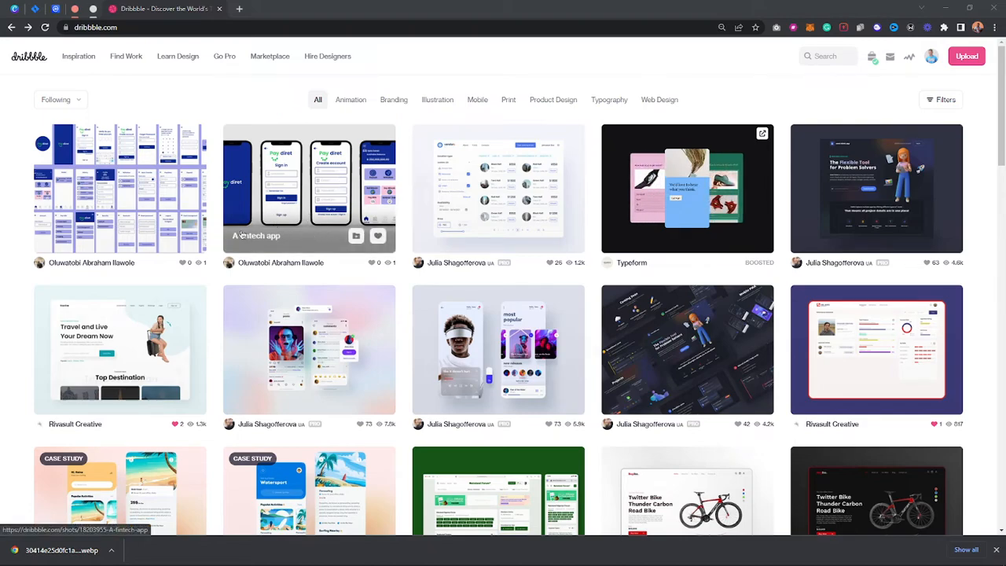
- Open the 'A fintech app' Dribbble shot for reference, then switch to the Fintech Re-design file in Figma
click(290, 189)
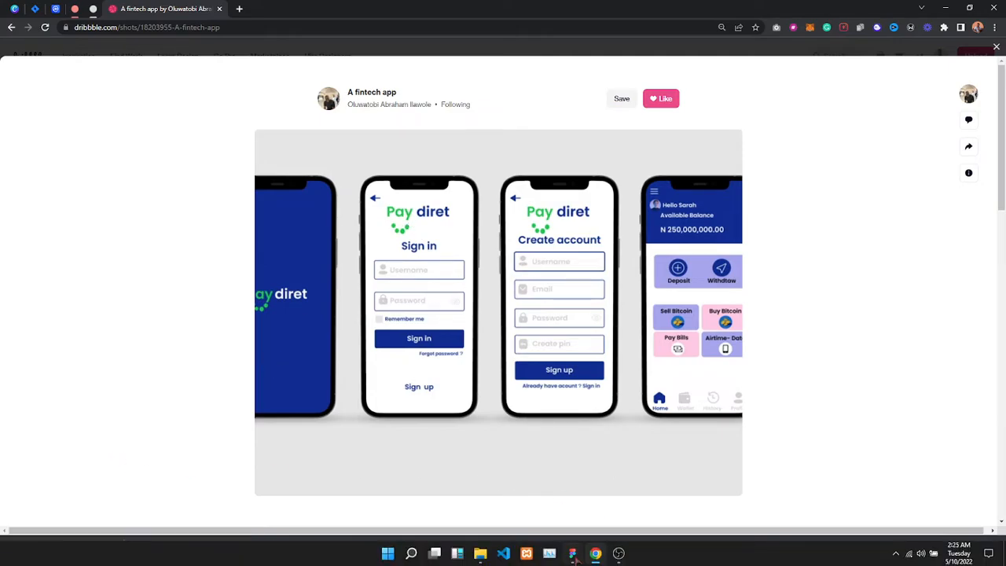
click(578, 561)
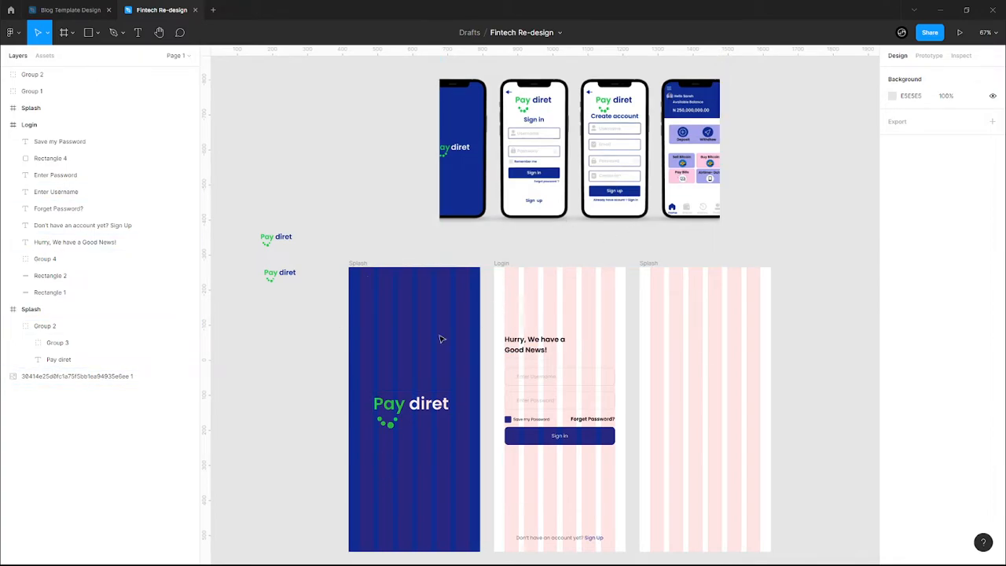
- Add a 6-column layout grid to the blank third Splash frame
click(363, 268)
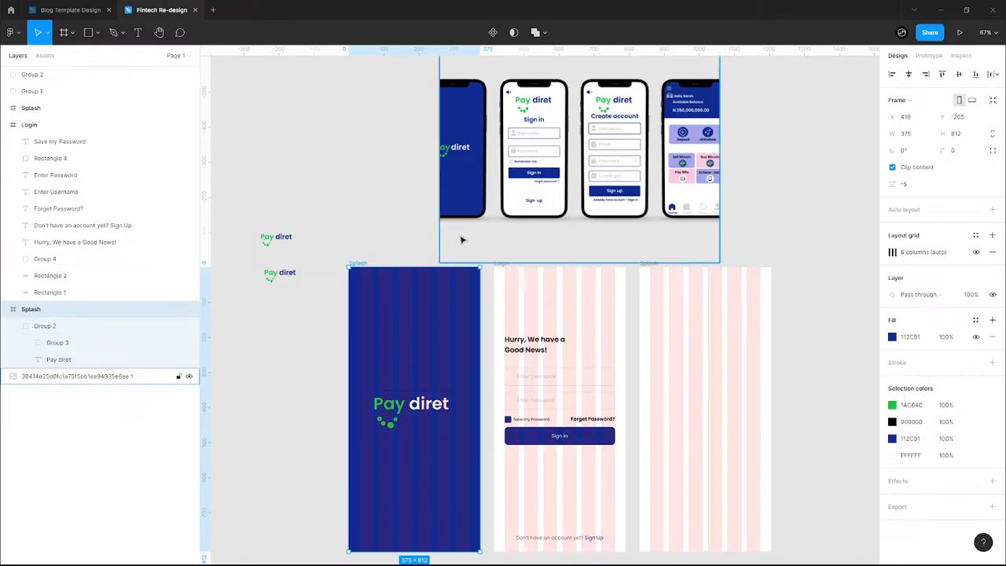
click(667, 332)
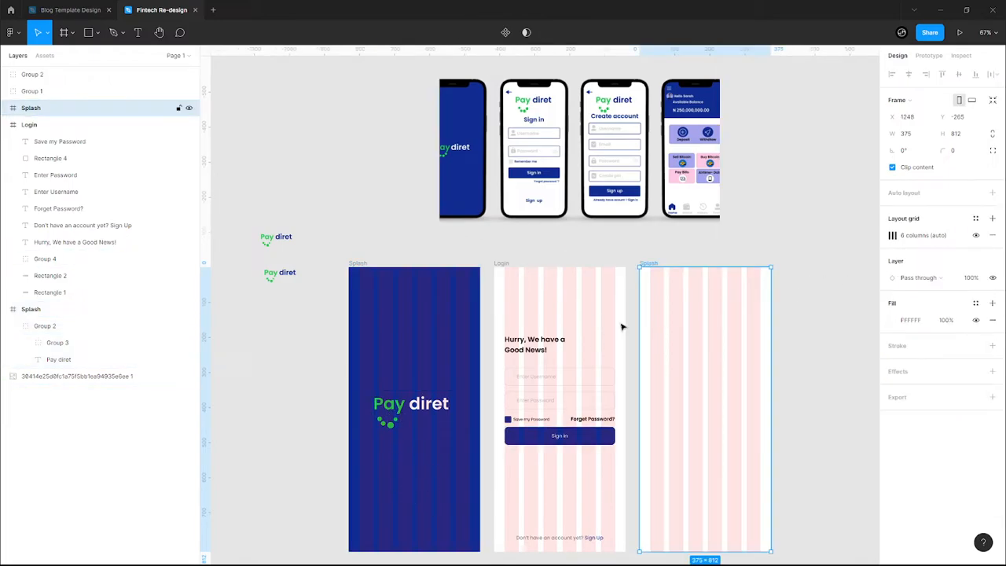
click(992, 220)
click(893, 236)
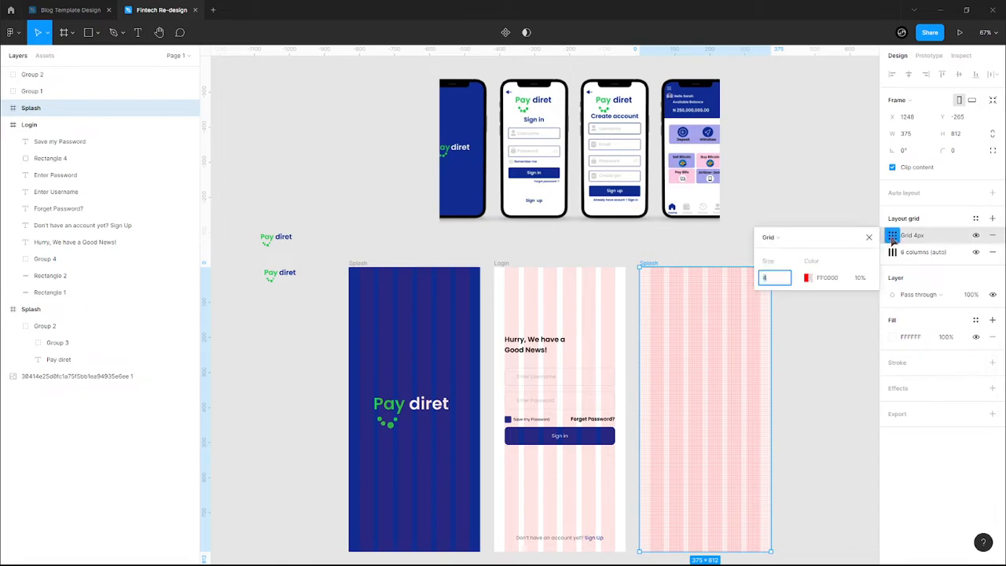
click(791, 236)
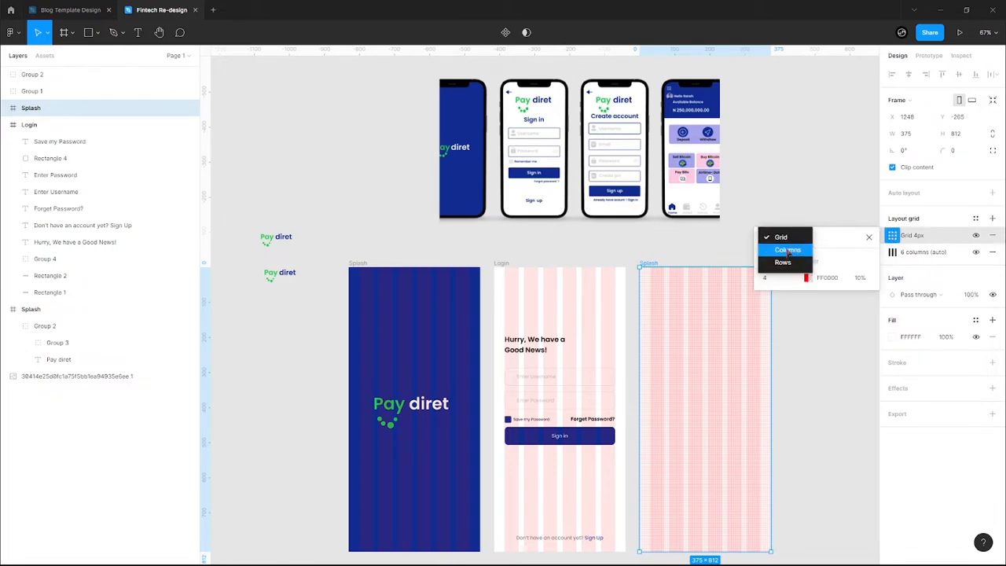
click(788, 250)
click(774, 277)
click(777, 291)
- Set the column grid's margin to 30 and gutter to 15, and delete the leftover duplicate grid
click(855, 316)
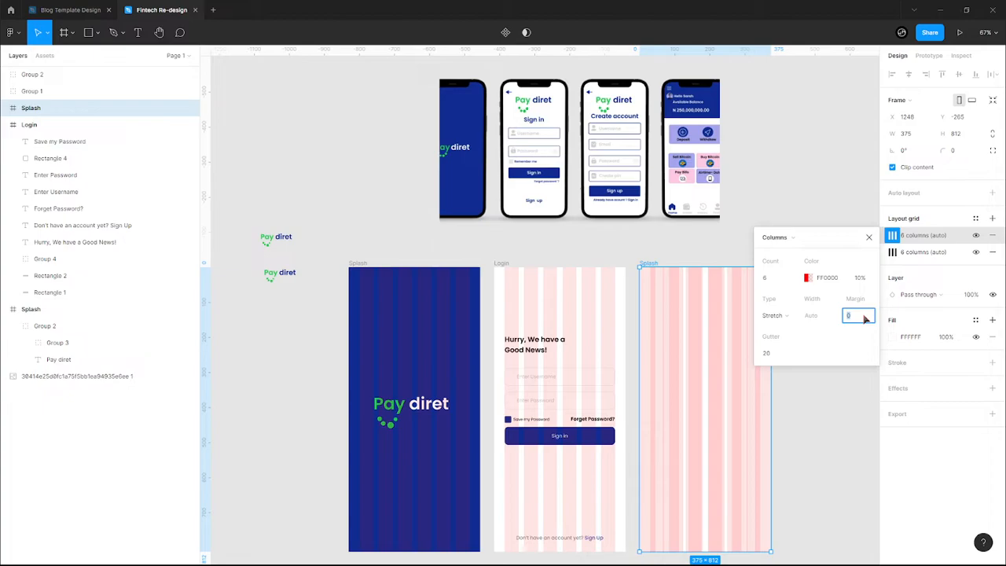
key(Return)
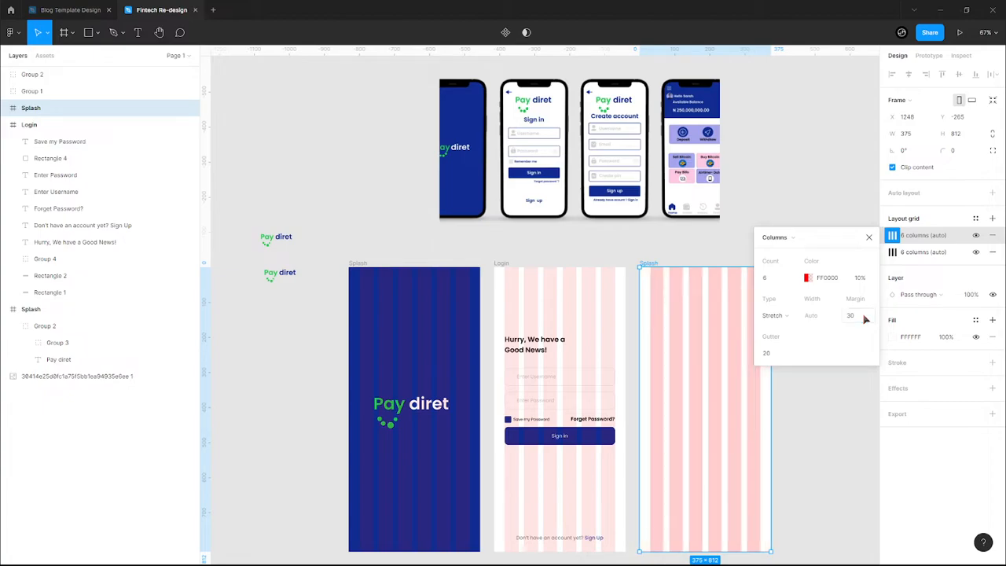
click(783, 355)
key(Return)
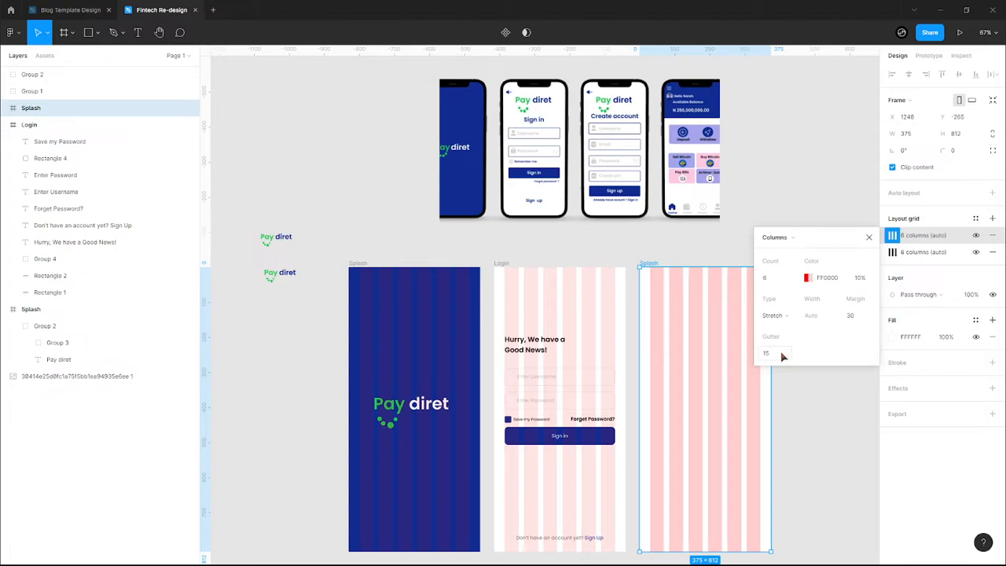
click(869, 237)
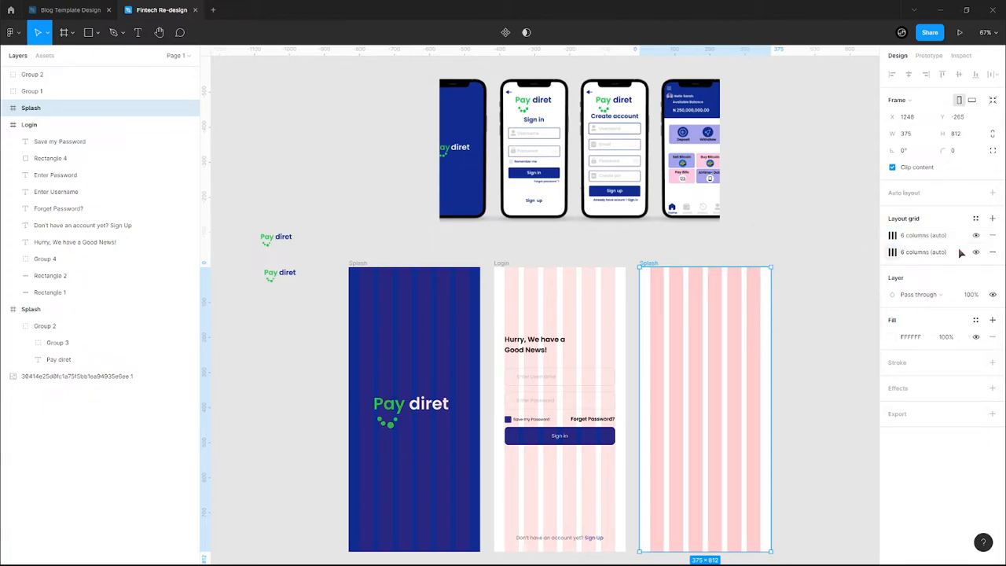
click(992, 235)
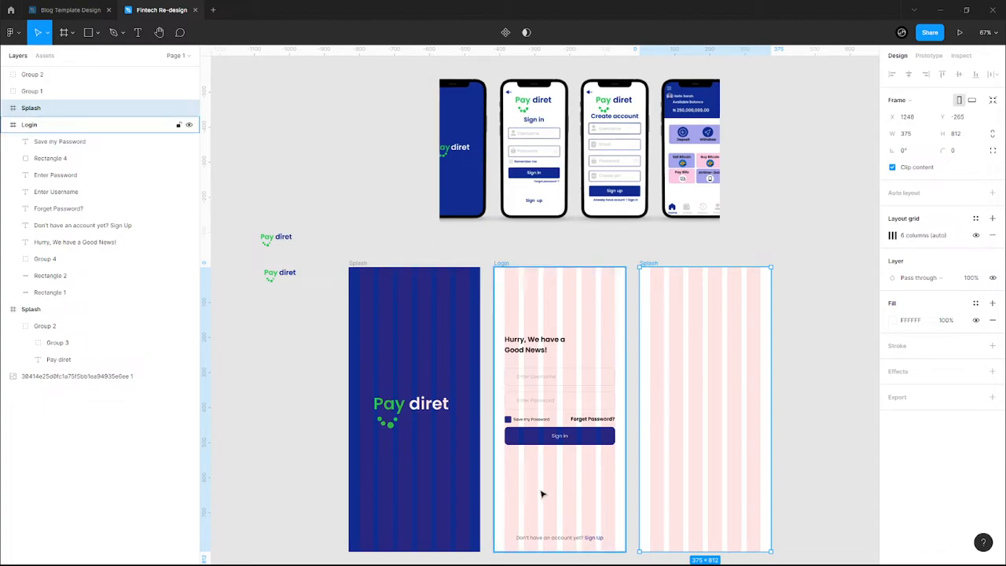
scroll(541, 492, up, 3)
scroll(594, 419, down, 3)
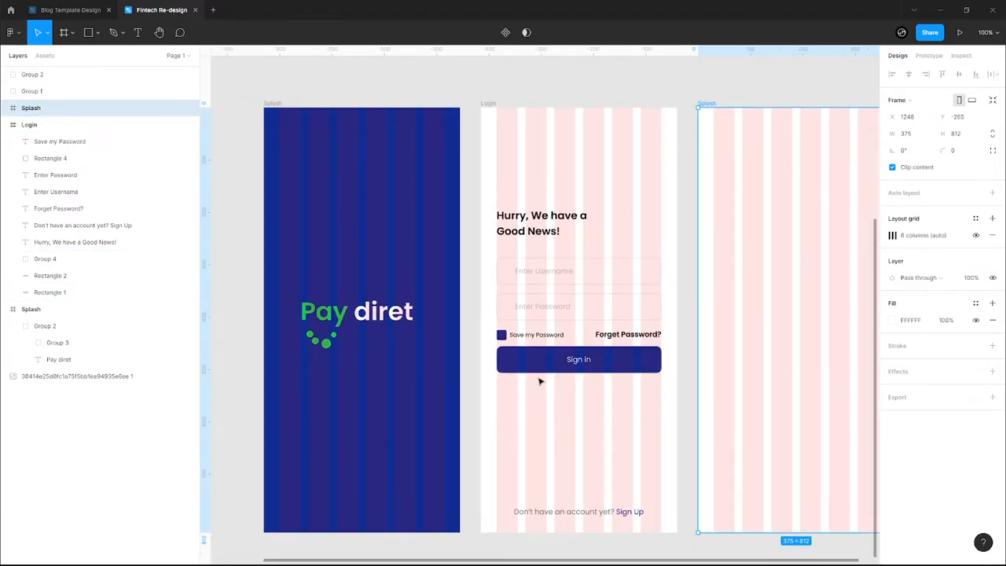
click(576, 369)
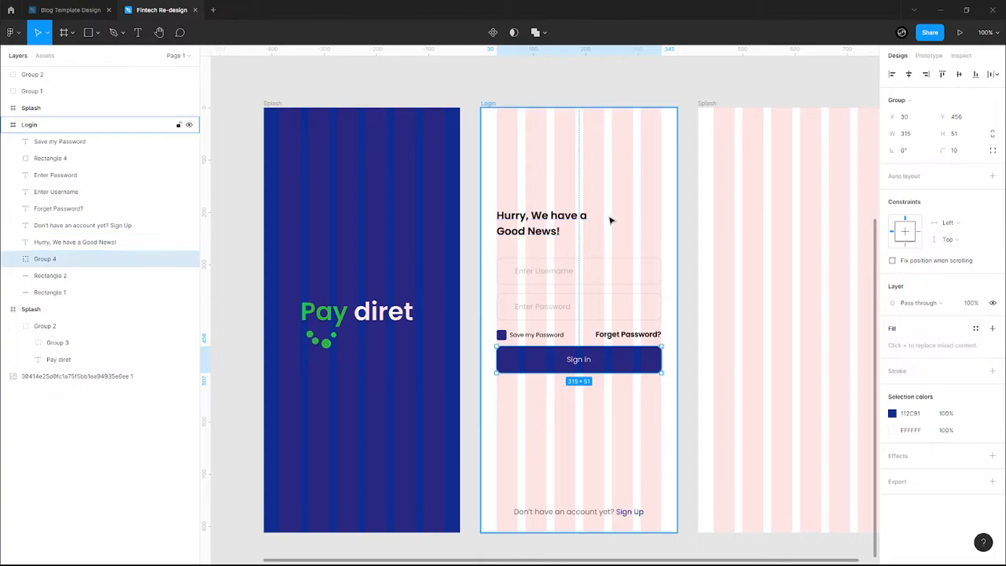
scroll(611, 221, down, 3)
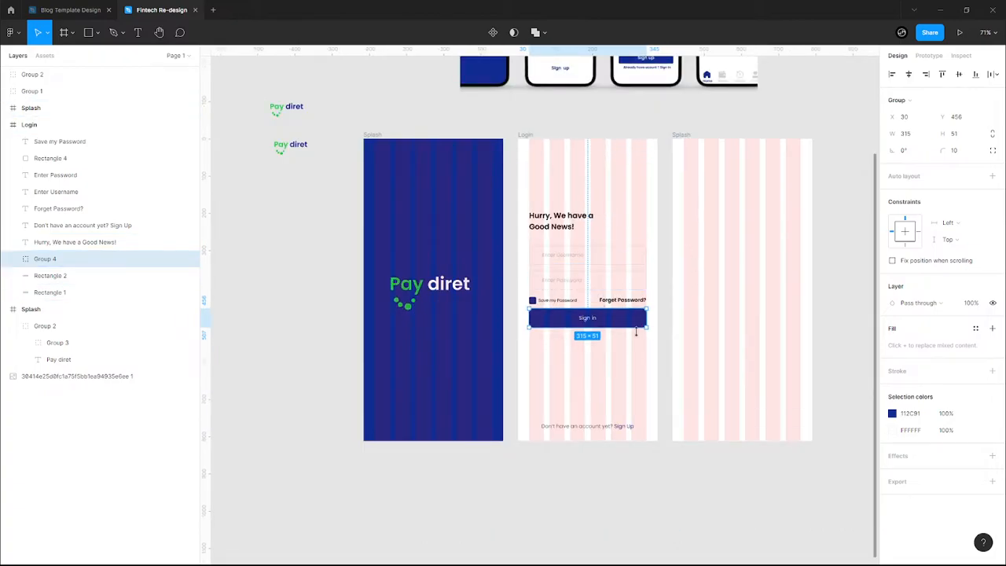
scroll(639, 336, up, 3)
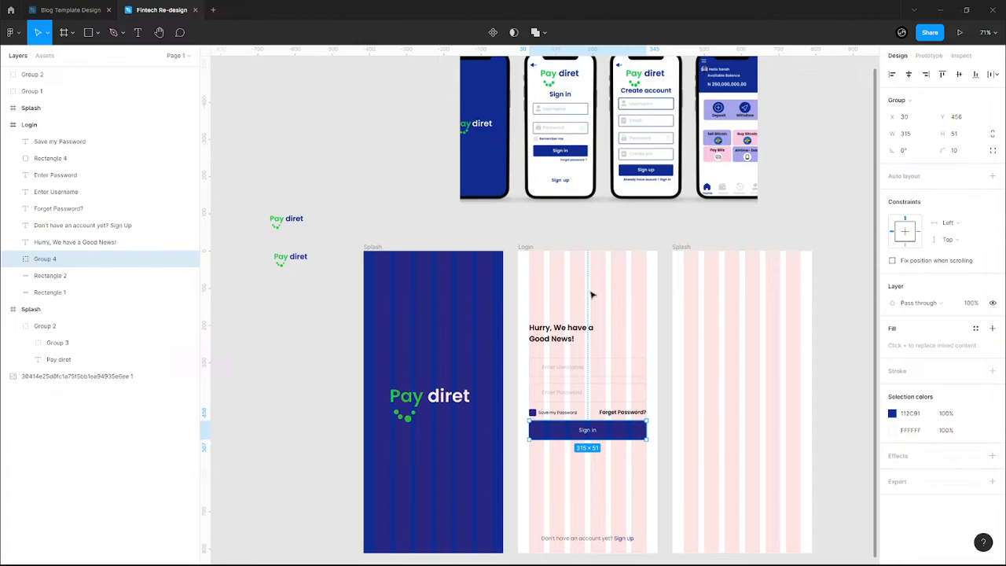
click(561, 295)
scroll(628, 372, up, 2)
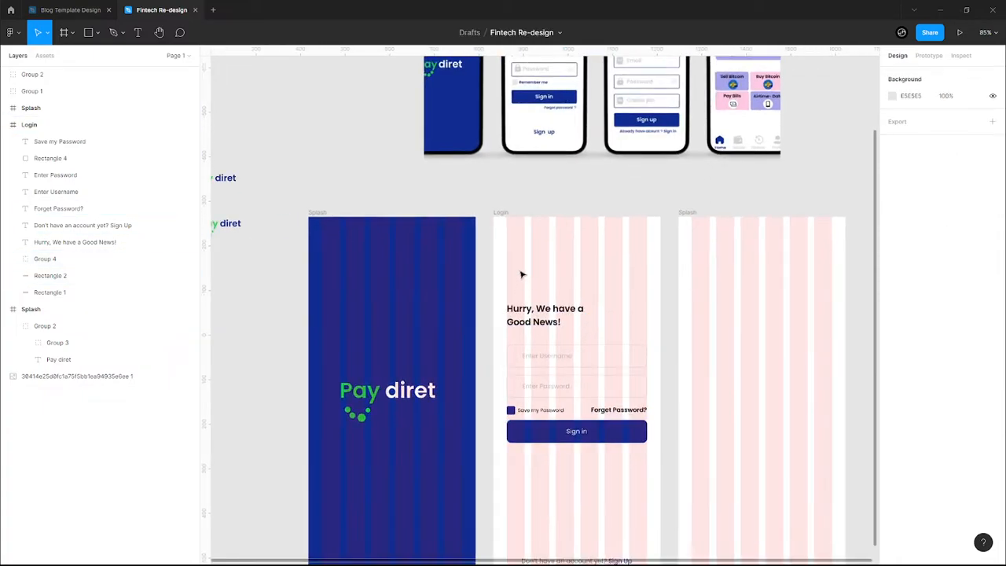
right_click(517, 261)
mouse_move(564, 488)
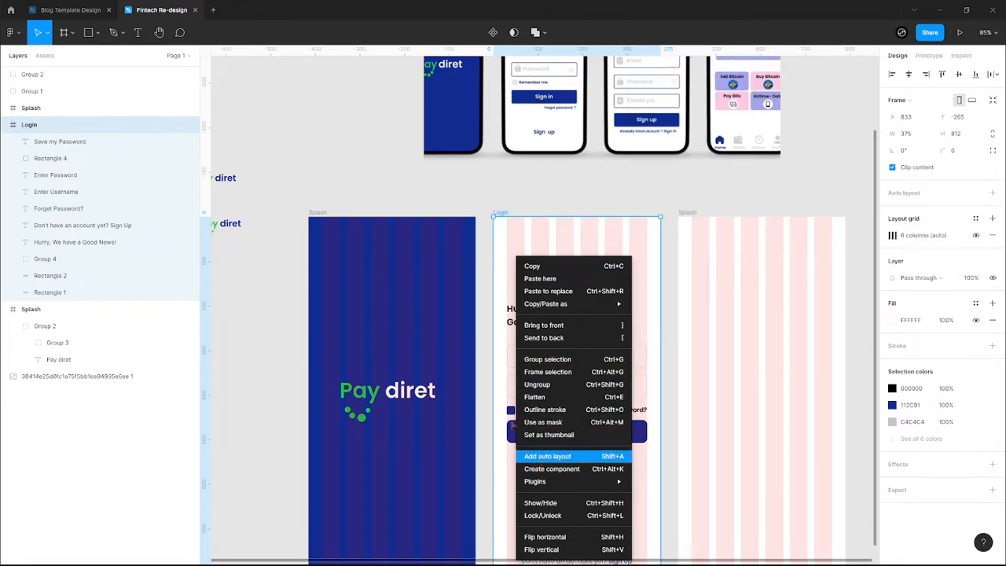
click(523, 250)
scroll(521, 253, up, 2)
scroll(517, 259, up, 5)
click(509, 137)
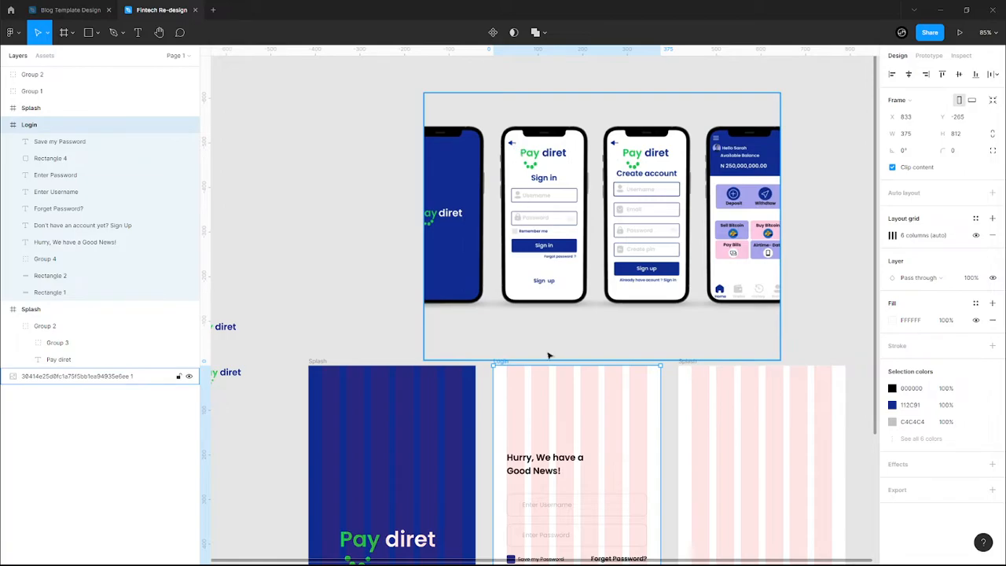
scroll(307, 395, down, 2)
scroll(535, 372, down, 1)
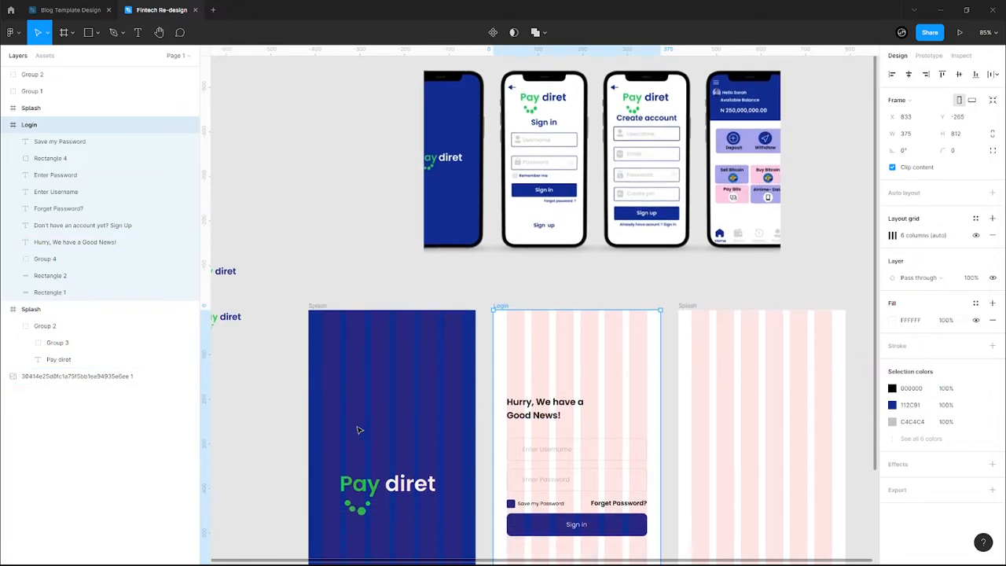
scroll(381, 417, down, 3)
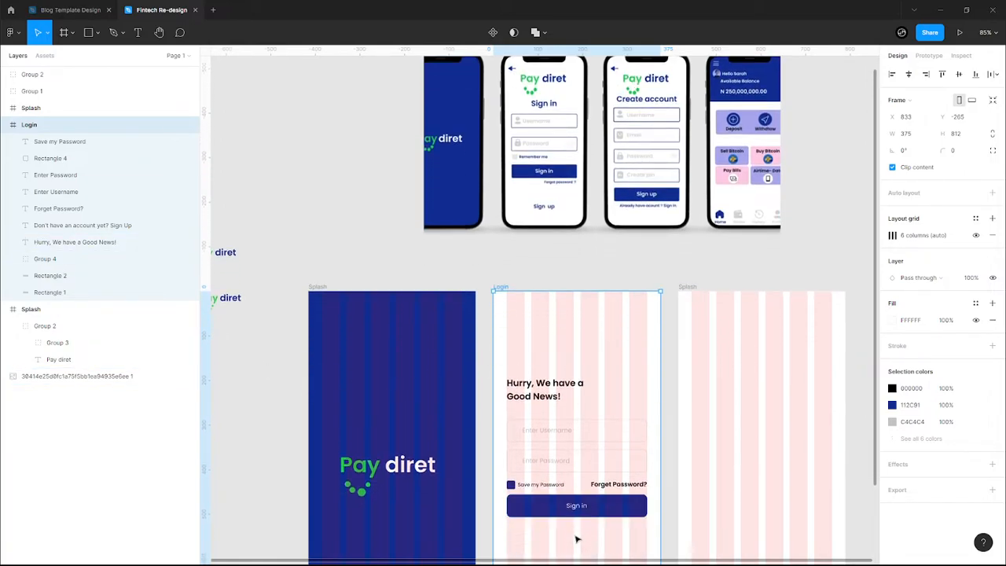
scroll(586, 350, down, 2)
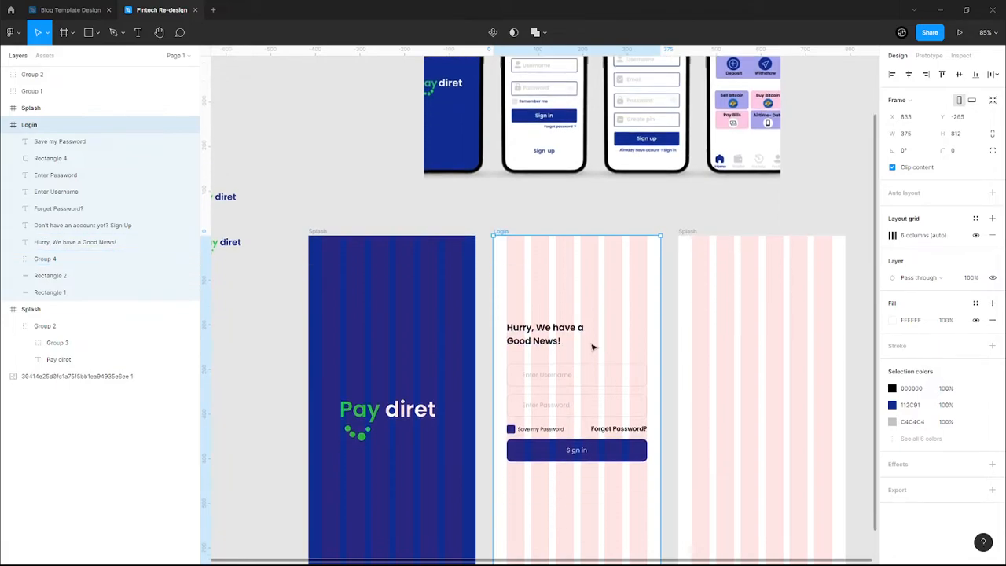
scroll(601, 476, up, 2)
scroll(601, 476, up, 1)
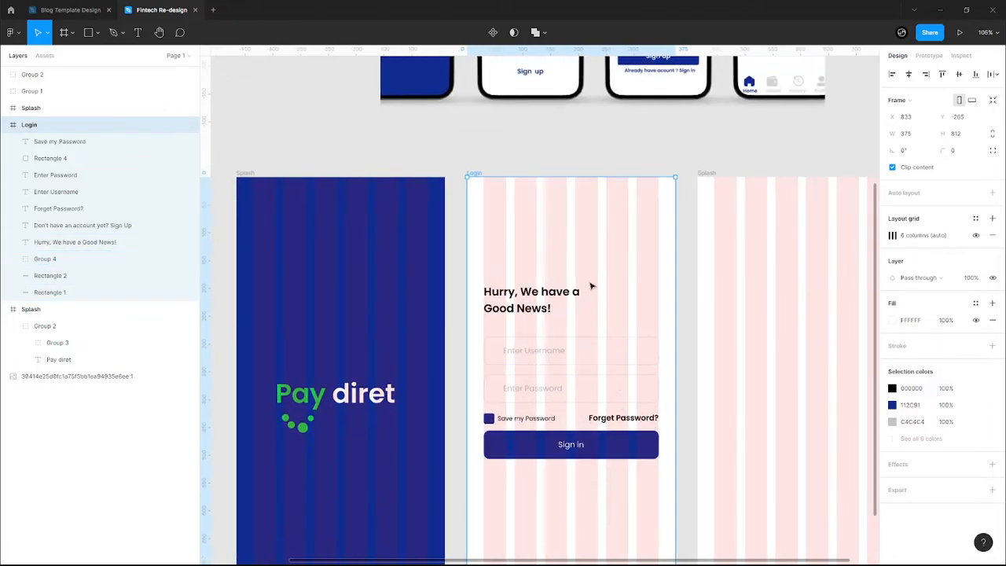
click(526, 308)
- Move the heading up about 12 px and set Forget Password? to font size 12
drag(526, 308, 554, 319)
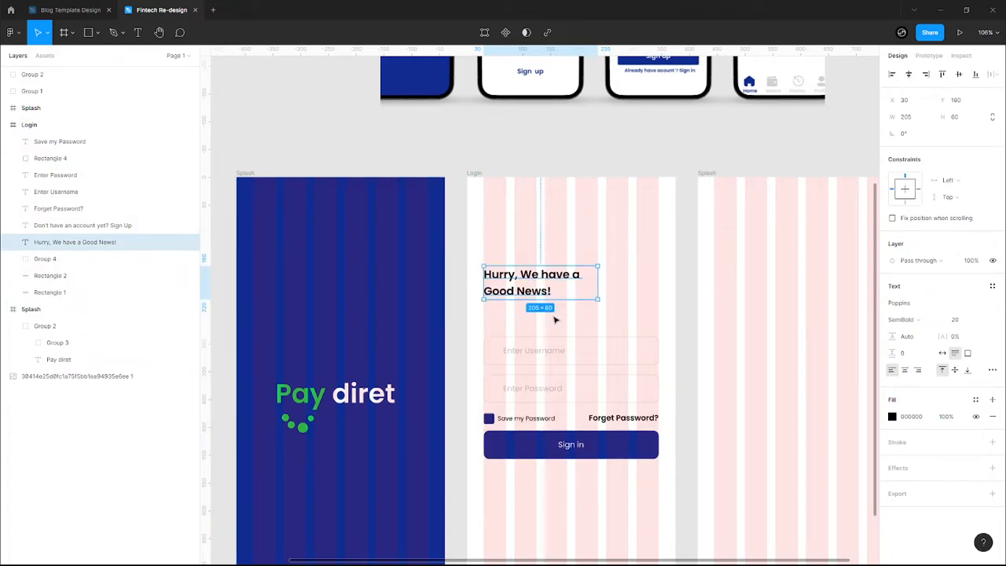
click(528, 419)
click(616, 422)
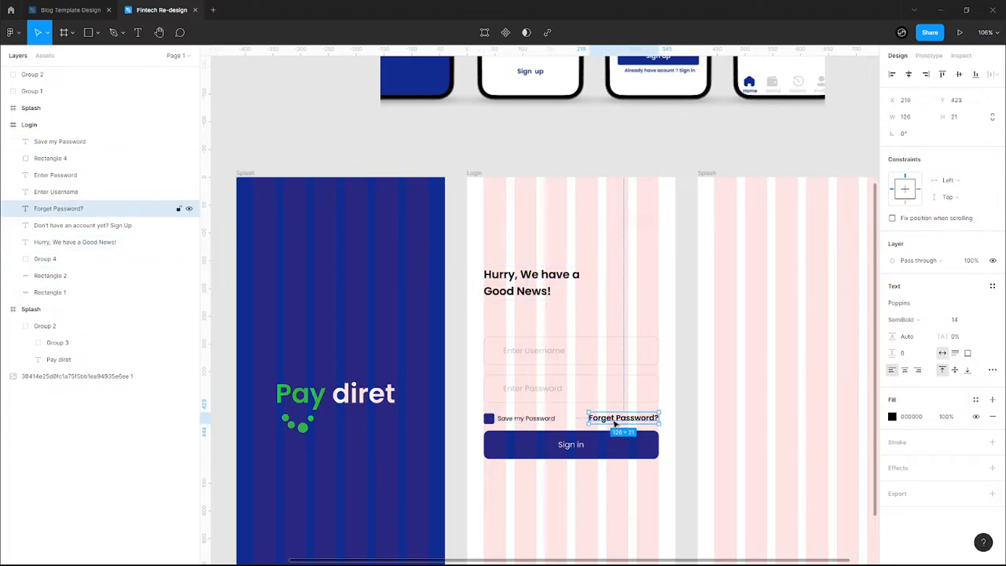
click(984, 321)
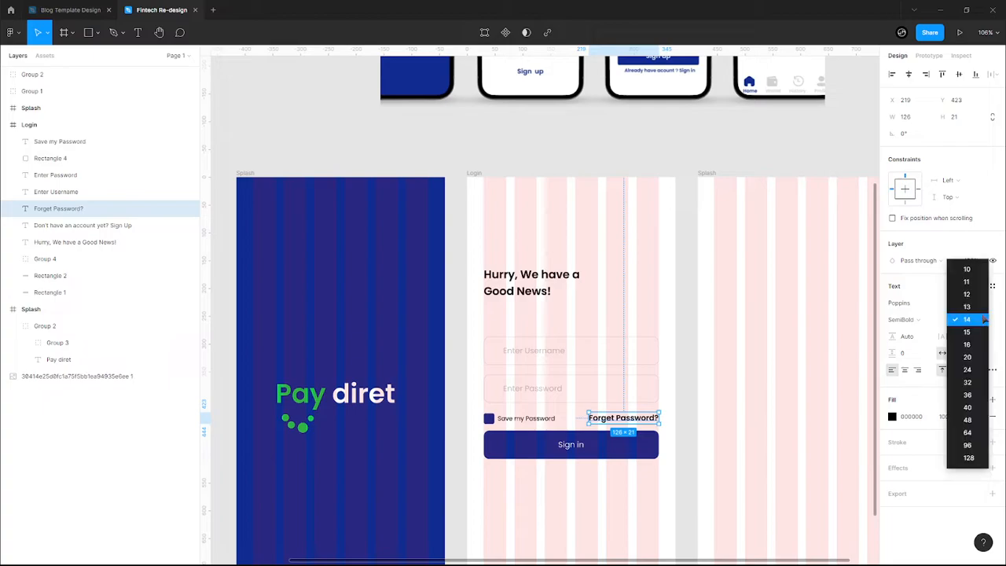
click(981, 296)
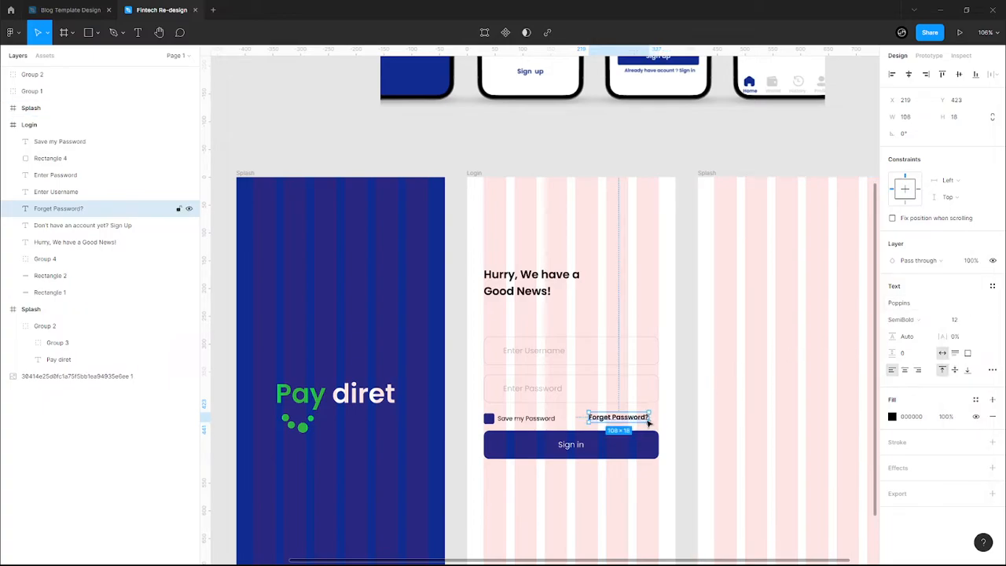
scroll(641, 424, down, 2)
scroll(574, 454, up, 3)
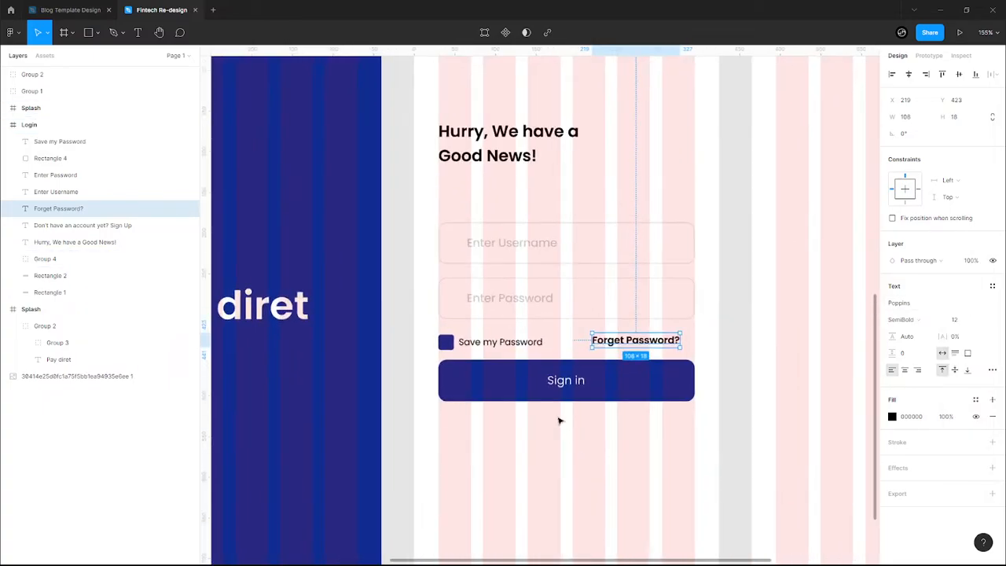
- Set the Save my Password text to font size 12
click(503, 344)
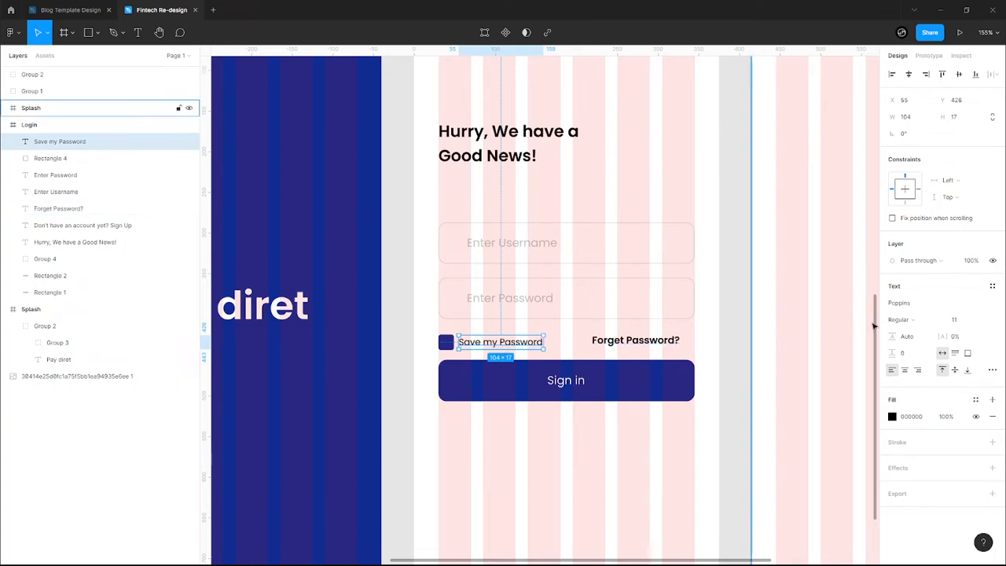
click(960, 322)
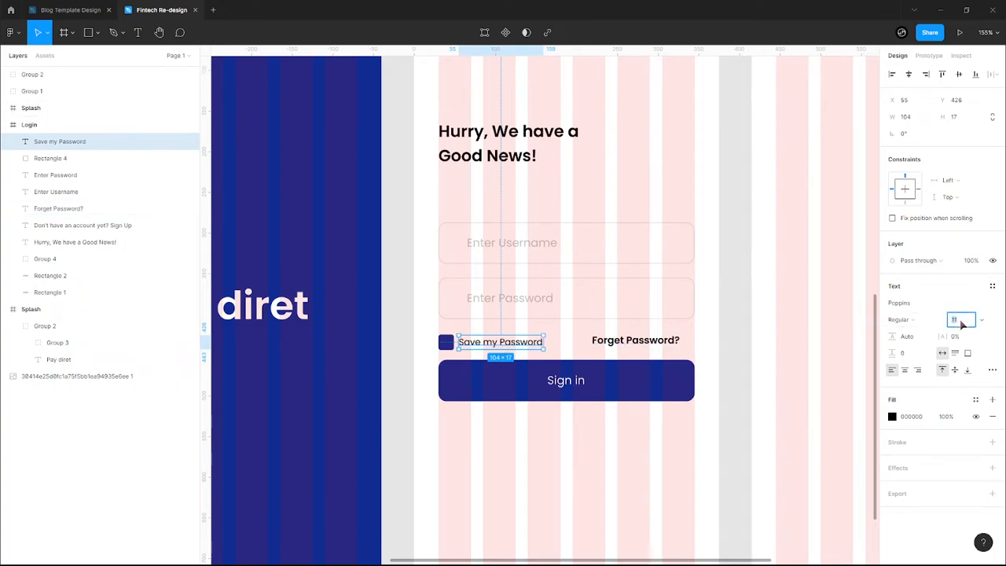
text(12)
key(Return)
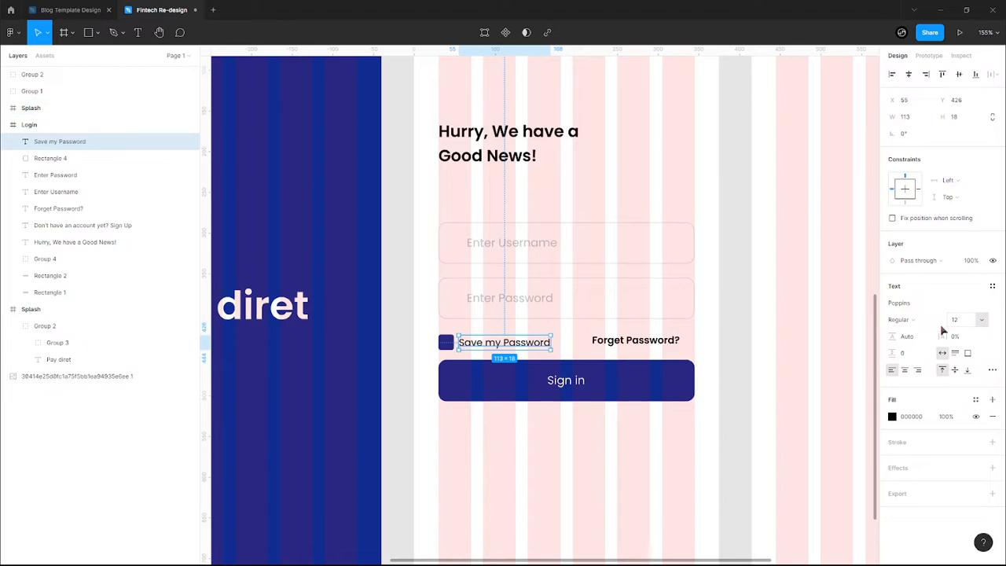
- Shift Forget Password? right to the form's edge and make it Regular weight
click(663, 336)
drag(647, 346, 663, 349)
click(922, 320)
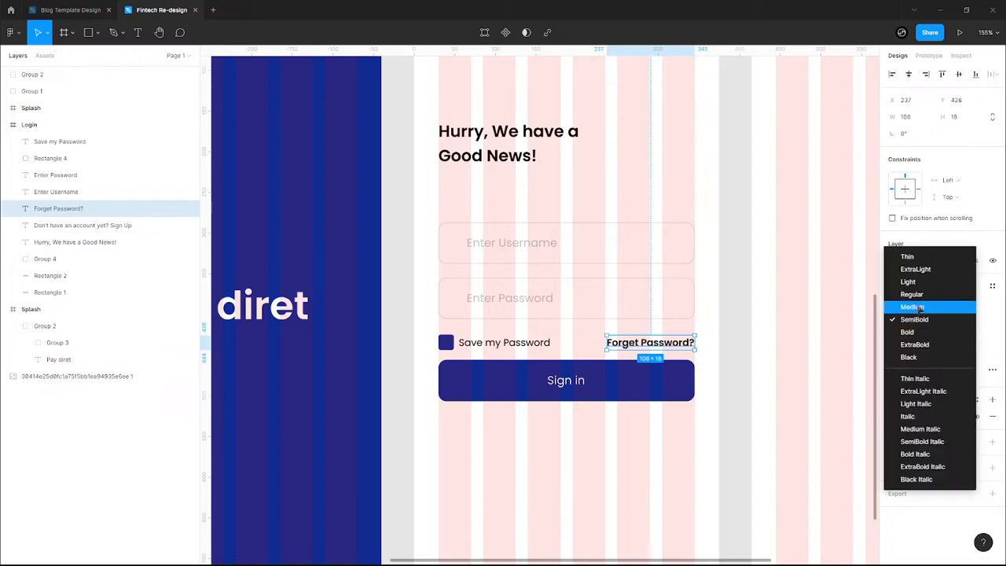
click(919, 307)
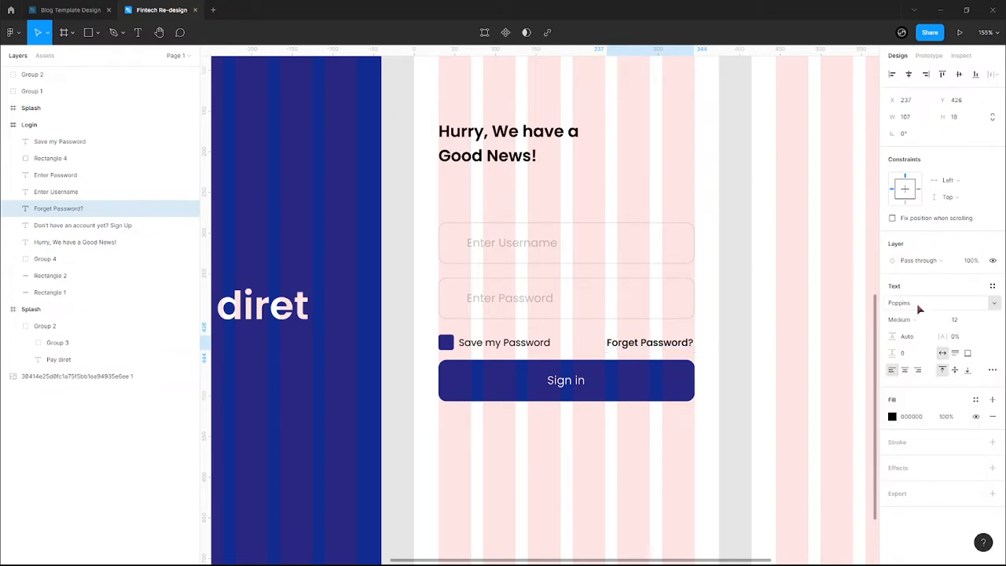
click(918, 315)
click(916, 310)
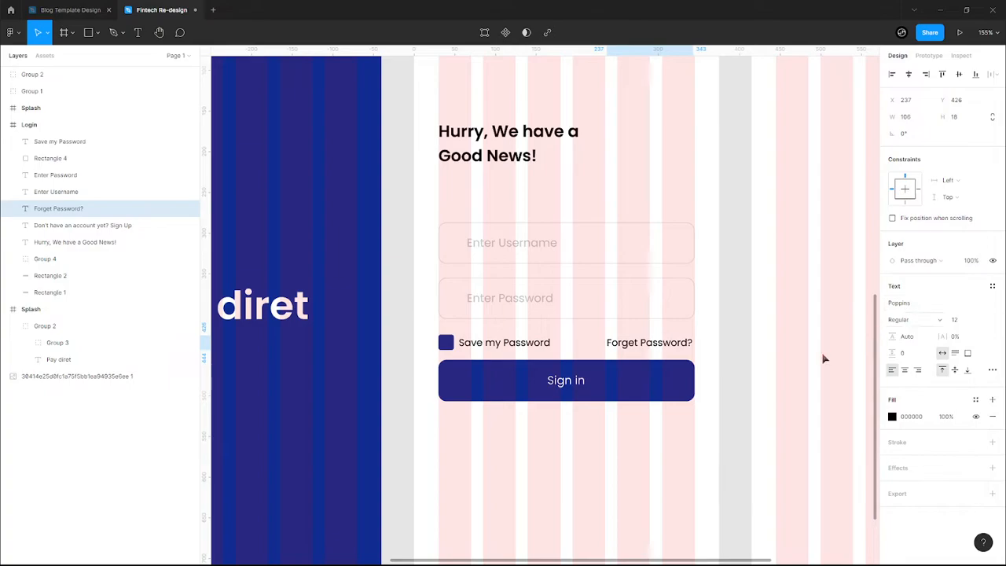
- Colour Forget Password? dark blue 112C91 and nudge the Sign in button down
click(893, 417)
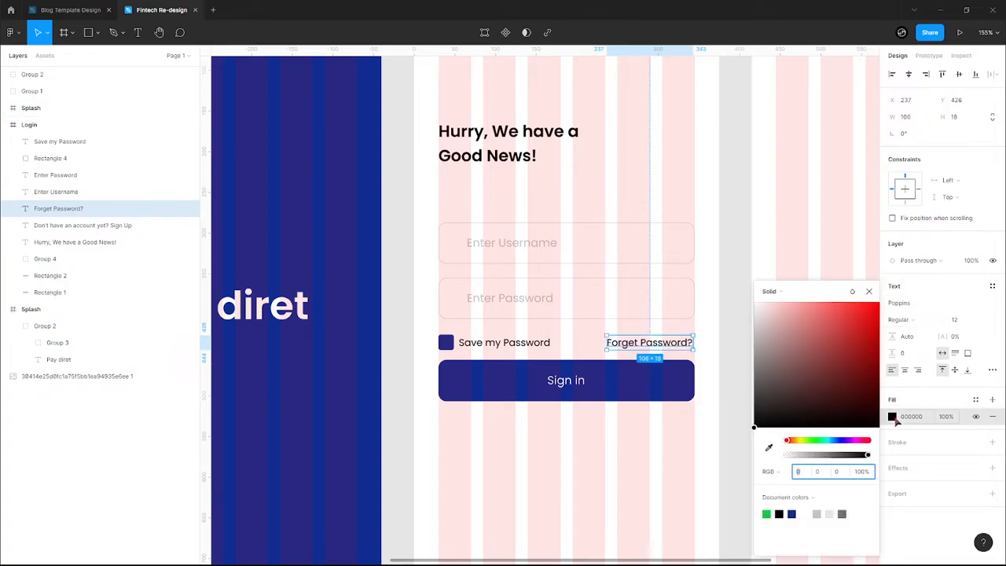
click(791, 514)
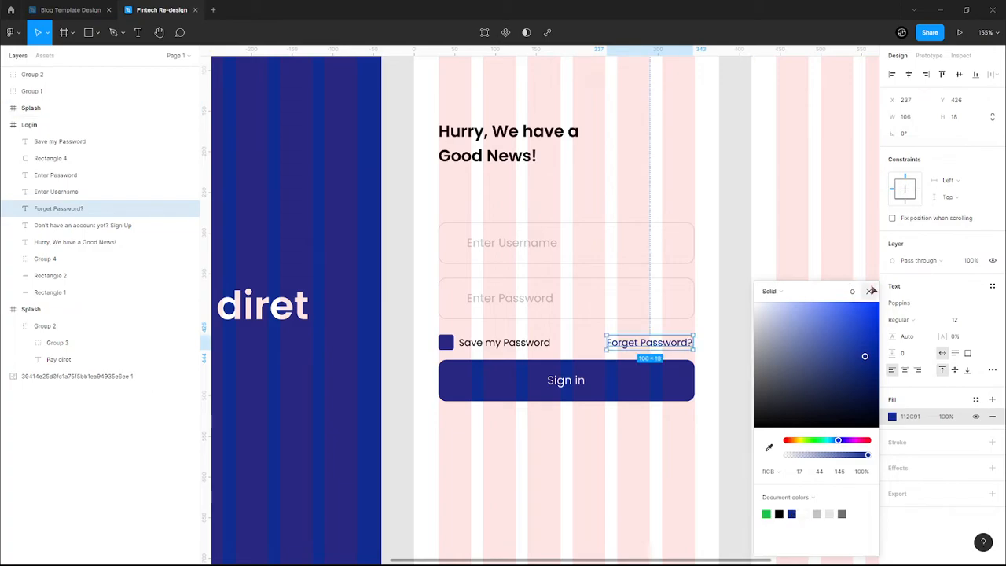
click(868, 291)
click(622, 449)
click(573, 392)
key(Down)
key(Down)
key(Down)
key(Down)
key(Down)
key(Down)
key(Down)
key(Down)
key(Down)
key(Down)
key(Down)
key(Down)
key(Down)
key(Down)
key(Down)
key(Down)
key(Down)
key(Down)
key(Down)
key(Down)
- Fine-tune the Sign in button's vertical position and select the checkbox square
key(Up)
key(Up)
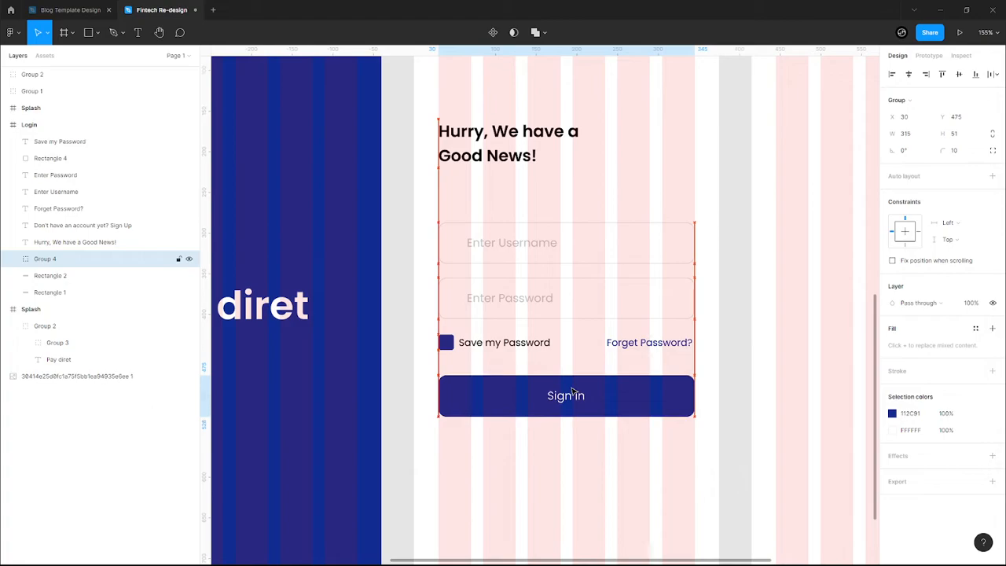
scroll(449, 359, up, 5)
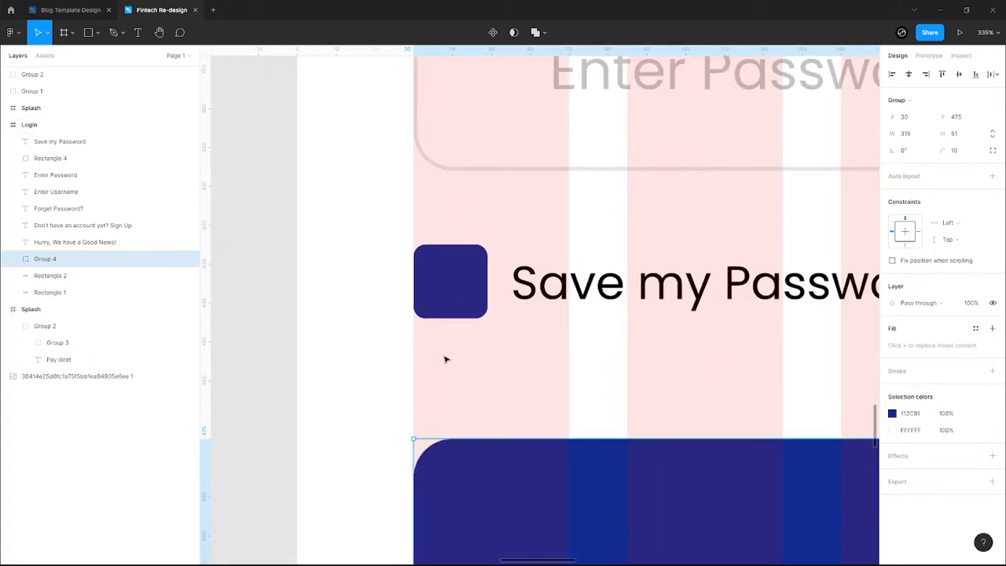
scroll(450, 338, up, 3)
scroll(440, 393, up, 3)
click(440, 398)
scroll(438, 397, down, 1)
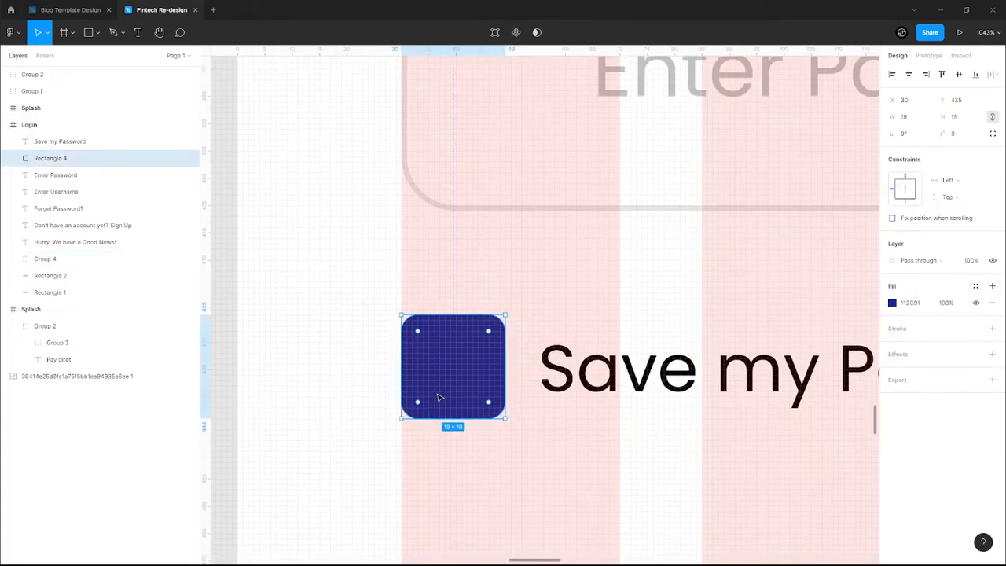
scroll(439, 398, up, 2)
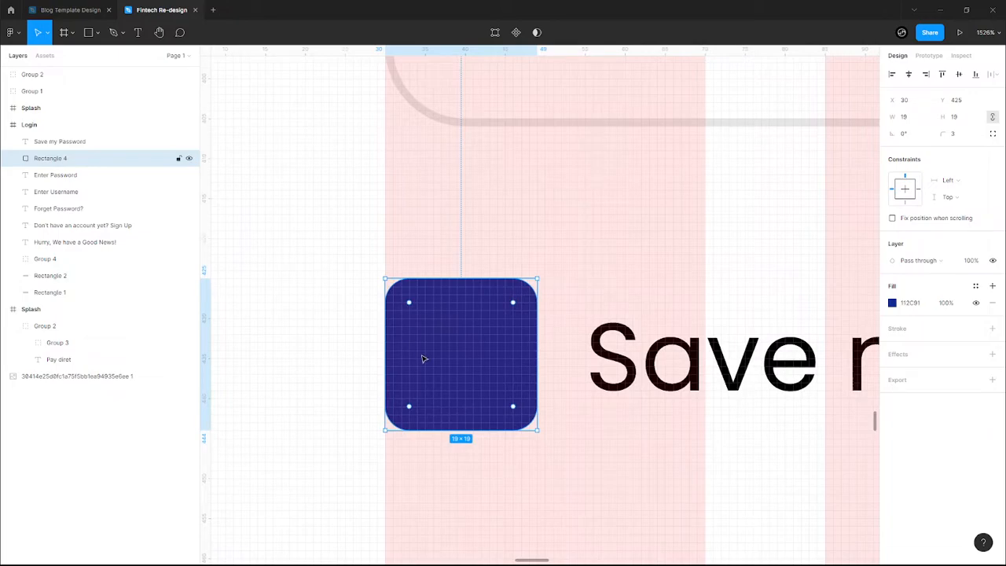
- Draw a two-line checkmark and move it into the checkbox
key(l)
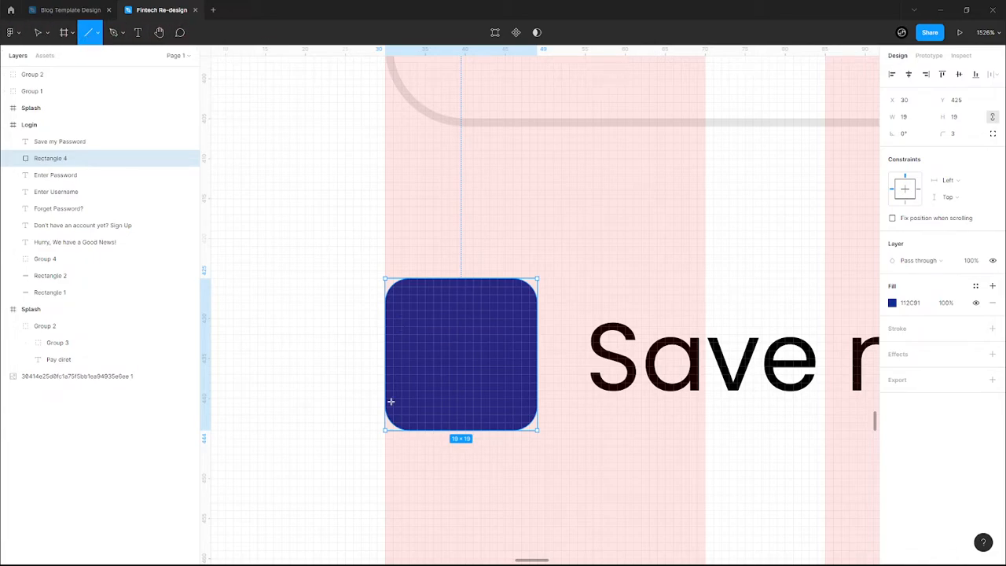
scroll(414, 415, up, 2)
scroll(413, 415, up, 2)
drag(389, 353, 442, 423)
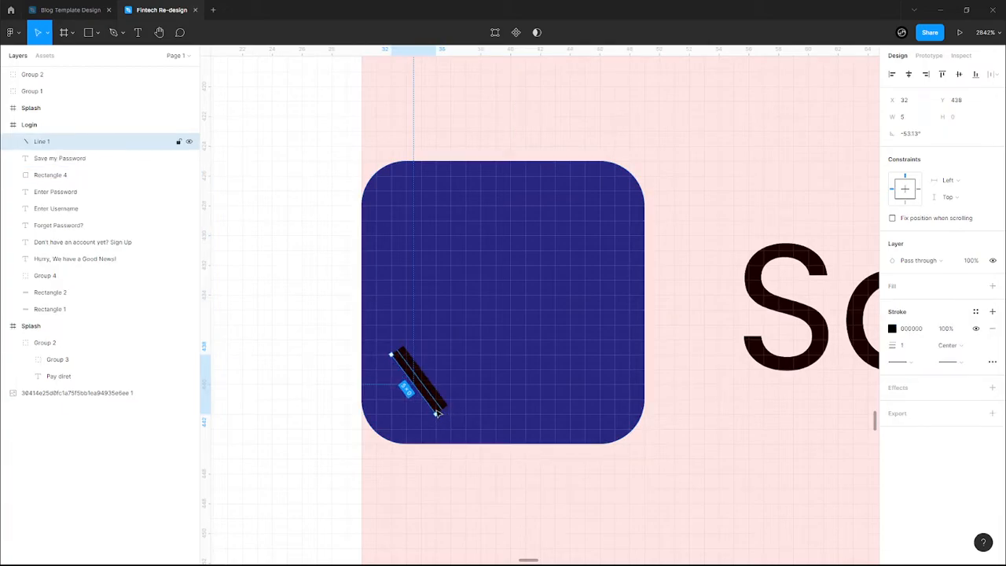
key(l)
mouse_move(438, 408)
mouse_down()
mouse_move(568, 279)
mouse_move(569, 308)
mouse_up()
shift+click(420, 376)
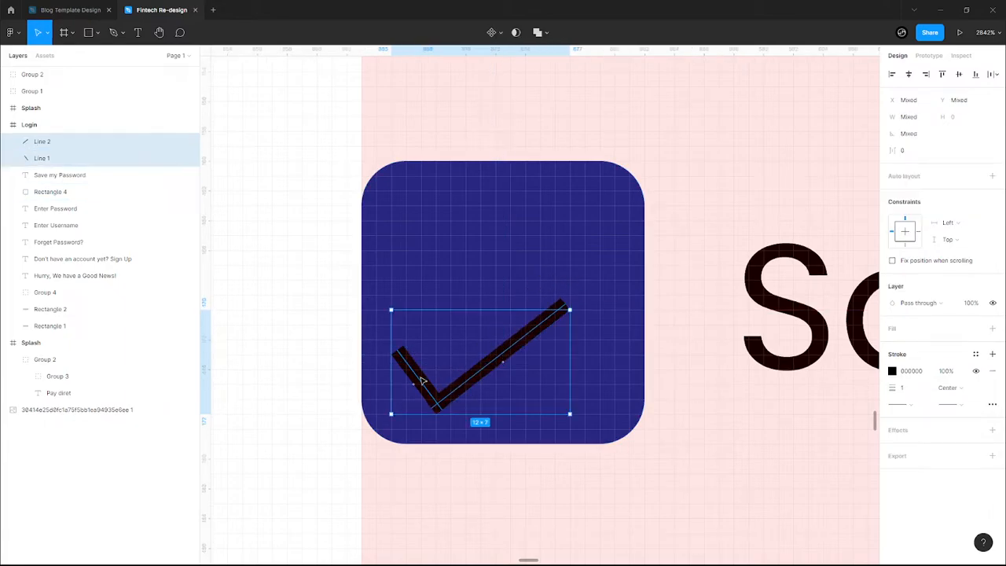
drag(476, 379, 493, 327)
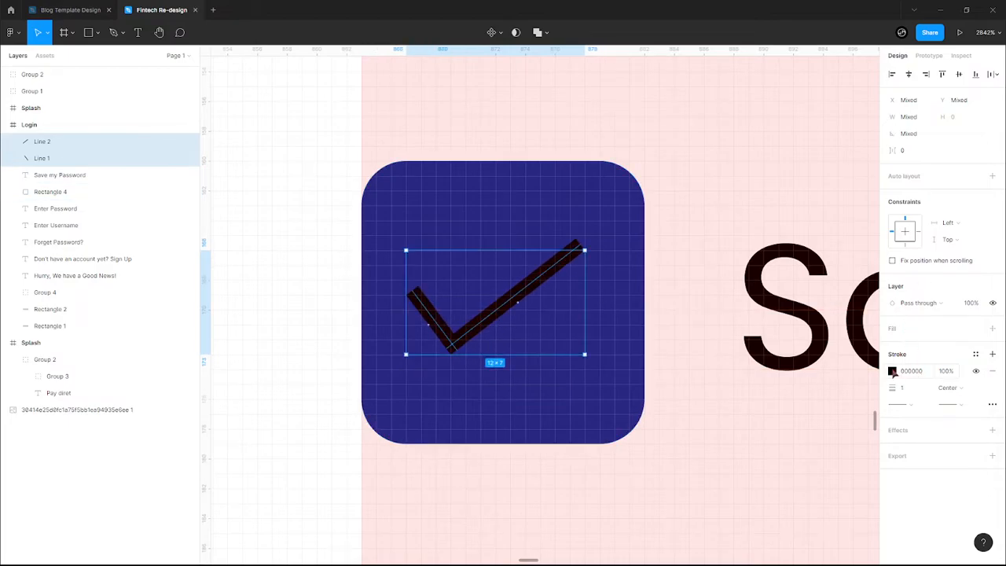
- Give the checkmark a white FFFFFF stroke, shorten its right arm and centre it
click(892, 370)
click(805, 513)
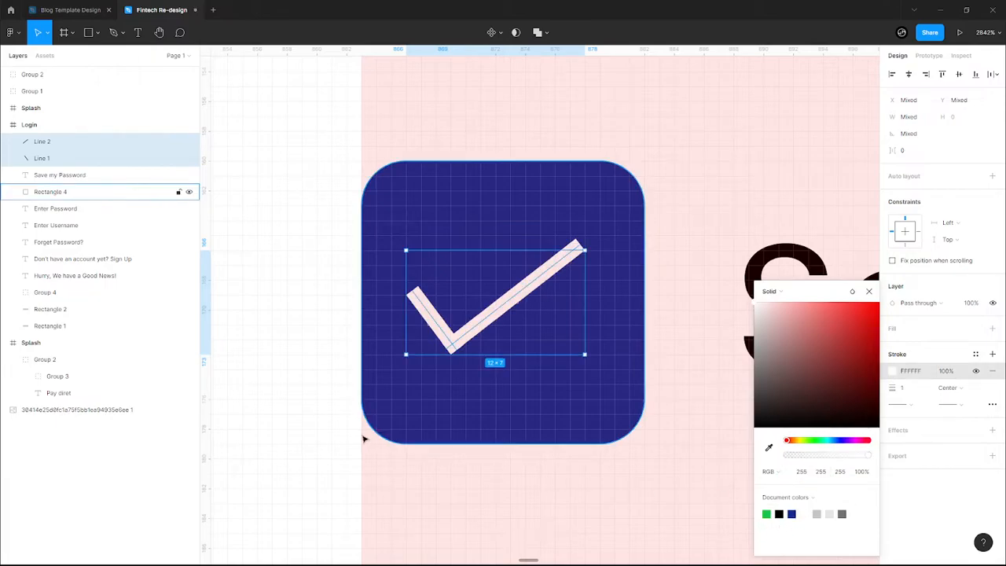
drag(584, 314, 568, 315)
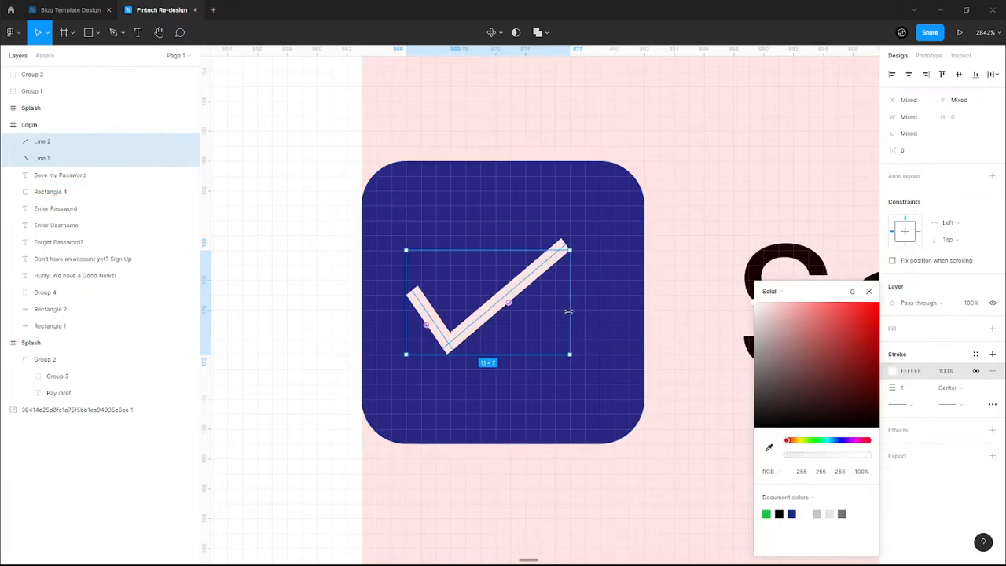
mouse_move(480, 318)
mouse_down()
mouse_move(505, 303)
mouse_move(495, 318)
mouse_up()
click(321, 365)
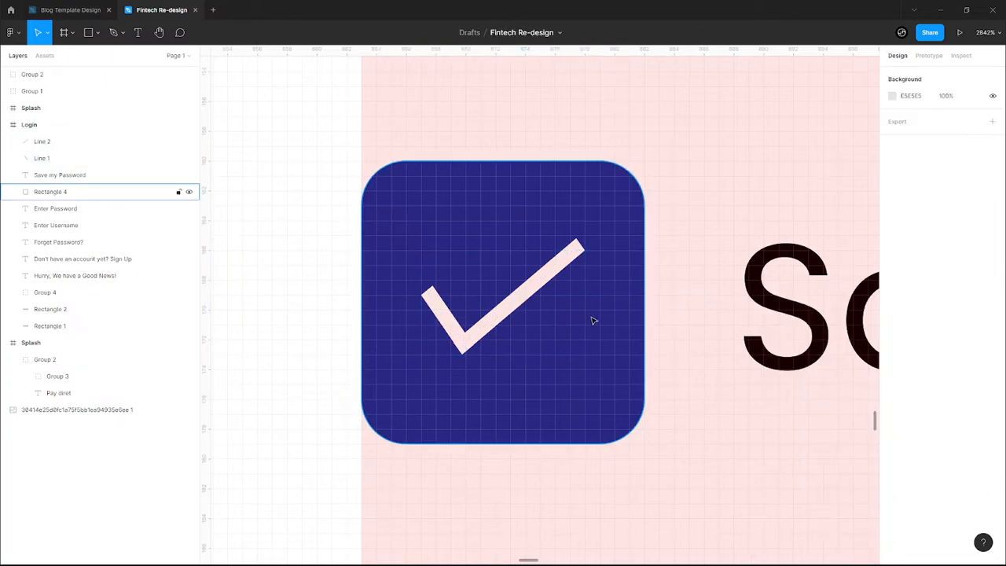
scroll(592, 319, up, 5)
scroll(593, 319, down, 5)
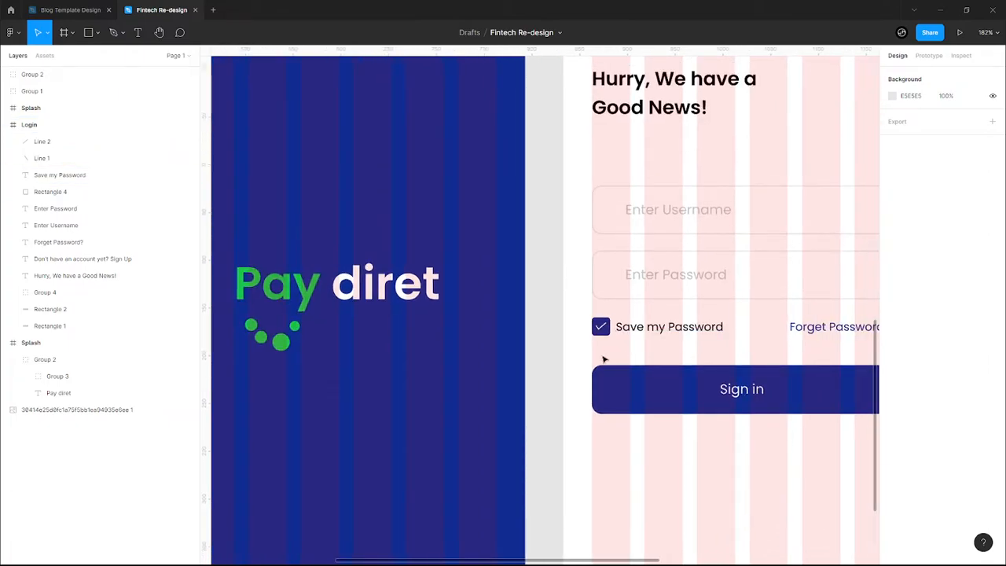
drag(734, 351, 489, 350)
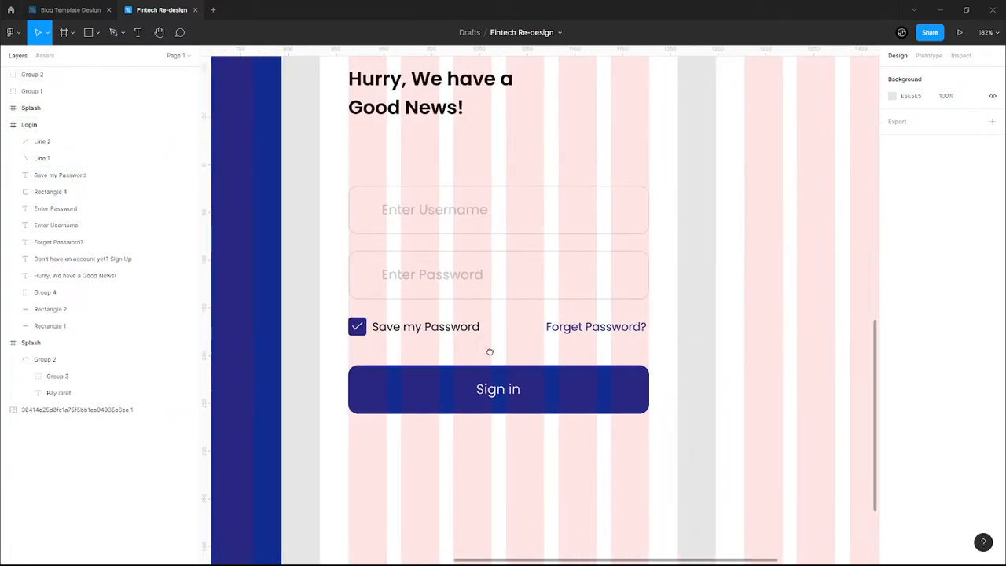
click(443, 274)
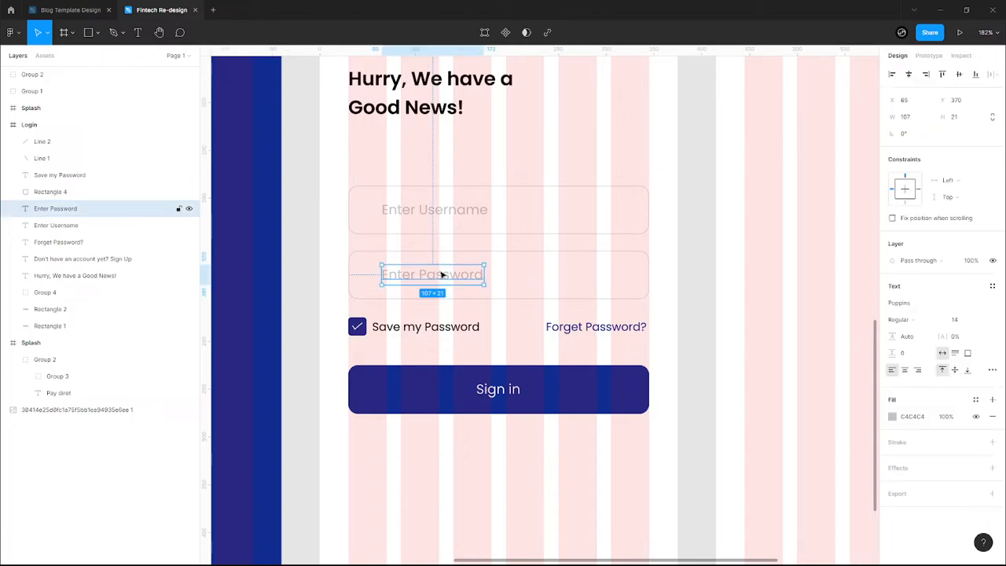
click(432, 214)
click(481, 156)
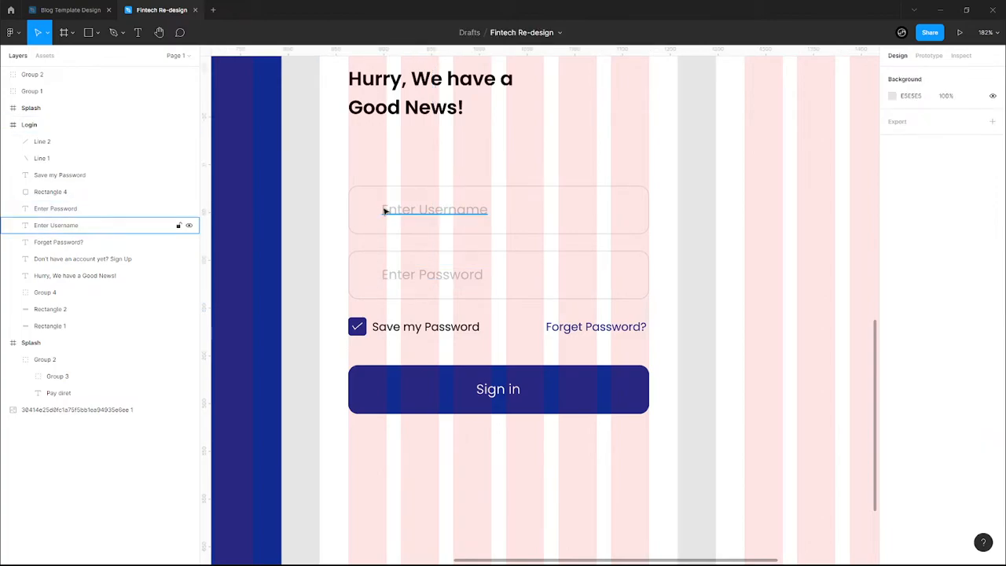
scroll(461, 405, down, 3)
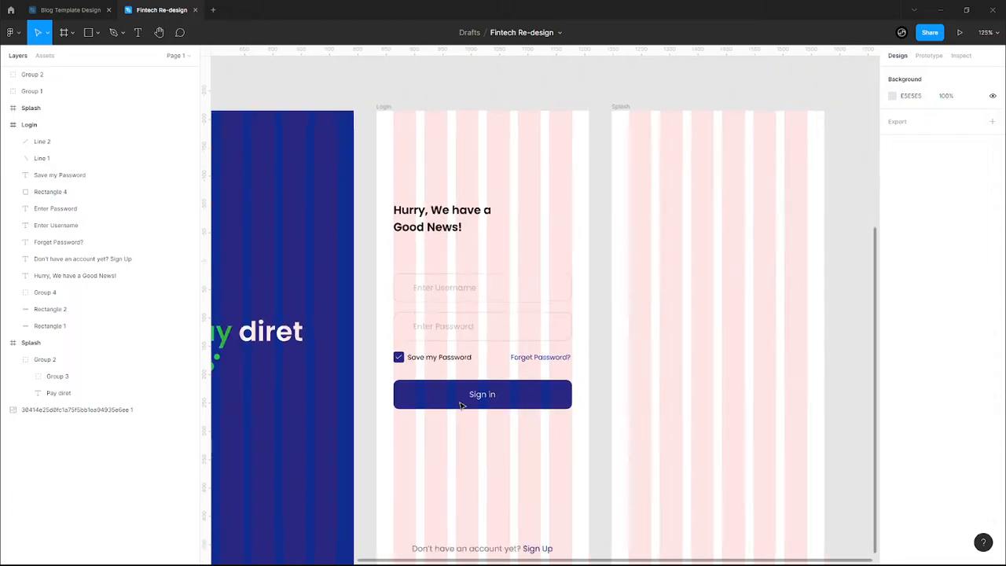
scroll(462, 405, down, 3)
scroll(458, 144, up, 1)
scroll(449, 225, up, 2)
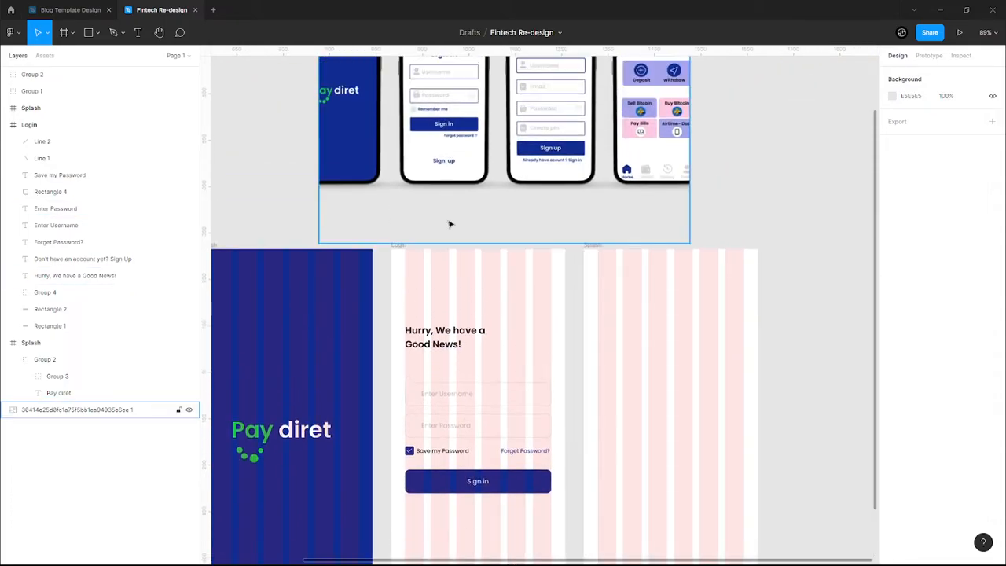
scroll(450, 225, up, 1)
scroll(455, 446, down, 1)
scroll(440, 433, up, 4)
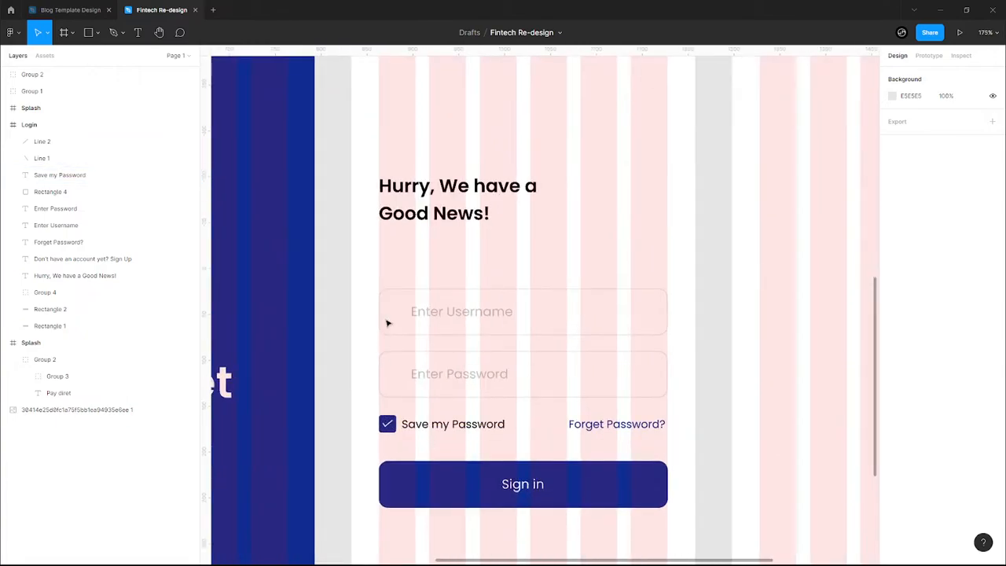
- Run the Feather Icons plugin from the Login frame's context menu and move its window left of the form
right_click(387, 322)
mouse_move(422, 482)
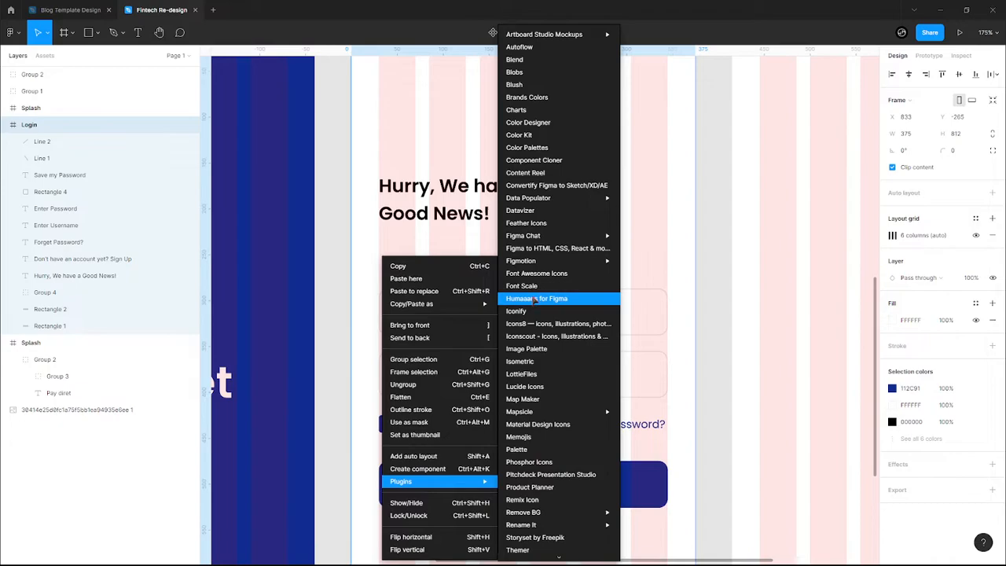
click(544, 224)
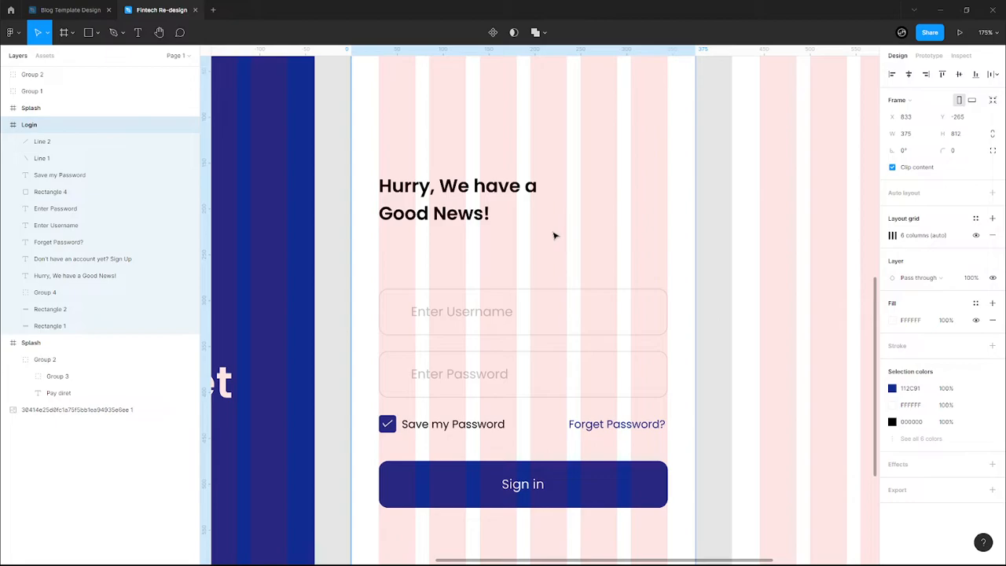
scroll(554, 236, down, 3)
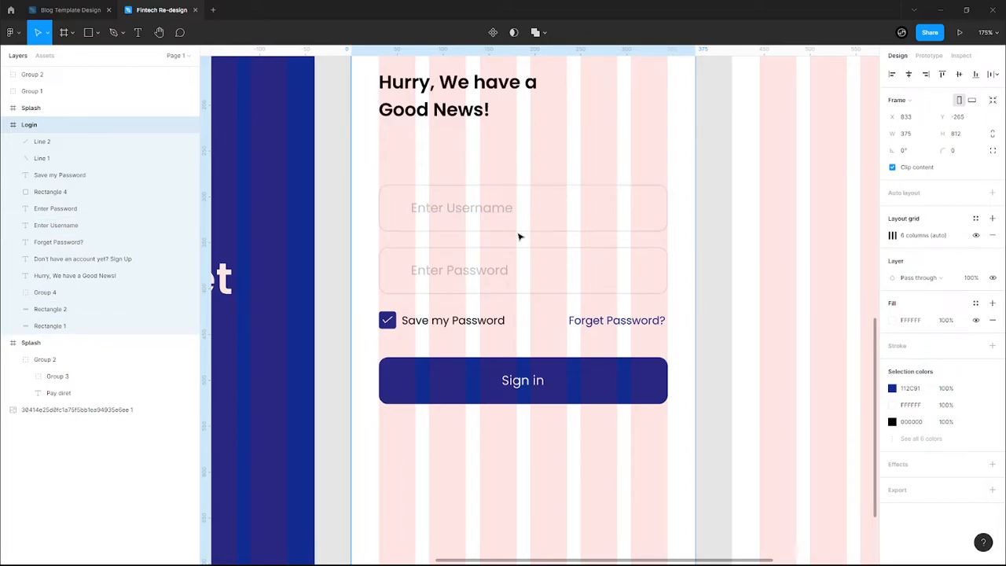
click(577, 183)
click(579, 160)
right_click(550, 198)
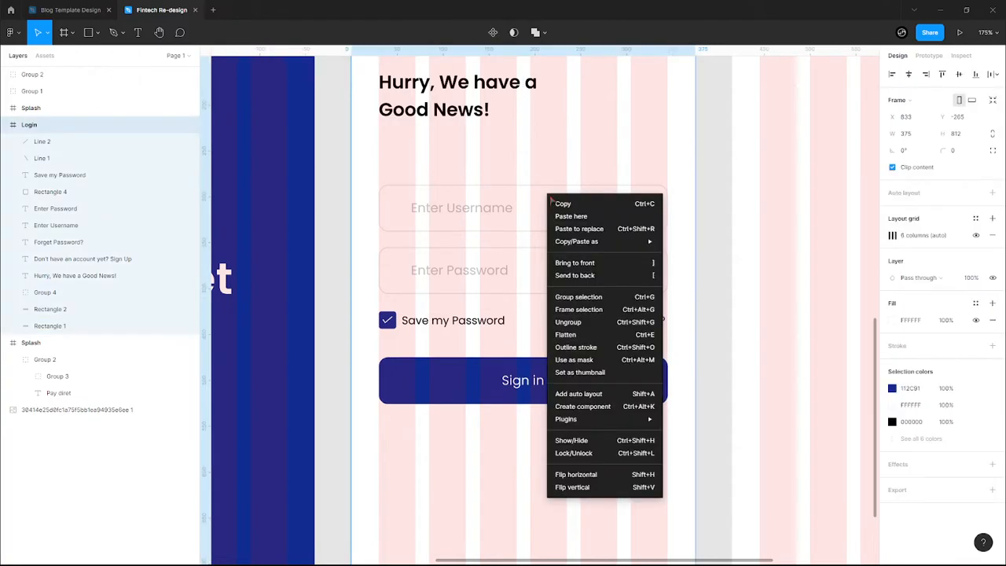
mouse_move(644, 425)
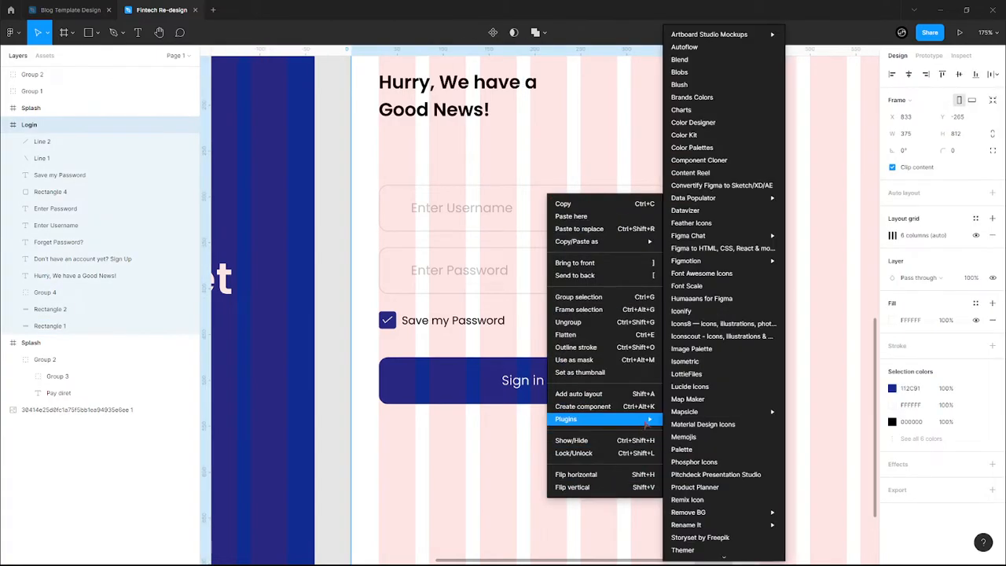
click(709, 228)
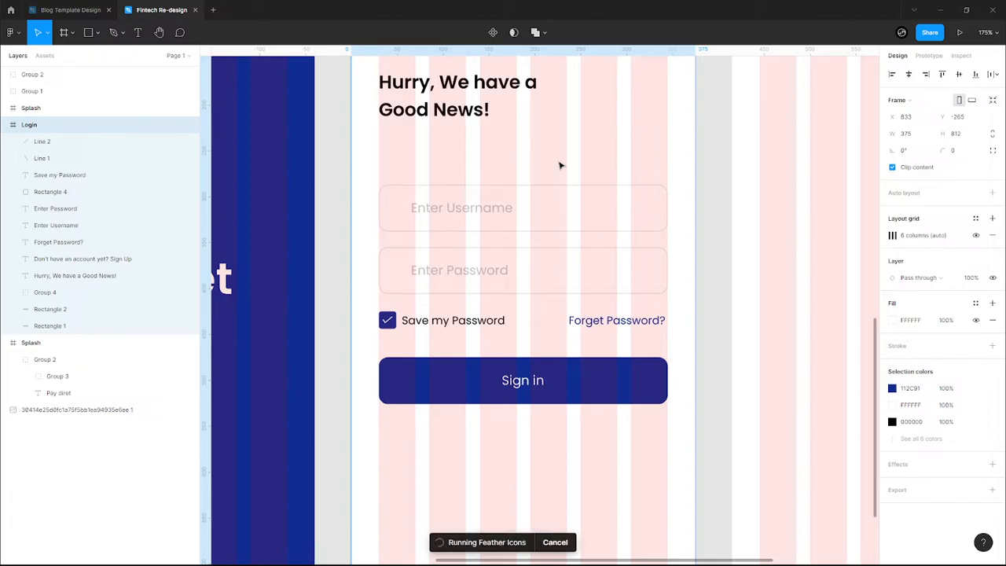
drag(387, 233, 262, 225)
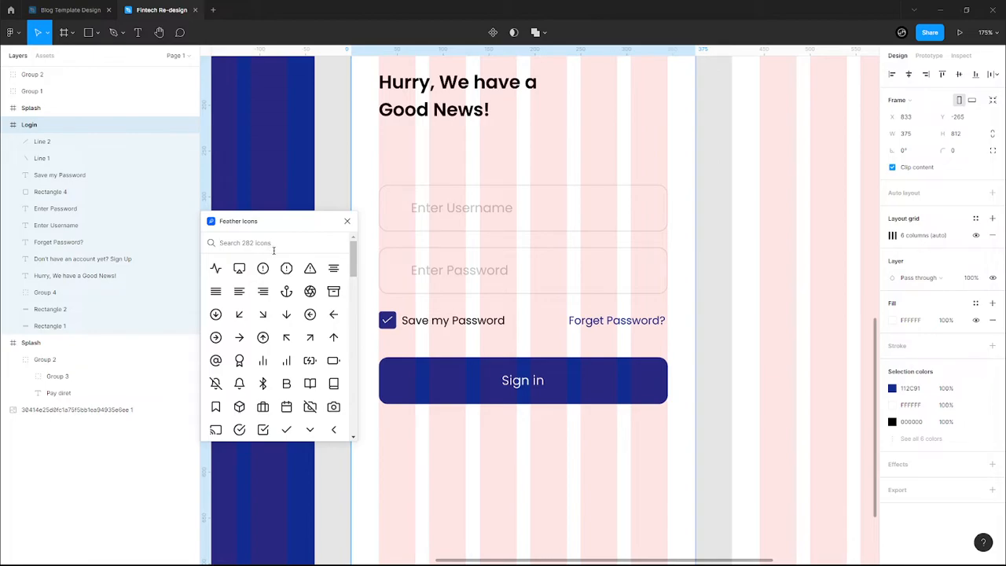
- Search 'use' in Feather Icons and insert the user icon onto the Login screen
text(use)
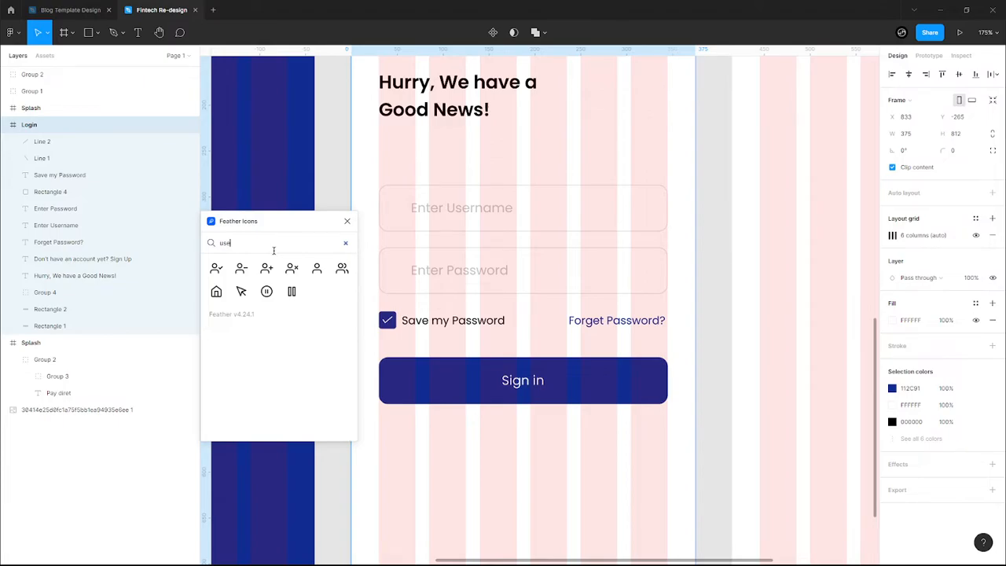
click(316, 269)
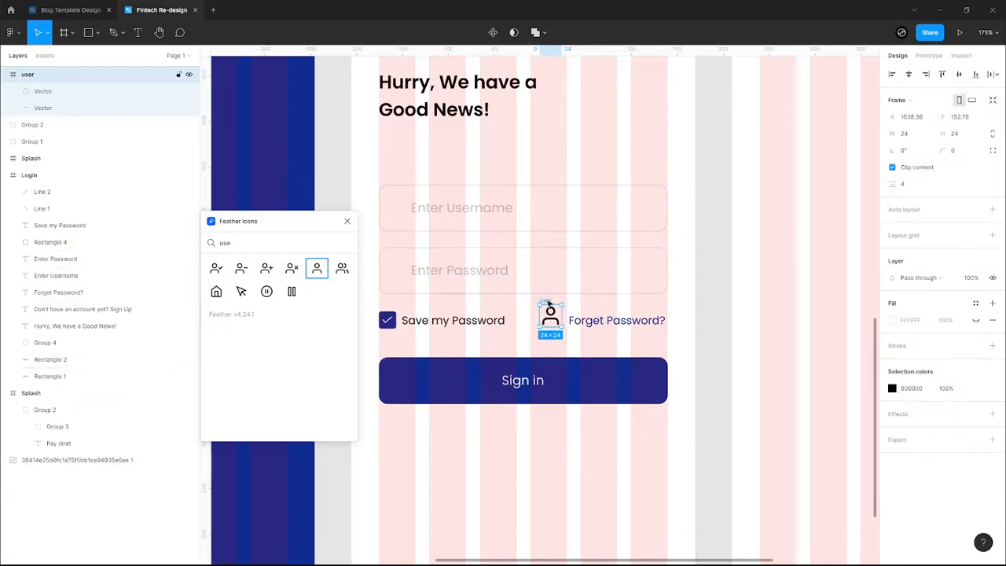
drag(542, 297, 497, 158)
click(575, 147)
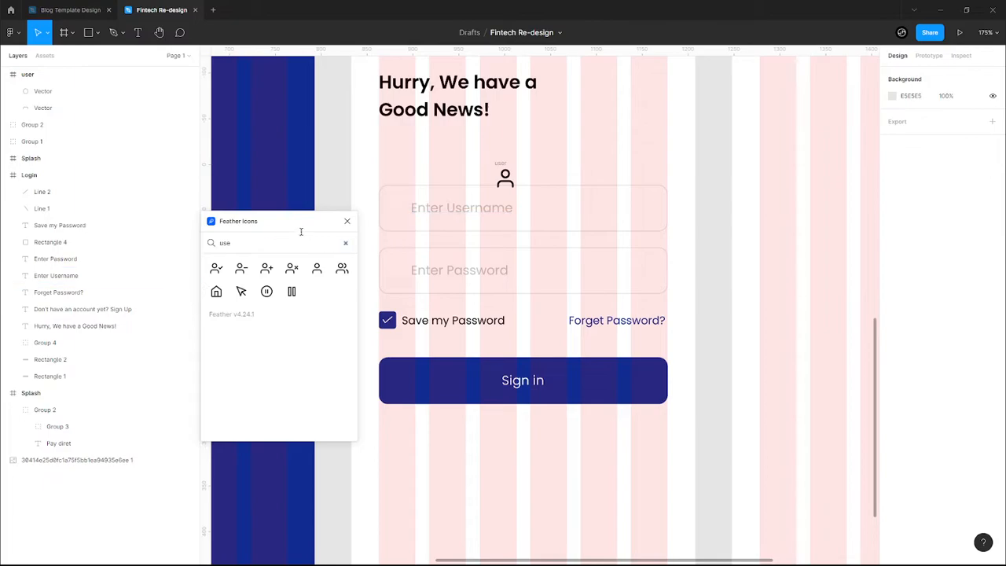
- Insert the lock icon via 'pass', place both icons in their fields, and shrink the lock
double_click(224, 243)
text(pass)
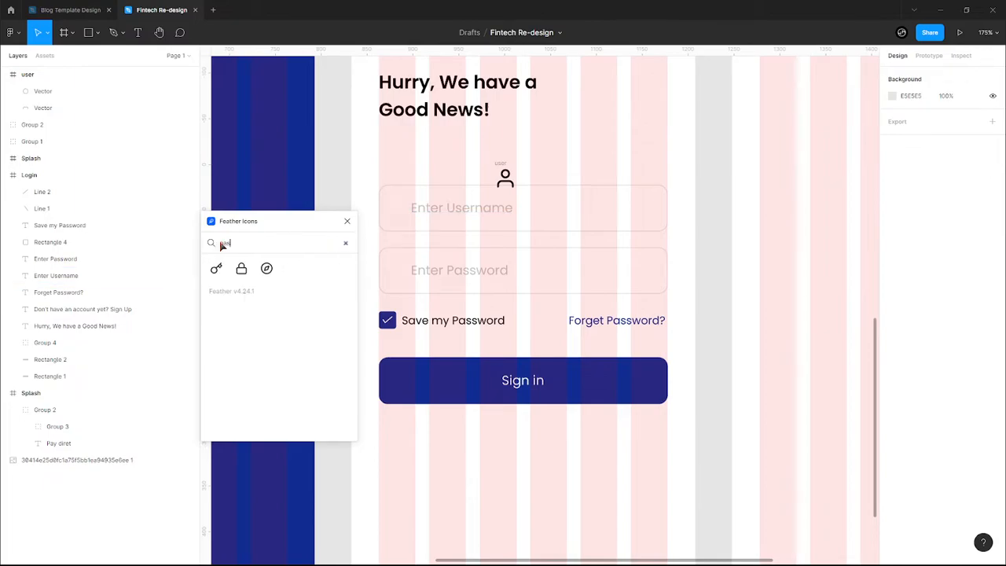
click(241, 268)
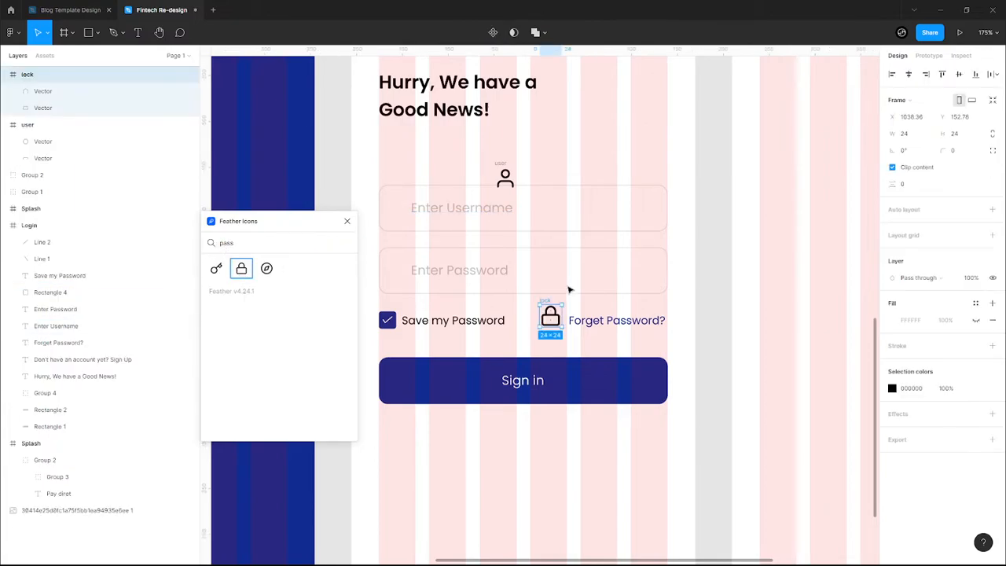
drag(550, 307, 387, 260)
click(495, 167)
drag(495, 167, 399, 217)
click(399, 271)
drag(410, 283, 400, 273)
- Align the user and lock icons and shift both placeholder texts right of them
click(430, 274)
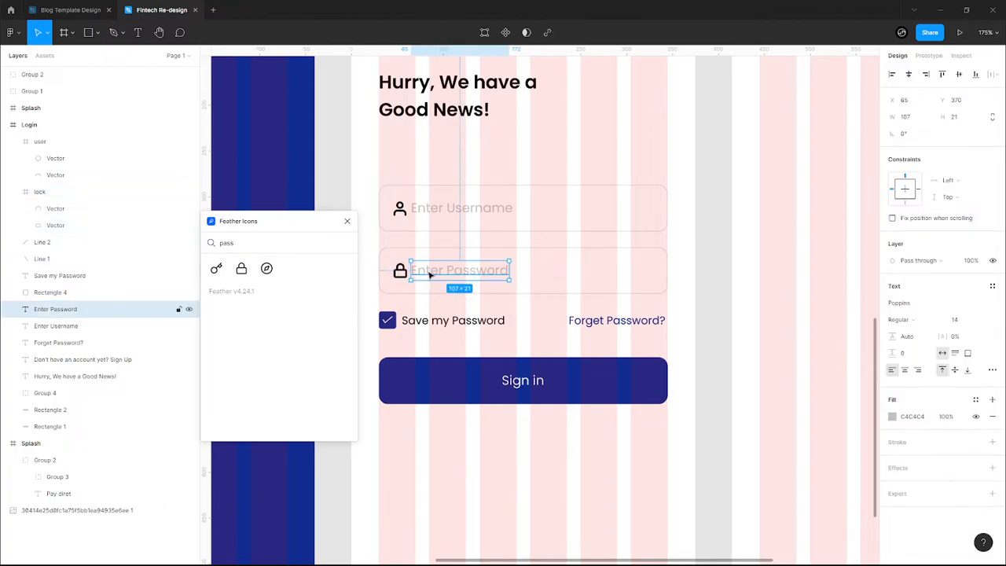
click(399, 208)
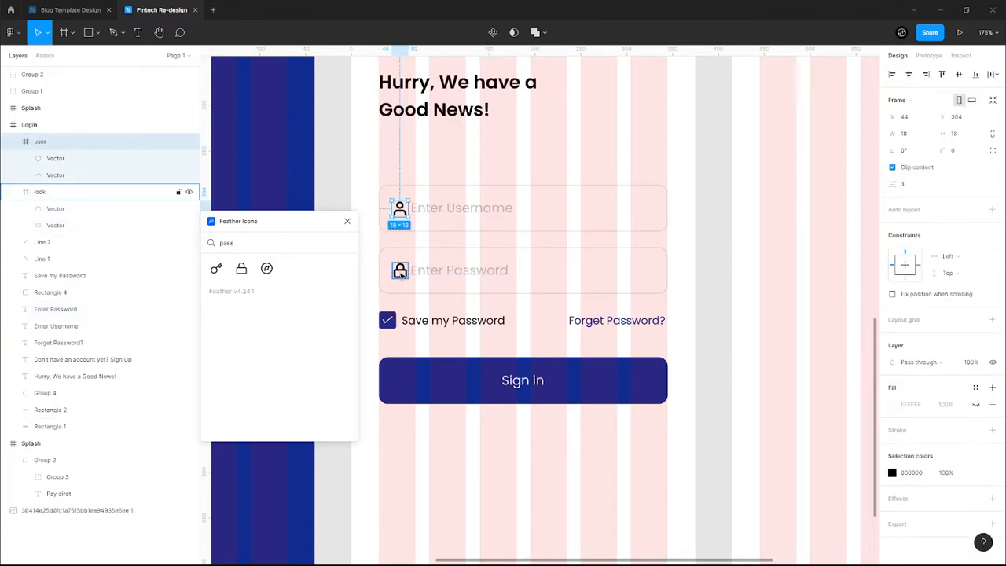
shift+click(400, 271)
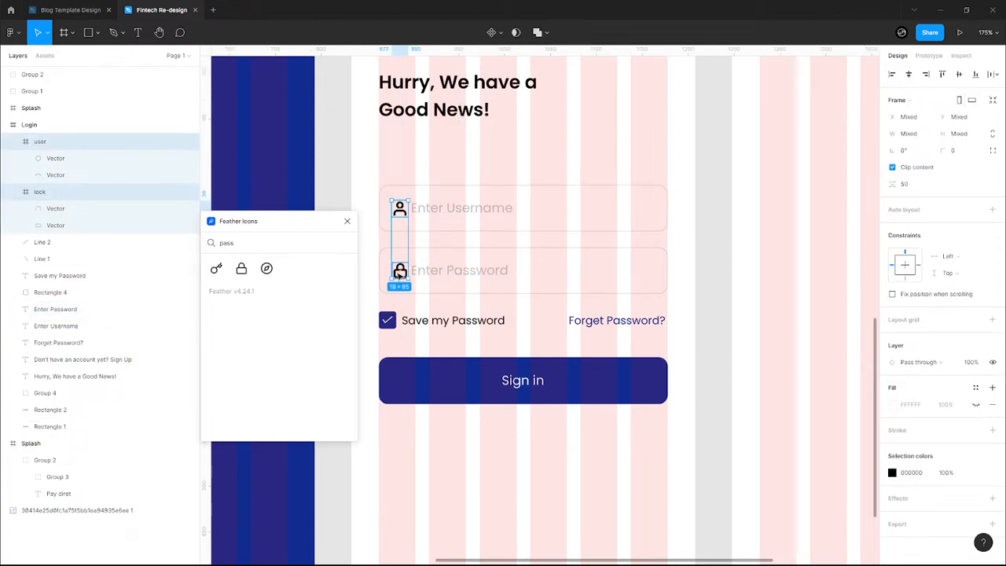
drag(400, 272, 398, 272)
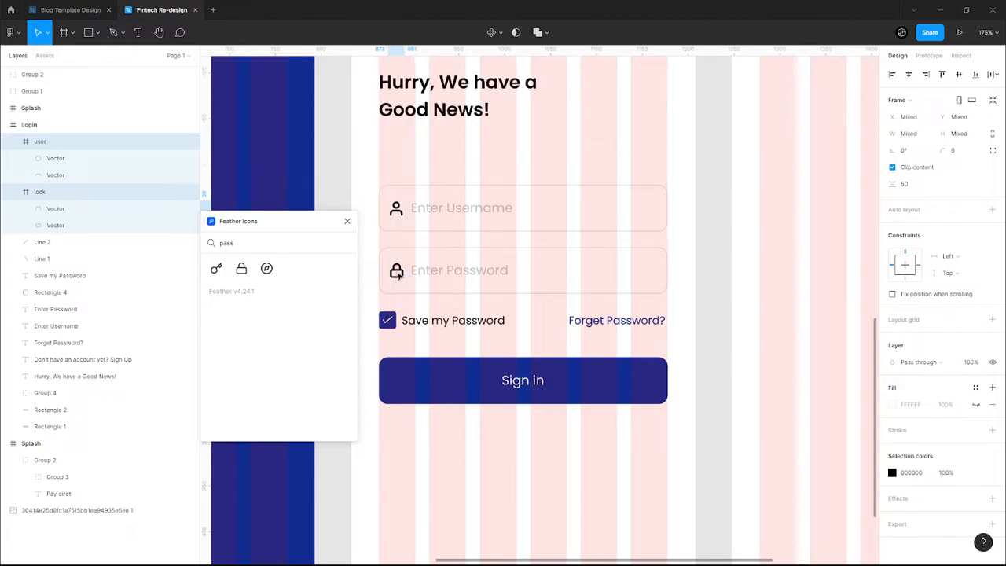
key(Right)
key(Right)
click(417, 271)
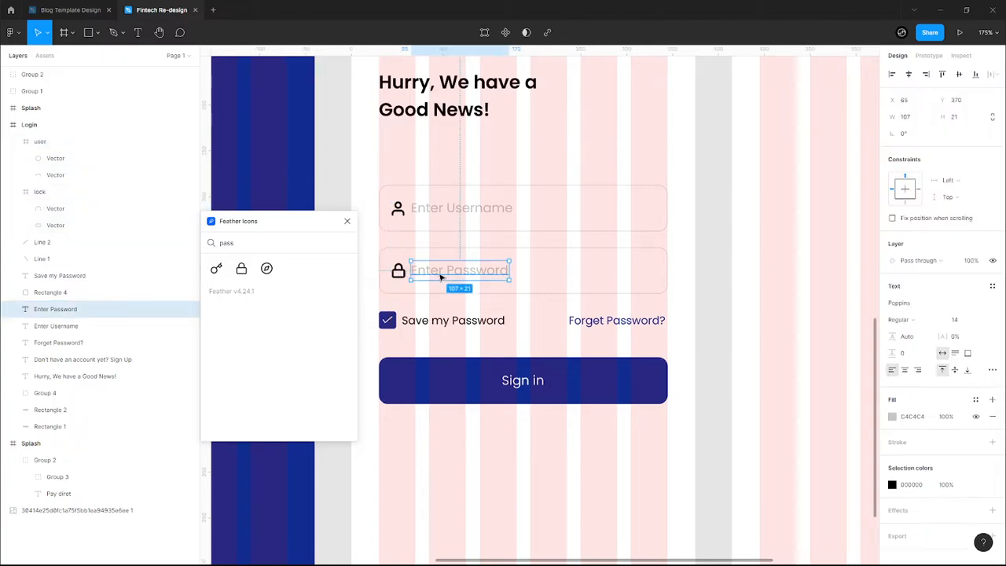
shift+click(439, 219)
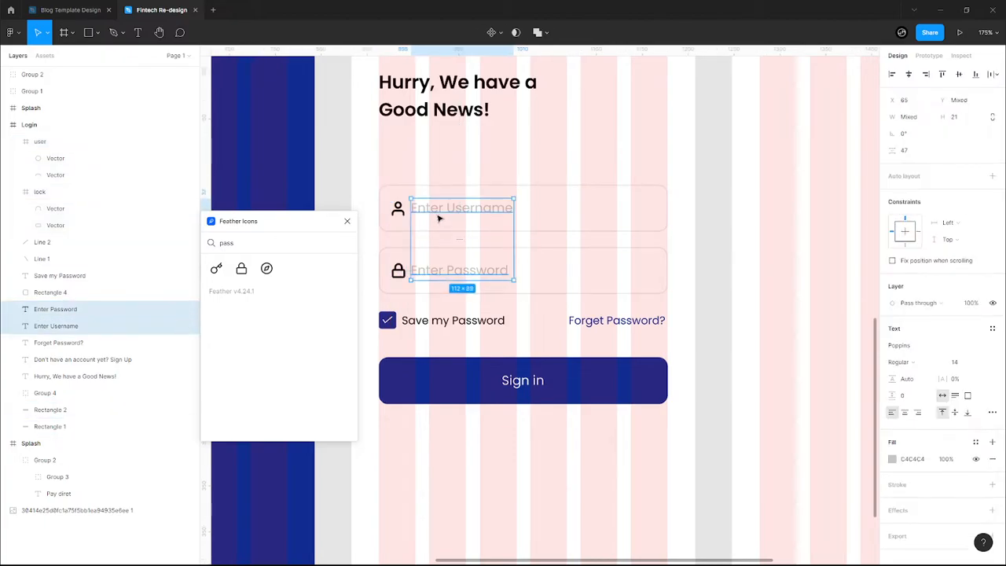
key(Right)
key(Right)
key(Right)
key(Right)
key(Right)
key(Right)
key(Right)
key(Right)
key(Right)
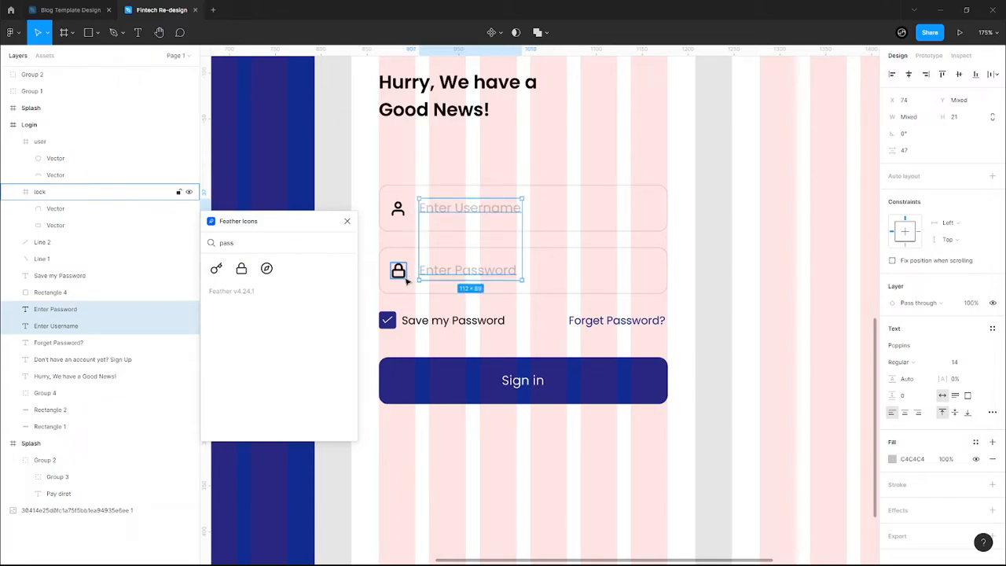
- Colour both the user and lock icons grey C4C4C4
click(401, 274)
shift+click(397, 209)
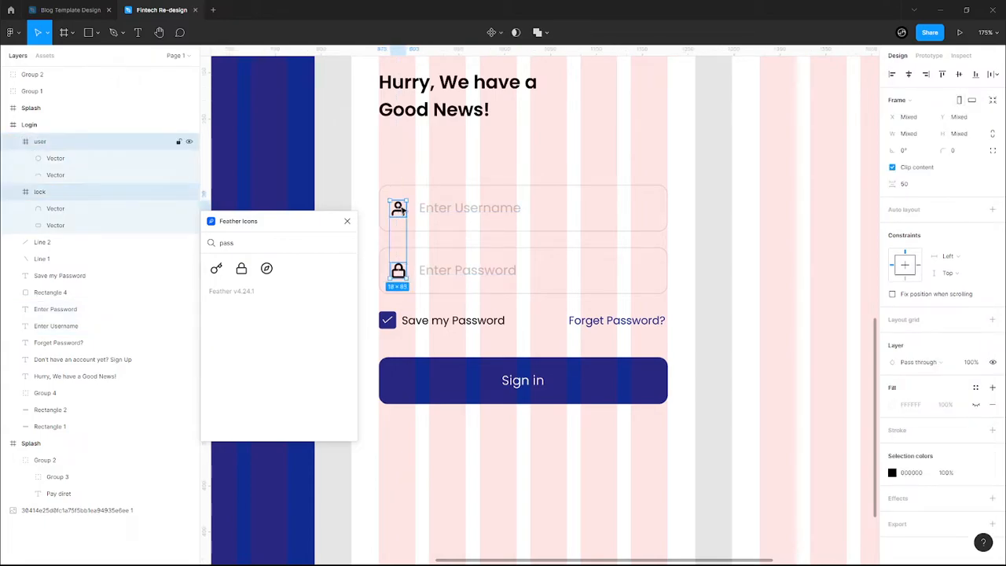
click(893, 473)
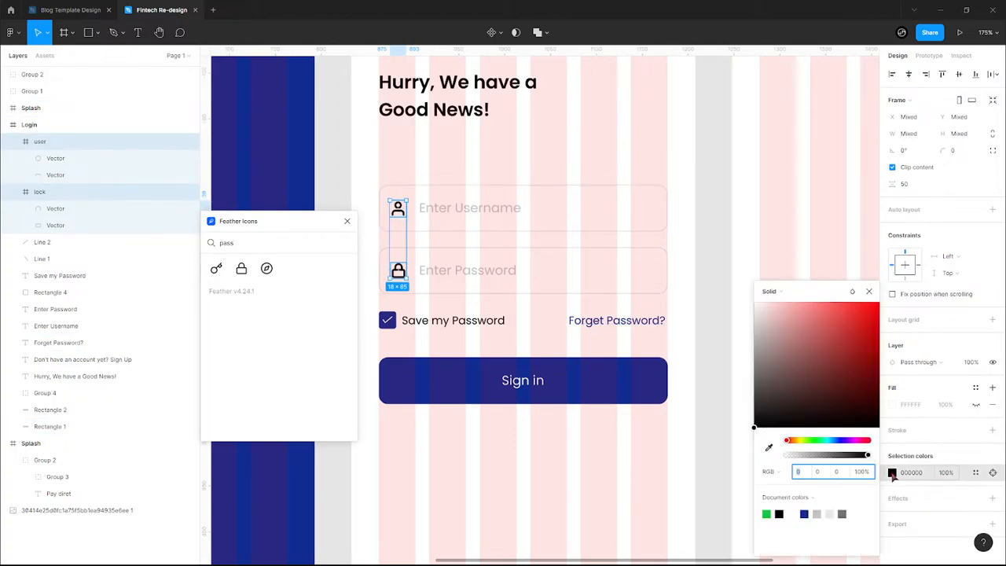
click(831, 513)
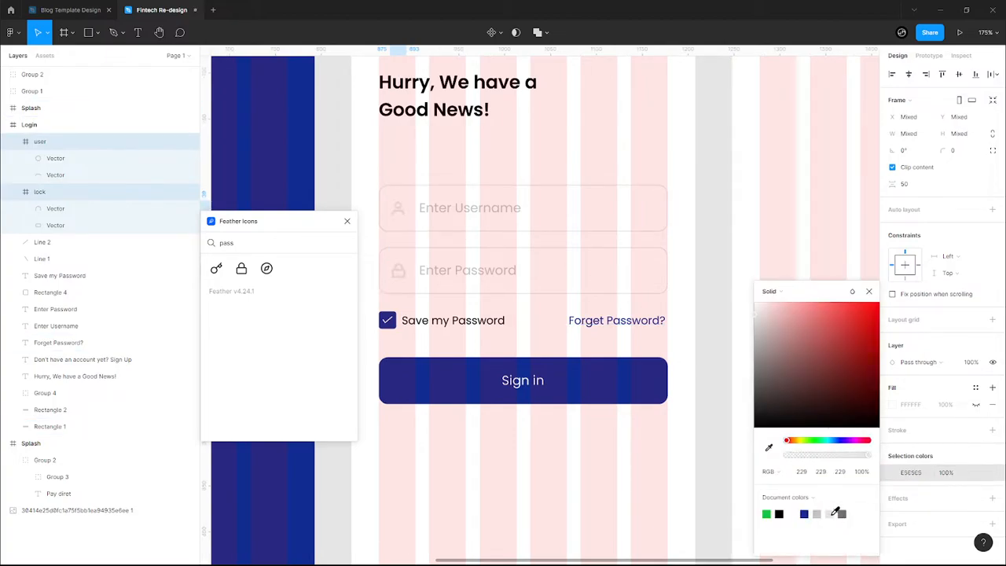
click(817, 513)
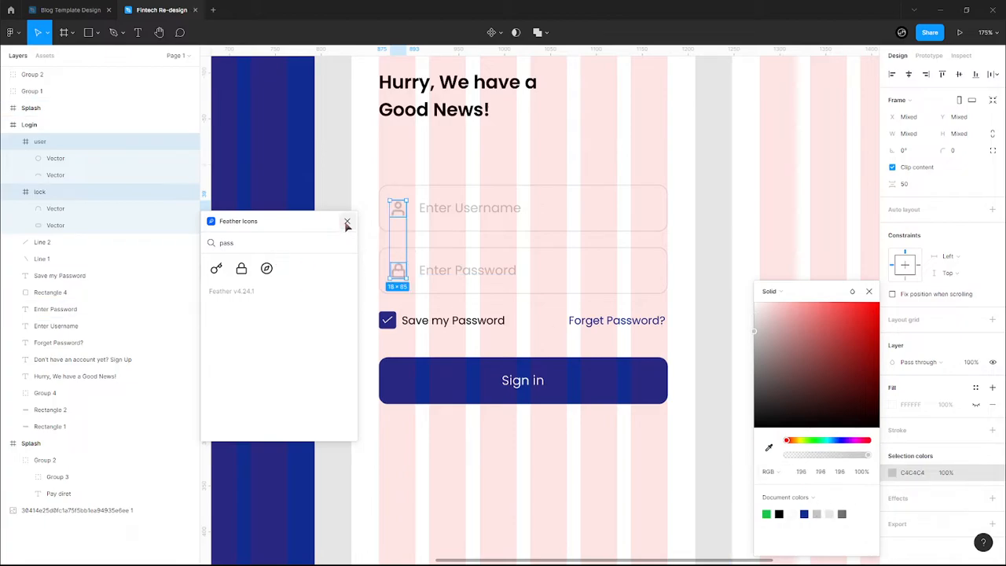
click(43, 210)
- Set the stroke weight of the lock and user icon paths to 1
shift+click(47, 225)
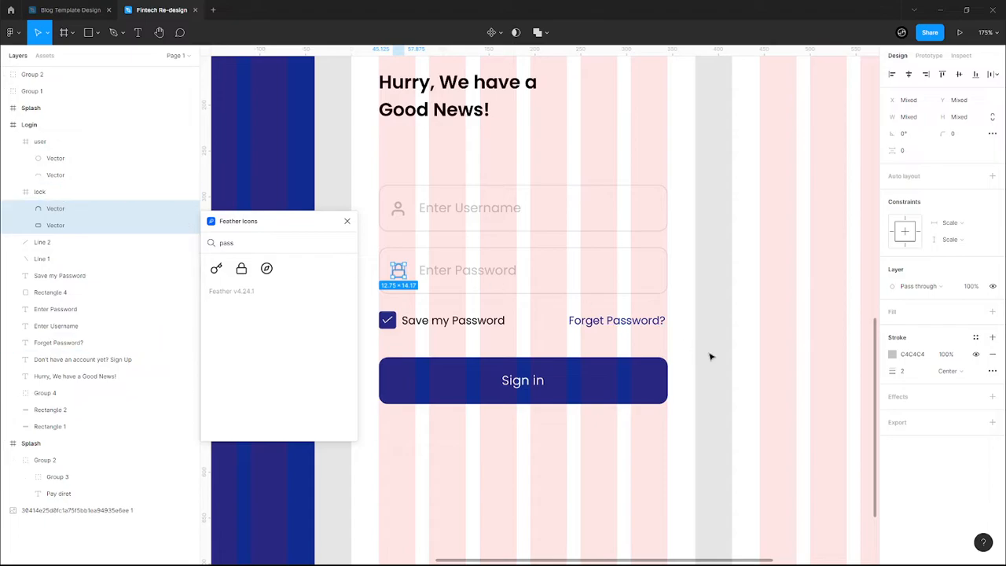
click(903, 370)
text(1)
key(Return)
click(68, 175)
shift+click(68, 158)
click(915, 372)
key(Return)
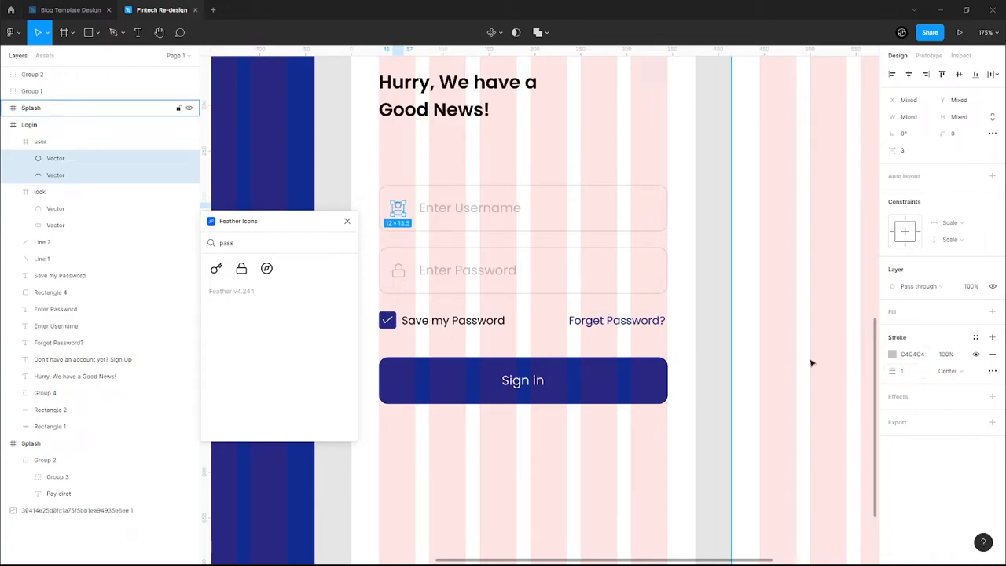
- Close the Feather Icons panel
click(701, 337)
scroll(702, 337, down, 5)
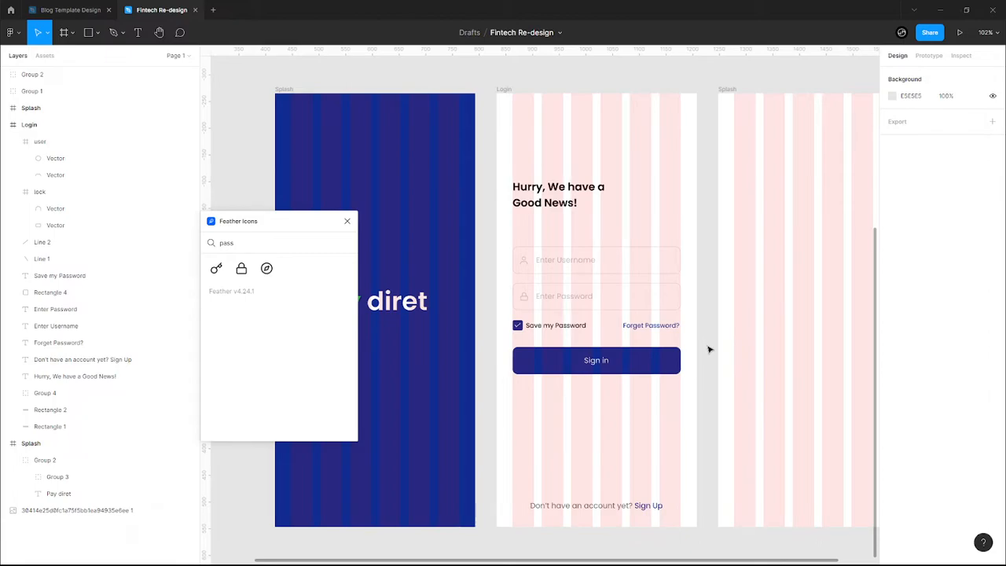
click(347, 221)
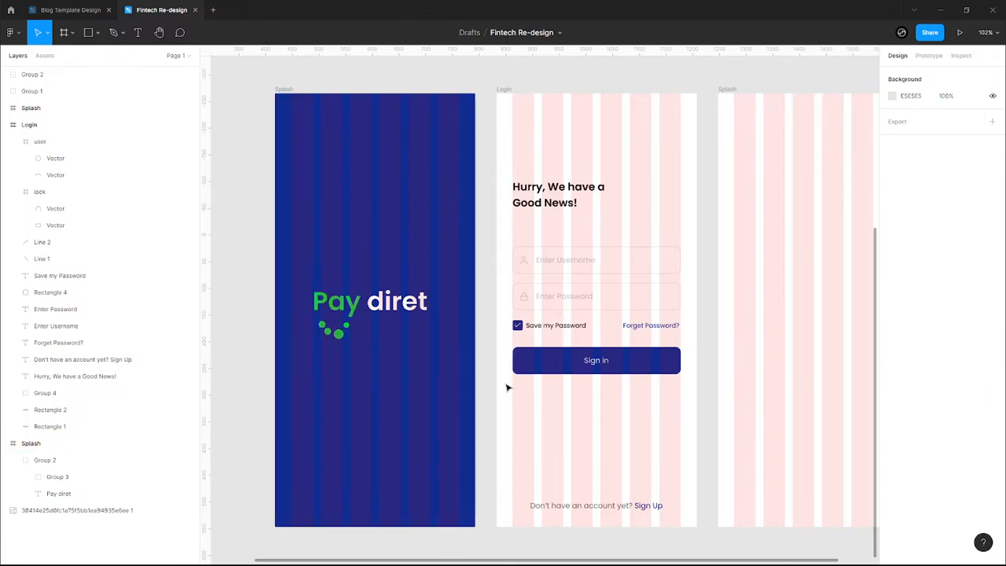
scroll(690, 444, up, 5)
scroll(708, 429, up, 3)
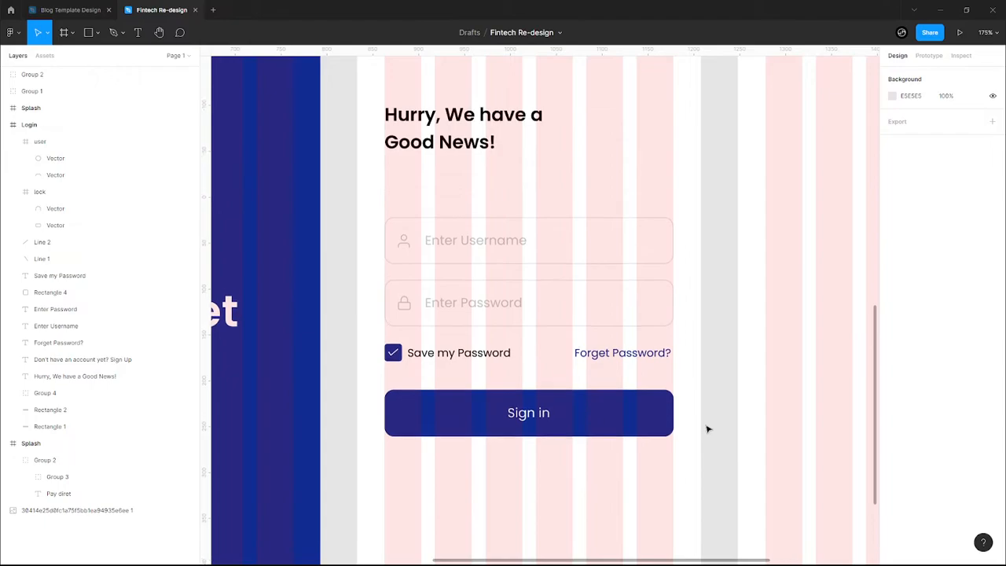
- Add the text 'Welcome back to Paydiret' below the heading
key(t)
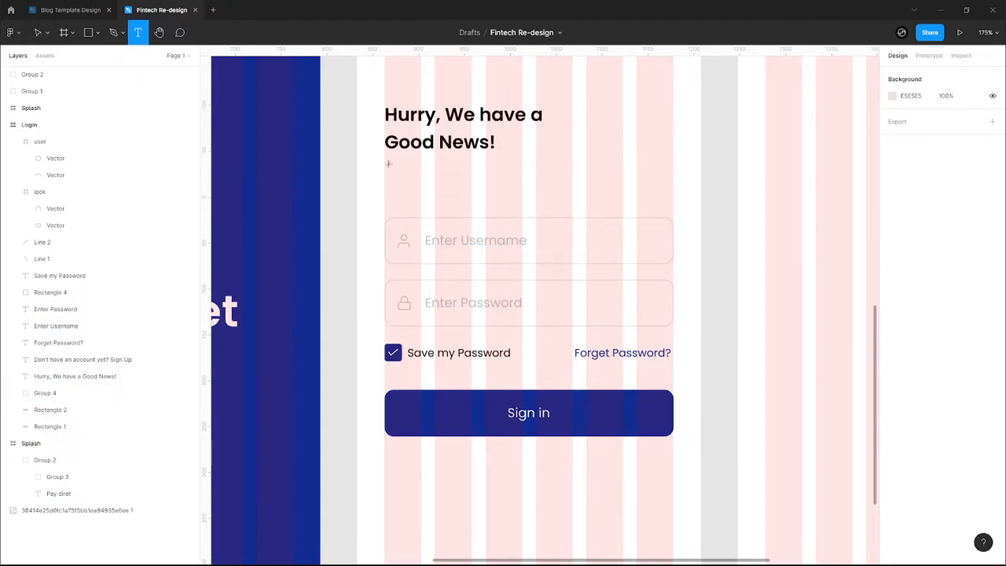
click(389, 172)
text(C)
key(BackSpace)
text(Welcome back,)
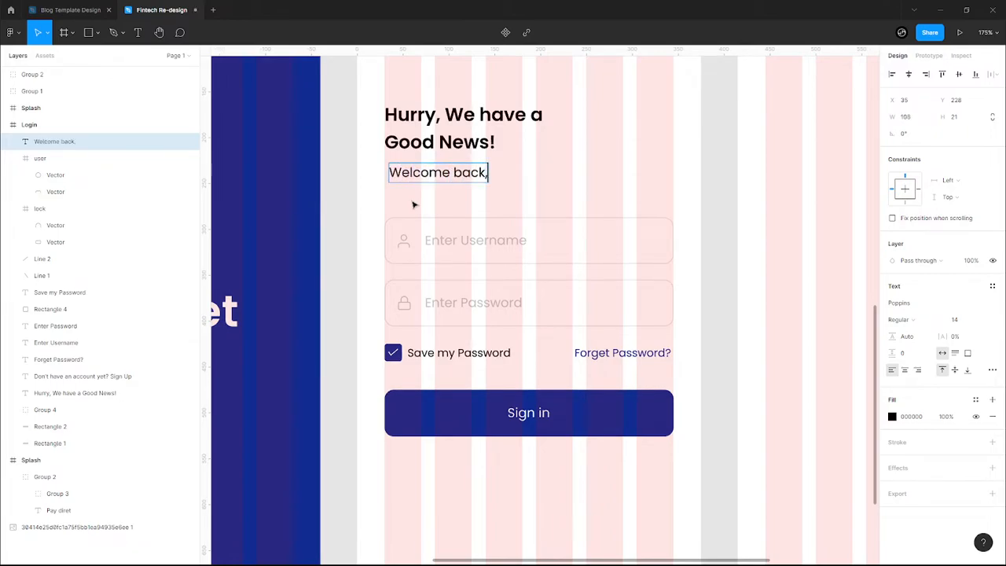
key(BackSpace)
text(to pa)
key(BackSpace)
key(BackSpace)
text(Paydi)
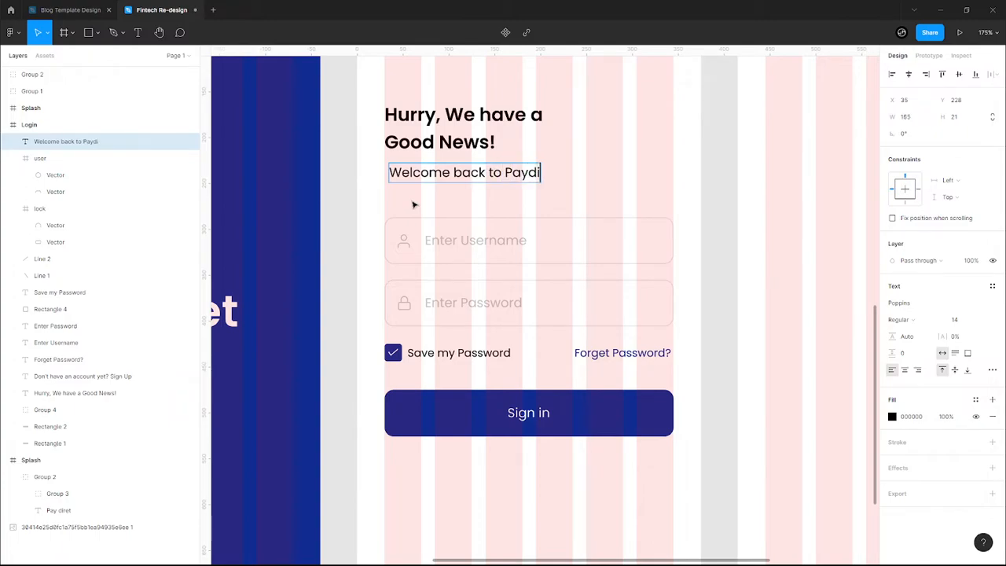
text(ret)
key(Escape)
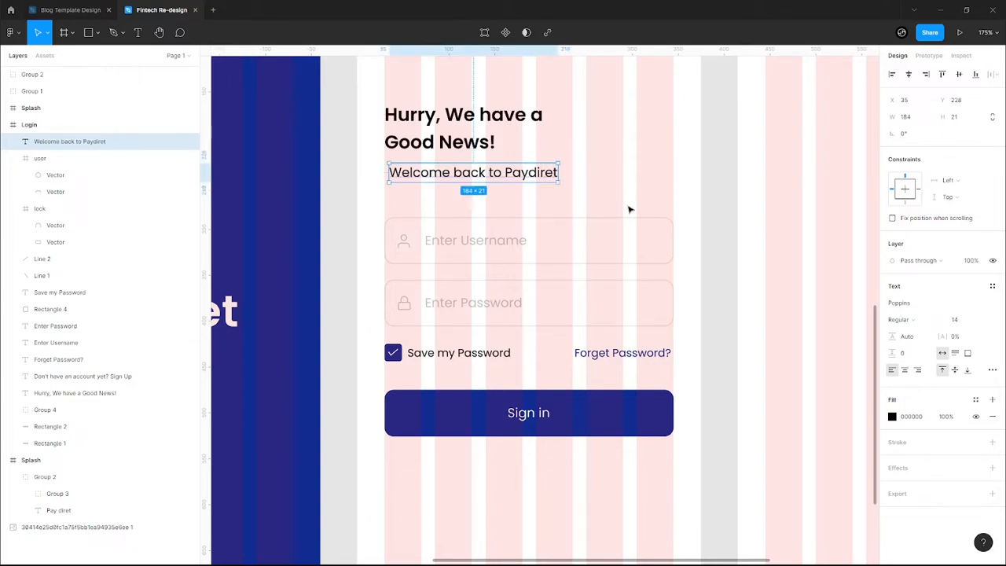
- Colour the welcome subtitle darker grey 717171
click(892, 416)
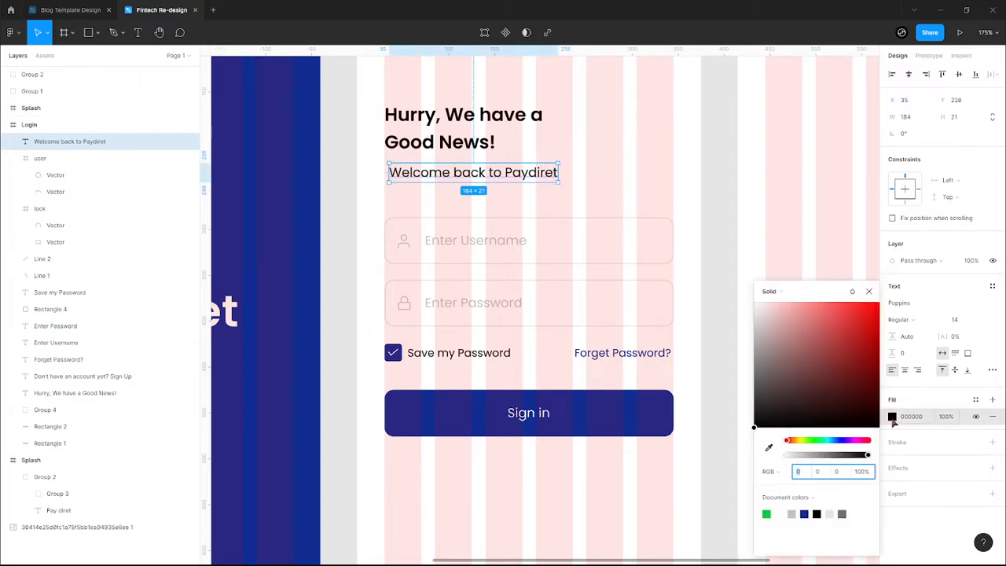
click(792, 513)
click(841, 514)
click(869, 291)
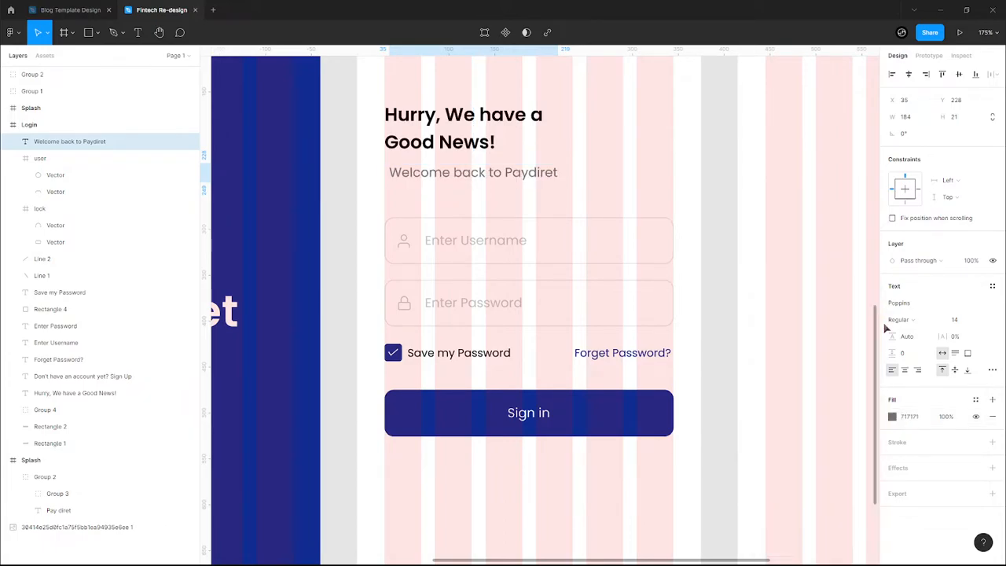
- Keep the subtitle Regular at size 12 and move it up-left under the heading
click(913, 318)
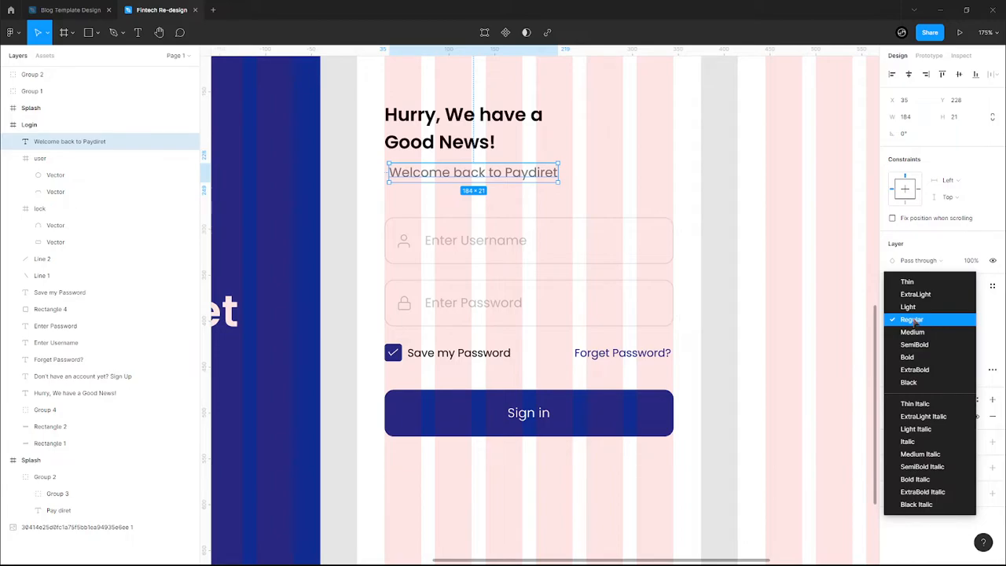
click(912, 320)
click(982, 321)
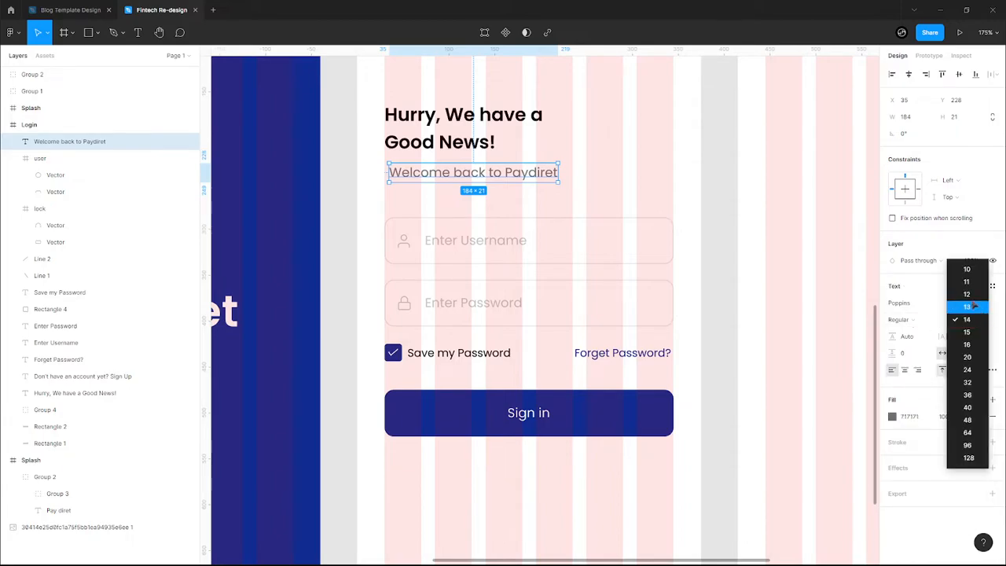
click(968, 294)
drag(499, 173, 495, 168)
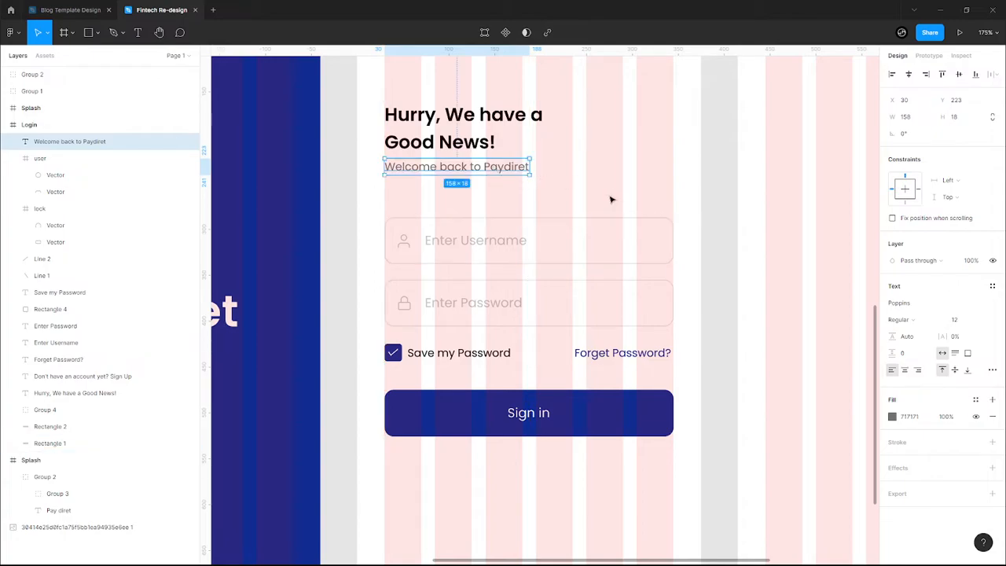
click(574, 197)
scroll(596, 187, down, 5)
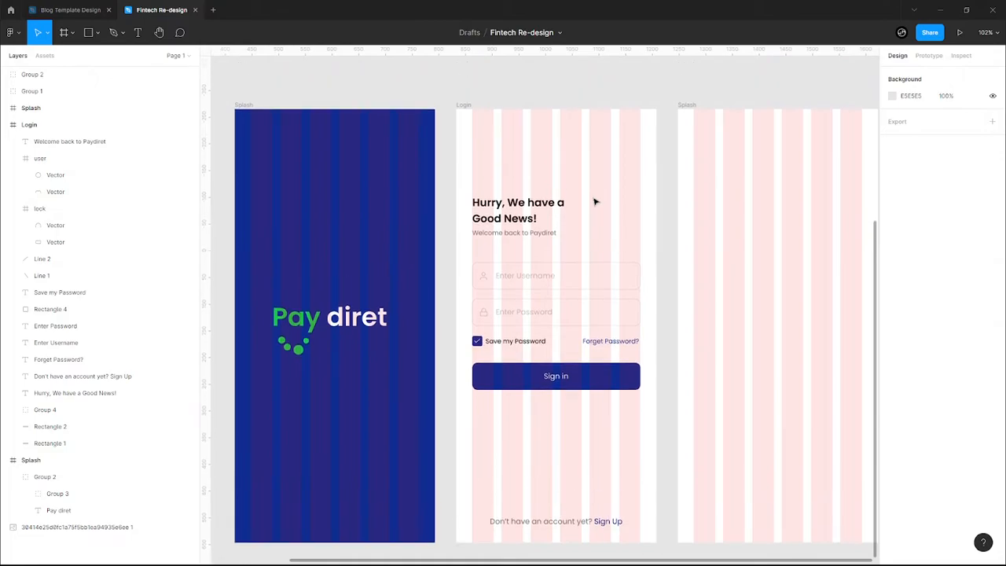
click(547, 233)
- Delete the 'Welcome back to Paydiret' subtitle below the heading
click(515, 219)
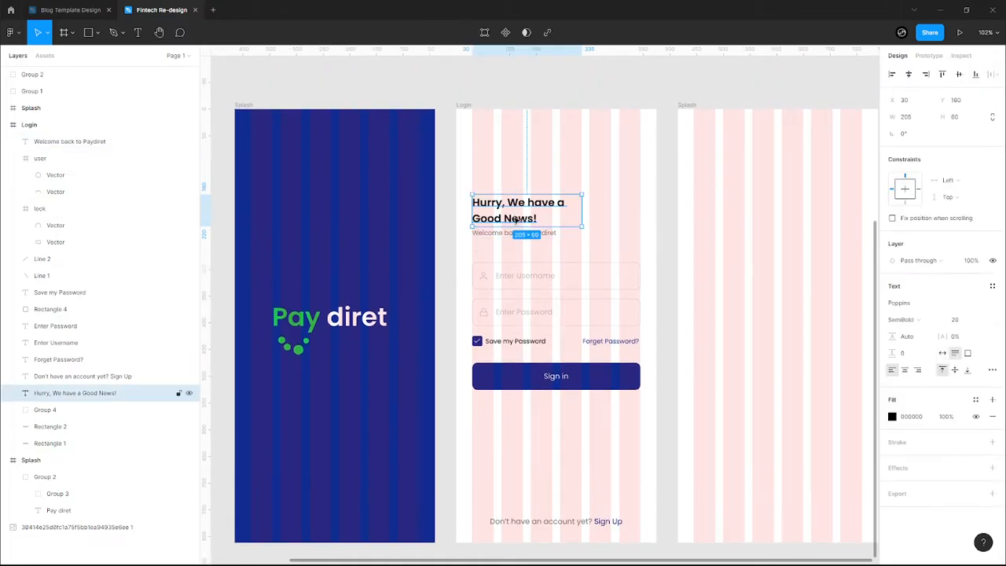
double_click(515, 219)
click(512, 219)
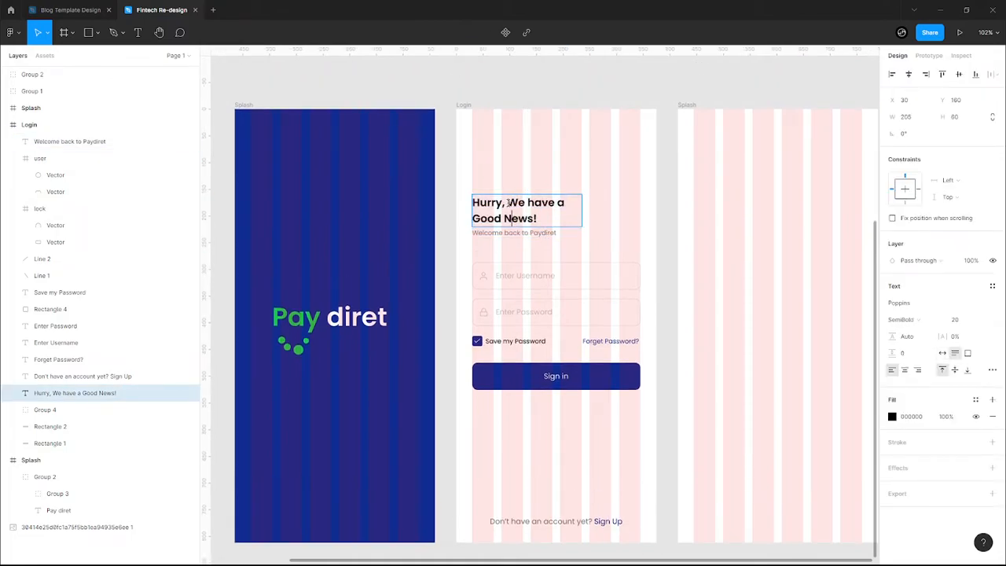
key(Escape)
key(Escape)
click(478, 214)
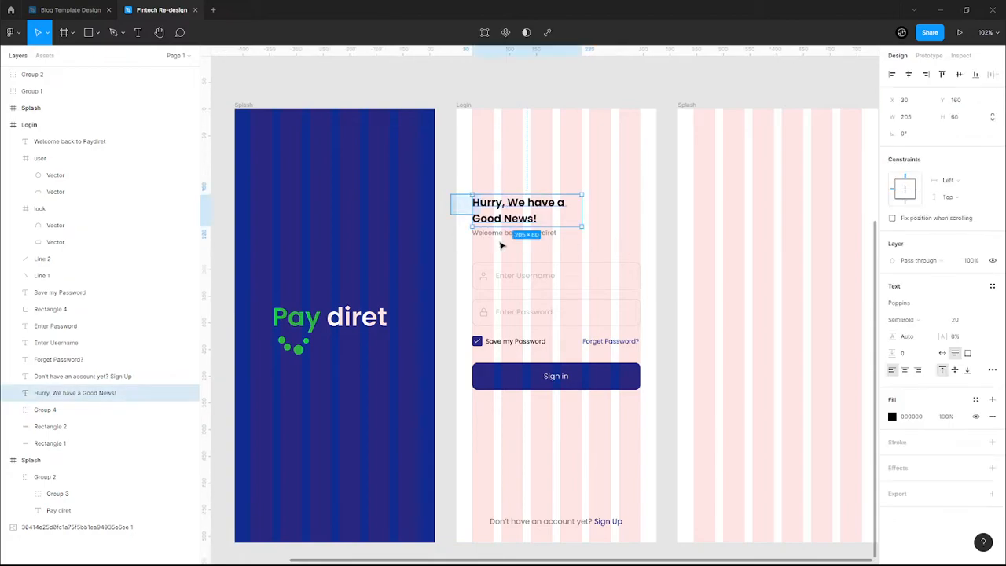
shift+click(513, 234)
key(Down)
key(Down)
key(Down)
key(Down)
key(Down)
key(Down)
key(Down)
key(Down)
key(Down)
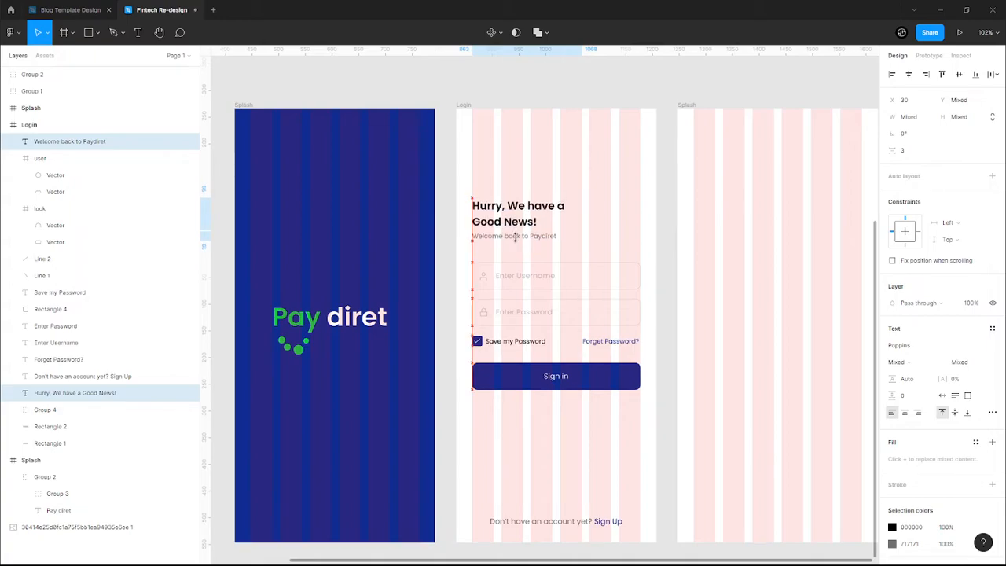
key(Up)
key(Up)
key(Up)
key(Up)
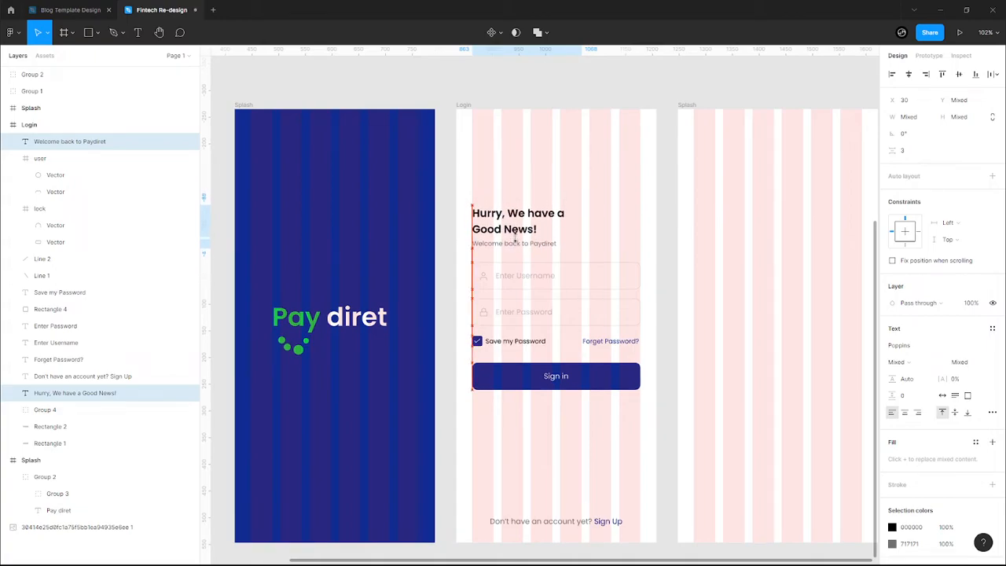
key(Up)
key(Up)
key(Up)
key(Up)
key(Up)
key(Up)
key(Up)
key(Up)
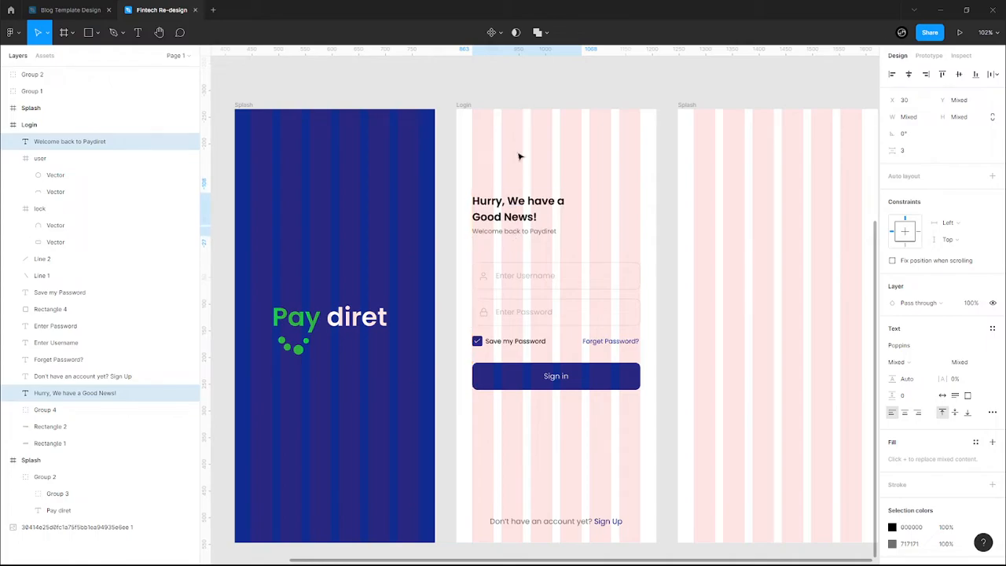
click(519, 173)
click(542, 203)
click(543, 231)
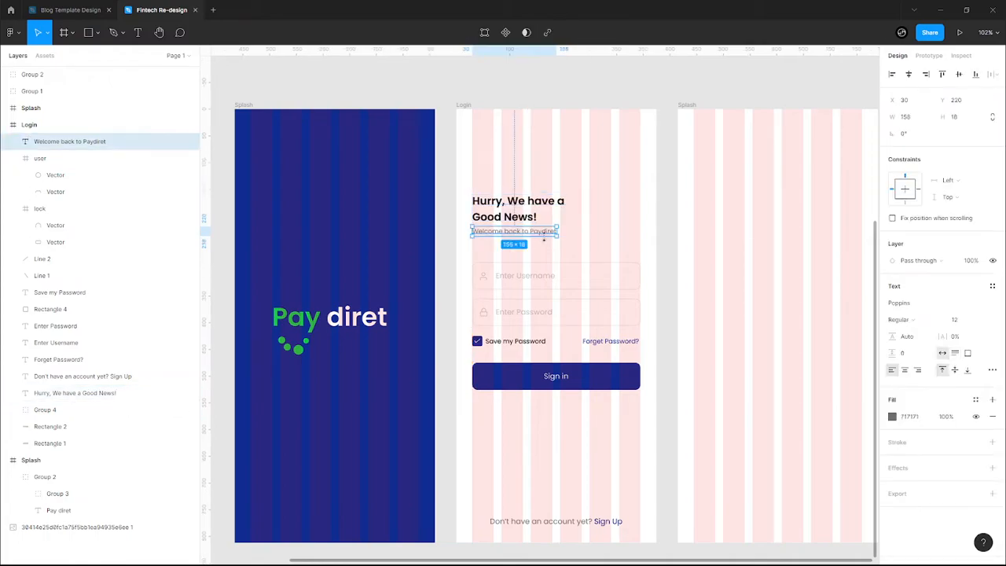
key(Delete)
- Set the 'Hurry, We have a Good News!' heading to size 36, widened to wrap onto two lines
click(543, 214)
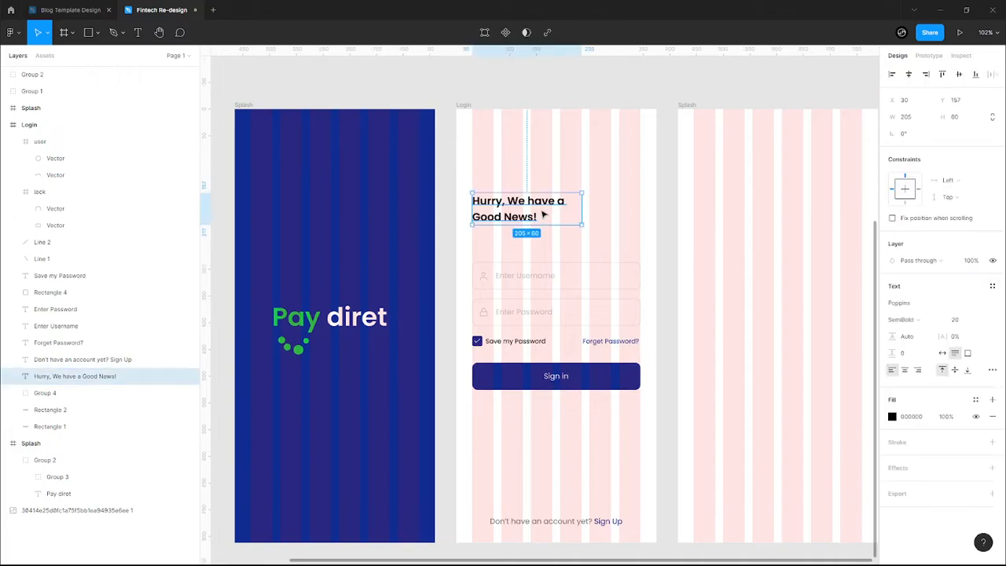
click(978, 319)
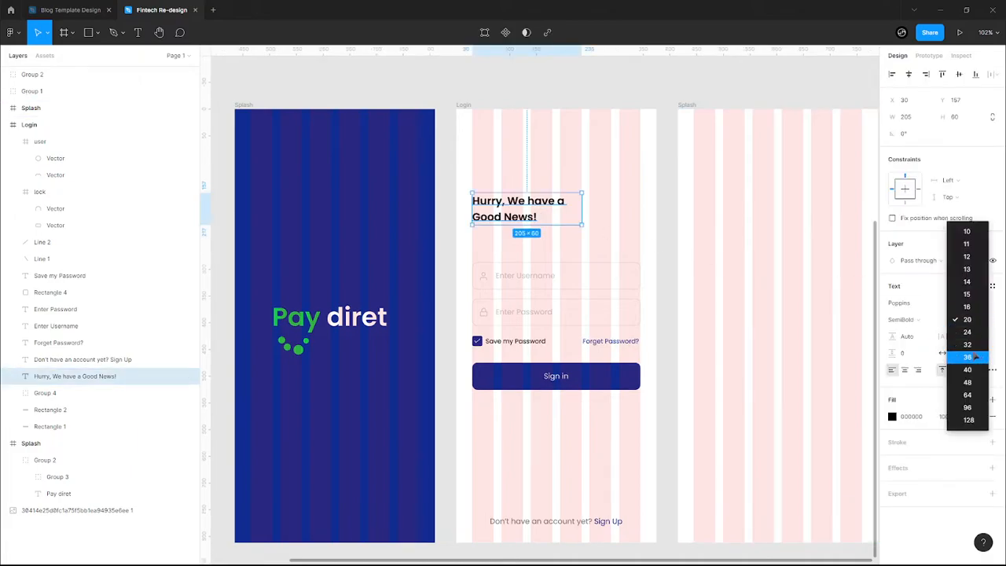
click(969, 356)
drag(586, 251, 623, 252)
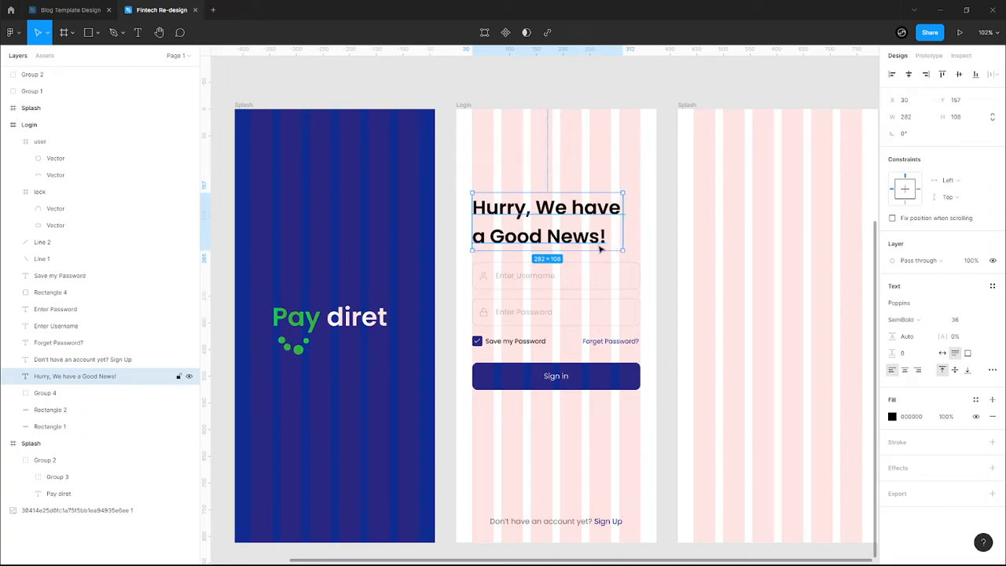
key(Up)
key(Up)
key(Up)
key(Up)
key(Up)
key(Up)
key(Up)
key(Up)
key(Up)
key(Up)
key(Up)
key(Up)
key(Up)
key(Up)
key(Up)
key(Up)
key(Up)
key(Up)
key(Up)
key(Up)
key(Down)
key(Down)
key(Down)
key(Down)
key(Down)
key(Down)
key(Down)
key(Down)
key(Down)
key(Down)
key(Down)
key(Down)
key(Down)
key(Down)
key(Down)
key(Down)
key(Down)
key(Down)
key(Down)
key(Down)
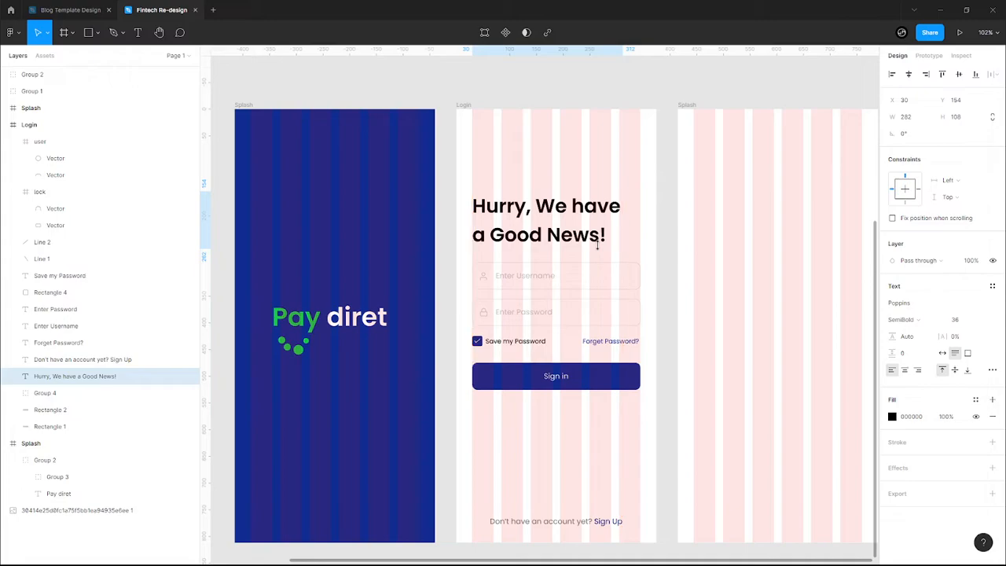
key(Down)
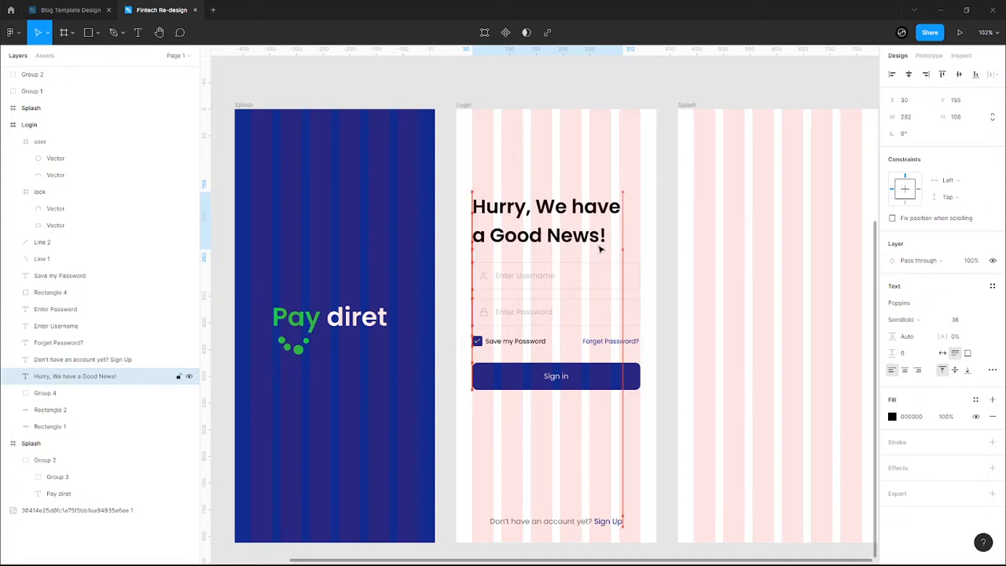
click(540, 174)
- Add a 'Welcome Back!' text box above the heading
key(t)
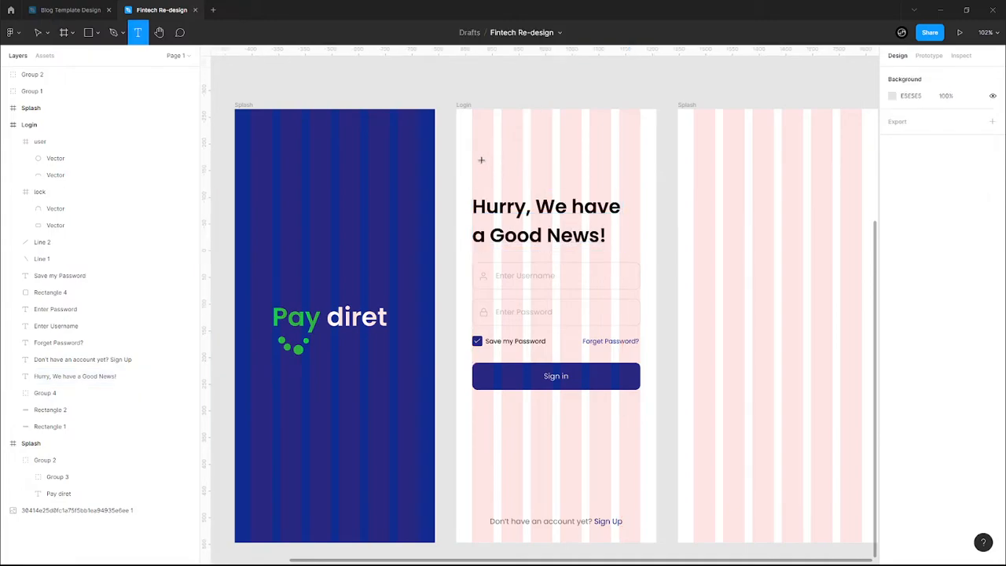
click(502, 176)
text(We)
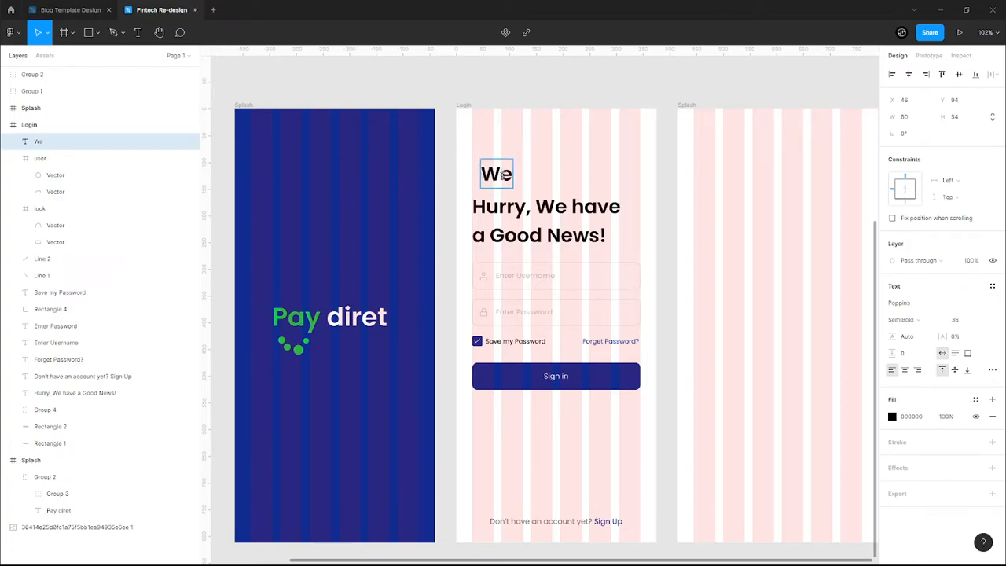
text(lcome Back!)
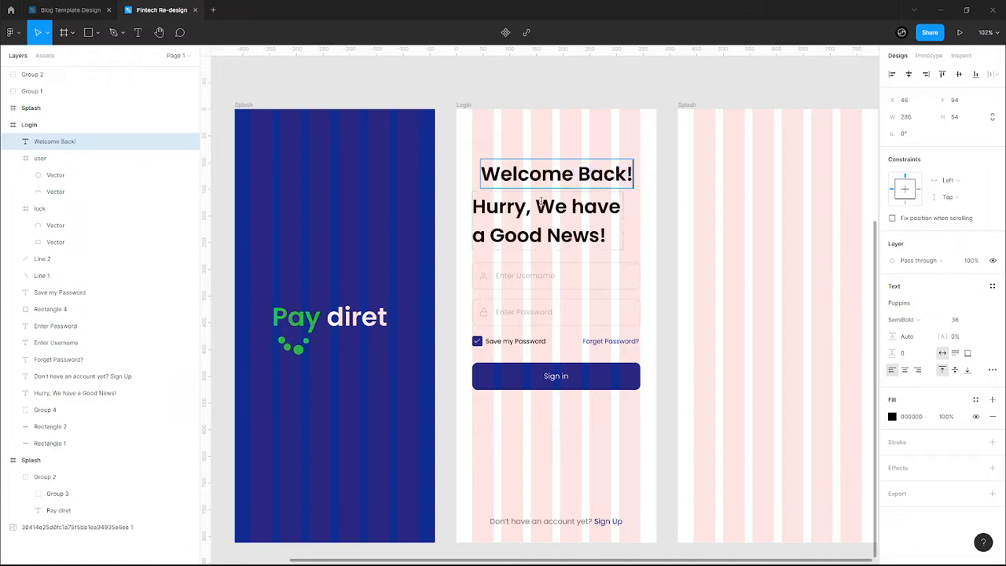
key(BackSpace)
text(!)
- Rewrite the heading as 'We Have a Gift for You!'
double_click(541, 236)
key(ctrl+a)
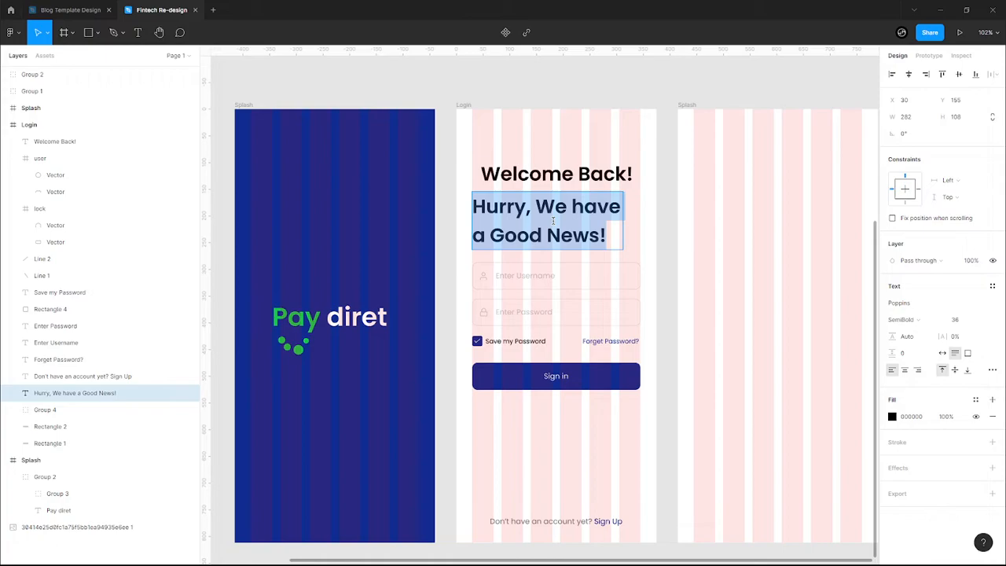
text(We have)
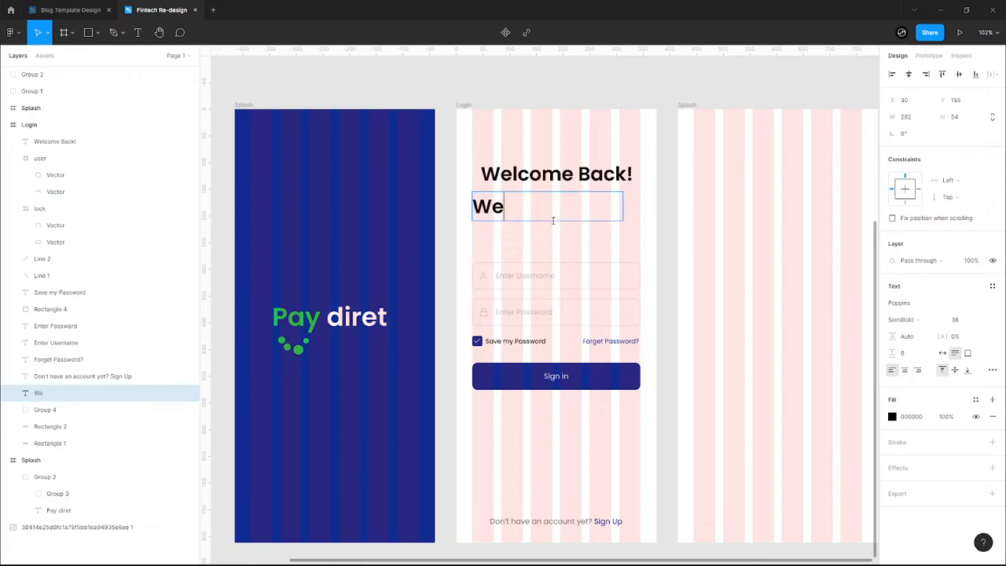
key(BackSpace)
key(BackSpace)
key(BackSpace)
key(BackSpace)
key(ctrl+a)
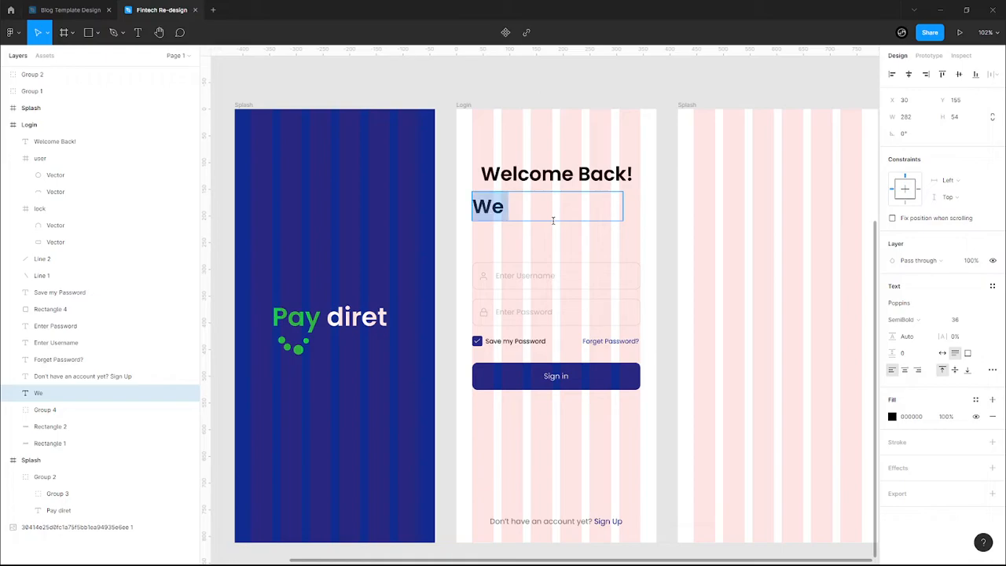
text(We Ha)
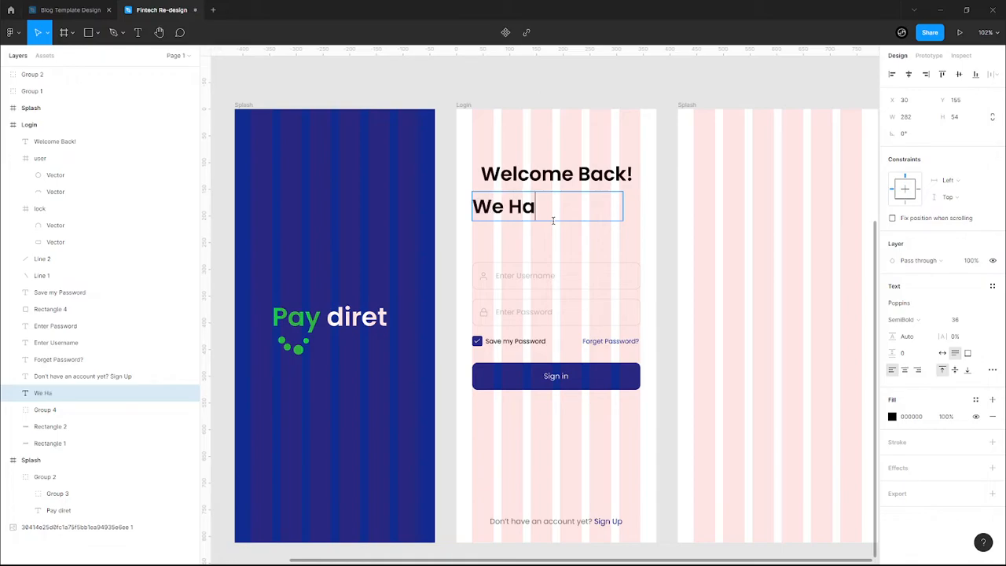
text(ve a Gift)
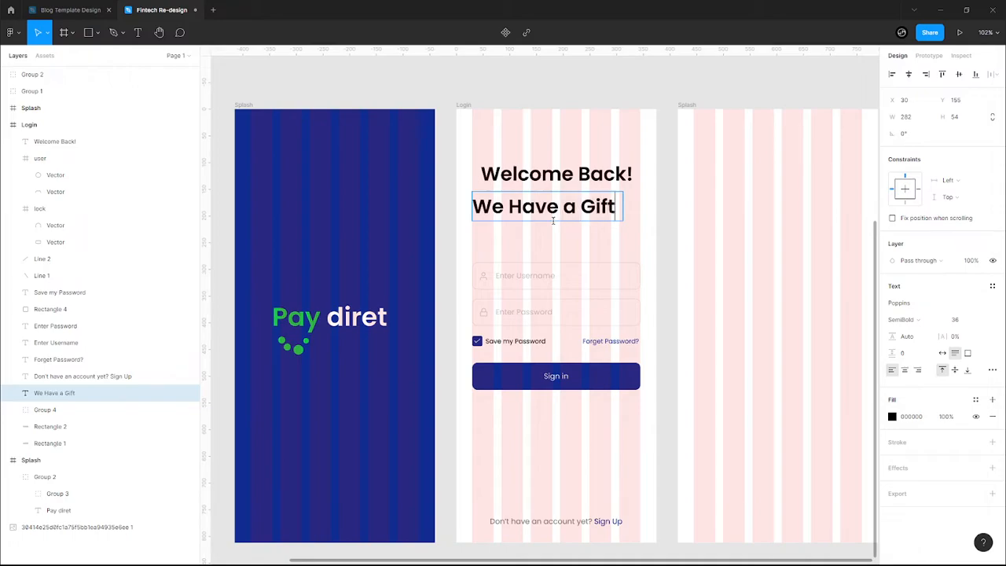
text( for You!)
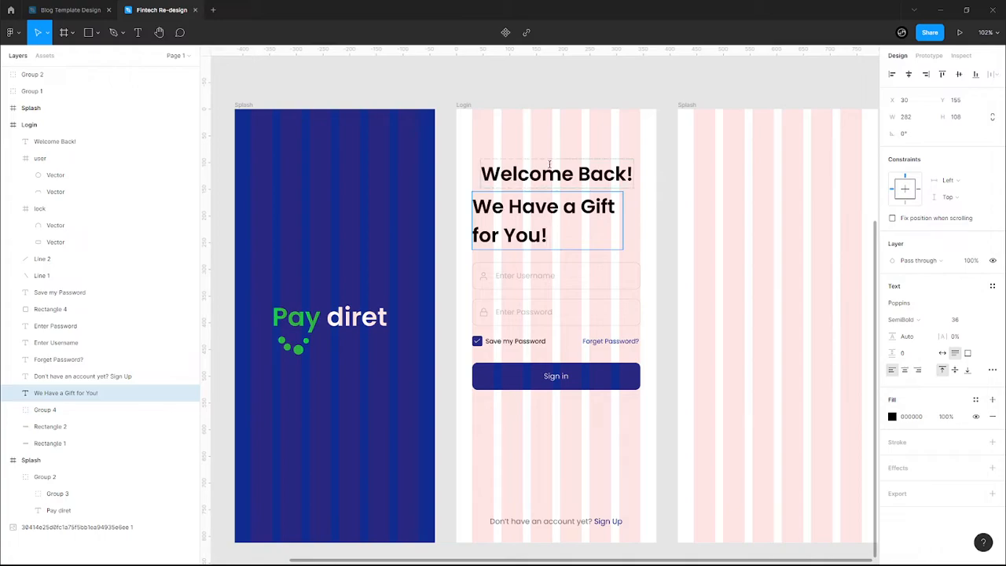
key(Escape)
key(Escape)
- Replace the heading text with 'Pay Smarter with Us'
double_click(545, 237)
click(548, 238)
key(BackSpace)
key(ctrl+a)
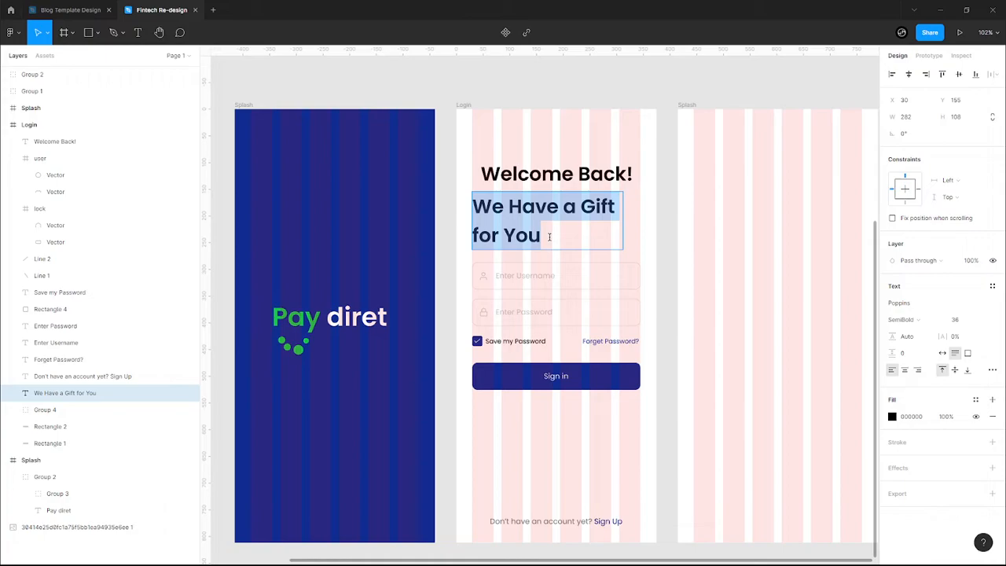
text(Pay)
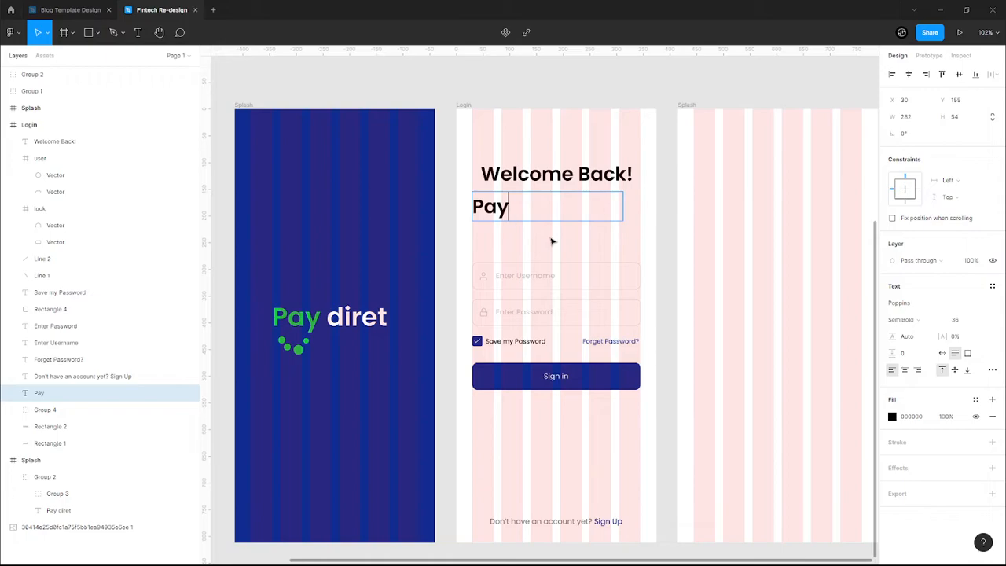
text( Smarte)
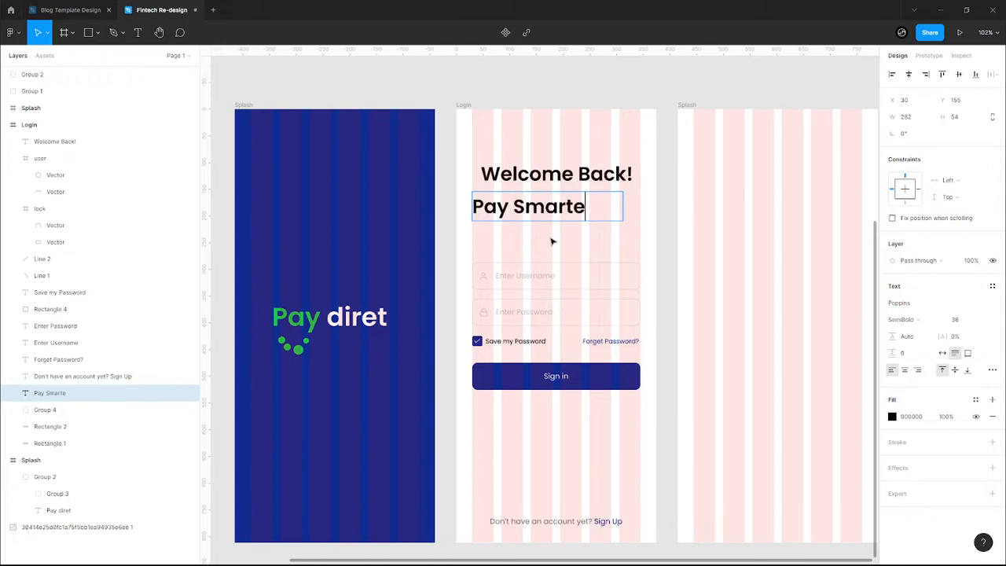
text(r with)
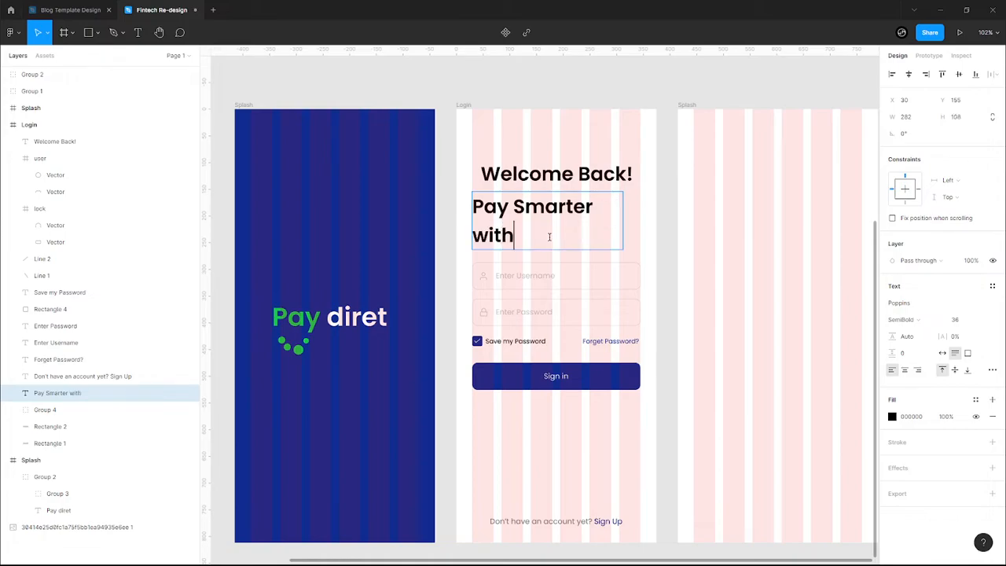
text( Us)
key(Escape)
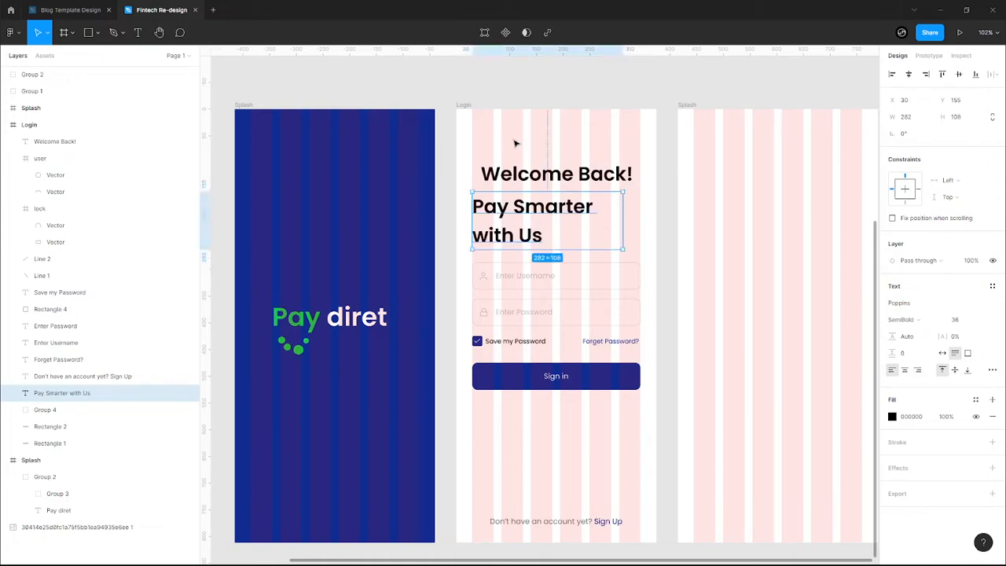
click(563, 169)
click(981, 320)
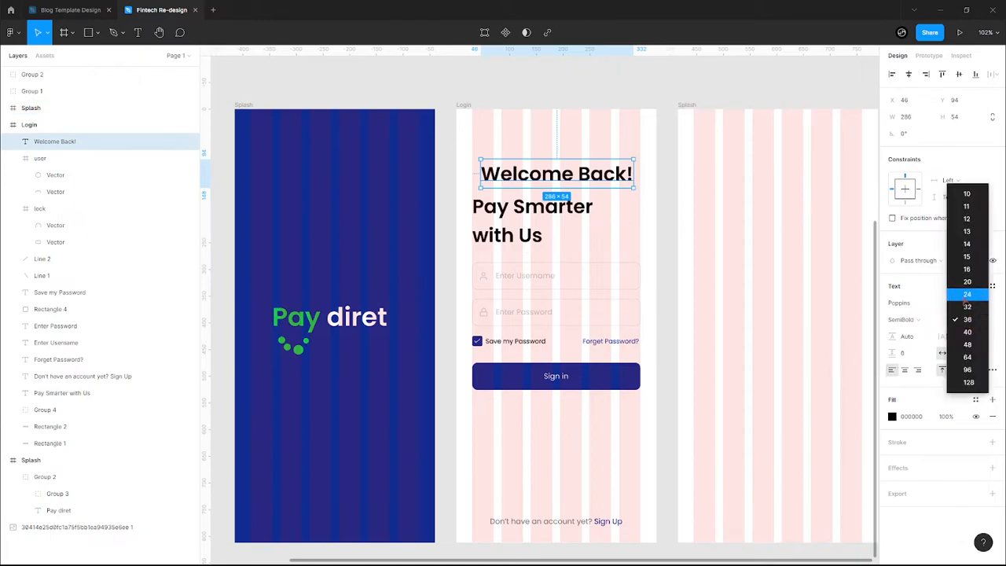
- Set 'Welcome Back!' to size 20, grey, aligned left above the headline
click(967, 281)
drag(511, 170, 507, 184)
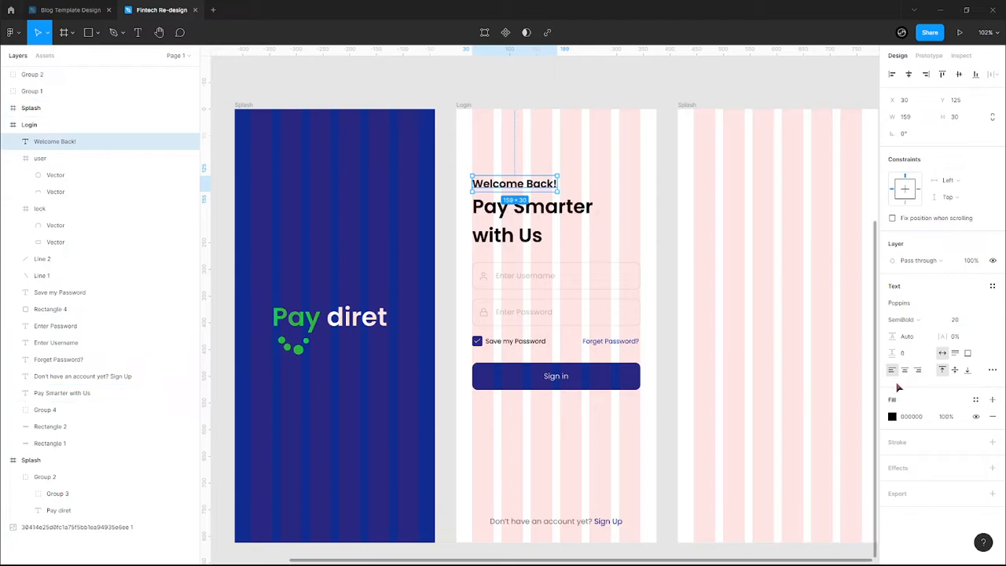
click(892, 417)
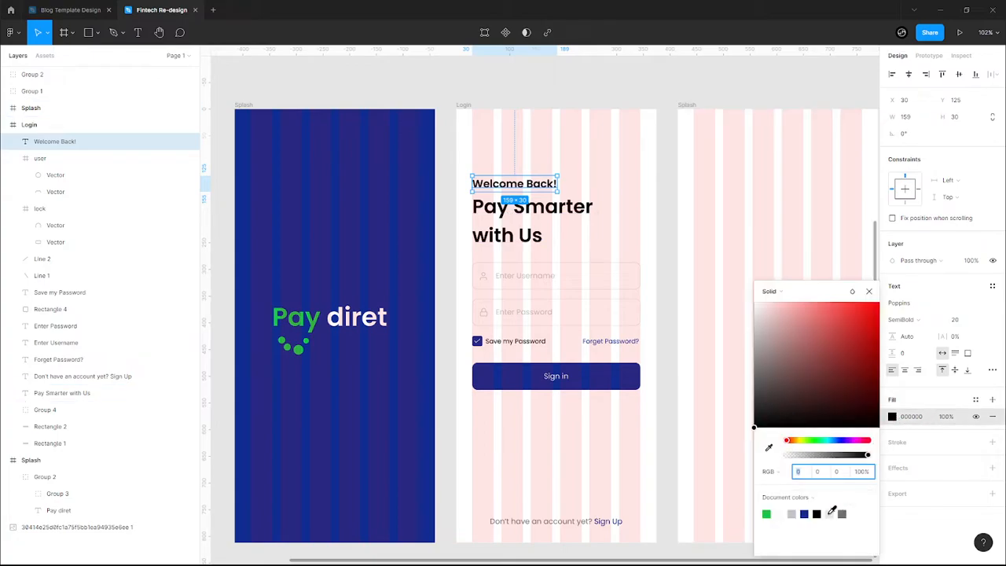
- Hide the layout grids and make the 'Pay Smarter with Us' headline Bold
click(517, 226)
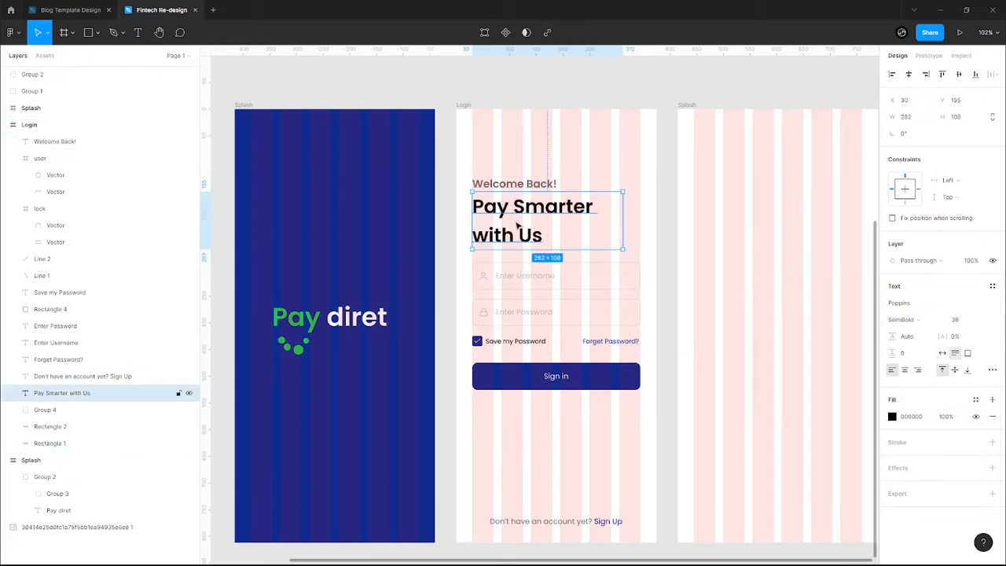
click(651, 228)
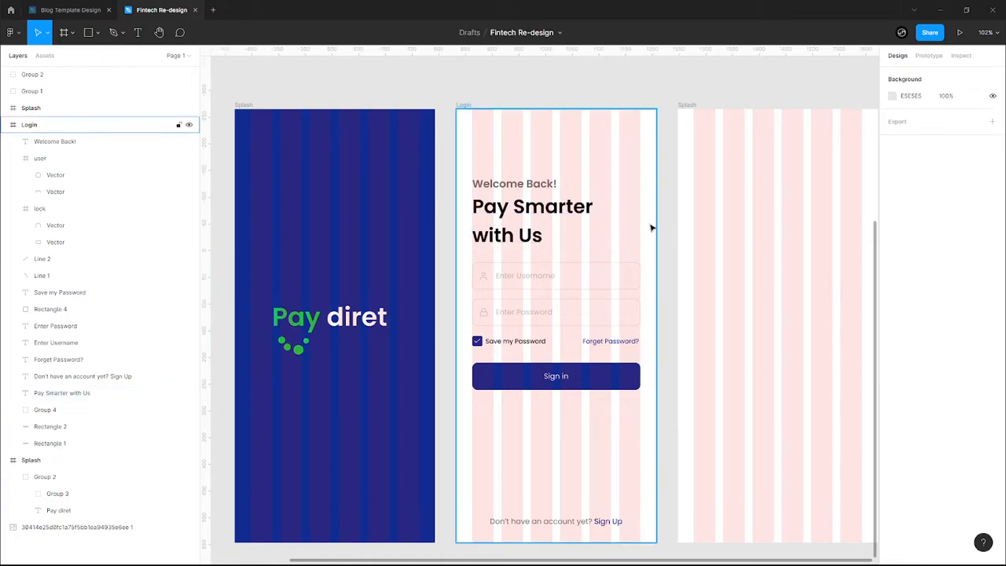
key(ctrl+shift+4)
click(63, 392)
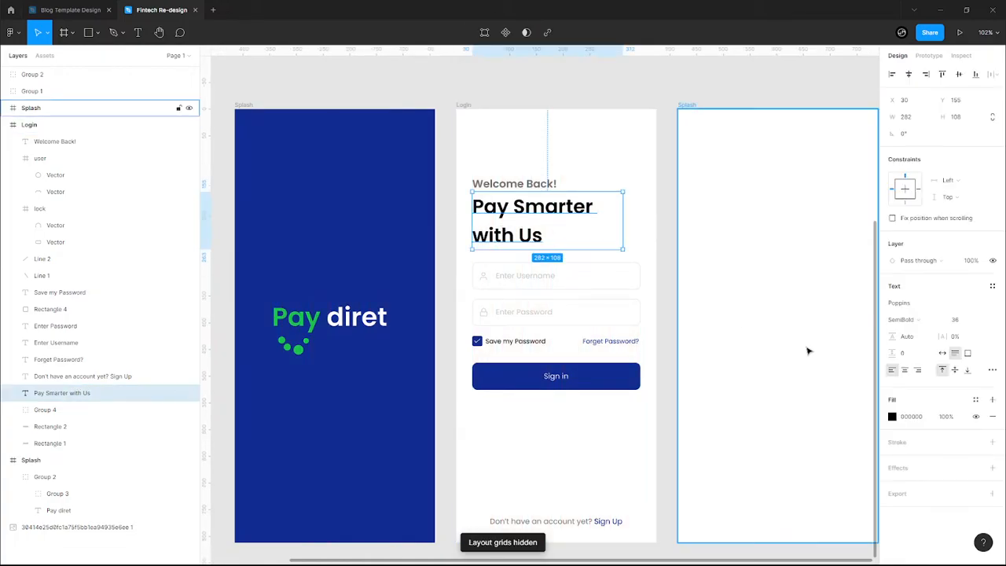
click(900, 319)
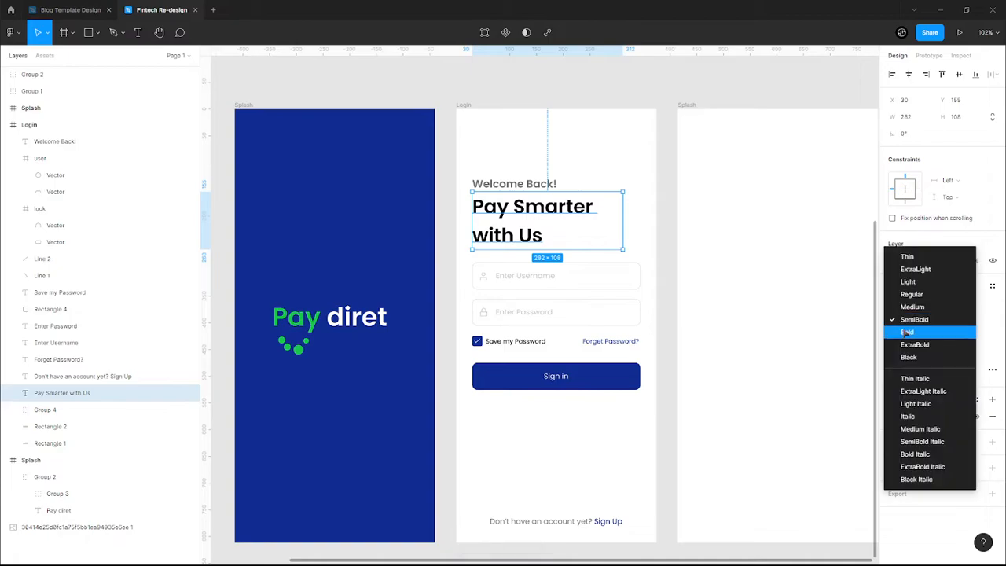
click(912, 330)
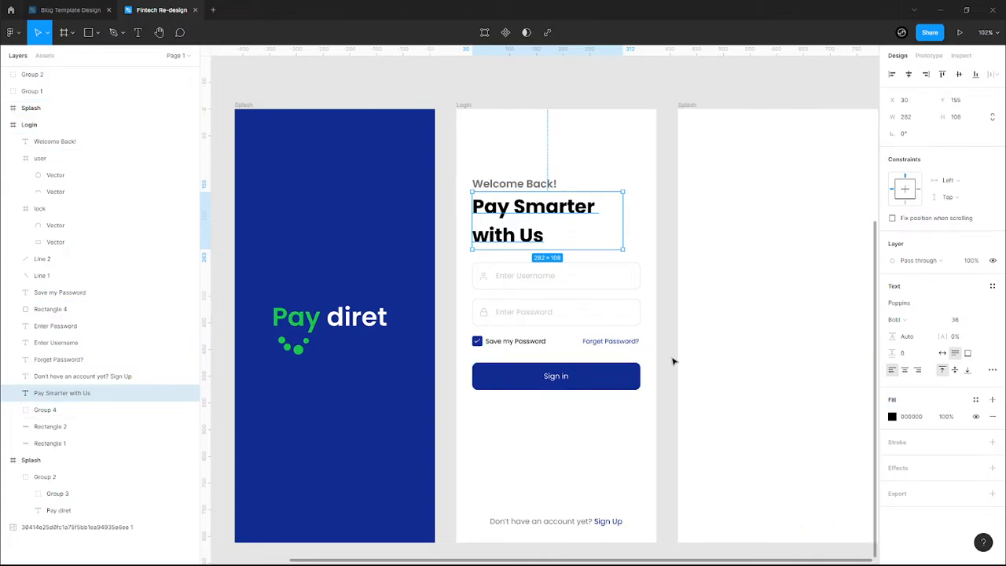
- Fill the 'Pay Smarter with Us' headline with dark blue 112C91, undoing a green trial
scroll(656, 385, down, 5)
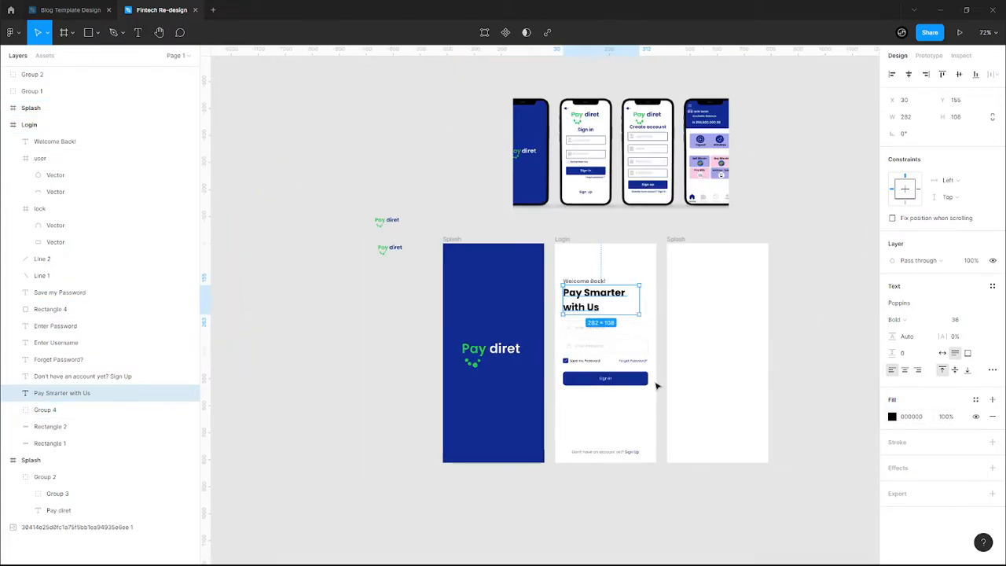
scroll(652, 409, up, 6)
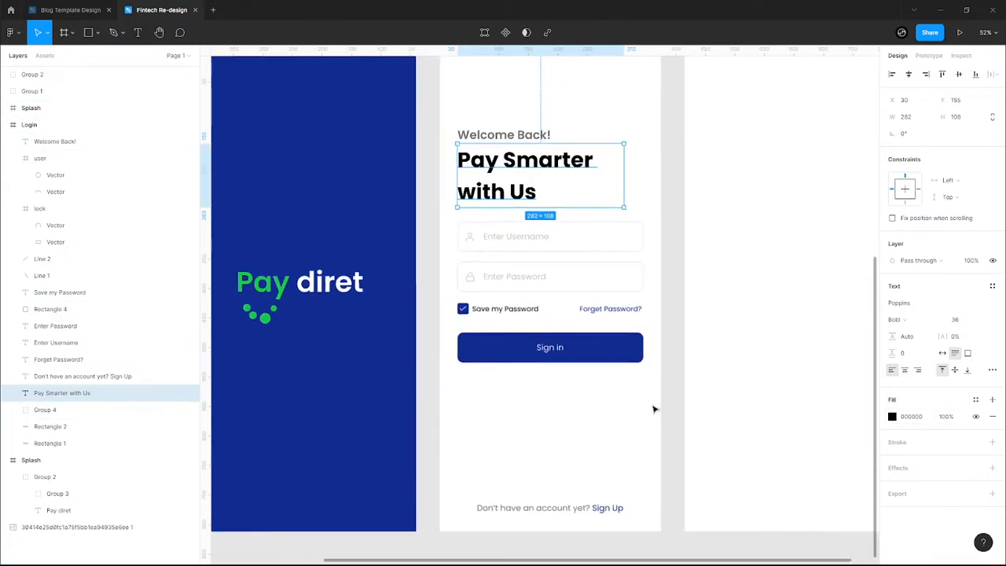
click(609, 411)
click(516, 135)
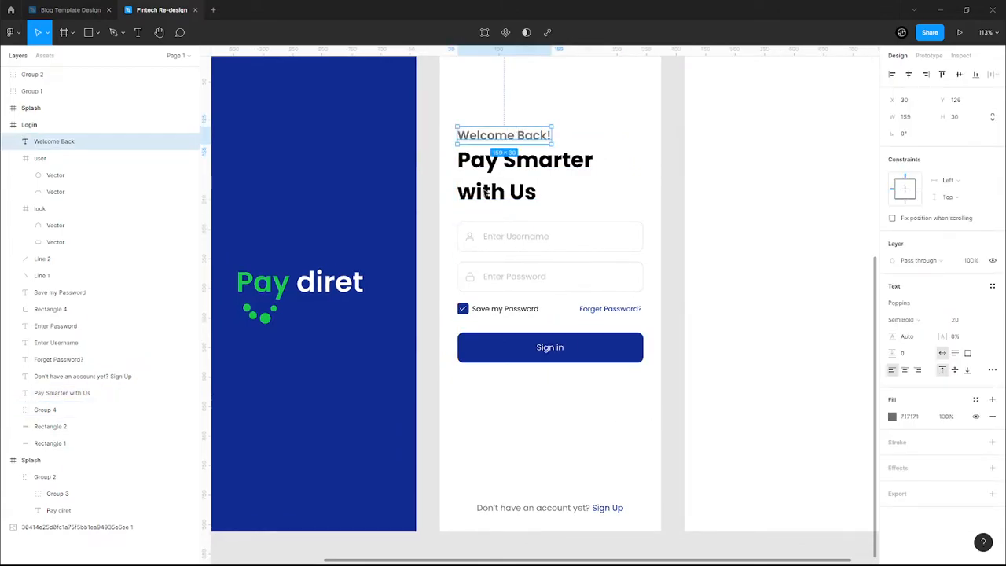
click(444, 209)
double_click(515, 183)
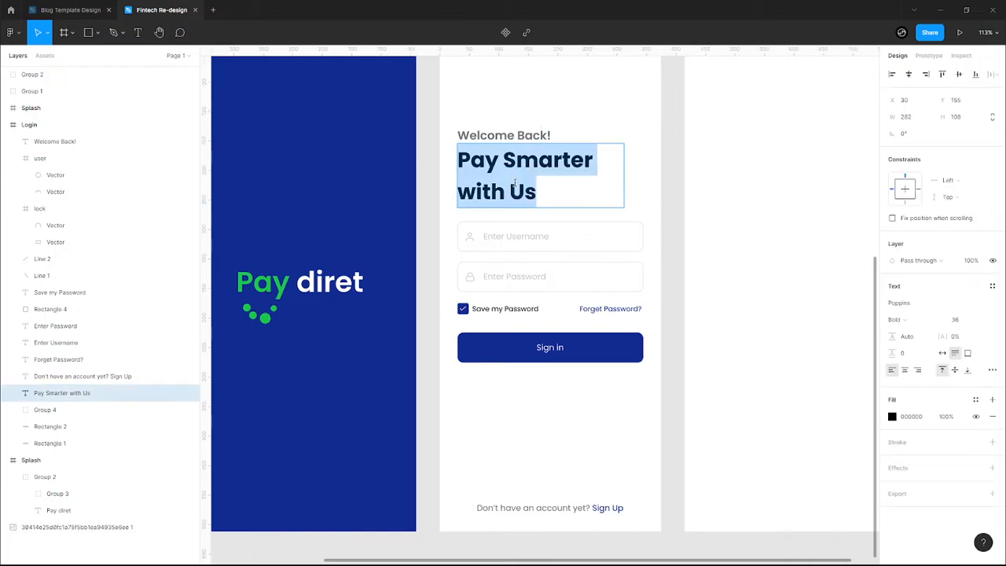
key(Escape)
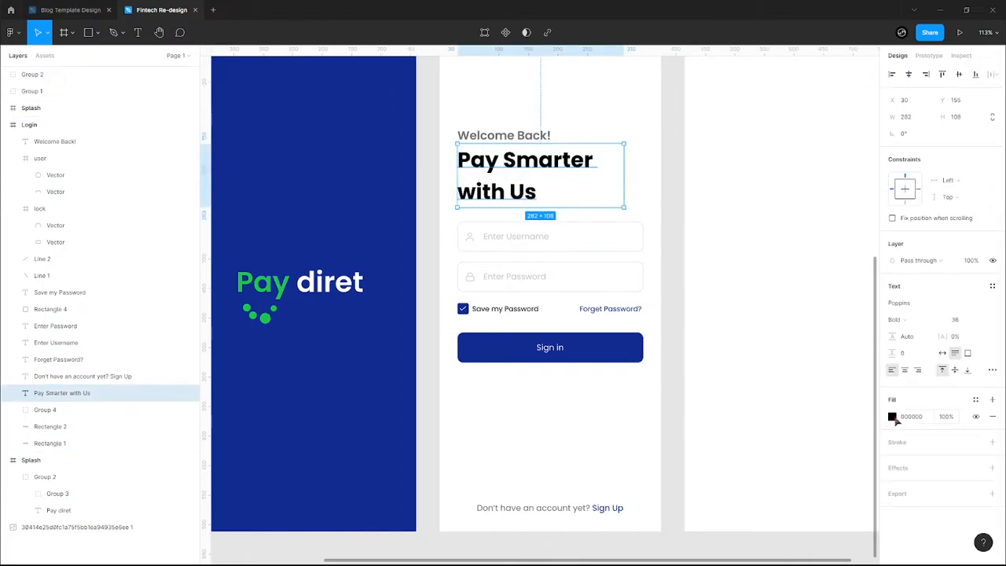
click(892, 416)
click(806, 513)
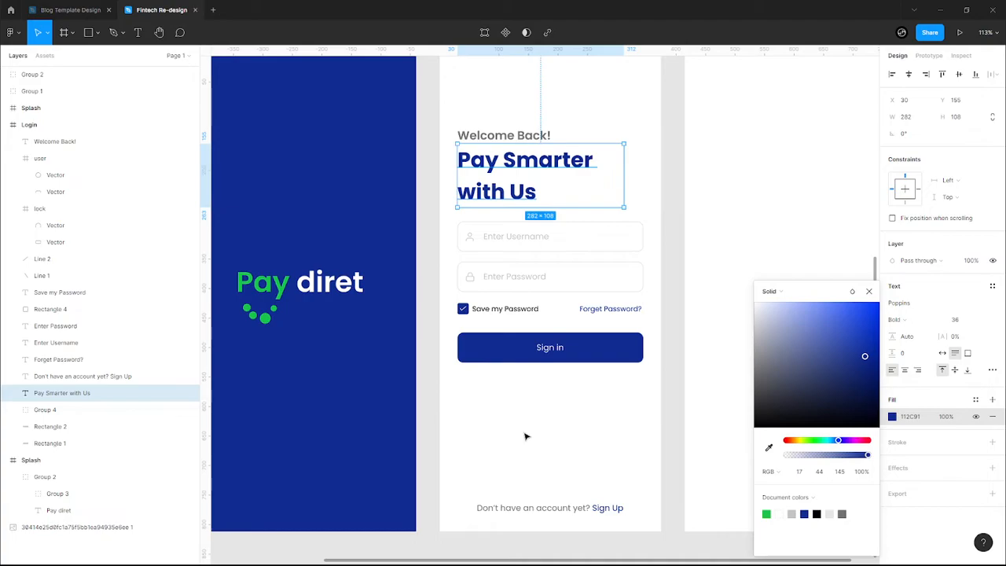
click(766, 514)
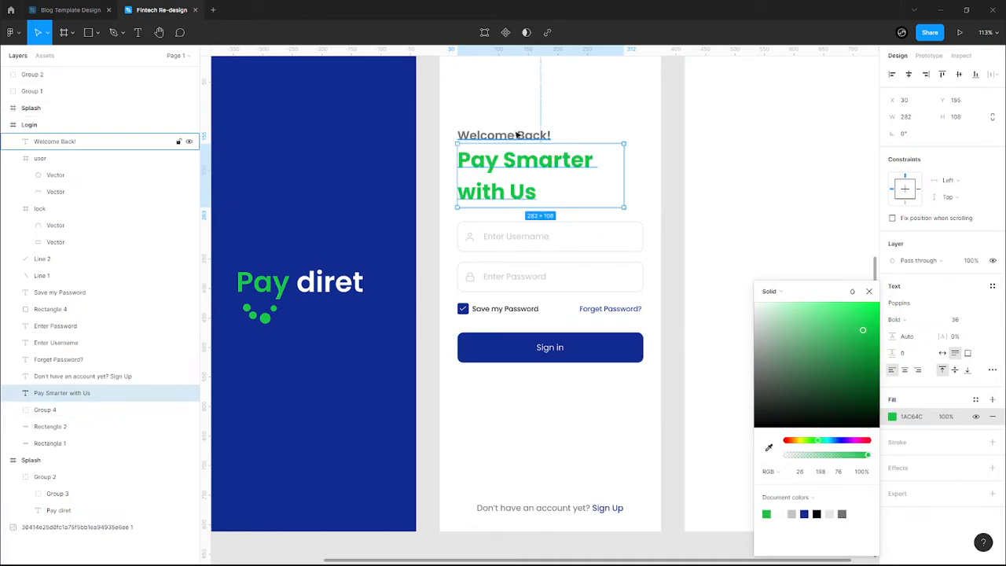
key(ctrl+z)
click(553, 414)
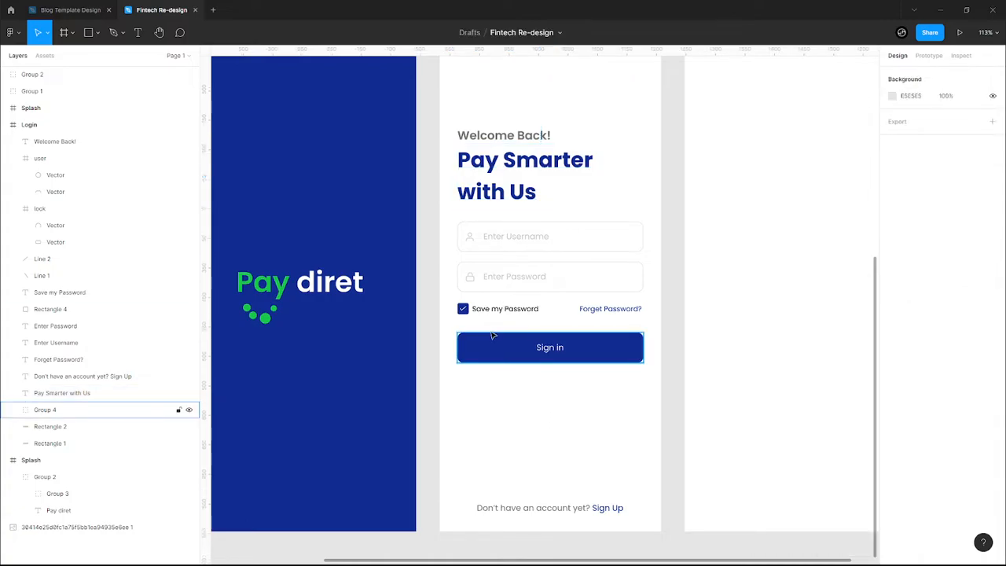
- Fill the Save my Password checkbox square with green 1AC64C
scroll(465, 319, up, 8)
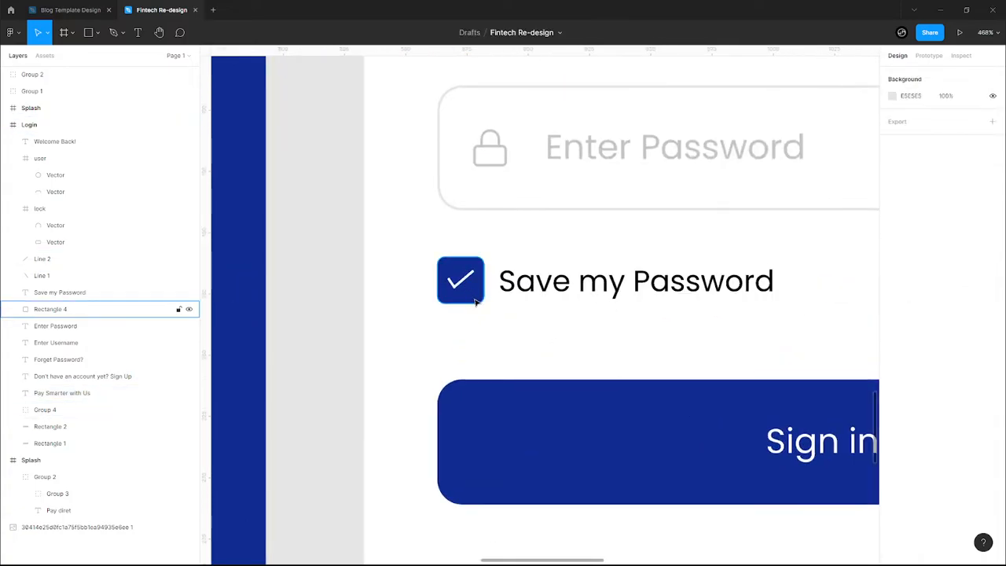
click(465, 283)
click(892, 303)
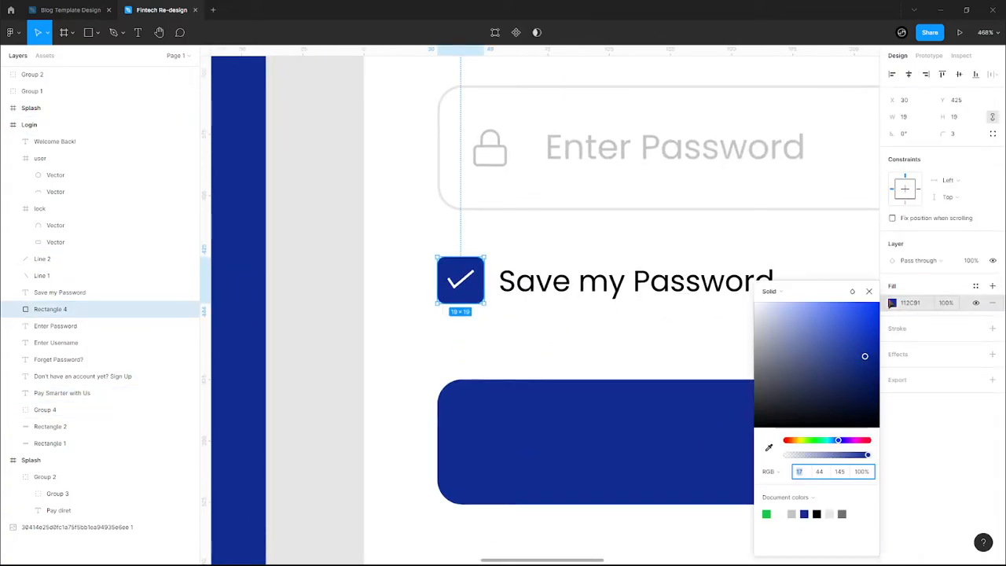
click(766, 513)
- Colour both checkmark strokes dark blue 112C91
click(463, 287)
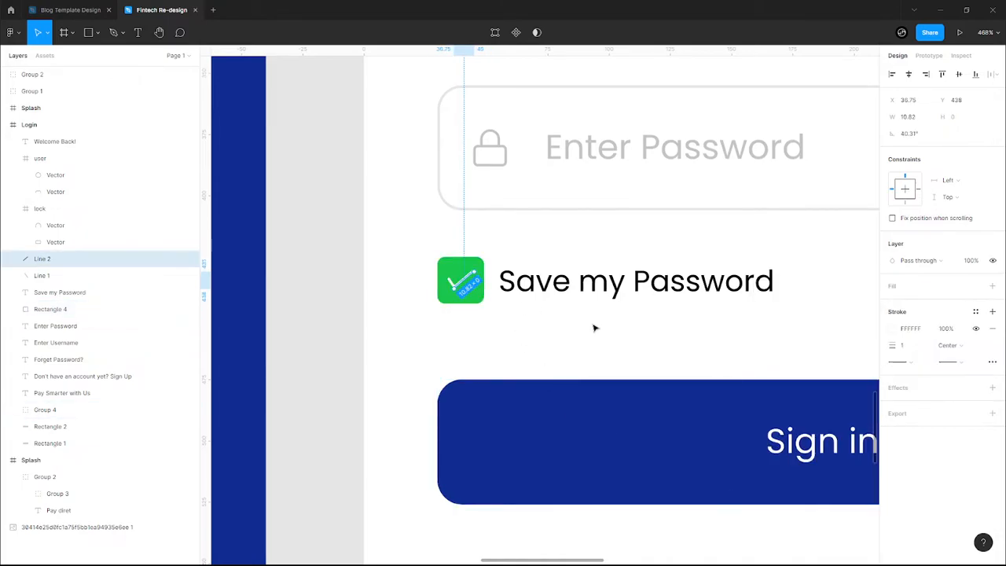
scroll(453, 281, up, 5)
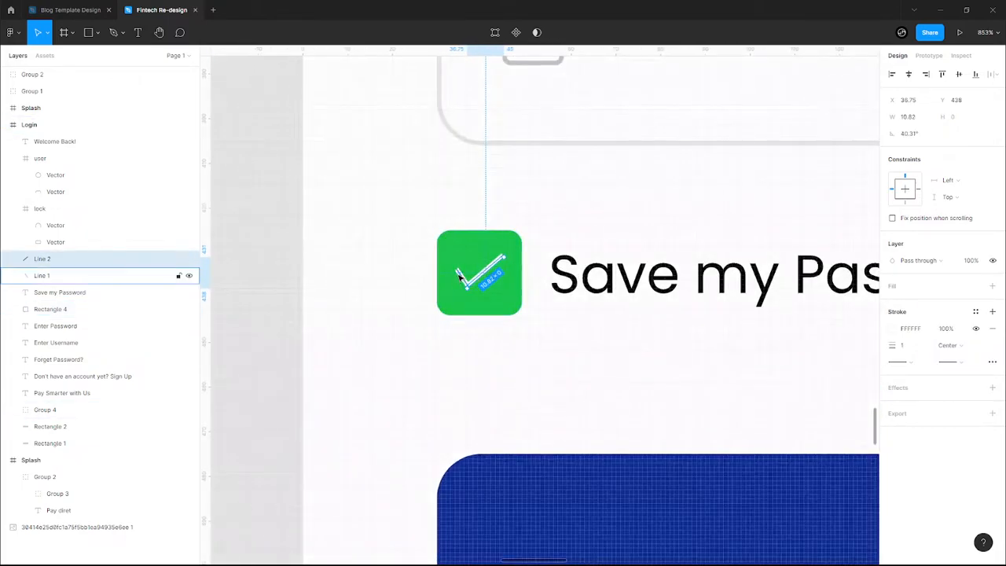
shift+click(460, 278)
click(896, 371)
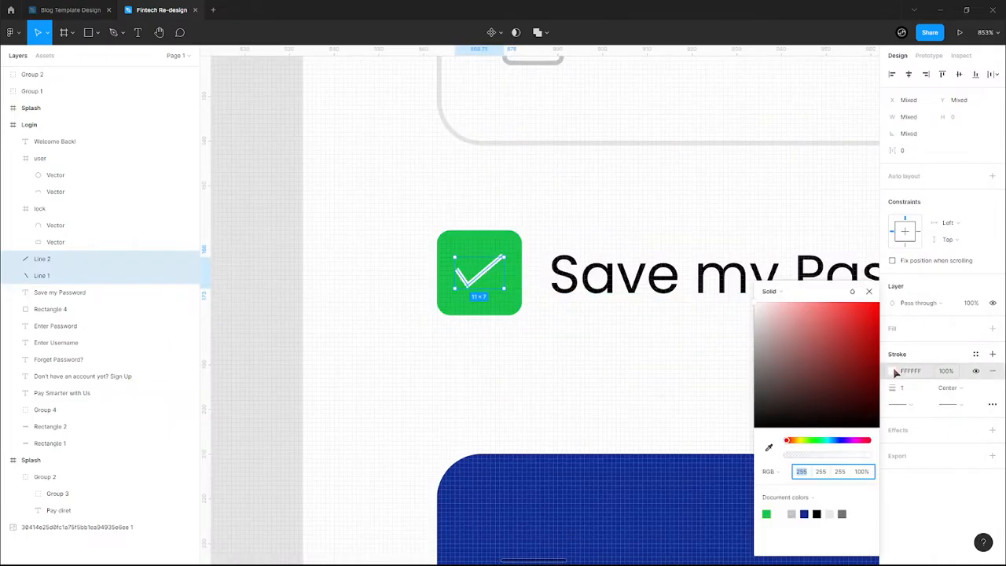
click(791, 514)
click(842, 513)
click(804, 513)
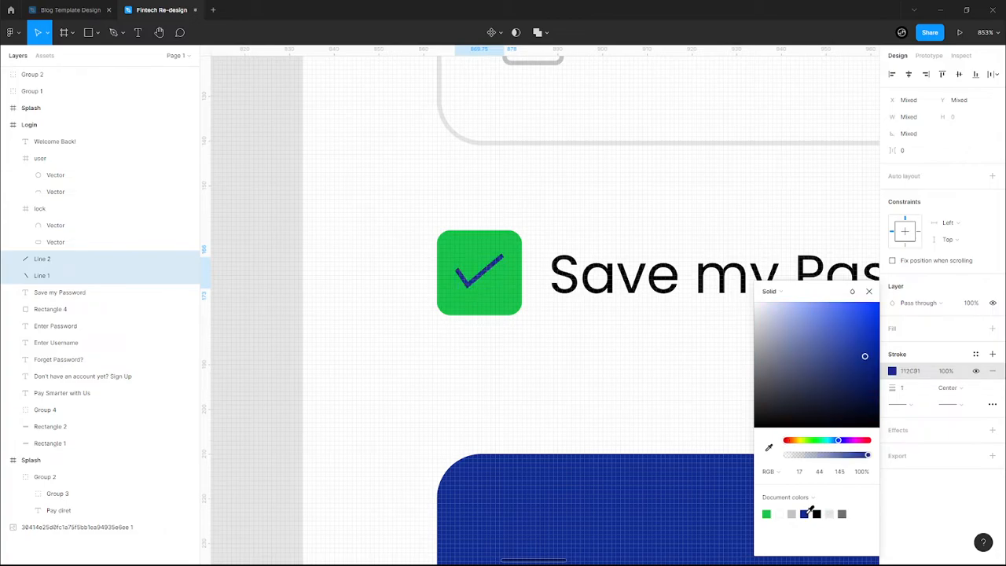
click(556, 384)
- Change the checkmark strokes to black 000000
scroll(558, 385, down, 6)
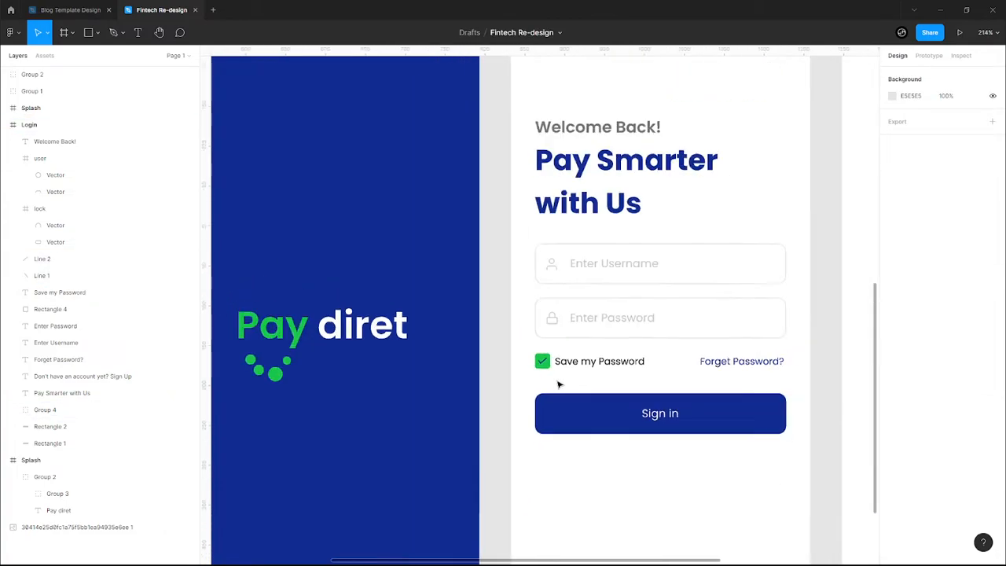
scroll(558, 385, up, 5)
click(496, 312)
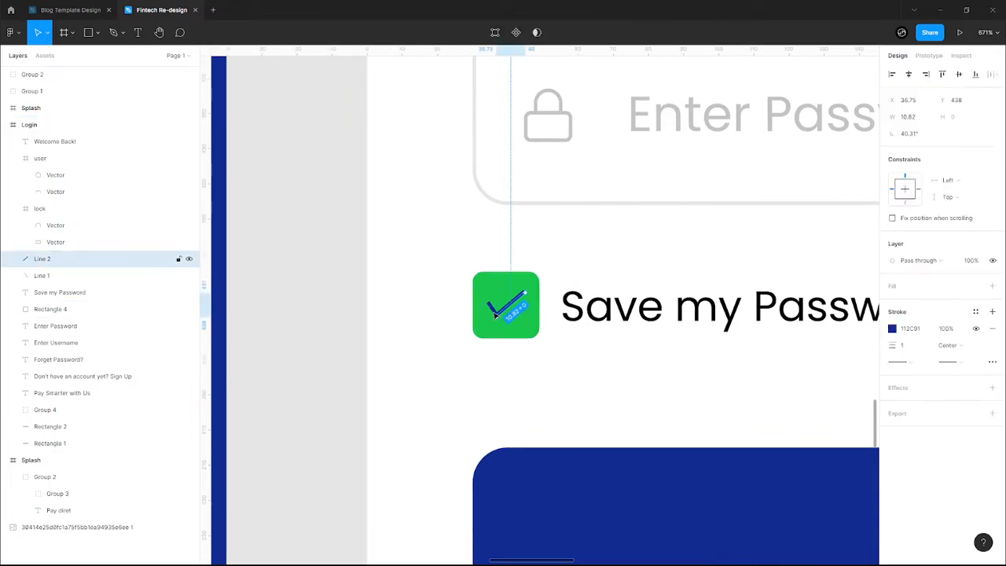
scroll(497, 312, up, 4)
shift+click(41, 275)
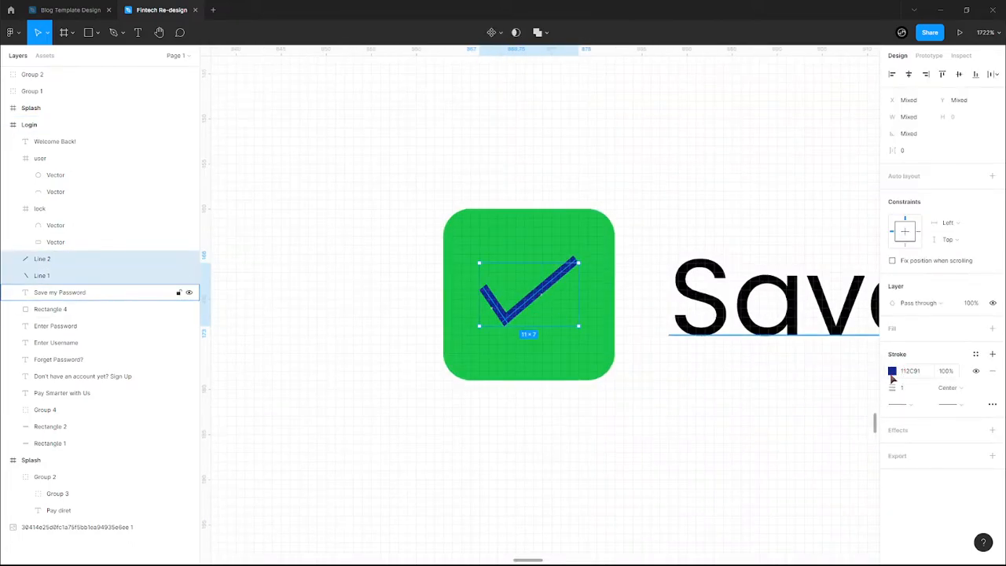
click(892, 372)
click(822, 509)
click(580, 457)
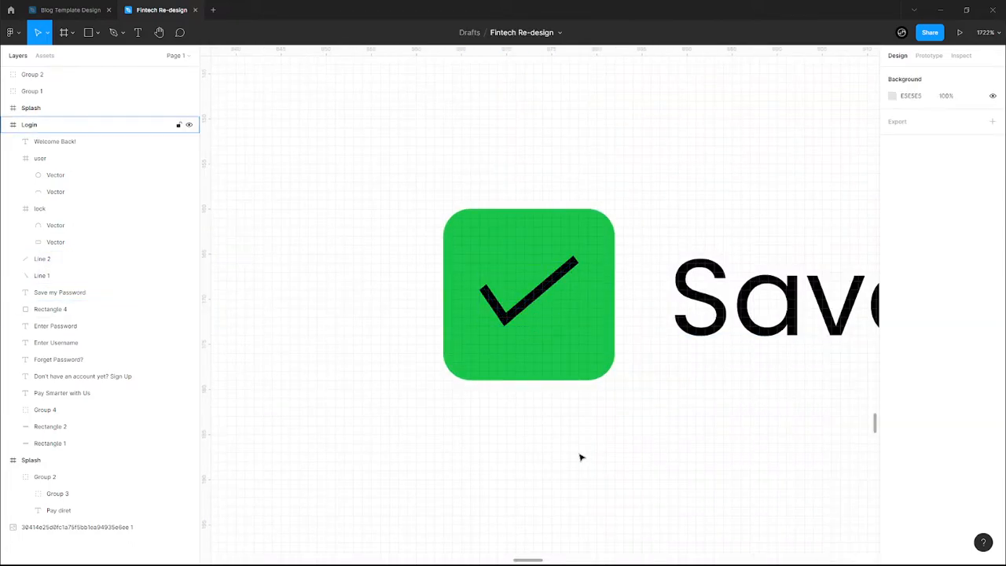
- Select both tick strokes and make the tick slightly narrower
scroll(580, 457, down, 9)
drag(628, 460, 489, 406)
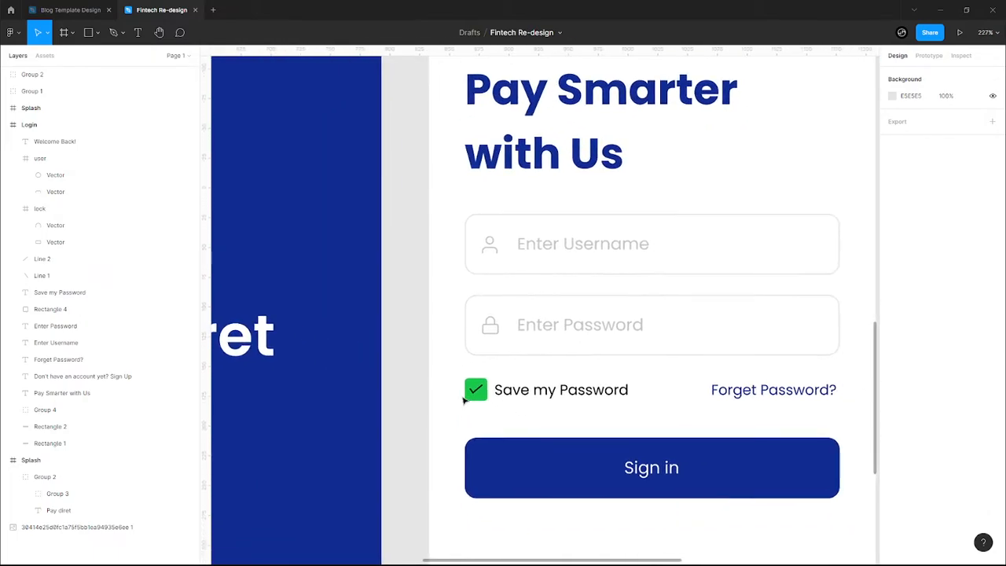
scroll(489, 406, up, 7)
click(438, 329)
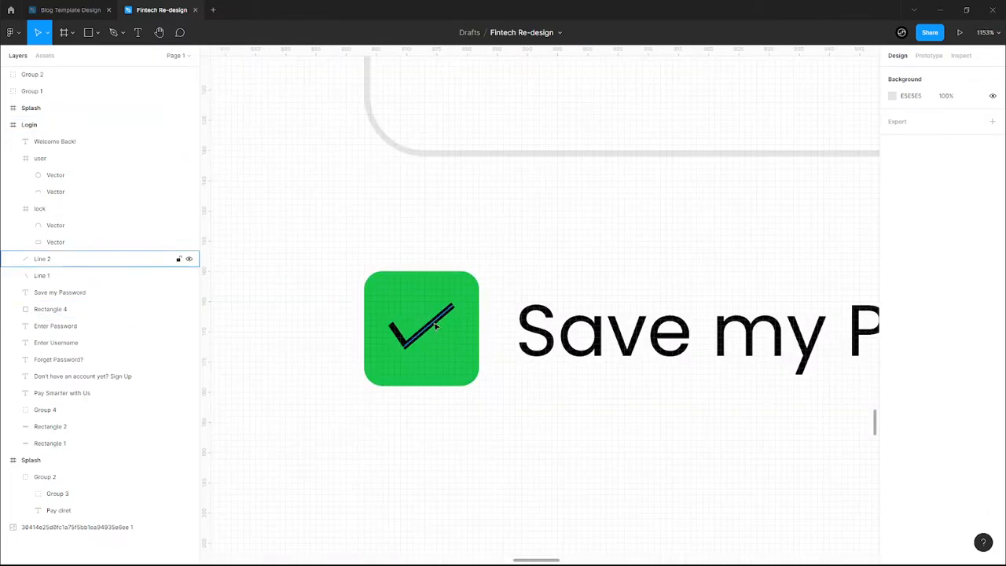
click(437, 328)
scroll(427, 330, up, 1)
scroll(393, 404, up, 4)
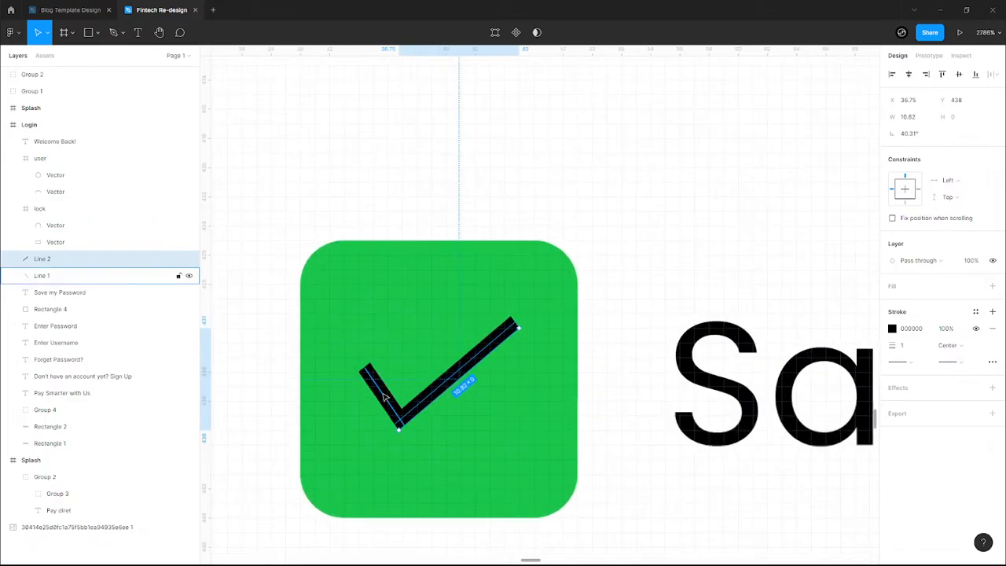
shift+click(388, 401)
drag(504, 379, 489, 378)
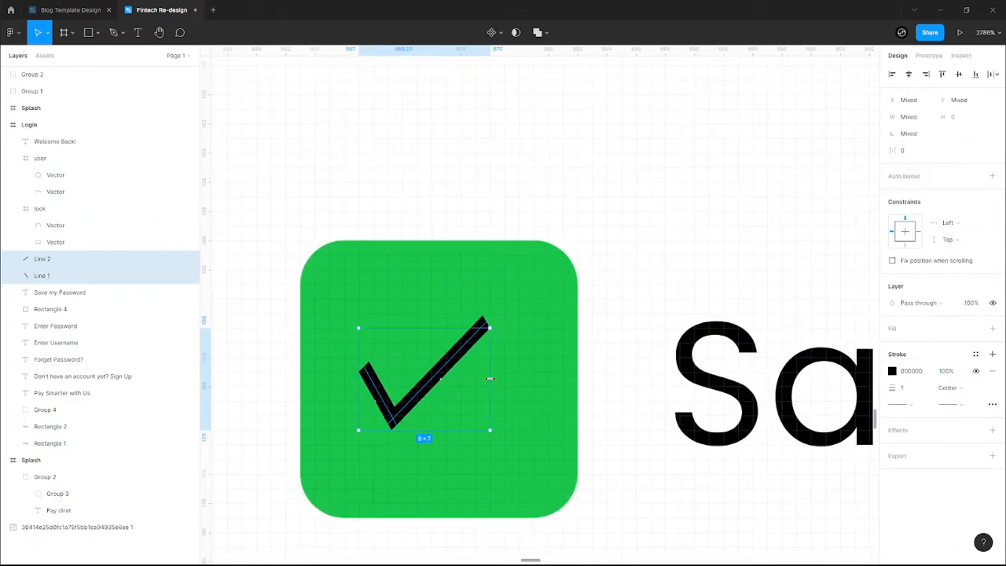
- Lengthen the tick's short stroke up-left so the check sits centred
scroll(433, 391, down, 5)
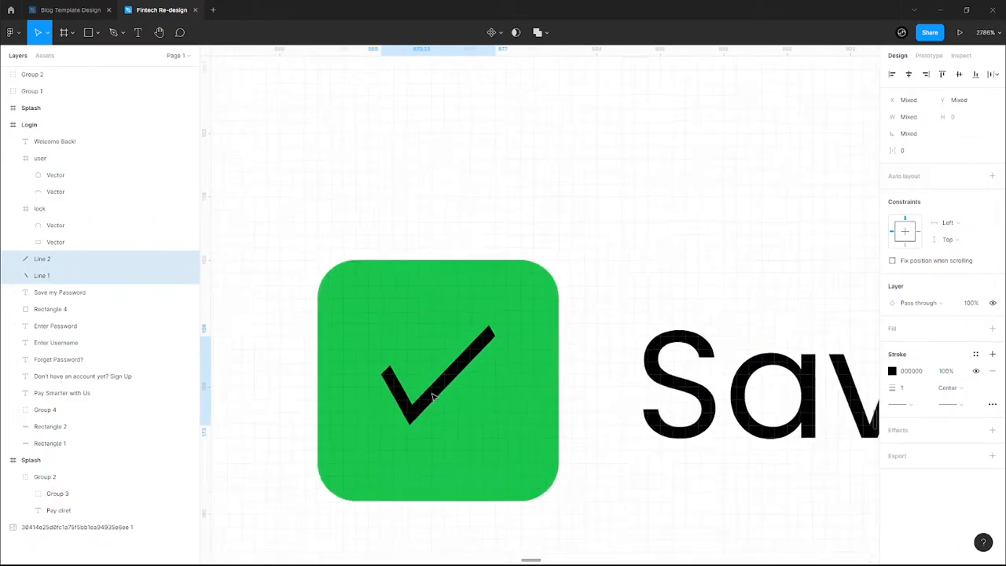
scroll(408, 400, up, 5)
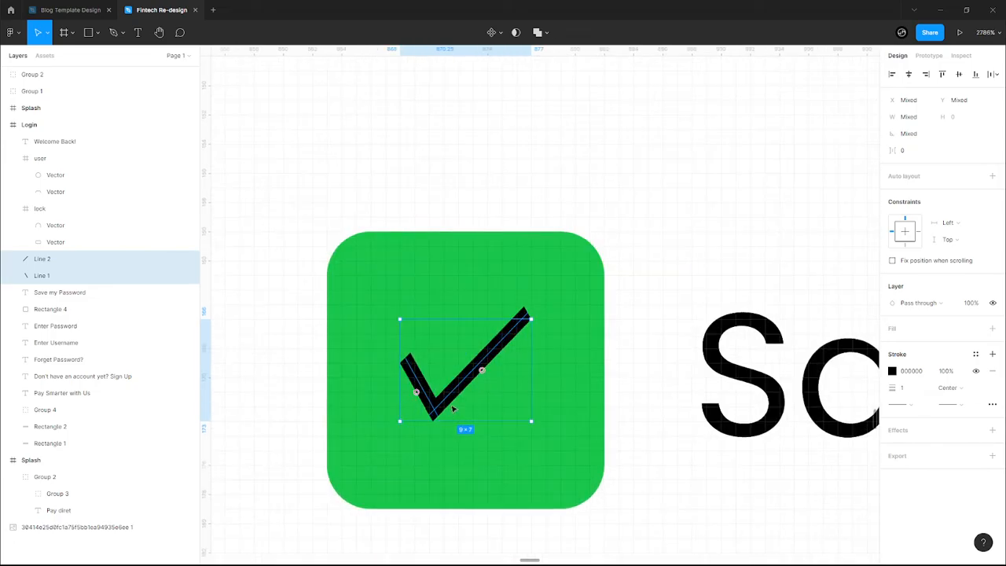
click(451, 406)
click(422, 387)
drag(403, 361, 389, 363)
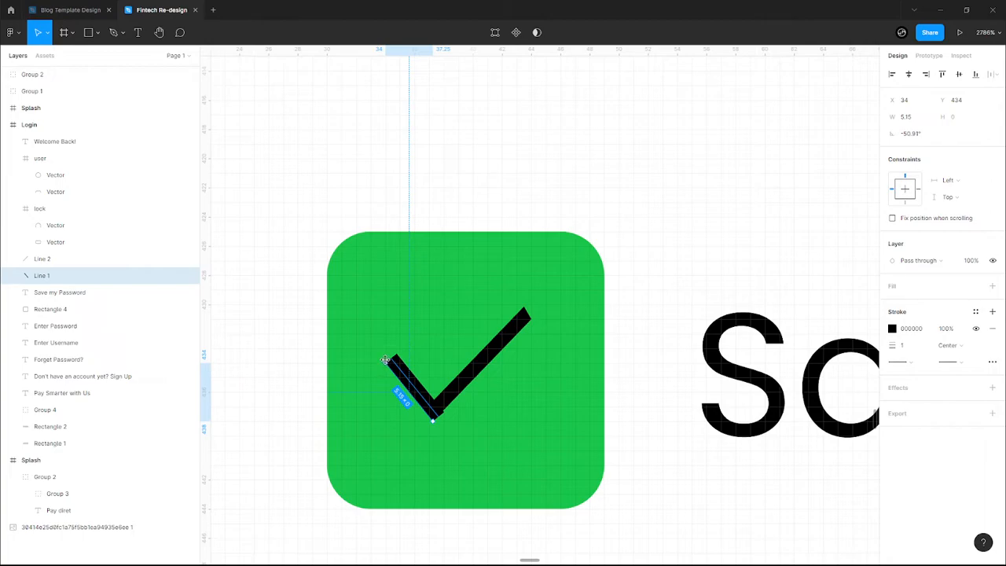
click(285, 433)
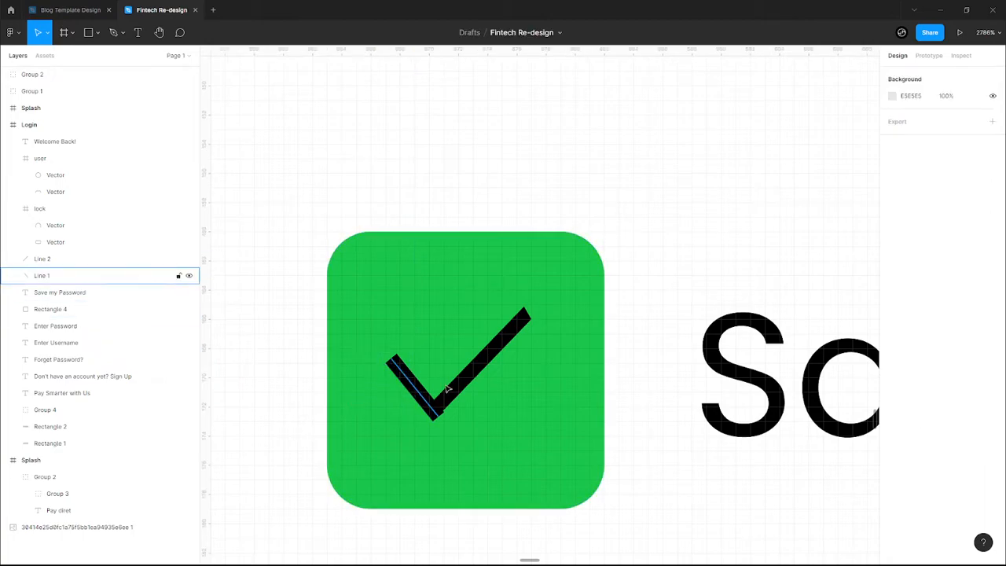
scroll(458, 391, down, 10)
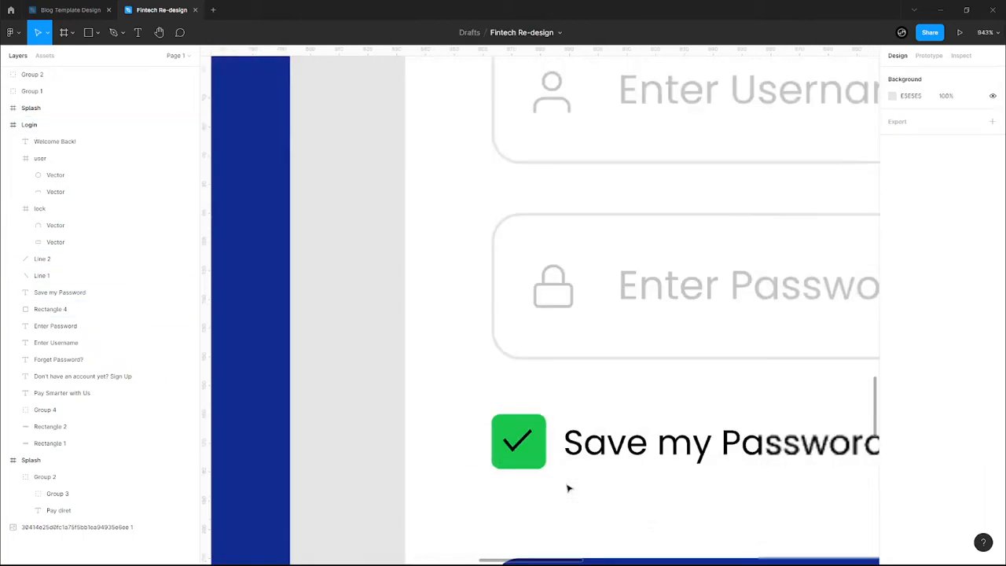
- Move the small Pay diret logo into the Login frame's top-right corner
scroll(629, 501, down, 6)
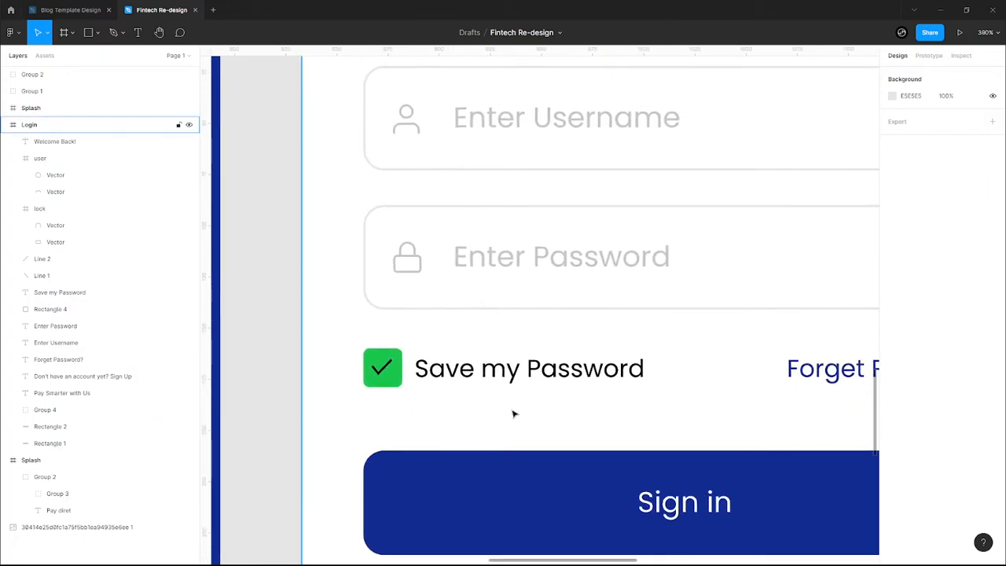
scroll(512, 412, down, 3)
scroll(658, 494, up, 1)
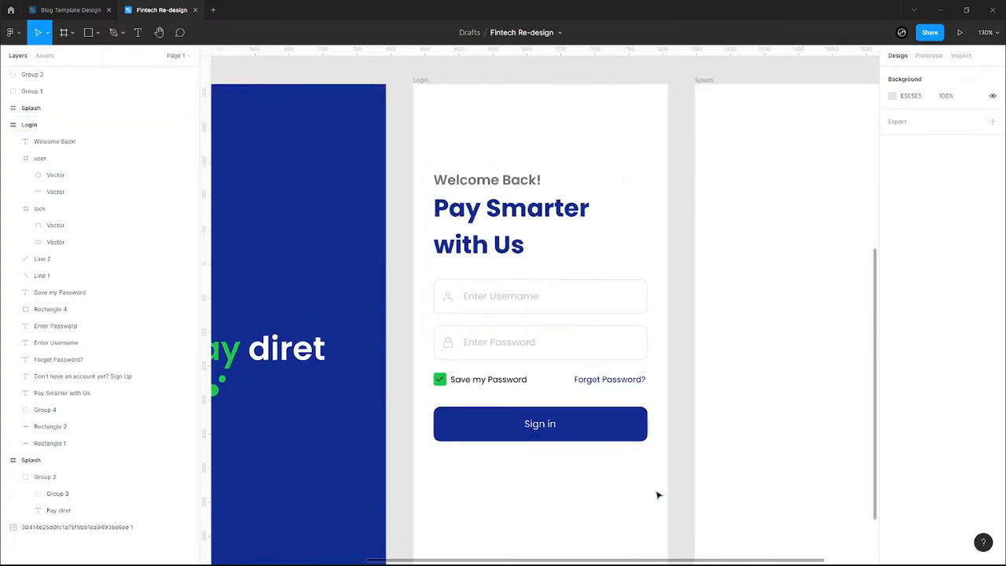
scroll(534, 341, down, 2)
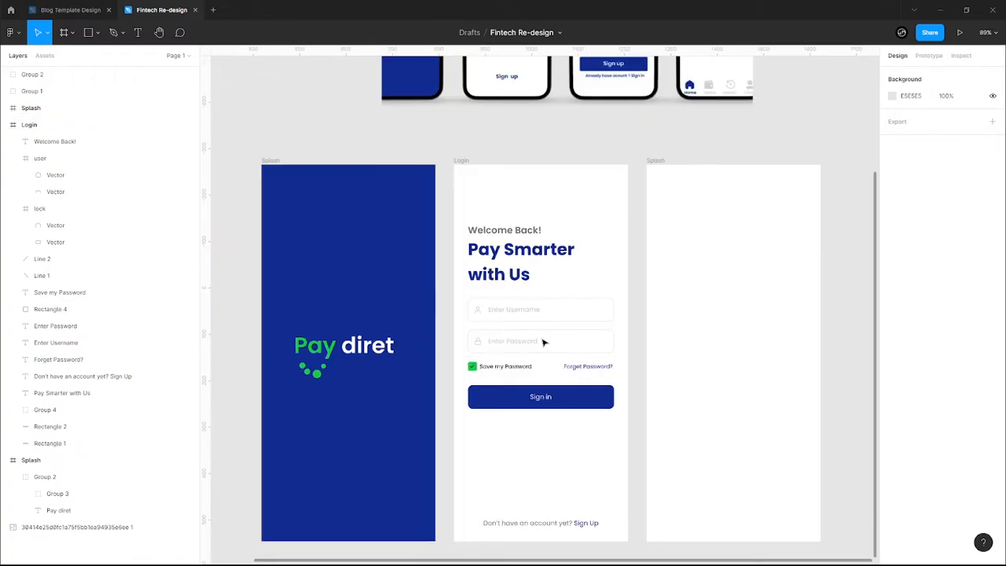
scroll(544, 341, down, 2)
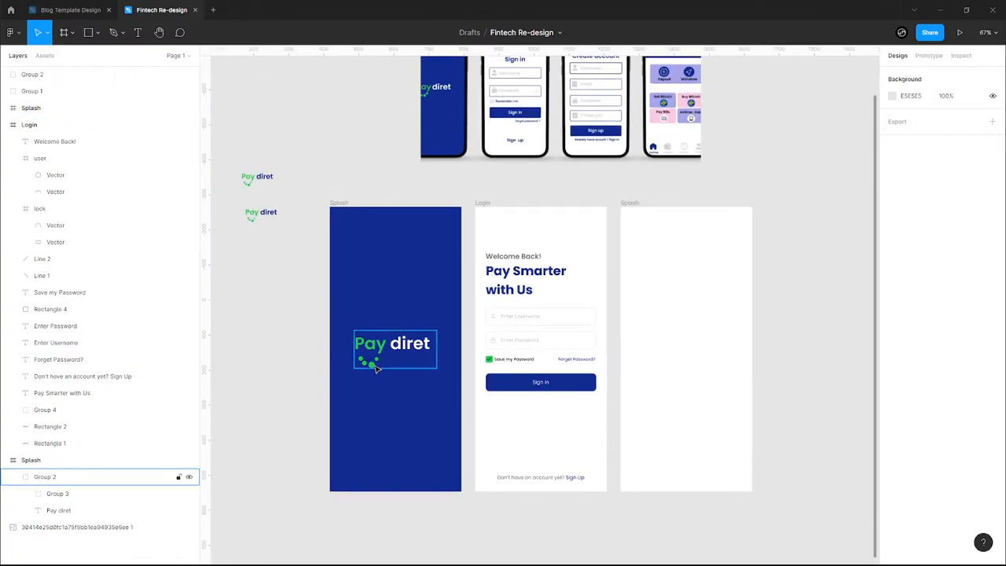
click(256, 221)
drag(264, 218, 579, 228)
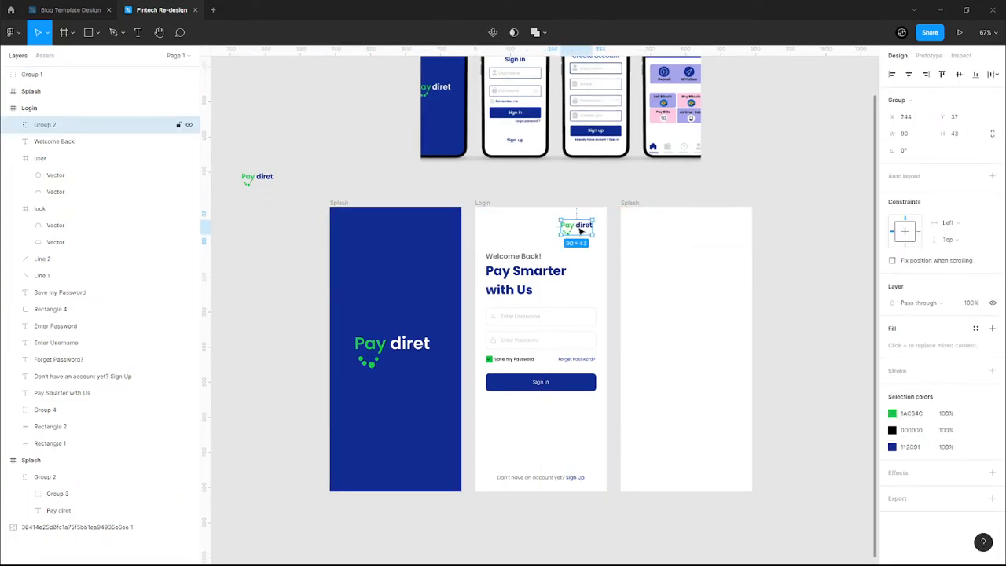
- Delete the logo's Pay diret text and enlarge the green dots to about 317×188
click(13, 125)
click(81, 212)
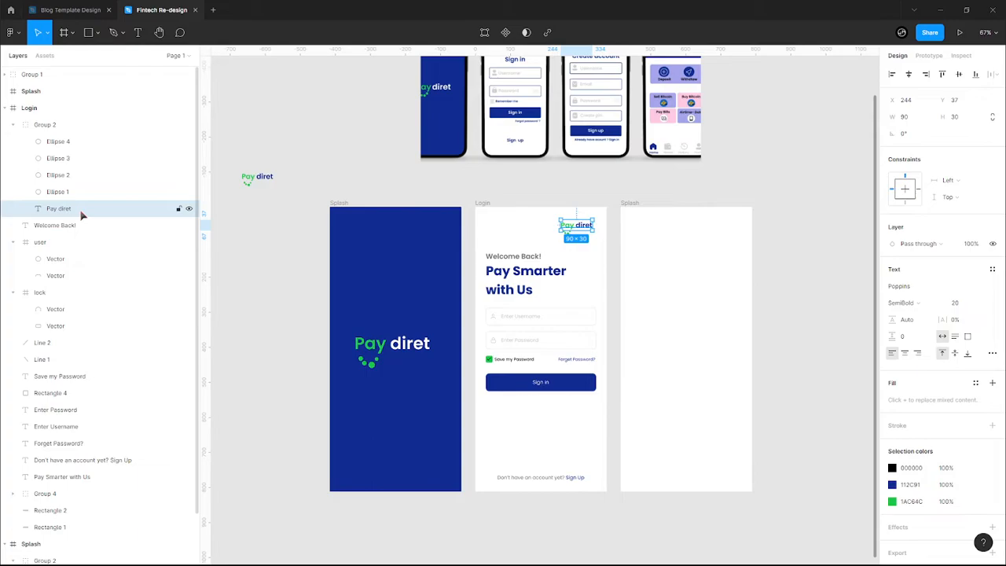
key(Delete)
click(564, 234)
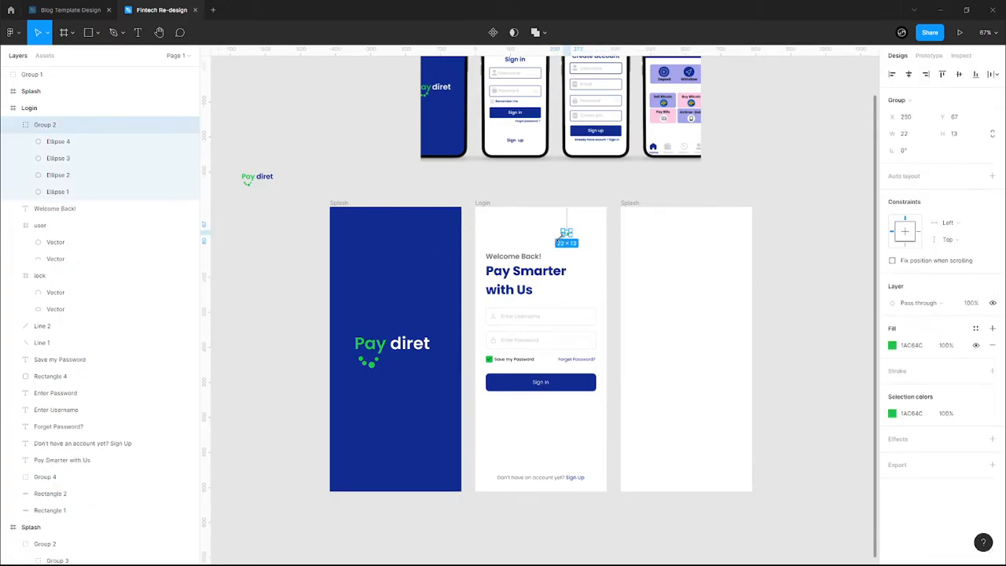
drag(561, 236, 500, 269)
- Move the green circles layer behind the form and enlarge it across the screen top
click(17, 125)
drag(67, 146, 77, 415)
drag(594, 267, 599, 272)
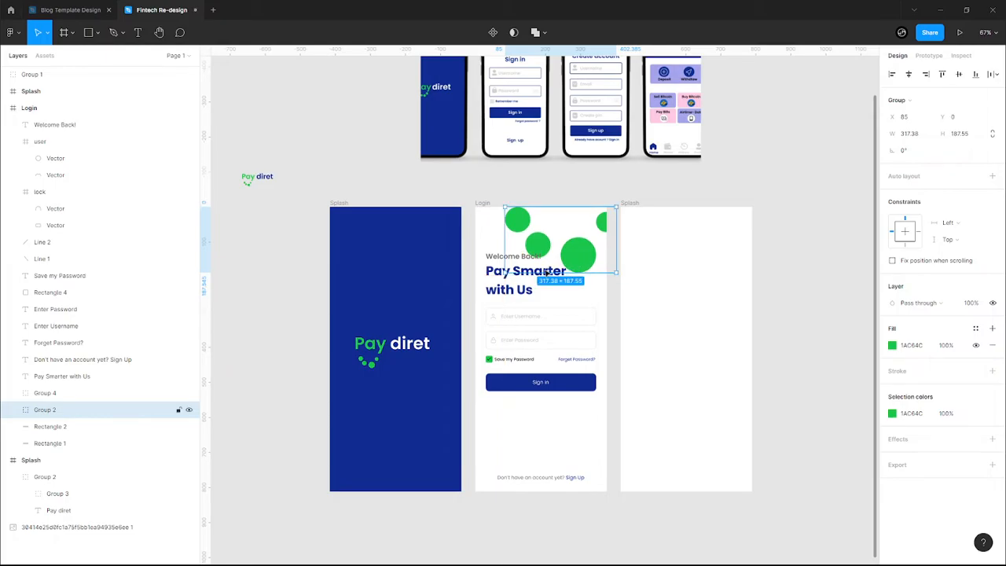
drag(505, 274, 468, 295)
drag(558, 269, 563, 258)
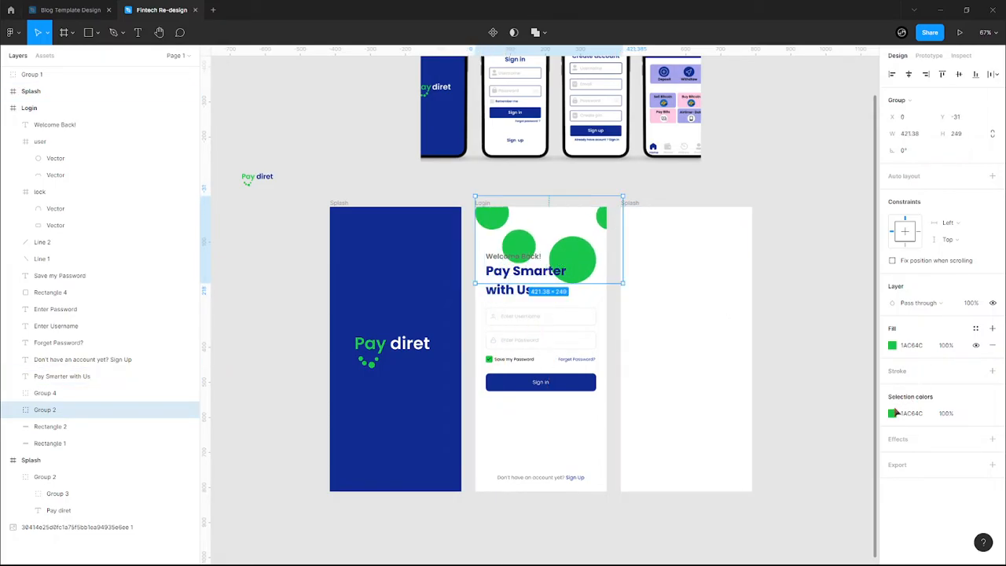
- Fade the green circles to 10% opacity
click(892, 413)
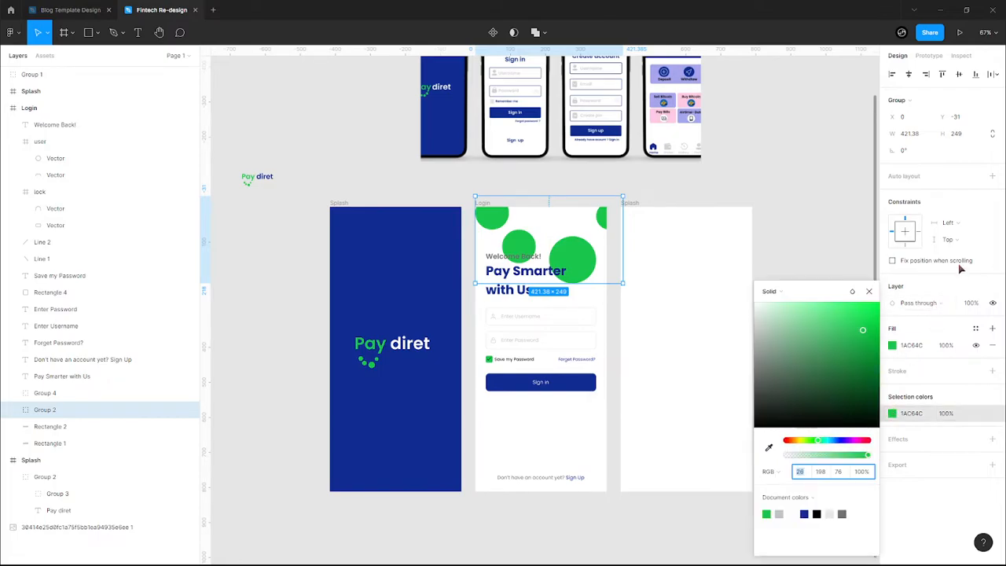
click(973, 303)
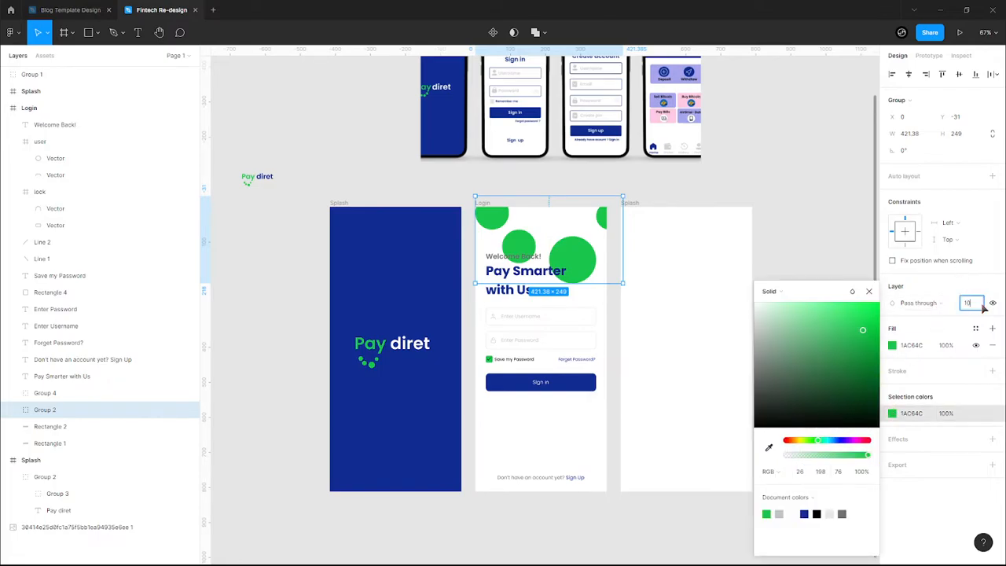
key(Return)
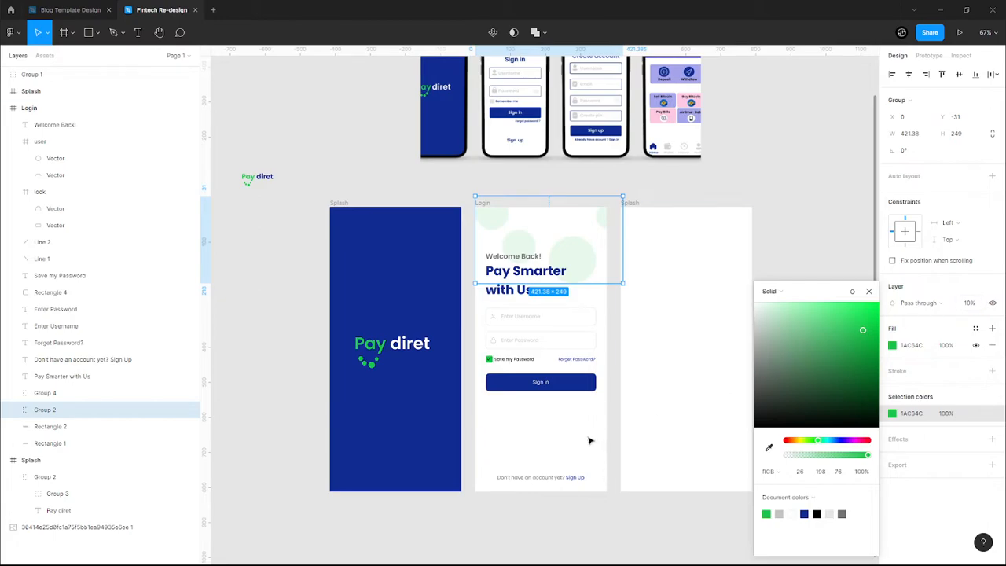
click(589, 441)
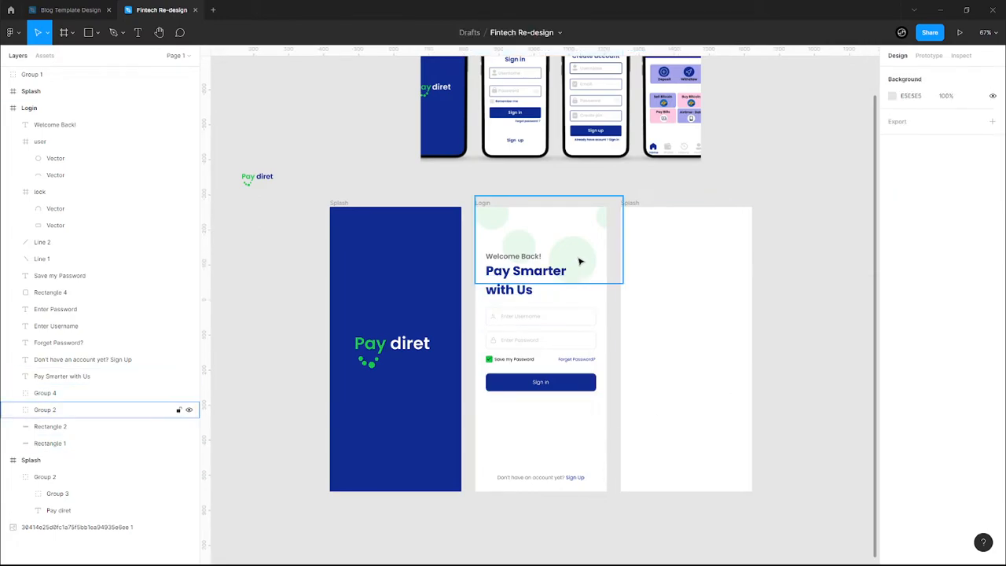
- Select the Login form's layers, excluding the circles, and nudge them down slightly
click(579, 263)
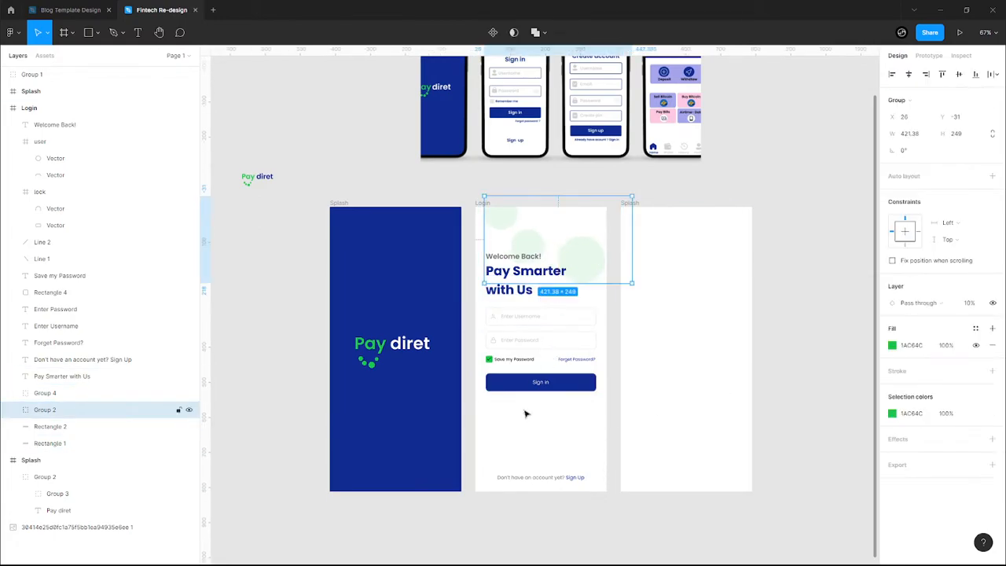
click(492, 403)
drag(475, 257, 587, 401)
shift+click(581, 250)
key(Down)
key(Down)
key(Down)
key(Down)
key(Down)
key(Down)
key(Down)
key(Down)
key(Down)
key(Down)
key(Down)
key(Down)
key(Down)
key(Down)
key(Down)
key(Down)
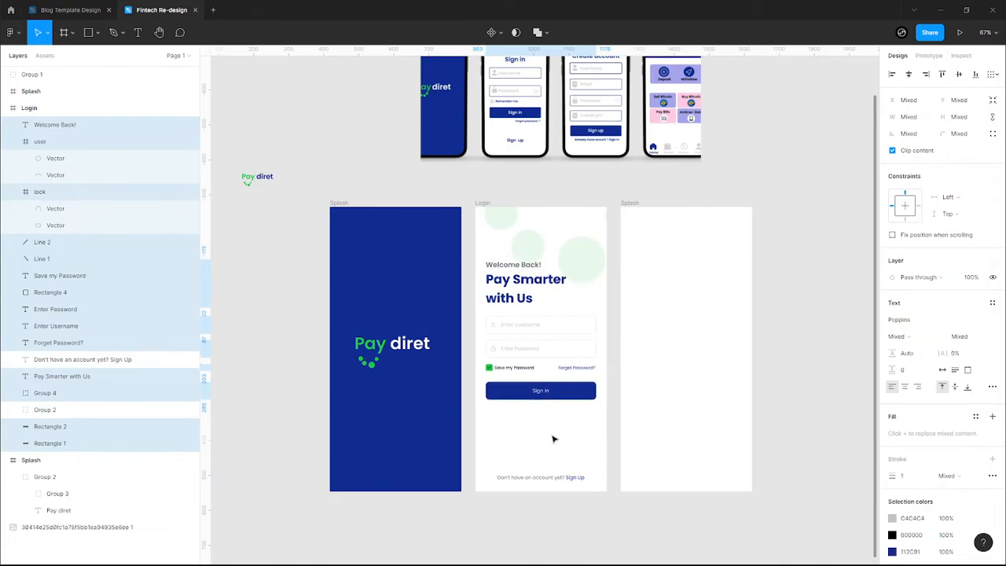
- Nudge the 'Pay Smarter with Us' and 'Welcome Back!' headings up slightly
click(553, 459)
click(511, 288)
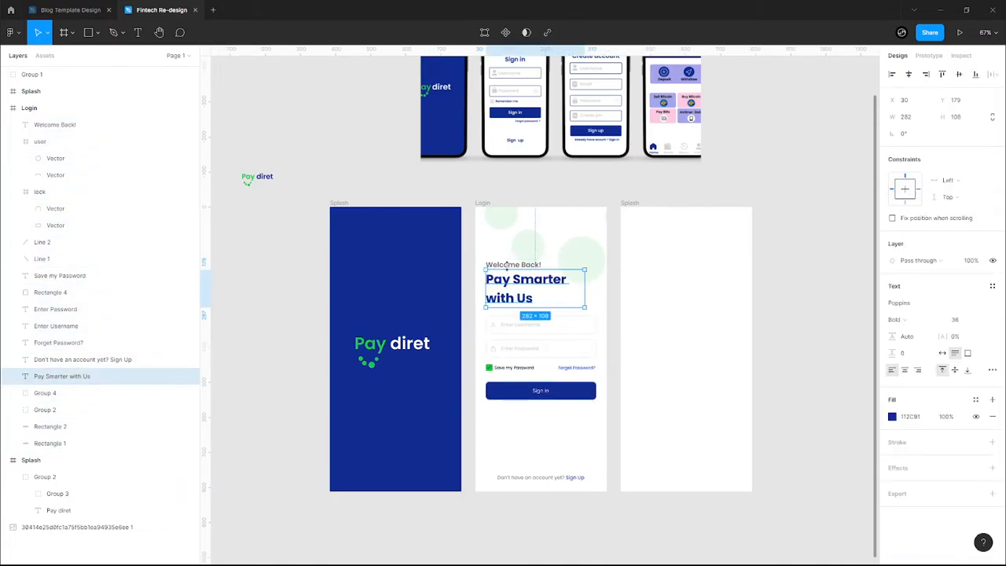
shift+click(506, 264)
drag(506, 264, 506, 262)
- Group the username field, the password field and the Save my Password row, each separately
scroll(484, 328, up, 5)
drag(475, 303, 581, 346)
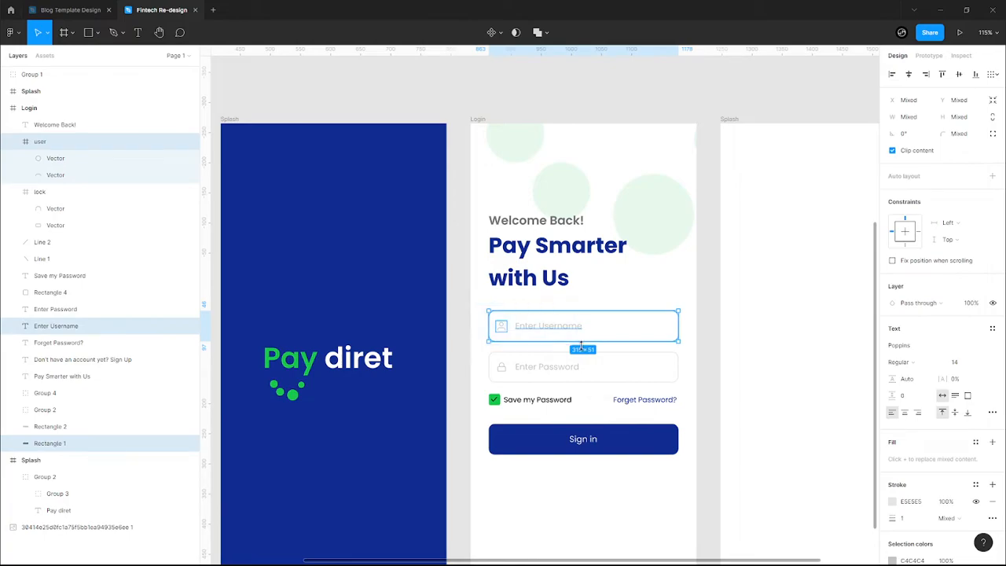
key(ctrl+g)
drag(477, 348, 561, 385)
key(ctrl+g)
click(486, 397)
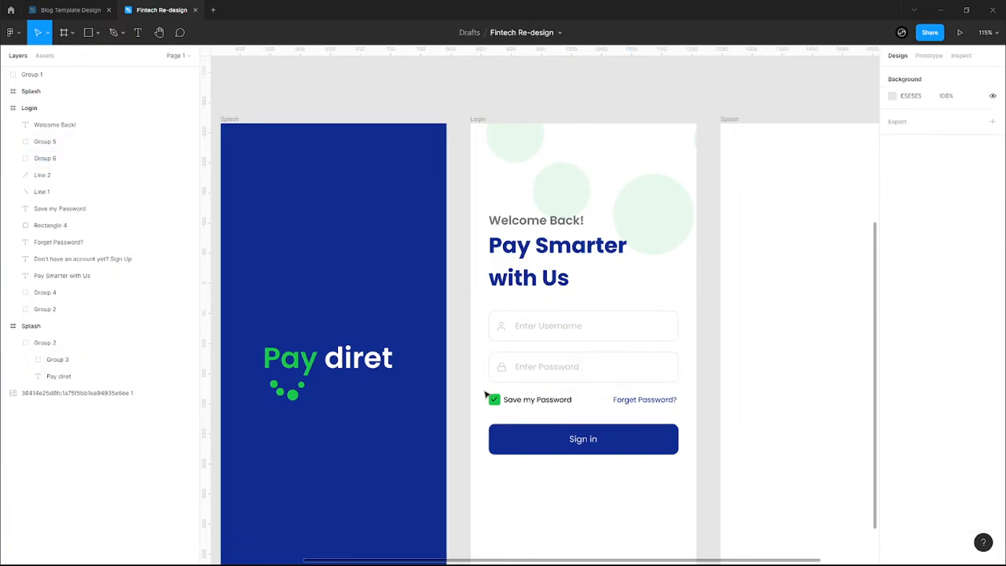
drag(509, 405, 575, 418)
key(ctrl+g)
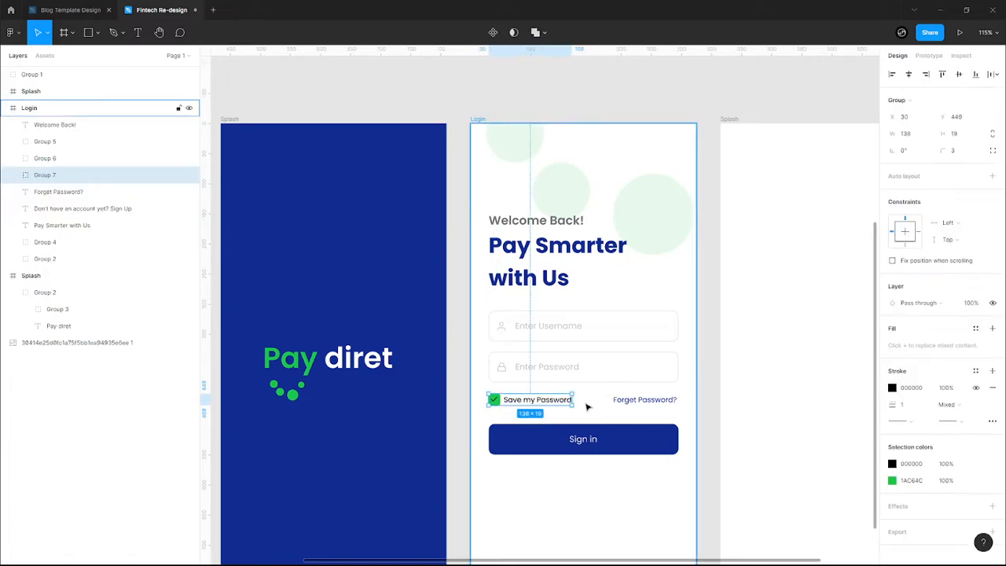
- Adjust the spacing between the username and password fields
click(631, 402)
click(581, 445)
click(505, 322)
click(509, 386)
click(561, 328)
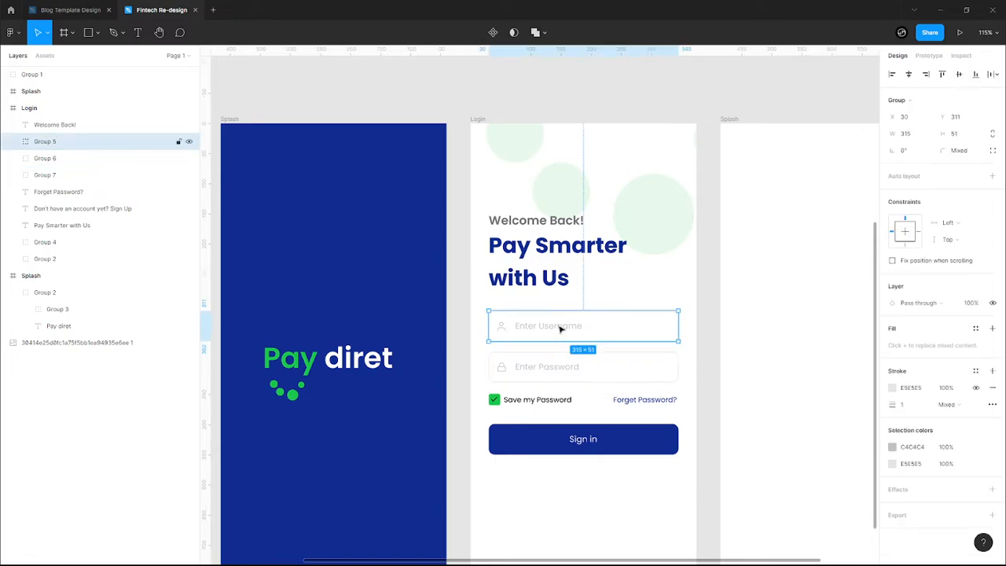
shift+click(572, 370)
click(911, 167)
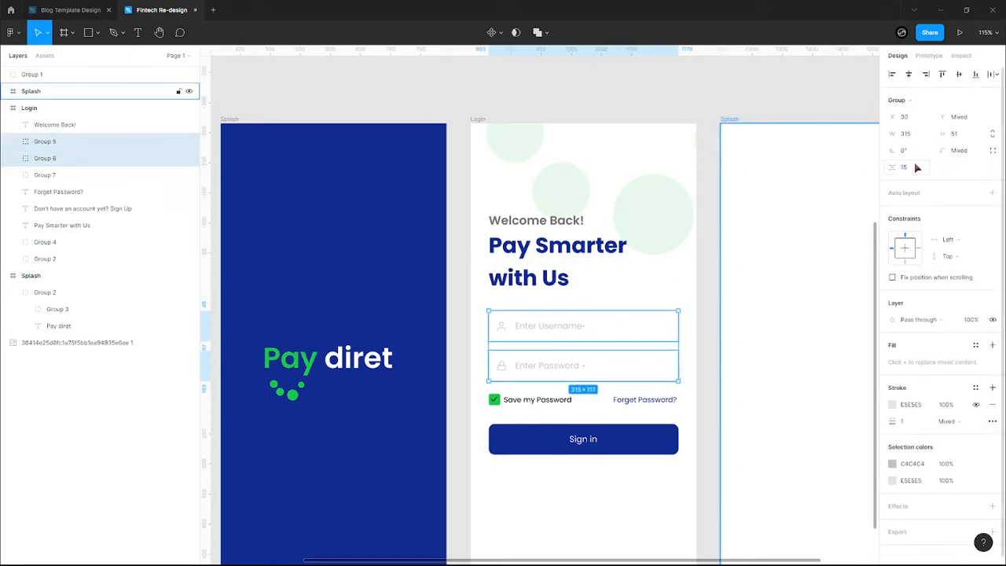
- Even the gaps among the password field, Save my Password row and Sign in button, using 30 above Sign in
click(549, 403)
shift+click(649, 400)
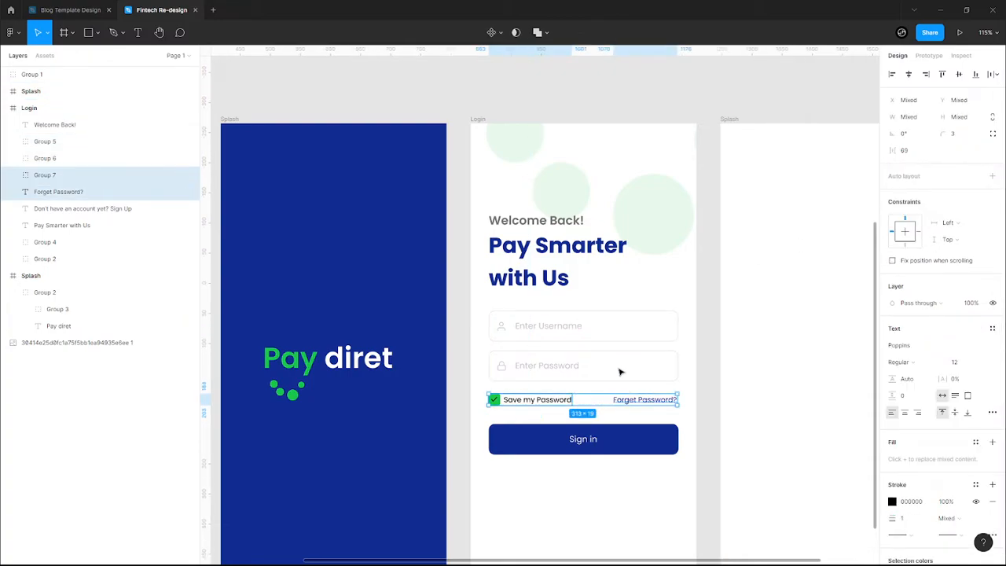
shift+click(557, 366)
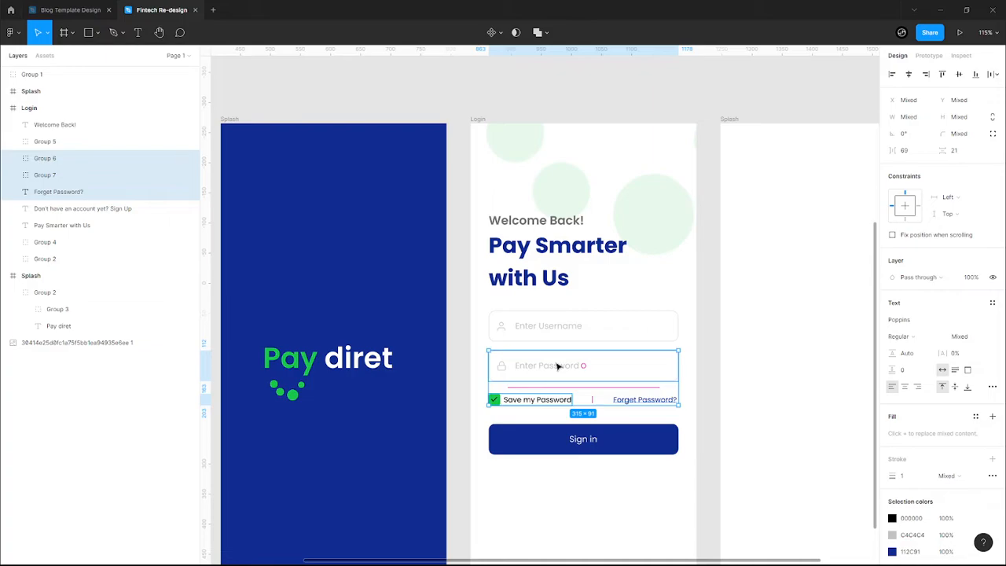
click(966, 150)
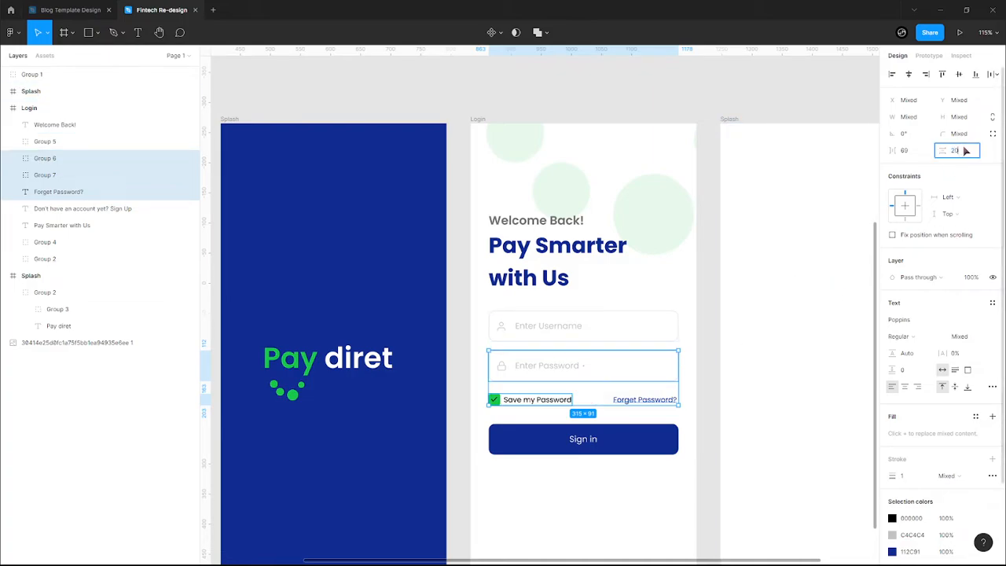
click(616, 440)
shift+click(623, 400)
shift+click(554, 401)
click(969, 153)
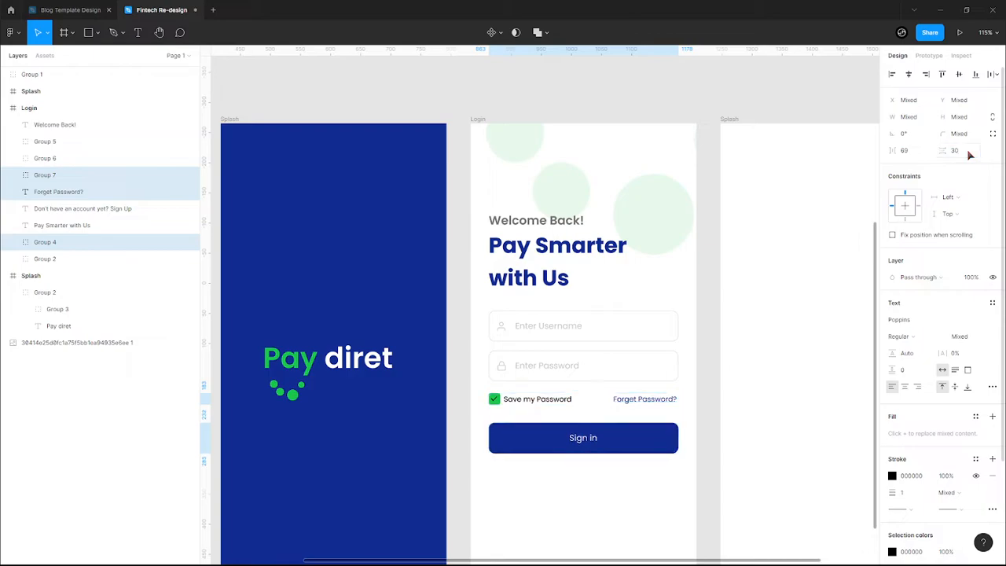
click(556, 499)
- Move the empty third Splash frame further right and duplicate the Login frame
scroll(556, 499, down, 3)
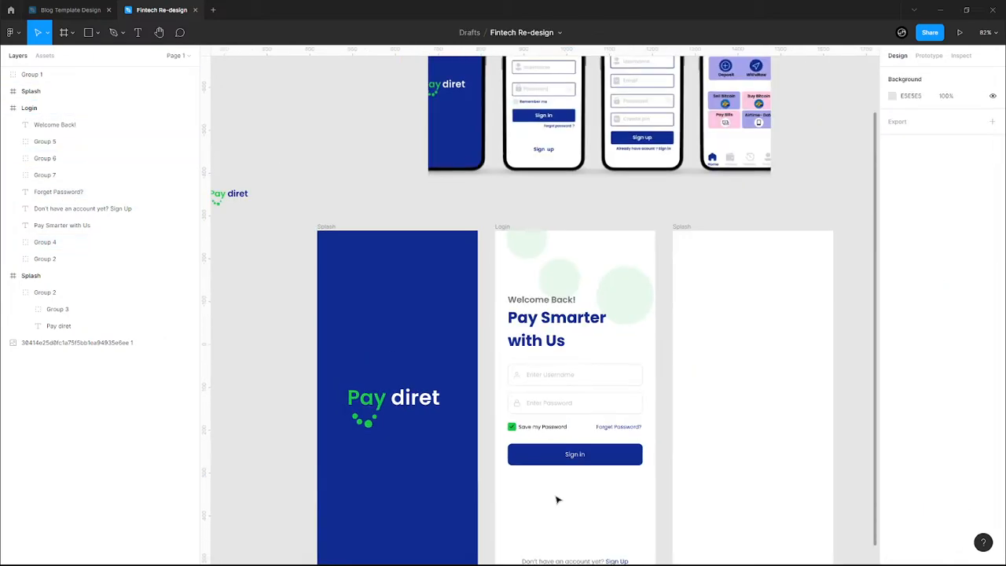
scroll(522, 467, down, 1)
scroll(520, 469, down, 1)
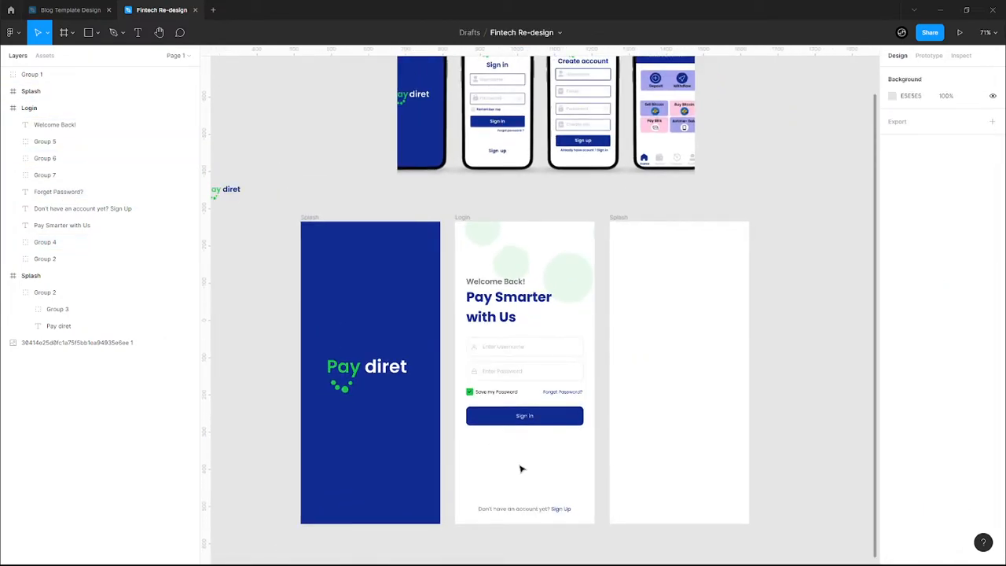
scroll(521, 469, down, 2)
click(504, 80)
click(491, 269)
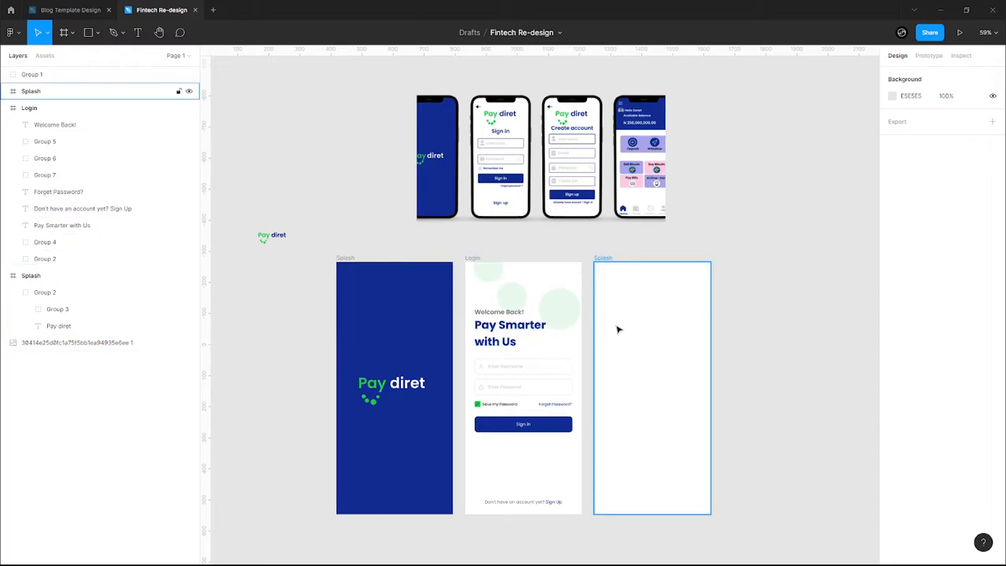
click(603, 260)
drag(602, 260, 824, 260)
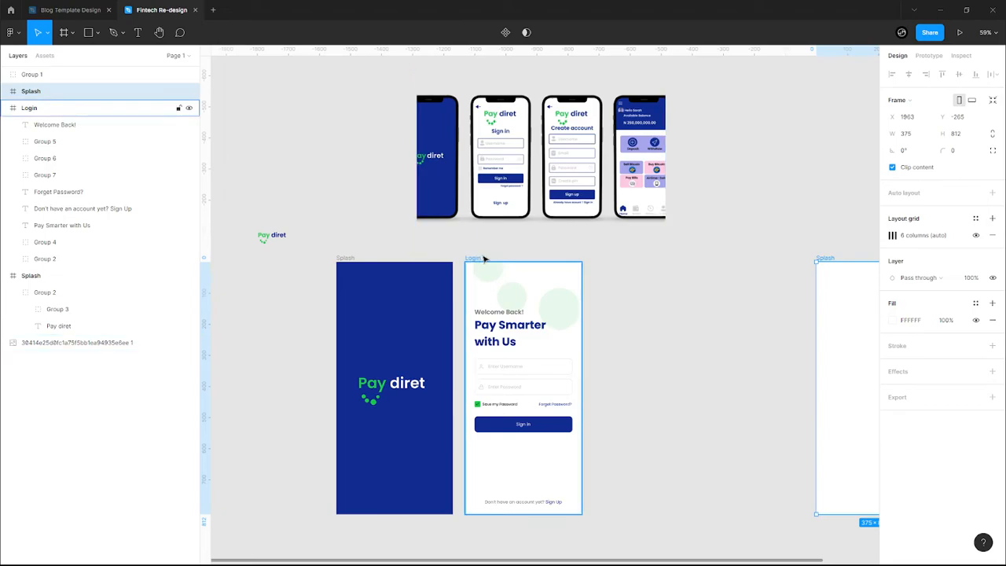
click(474, 259)
key(ctrl+d)
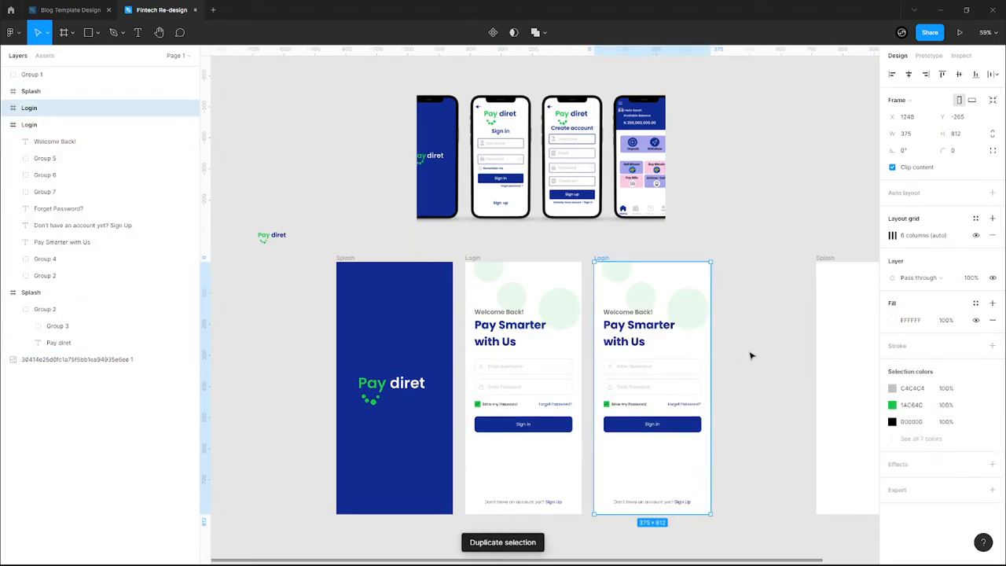
- Change the copy's 'Welcome Back!' heading to 'Create an Account'
scroll(694, 484, up, 2)
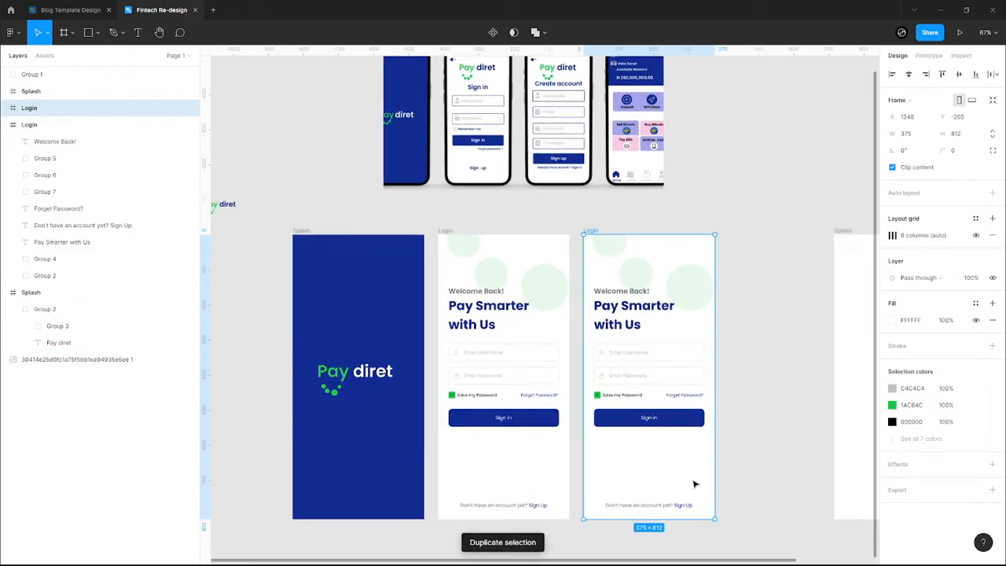
scroll(696, 496, up, 1)
scroll(699, 495, up, 2)
scroll(701, 495, up, 1)
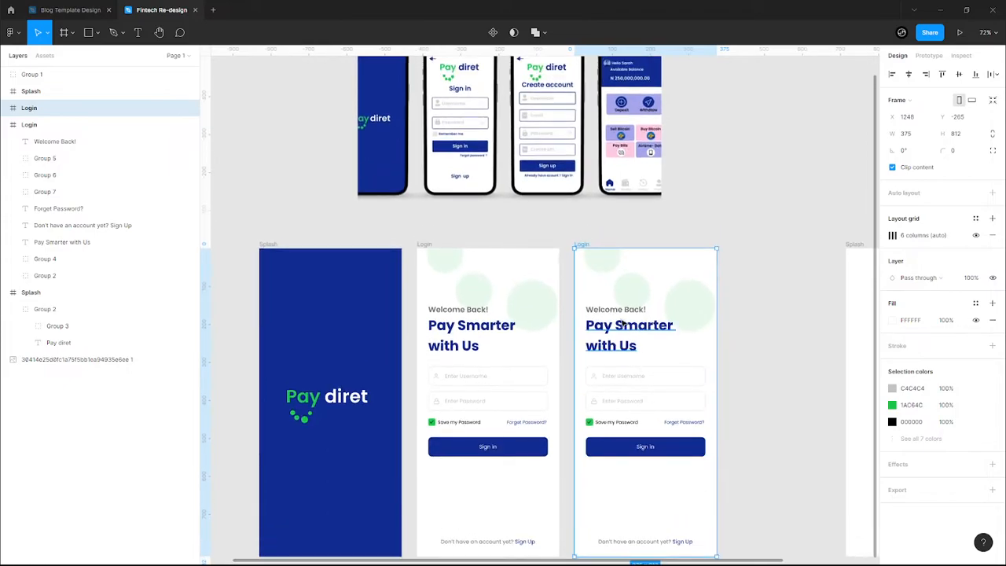
click(622, 310)
double_click(625, 310)
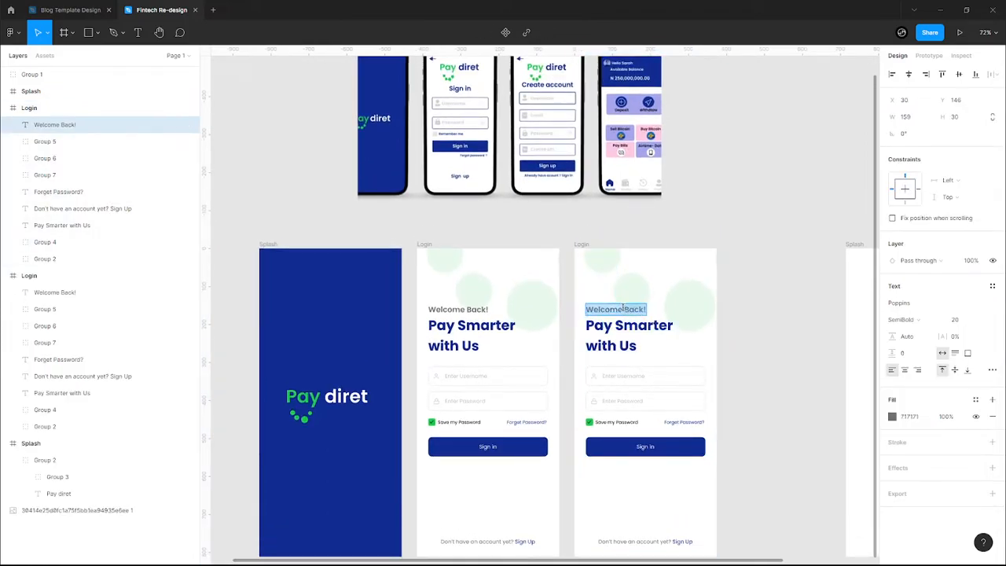
text(Crea)
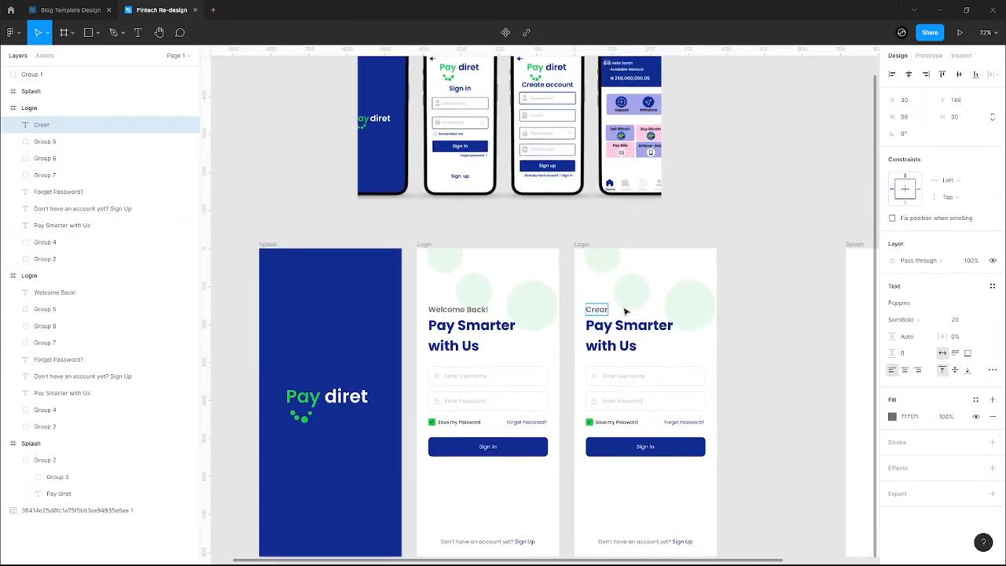
text(te an)
key(BackSpace)
text(n Account)
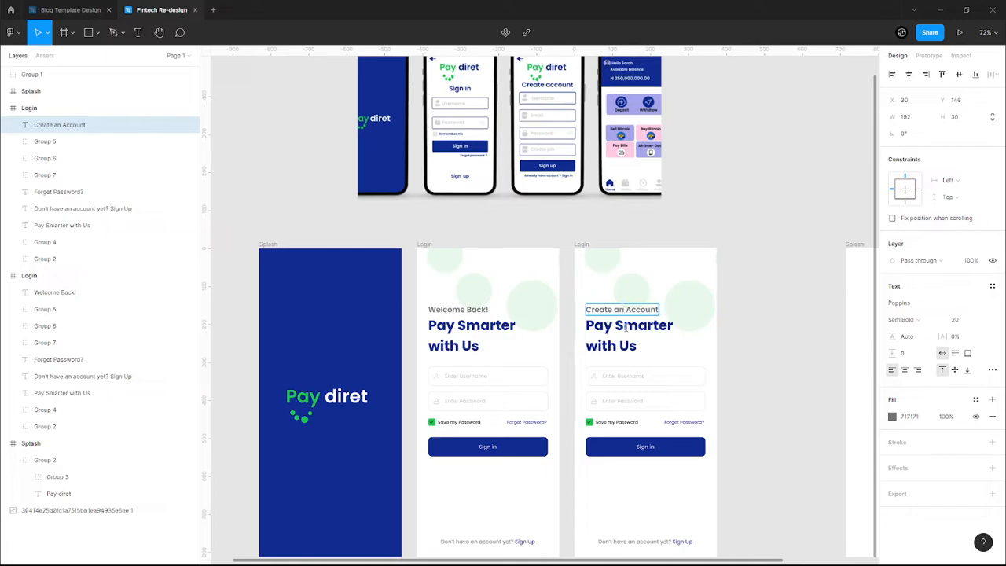
- Replace the 'Pay Smarter with Us' headline with 'A Smart way to Pay Quickly'
click(626, 329)
double_click(626, 328)
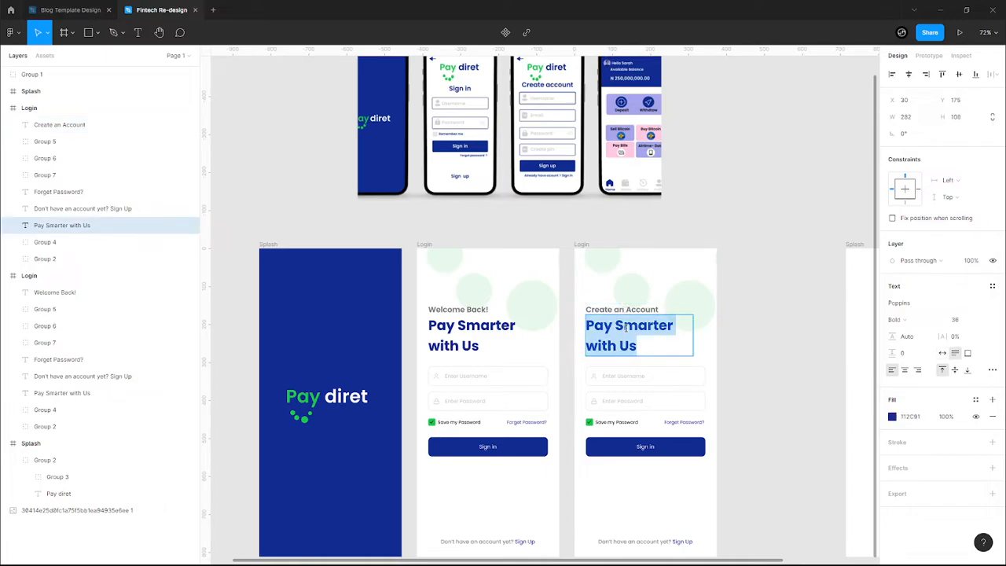
text(A Step)
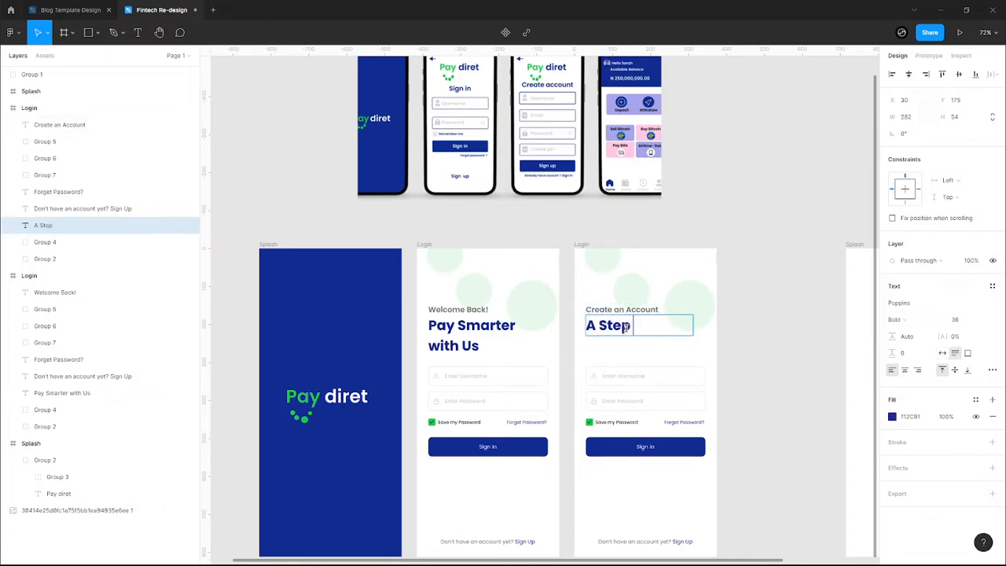
text( Closer to)
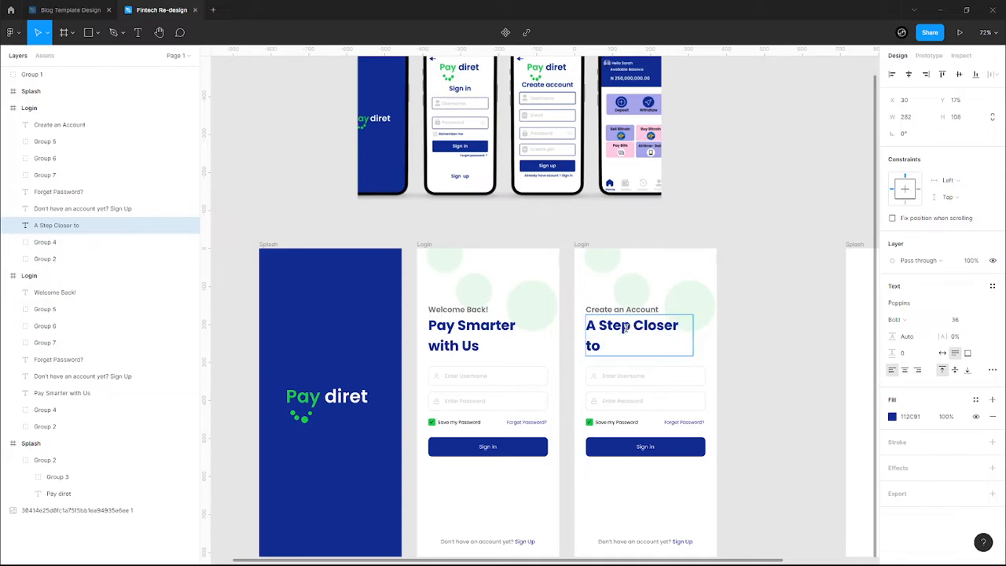
text( Smart)
key(BackSpace)
key(BackSpace)
key(BackSpace)
key(BackSpace)
key(BackSpace)
key(ctrl+a)
text(Enj)
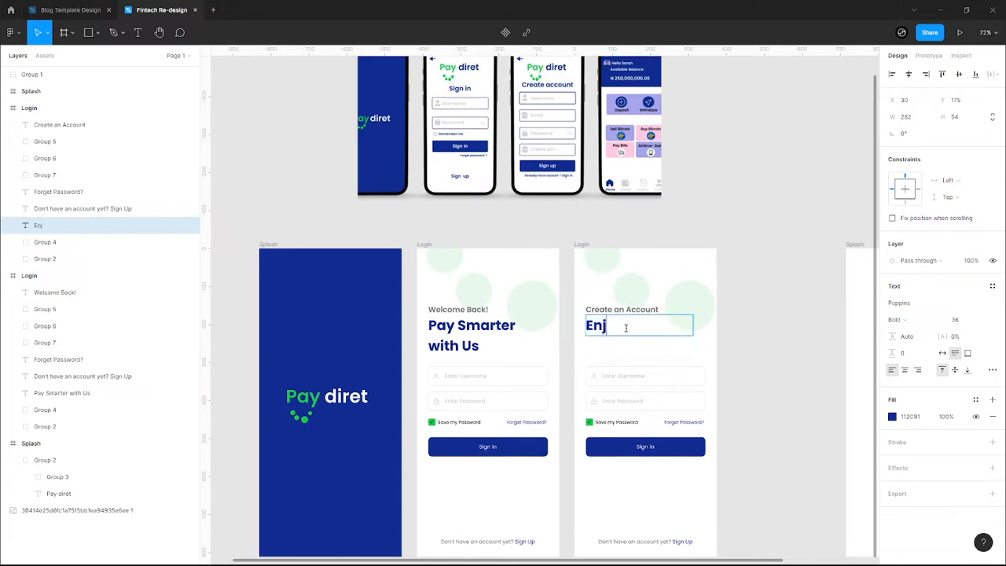
text(oy! Pay)
key(BackSpace)
key(BackSpace)
key(ctrl+a)
text(PStart Paying)
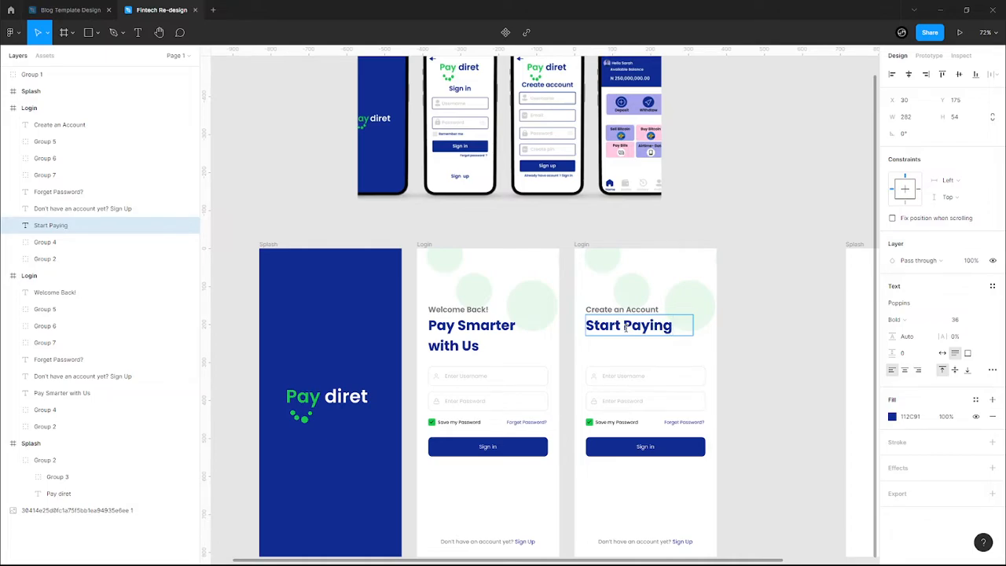
key(ctrl+a)
text(A)
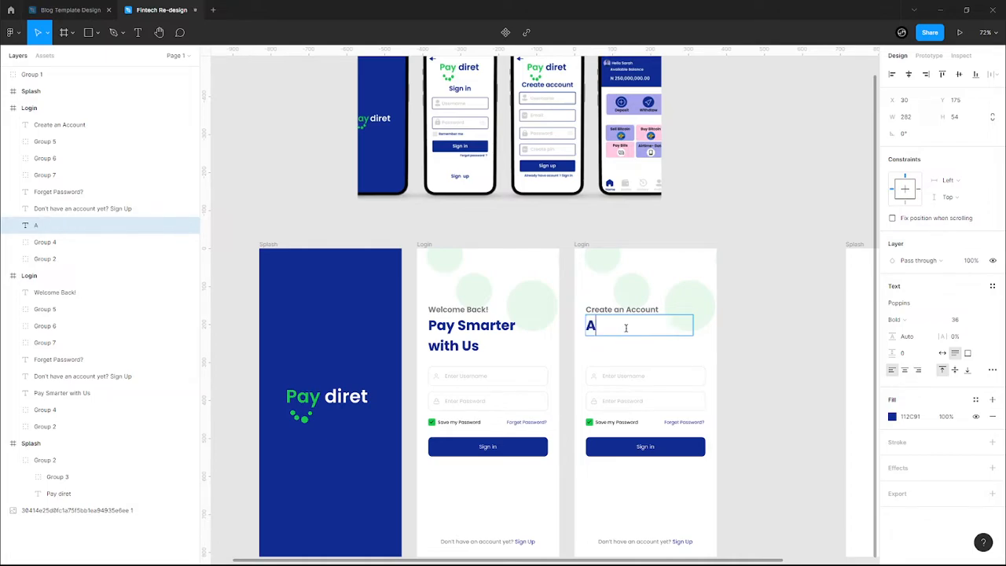
text( Smart w)
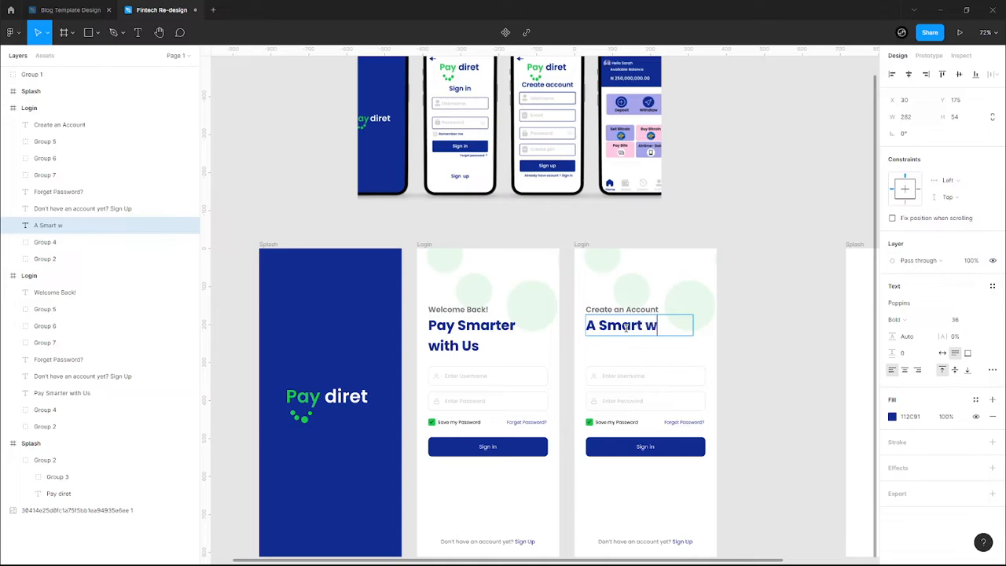
text(ayt to Pay)
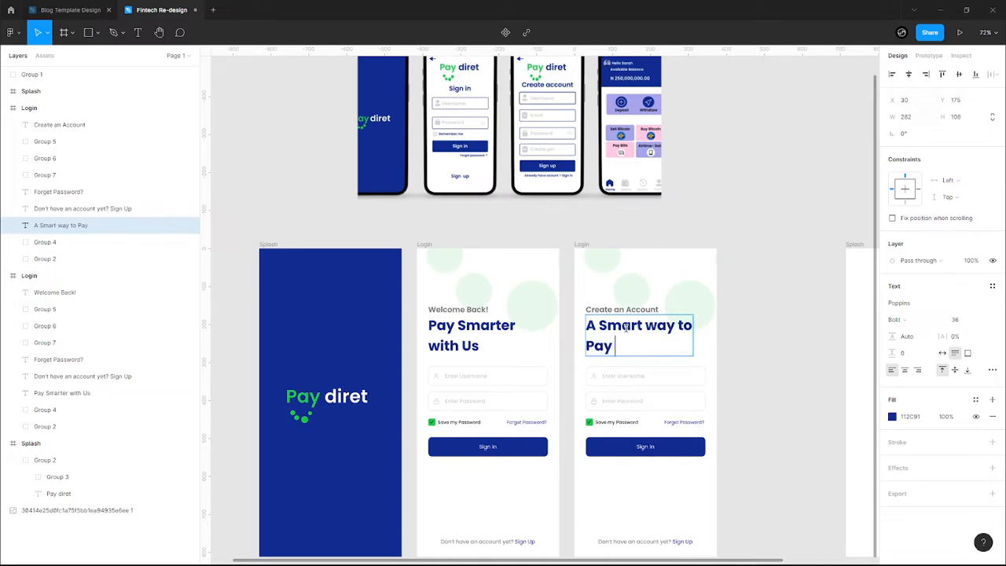
text( QQuickly)
key(Escape)
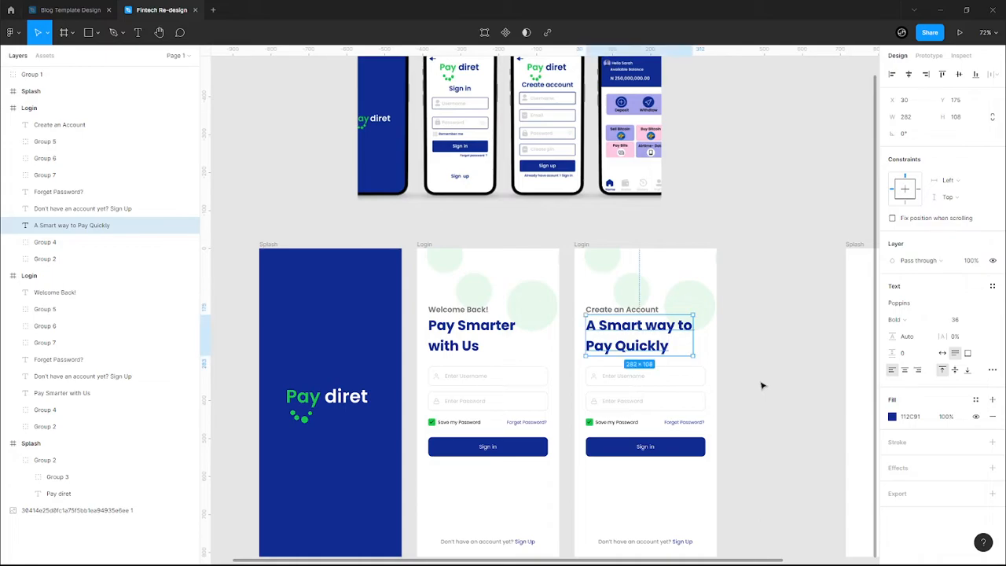
click(760, 385)
scroll(760, 385, down, 2)
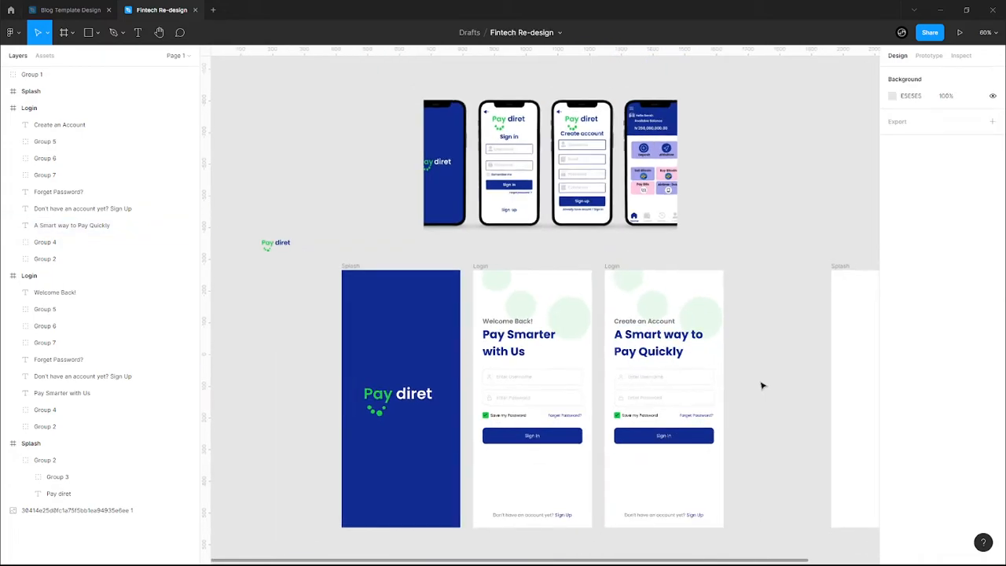
click(594, 185)
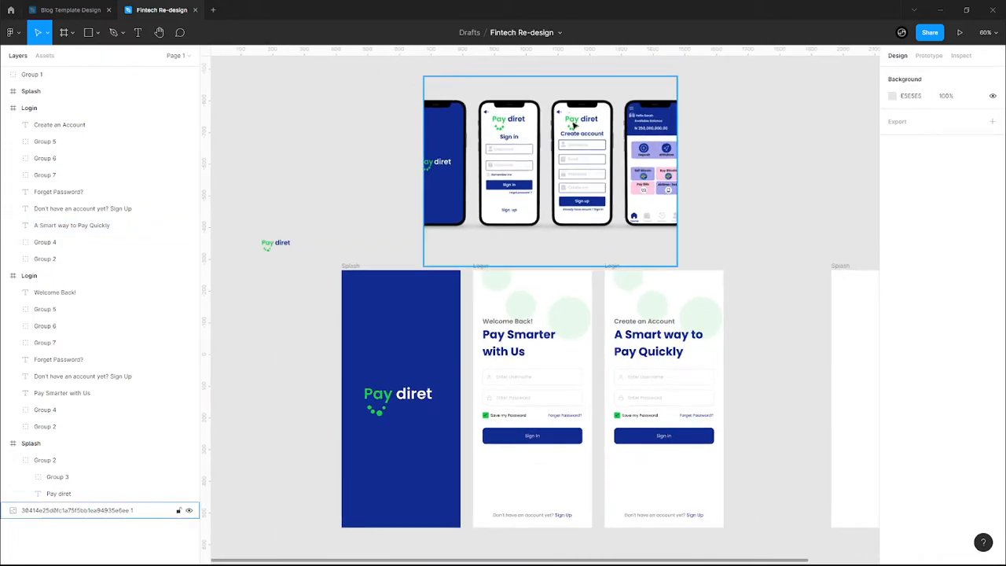
scroll(594, 185, up, 5)
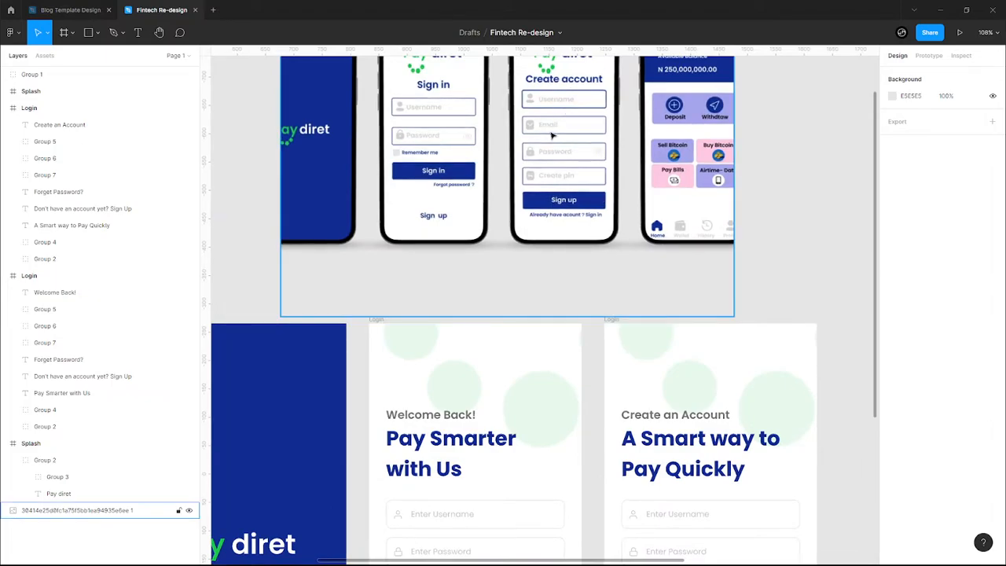
scroll(707, 260, down, 3)
scroll(820, 440, up, 3)
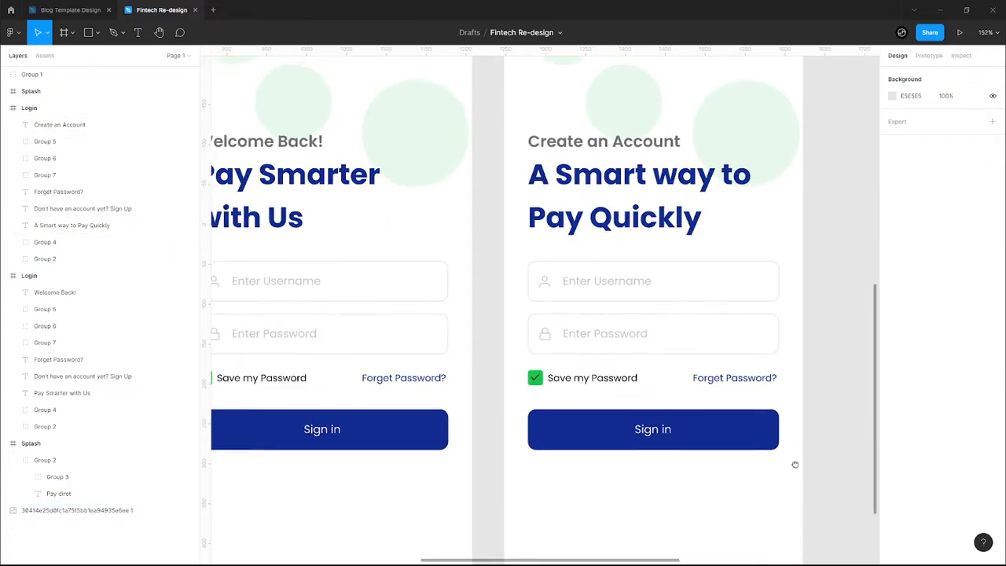
scroll(794, 465, right, 2)
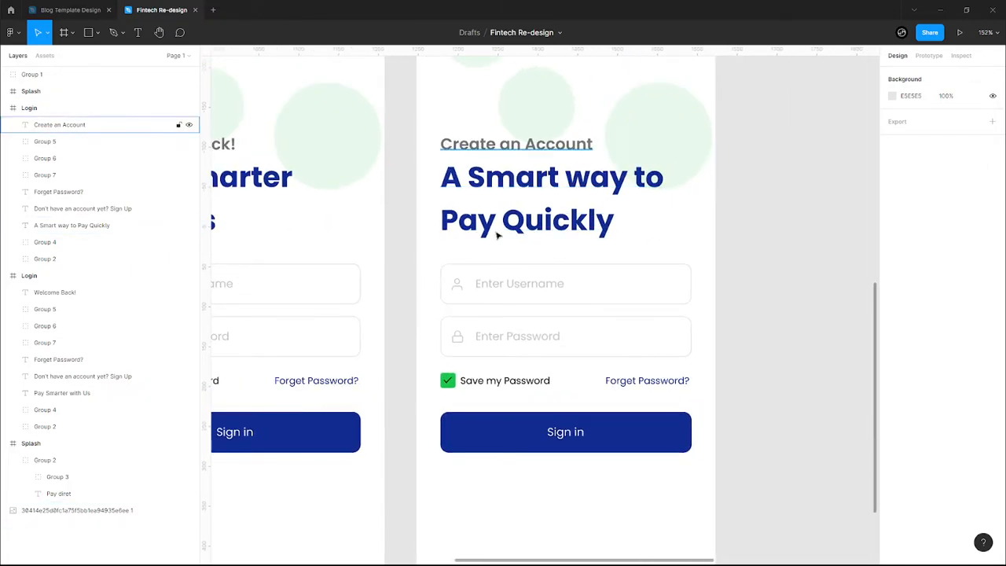
click(503, 146)
shift+click(497, 229)
- Nudge the heading texts up, then move the Enter Username field closer beneath them
key(Up)
key(Up)
key(Up)
key(Up)
key(Up)
key(Up)
key(Up)
key(Up)
key(Up)
key(Up)
key(Up)
key(Up)
key(Up)
key(Up)
key(Up)
key(Up)
key(Up)
key(Up)
key(Up)
key(Up)
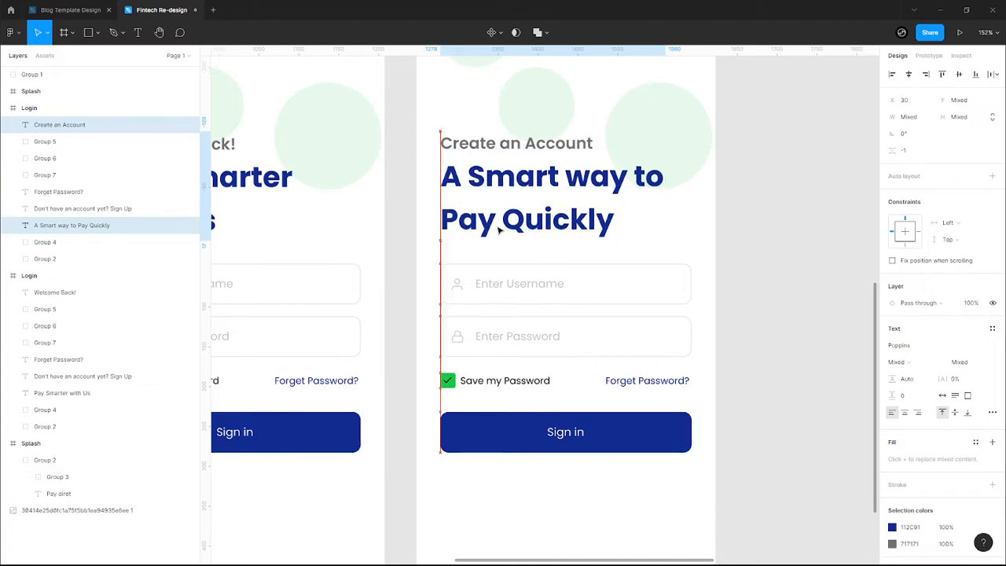
key(Up)
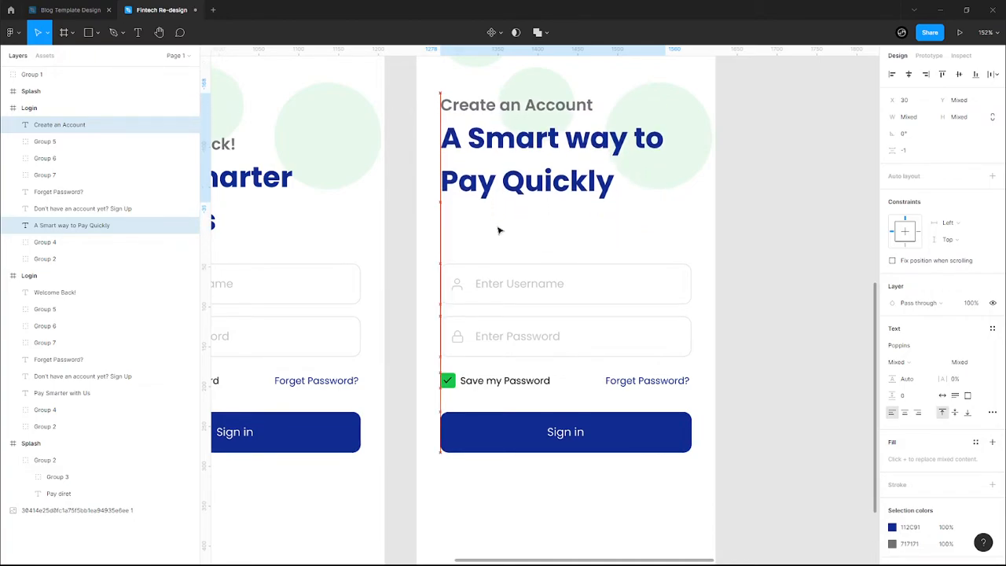
click(483, 289)
key(Up)
key(Up)
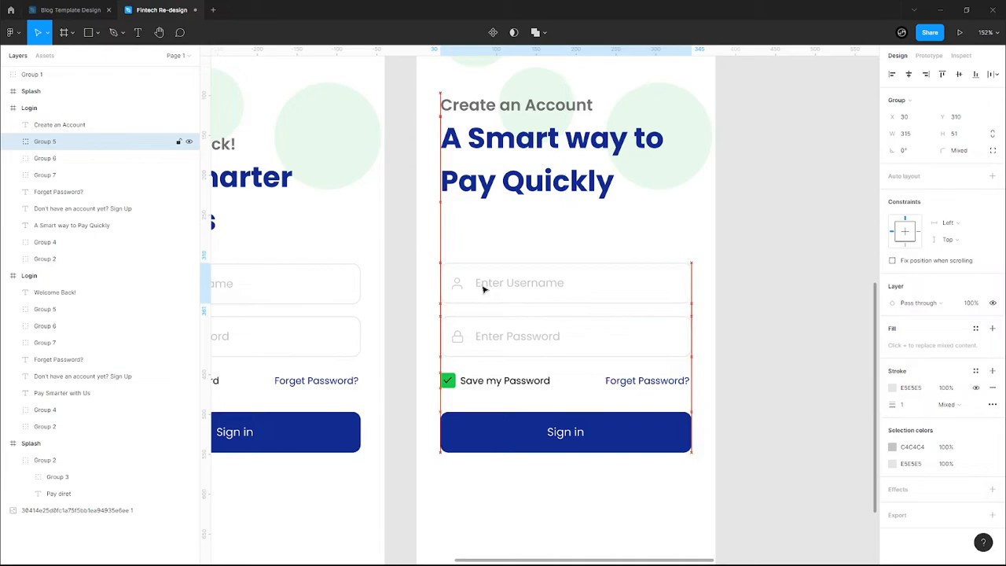
key(Up)
key(Up)
key(Up)
key(Up)
key(Up)
key(Up)
key(Up)
key(Up)
key(Up)
key(Up)
key(Up)
key(Up)
key(Up)
key(Up)
key(Up)
key(Up)
key(Up)
key(Up)
key(Up)
key(Up)
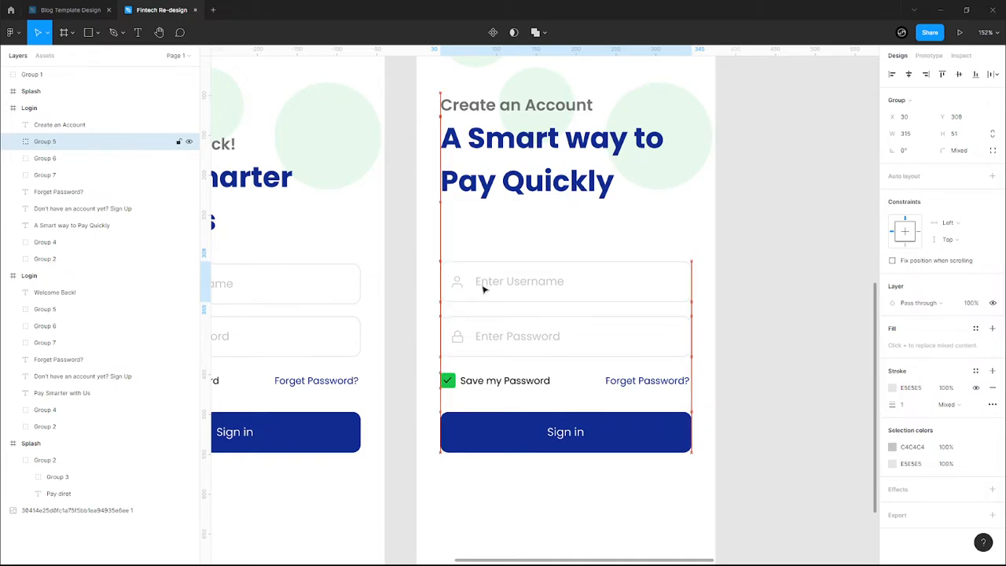
key(Up)
key(Up)
key(Up)
key(Up)
key(Up)
key(Up)
key(Up)
key(Up)
key(Up)
key(Up)
key(Up)
key(Up)
key(Up)
key(Up)
key(Up)
key(Up)
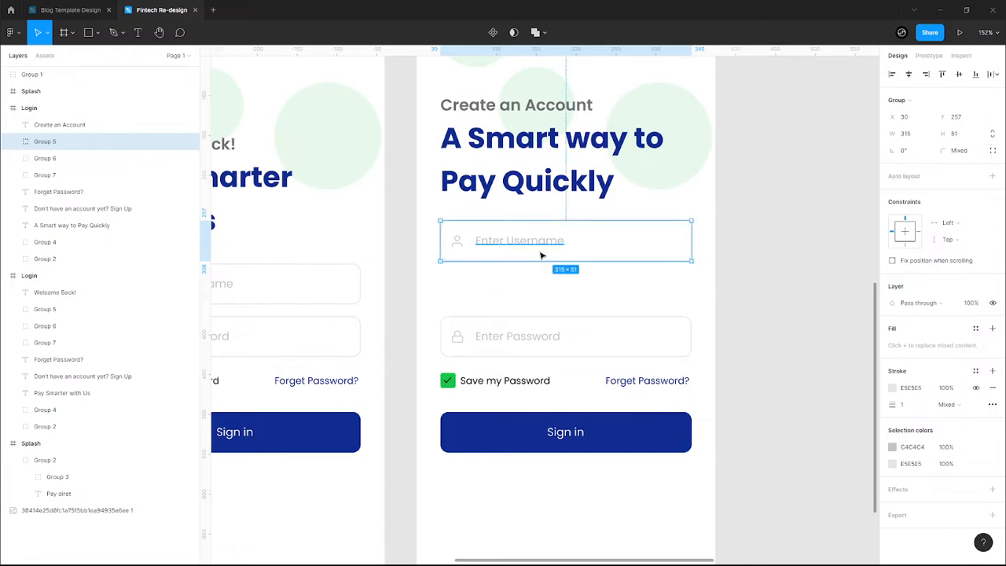
- Duplicate the username field below it and change its placeholder to 'Enter Email address'
key(ctrl+d)
drag(582, 247, 583, 293)
double_click(528, 292)
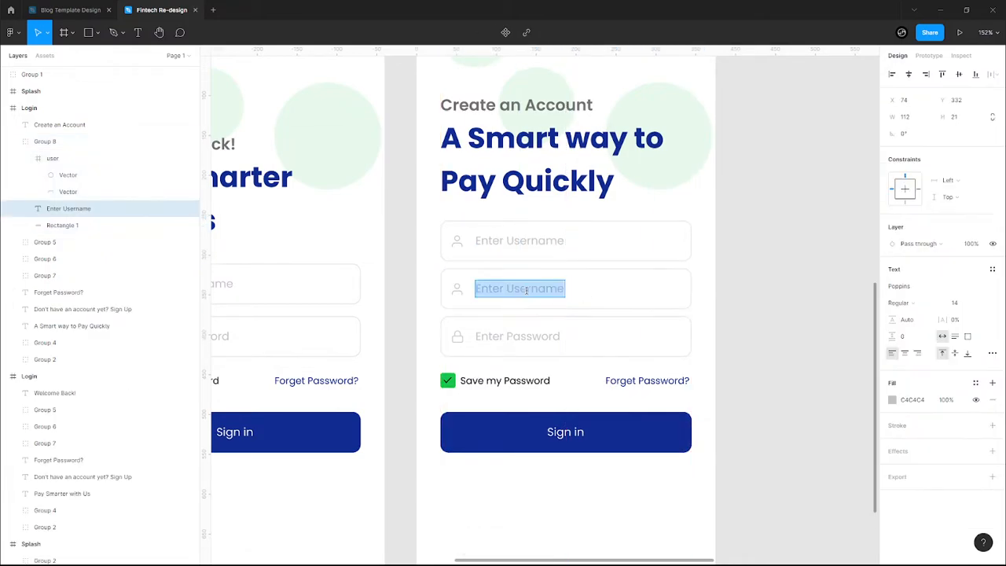
key(BackSpace)
text(Enter)
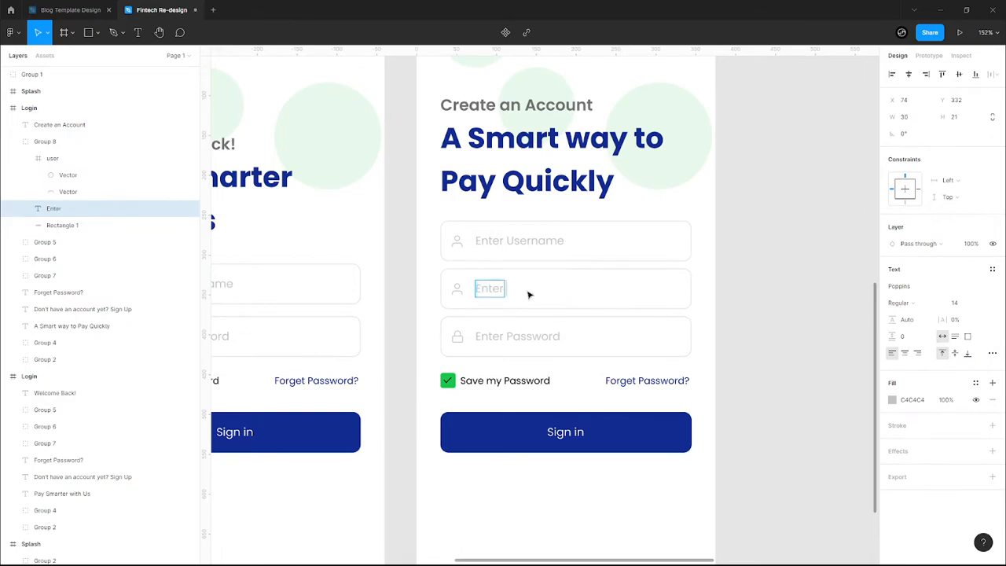
text( Email address)
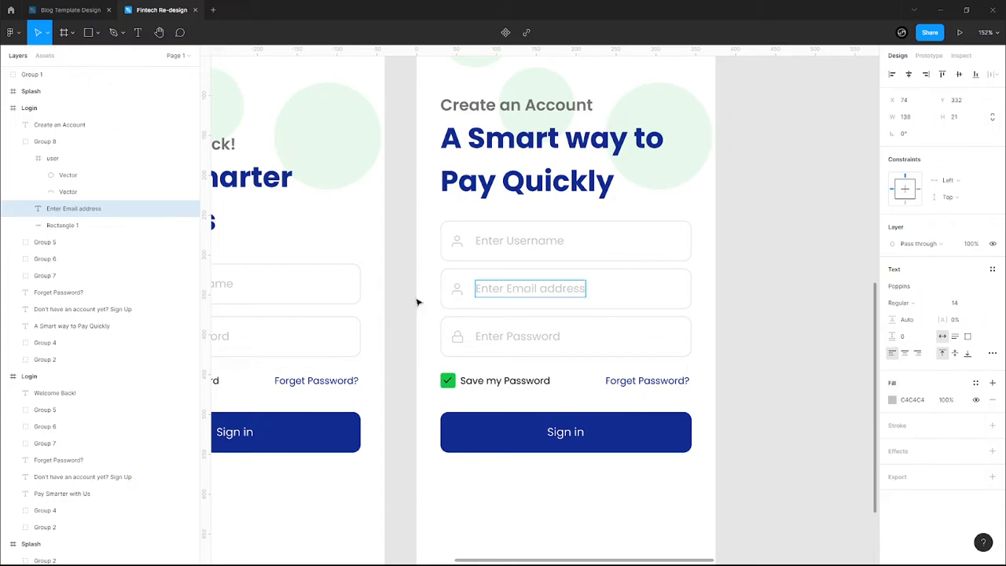
key(Escape)
- Remove the person icon from the email field and ungroup the field into text and box
right_click(463, 292)
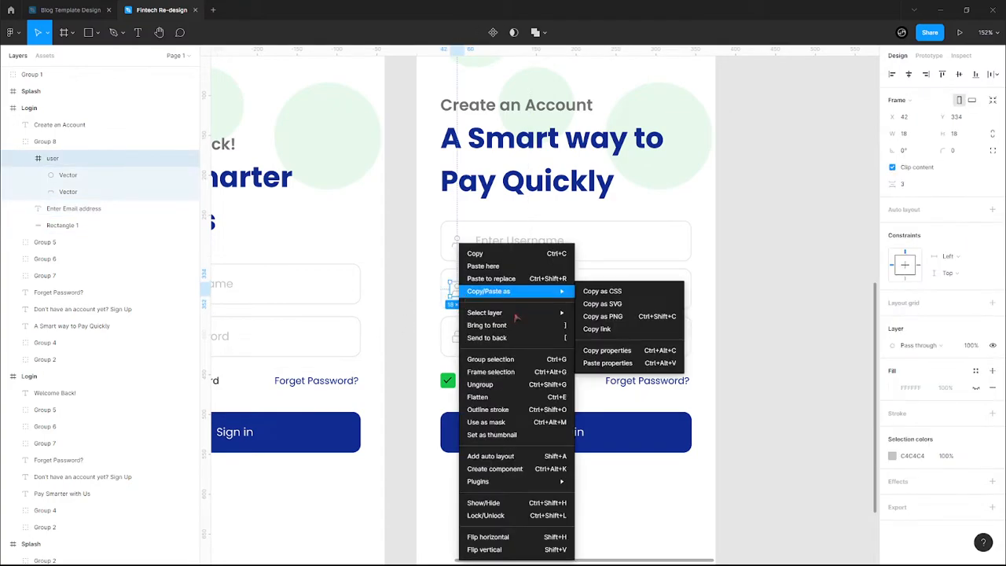
click(491, 325)
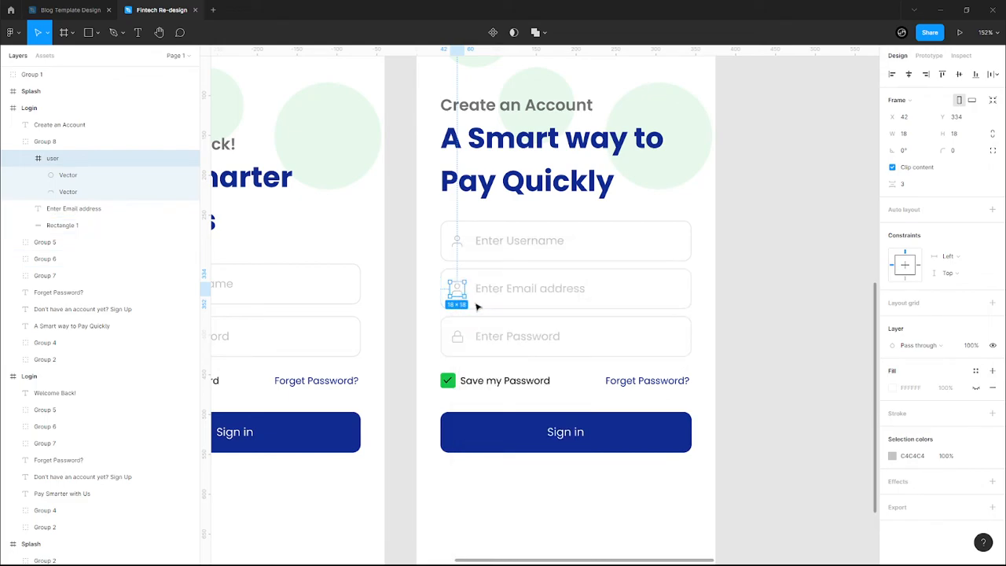
key(Escape)
click(472, 288)
right_click(471, 287)
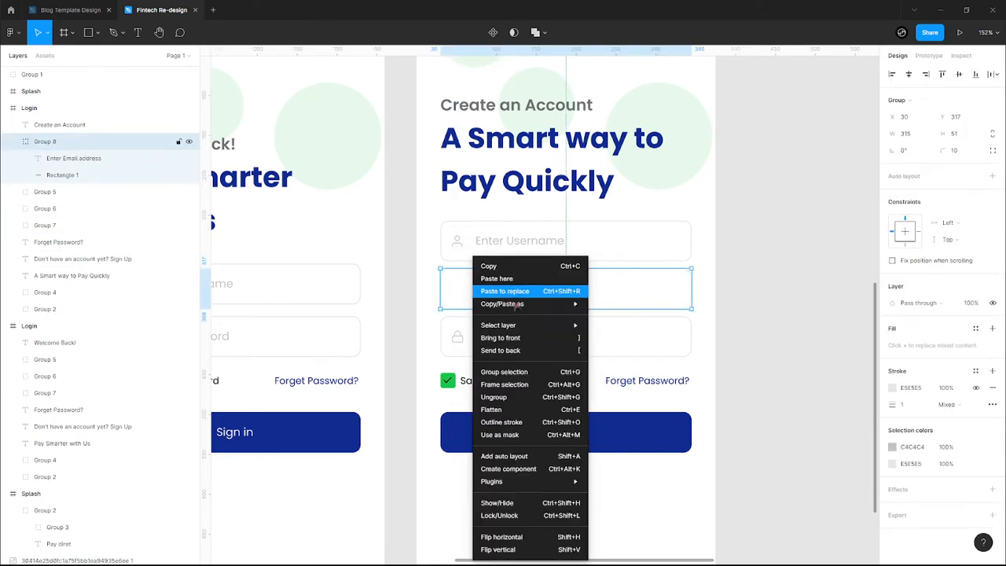
click(494, 397)
key(Escape)
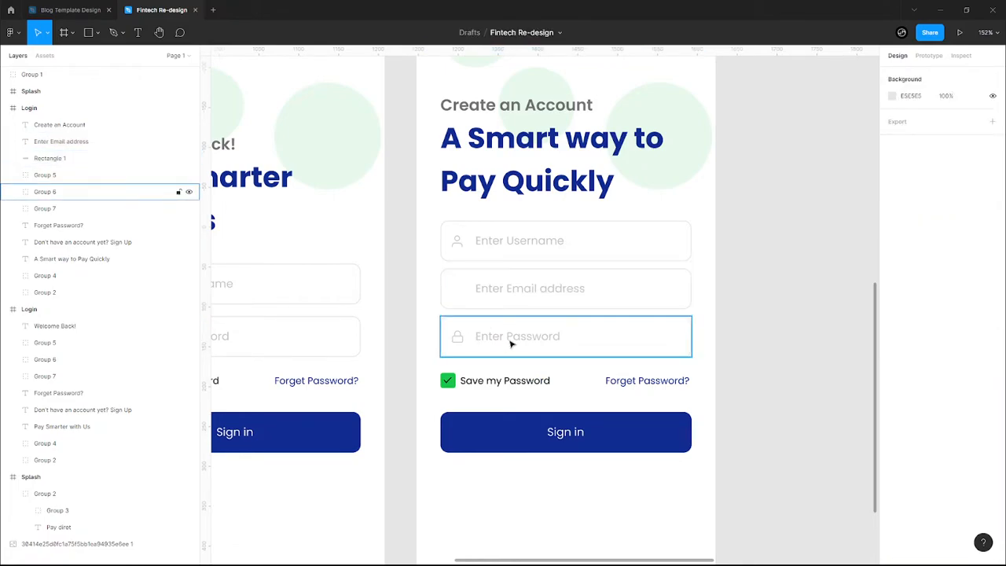
- Move the Save my Password row, Forget Password? link and Sign in button down slightly
scroll(516, 346, up, 5)
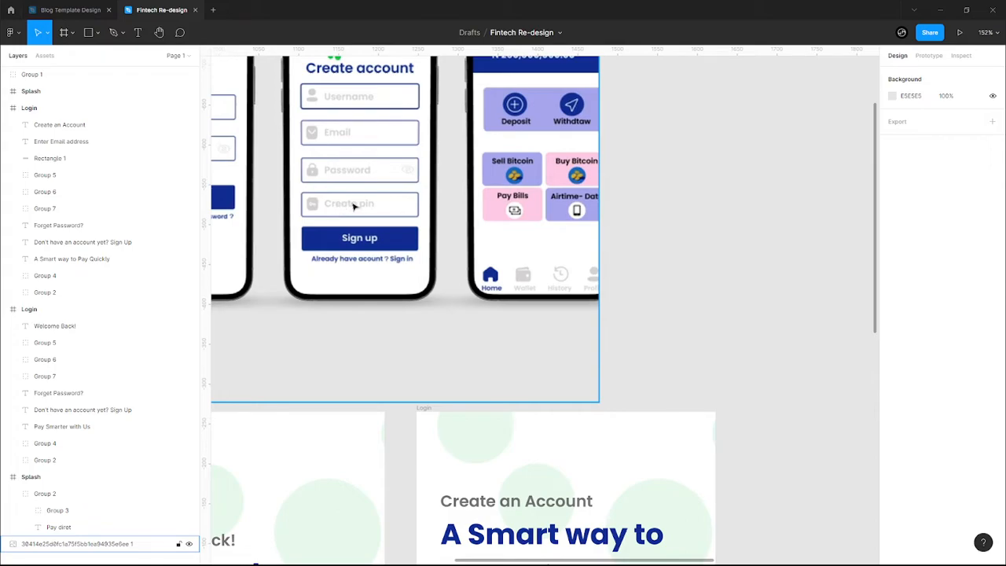
scroll(358, 207, down, 4)
scroll(362, 210, down, 2)
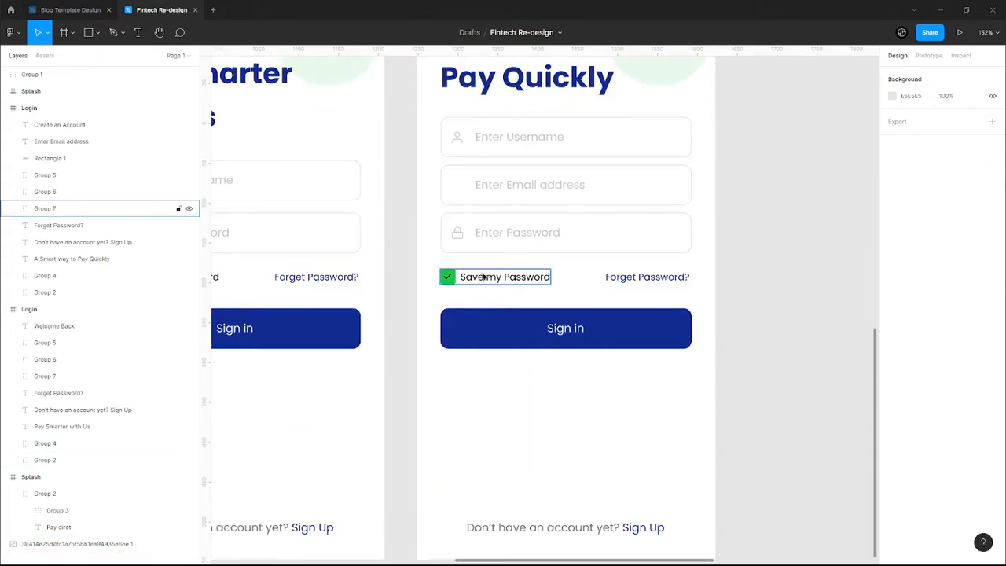
drag(691, 408, 444, 264)
key(Down)
key(Down)
key(Down)
key(Down)
key(Down)
key(Down)
key(Down)
key(Down)
key(Down)
key(Down)
key(Down)
key(Down)
key(Down)
key(Down)
key(Down)
key(Down)
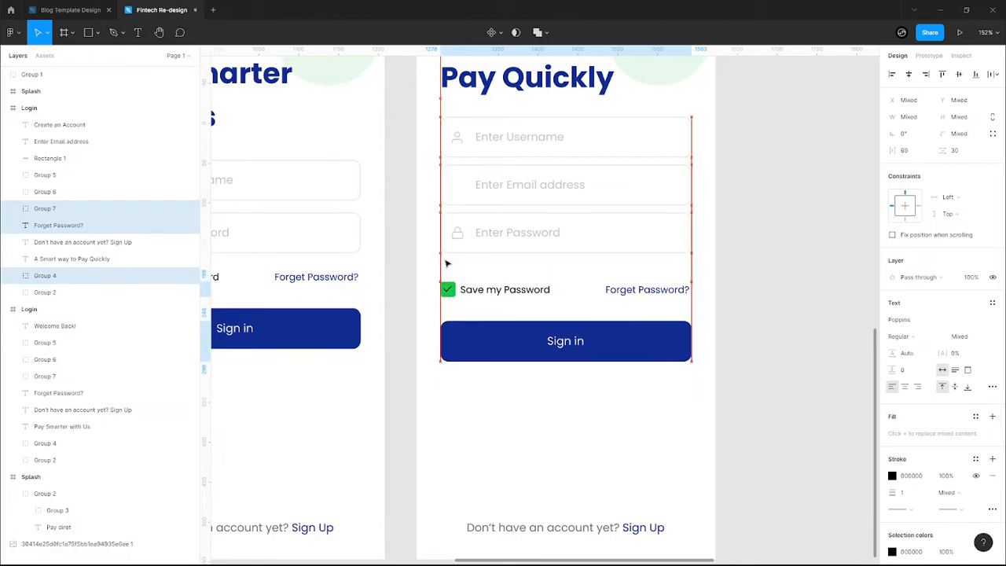
key(Down)
key(Down)
key(Down)
key(Down)
key(Down)
key(Down)
key(Down)
key(Down)
key(Down)
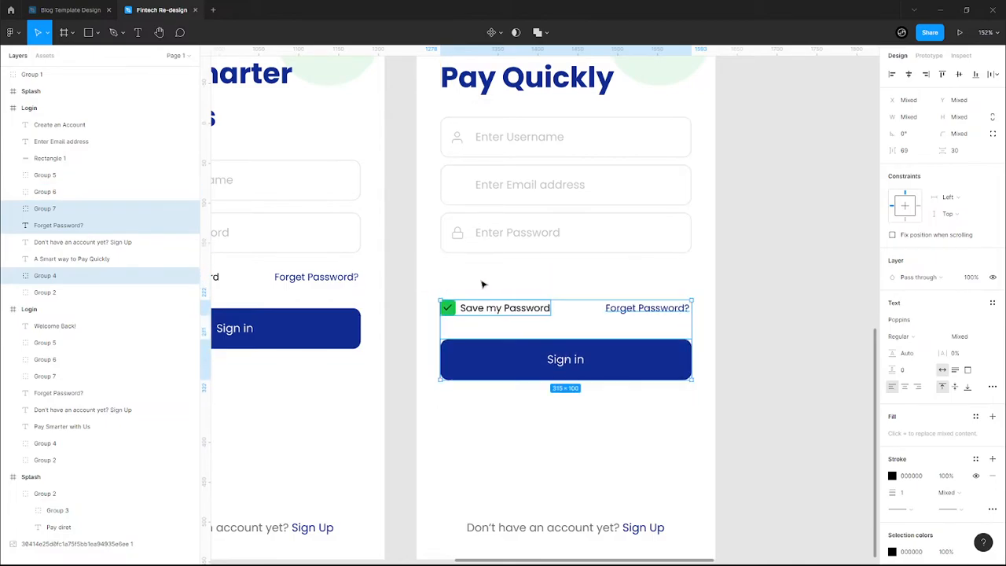
key(ctrl+z)
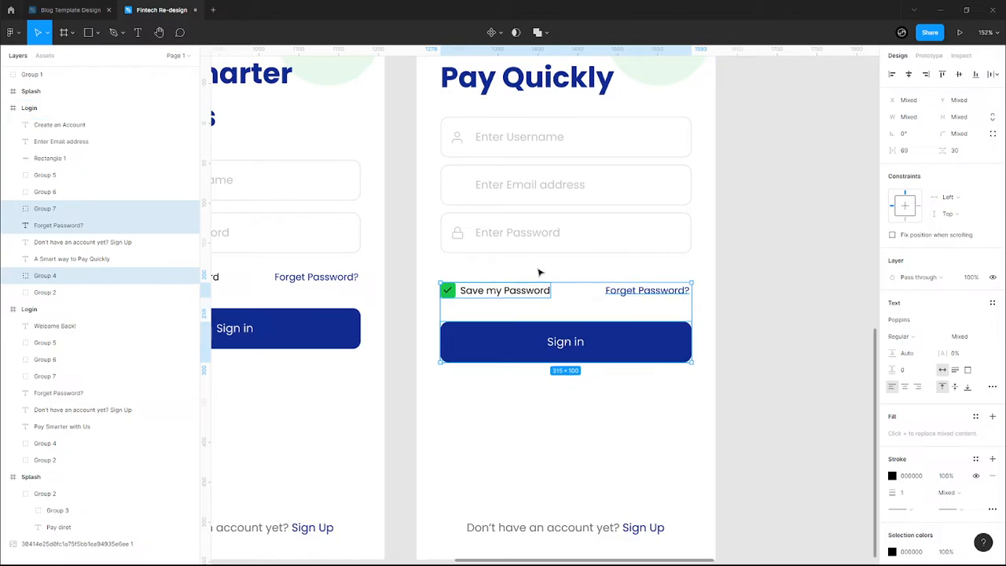
click(542, 266)
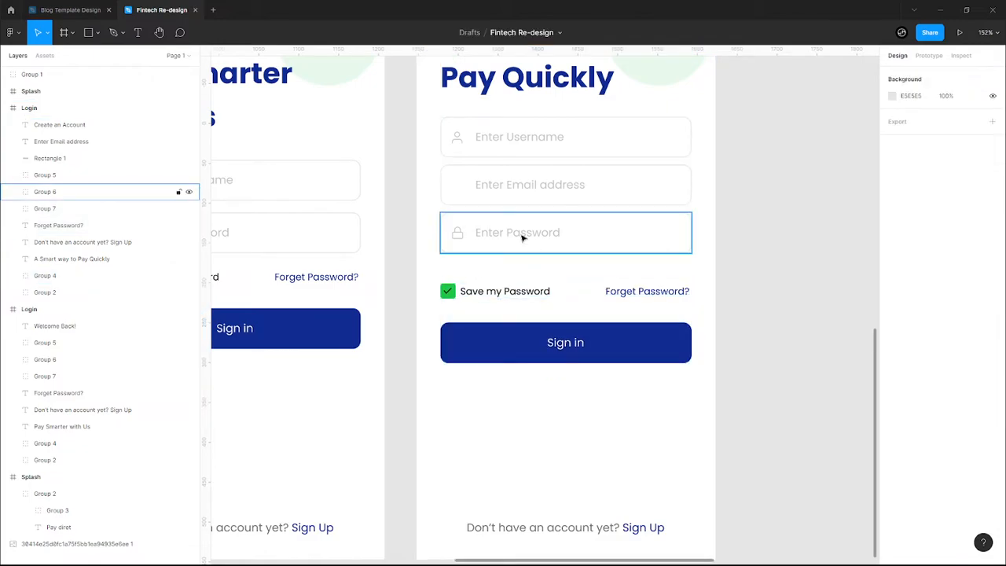
click(507, 224)
- Insert the 'mail' icon from the Feather Icons plugin onto the canvas
right_click(450, 180)
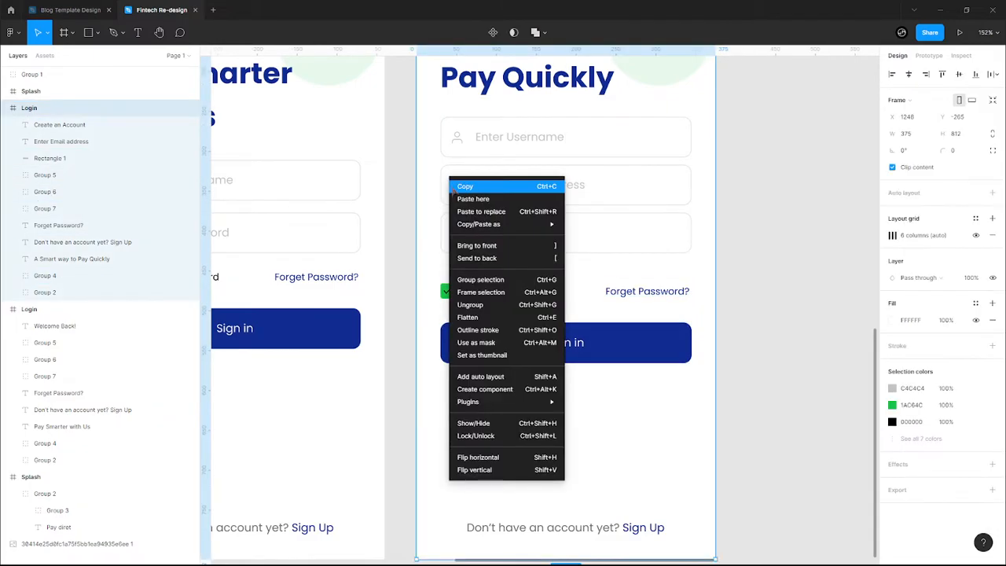
mouse_move(539, 403)
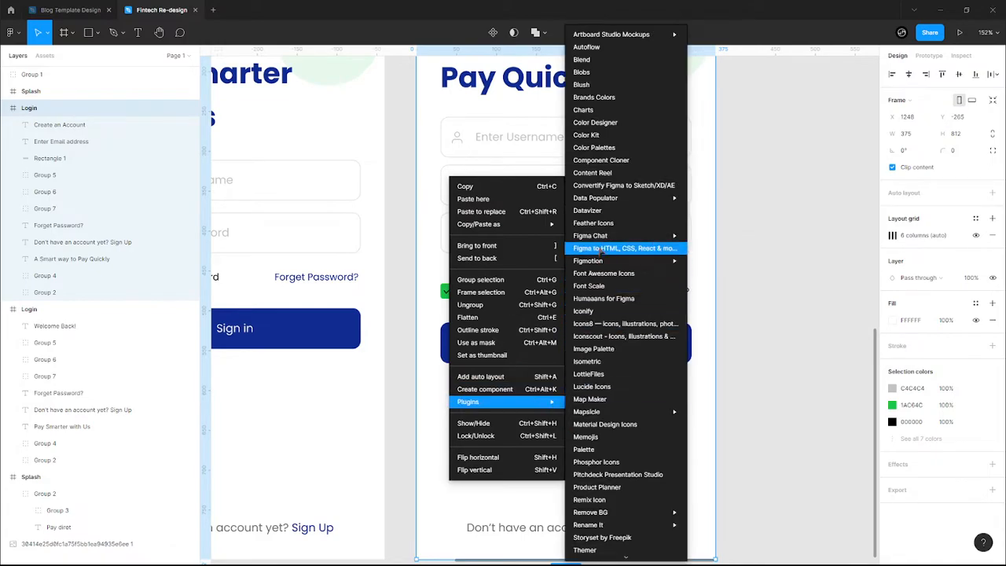
click(614, 224)
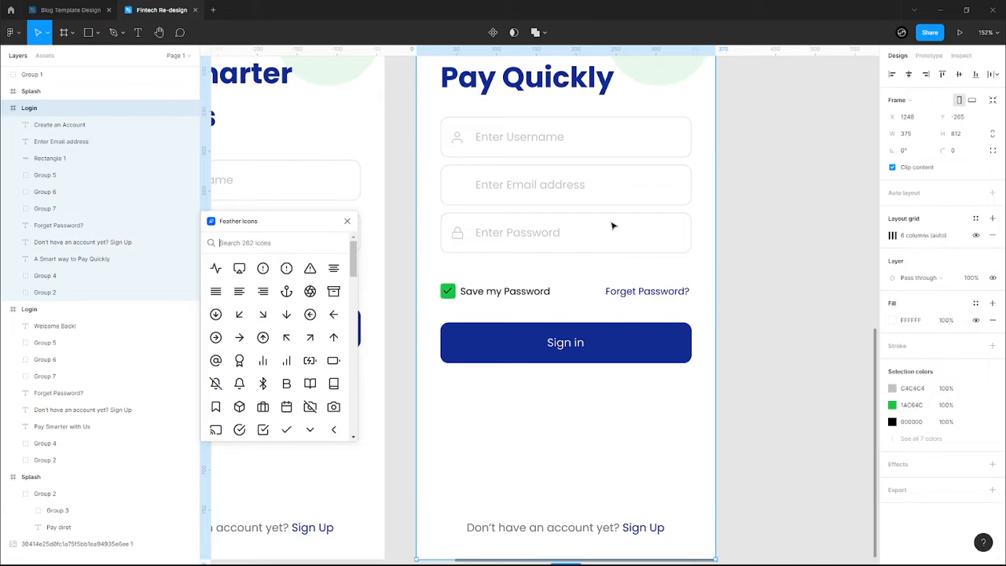
click(261, 243)
text(ma)
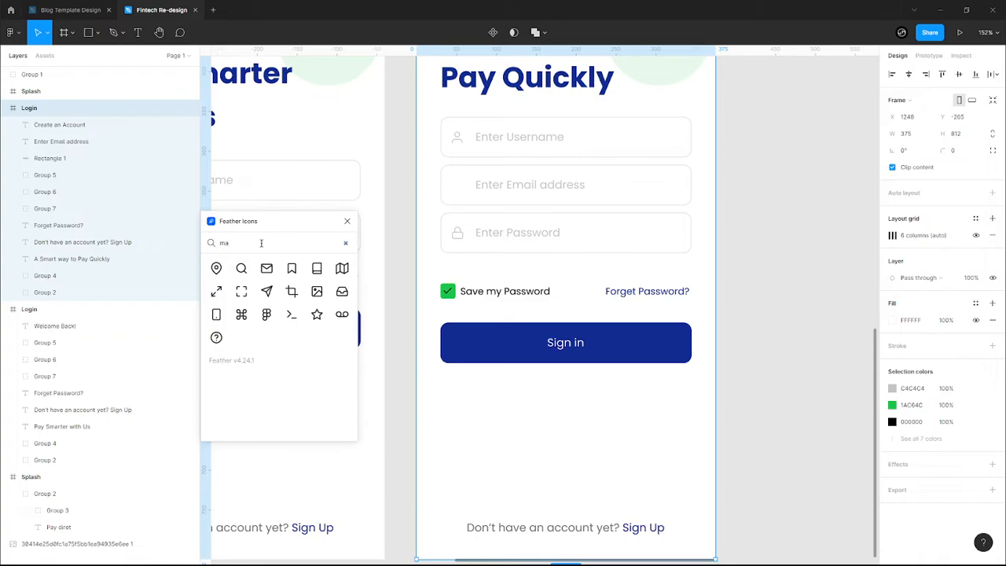
text(il)
click(216, 268)
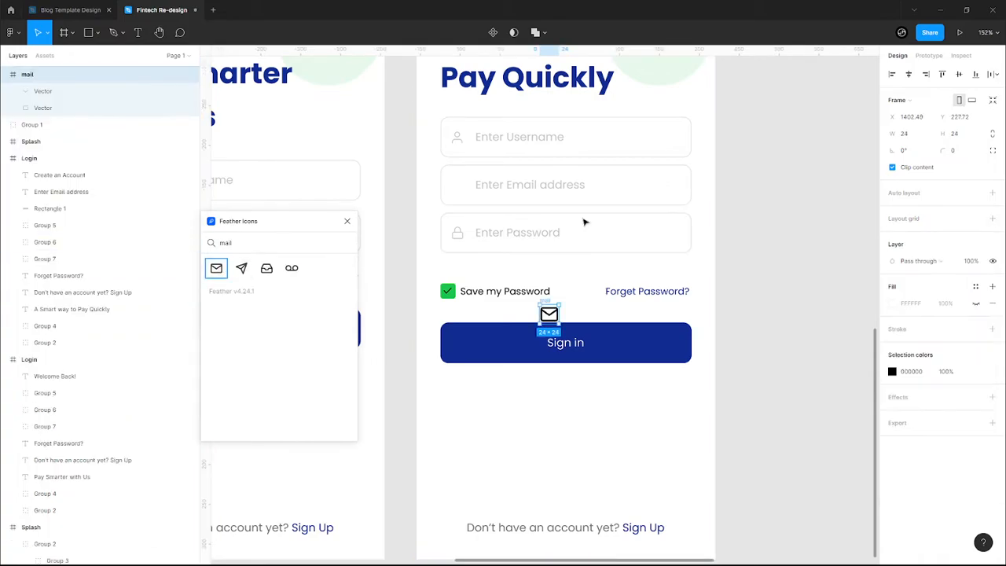
drag(548, 303, 482, 201)
- Set the mail icon's stroke weight to 1
ctrl+scroll(457, 188, up, 10)
click(346, 220)
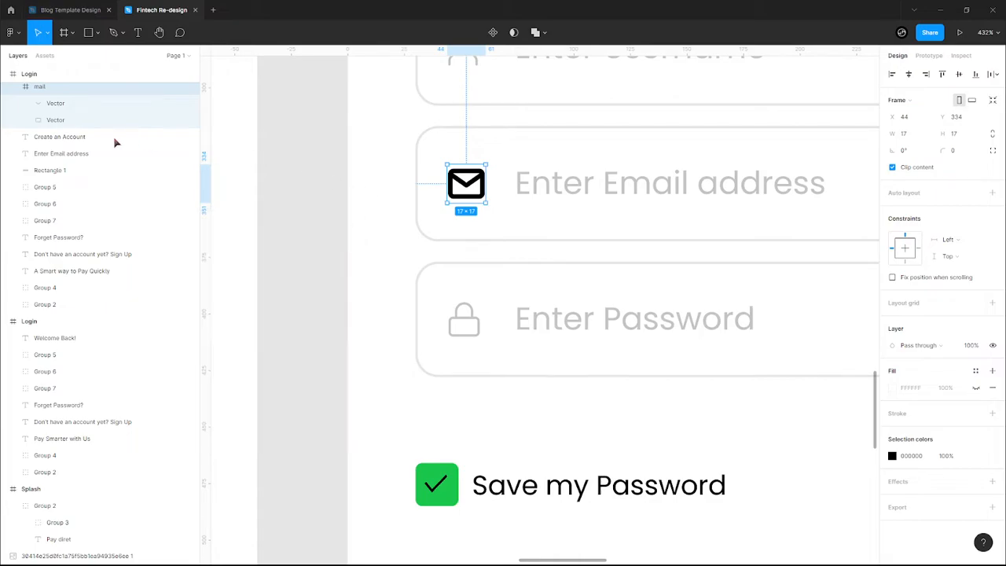
click(82, 103)
click(920, 329)
text(1)
key(Return)
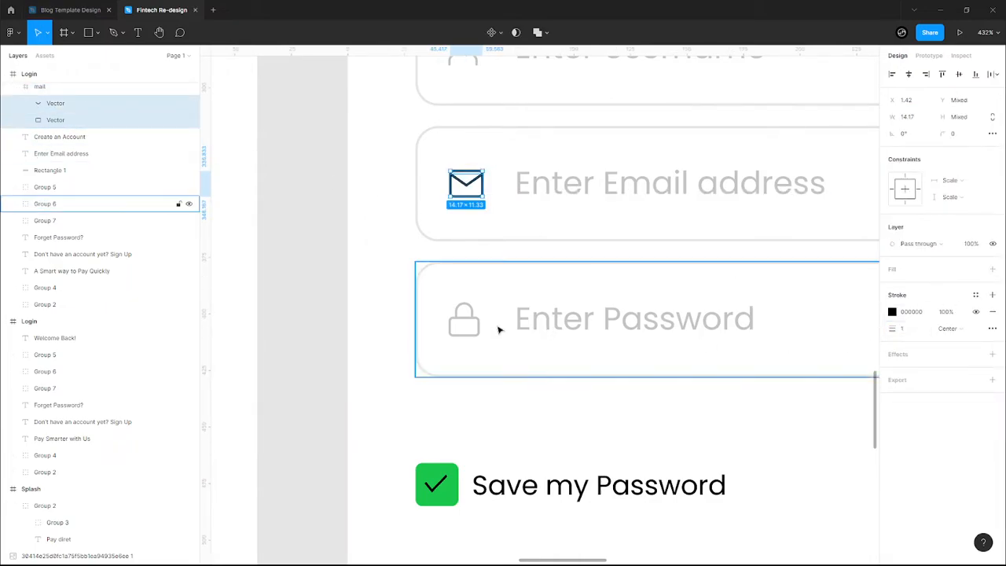
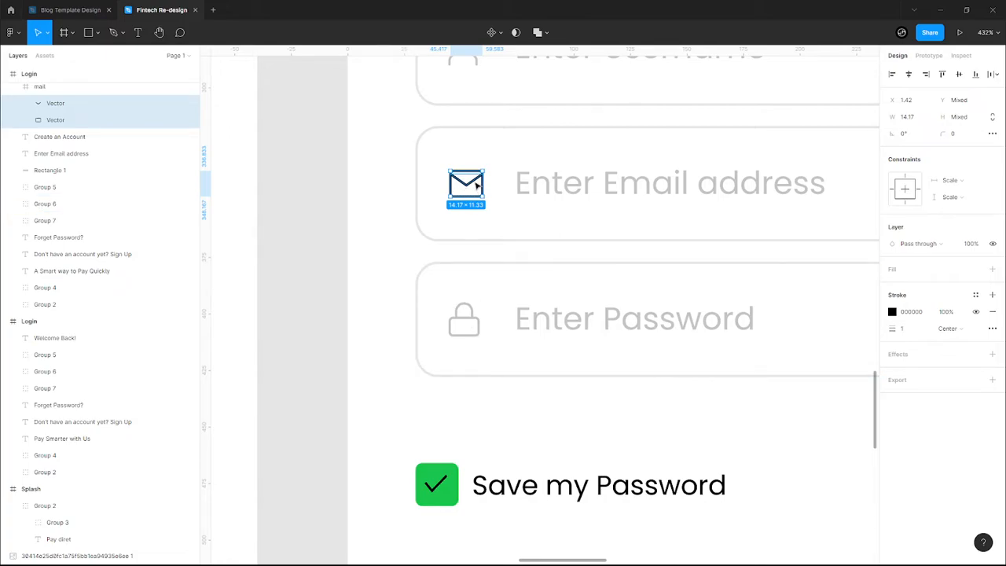
- Colour the email field's mail icon light grey C4C4C4, then select the whole email field
click(373, 233)
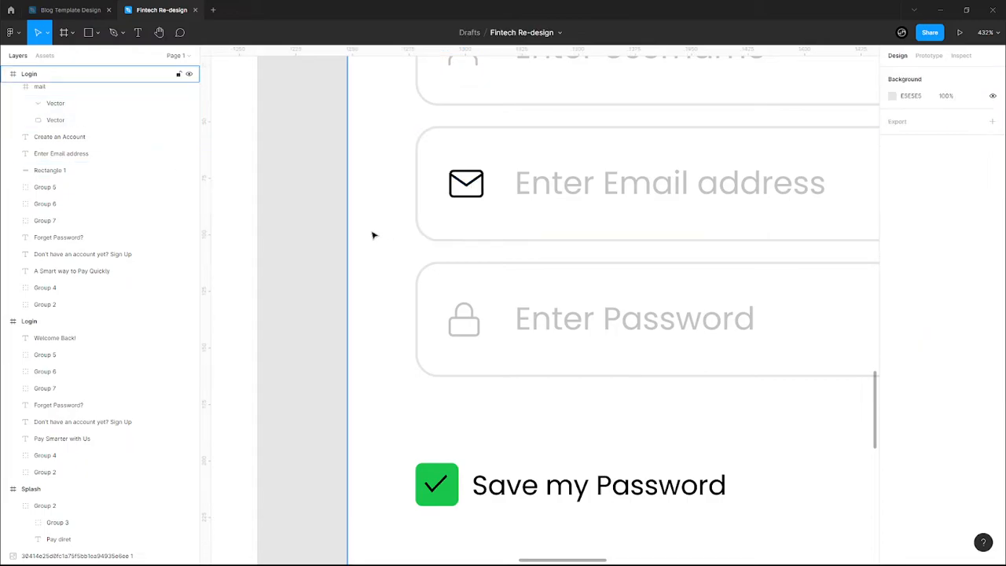
scroll(372, 229, down, 3)
click(440, 209)
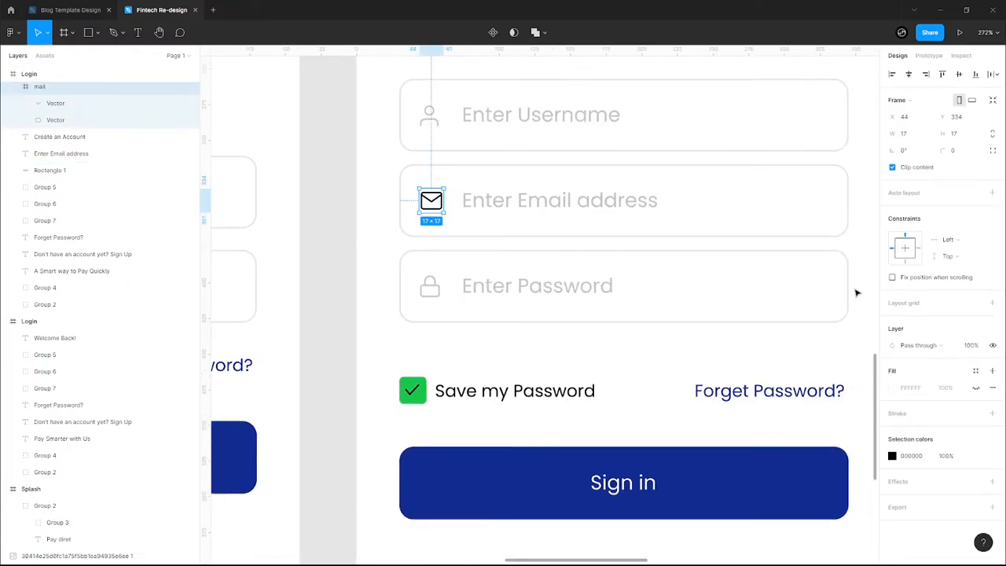
click(893, 455)
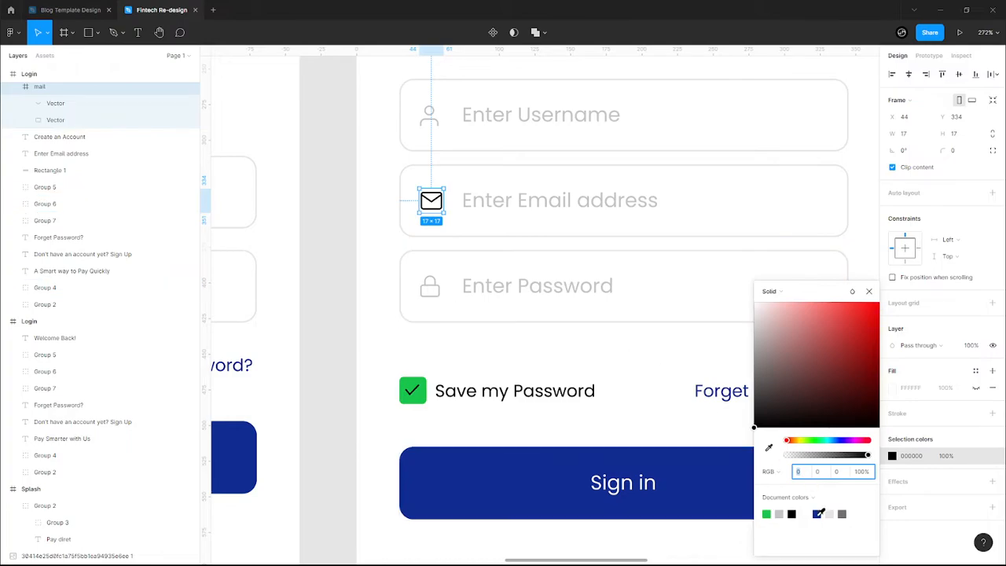
click(778, 514)
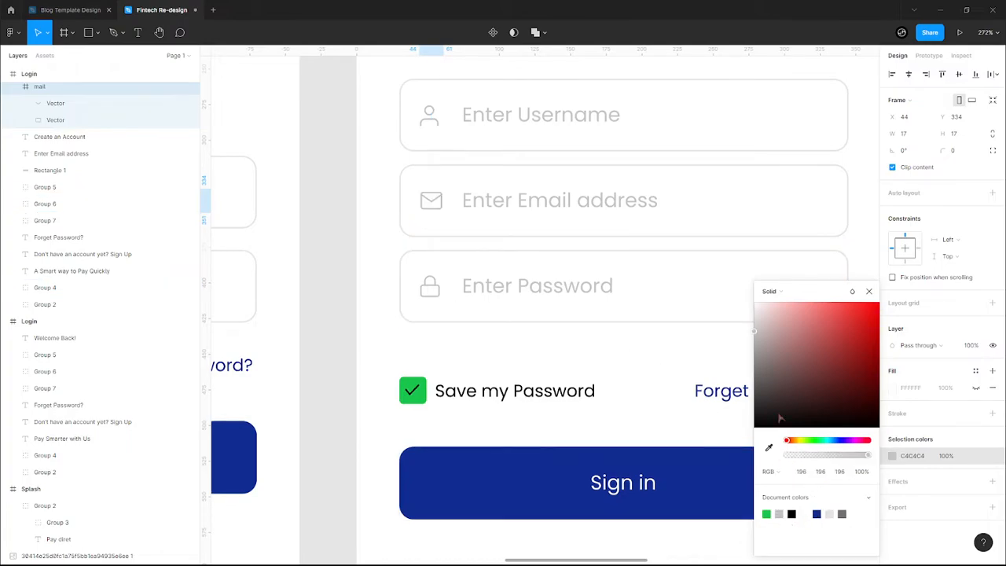
click(868, 291)
click(374, 197)
drag(371, 174, 663, 225)
- Group the email field parts and set 15 spacing between the three input fields
key(ctrl+g)
scroll(663, 223, down, 3)
drag(457, 140, 566, 283)
click(921, 167)
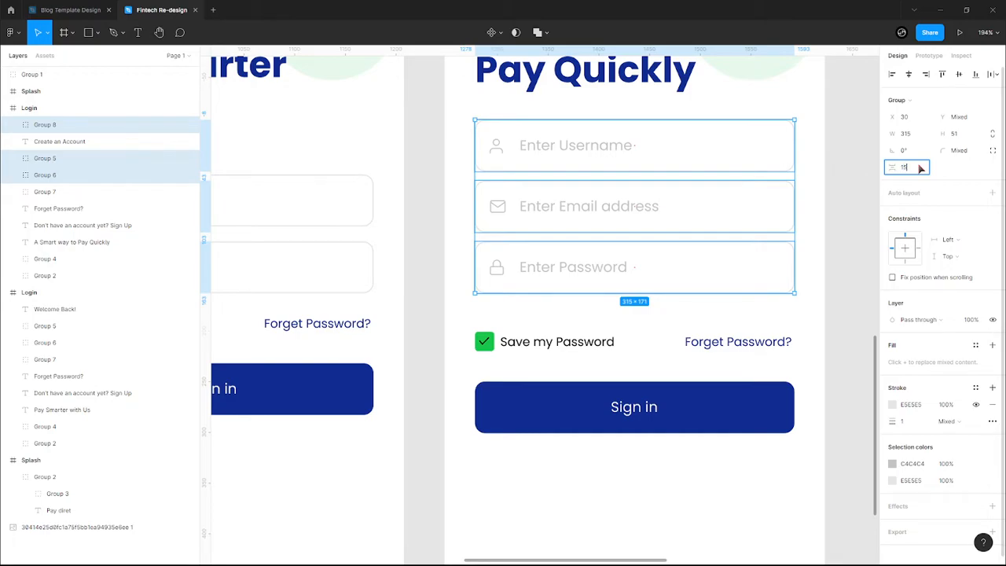
text(15)
key(Return)
- Check the gaps between the username field, password field and Forget Password? text
click(348, 205)
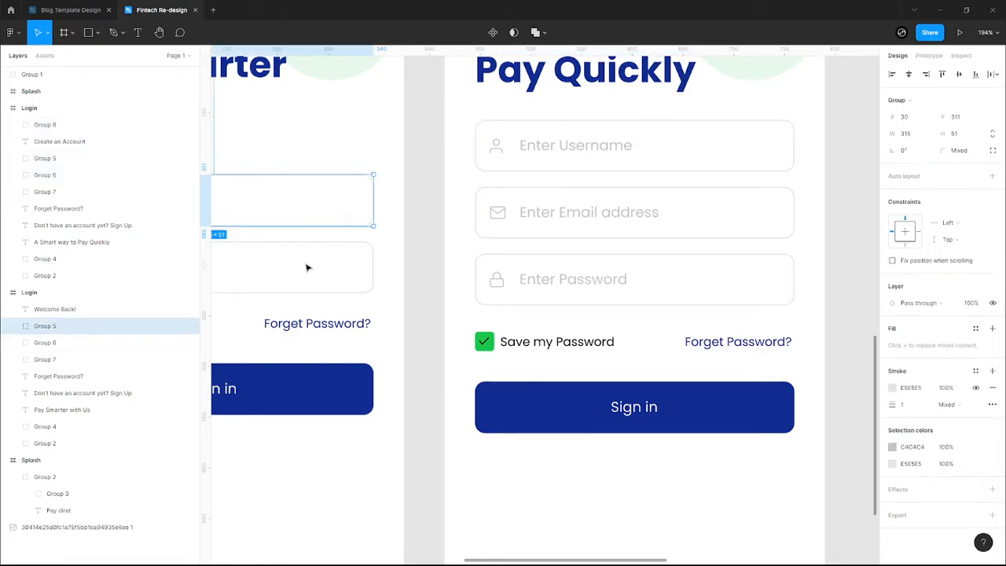
shift+click(372, 257)
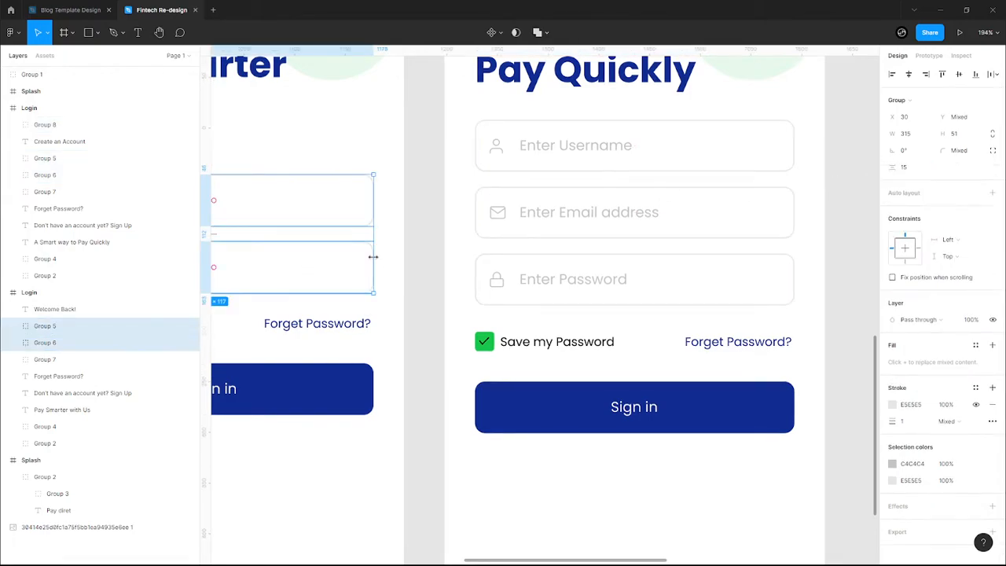
click(452, 265)
scroll(452, 282, down, 2)
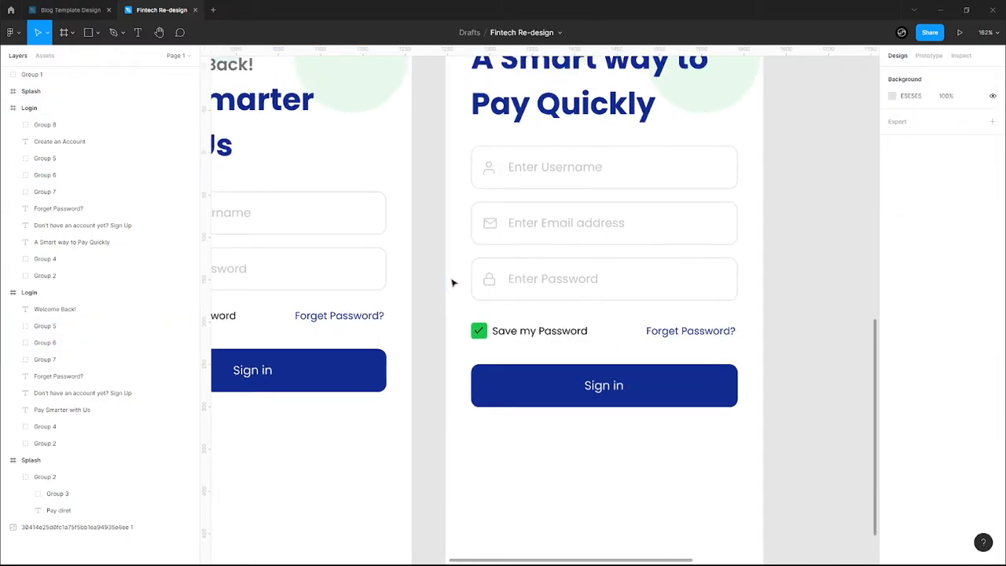
click(352, 315)
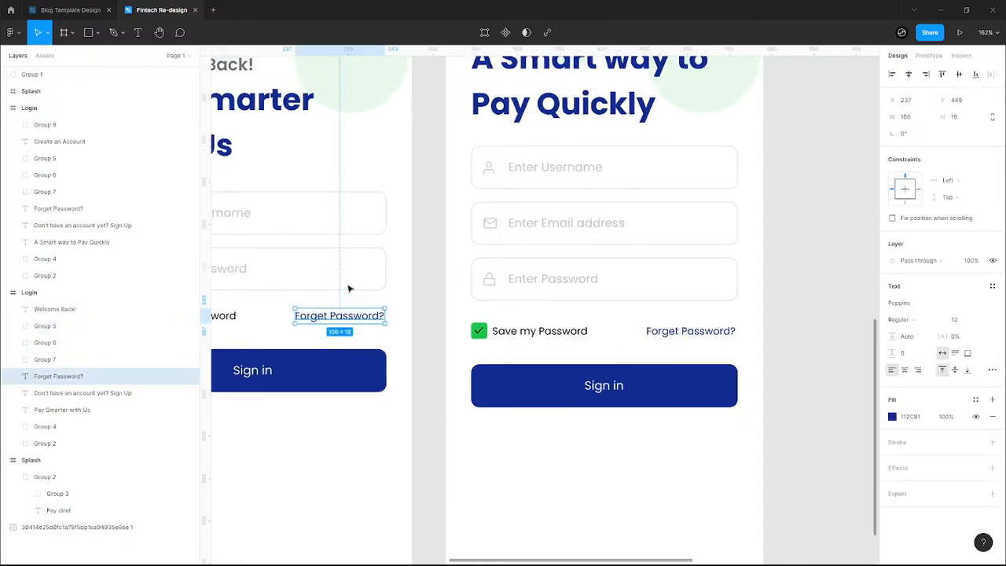
shift+click(351, 289)
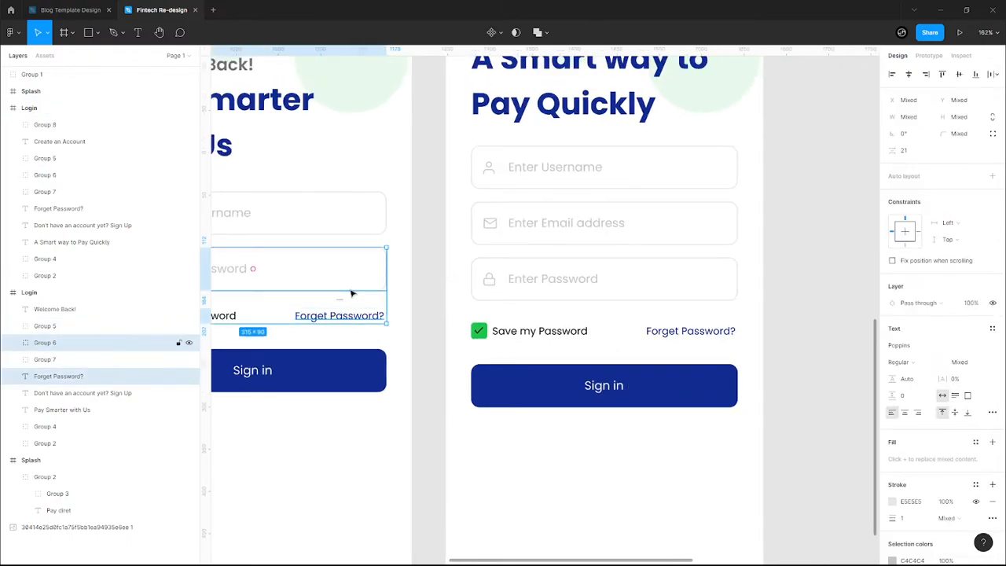
click(463, 318)
- Group the Save my Password row and place it 21 below the password field
drag(466, 319, 724, 355)
key(ctrl+g)
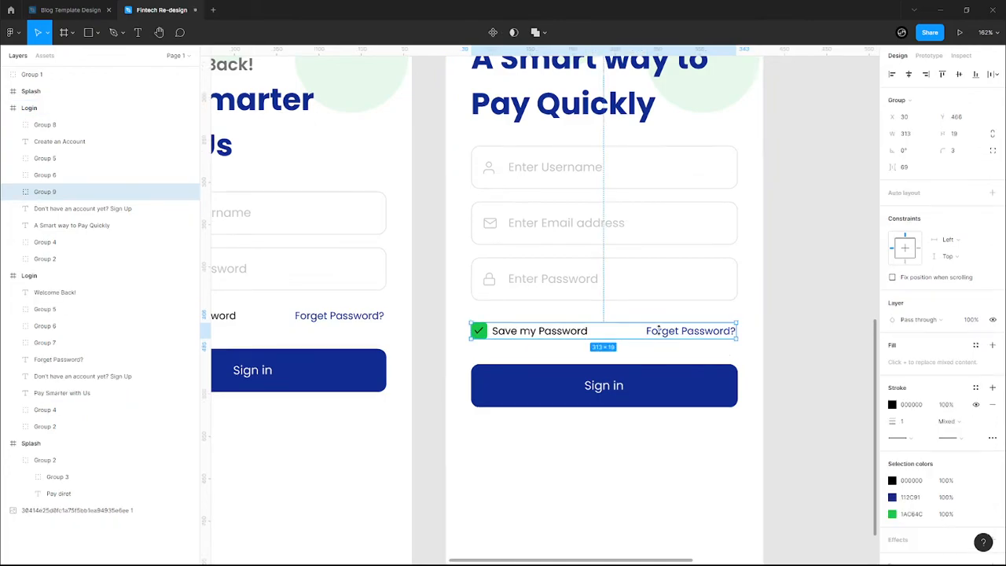
shift+click(628, 296)
click(921, 168)
text(21)
key(Return)
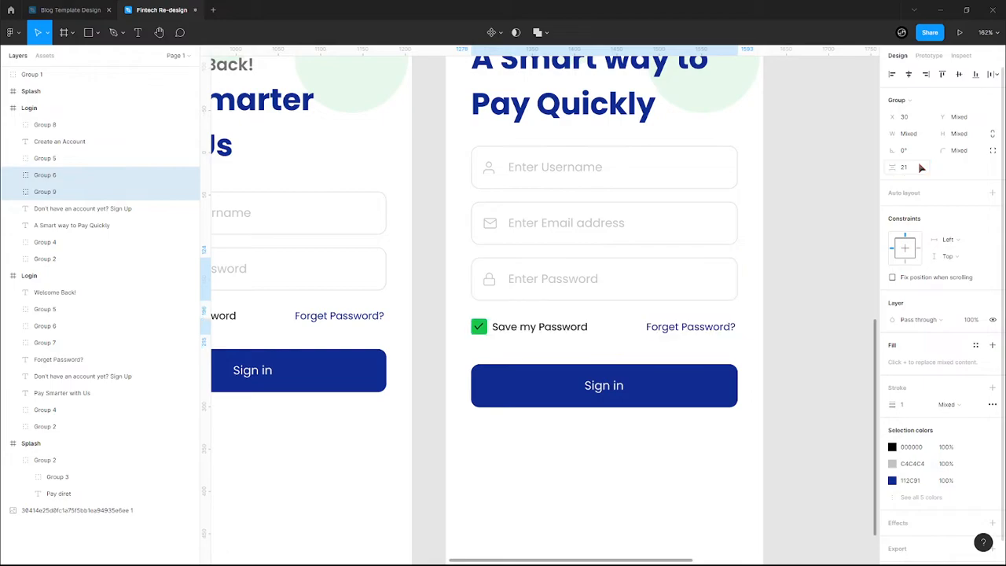
- Set a 30 gap between the Save my Password row and the Sign in button
click(658, 388)
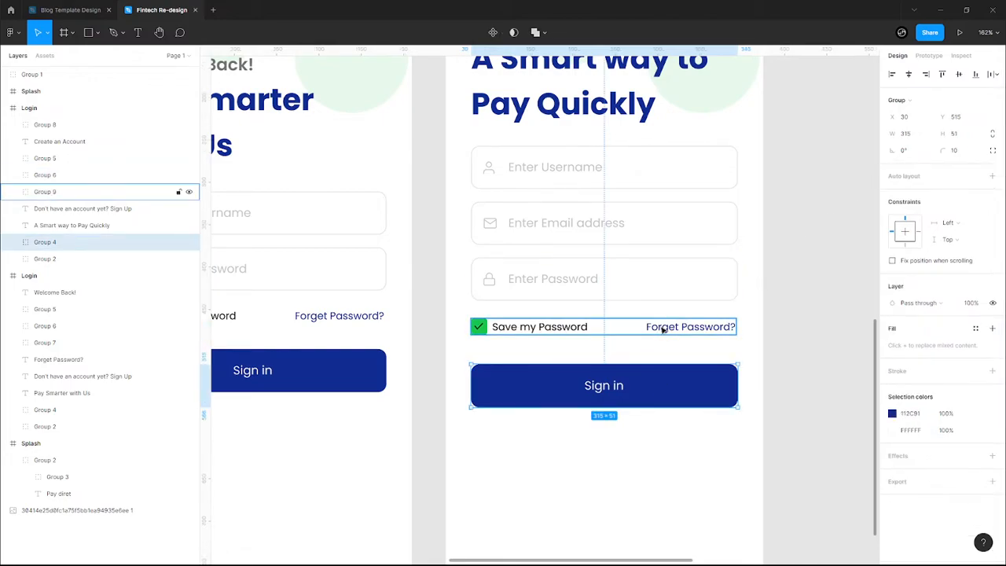
shift+click(662, 330)
click(921, 167)
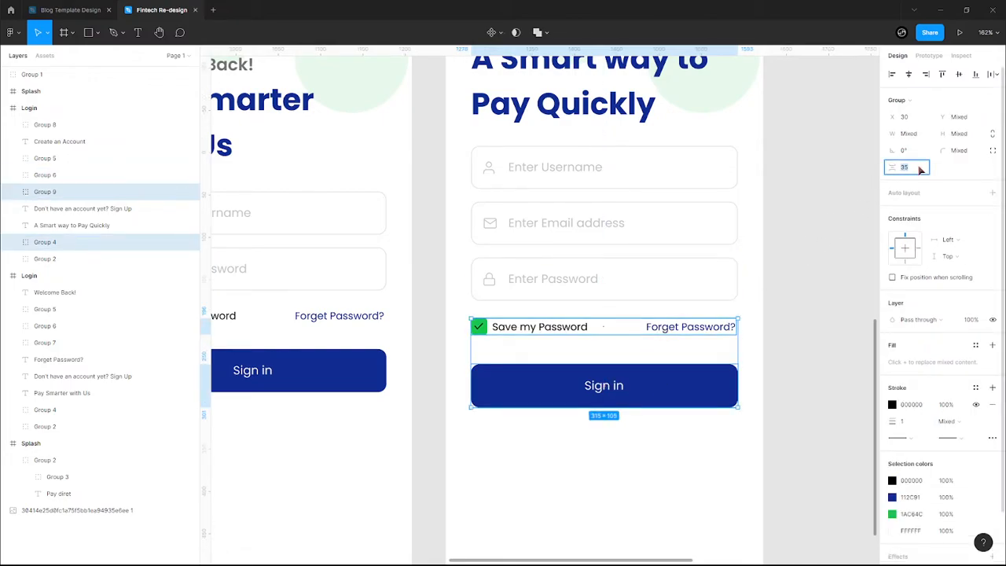
text(30)
key(Return)
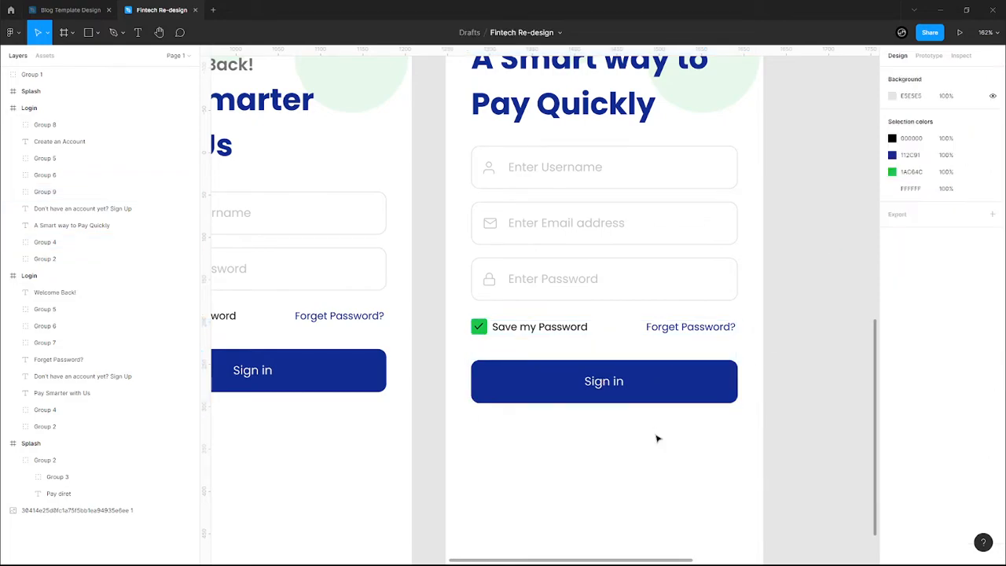
click(658, 438)
scroll(658, 438, down, 5)
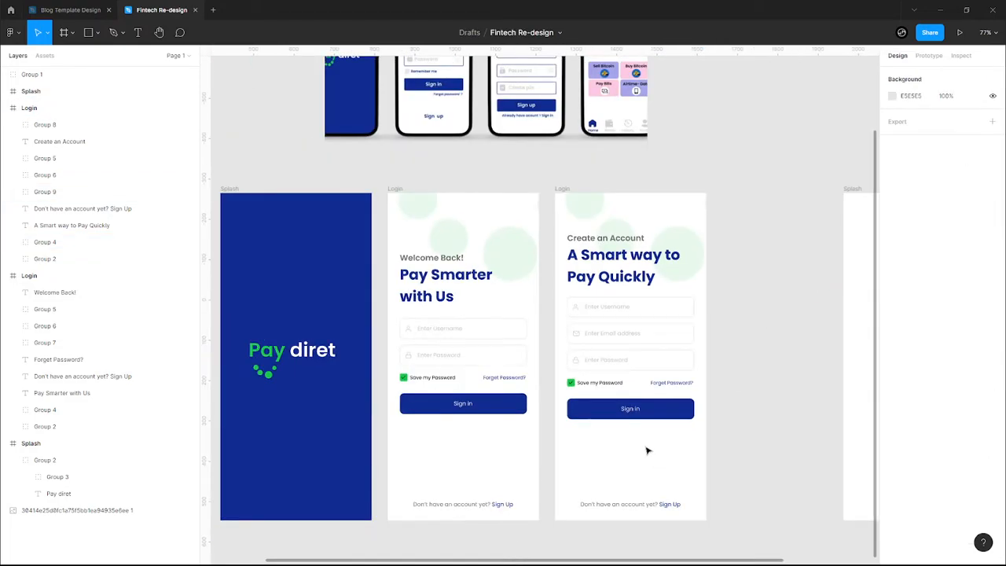
- Replace the footer's 'Don't have an account yet? Sign Up' with 'Already have an account? Sign In'
click(644, 504)
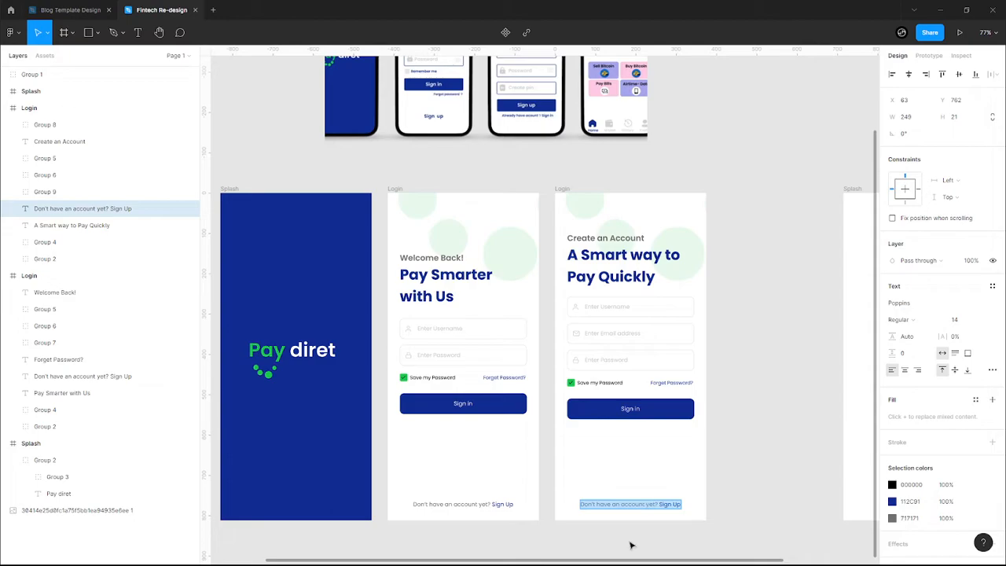
scroll(631, 541, up, 5)
double_click(683, 463)
drag(683, 463, 528, 462)
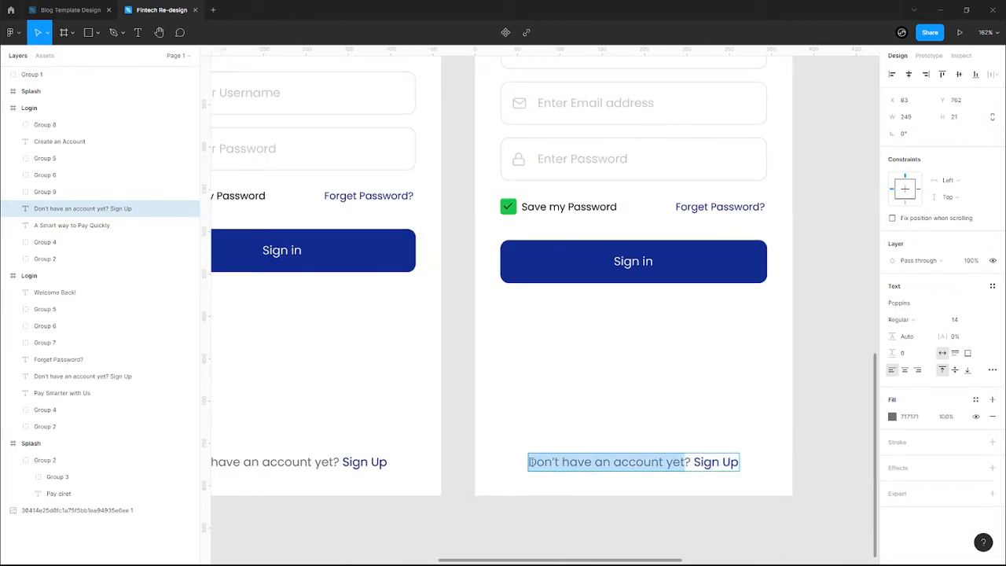
text(Already )
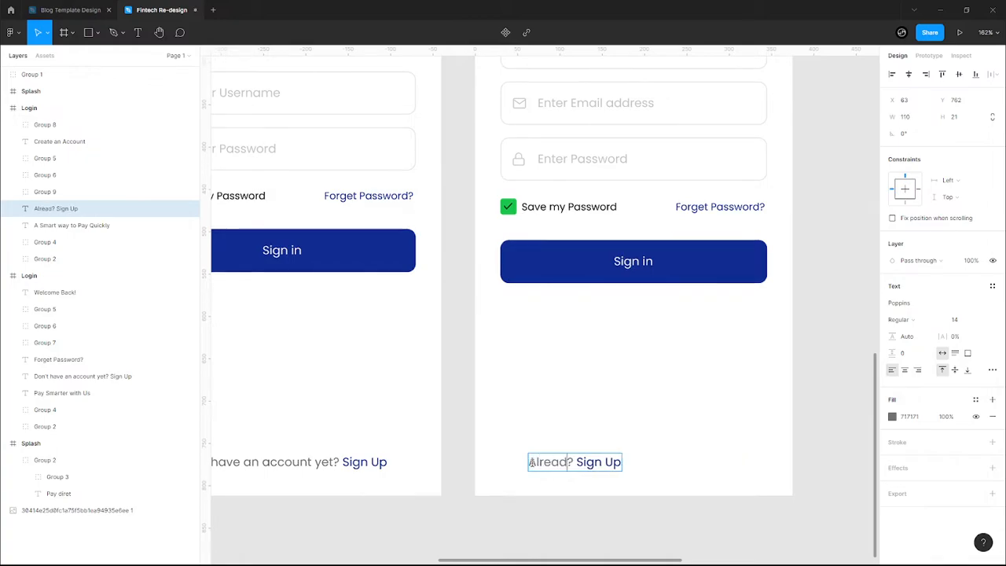
text(have an )
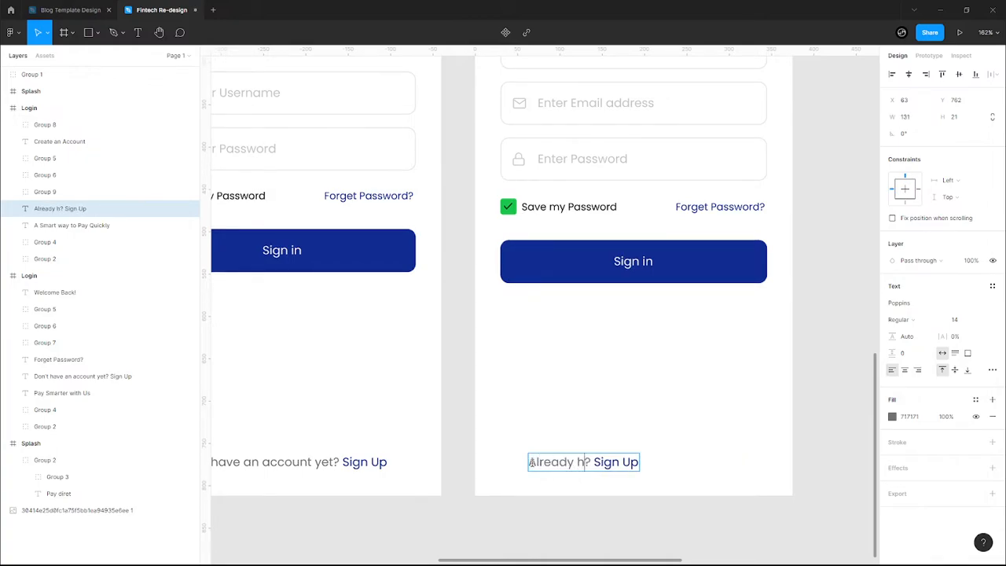
text(accou)
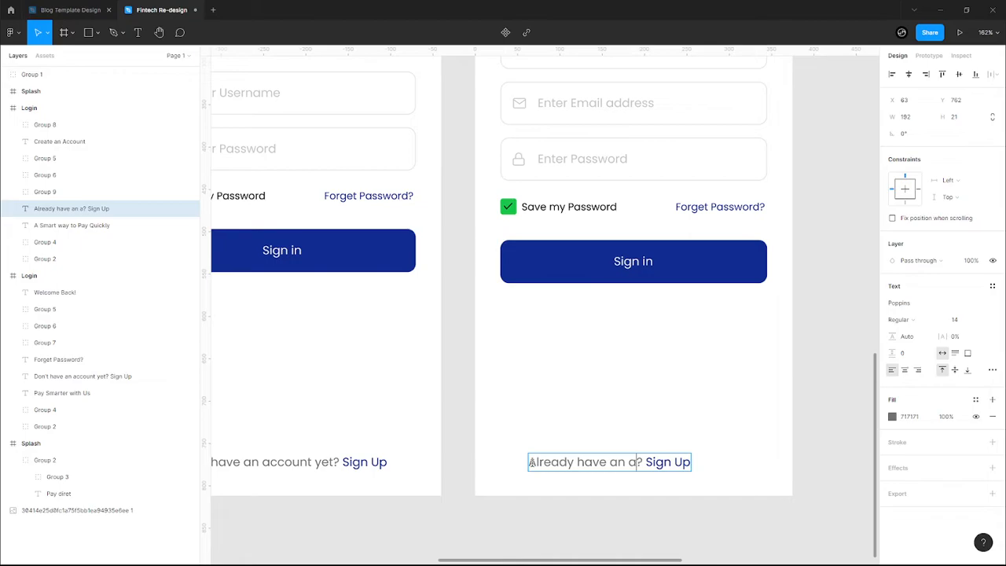
text(nt)
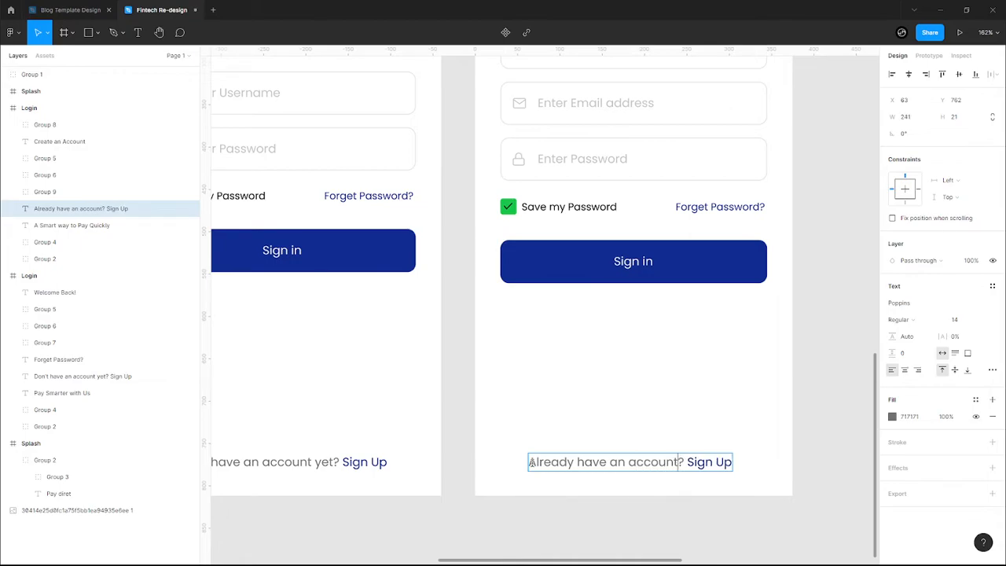
drag(686, 462, 731, 462)
text(Sign In)
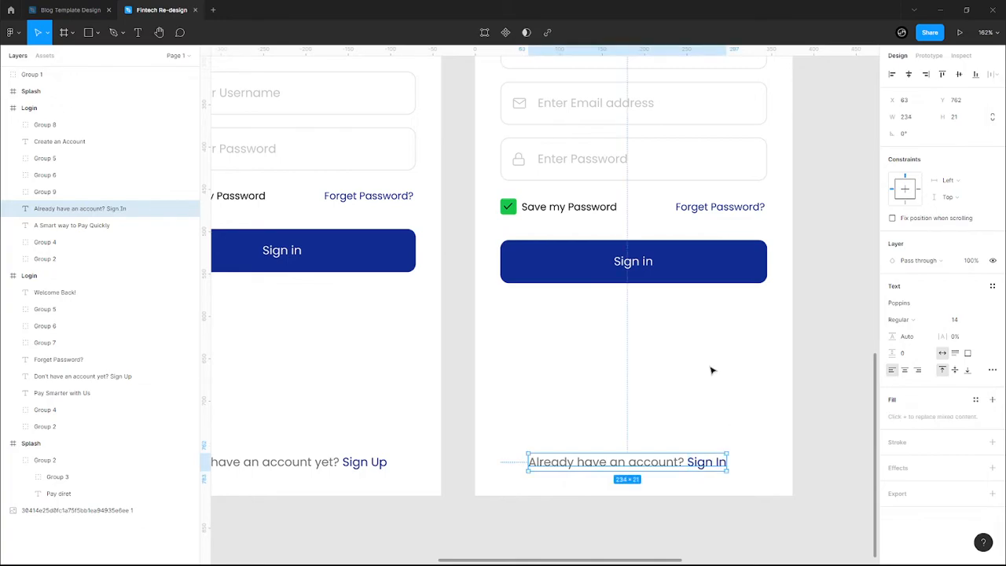
click(712, 370)
ctrl+scroll(712, 370, down, 5)
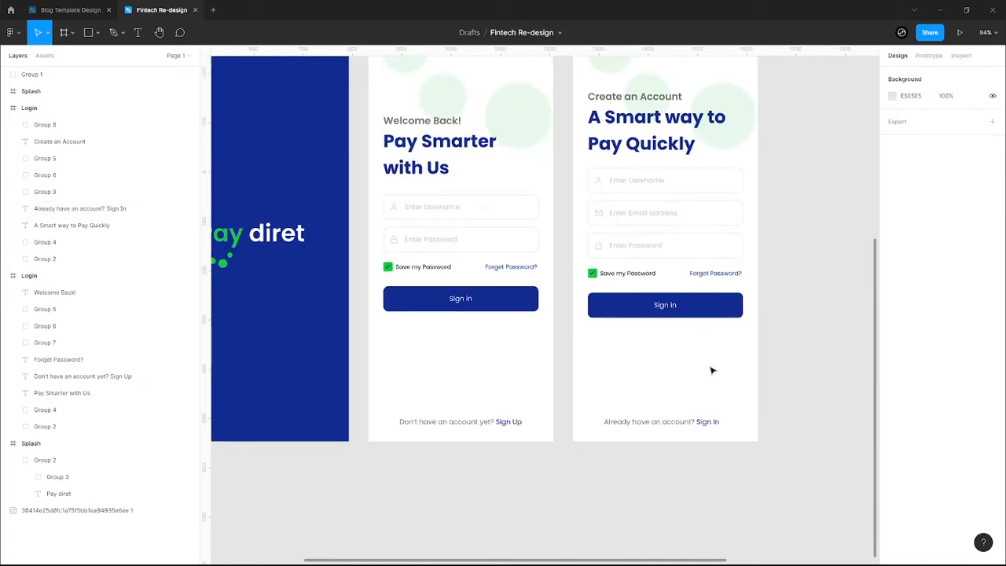
ctrl+scroll(712, 370, down, 2)
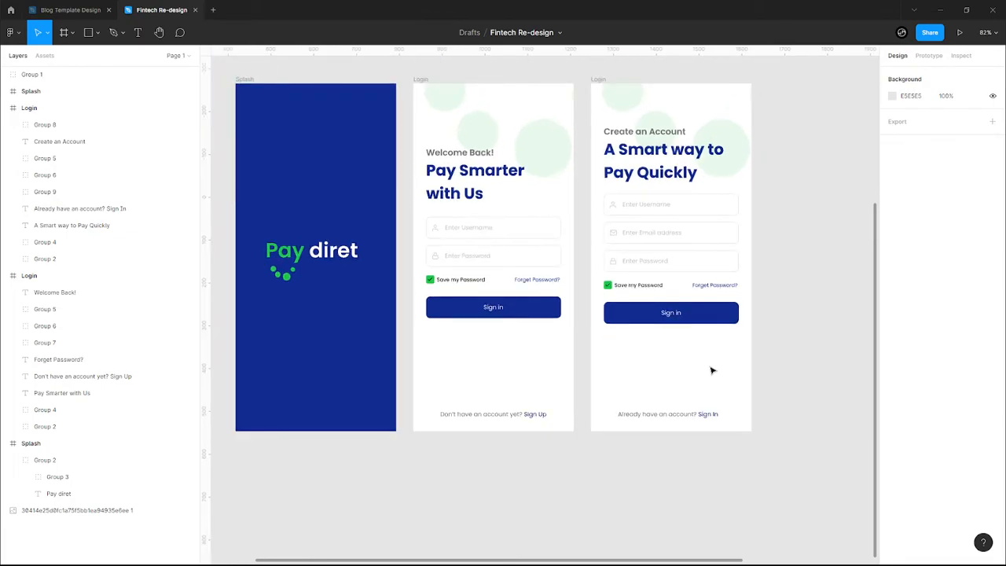
click(719, 291)
scroll(719, 290, up, 3)
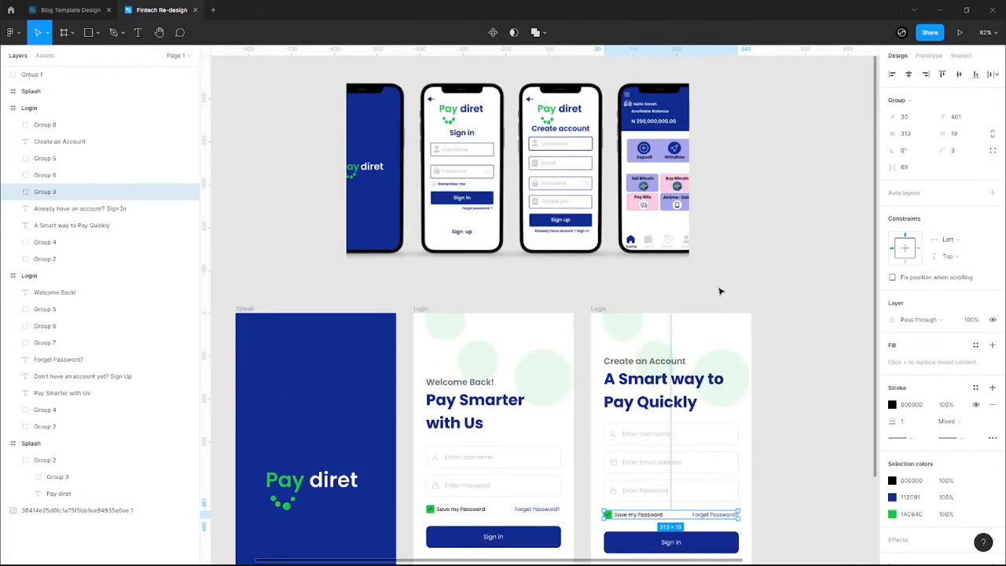
scroll(719, 291, down, 4)
key(Escape)
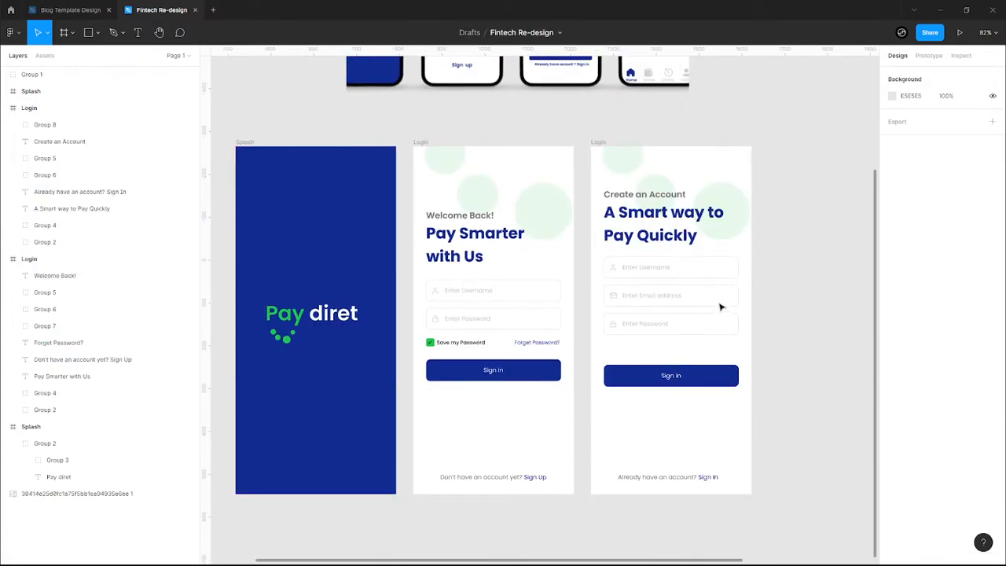
scroll(713, 370, up, 5)
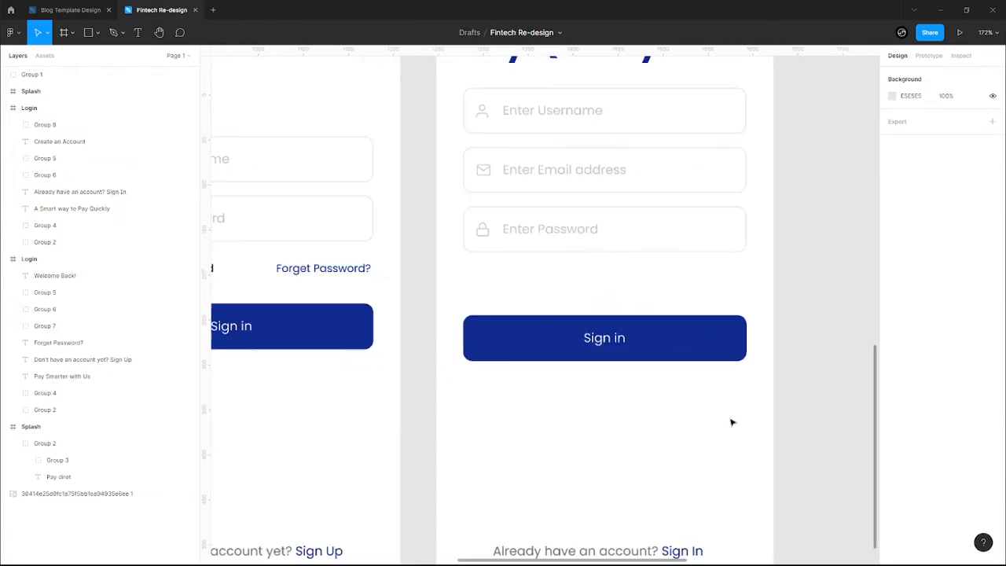
key(t)
click(483, 312)
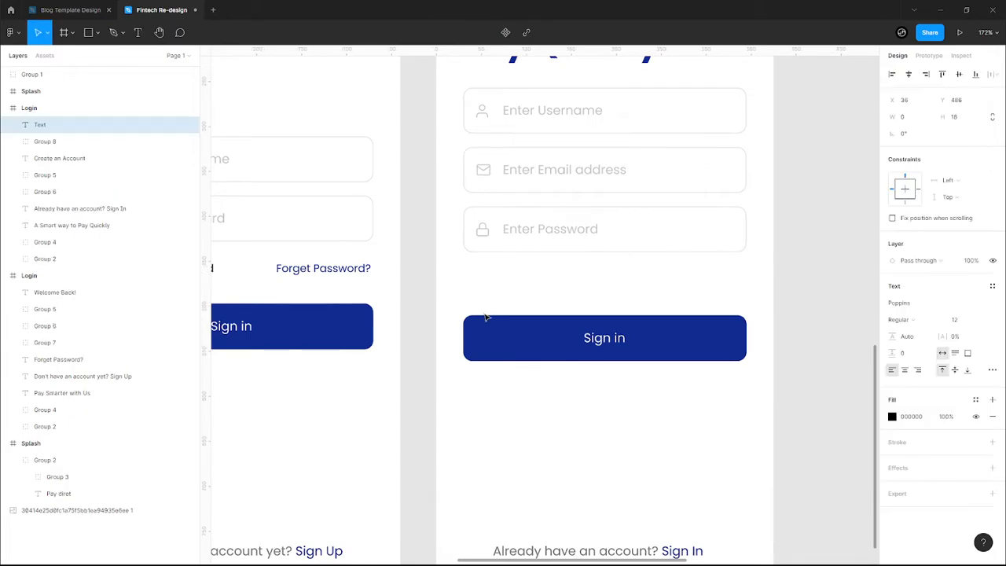
key(Escape)
key(ctrl+v)
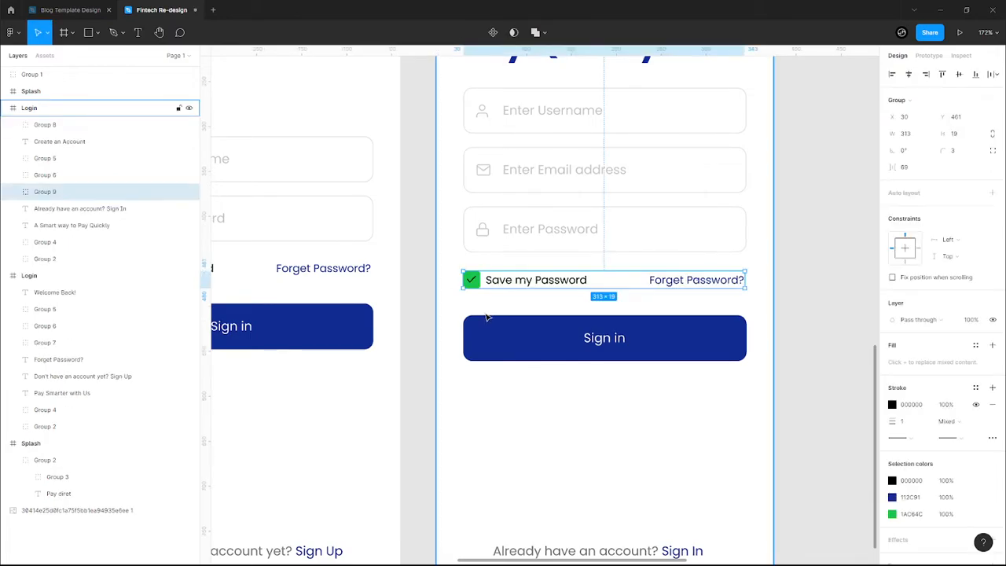
click(614, 300)
- Retype the Create an Account checkbox label from Save my Password to 'I accept the terms & conditions'
double_click(671, 283)
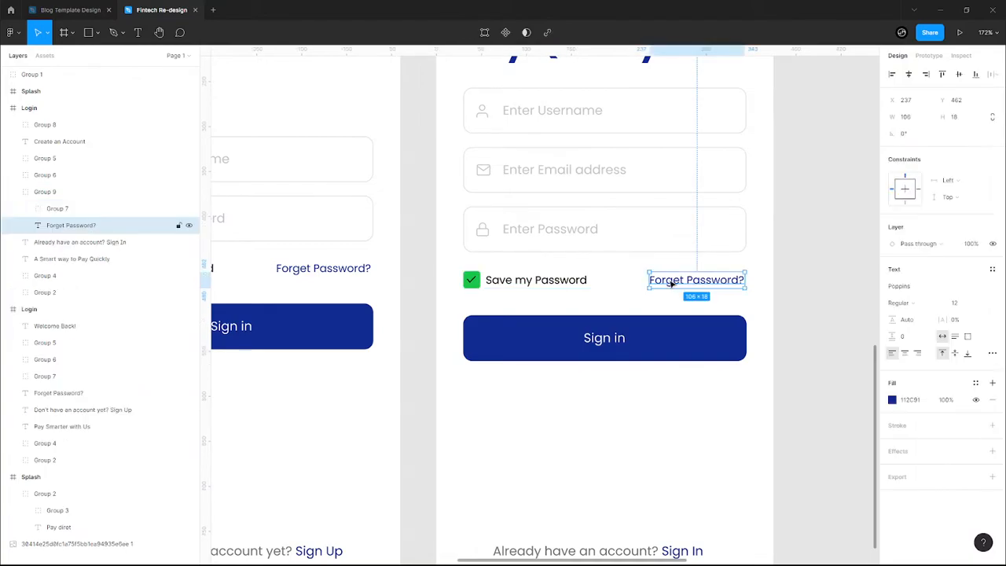
double_click(564, 282)
double_click(564, 282)
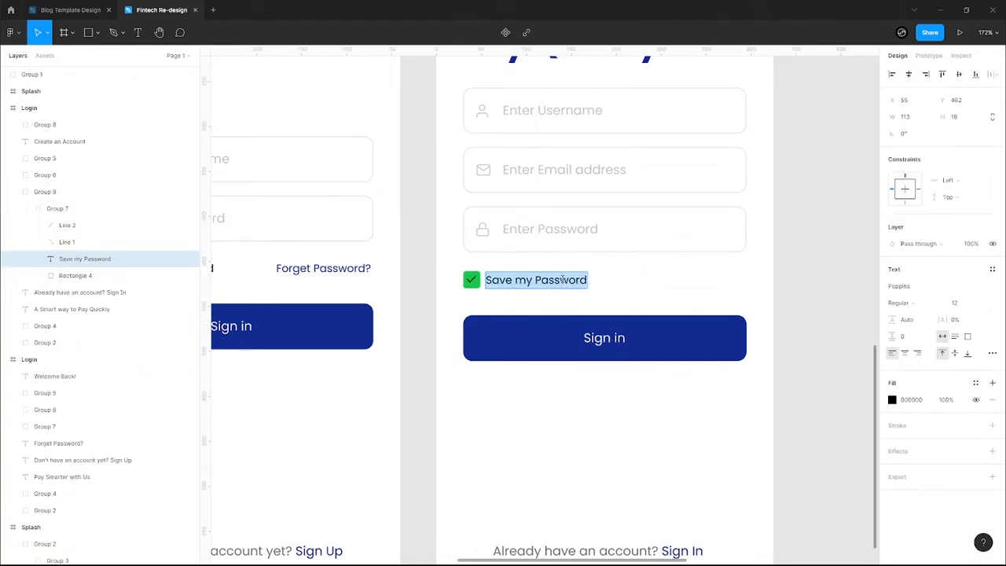
text(I acc)
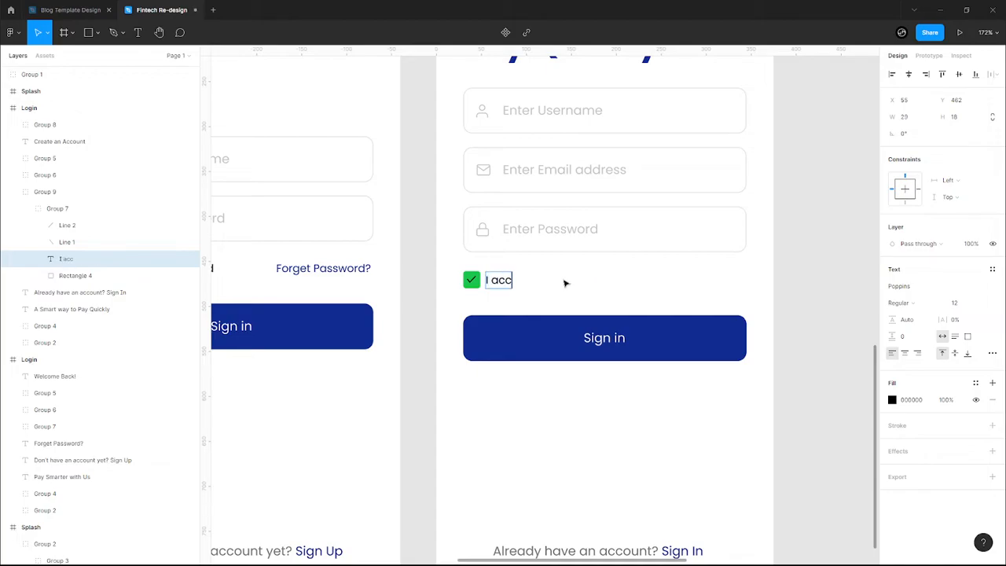
text(ept the terms &)
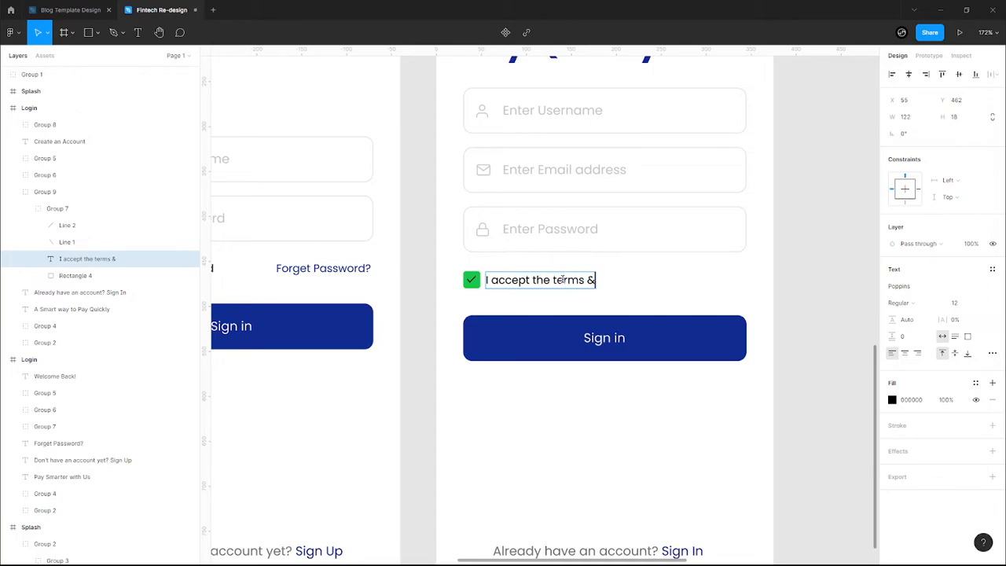
text( conditions)
key(Escape)
click(447, 301)
ctrl+scroll(447, 300, down, 5)
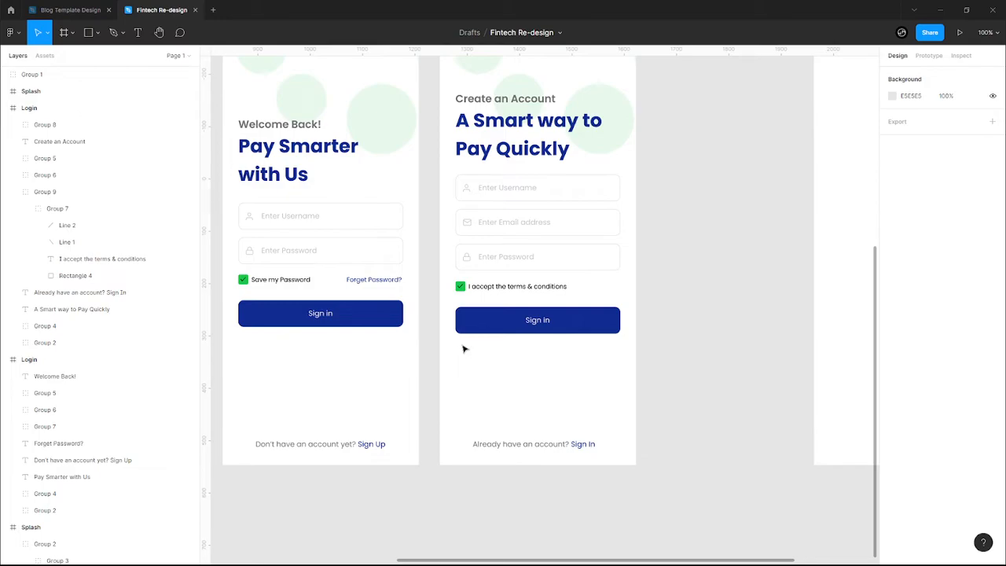
- Select the Save my Password and terms & conditions labels and fill both grey 717171
click(497, 288)
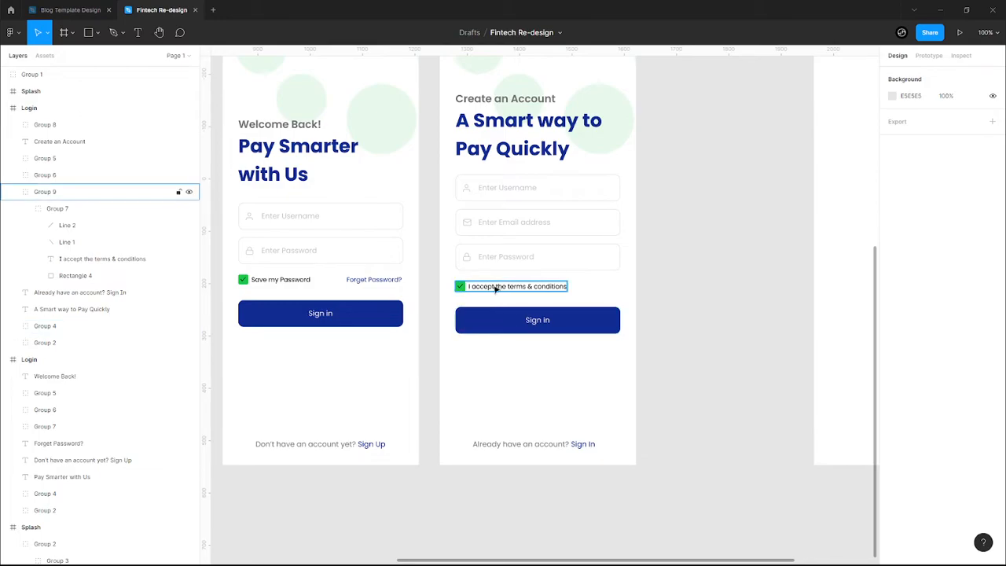
click(515, 391)
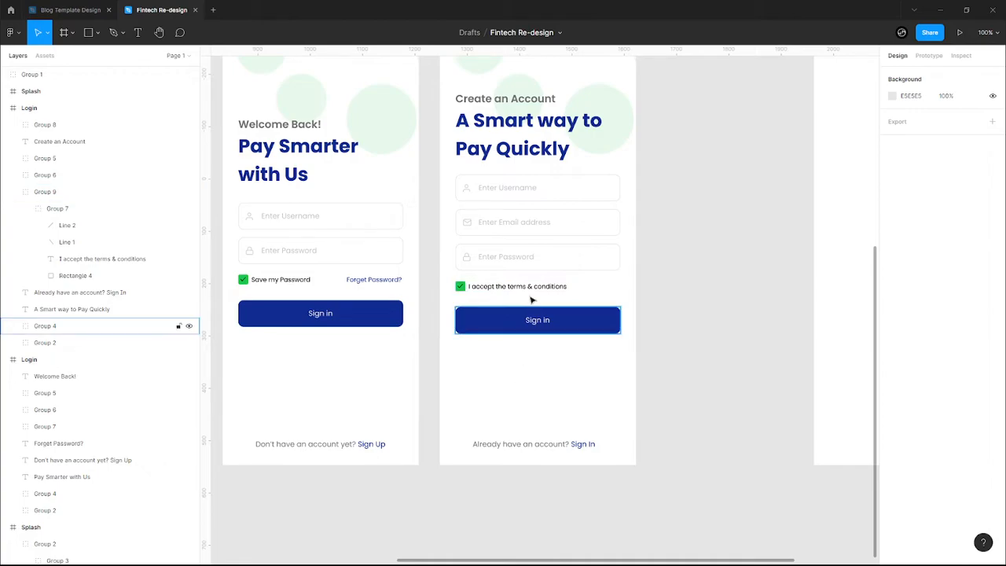
double_click(273, 281)
click(499, 289)
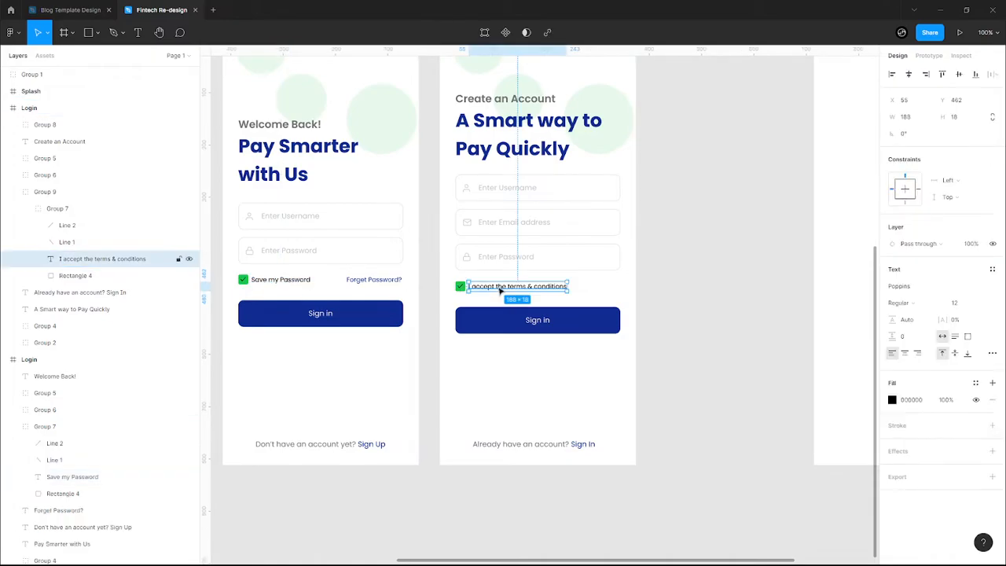
shift+click(275, 284)
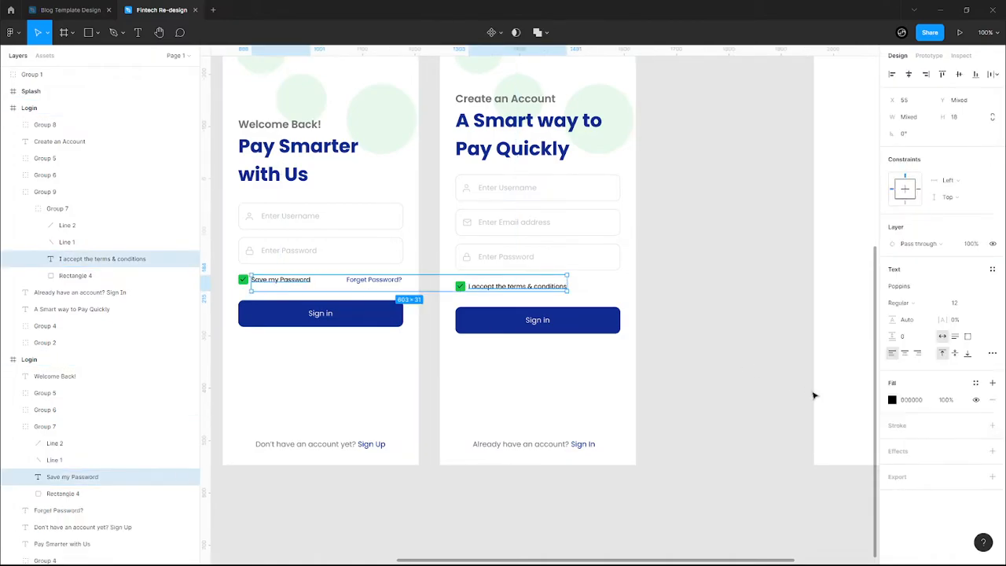
click(893, 400)
click(842, 514)
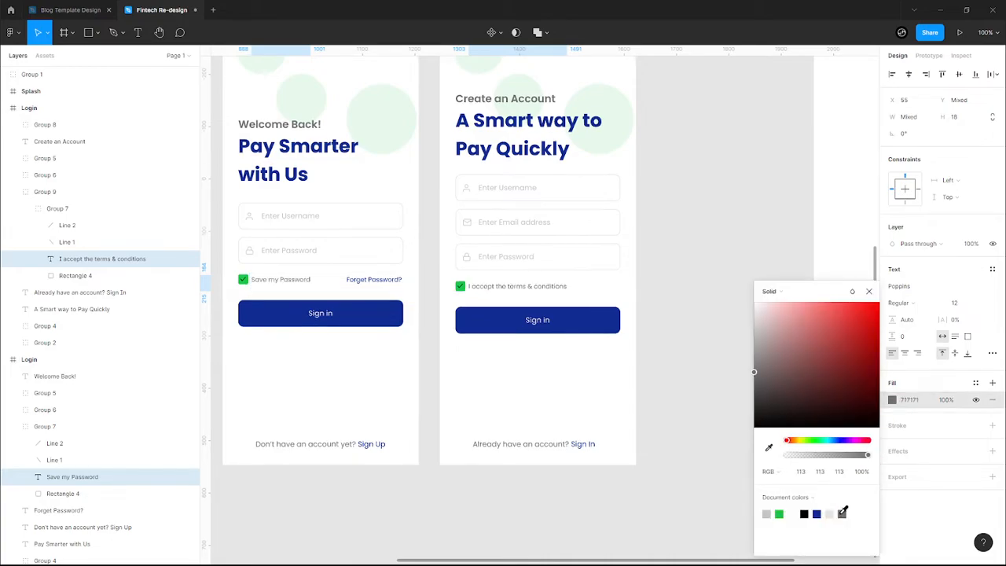
click(552, 378)
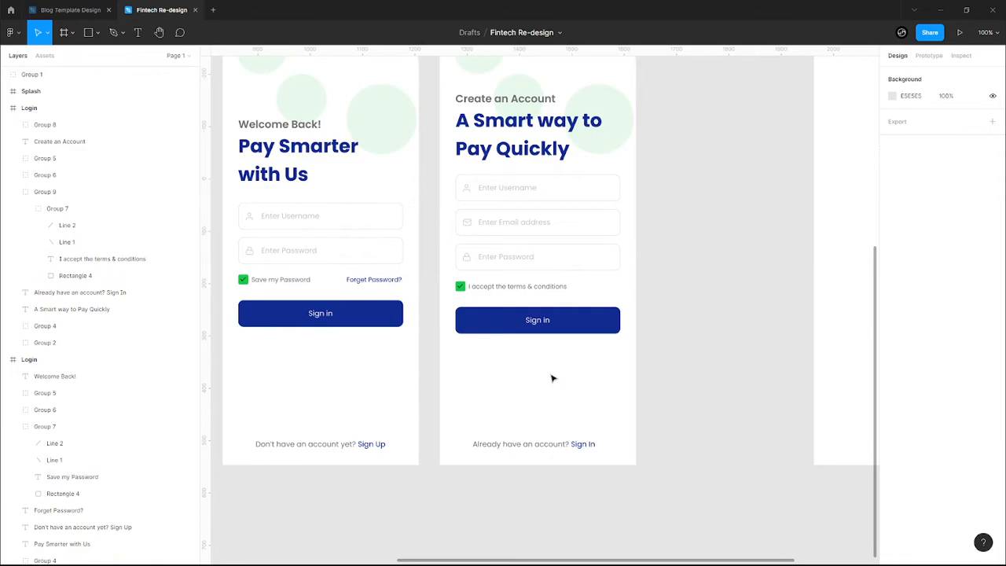
scroll(552, 378, down, 3)
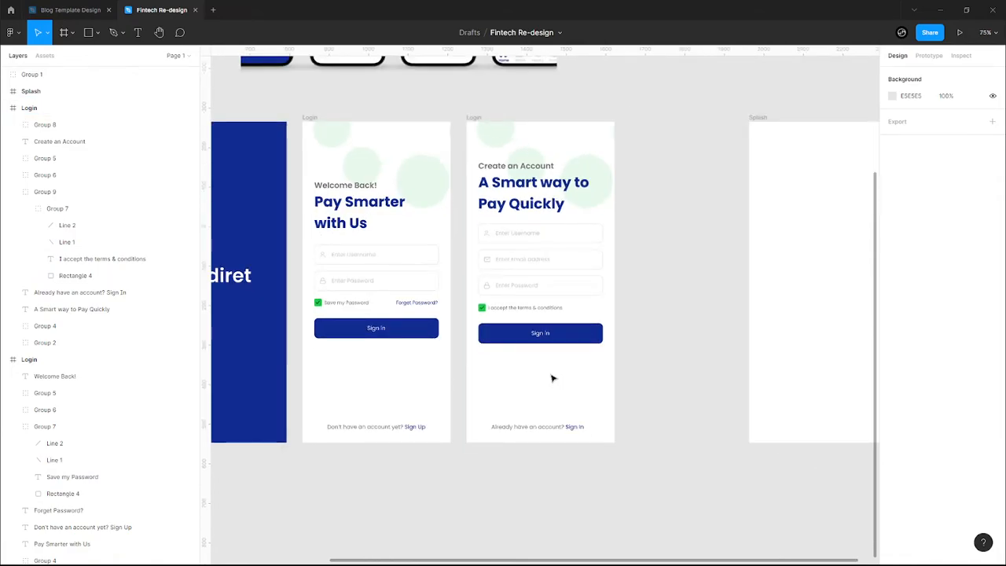
- Delete the two checkmark strokes from the terms & conditions checkbox
scroll(482, 308, up, 6)
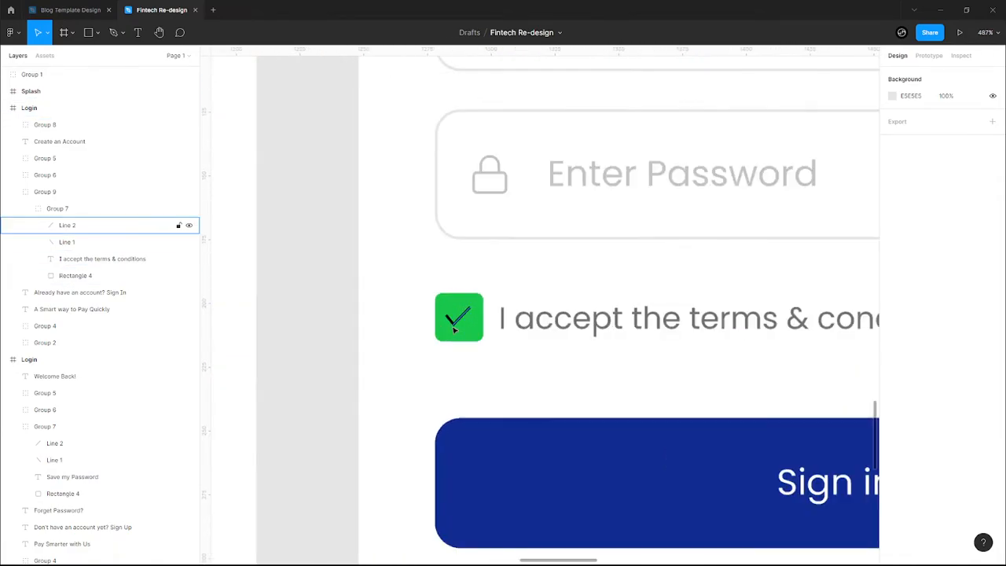
ctrl+click(456, 327)
scroll(456, 325, up, 8)
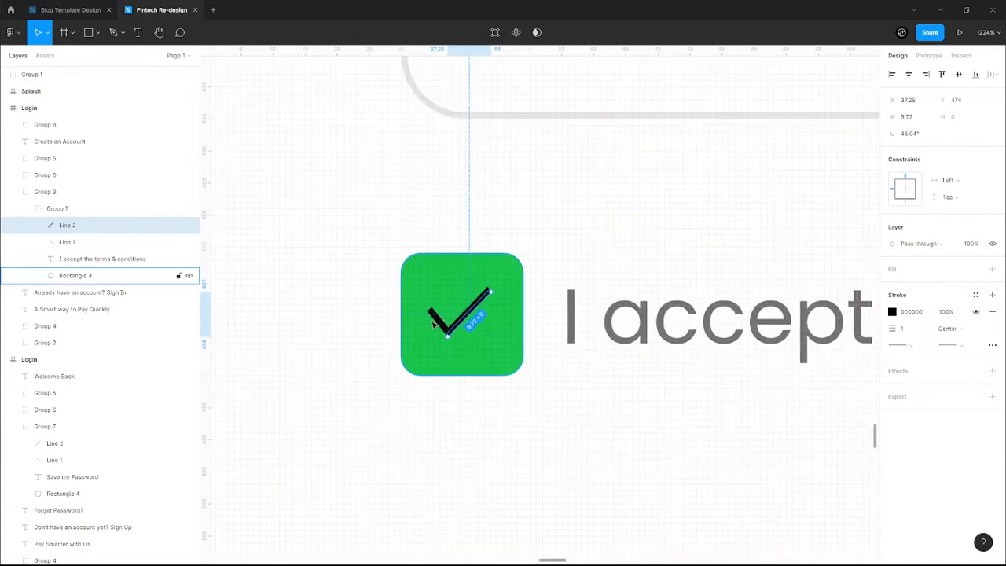
shift+click(437, 324)
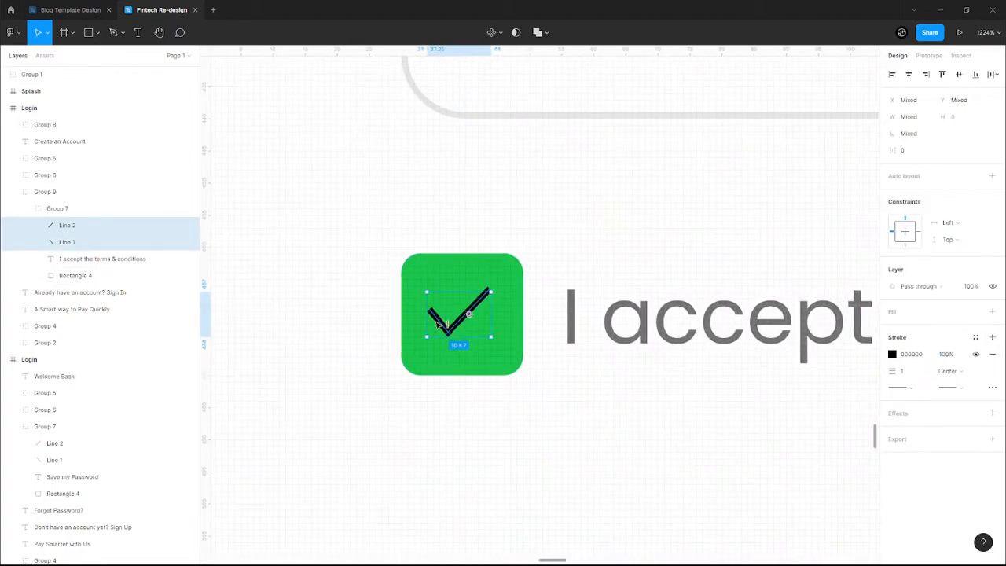
key(Delete)
- Hide the checkbox rectangle's green fill and give it a grey 717171 outline
ctrl+click(465, 325)
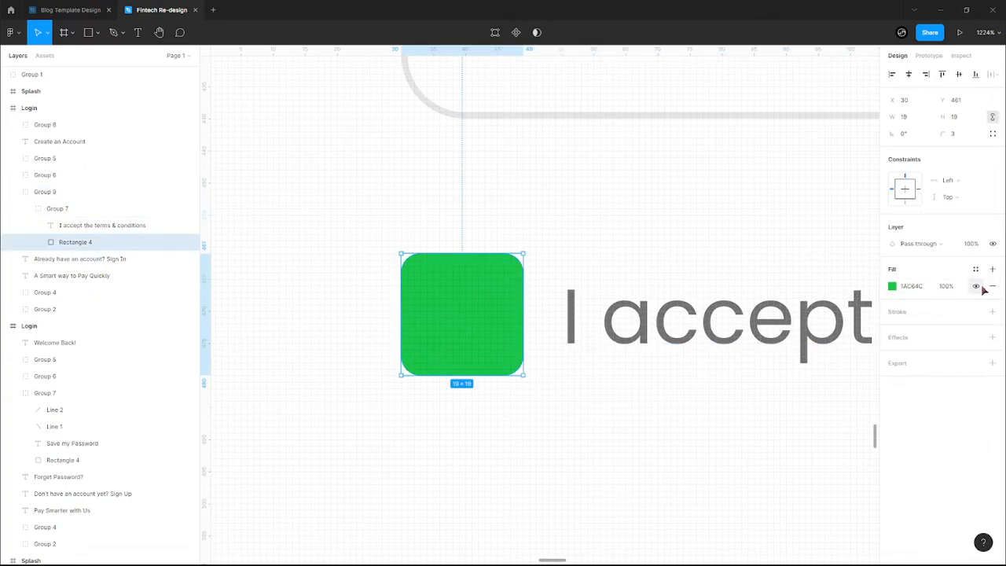
click(976, 287)
click(993, 312)
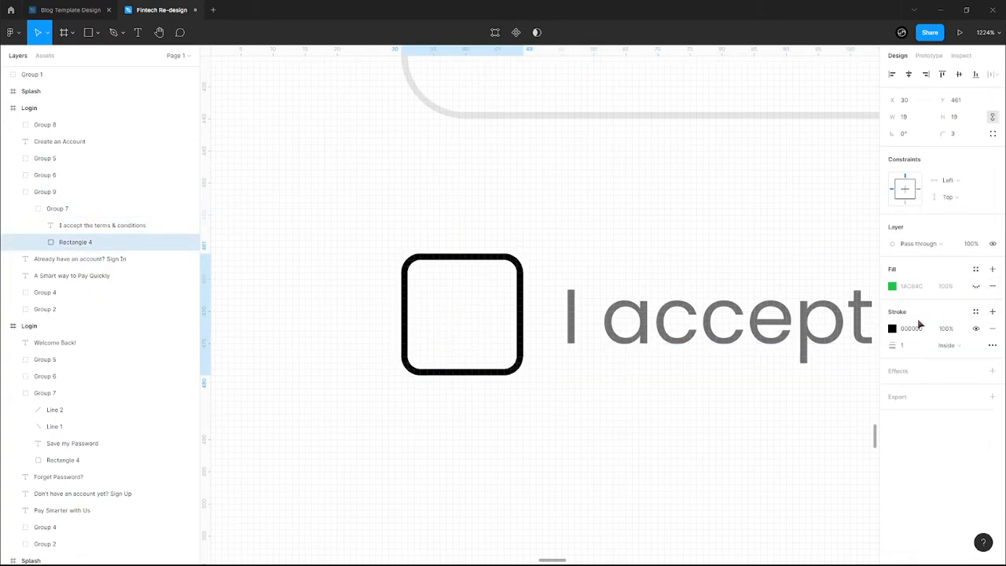
click(892, 328)
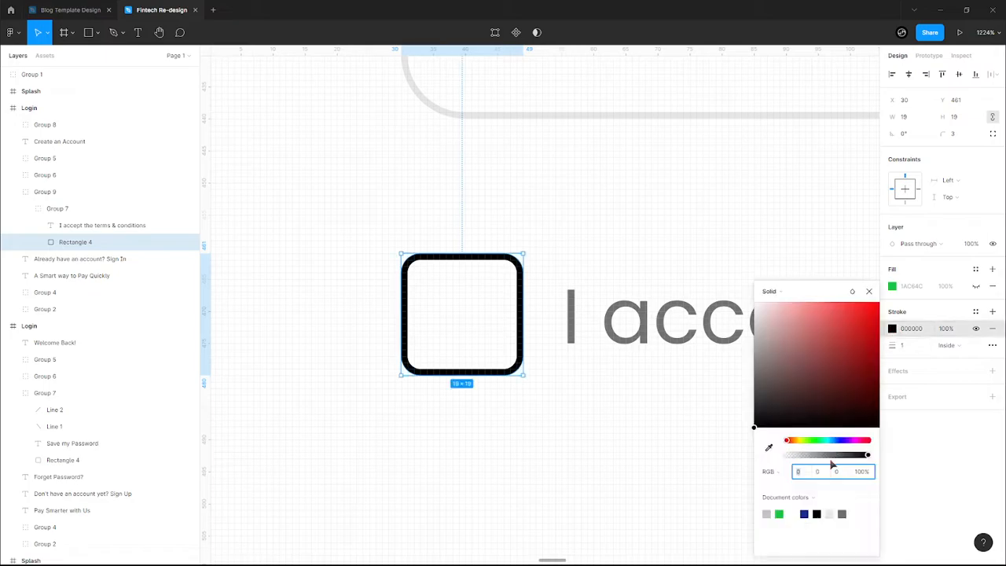
click(842, 513)
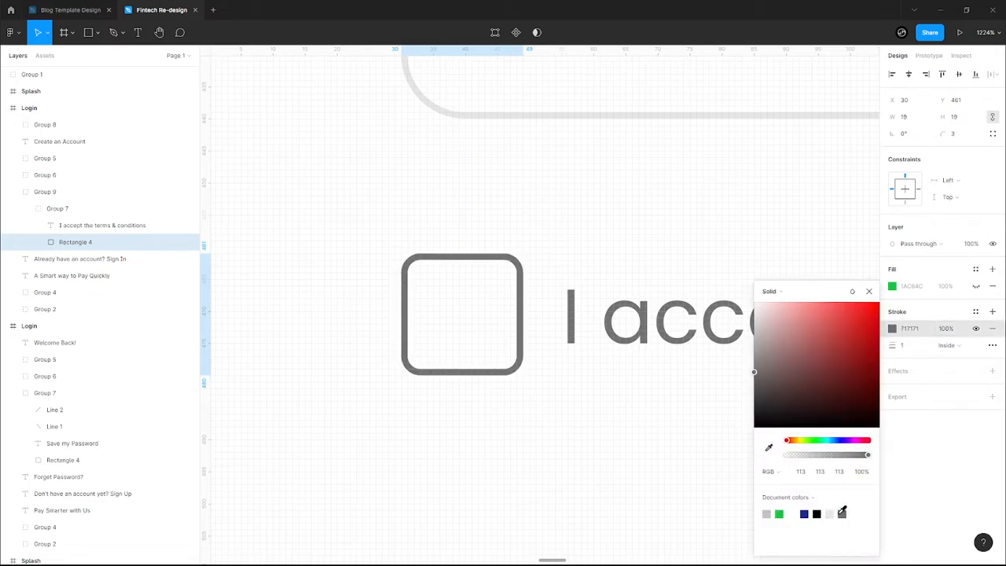
click(868, 291)
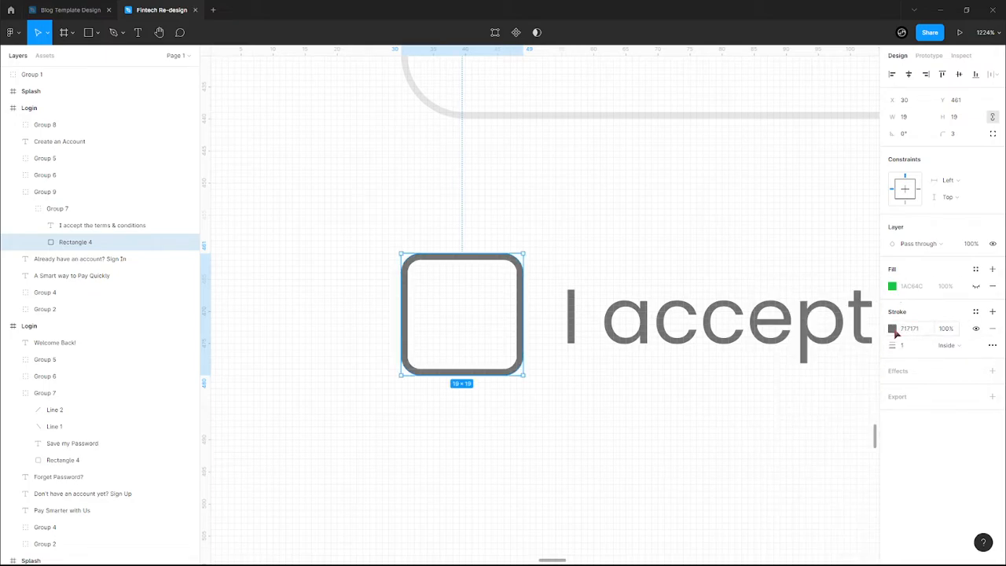
click(636, 445)
- Change the checkbox outline colour to light grey E5E5E5
scroll(636, 445, down, 8)
scroll(636, 447, down, 5)
scroll(636, 447, down, 3)
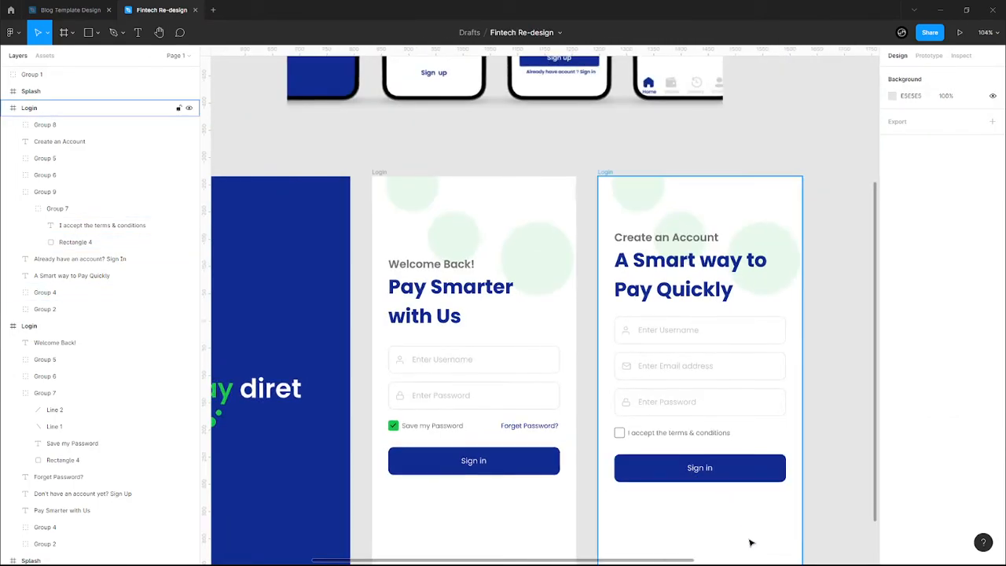
scroll(750, 542, up, 5)
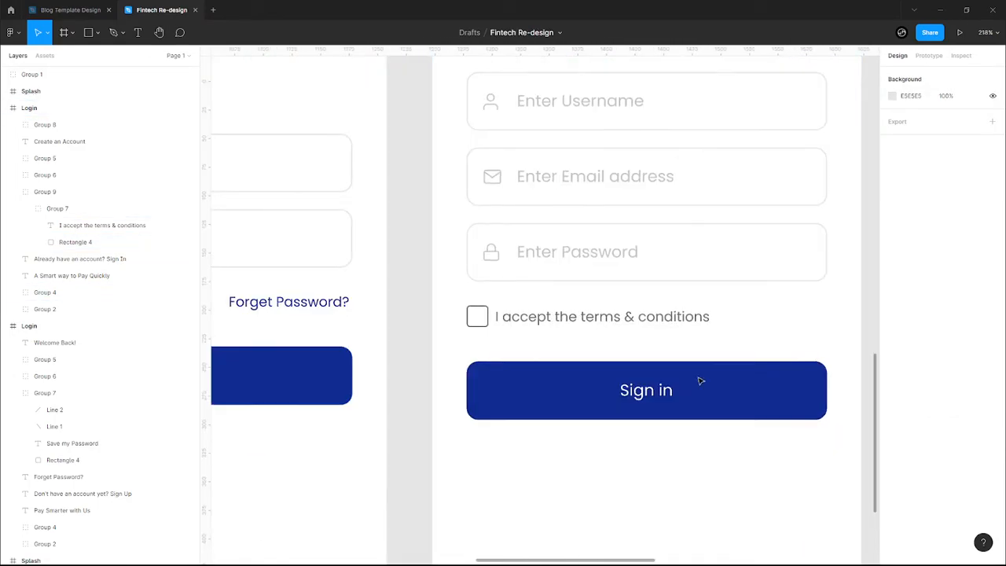
click(483, 325)
click(893, 328)
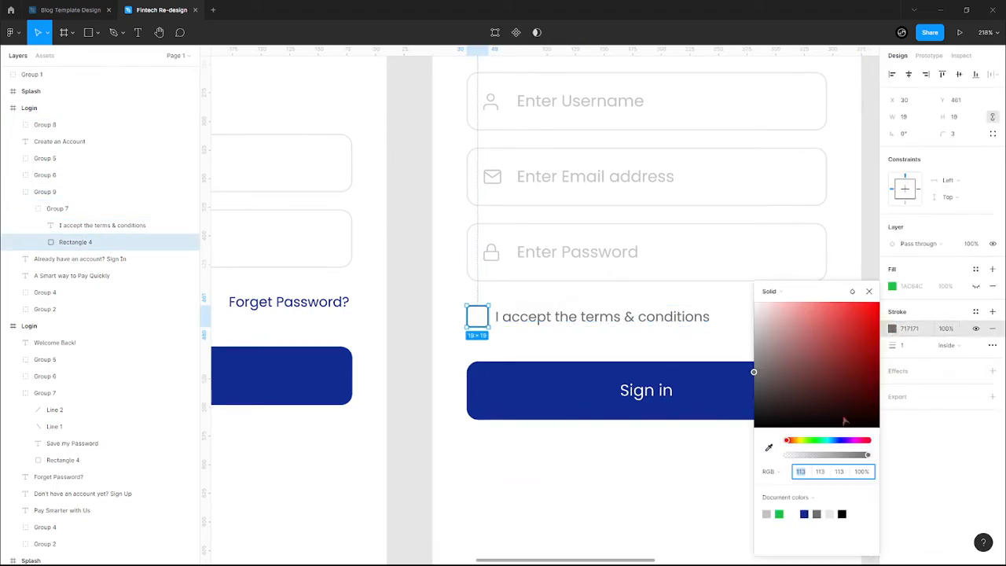
click(769, 511)
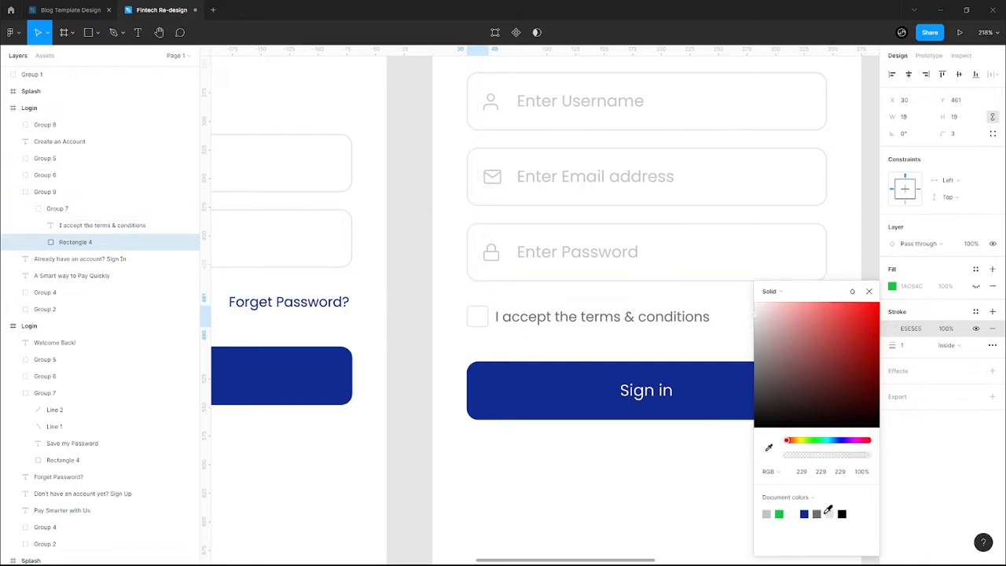
click(484, 466)
scroll(483, 467, down, 5)
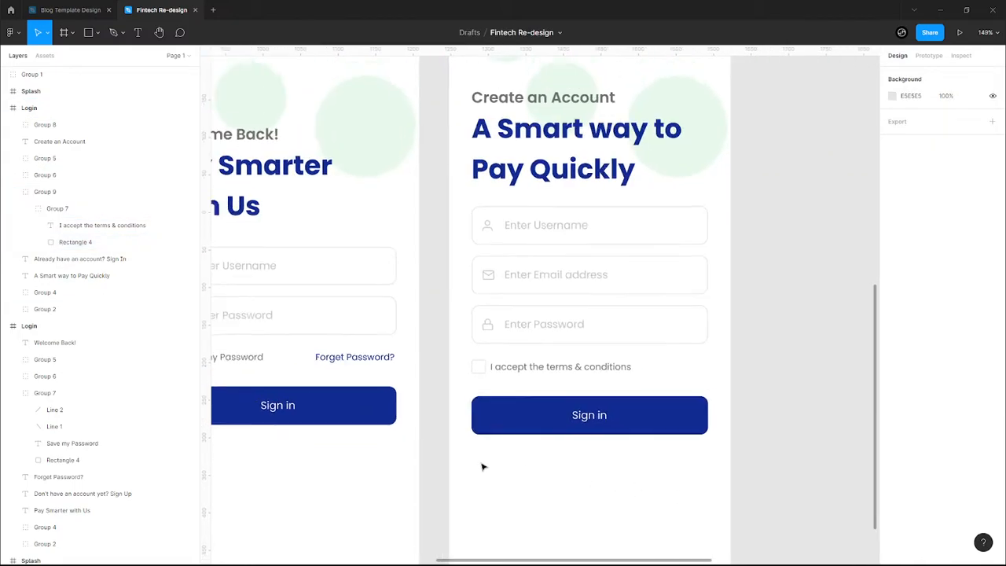
- Drag the phone mockups image down closer to the Splash and Login frames
scroll(483, 467, down, 1)
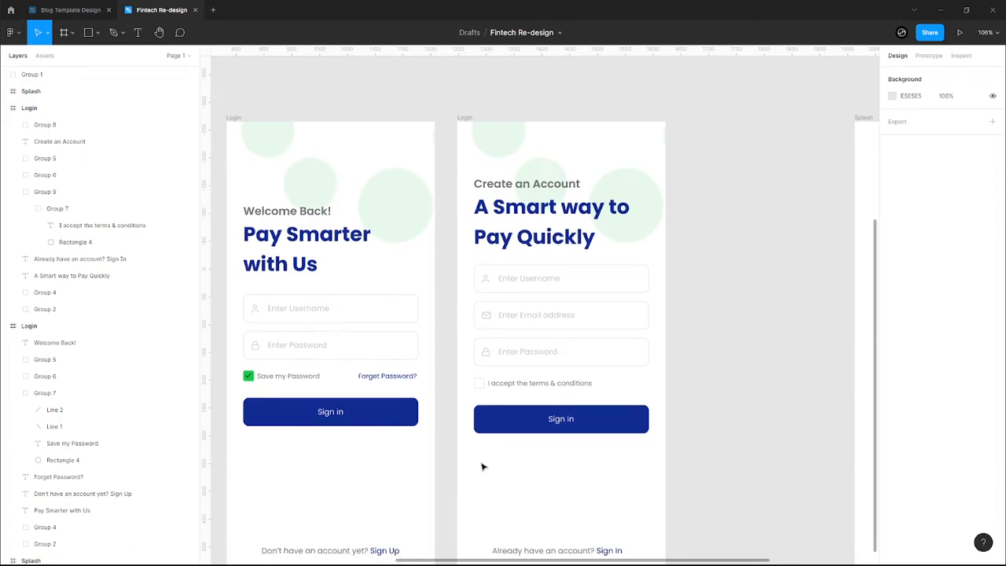
scroll(521, 484, down, 3)
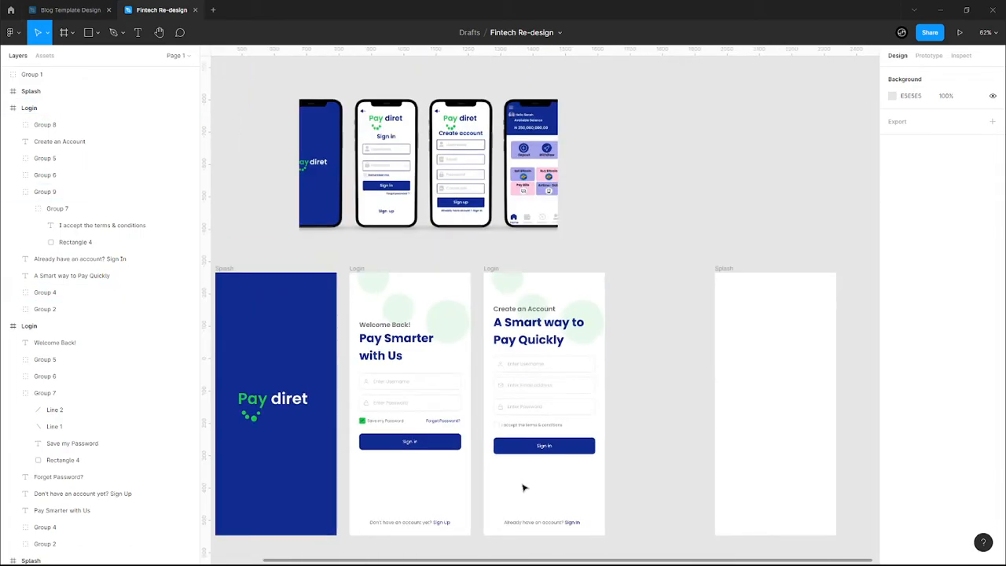
scroll(534, 476, left, 3)
click(577, 167)
mouse_move(581, 167)
mouse_down()
mouse_move(580, 186)
mouse_move(568, 167)
mouse_move(565, 176)
mouse_up()
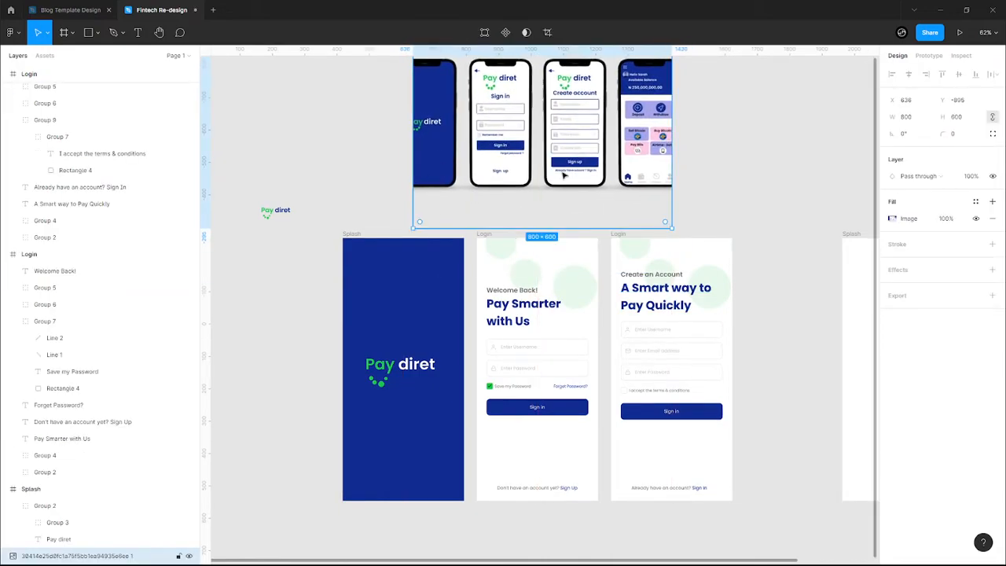
click(318, 452)
scroll(393, 471, down, 1)
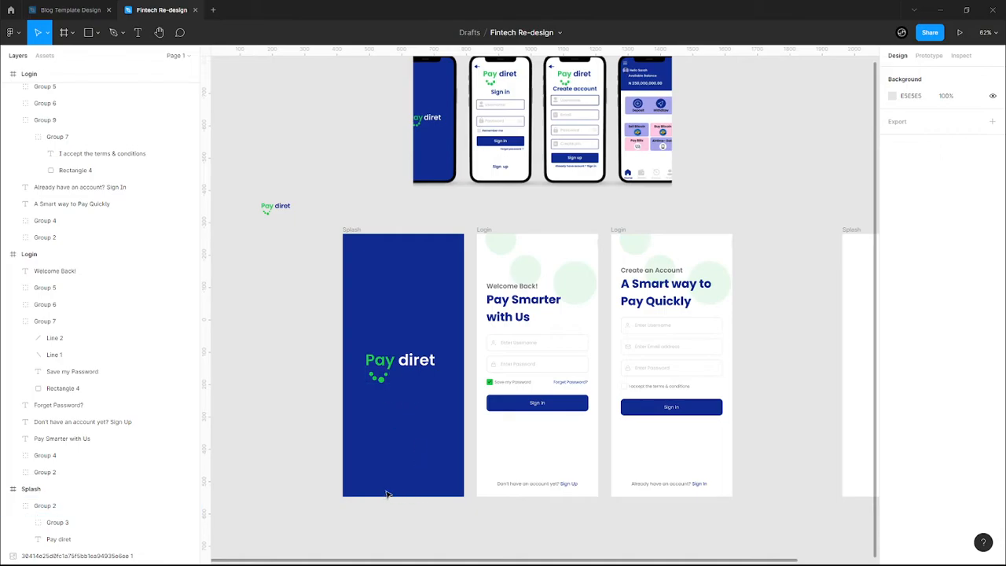
scroll(353, 460, up, 5)
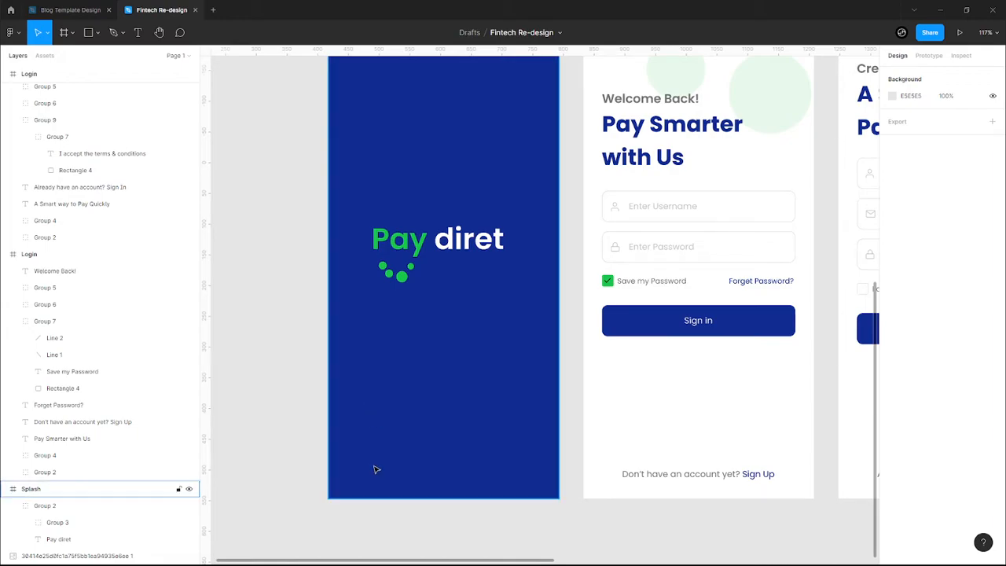
- Show the layout grids and duplicate the Sign in button to the Splash frame's bottom
key(ctrl+shift+4)
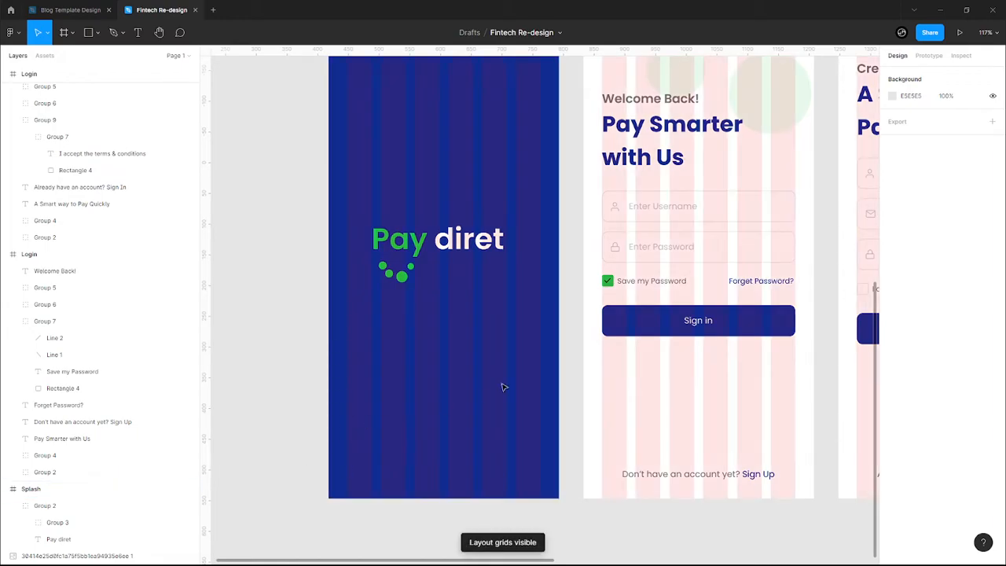
click(680, 334)
key(ctrl+d)
drag(482, 380, 480, 443)
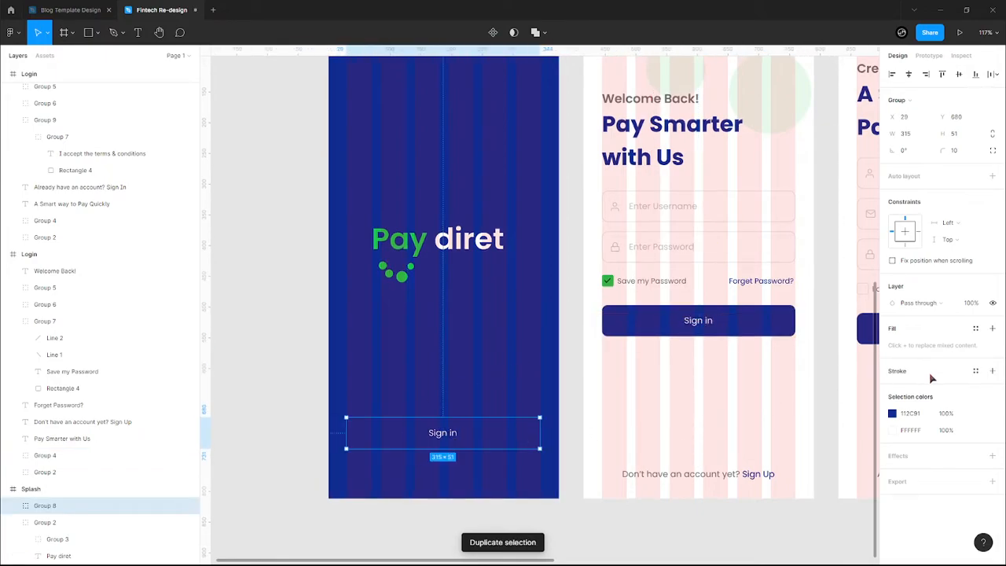
- Make the copied button white with green Sign in text and narrow it to 151 wide
click(893, 414)
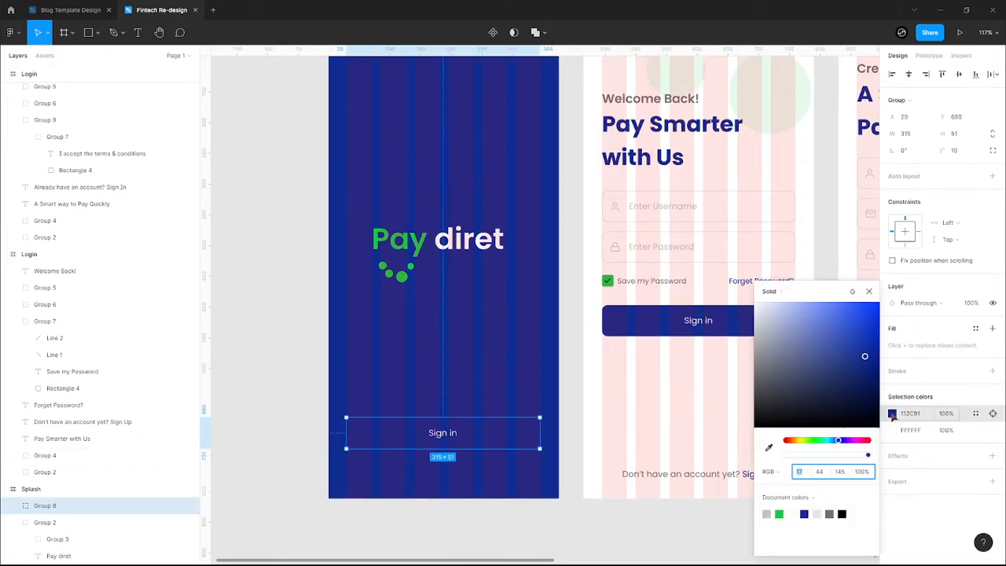
click(792, 514)
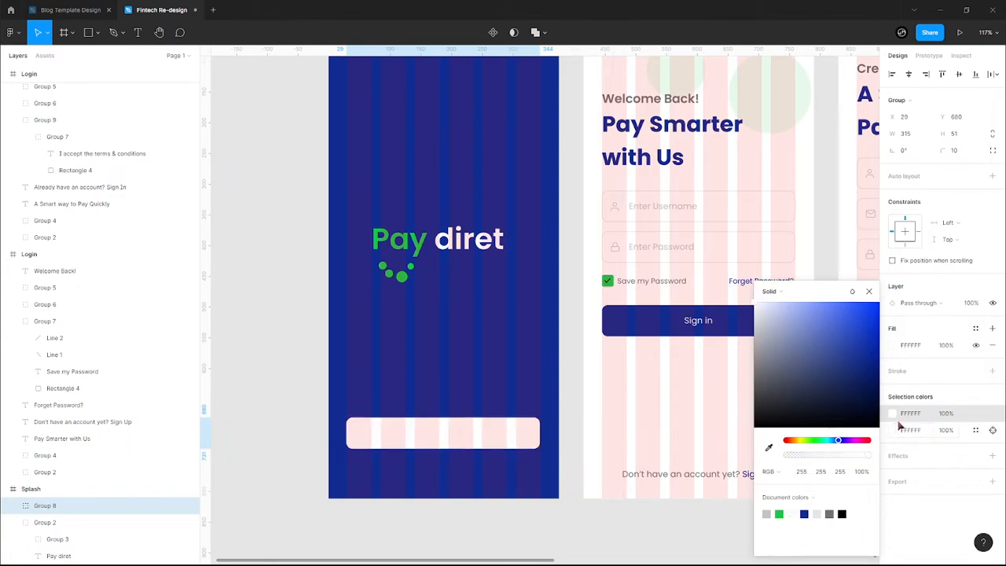
click(778, 514)
click(511, 413)
click(511, 431)
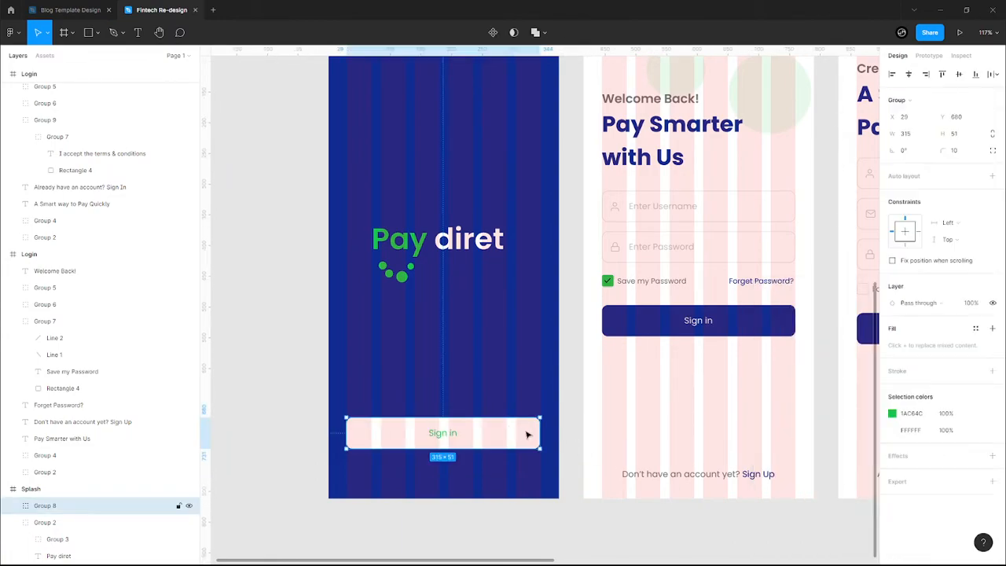
drag(534, 434, 393, 477)
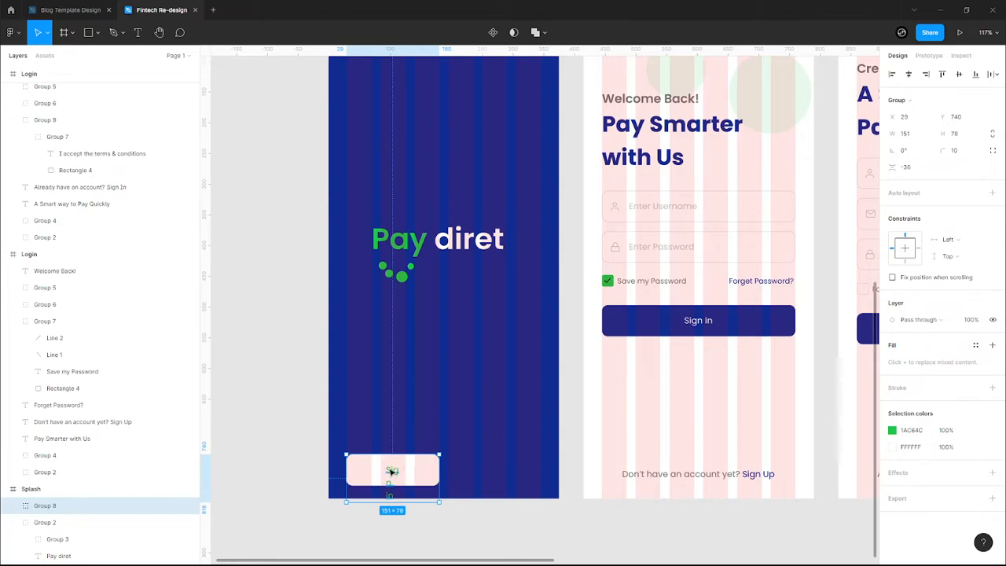
- Resize the Sign in text so it fits on one line
double_click(392, 470)
drag(393, 486, 490, 474)
key(Escape)
- Duplicate the Sign in button and relabel the copy Sign Up
click(387, 474)
key(ctrl+d)
double_click(490, 472)
double_click(498, 470)
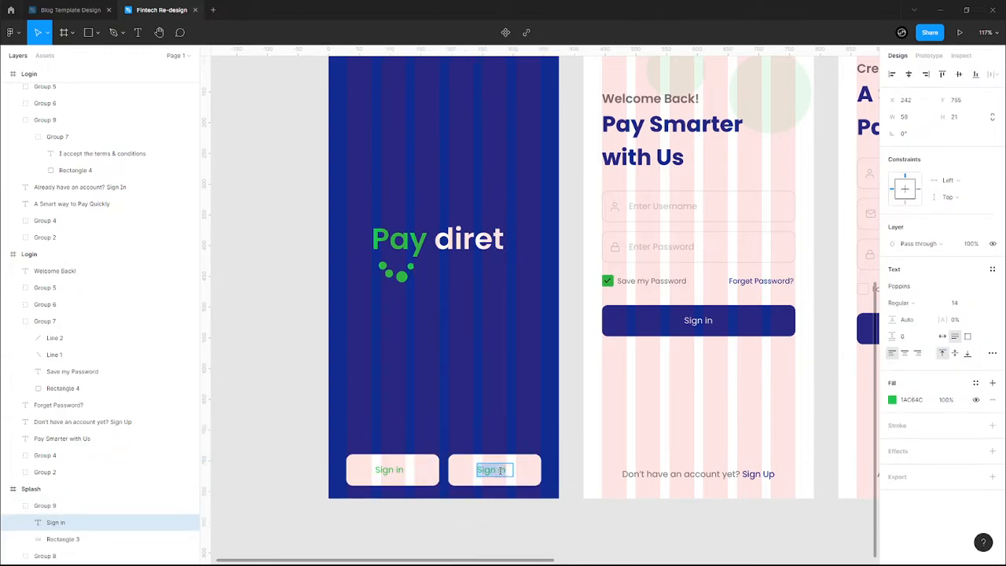
text(S)
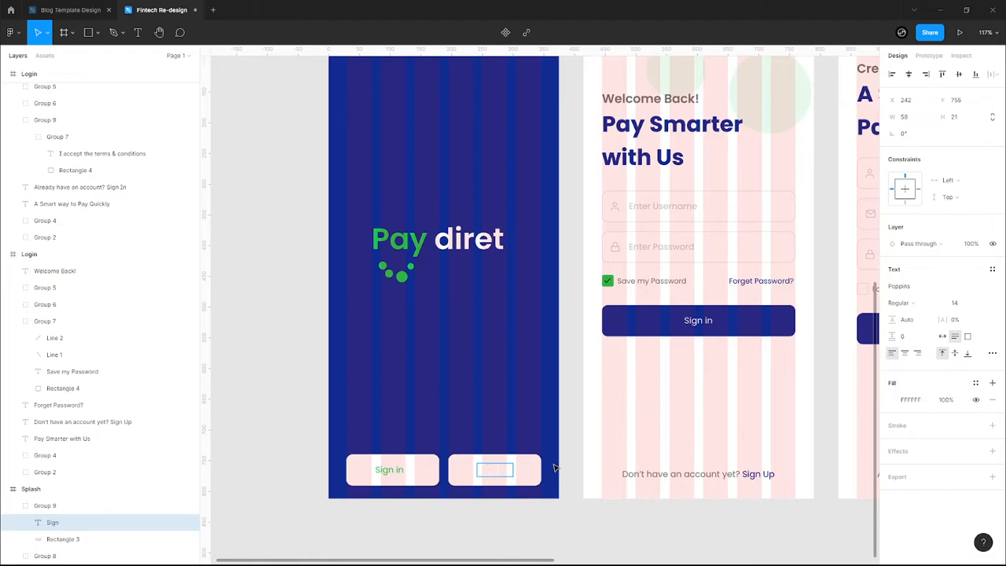
key(ctrl+a)
click(892, 400)
click(767, 513)
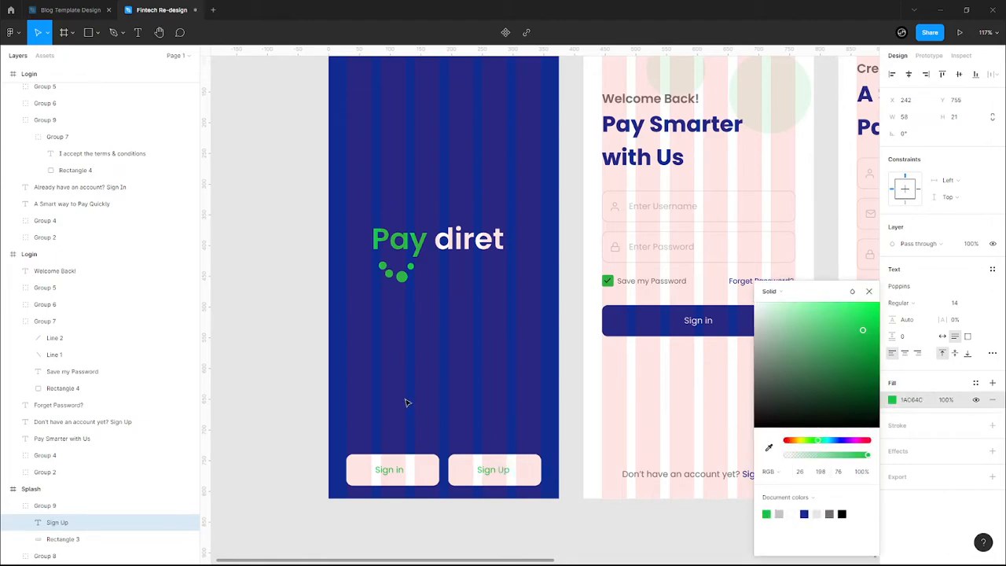
key(Escape)
click(469, 419)
- Nudge both buttons up and give Sign Up a green 1AC64C fill with white text
drag(349, 431, 511, 479)
key(Up)
key(Up)
key(Up)
key(Up)
key(Up)
key(Up)
key(Up)
key(Up)
key(Up)
key(Up)
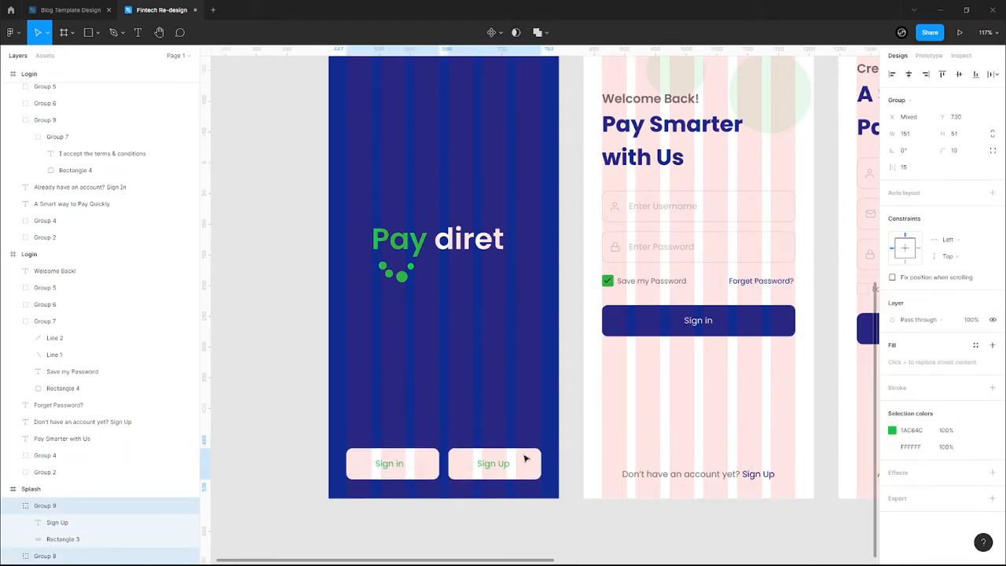
click(512, 426)
click(507, 472)
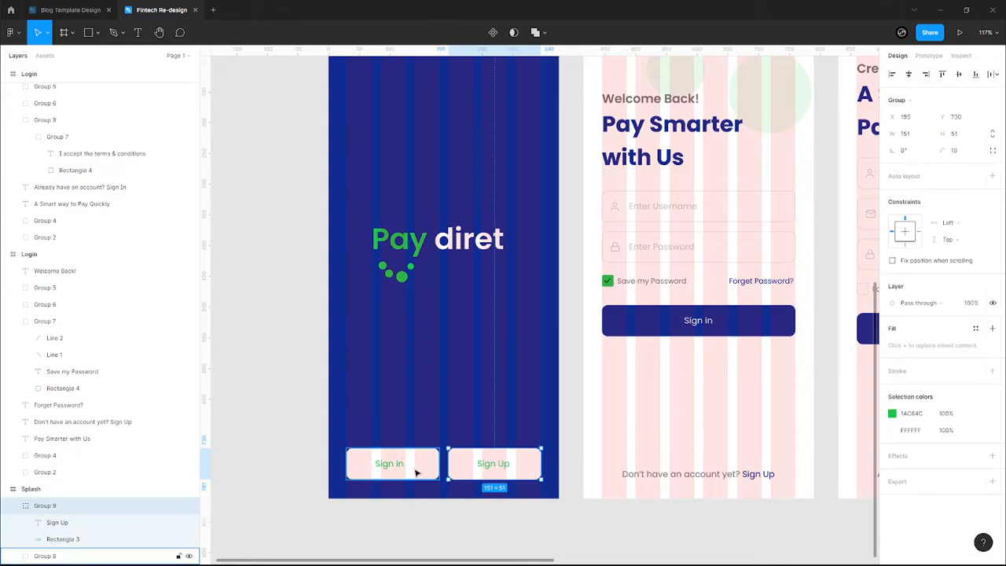
click(417, 472)
click(496, 471)
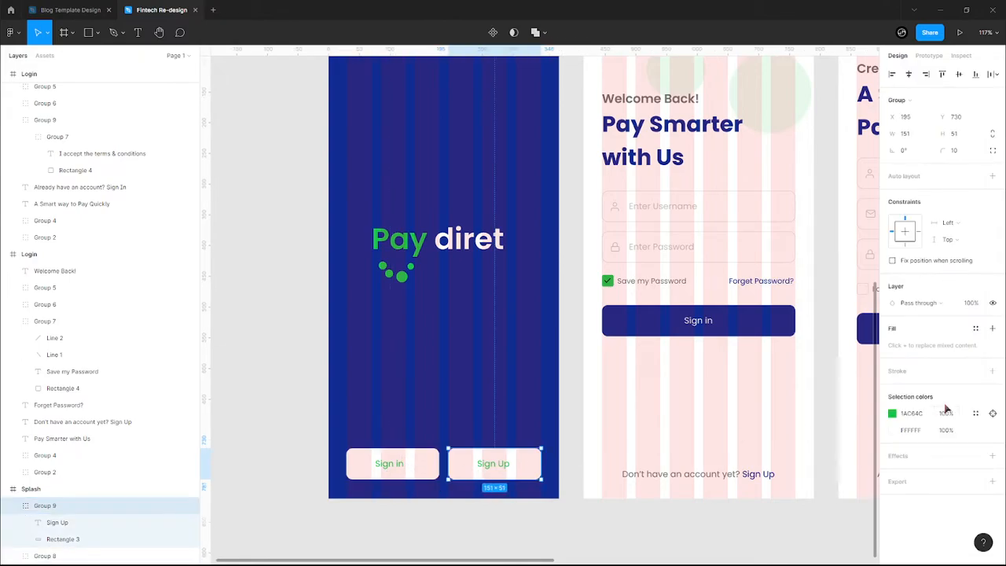
click(892, 430)
click(766, 513)
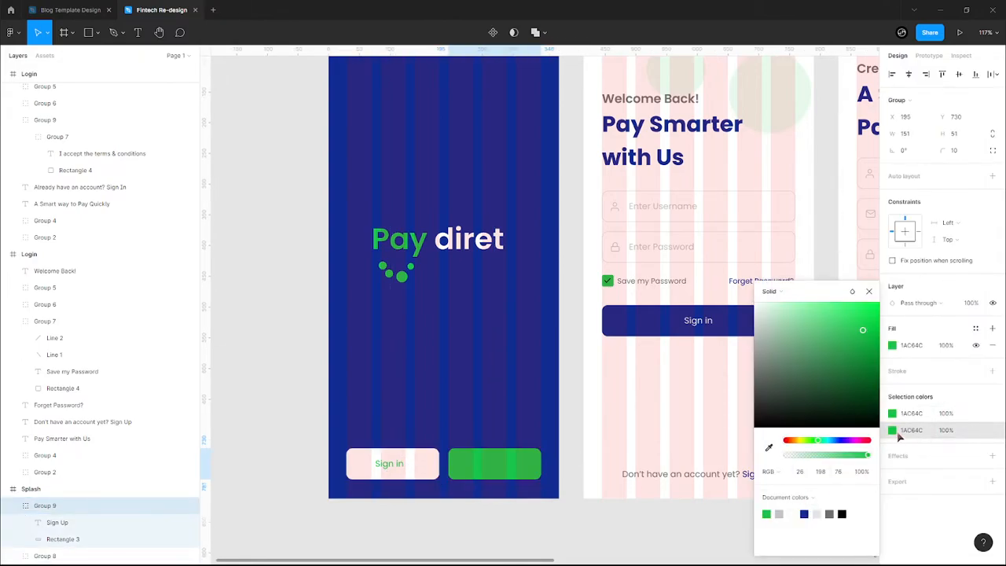
click(793, 513)
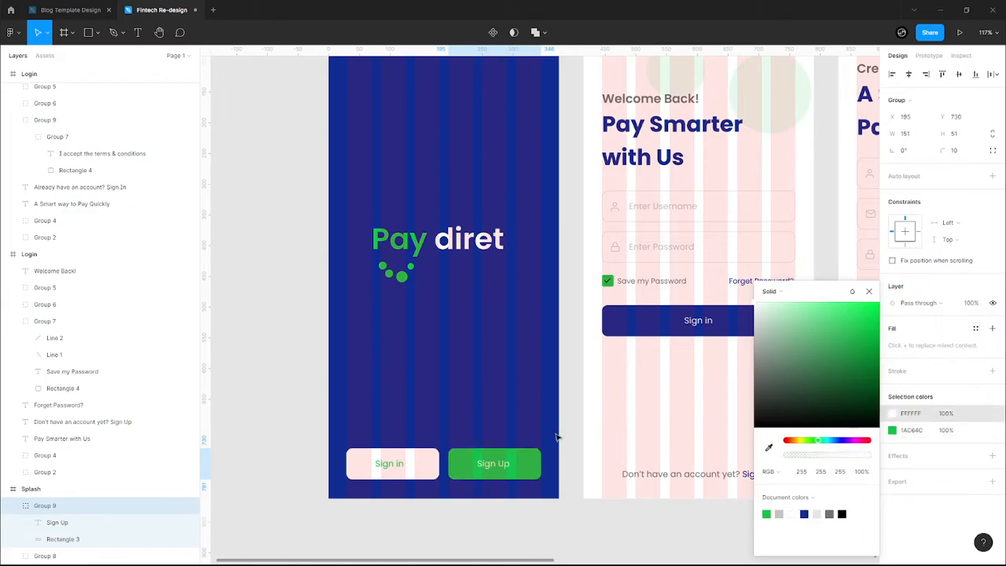
click(456, 382)
- Hide the layout grids and nudge both splash buttons up slightly
key(ctrl+shift+4)
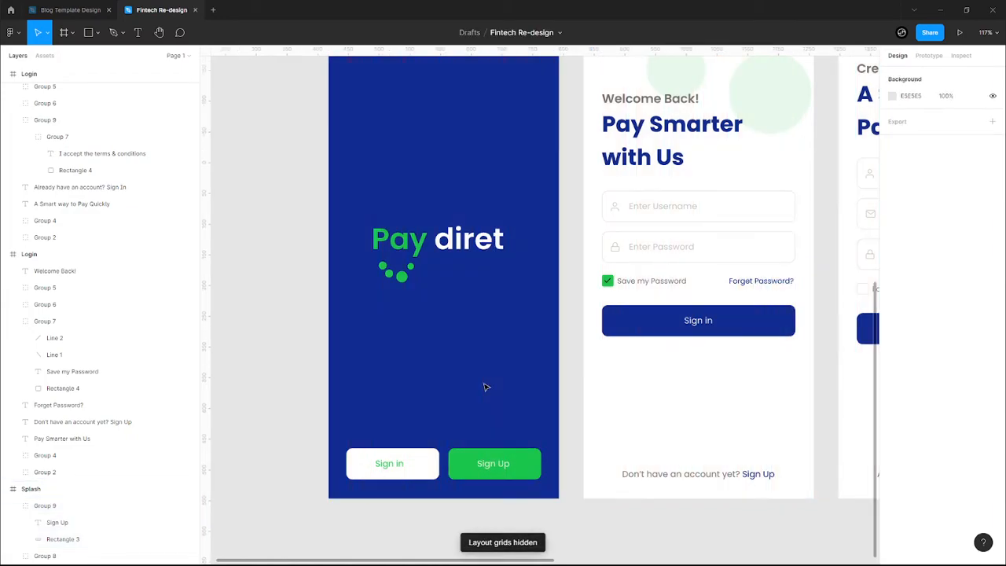
scroll(484, 387, down, 2)
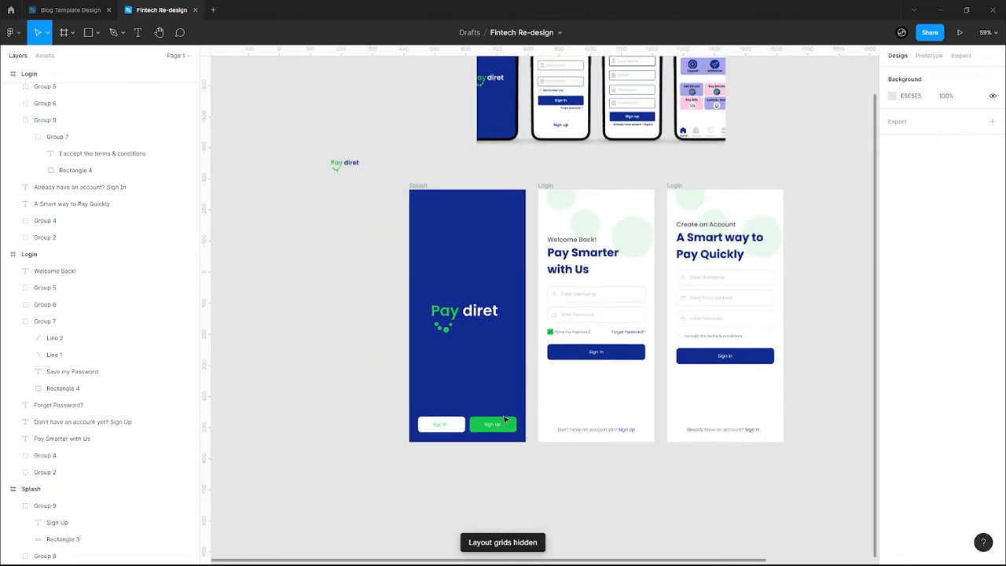
scroll(421, 405, up, 2)
drag(418, 400, 529, 450)
key(Up)
key(Up)
key(Up)
key(Up)
key(Up)
key(Up)
key(Up)
key(Up)
key(Up)
key(Up)
key(Up)
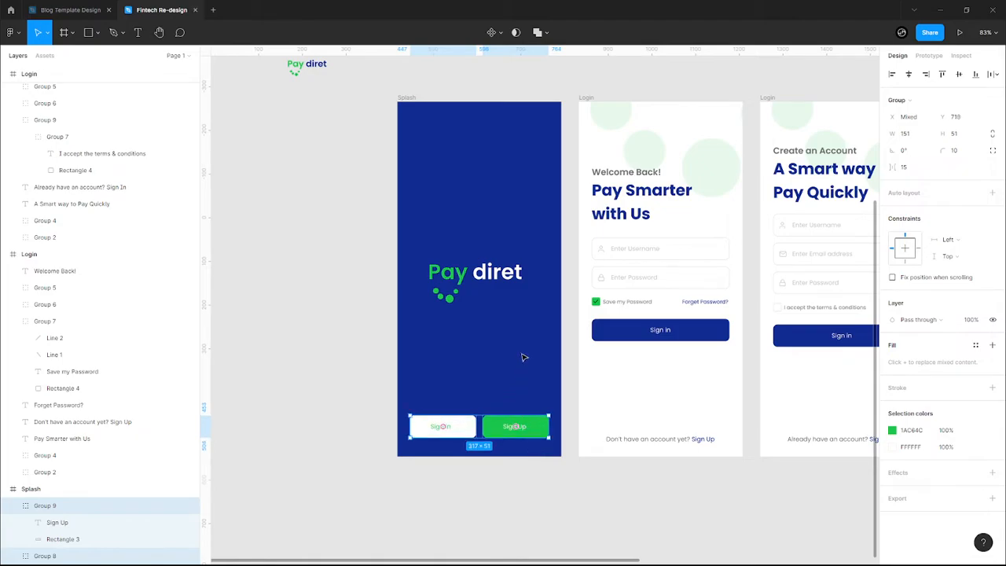
key(Escape)
- Shift the view left and check the Sign Up button and Splash frame
scroll(524, 357, up, 1)
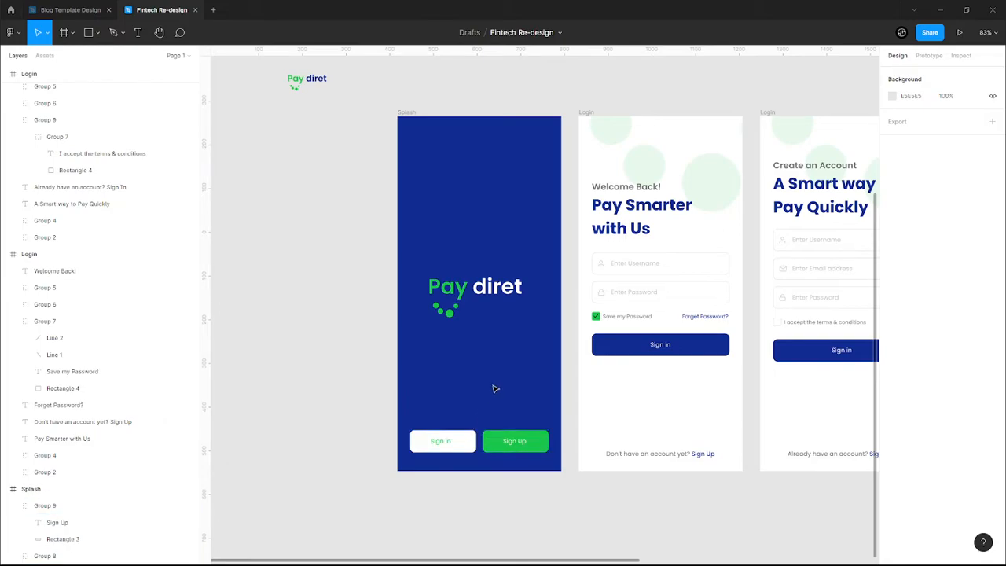
scroll(494, 384, down, 1)
drag(494, 382, 415, 389)
click(458, 435)
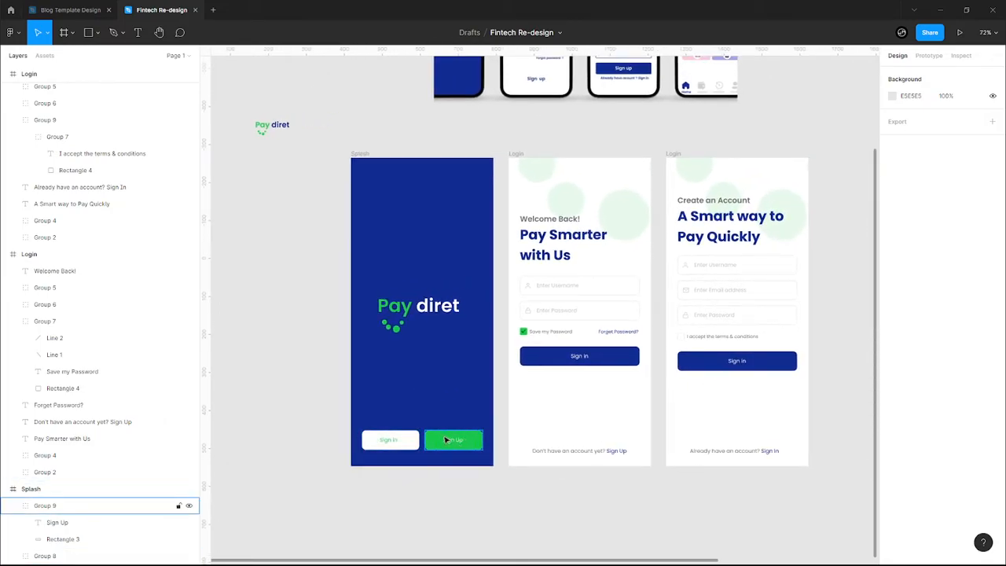
click(361, 156)
key(Escape)
scroll(429, 446, down, 6)
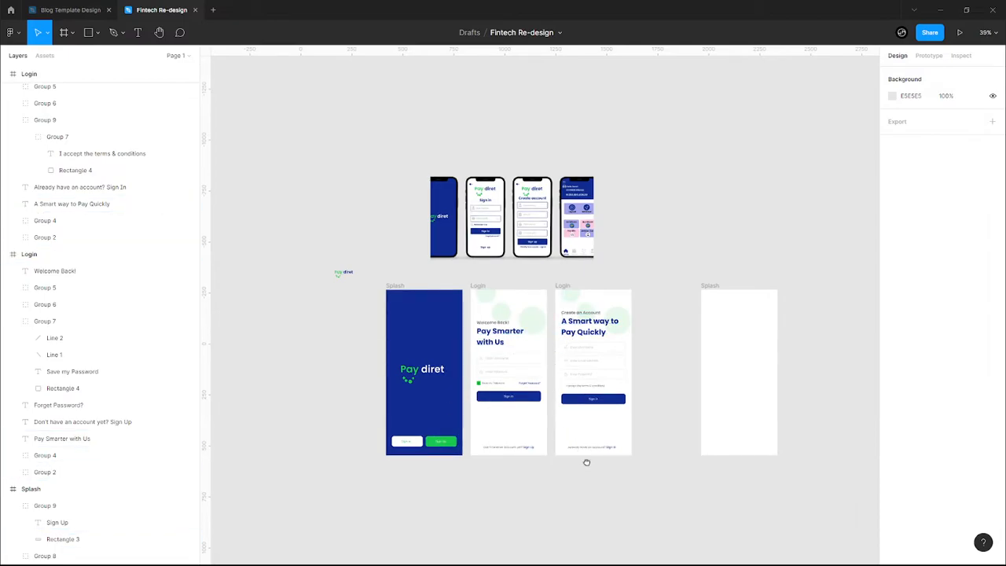
- Move the blank frame beside the Login frames next to the Create an Account screen
drag(592, 463, 521, 464)
scroll(473, 470, up, 1)
scroll(473, 470, up, 5)
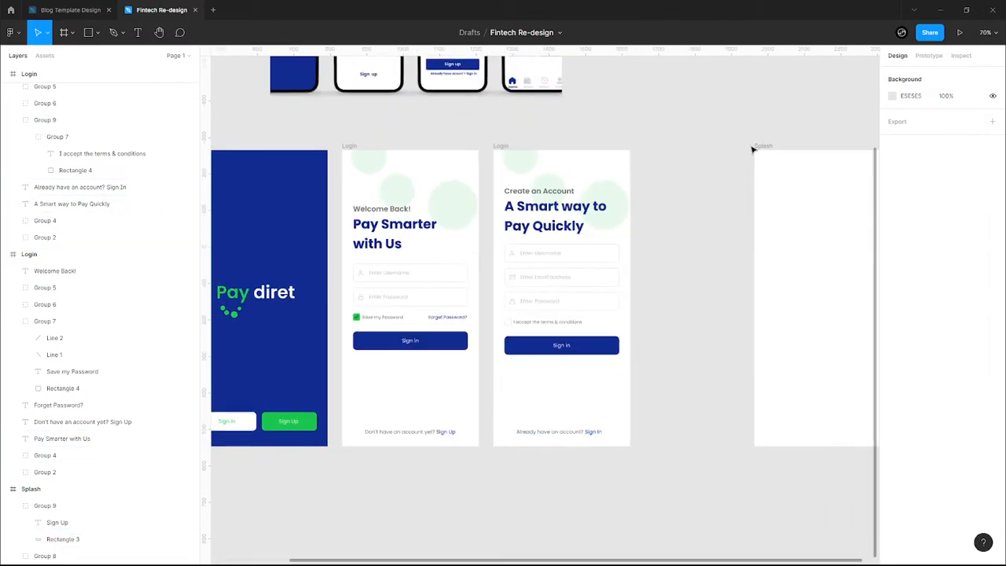
drag(768, 147, 662, 146)
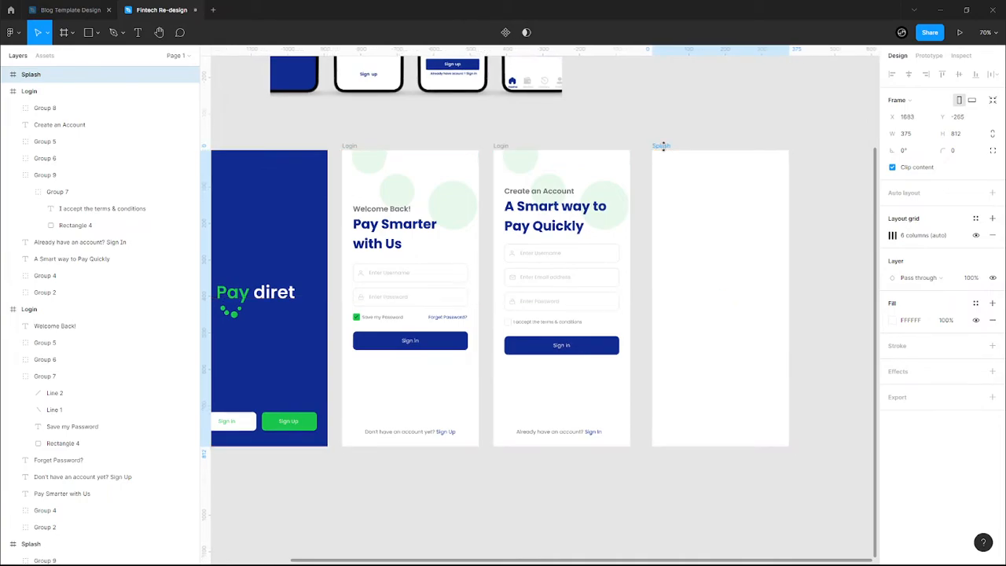
- Rename the blank frame to 'Dashboard'
double_click(661, 146)
text(Dashboa)
key(Return)
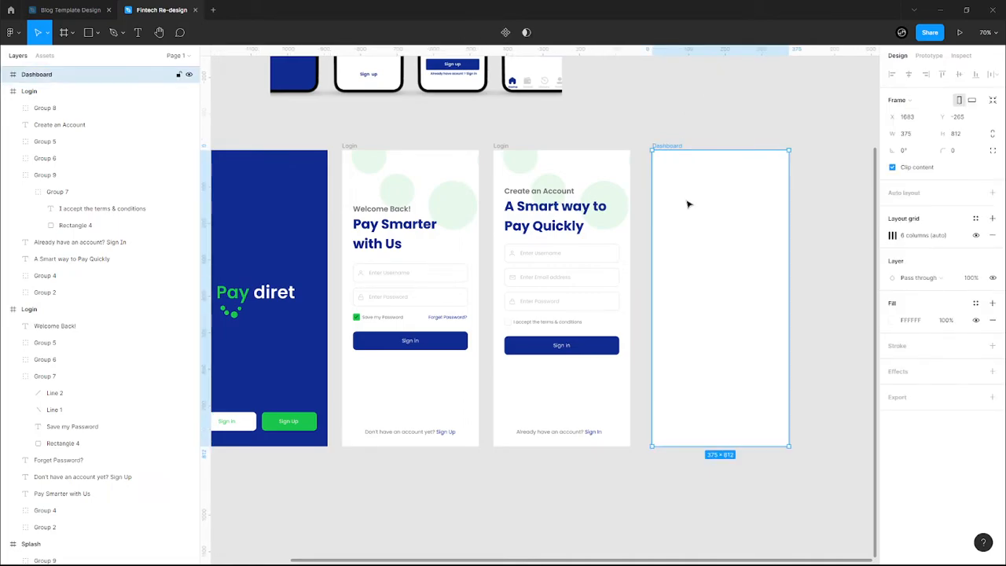
scroll(687, 204, up, 4)
scroll(688, 204, down, 3)
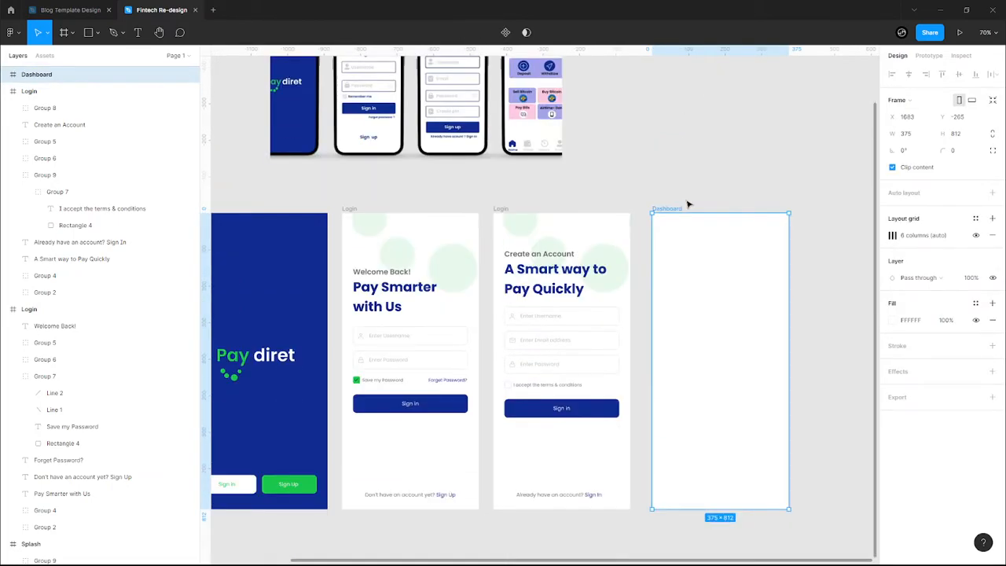
- Turn the layout grids back on so the 6-column grid shows
scroll(687, 205, down, 1)
scroll(715, 323, up, 1)
scroll(760, 348, up, 2)
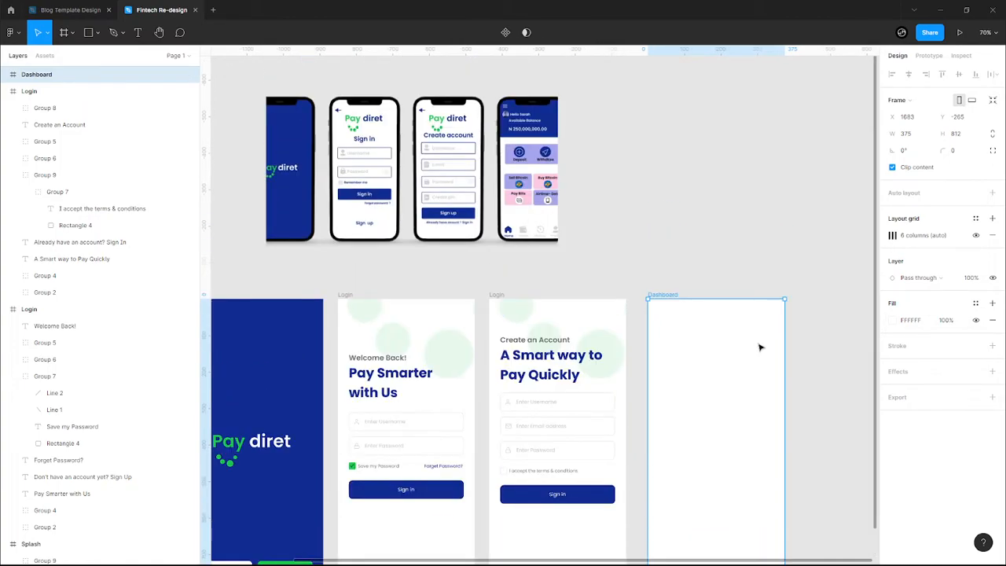
scroll(760, 347, down, 4)
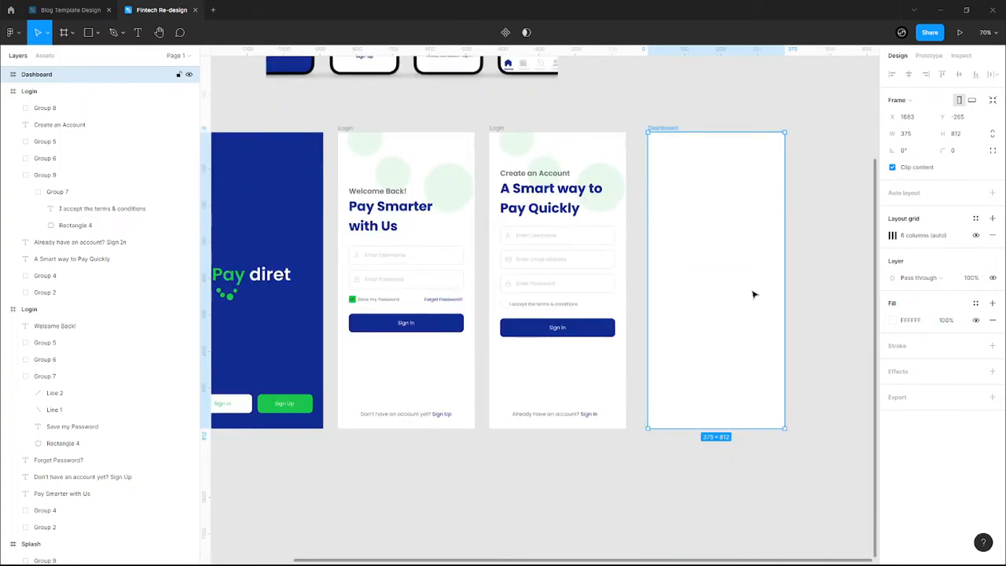
key(ctrl+shift+4)
- Zoom and pan to a close view of the empty Dashboard frame's bottom
scroll(746, 410, up, 2)
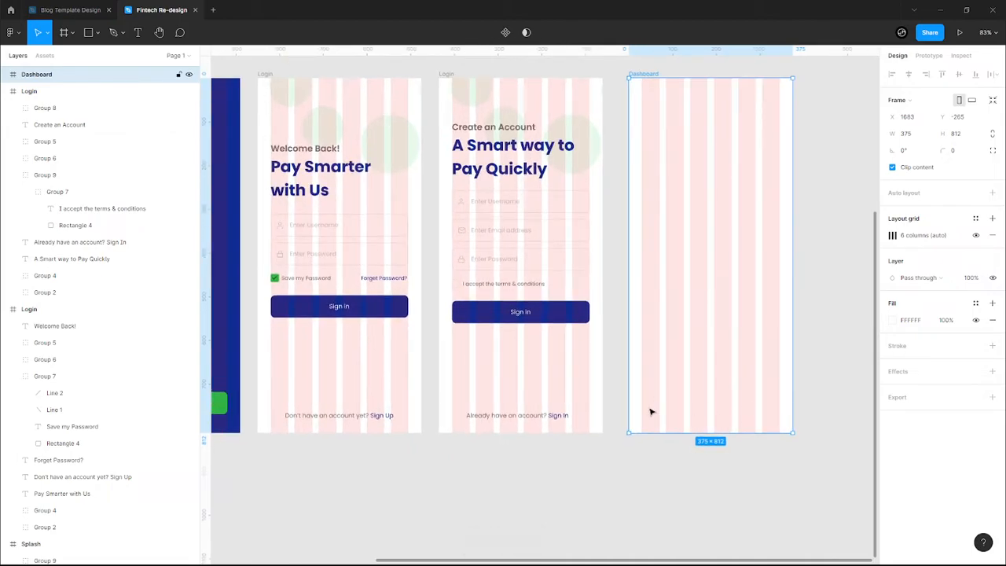
scroll(657, 401, up, 3)
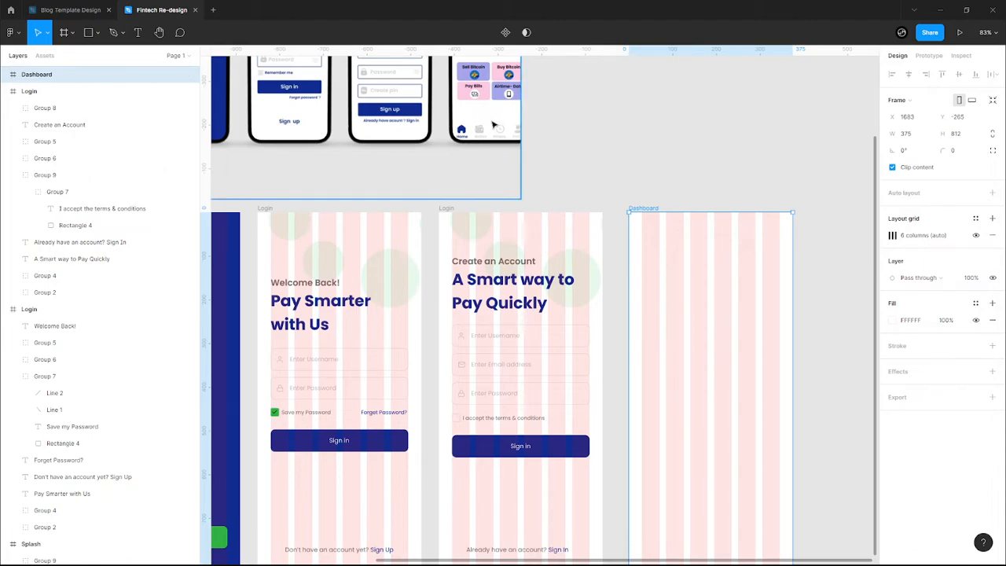
scroll(534, 224, up, 5)
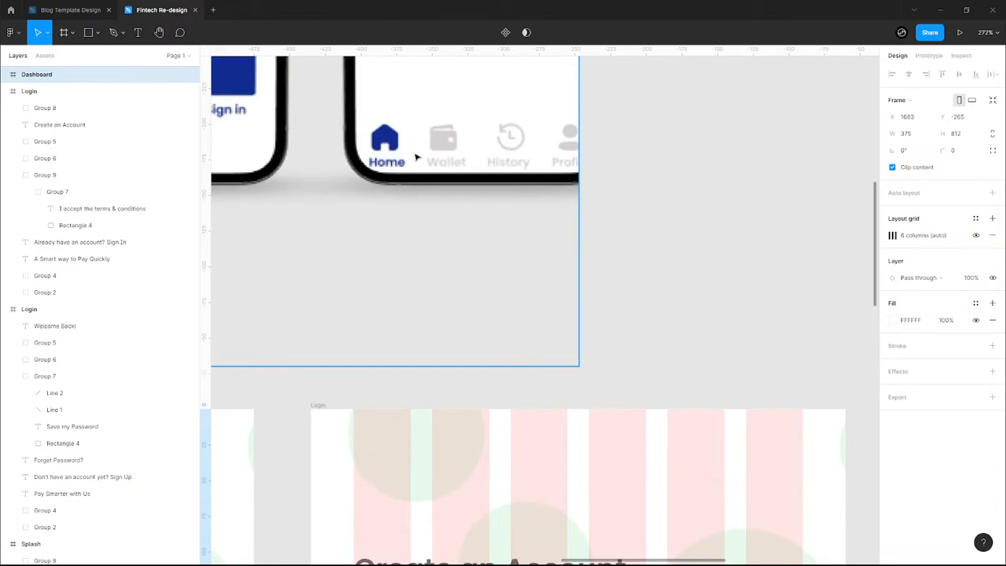
scroll(577, 153, down, 3)
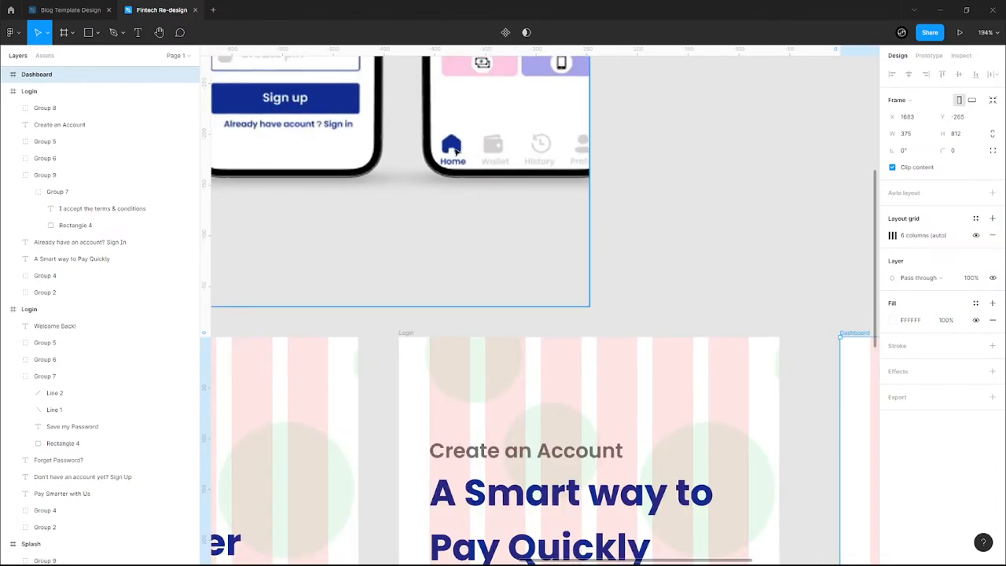
scroll(605, 165, down, 2)
drag(672, 286, 381, 85)
scroll(588, 393, down, 2)
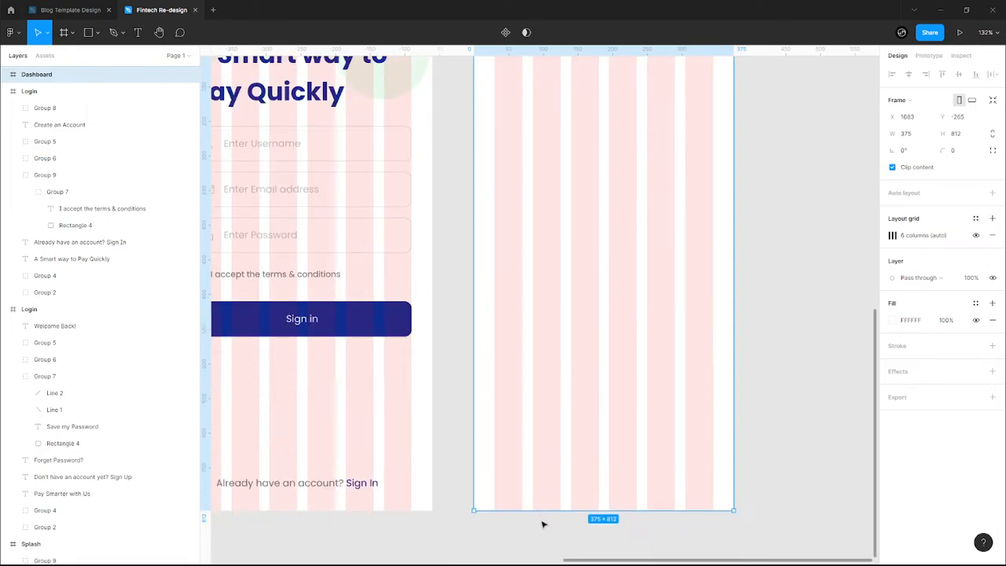
scroll(543, 524, up, 5)
- Add a 'Home' text label near the Dashboard bottom and a duplicated 'Wallet' label beside it
key(t)
click(482, 430)
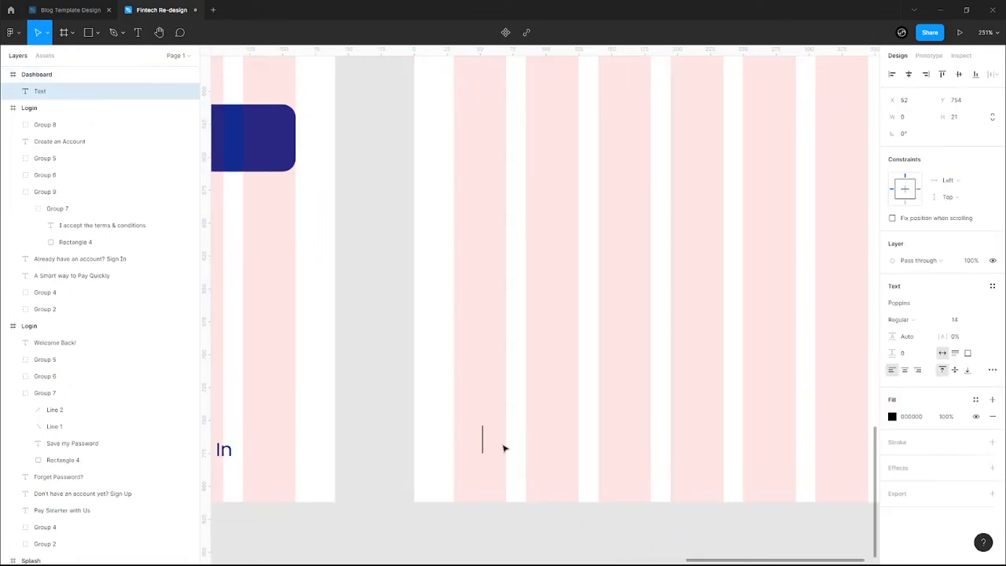
text(Home)
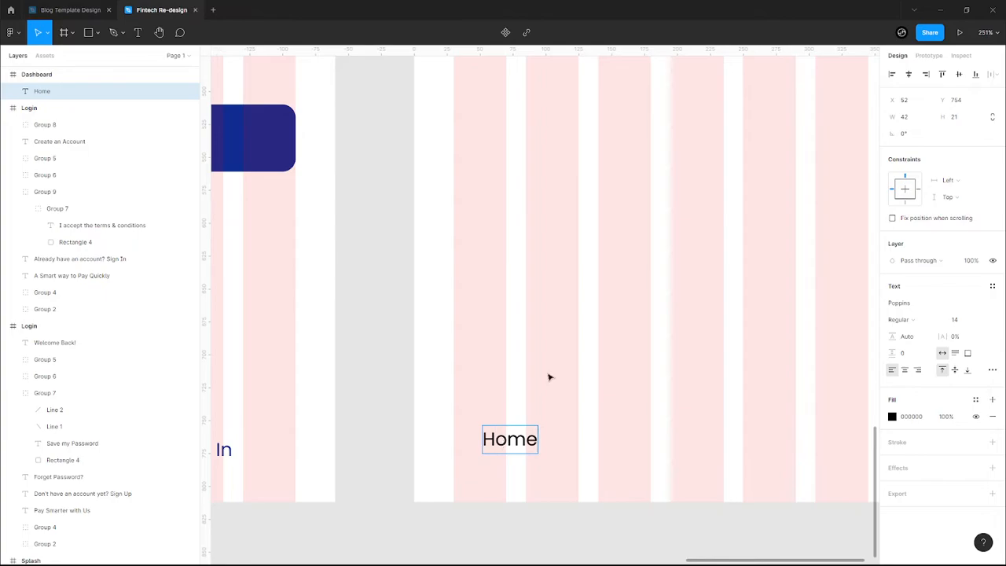
key(Escape)
key(ctrl+d)
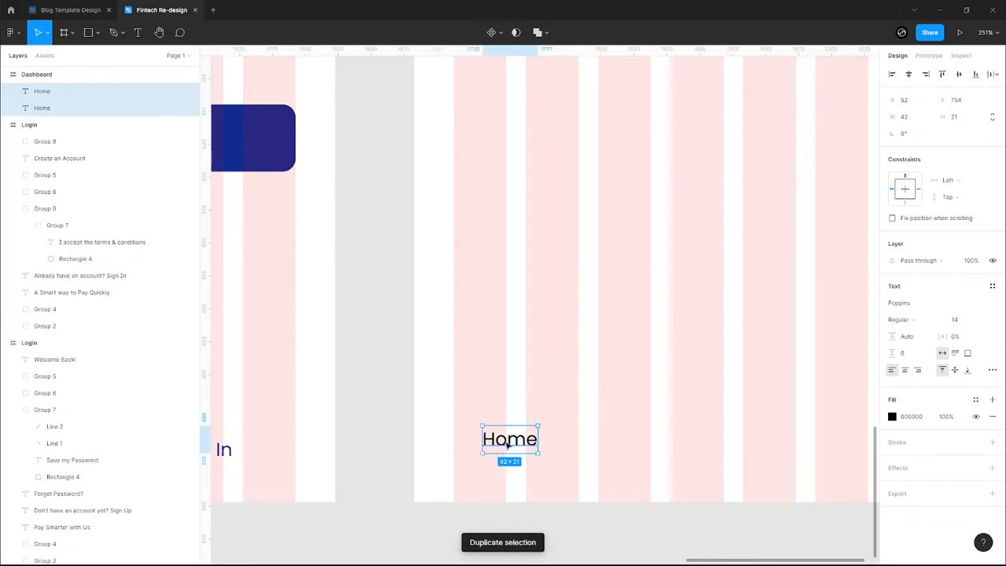
click(515, 445)
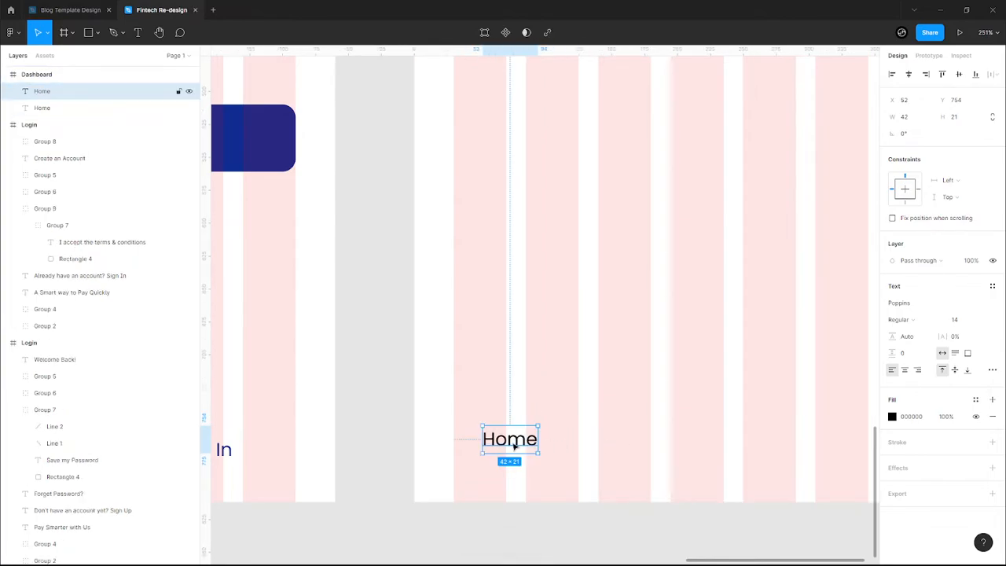
key(ctrl+d)
drag(515, 444, 677, 445)
double_click(665, 441)
text(Wallet)
key(Escape)
- Duplicate the Wallet label and retype the copy as 'History'
ctrl+scroll(683, 379, down, 3)
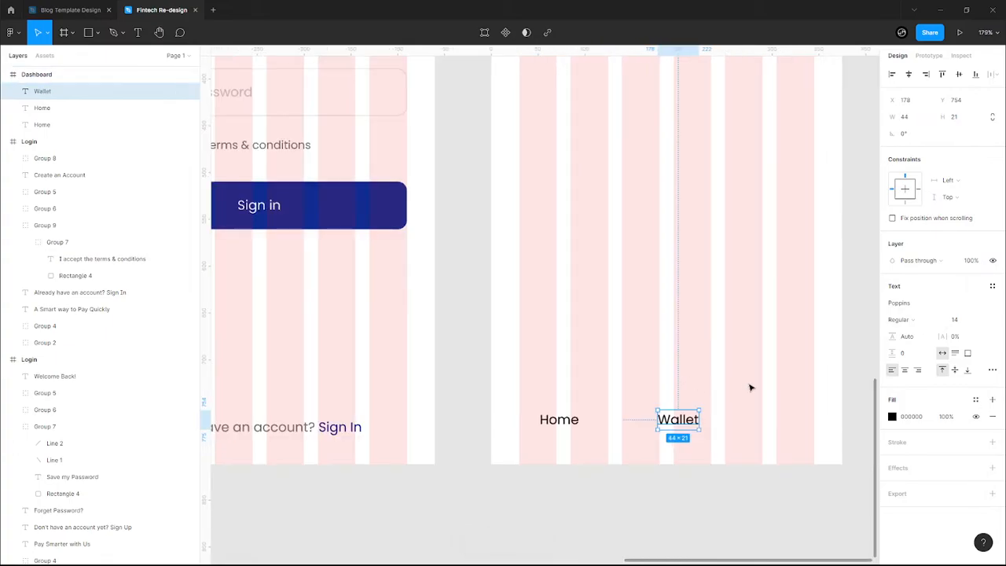
click(750, 387)
scroll(720, 380, right, 2)
click(629, 419)
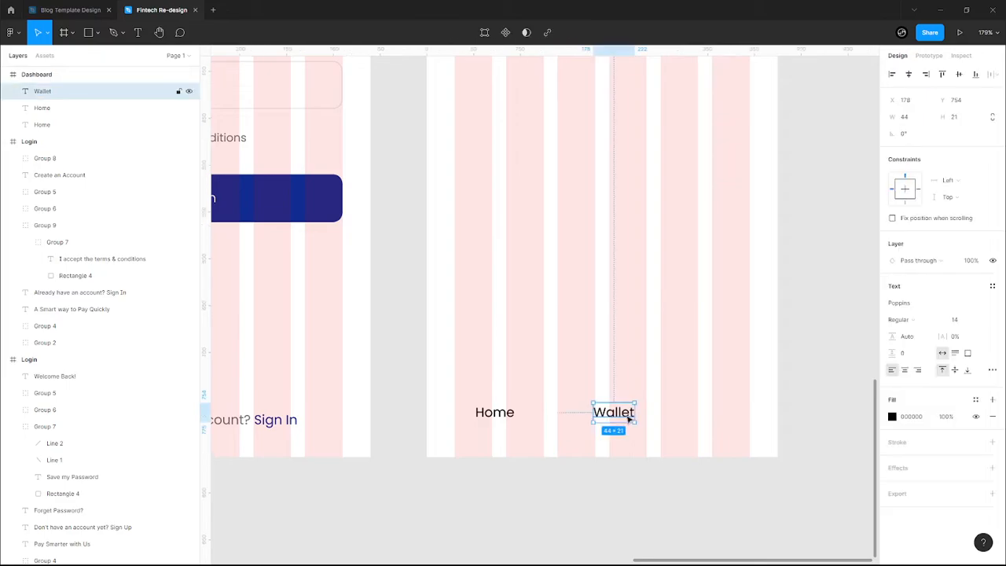
key(ctrl+d)
drag(629, 418, 694, 381)
double_click(679, 375)
text(History)
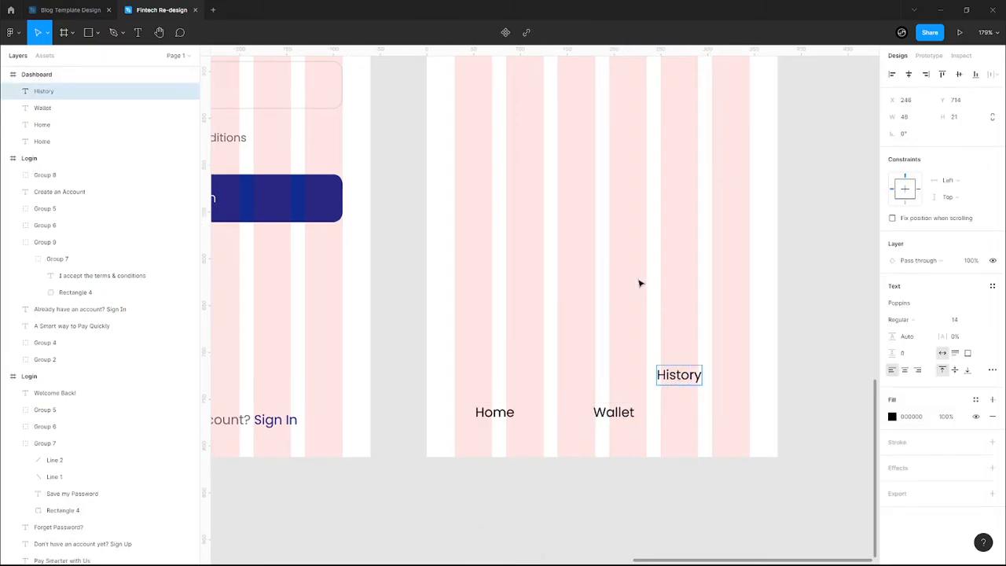
key(Escape)
- Duplicate the History label and retype the copy as 'Profile'
key(ctrl+d)
drag(680, 371, 652, 325)
double_click(651, 329)
text(Prof)
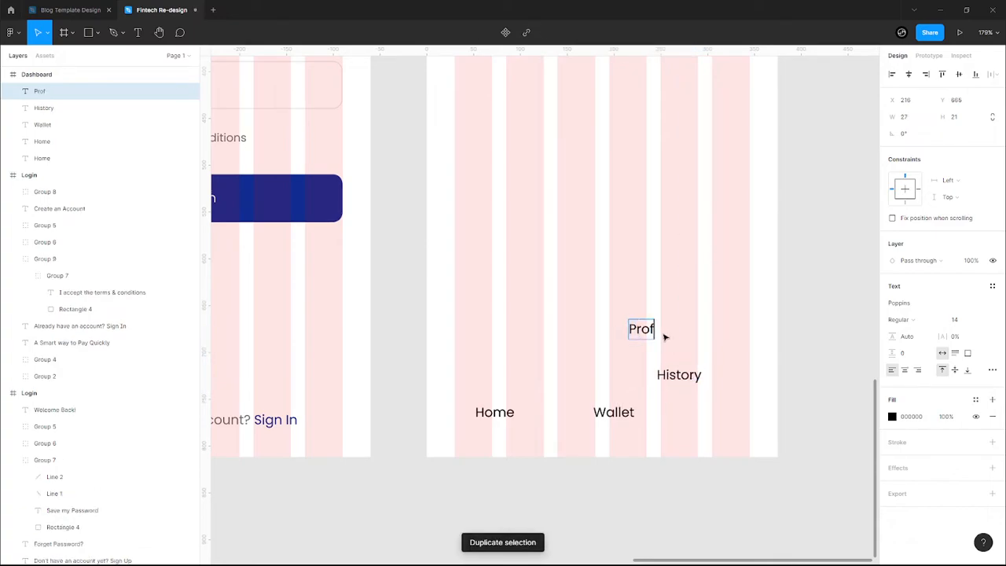
text(ile)
key(Escape)
- Line up Home, Wallet, History and Profile in one row, deleting the extra Home label
drag(657, 340, 721, 417)
drag(613, 412, 579, 412)
drag(669, 377, 666, 417)
drag(734, 451, 475, 422)
click(497, 433)
click(503, 414)
key(Delete)
click(483, 416)
click(716, 431)
drag(751, 426, 501, 367)
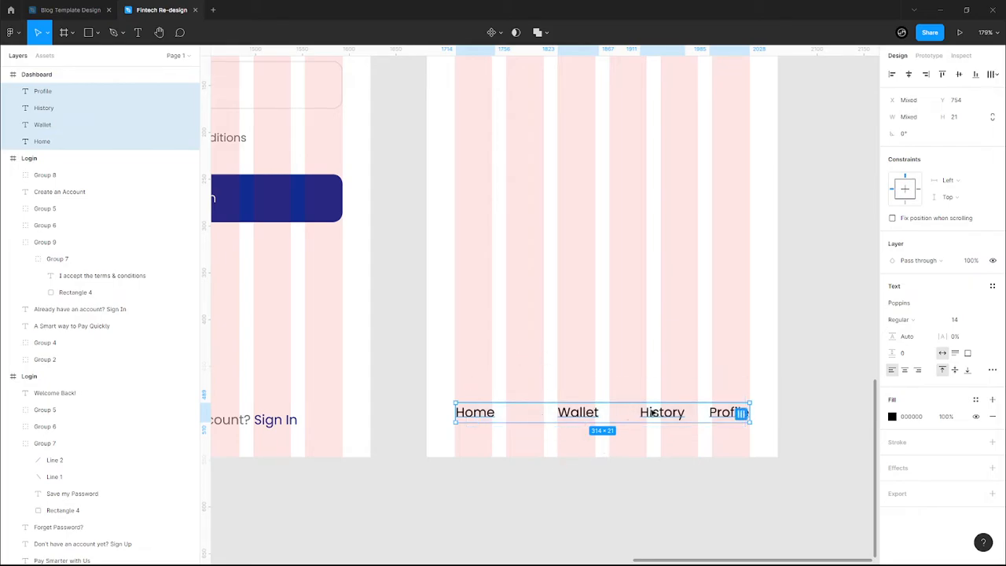
- Distribute the four nav labels evenly horizontally and colour them grey 717171
click(993, 74)
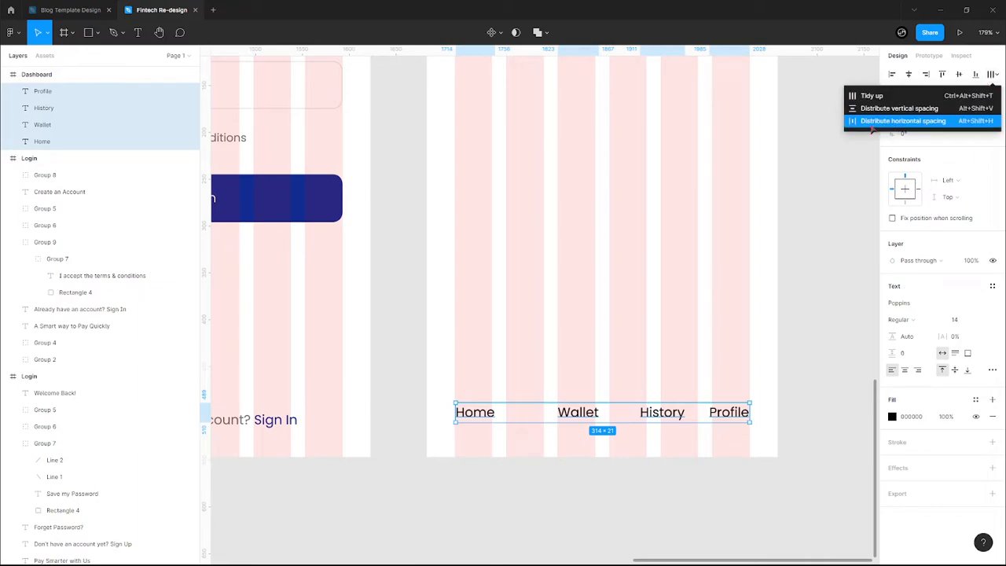
click(916, 124)
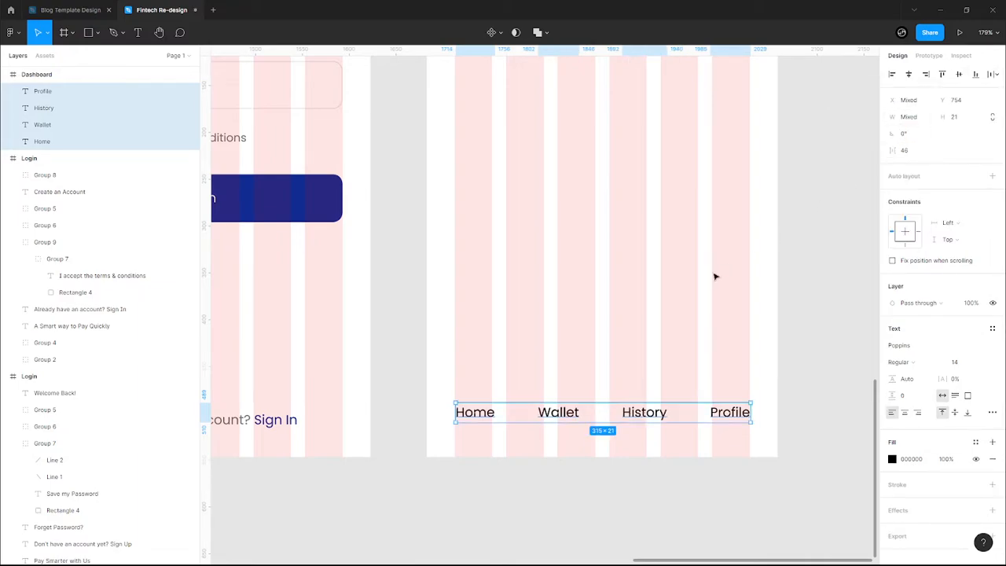
click(893, 459)
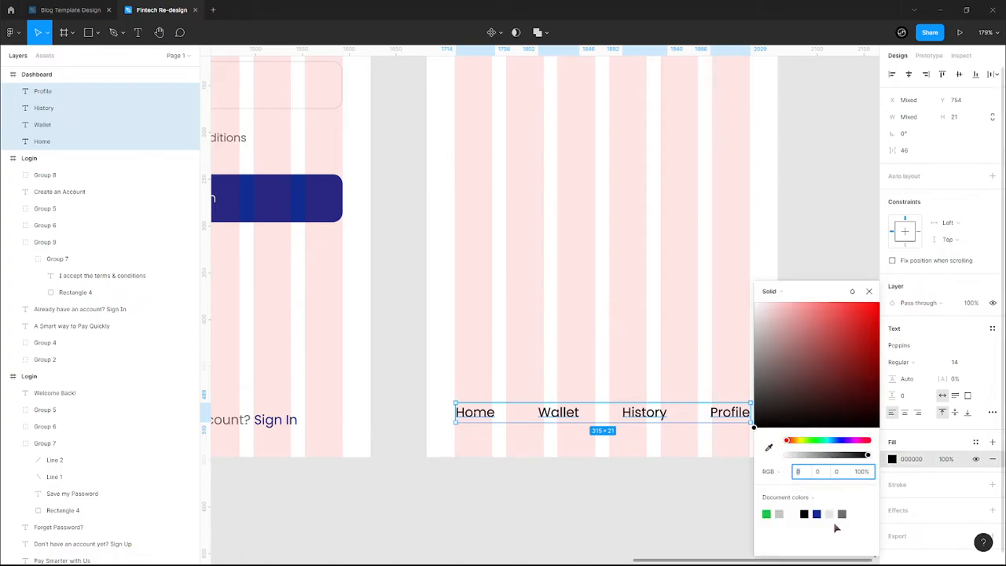
click(779, 514)
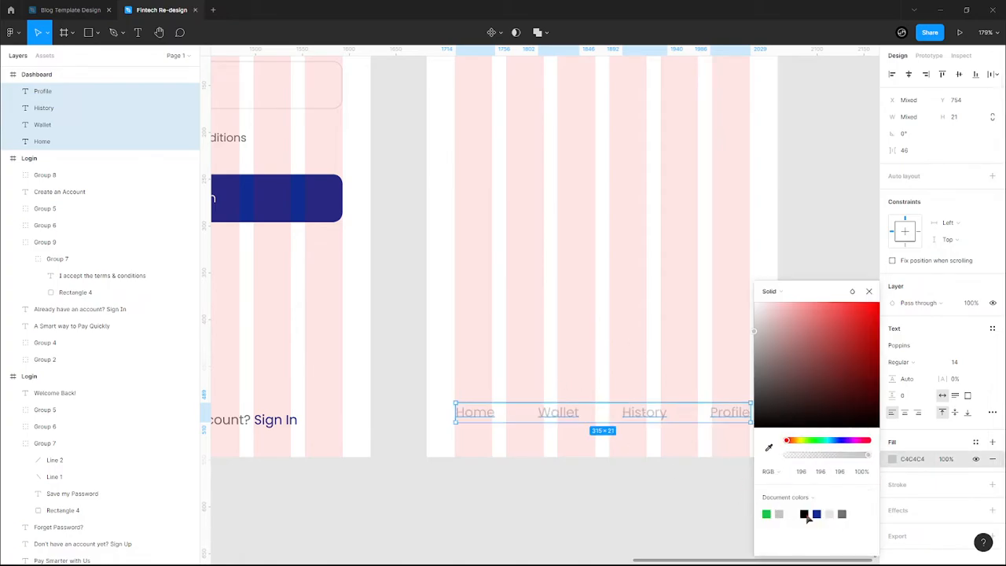
click(842, 513)
click(487, 452)
- Make the Home label navy 112C91 to mark it as the active tab
click(483, 416)
click(892, 417)
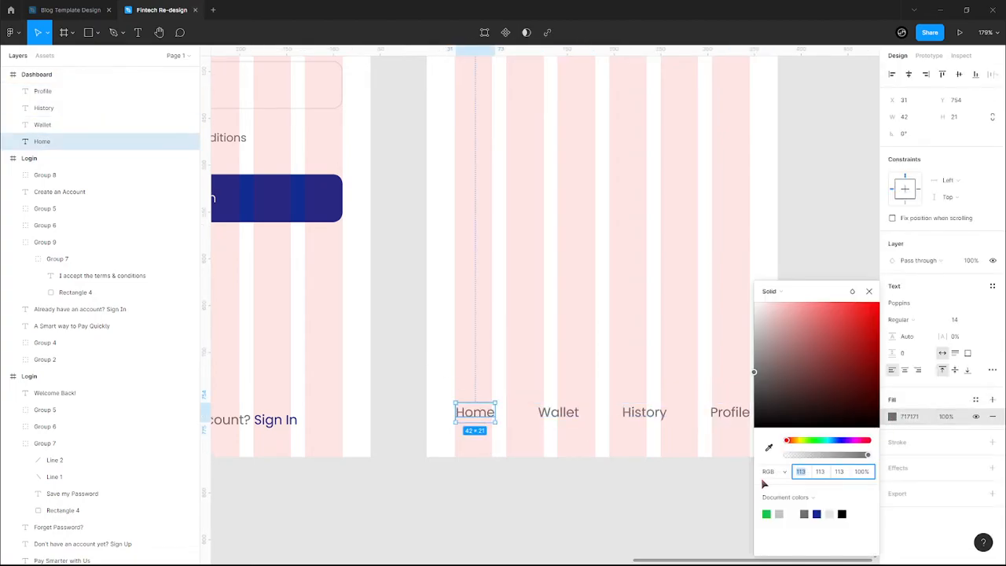
click(817, 513)
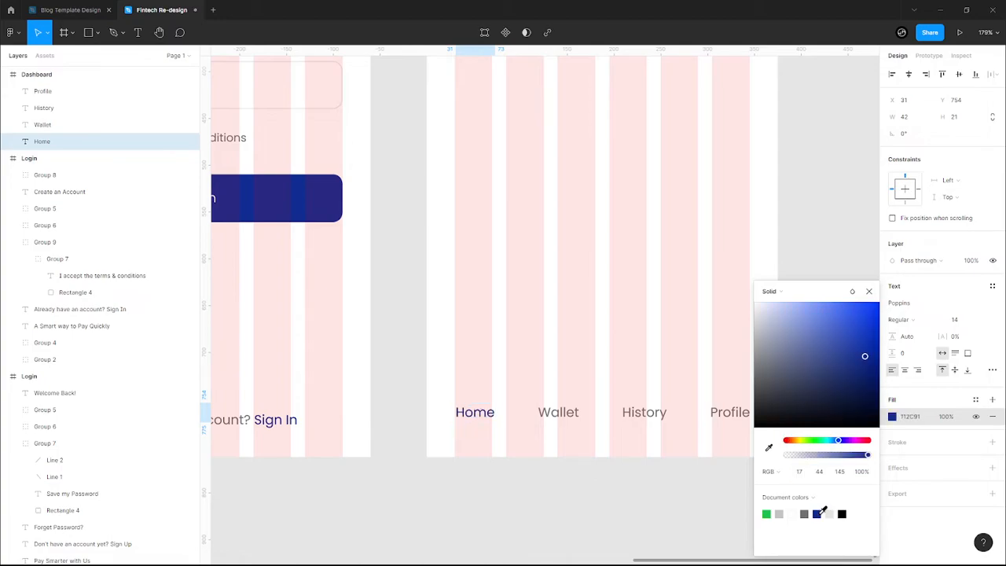
click(544, 352)
scroll(499, 357, down, 3)
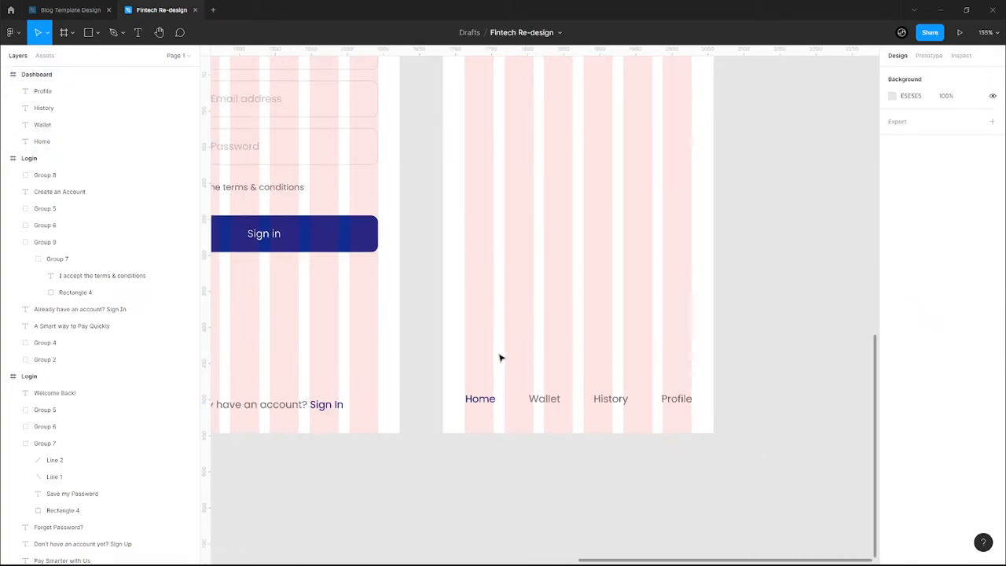
scroll(500, 357, down, 2)
scroll(454, 447, up, 5)
- Run the Feather Icons plugin on the Dashboard frame and insert the home icon
right_click(454, 442)
mouse_move(503, 481)
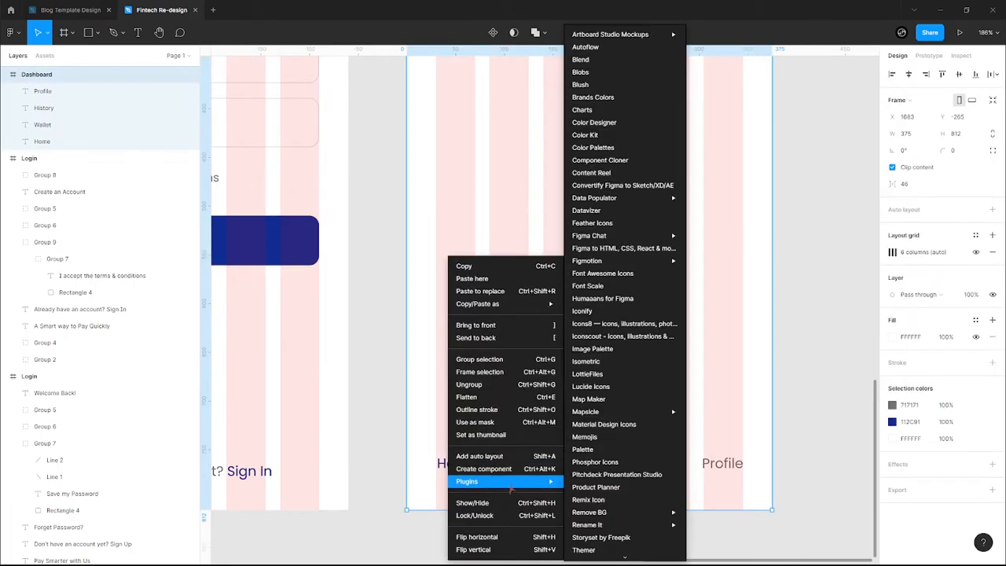
mouse_move(599, 260)
click(596, 226)
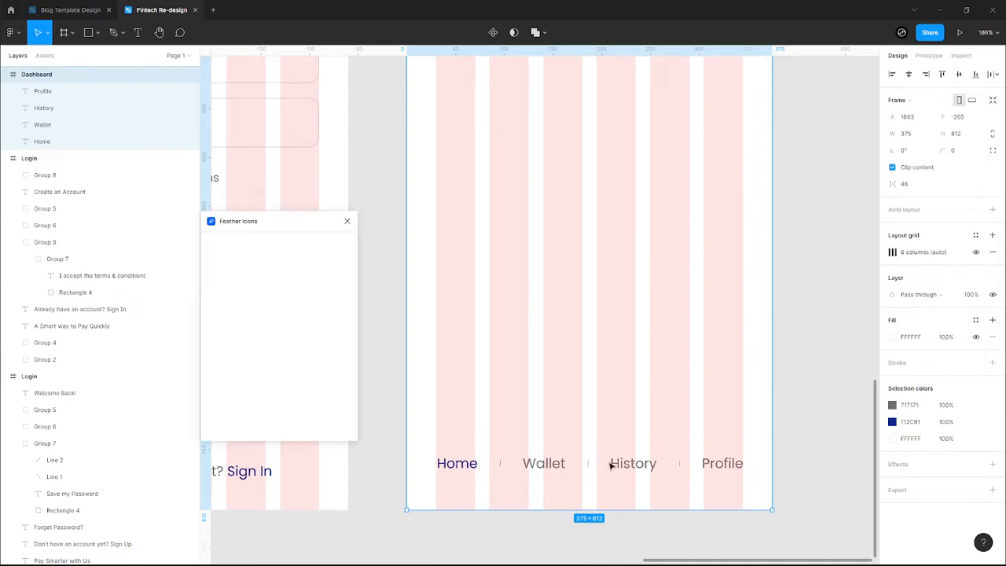
drag(270, 223, 309, 189)
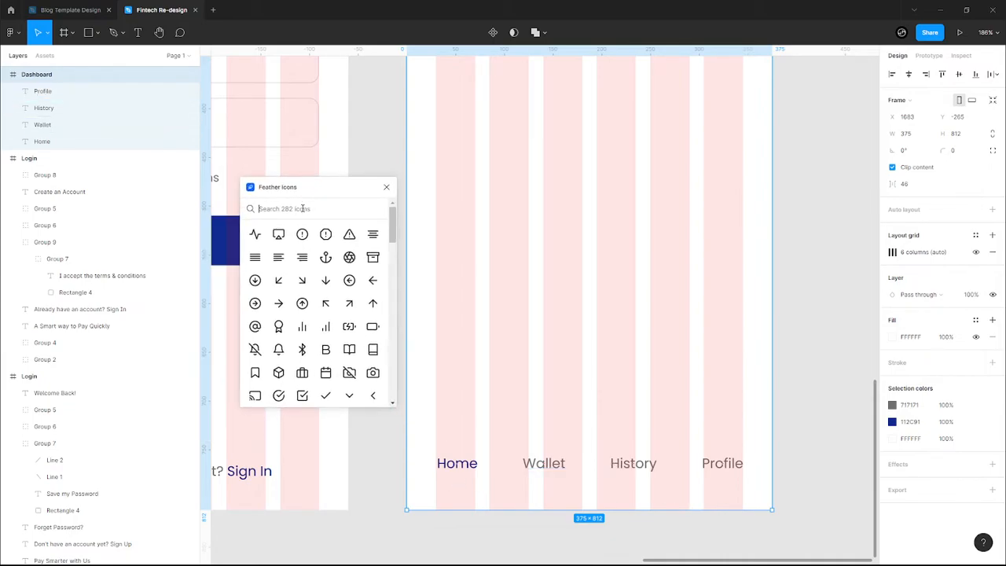
click(303, 208)
text(home)
click(255, 235)
click(660, 251)
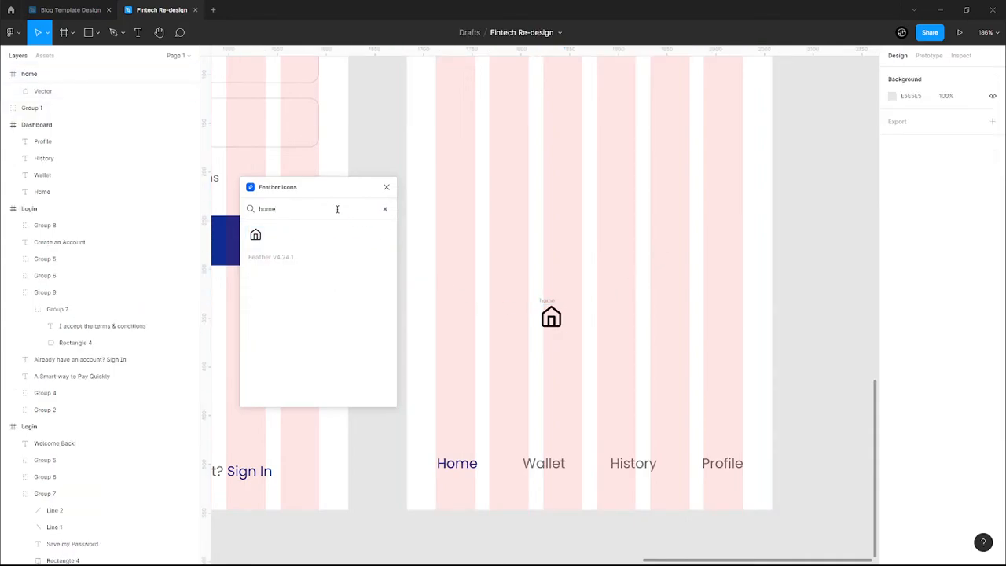
- Search 'pay' and insert the credit-card icon, moving it up and right
key(BackSpace)
text(walle)
key(BackSpace)
key(BackSpace)
key(BackSpace)
key(BackSpace)
key(BackSpace)
text(pay)
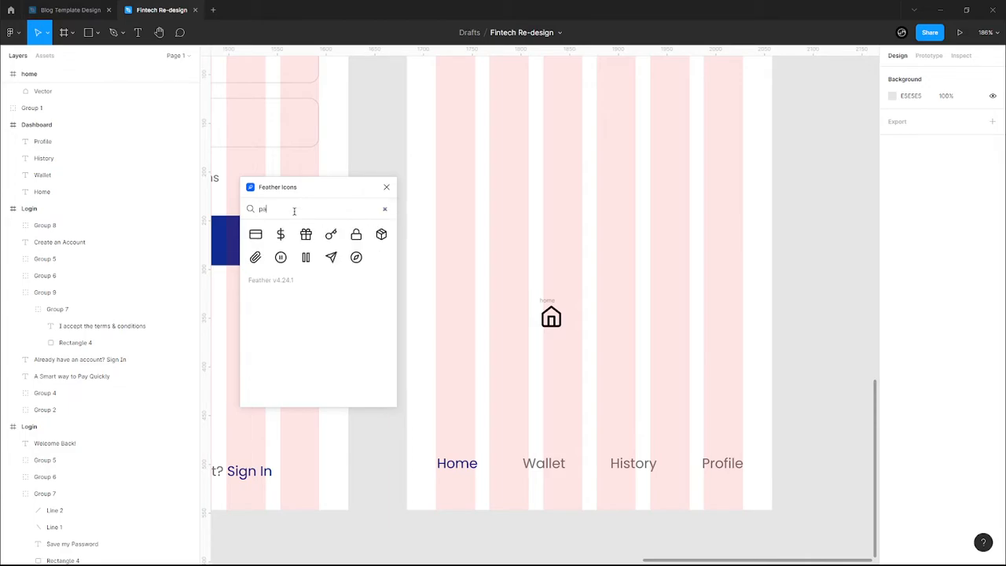
click(256, 235)
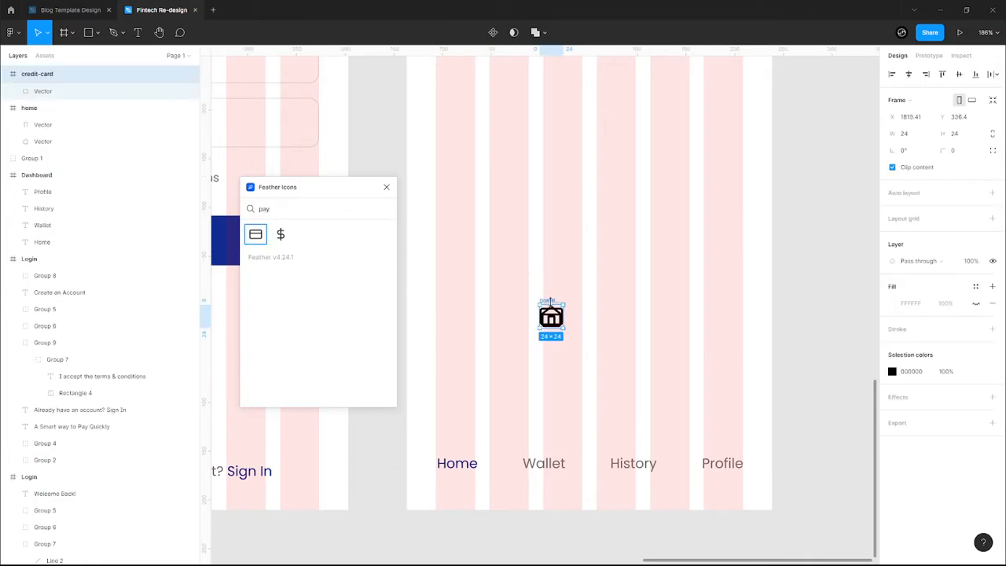
drag(550, 303, 615, 228)
click(641, 314)
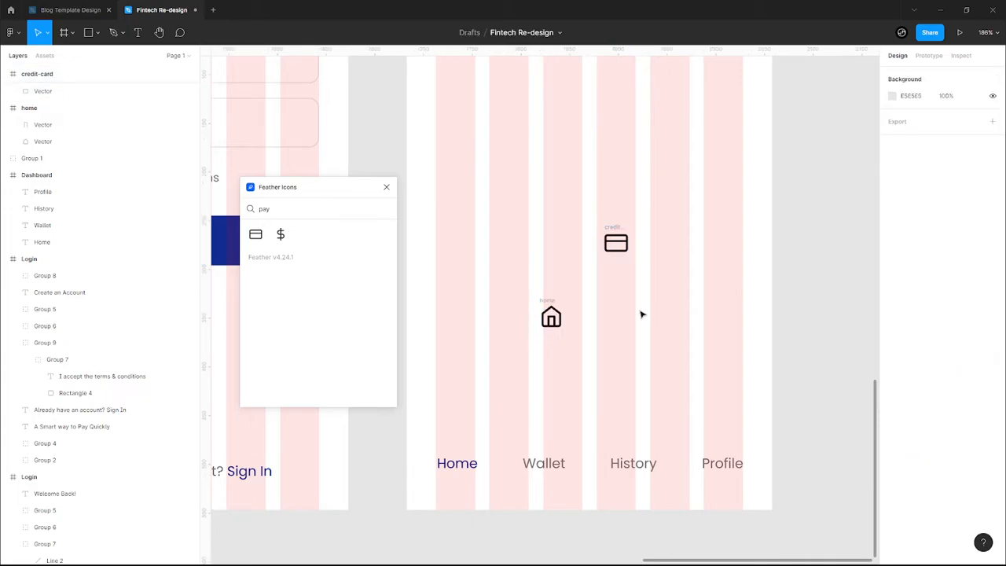
- Search 'user' and insert the user icon to the right of the home icon
click(291, 208)
text(his)
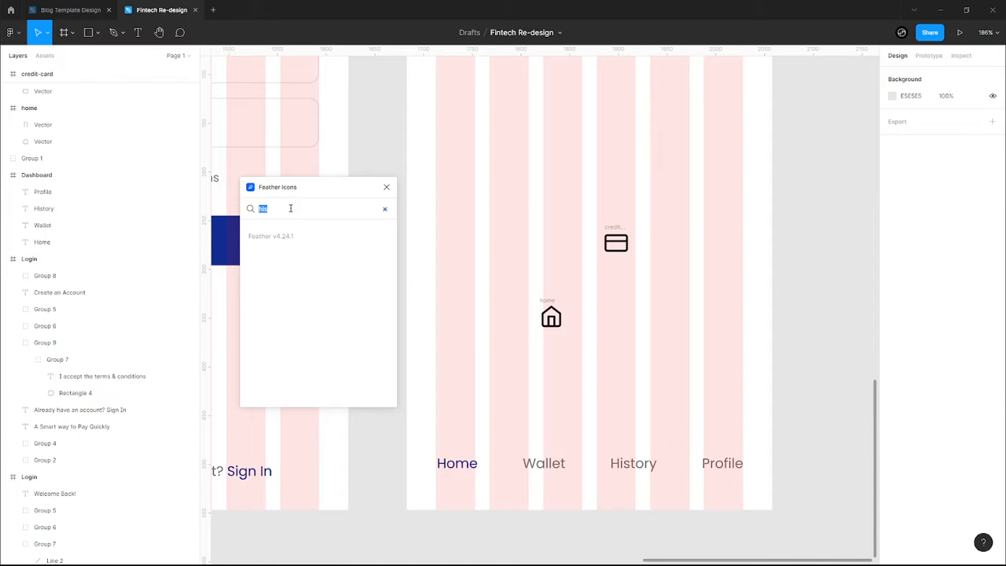
key(BackSpace)
text(pro)
key(BackSpace)
text(user)
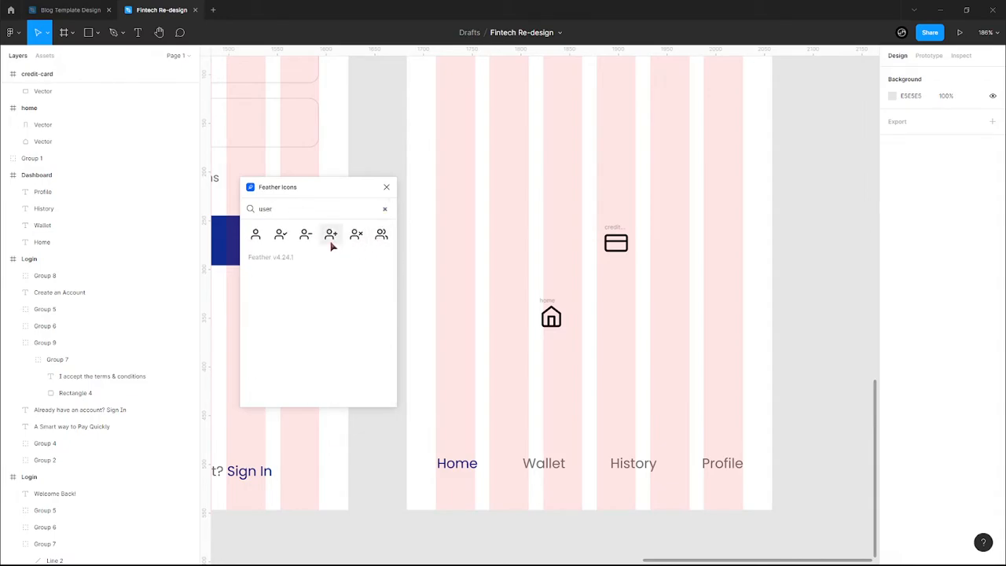
click(253, 236)
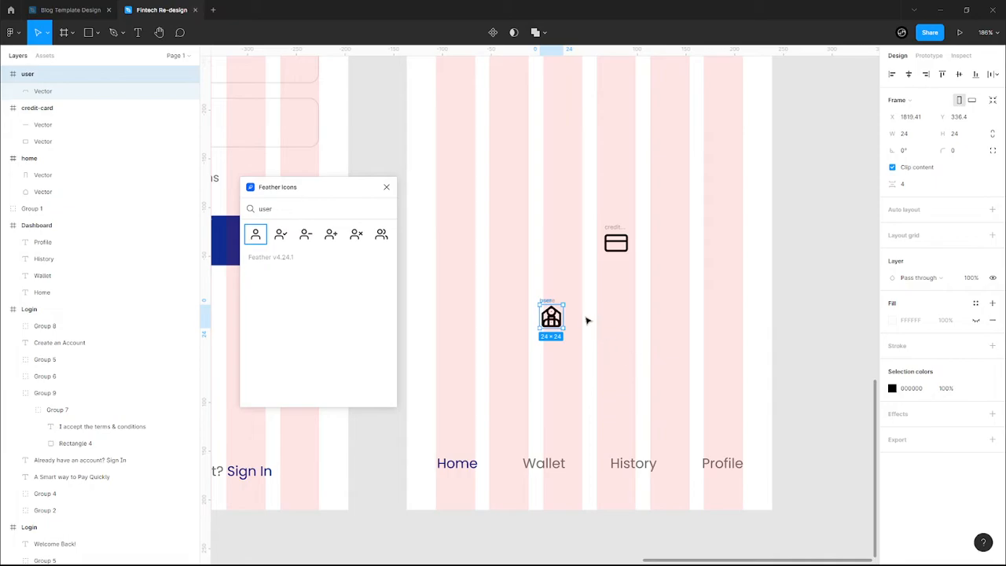
drag(542, 302, 695, 323)
click(626, 397)
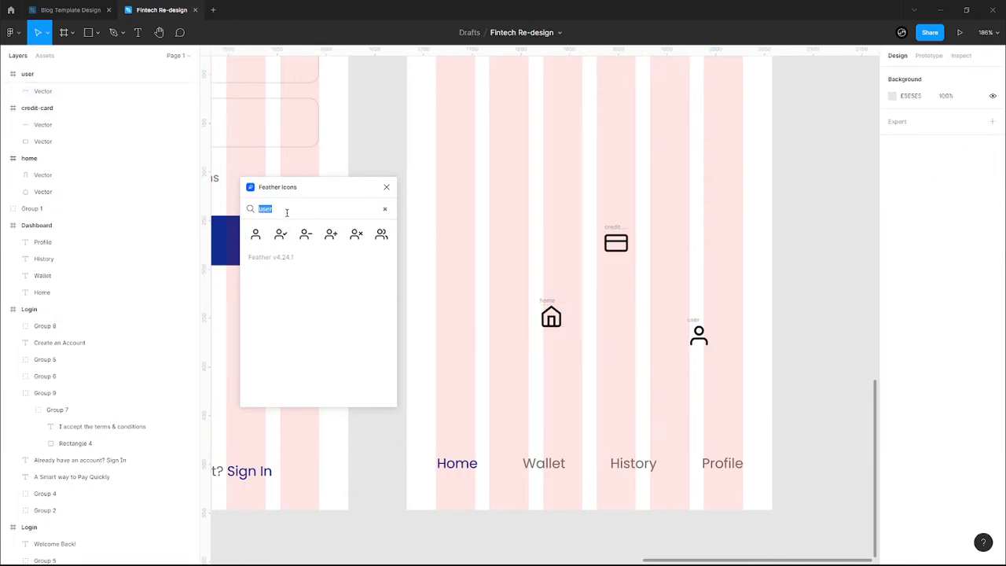
- Search 'clock', insert the clock icon, and close the icon picker
key(BackSpace)
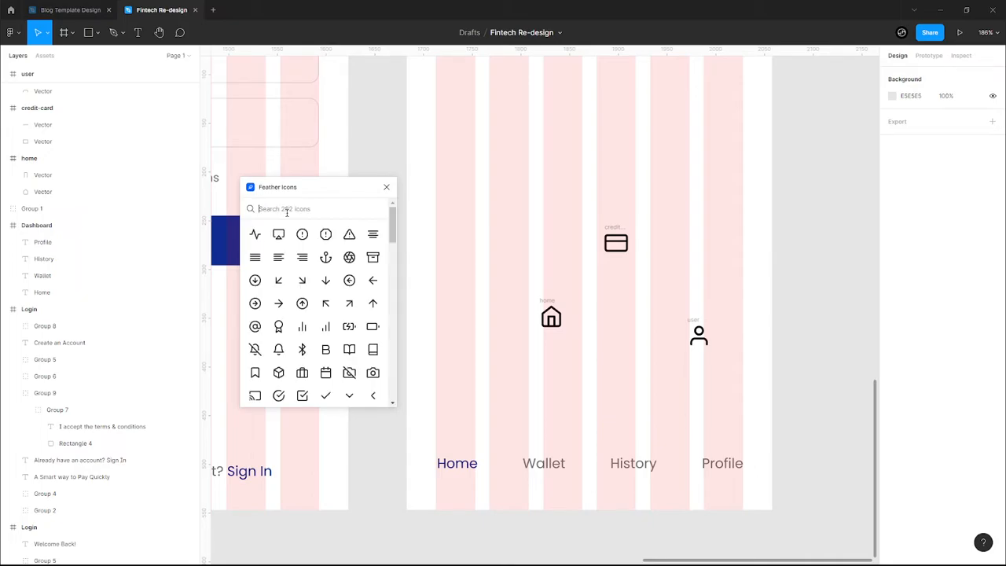
scroll(313, 264, down, 3)
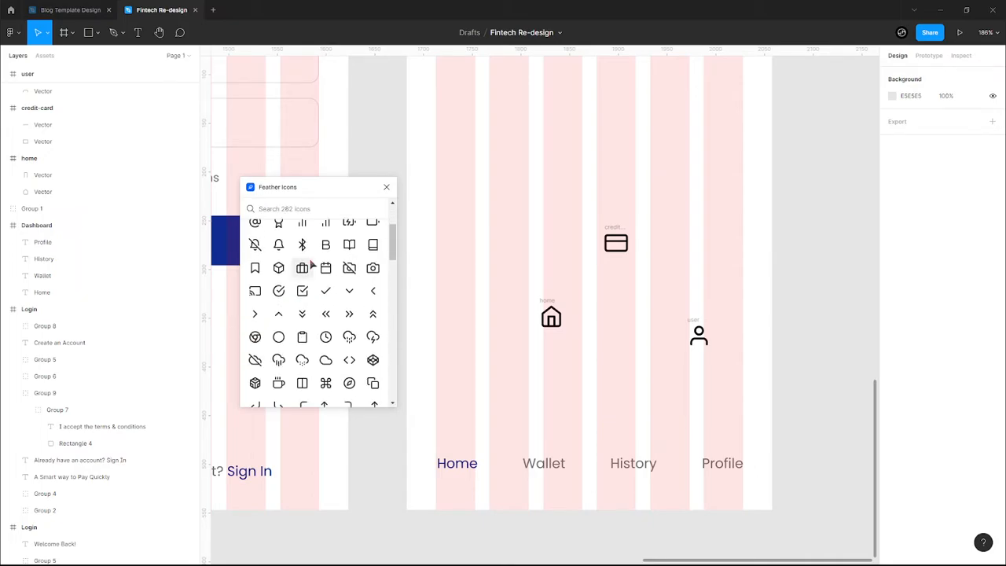
scroll(306, 287, down, 3)
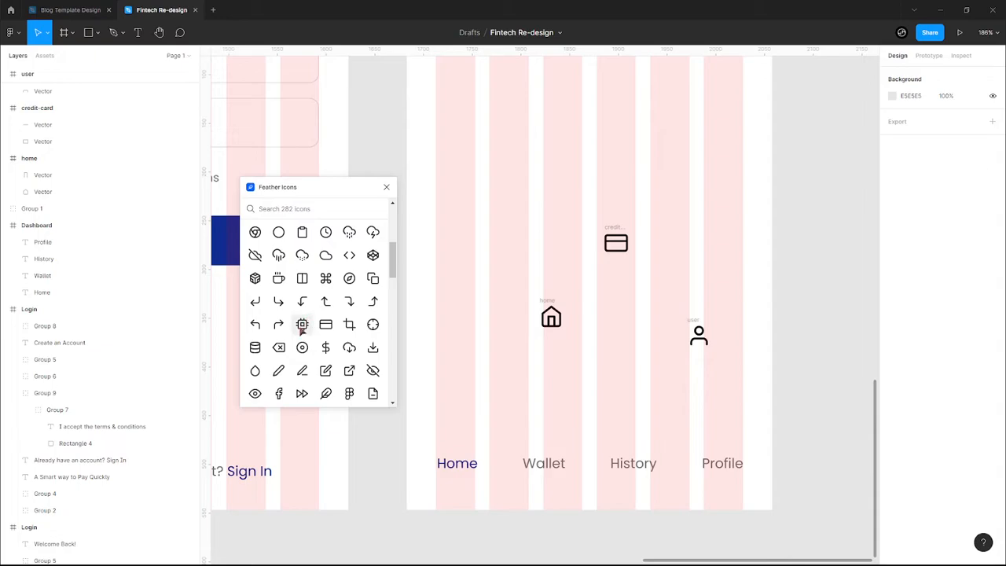
scroll(301, 338, down, 3)
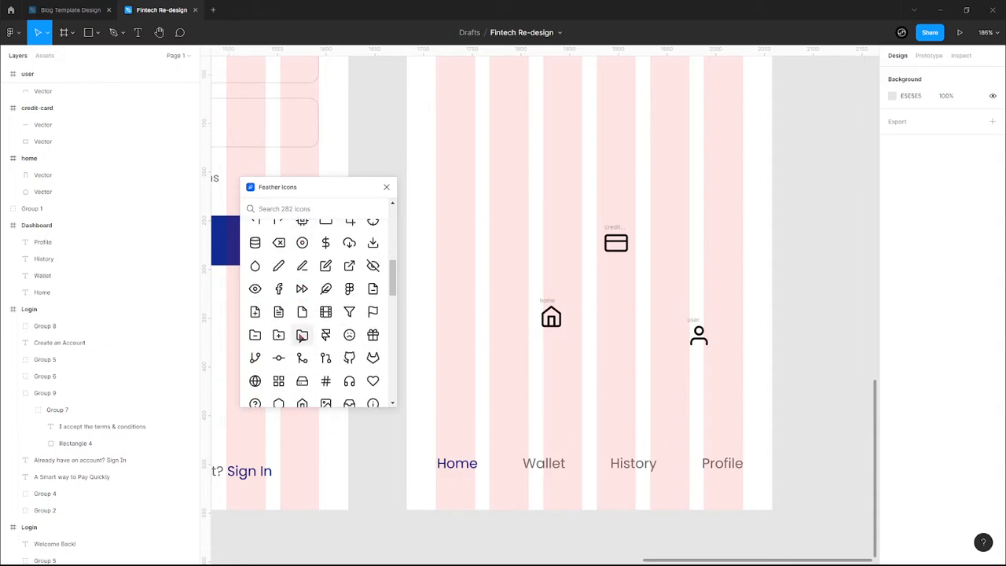
scroll(620, 242, up, 4)
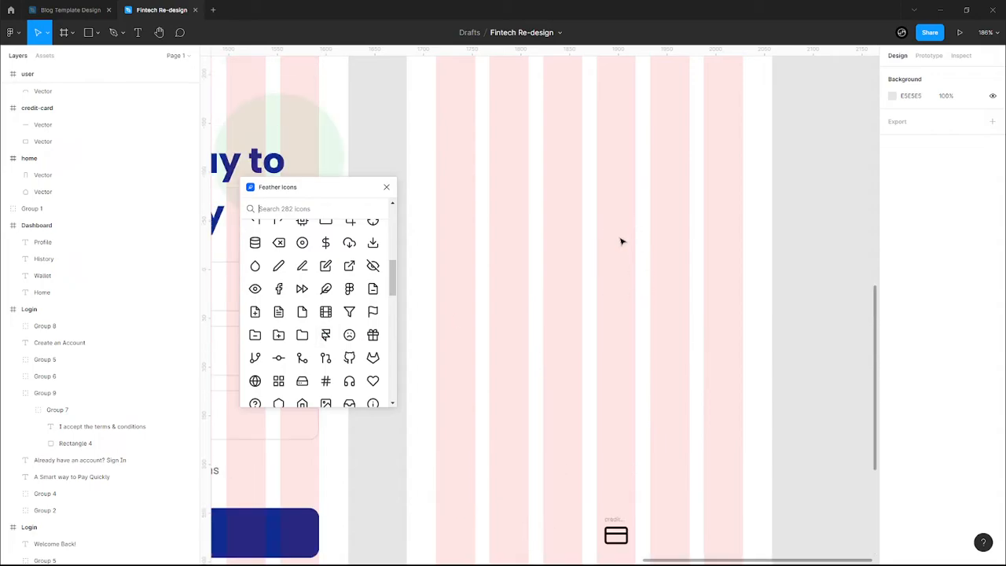
scroll(621, 241, up, 5)
scroll(619, 239, down, 4)
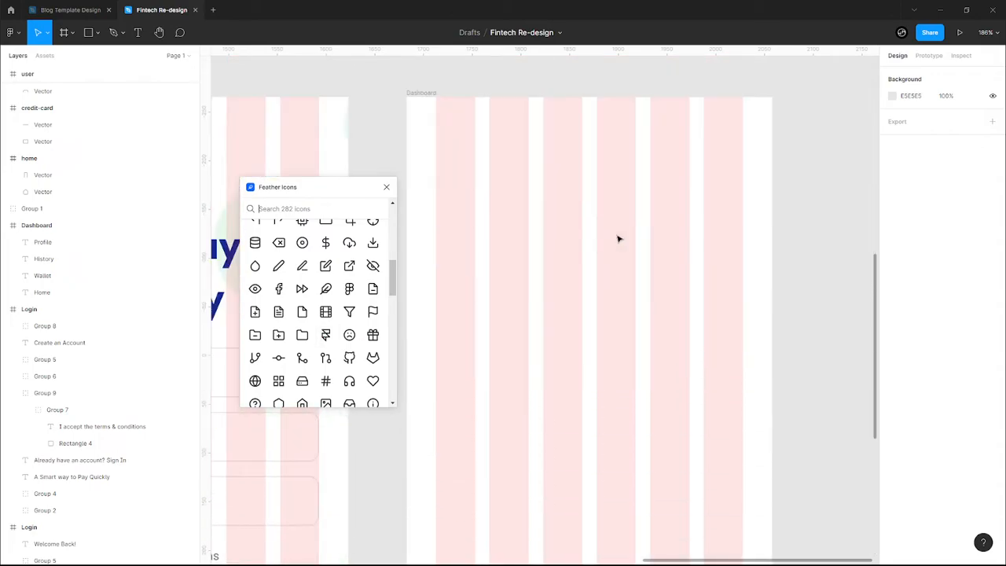
scroll(620, 239, down, 5)
text(clock)
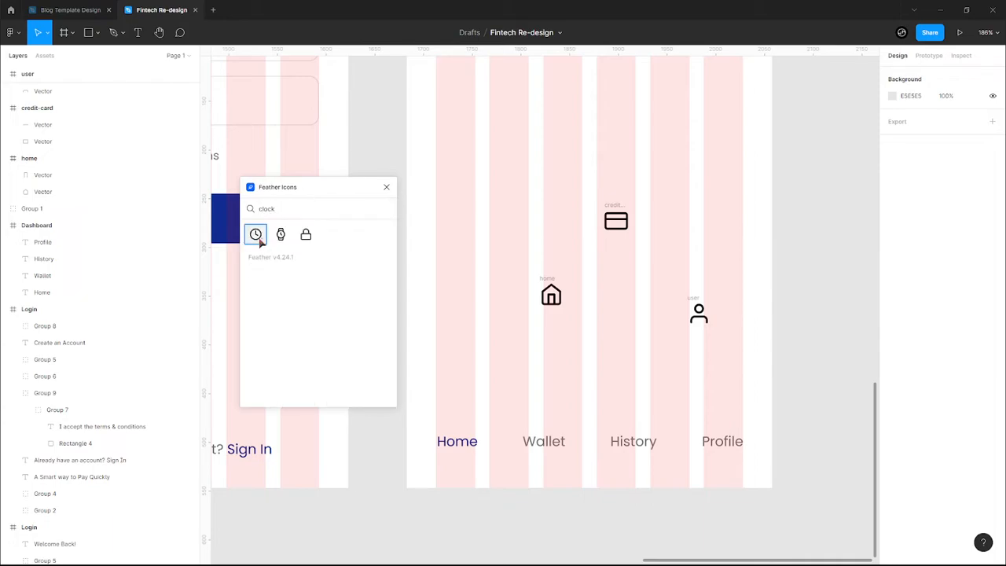
click(255, 234)
click(389, 187)
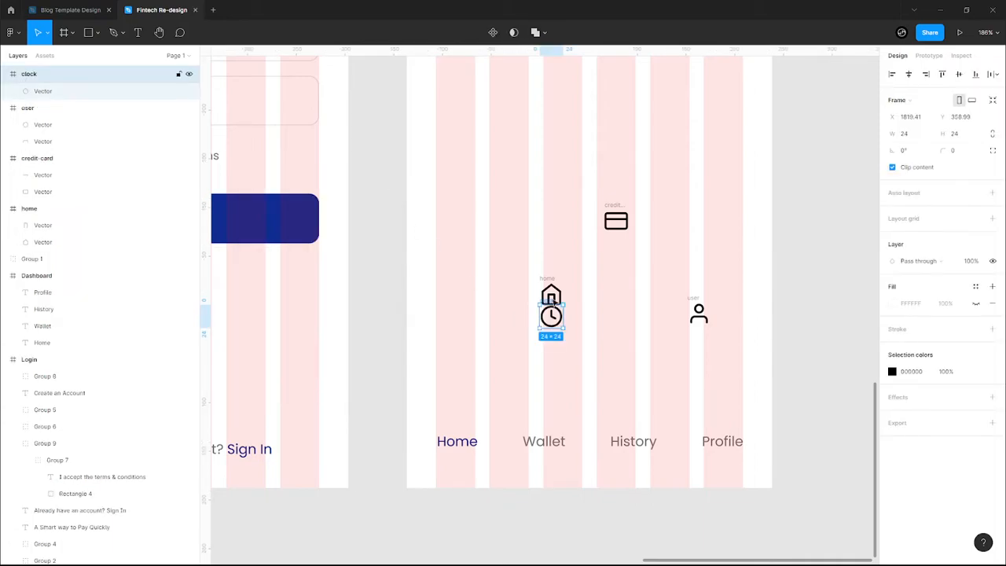
- Place the clock, home, credit-card and user icons above their History, Home, Wallet and Profile labels
drag(551, 301, 634, 394)
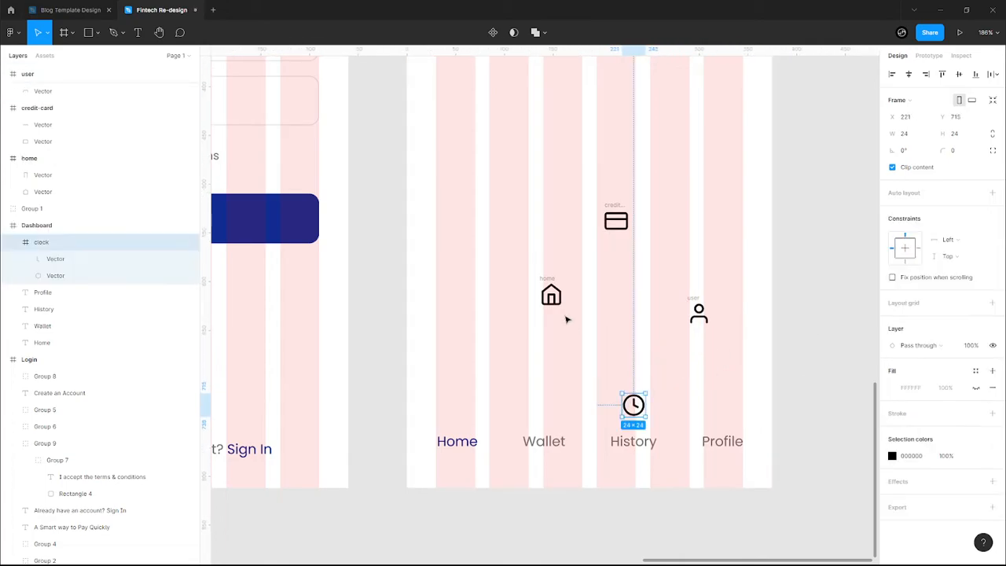
drag(544, 282, 451, 389)
click(613, 208)
drag(613, 207, 541, 386)
click(697, 303)
drag(695, 299, 707, 386)
- Align the four icons' vertical centres and nudge them down toward the labels
drag(449, 376, 733, 425)
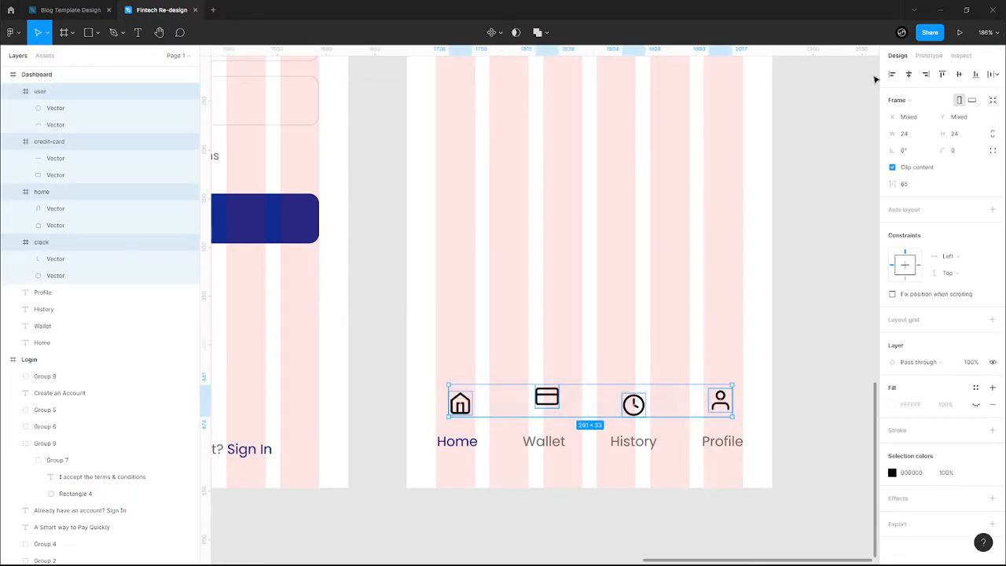
click(959, 74)
drag(639, 402, 637, 414)
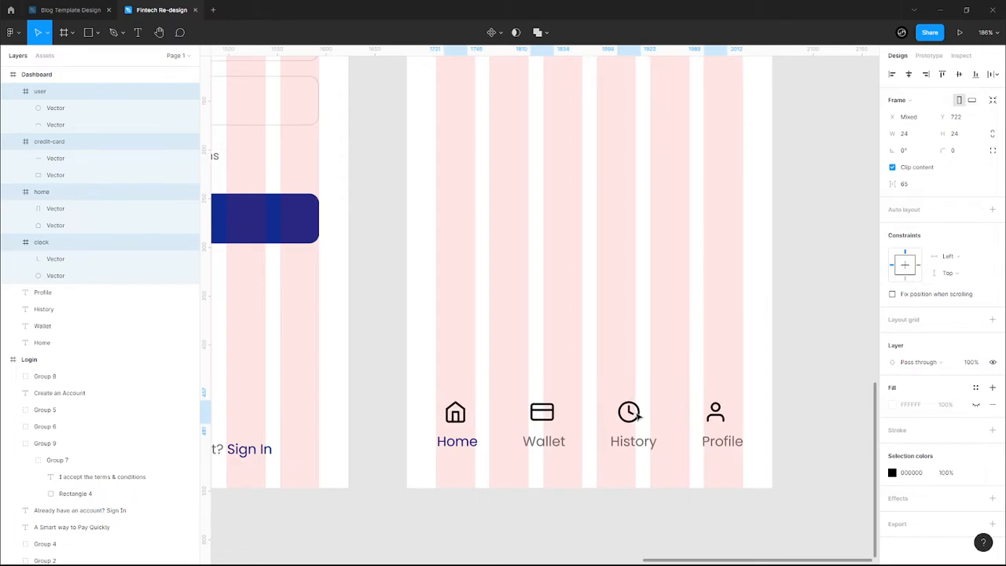
click(593, 415)
click(549, 415)
drag(422, 387, 476, 464)
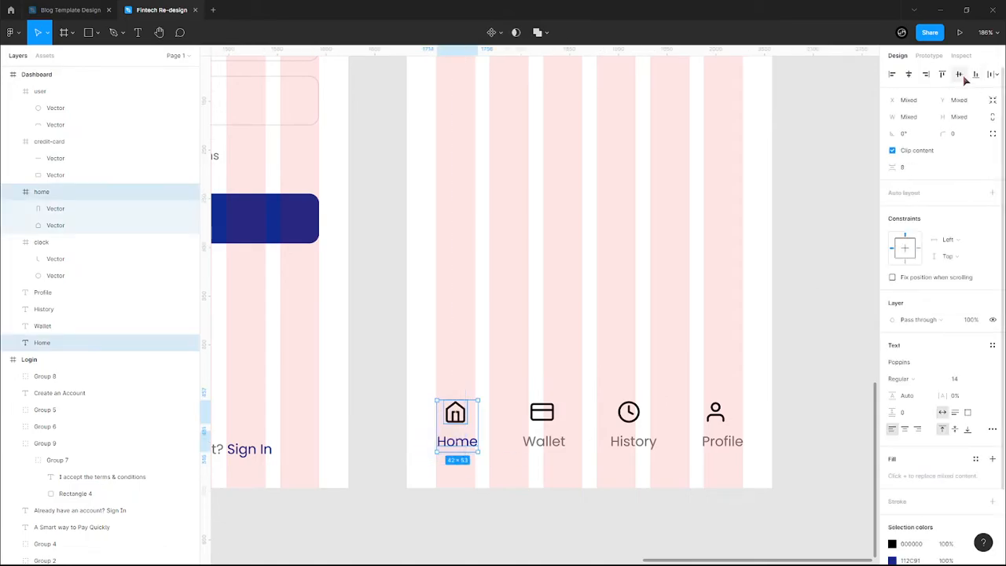
- Centre the user icon horizontally over the Profile label, undoing a stray alignment and icon move
click(959, 74)
key(ctrl+z)
drag(518, 377, 564, 484)
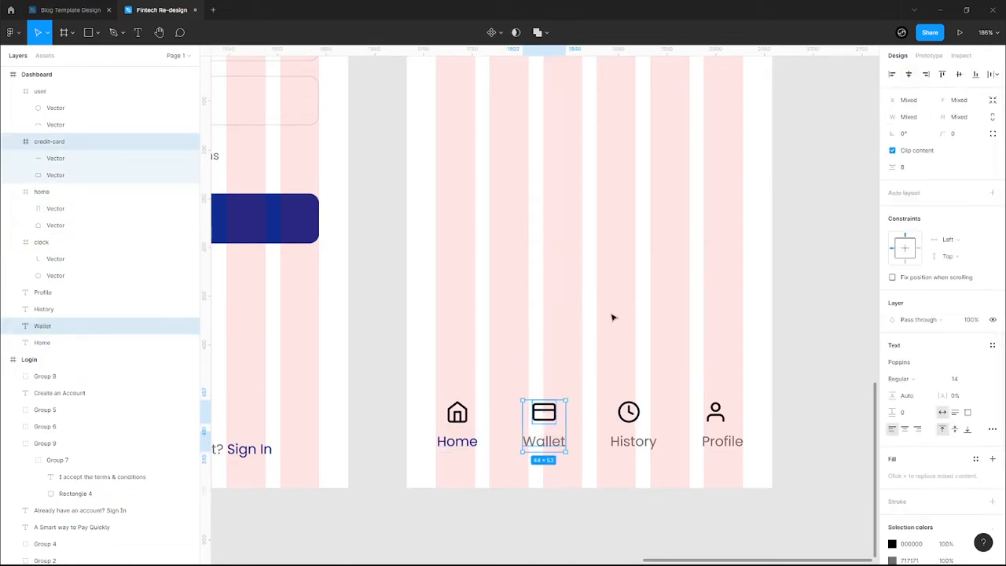
click(607, 380)
drag(619, 402, 634, 457)
key(ctrl+z)
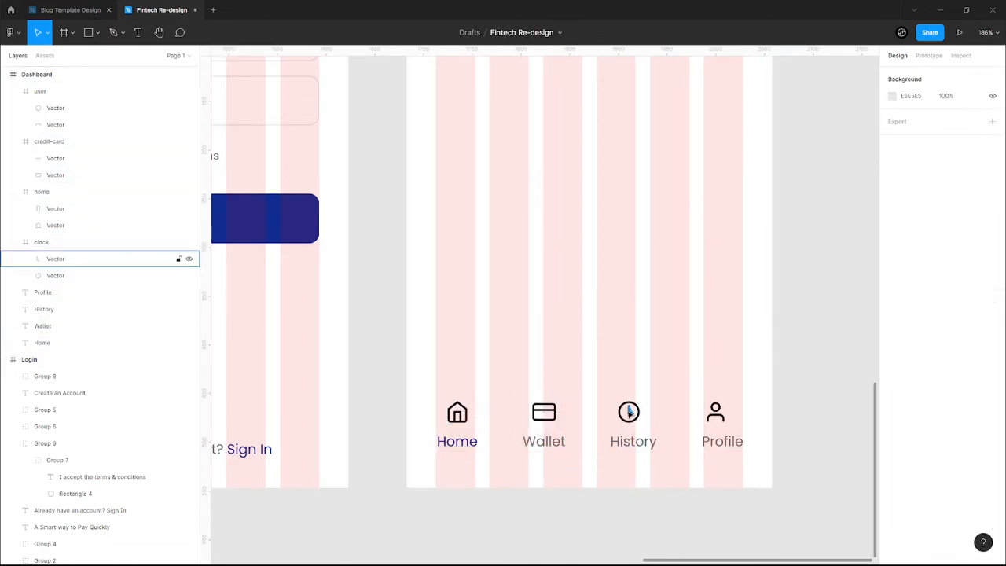
drag(603, 394, 638, 461)
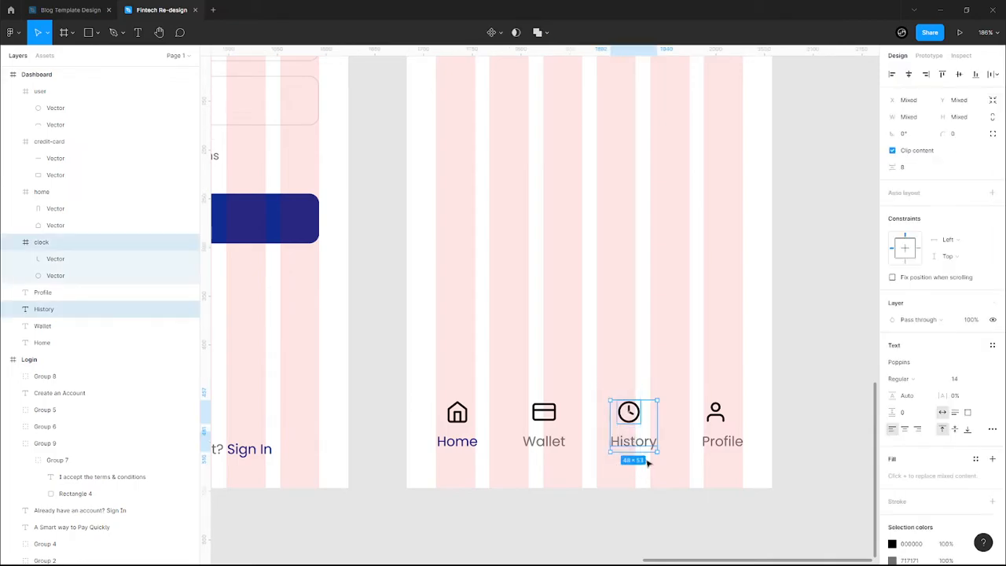
drag(692, 391, 734, 470)
click(910, 74)
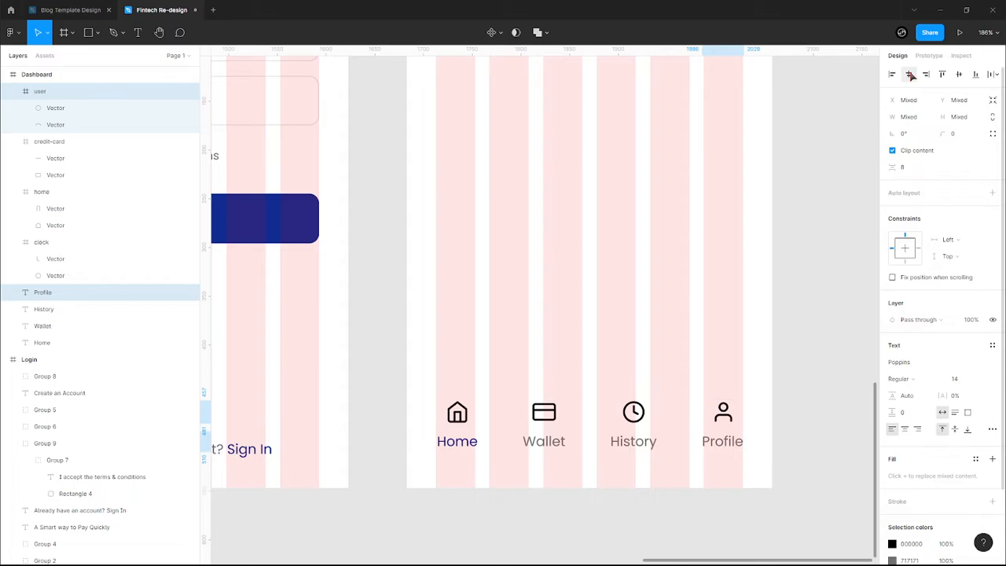
click(726, 351)
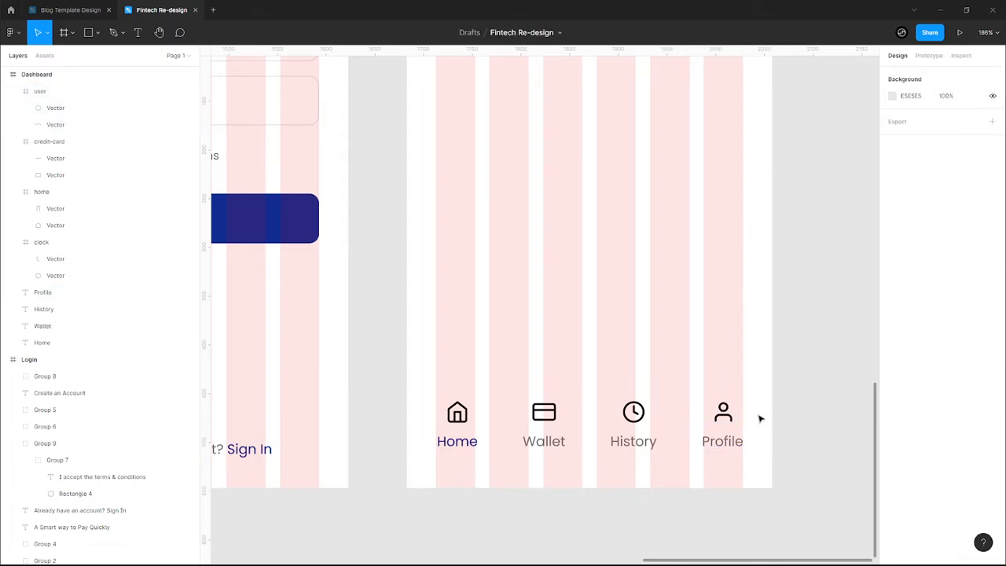
drag(753, 419, 541, 387)
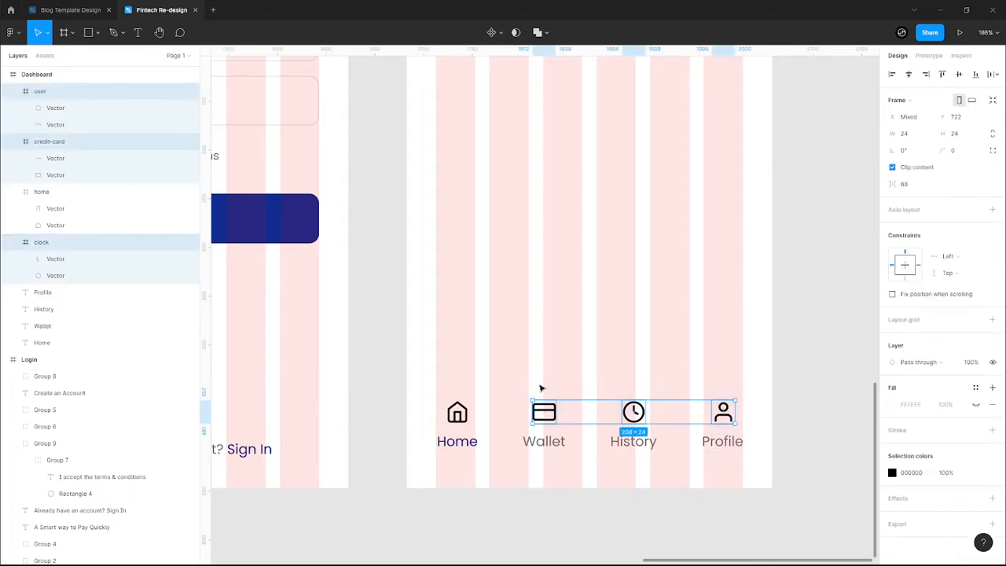
- Colour the Wallet, History and Profile icons mid grey 717171
click(892, 473)
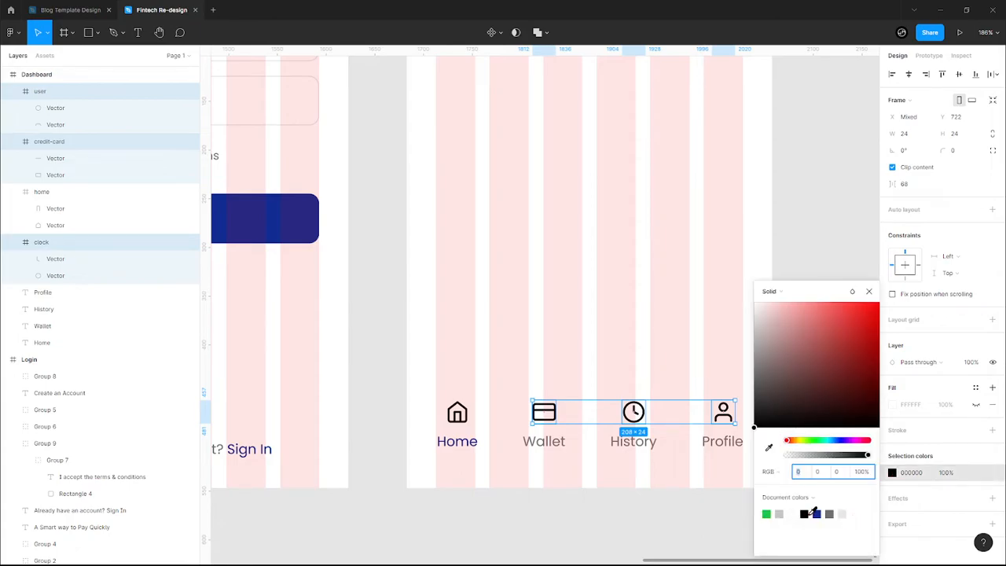
click(779, 514)
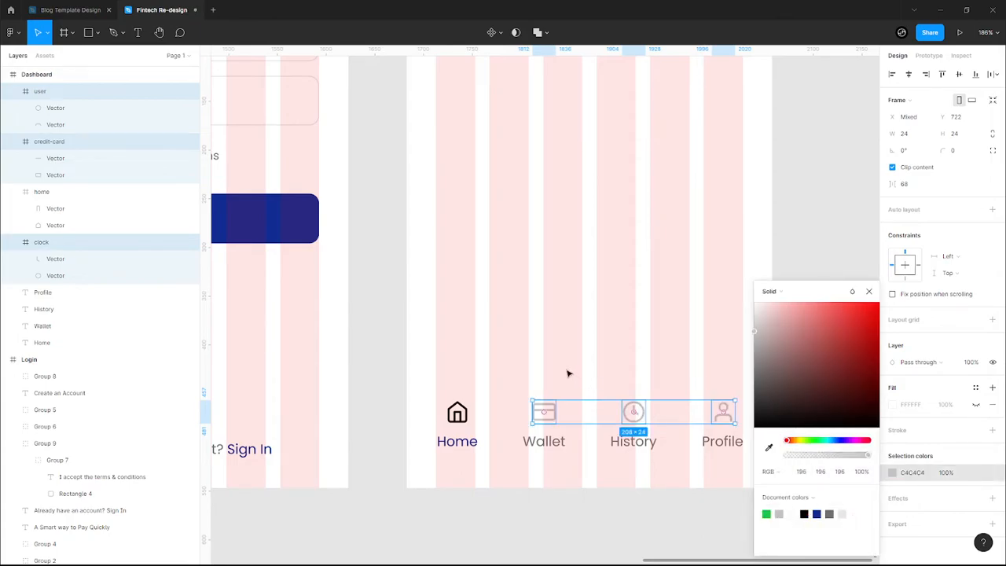
click(831, 514)
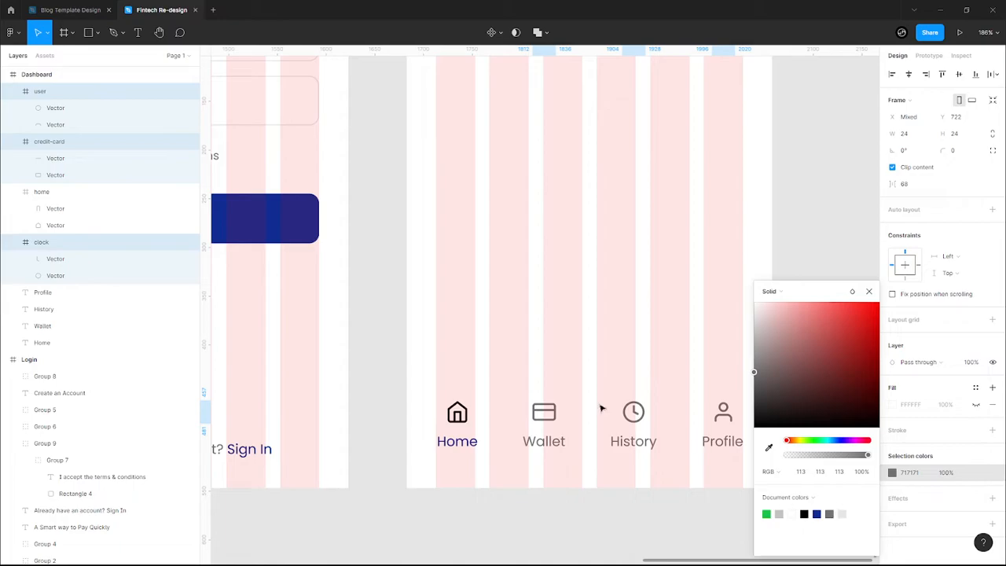
click(693, 447)
- Colour the Home icon navy 112C91 to mark it active
click(456, 411)
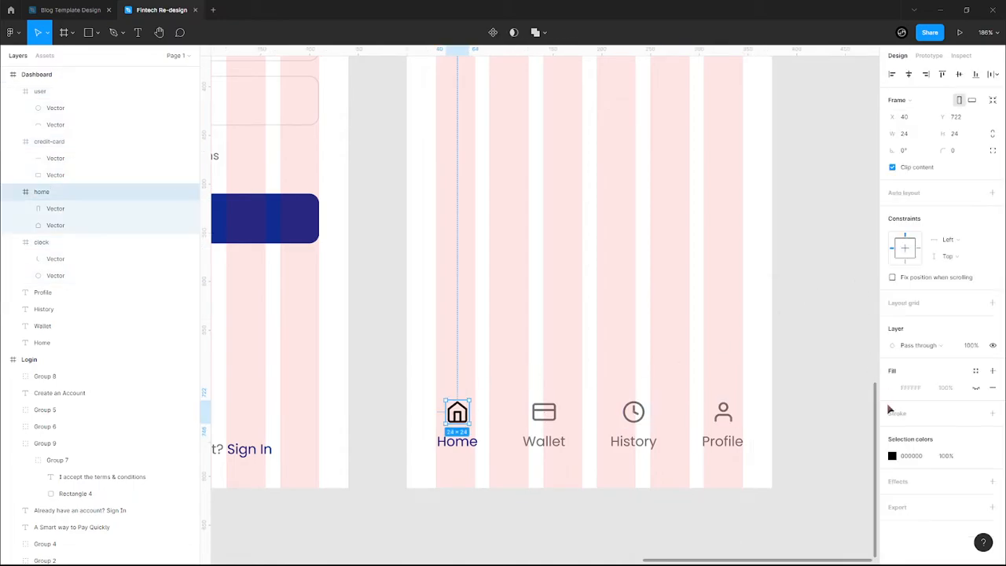
click(892, 455)
click(818, 514)
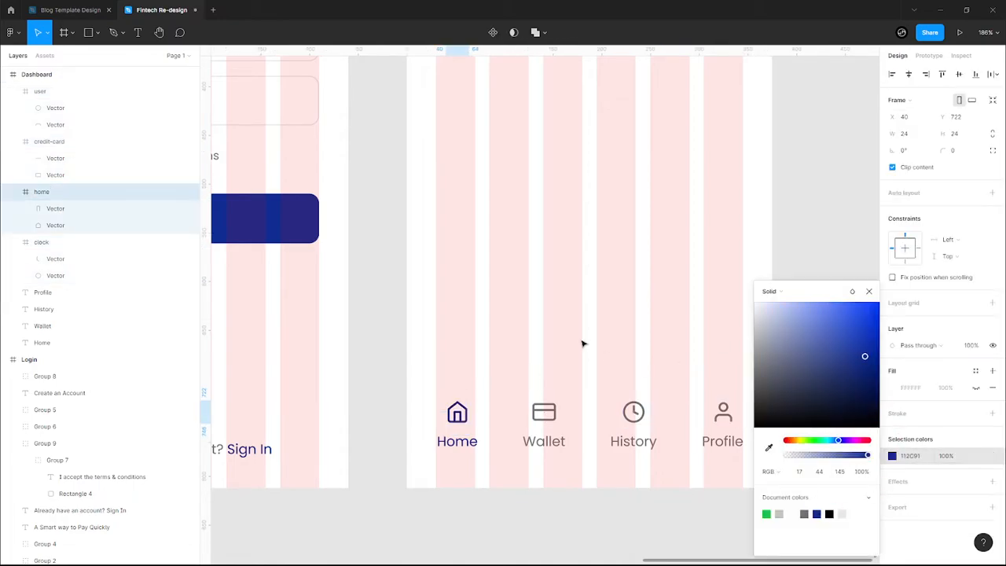
click(510, 305)
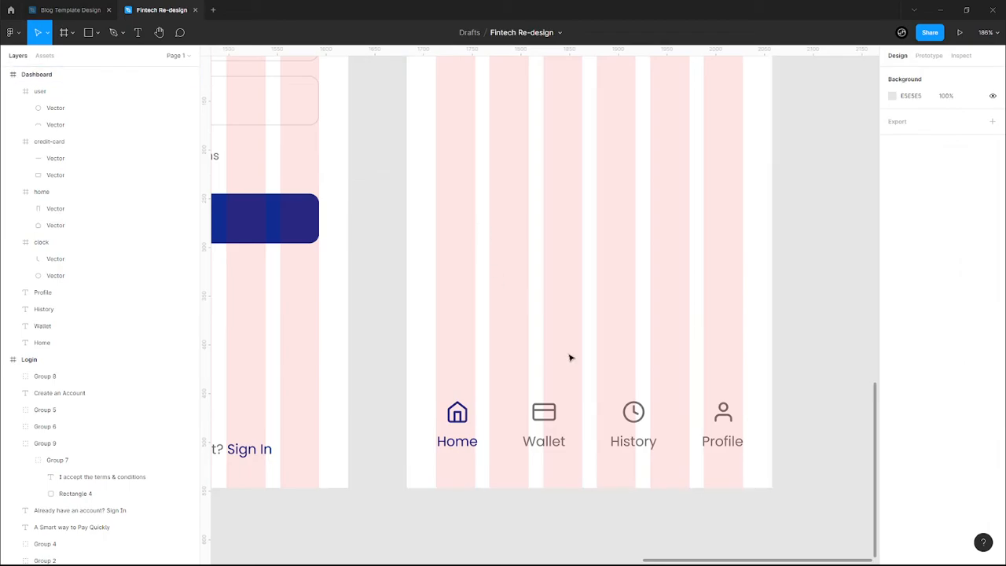
- Hide the layout grids and recolour the Wallet, History and Profile nav items to pale grey C4C4C4
key(ctrl+shift+4)
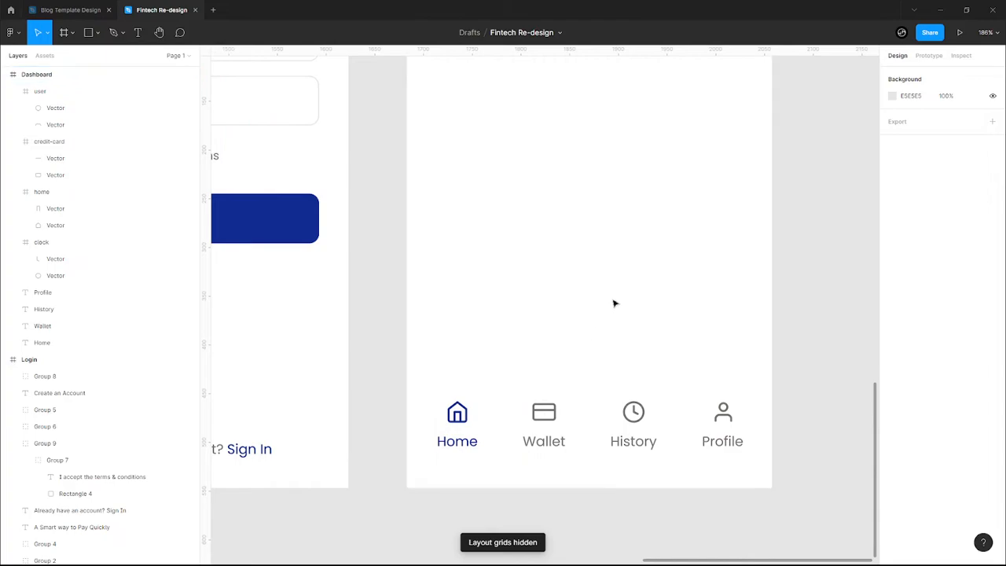
scroll(610, 301, down, 5)
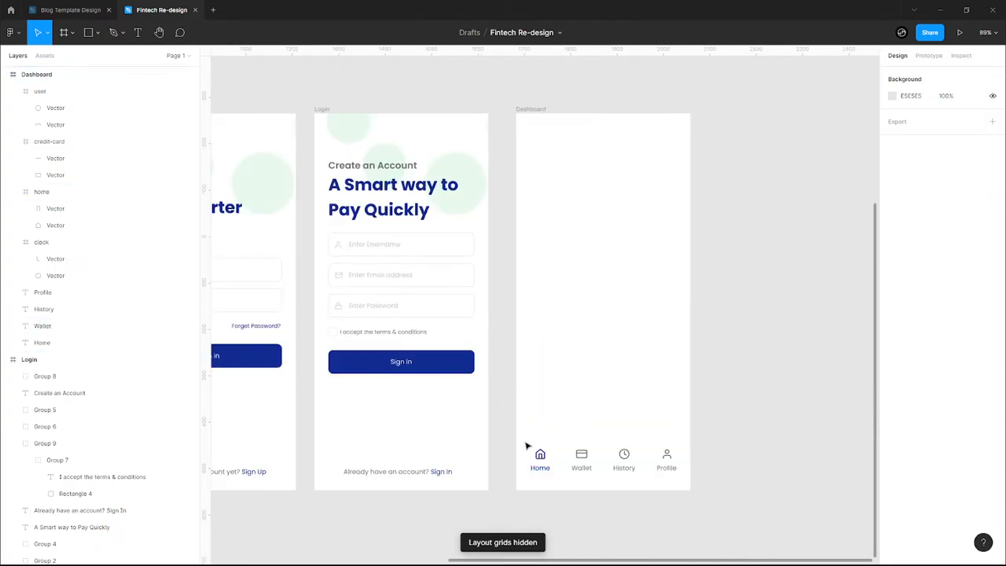
drag(522, 438, 685, 495)
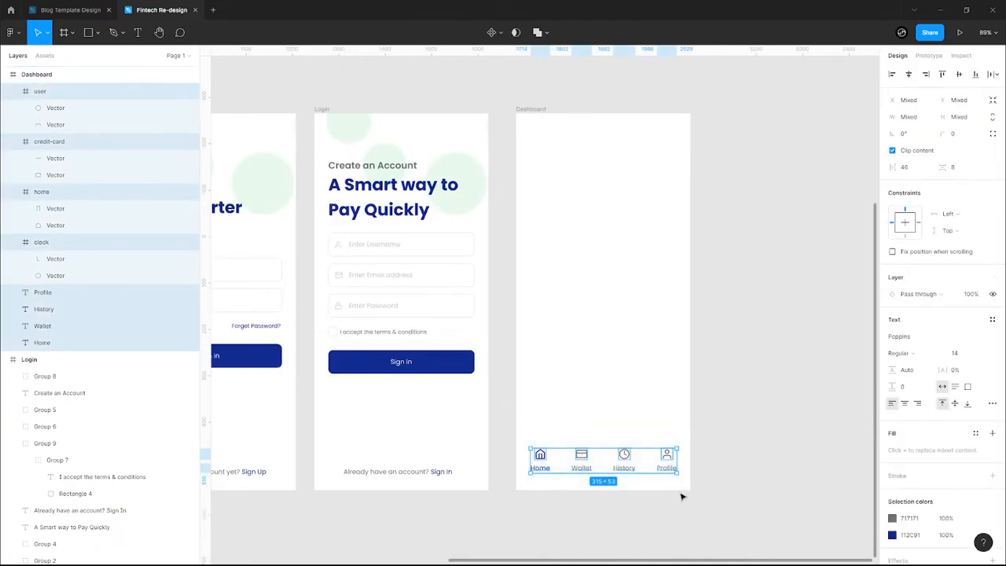
drag(563, 431, 675, 483)
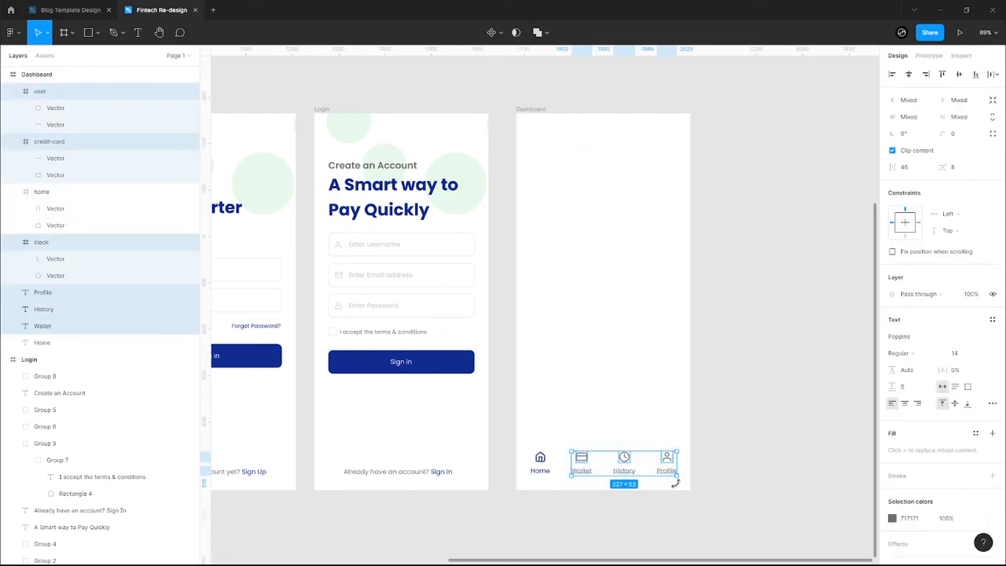
click(891, 518)
click(832, 513)
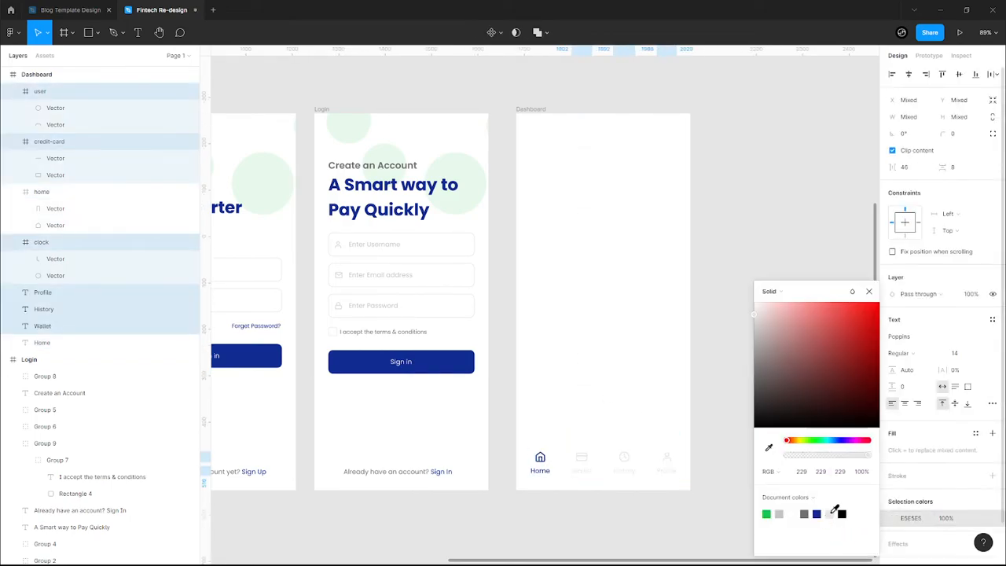
click(781, 513)
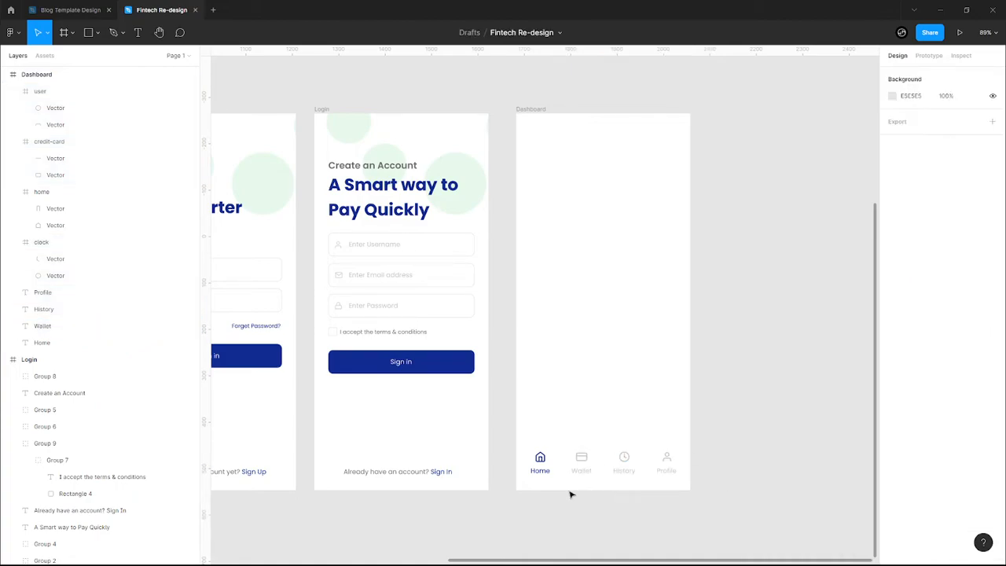
drag(543, 388, 651, 346)
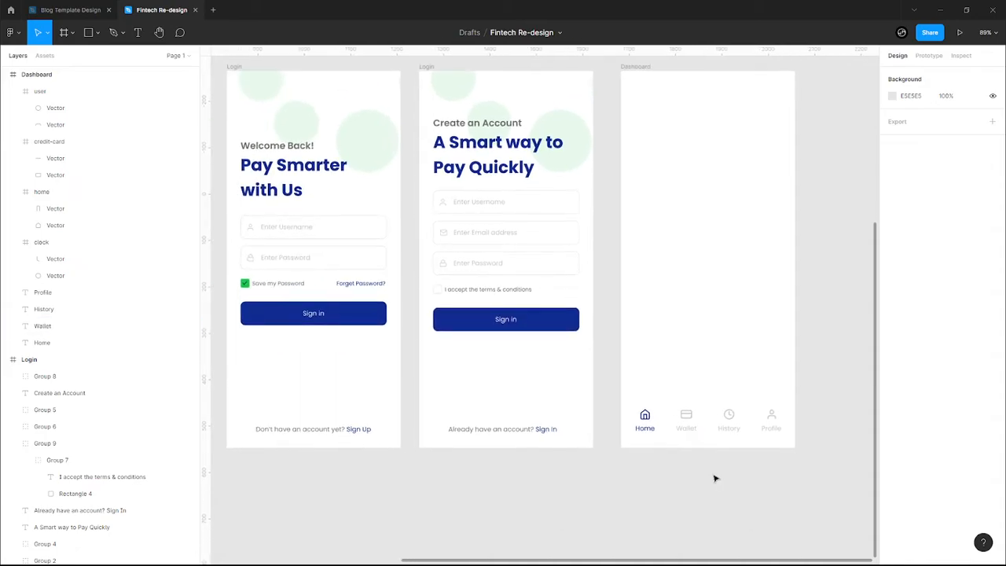
- Navigate across the three phone frames back to the Dashboard frame
scroll(786, 452, up, 3)
scroll(828, 440, up, 2)
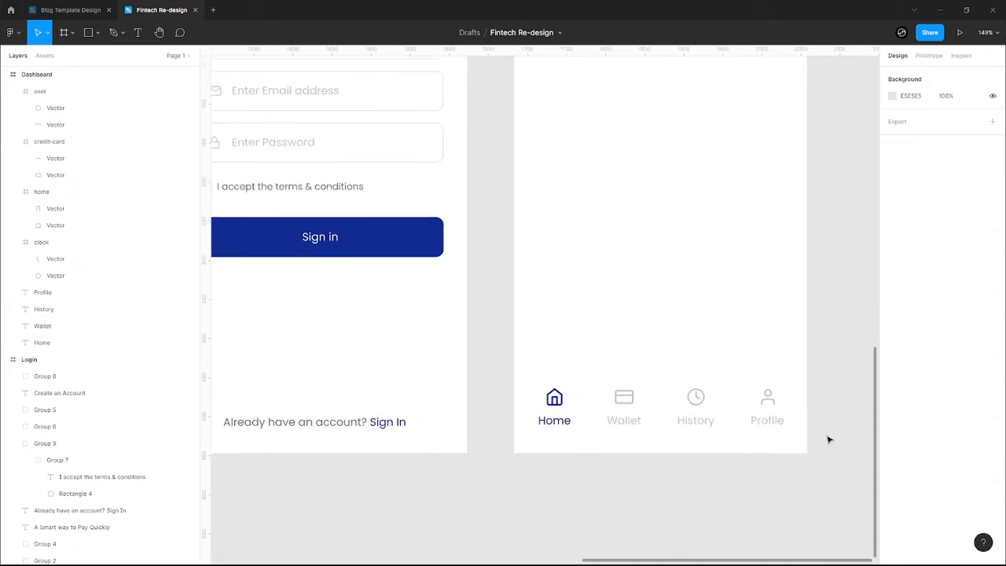
scroll(829, 440, up, 1)
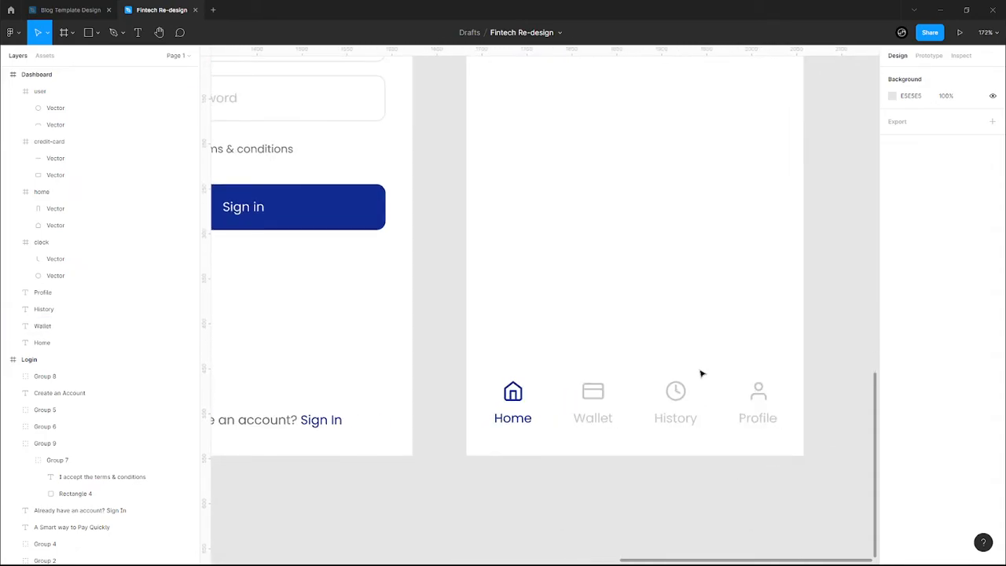
scroll(563, 367, down, 4)
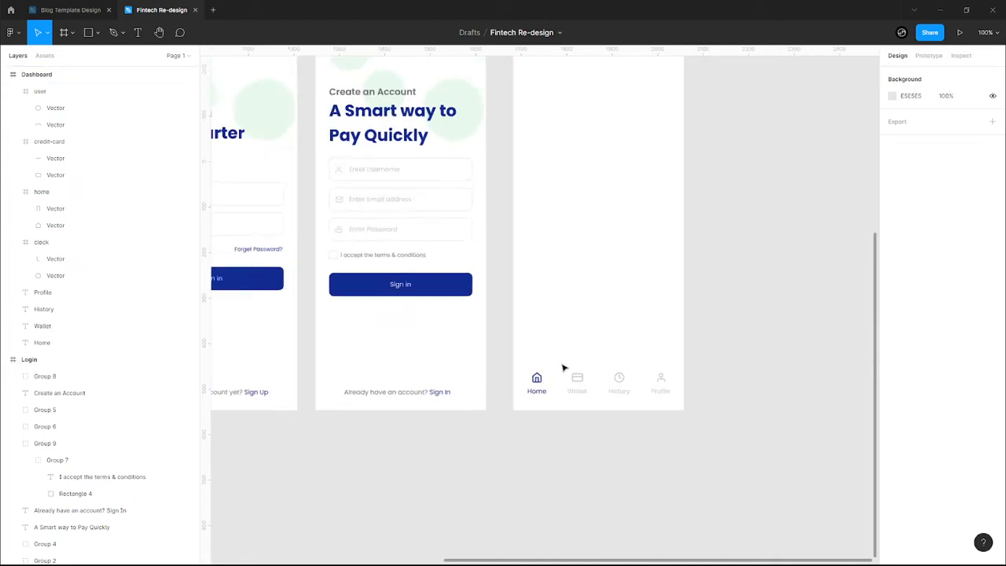
drag(480, 332, 578, 367)
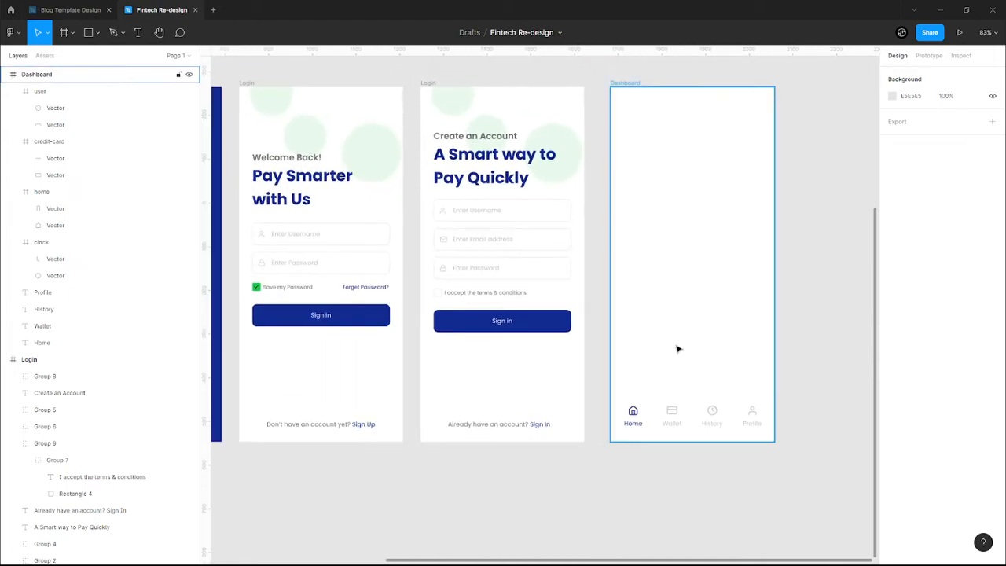
scroll(678, 349, down, 2)
scroll(717, 368, up, 1)
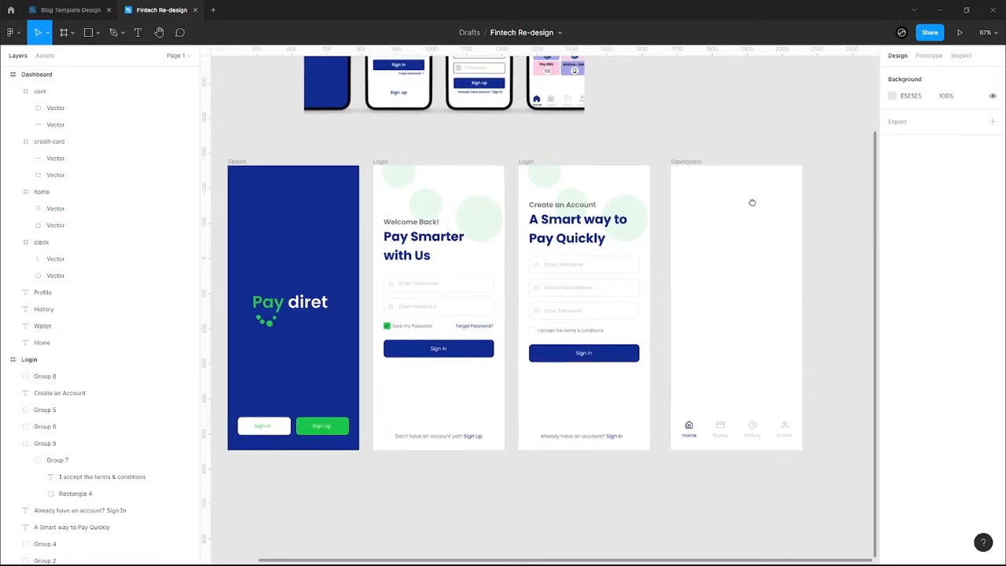
drag(752, 202, 713, 348)
drag(710, 384, 623, 307)
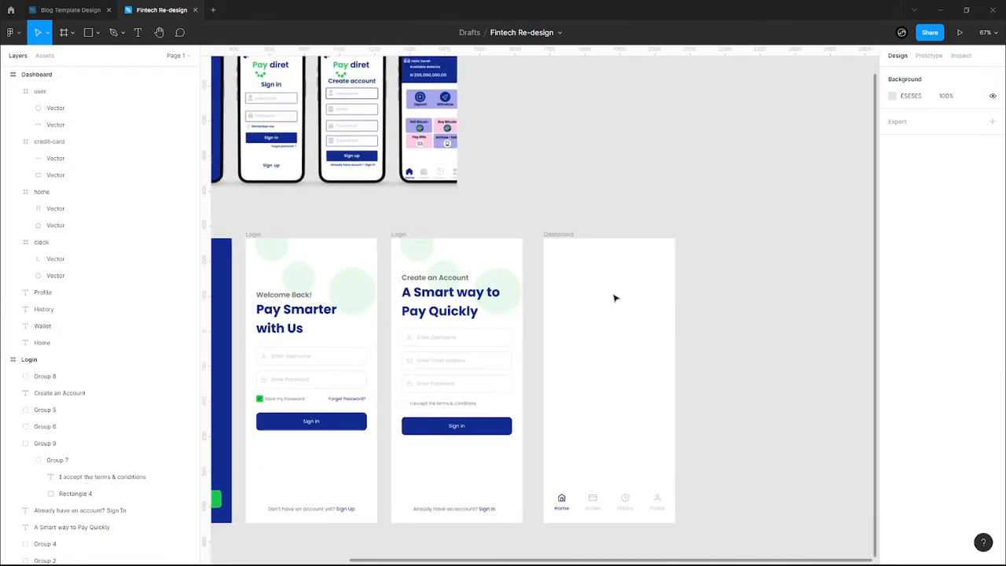
scroll(631, 330, up, 2)
scroll(631, 334, up, 2)
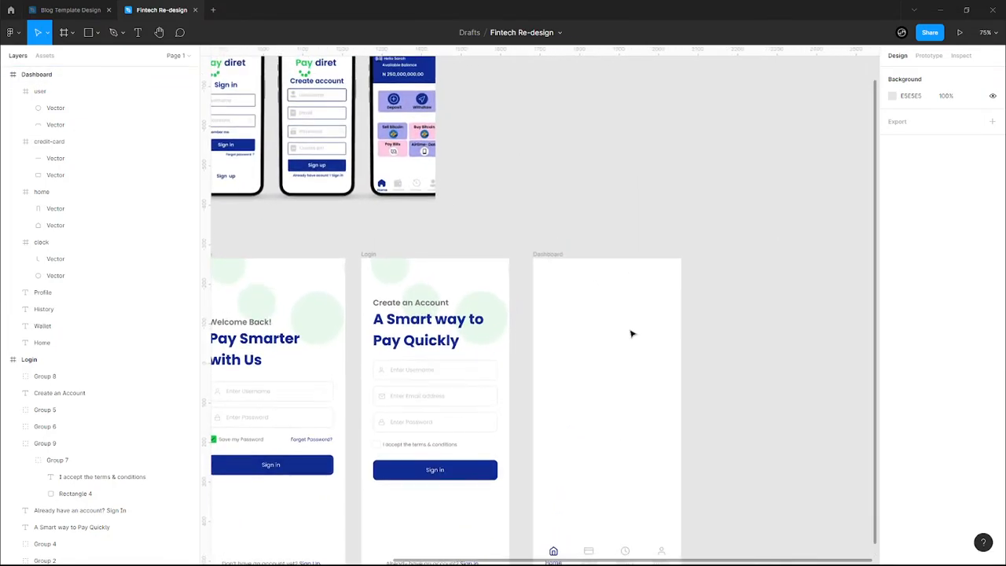
- Turn the layout grids back on and draw a 315×129 rectangle across the top of Dashboard
key(ctrl+shift+4)
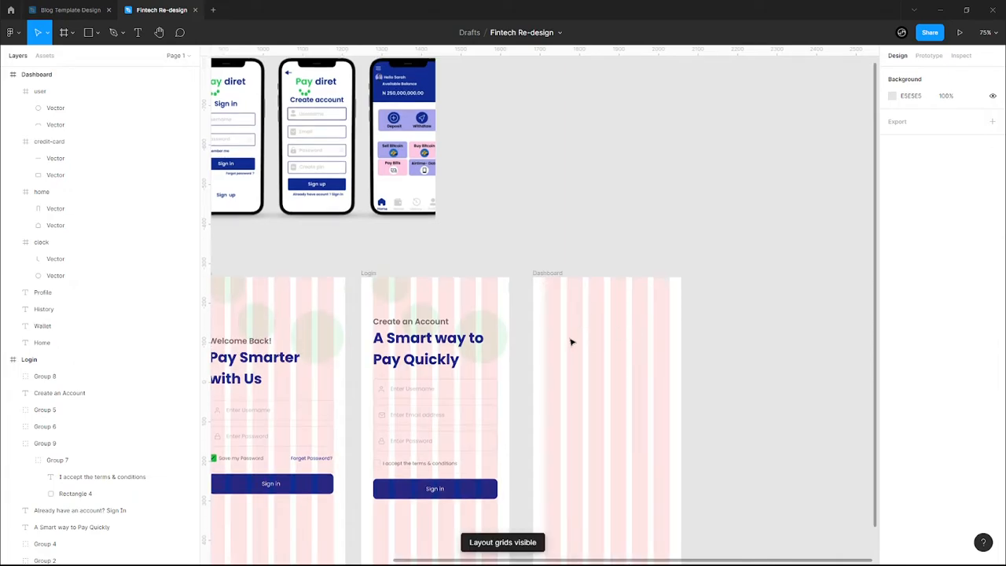
key(r)
mouse_move(545, 310)
mouse_down()
mouse_move(661, 378)
mouse_move(676, 371)
mouse_move(669, 363)
mouse_up()
- Fill the top rectangle with the navy 112C91 document colour
click(967, 135)
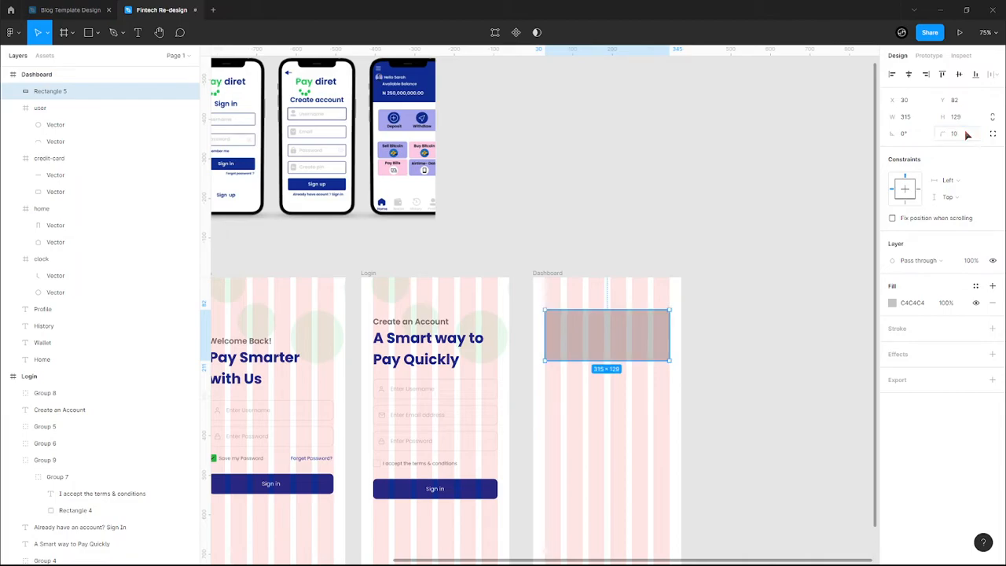
click(898, 303)
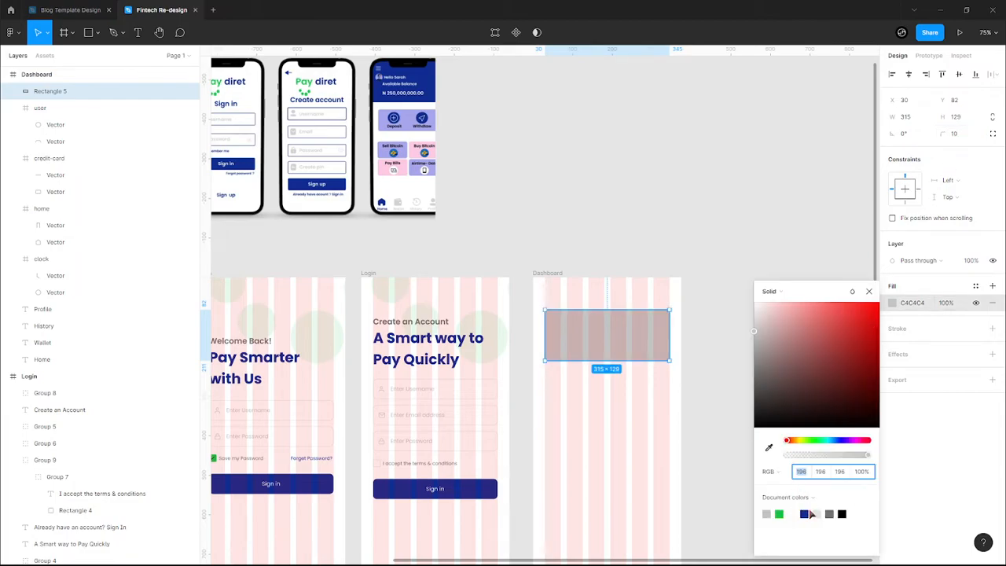
click(805, 514)
click(591, 452)
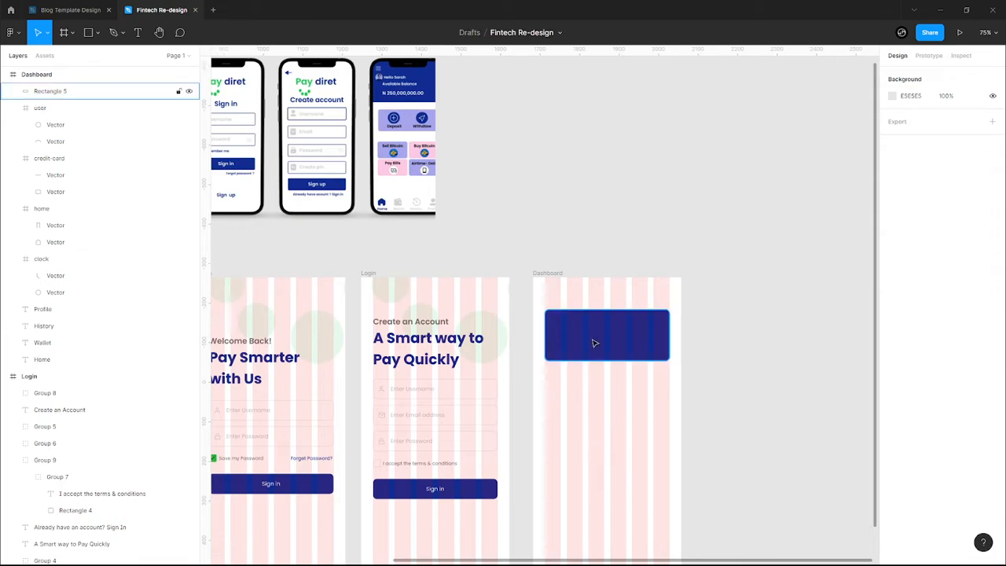
- Nudge the navy rectangle down the frame to Y 129
click(594, 342)
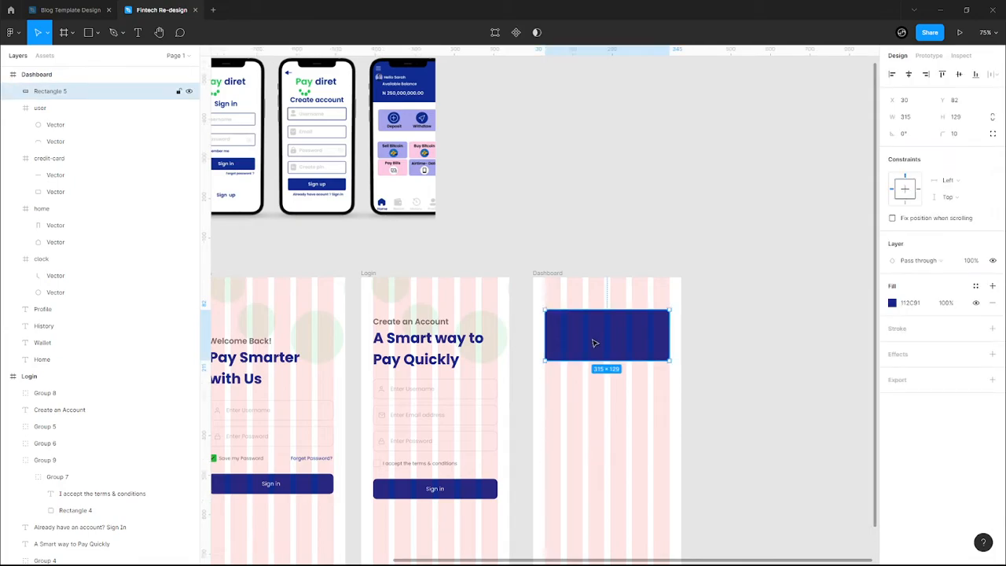
click(593, 299)
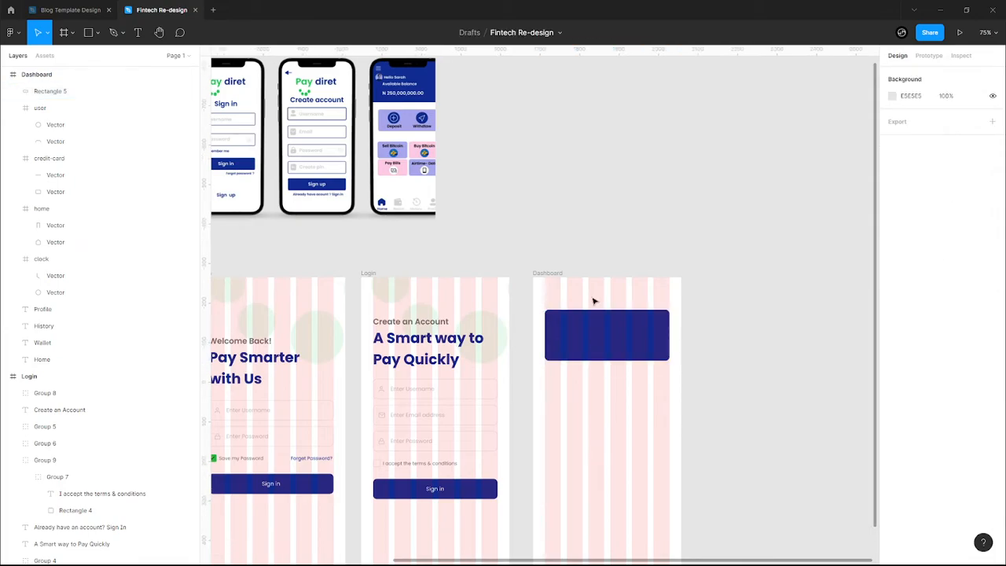
click(579, 318)
drag(579, 317, 578, 315)
key(Down)
key(Down)
key(Down)
key(Down)
key(Down)
key(Down)
key(Down)
key(Down)
key(Down)
key(Down)
key(Down)
key(Down)
key(Down)
key(Down)
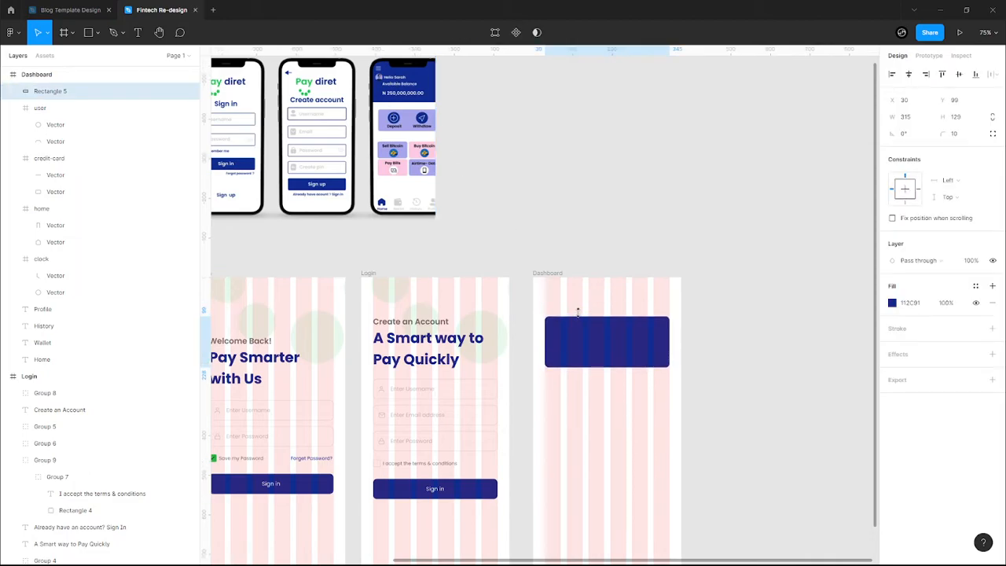
key(Down)
key(Down)
key(Down)
key(Down)
key(Down)
key(Down)
key(Down)
key(Down)
key(Down)
key(Down)
key(Down)
key(Down)
key(Down)
key(Down)
key(Down)
key(Down)
key(Down)
key(Down)
key(Down)
key(Down)
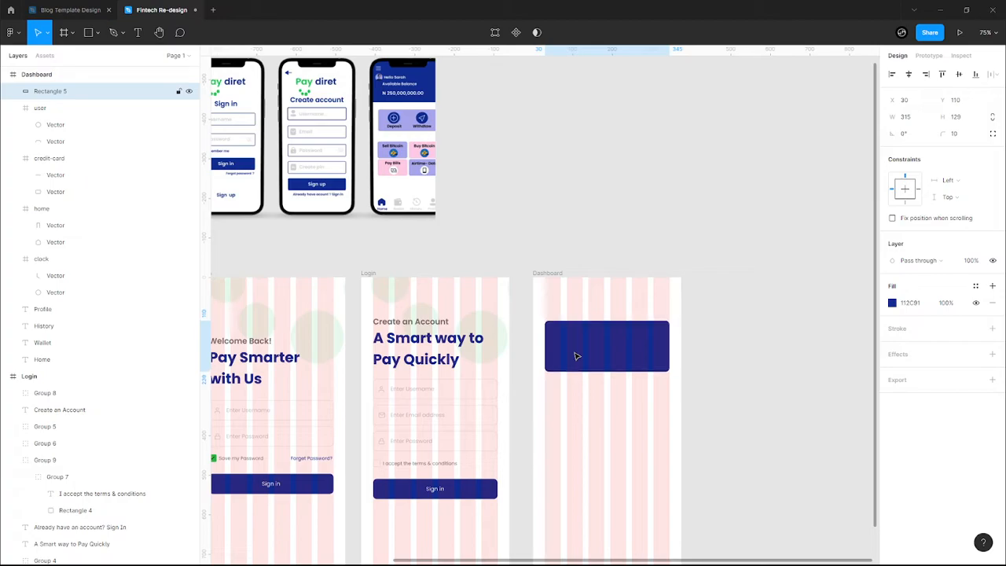
click(575, 319)
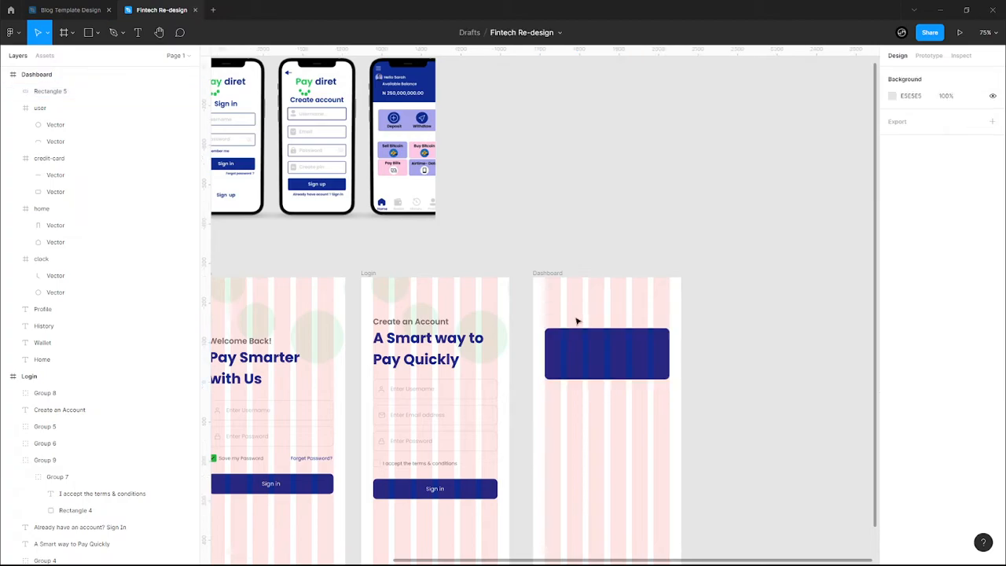
- Add a Poppins 14 greeting with the user's name above the card and duplicate it onto the card
key(t)
click(563, 305)
text(Hell)
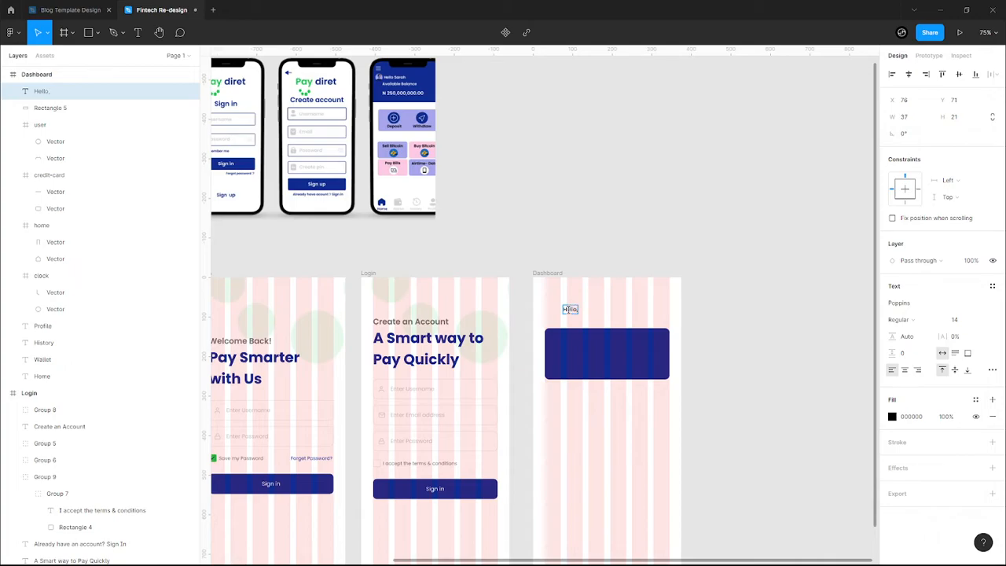
text(o Sarah,)
key(Escape)
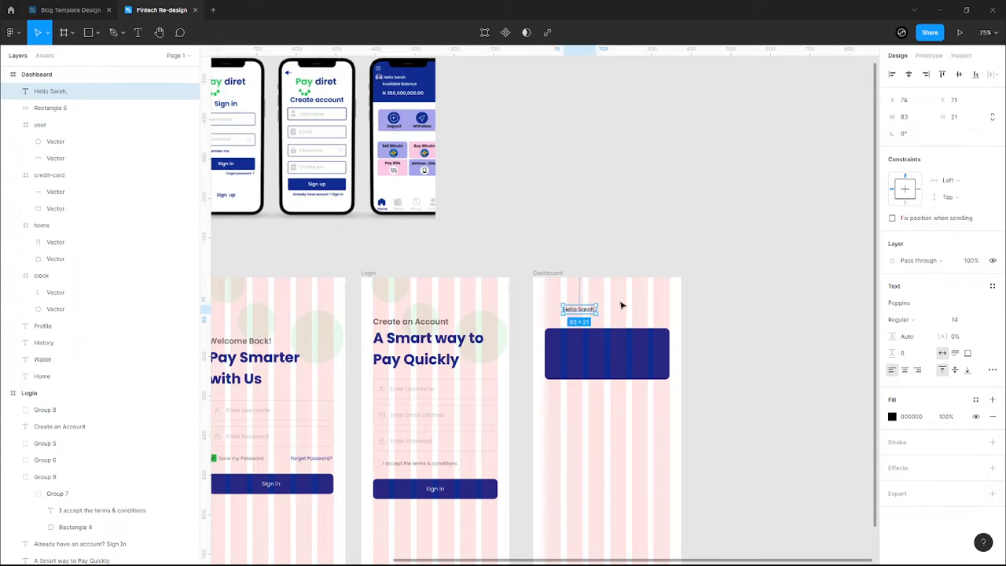
key(ctrl+d)
drag(579, 313, 580, 341)
- Change the copied greeting inside the card to read 'Balance'
double_click(580, 340)
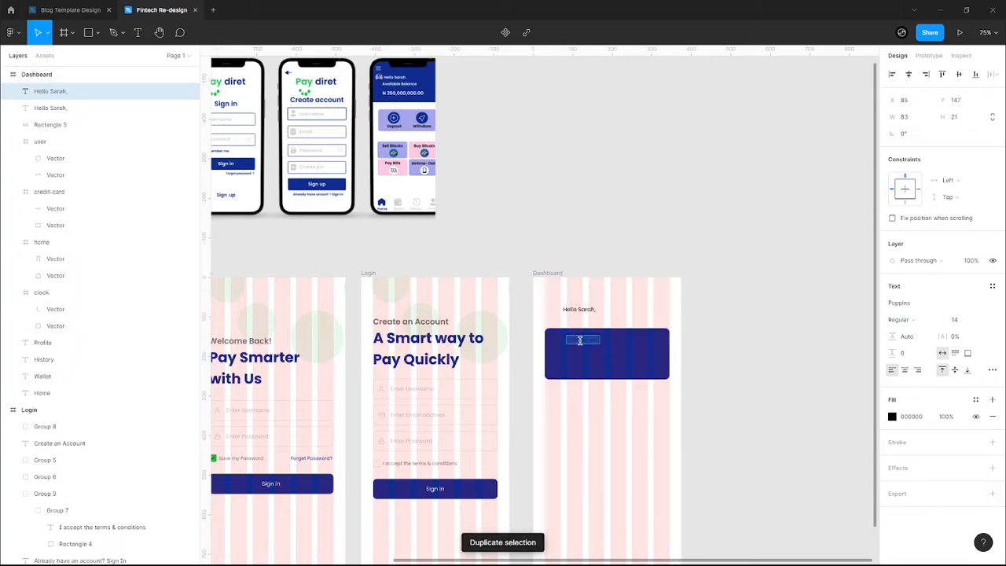
text(Balanc)
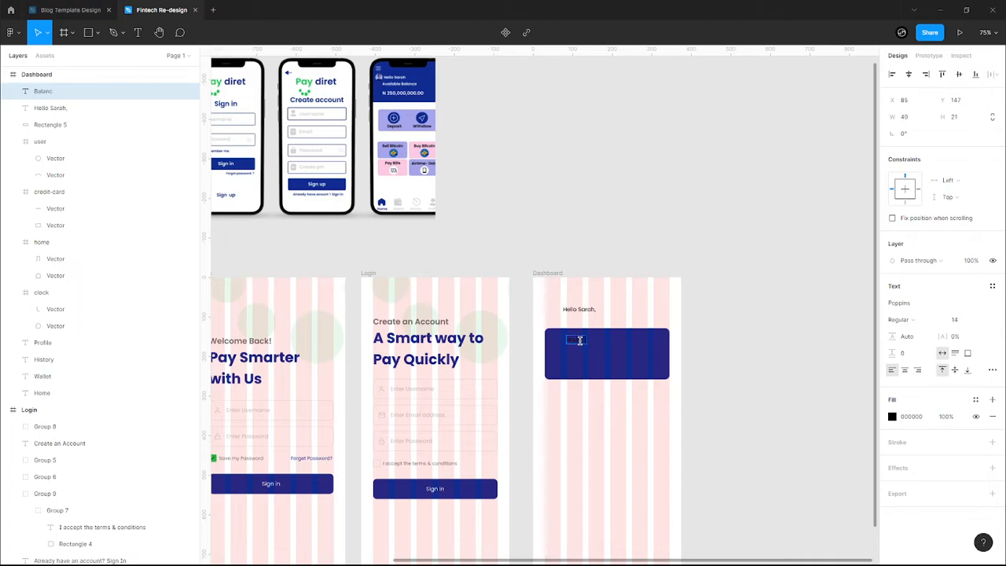
key(Escape)
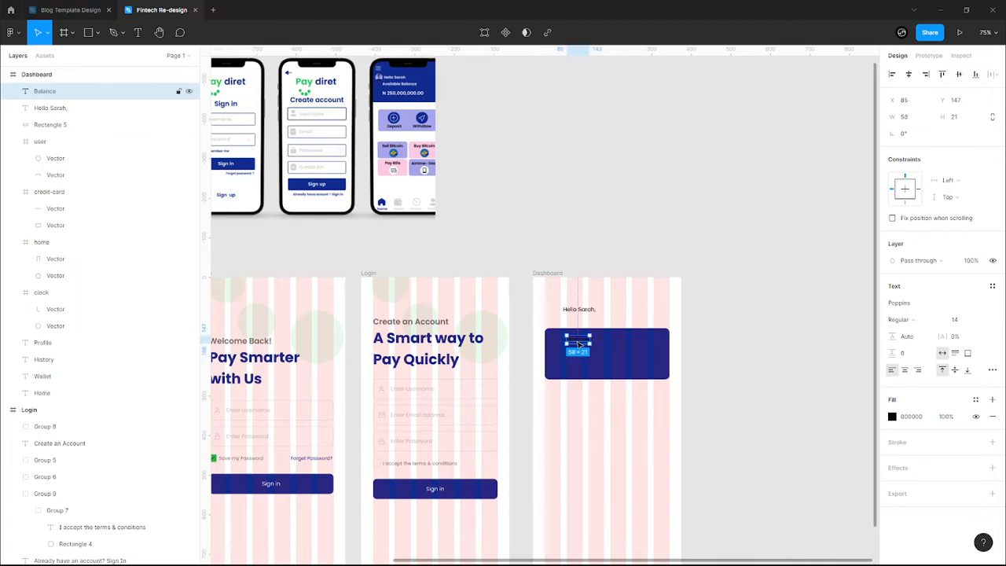
- Duplicate the Balance label below itself and change the copy to 'N250,000'
key(ctrl+d)
drag(578, 343, 570, 368)
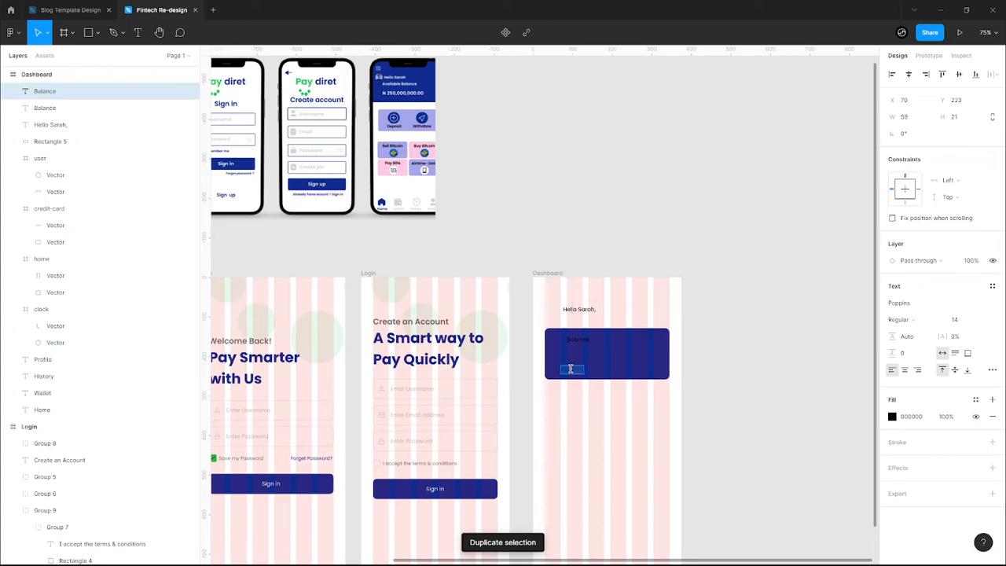
double_click(571, 369)
text(N)
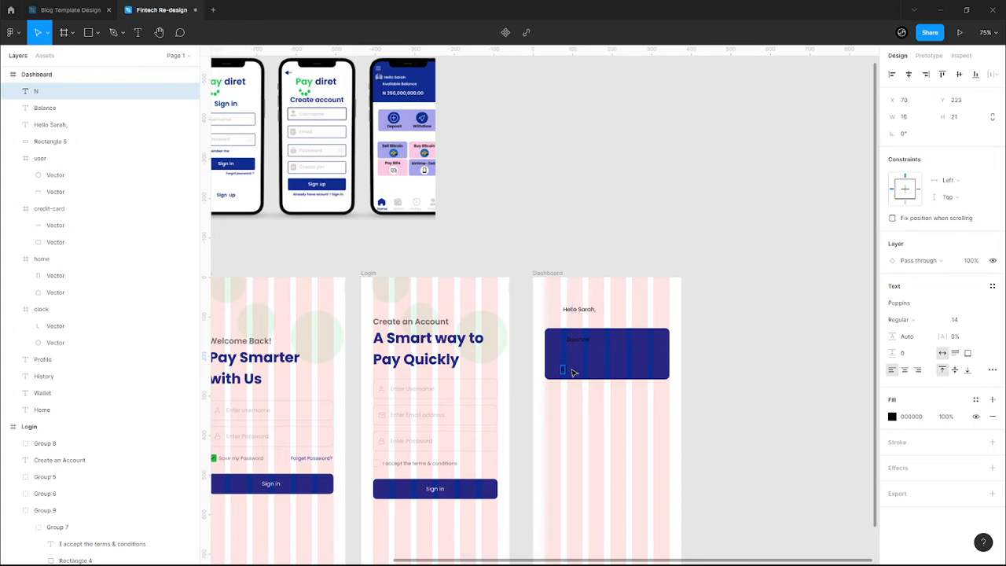
text( 2)
key(BackSpace)
key(BackSpace)
text(250,00)
key(Escape)
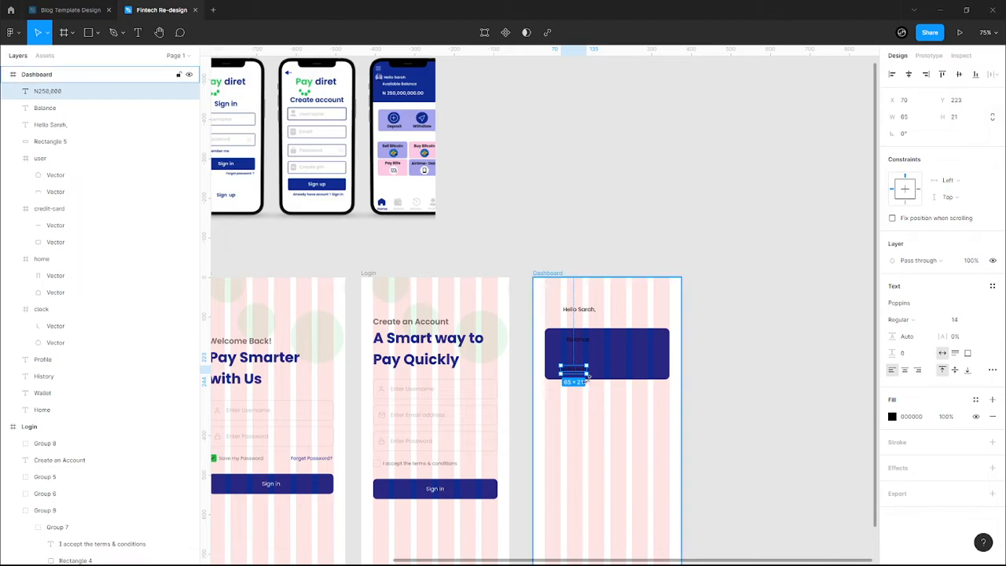
- Add 'Sell Bitcoin' and 'Pay bills' labels stacked below the balance card
key(ctrl+d)
drag(573, 376, 573, 437)
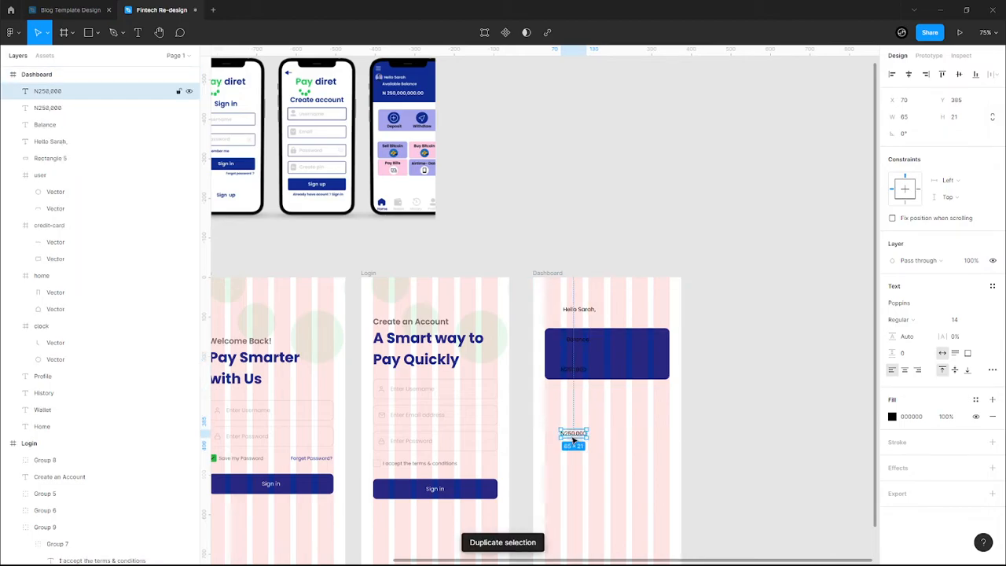
text(Sell Bitcoi)
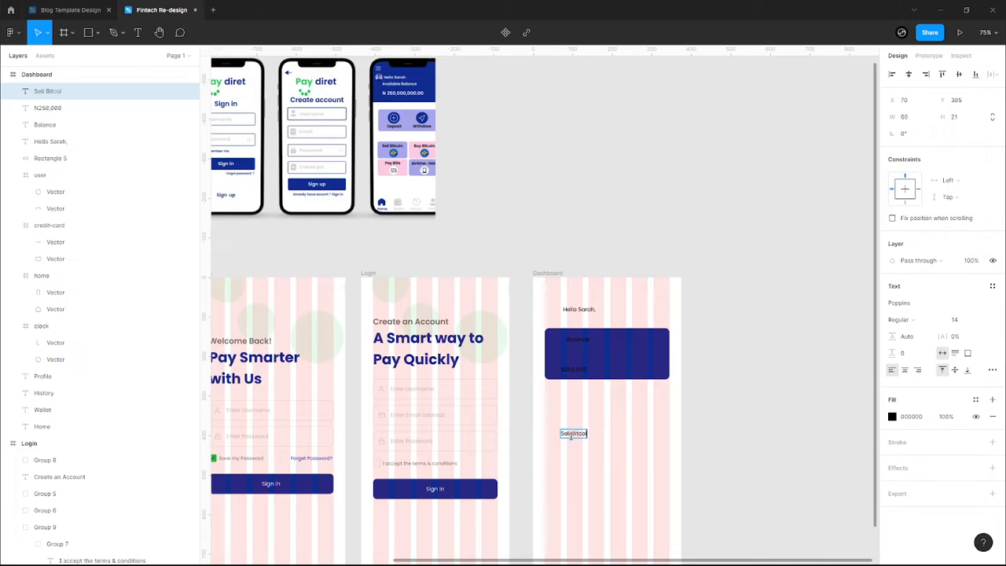
key(Escape)
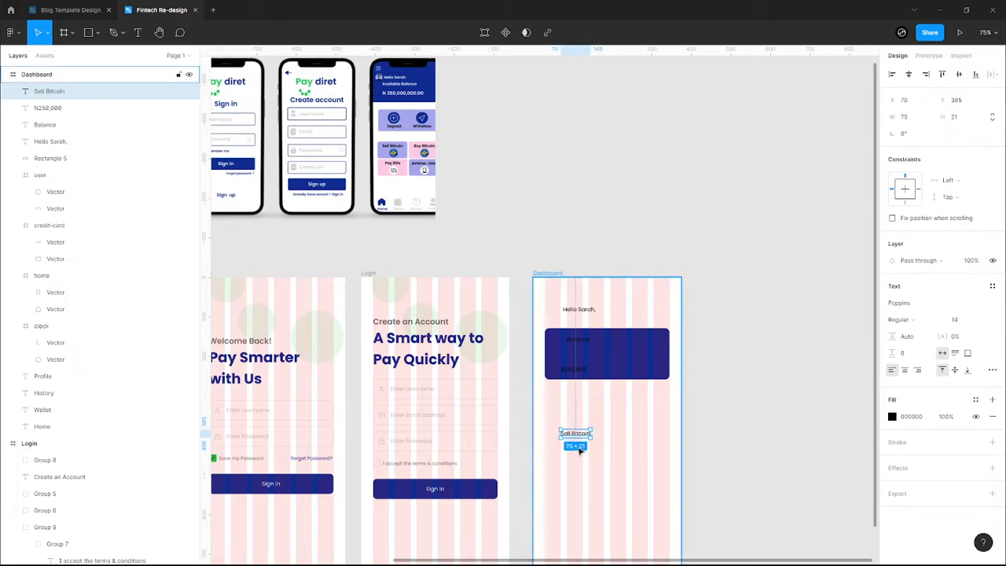
key(ctrl+d)
drag(573, 433, 573, 467)
text(Pay bills)
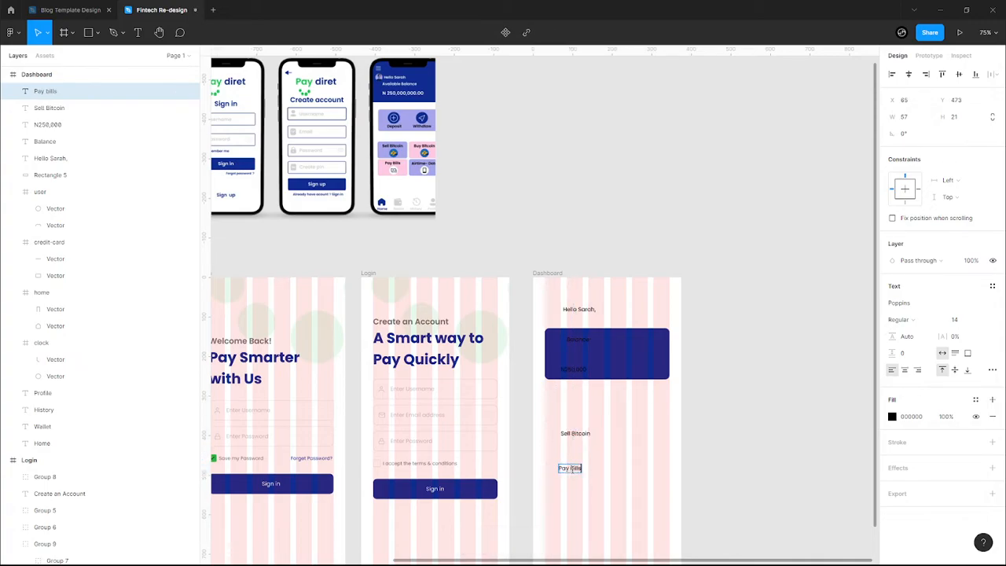
click(608, 491)
- Add 'Buy Bitcoin' and 'Buy Airtime' labels to the right, aligning Buy Bitcoin with Sell Bitcoin
key(ctrl+d)
drag(567, 473, 615, 467)
double_click(615, 465)
text(Buy)
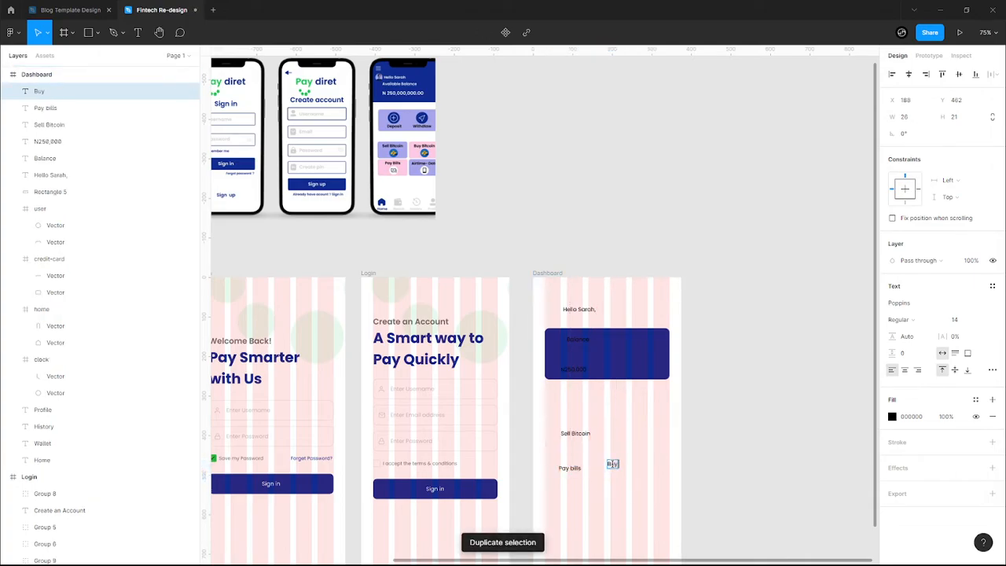
text( Bitcoin)
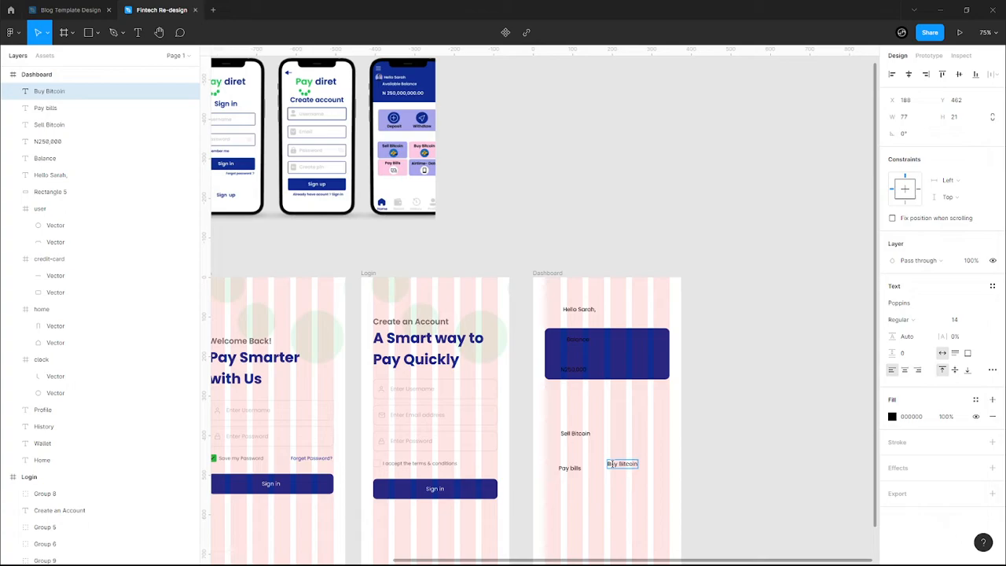
key(ctrl+d)
drag(624, 474, 614, 499)
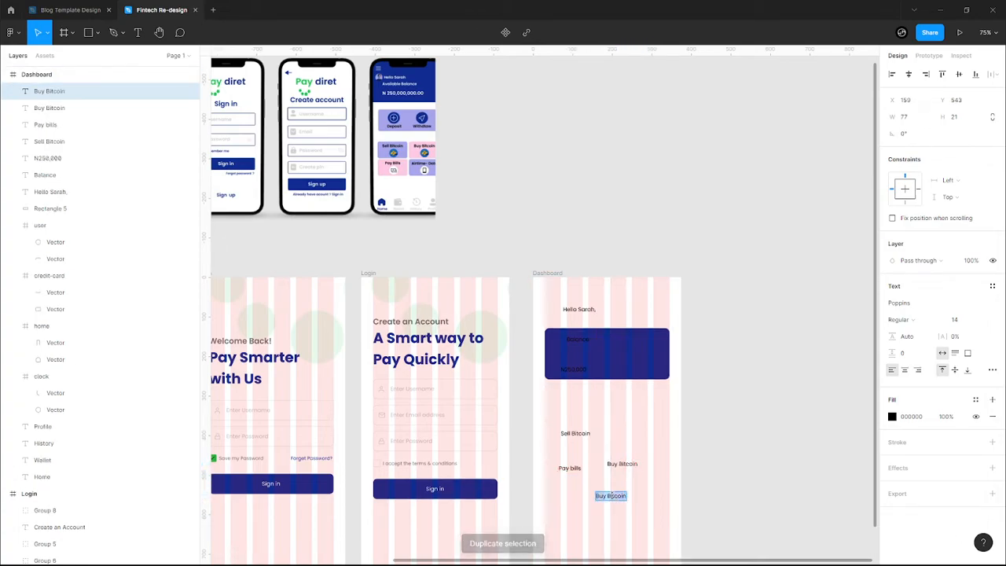
key(Return)
text(Buy Airtime)
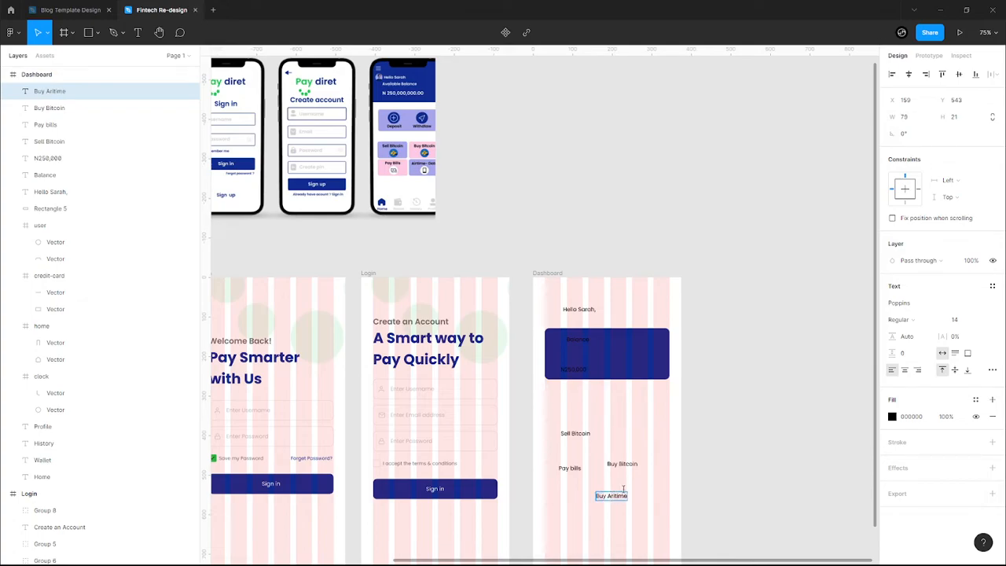
click(629, 475)
drag(621, 466, 610, 406)
click(618, 409)
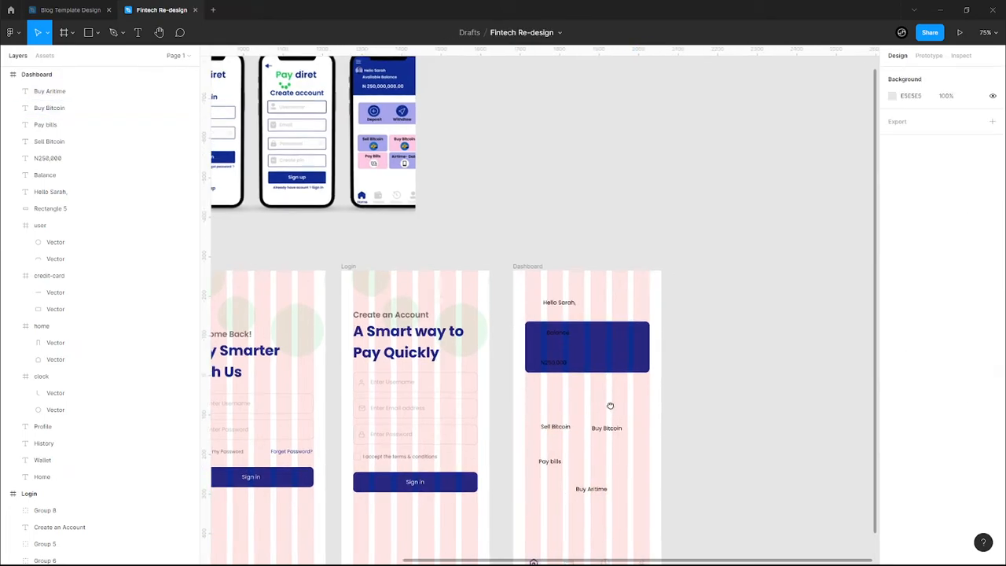
- Draw a 40×40 grey avatar circle to the left of the greeting
scroll(525, 358, up, 3)
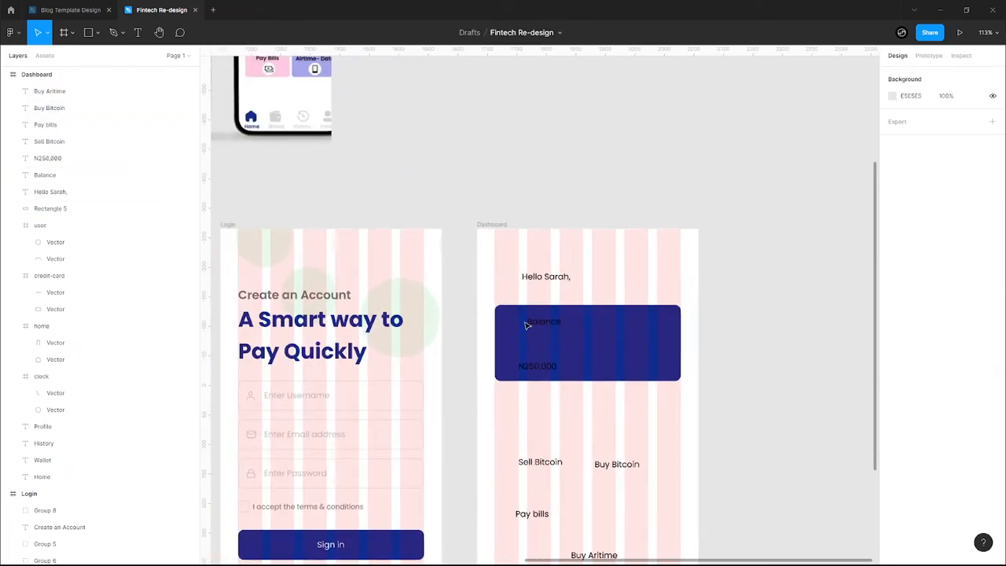
key(o)
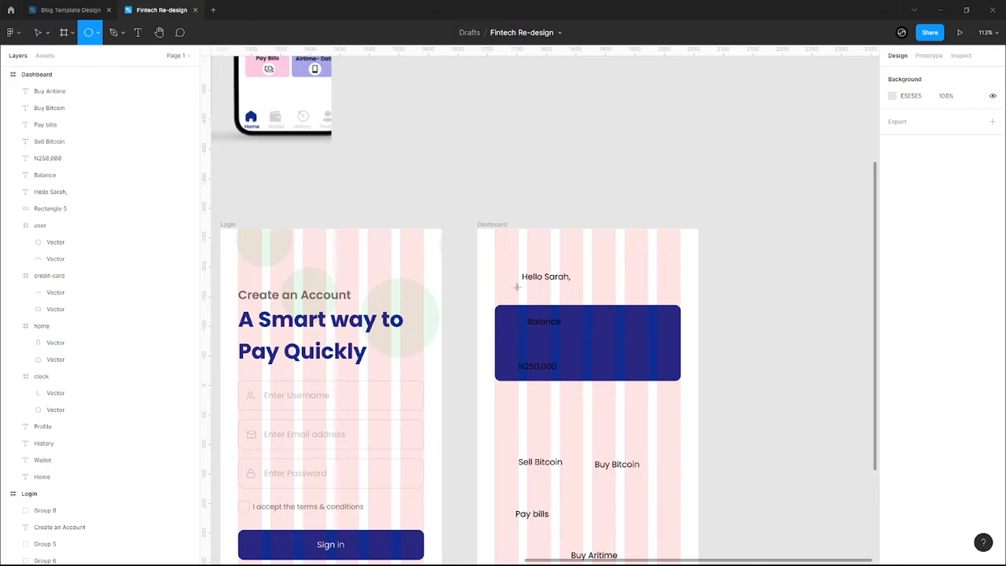
drag(496, 270, 540, 308)
- Set the greeting text to Poppins SemiBold weight
scroll(507, 281, up, 5)
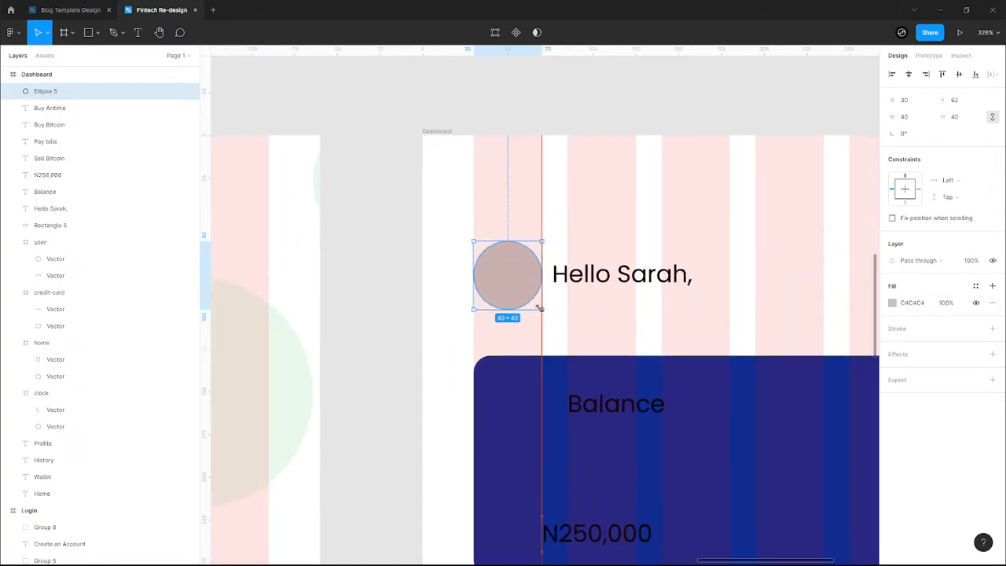
click(593, 289)
scroll(593, 289, down, 10)
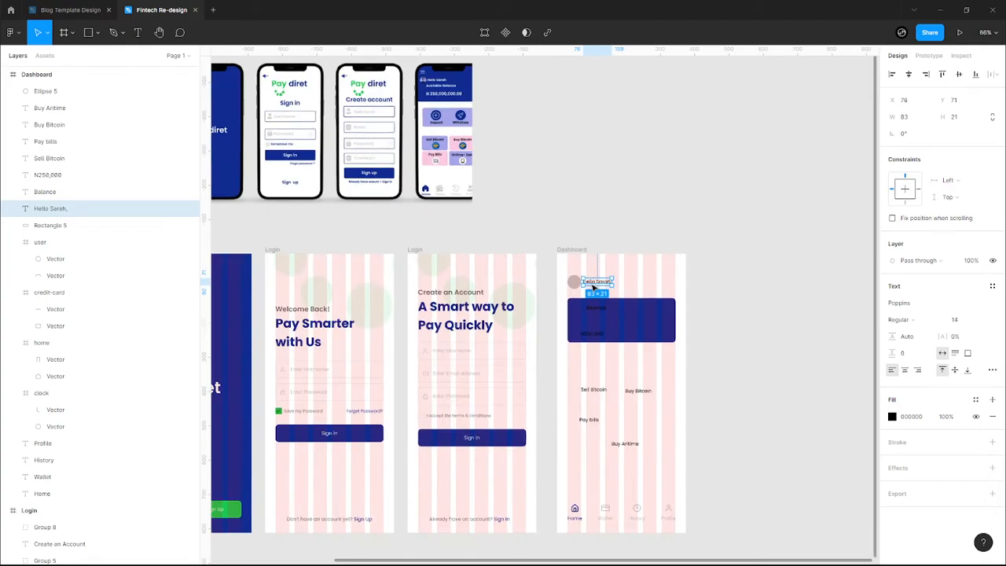
scroll(604, 302, up, 5)
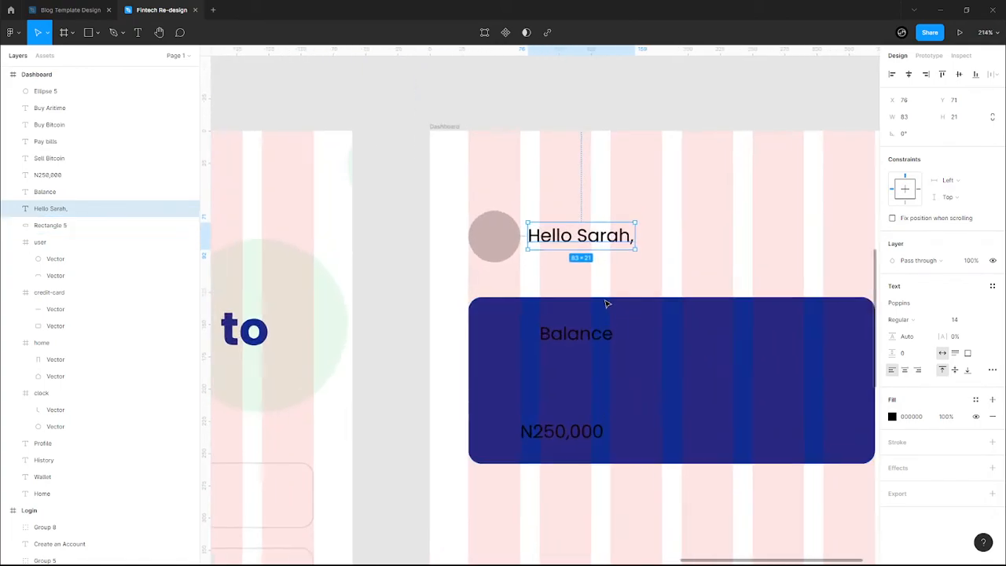
scroll(606, 303, up, 3)
scroll(825, 263, up, 1)
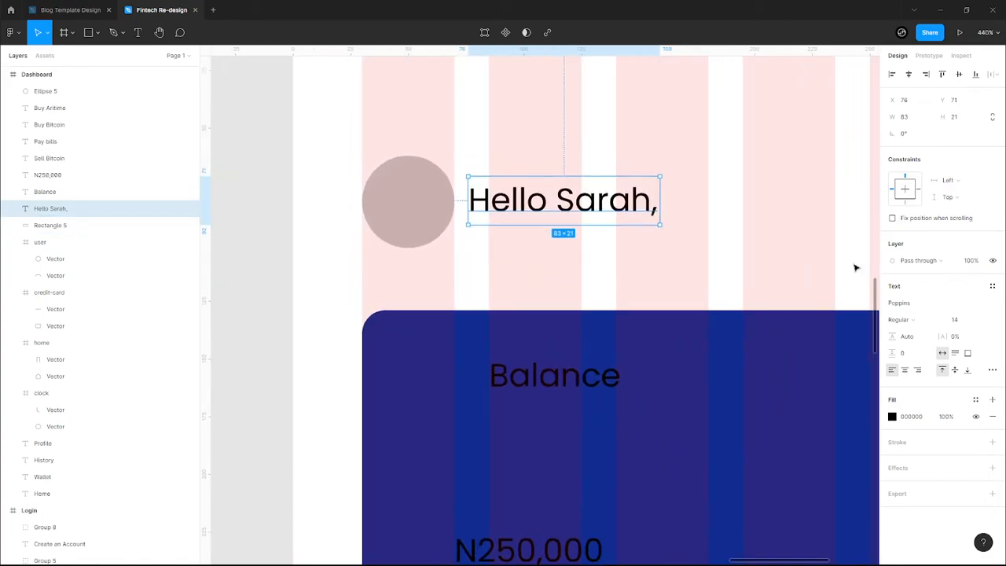
click(932, 323)
click(912, 344)
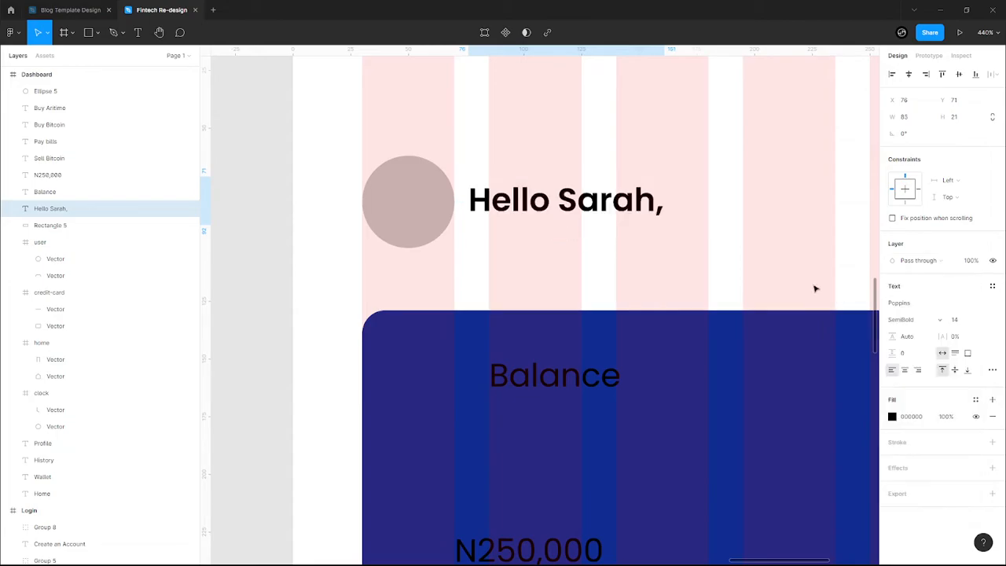
click(541, 251)
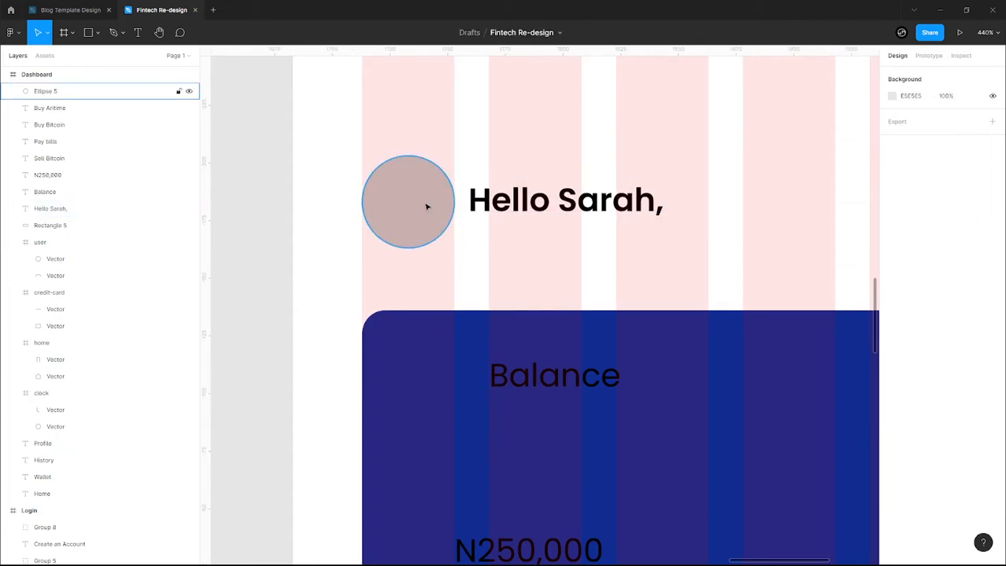
click(427, 206)
right_click(425, 206)
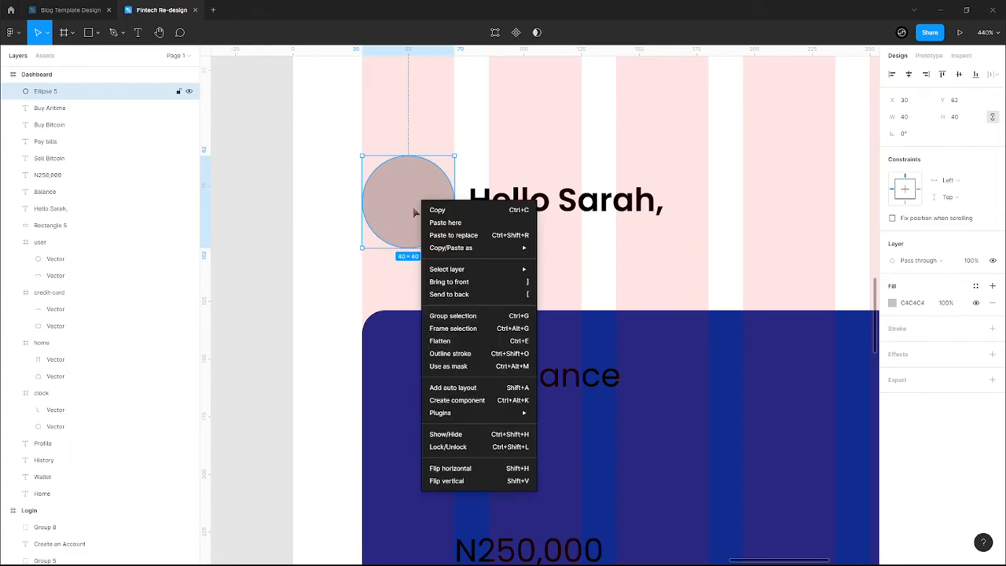
mouse_move(525, 413)
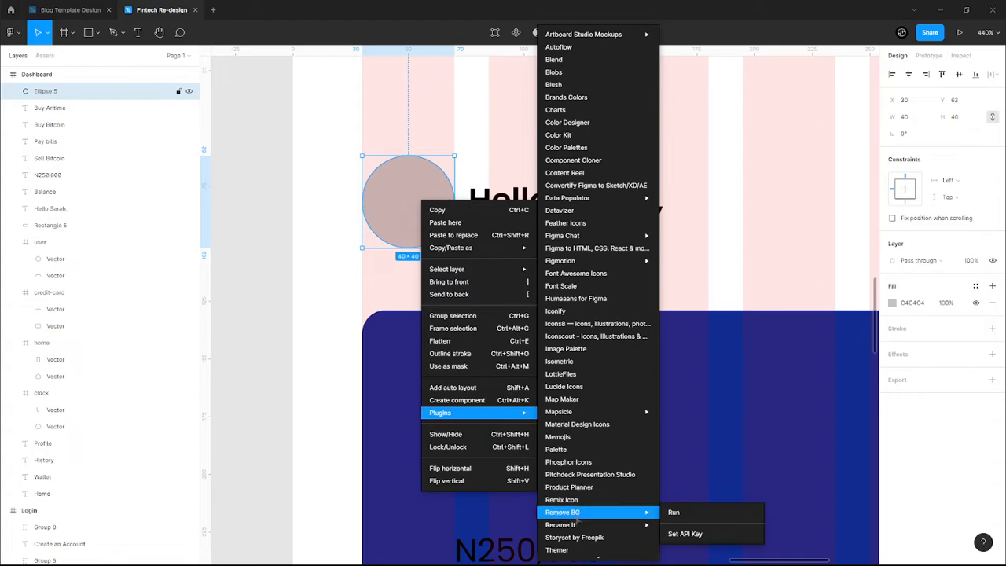
scroll(577, 503, down, 3)
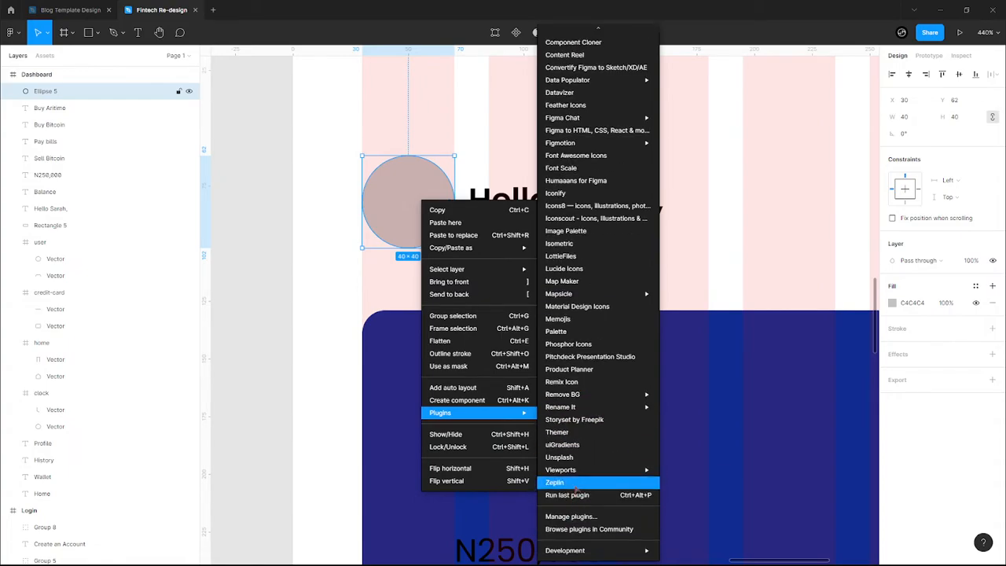
click(574, 483)
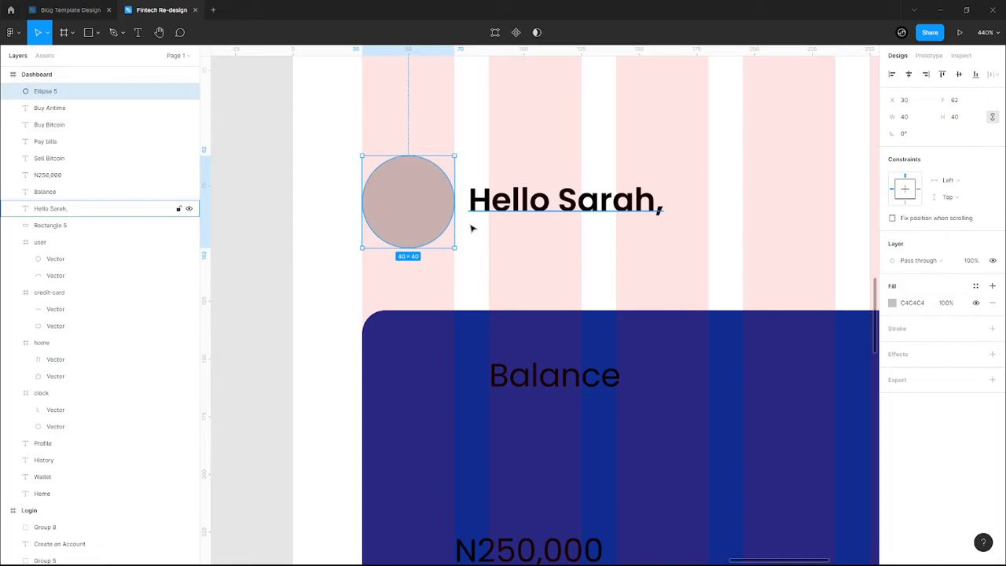
scroll(471, 228, down, 5)
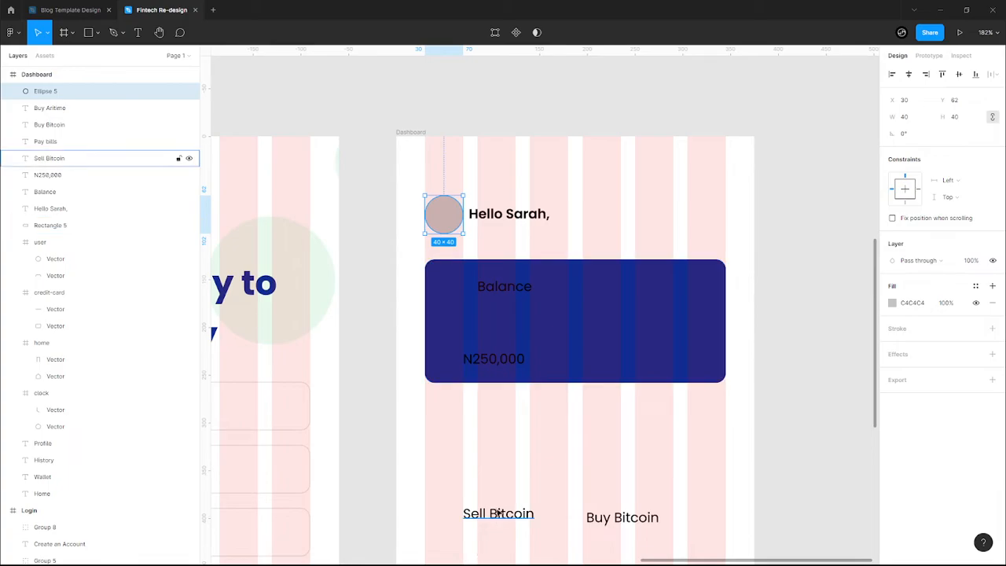
- Switch to File Explorer and browse the Pictures, Downloads and Documents folders
key(super+Tab)
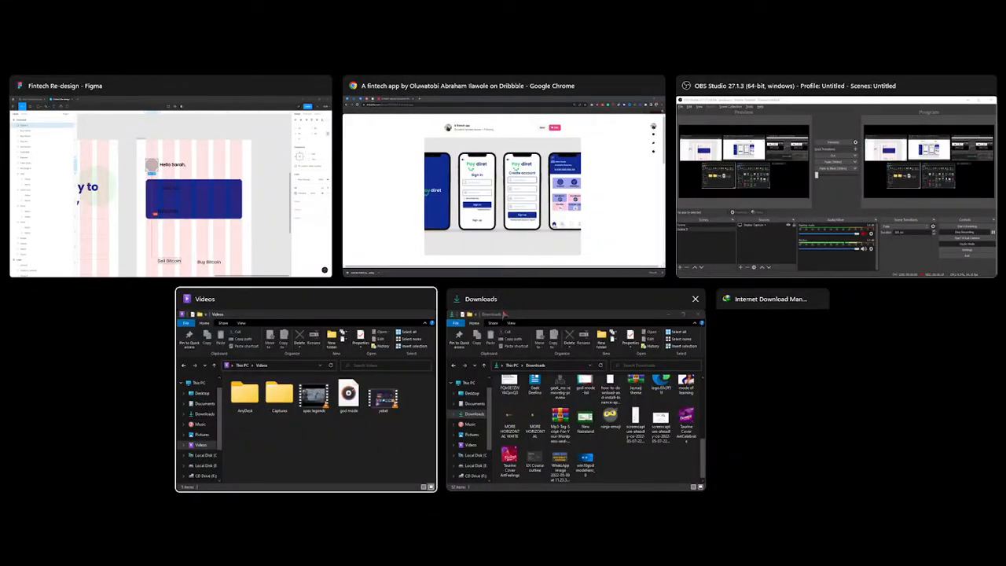
click(308, 386)
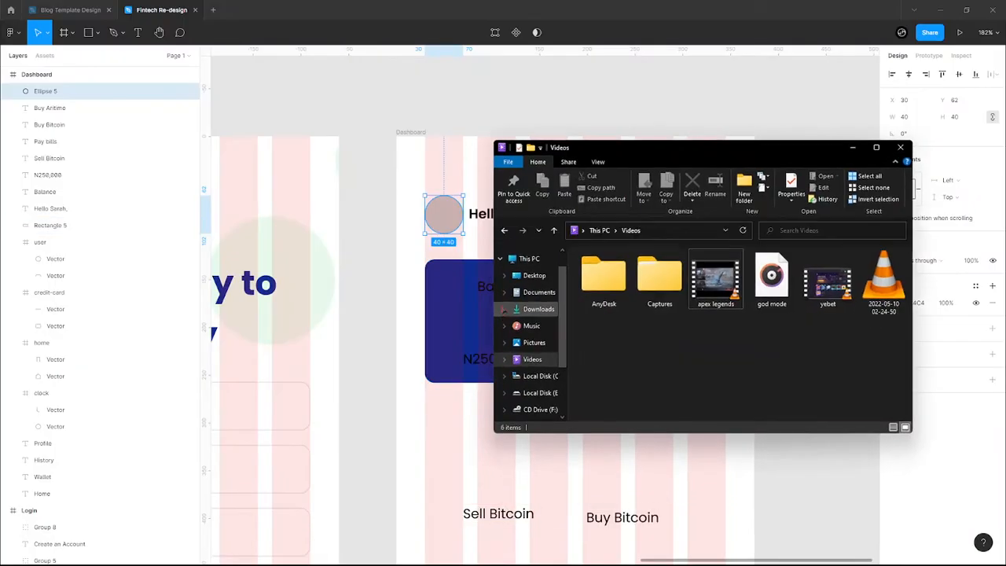
click(539, 341)
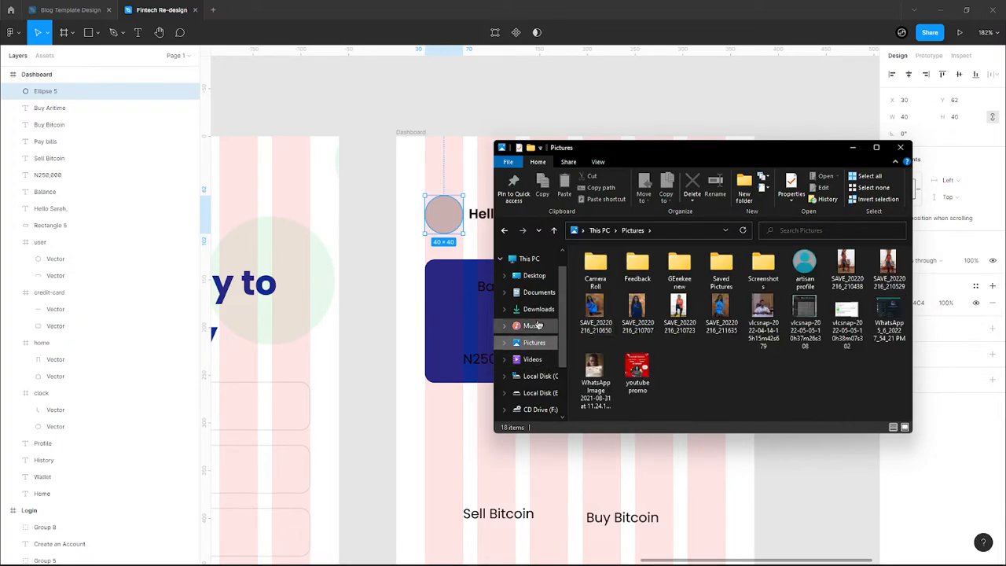
click(538, 309)
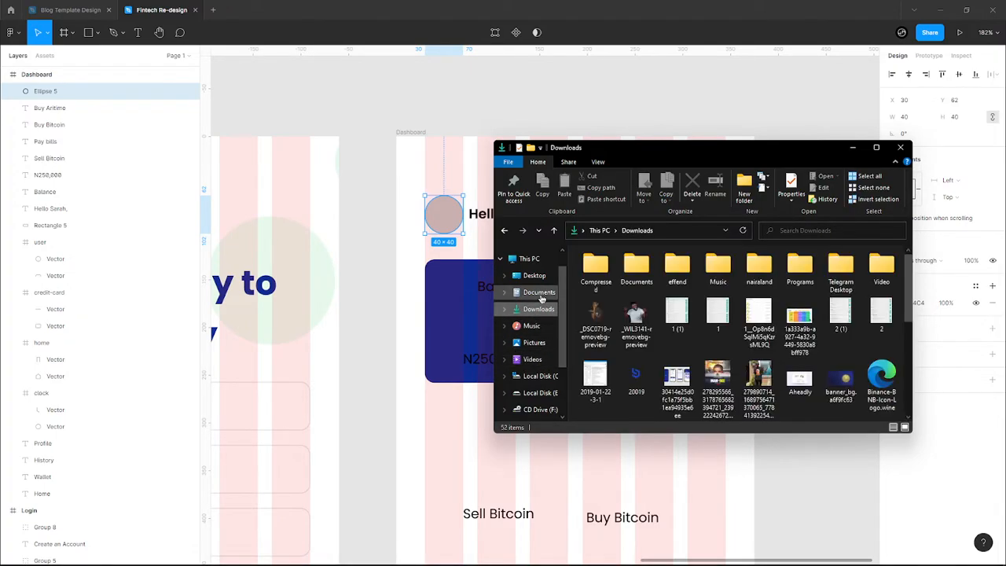
click(539, 292)
scroll(535, 315, down, 1)
scroll(660, 330, down, 5)
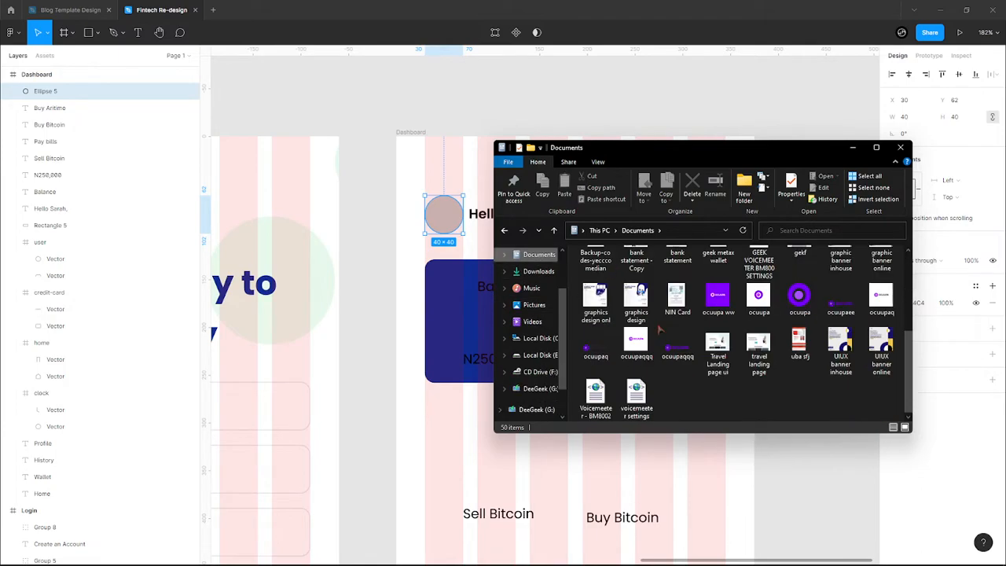
- Select the ninja-emoji image in Downloads and drag it onto Figma's Dashboard frame
click(548, 306)
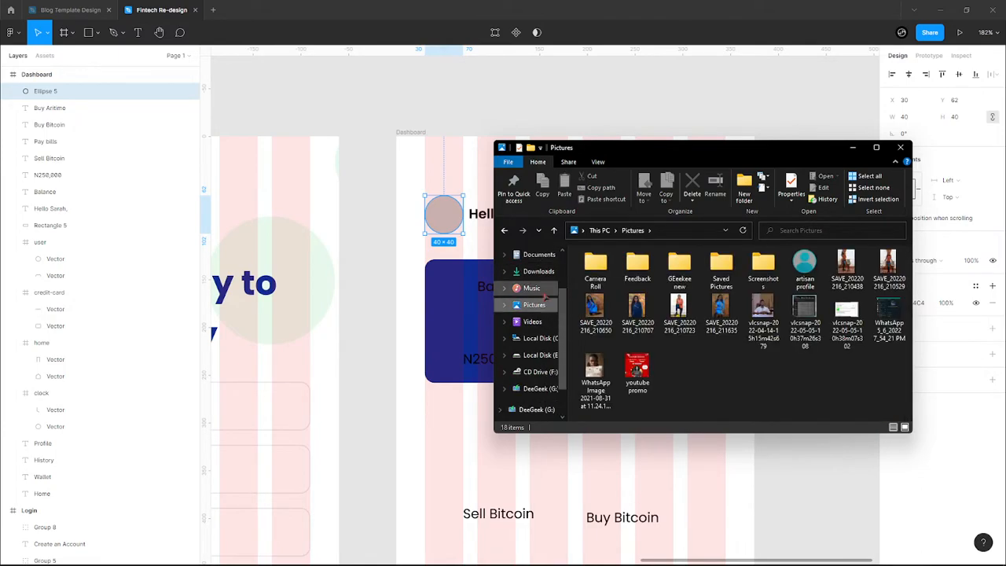
click(538, 271)
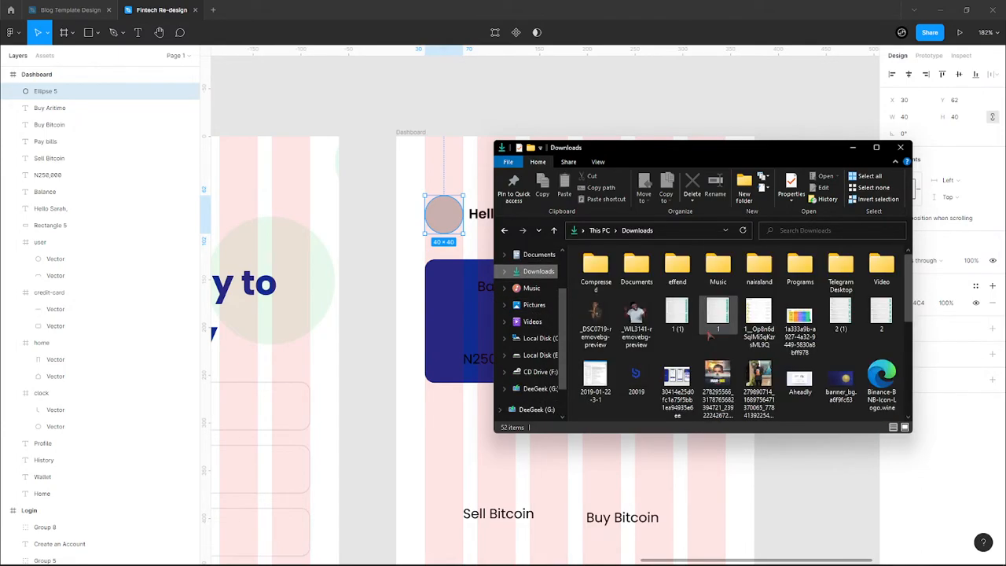
scroll(708, 334, down, 3)
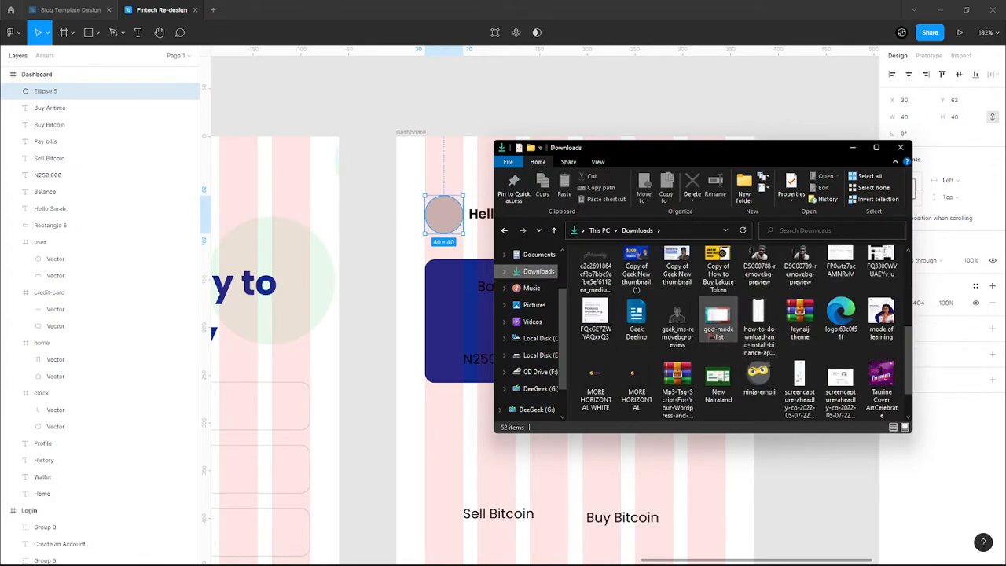
scroll(717, 322, down, 1)
click(759, 314)
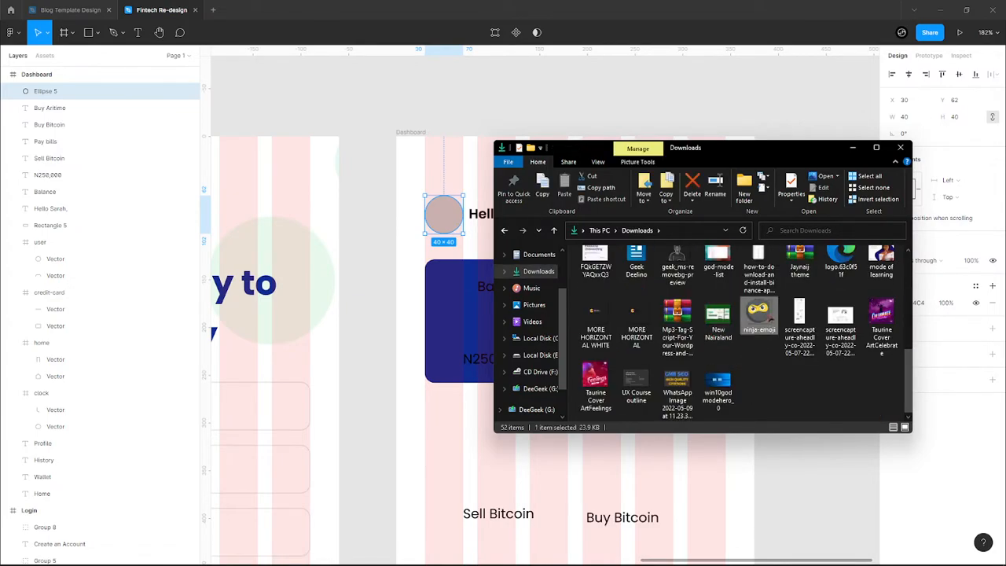
drag(759, 314, 453, 162)
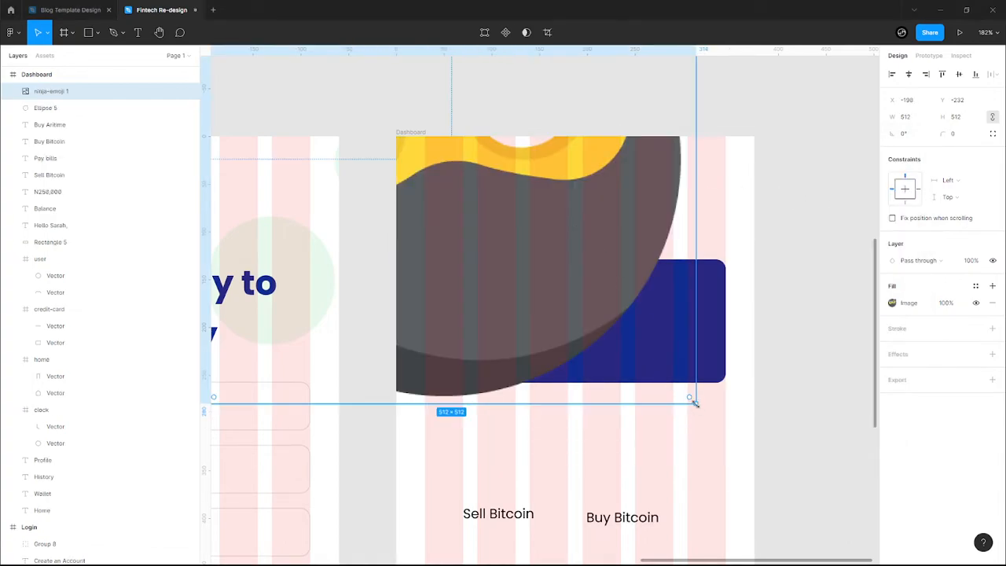
- Shrink the ninja emoji to avatar size and try sampling its yellow for the circle fill
drag(693, 400, 441, 199)
scroll(445, 220, up, 3)
click(447, 223)
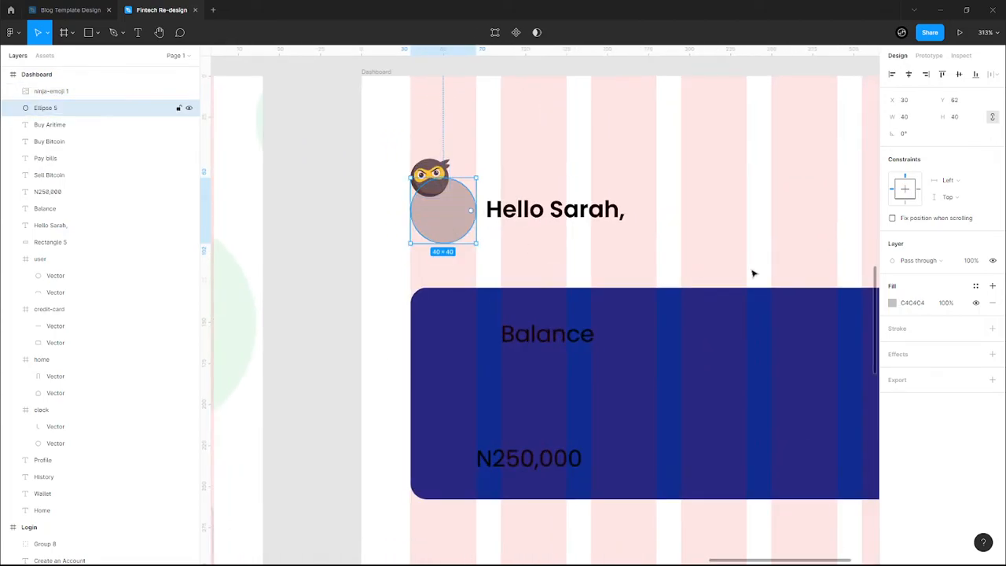
click(892, 304)
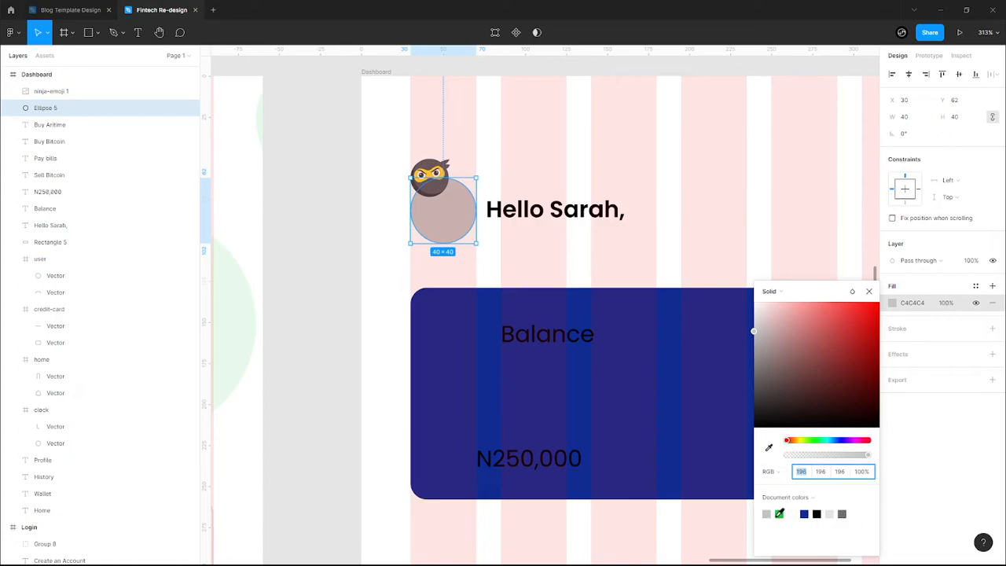
click(768, 447)
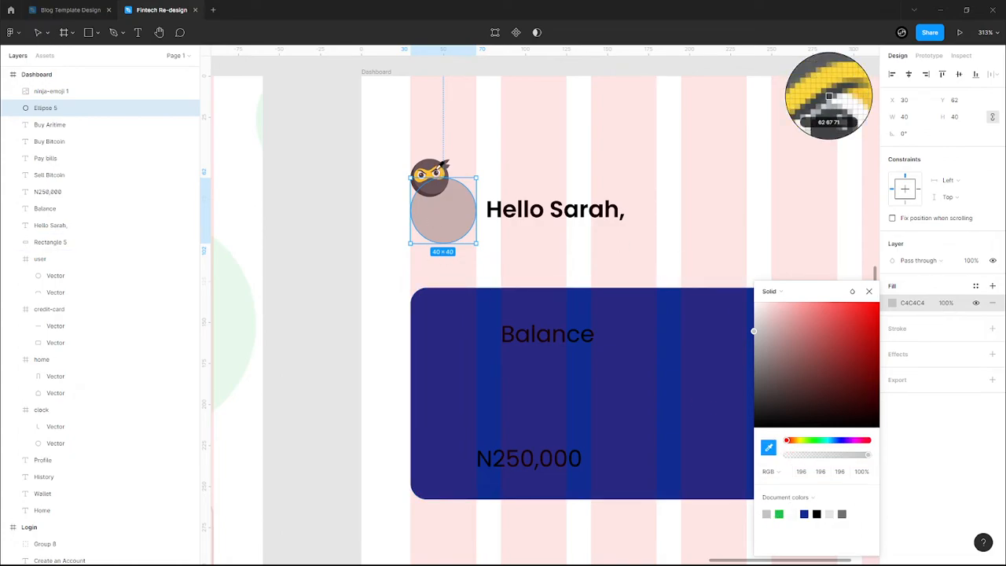
key(ctrl+alt+p)
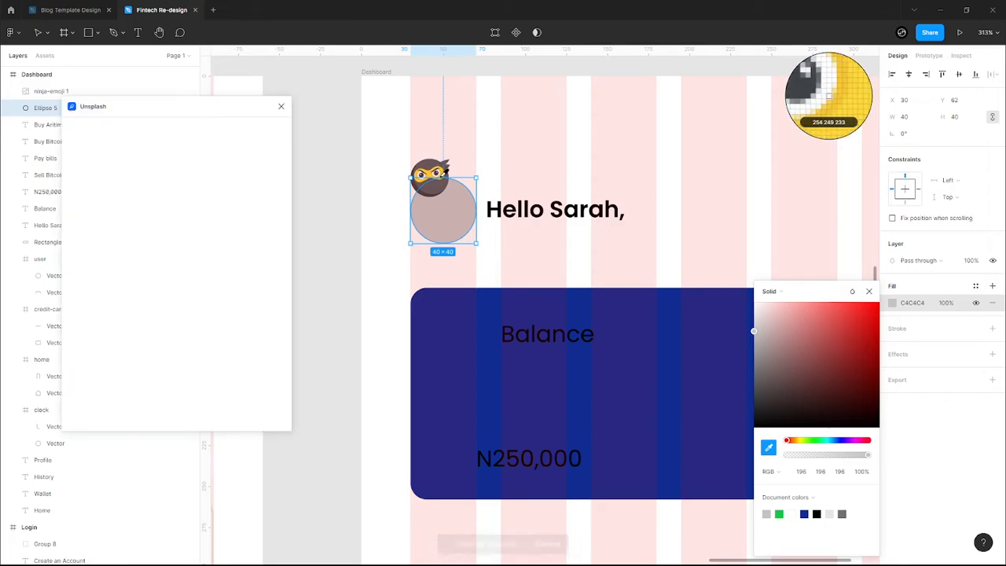
click(829, 96)
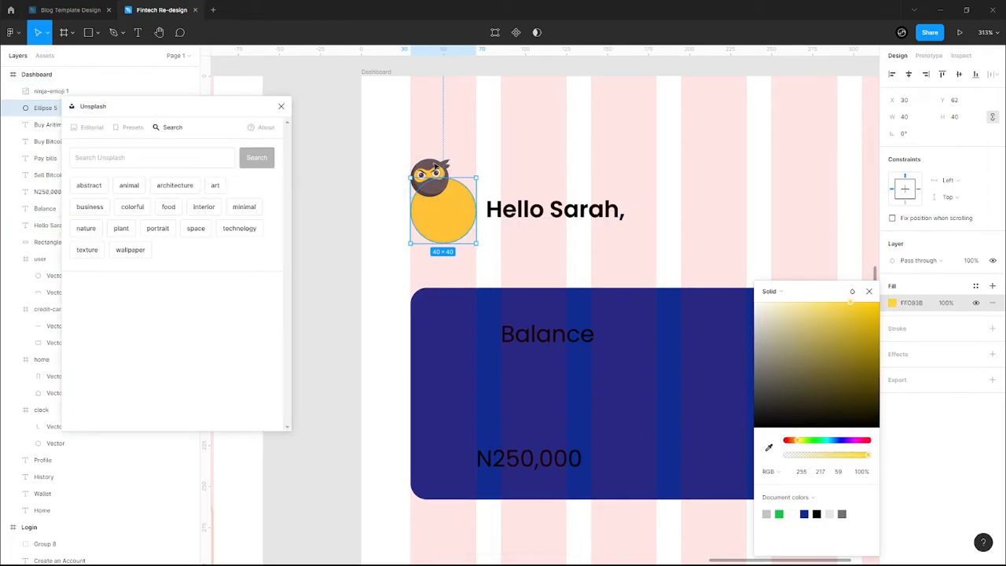
click(280, 106)
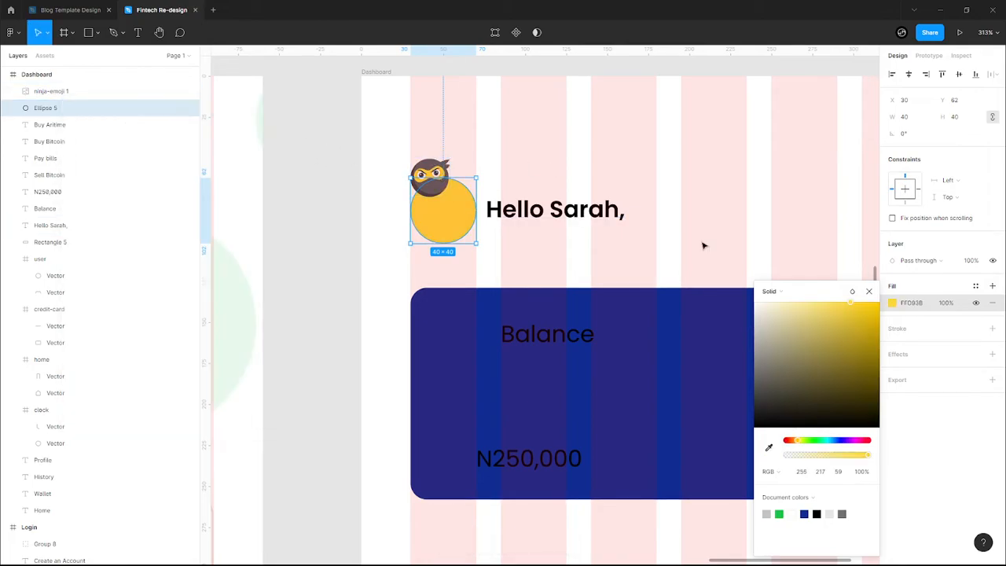
click(868, 291)
- Centre the emoji on the avatar circle and fill the circle with green 1AC64C
click(428, 158)
drag(428, 158, 442, 172)
click(543, 184)
scroll(545, 184, down, 3)
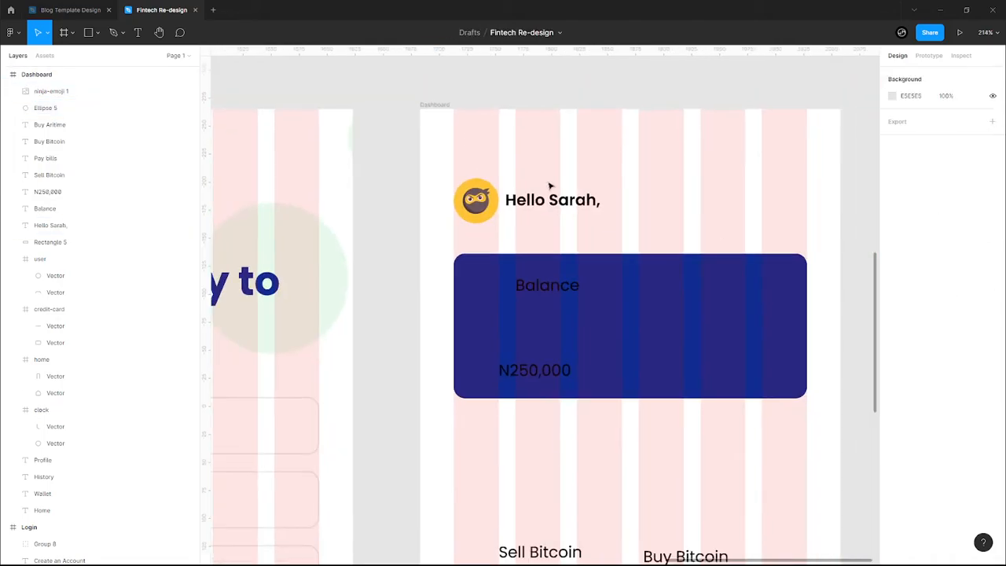
click(490, 214)
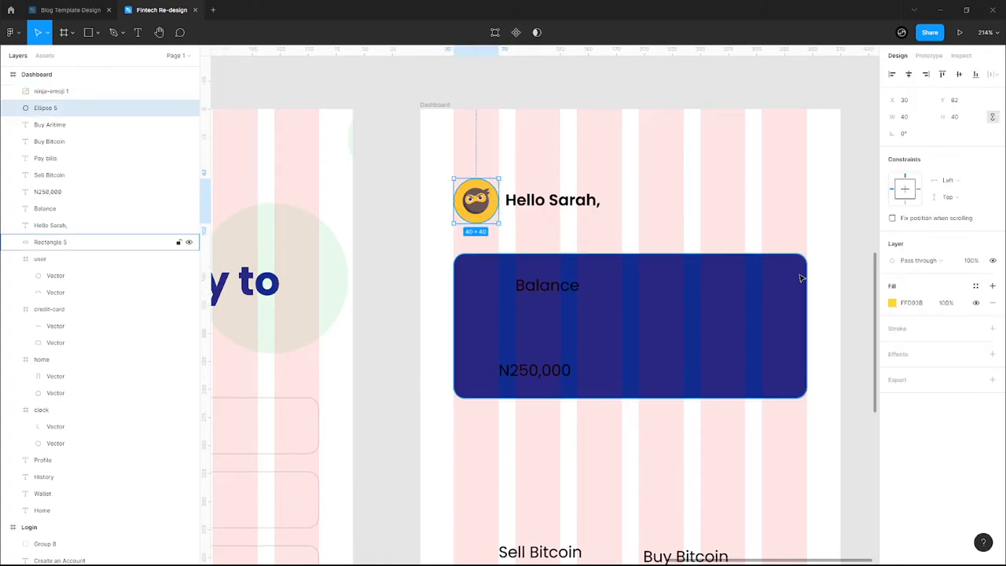
click(892, 302)
click(780, 513)
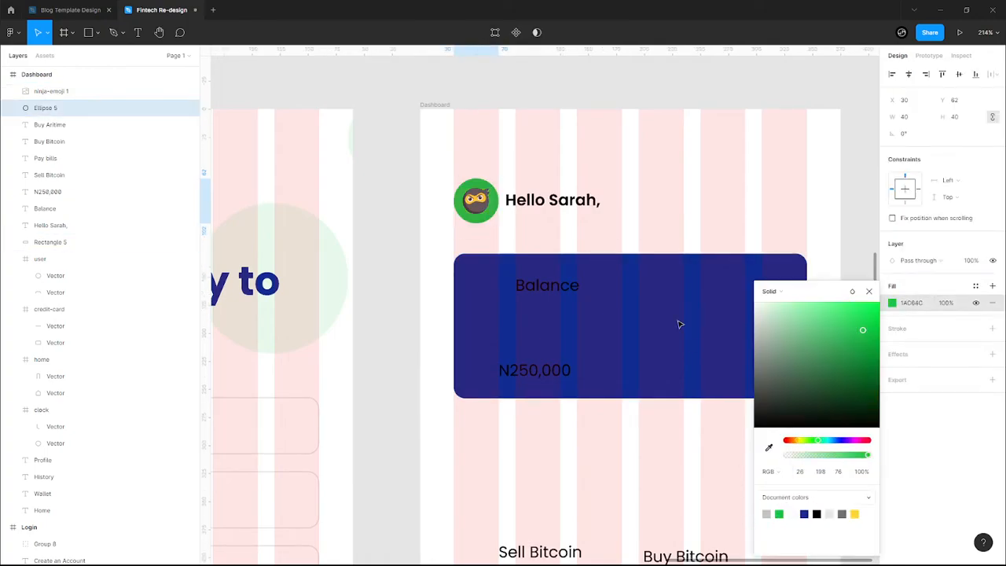
click(664, 222)
click(547, 201)
click(656, 301)
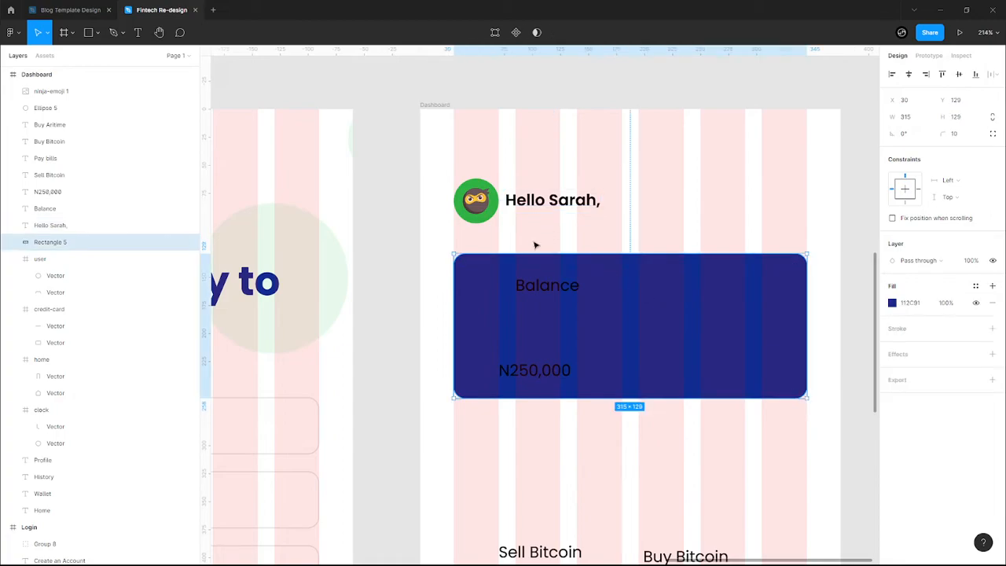
click(567, 294)
- Make the Balance and N250,000 texts white
shift+click(562, 371)
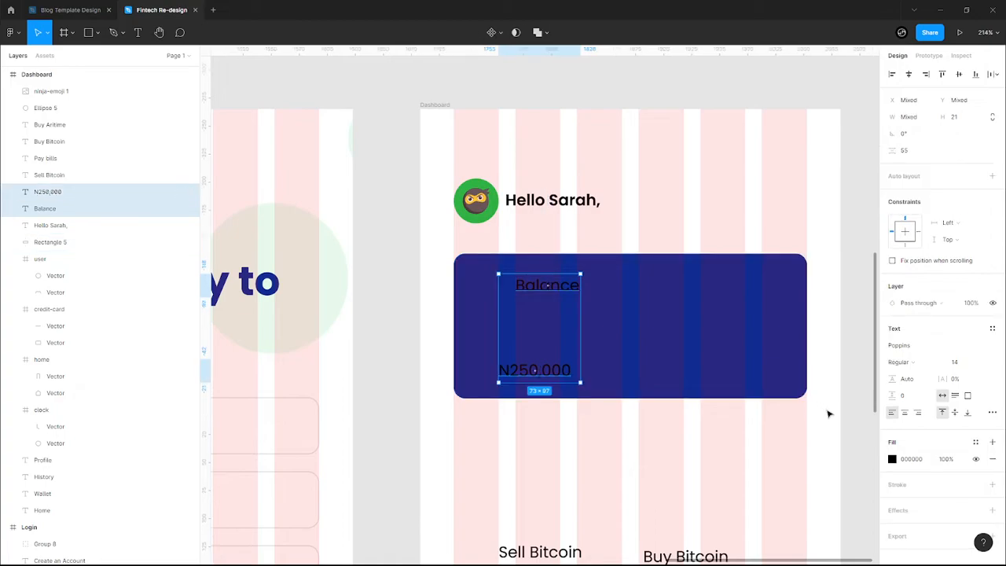
click(894, 461)
click(792, 512)
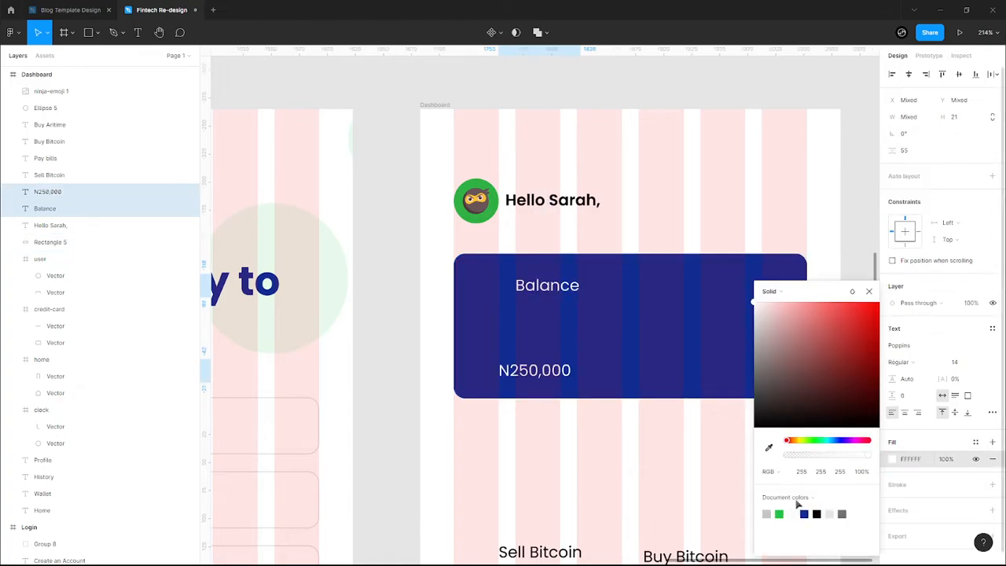
click(543, 300)
- Style Balance as SemiBold size 16 and shift it left inside the card
click(553, 295)
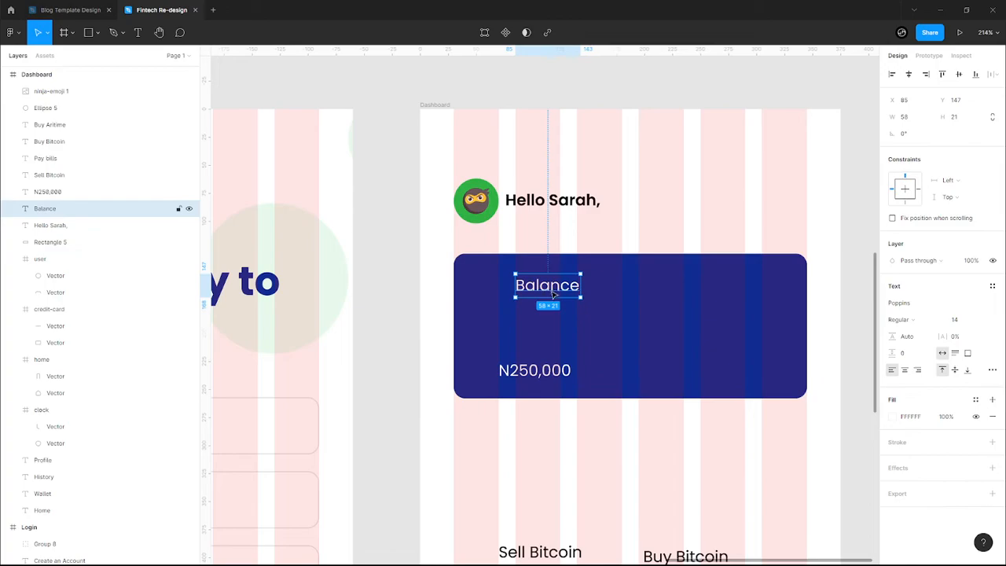
click(934, 322)
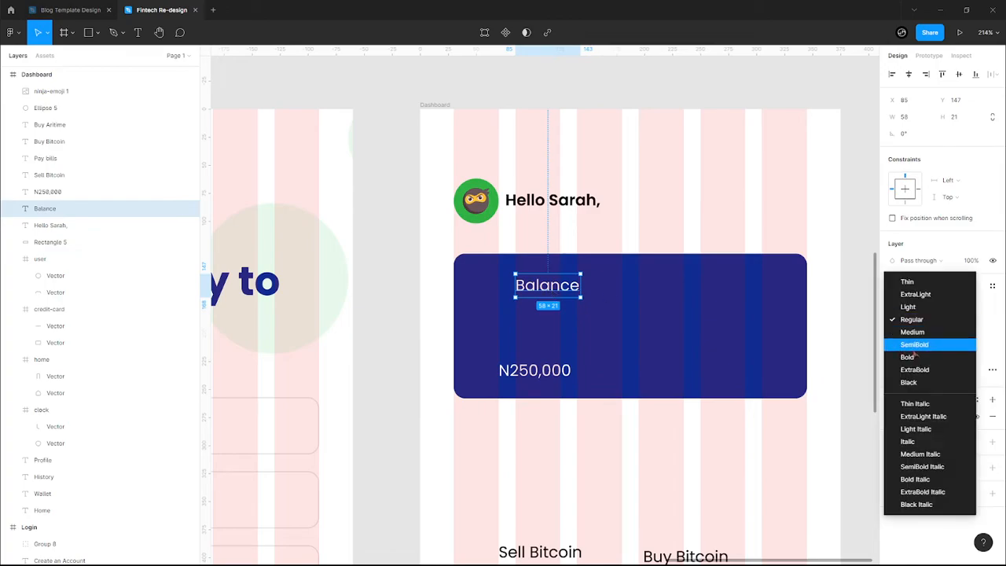
click(914, 344)
click(978, 321)
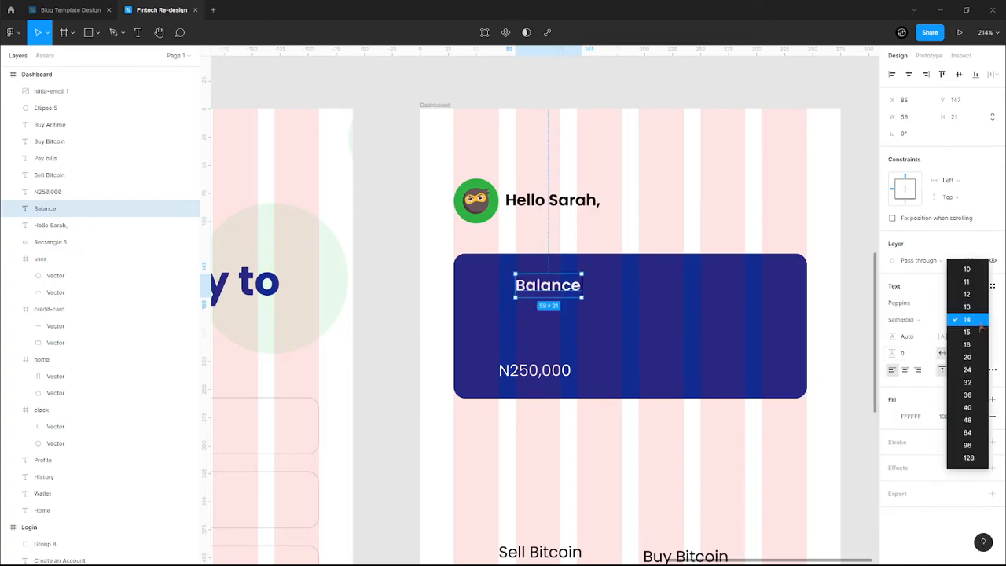
click(967, 378)
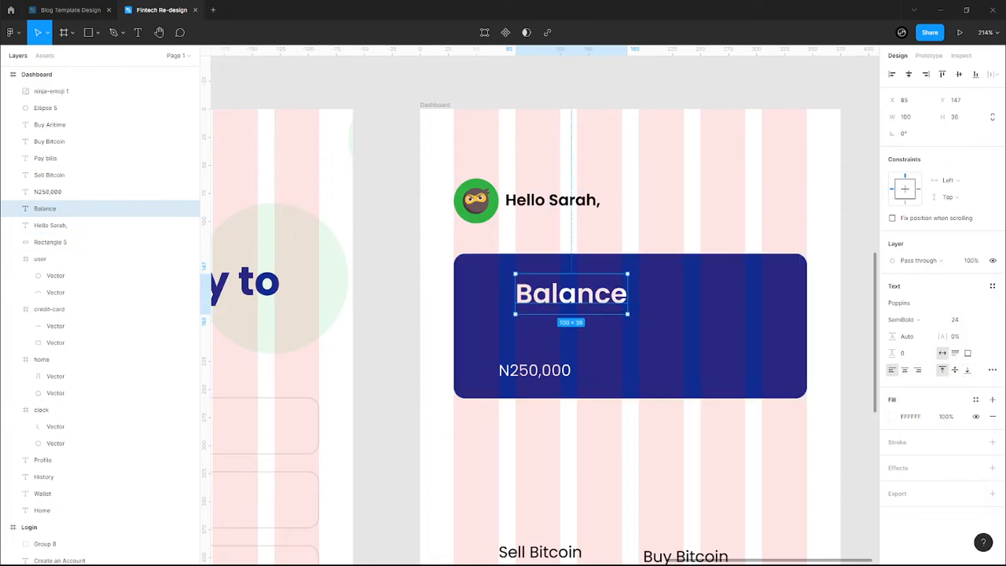
click(980, 320)
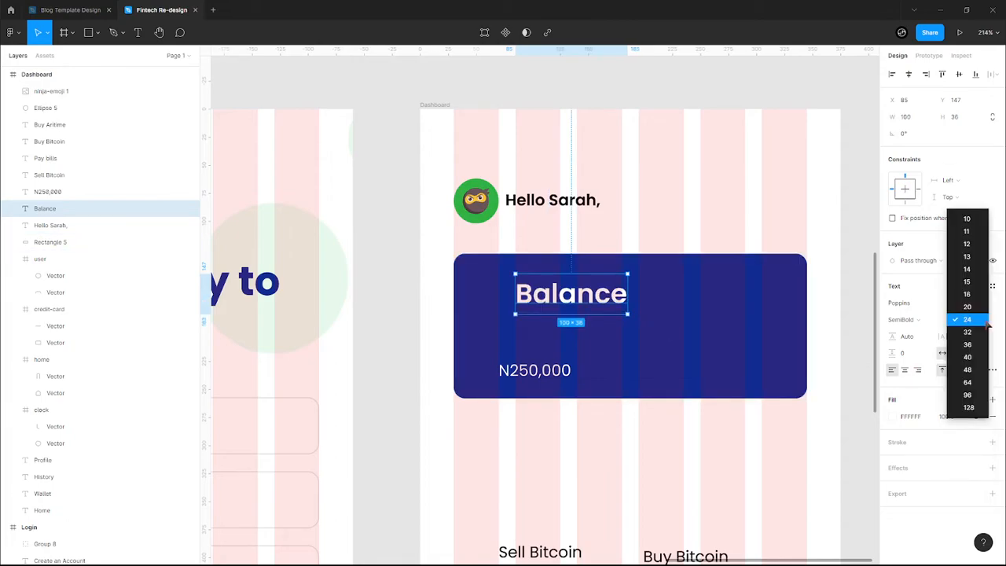
click(970, 287)
drag(583, 295, 553, 302)
- Make N250,000 Bold size 32 and move it up beneath Balance
click(535, 370)
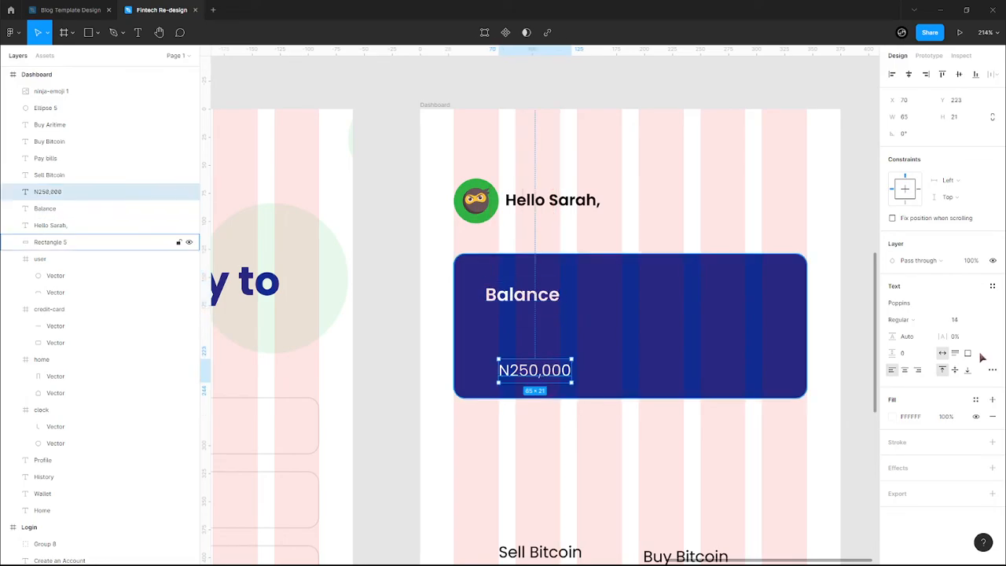
click(984, 321)
click(970, 380)
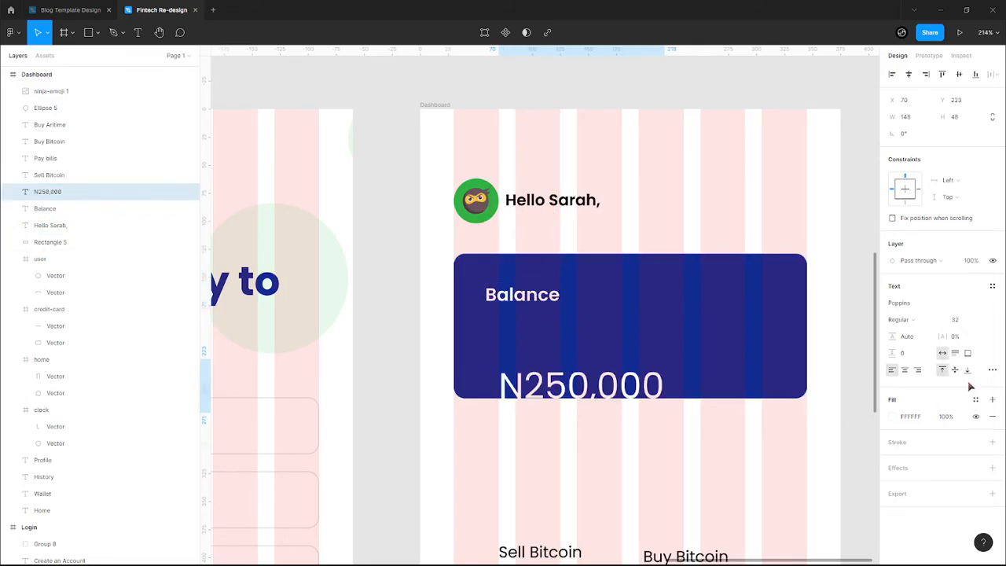
click(913, 321)
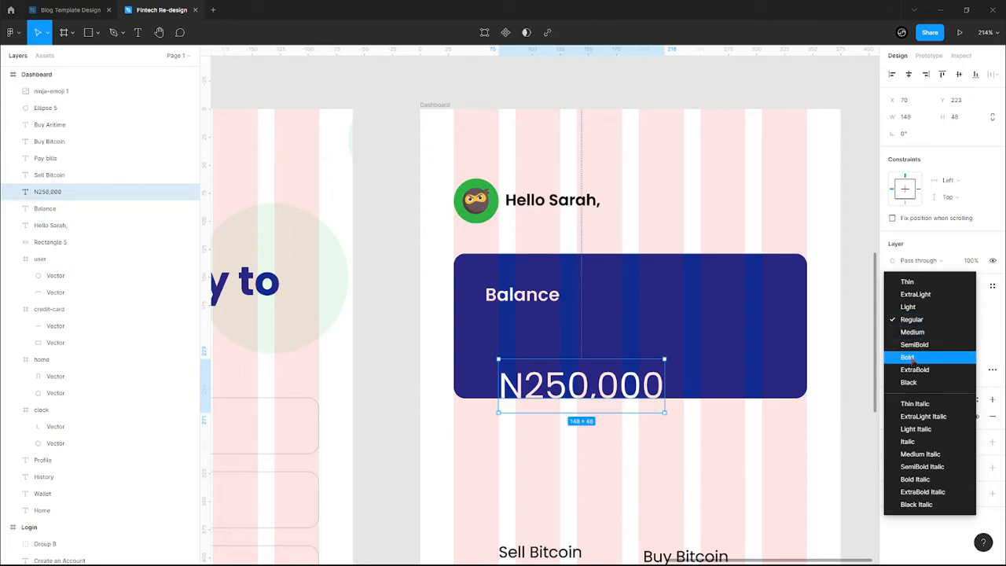
click(912, 355)
drag(591, 371, 582, 320)
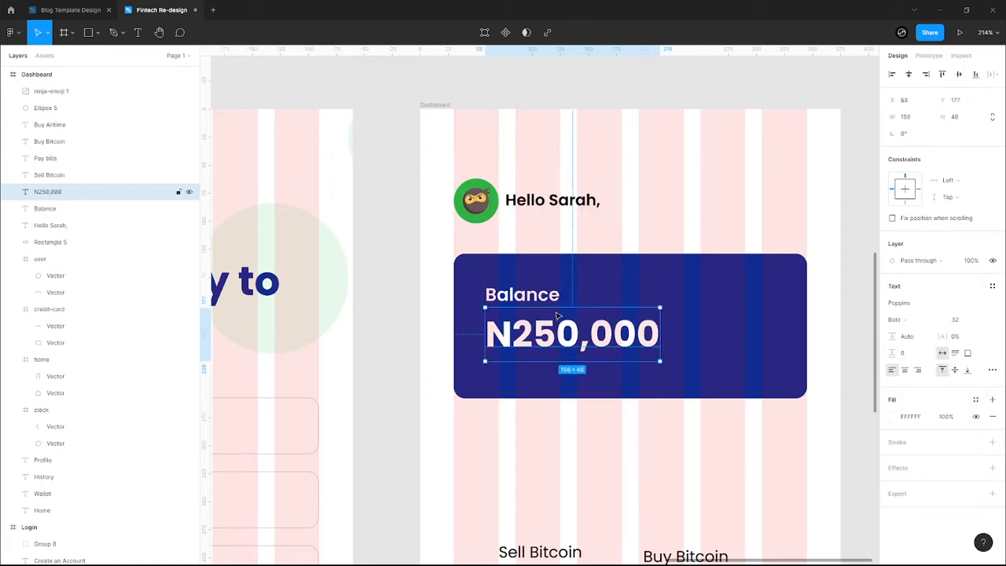
- Change Balance to Medium weight and nudge it down slightly
click(523, 297)
click(923, 322)
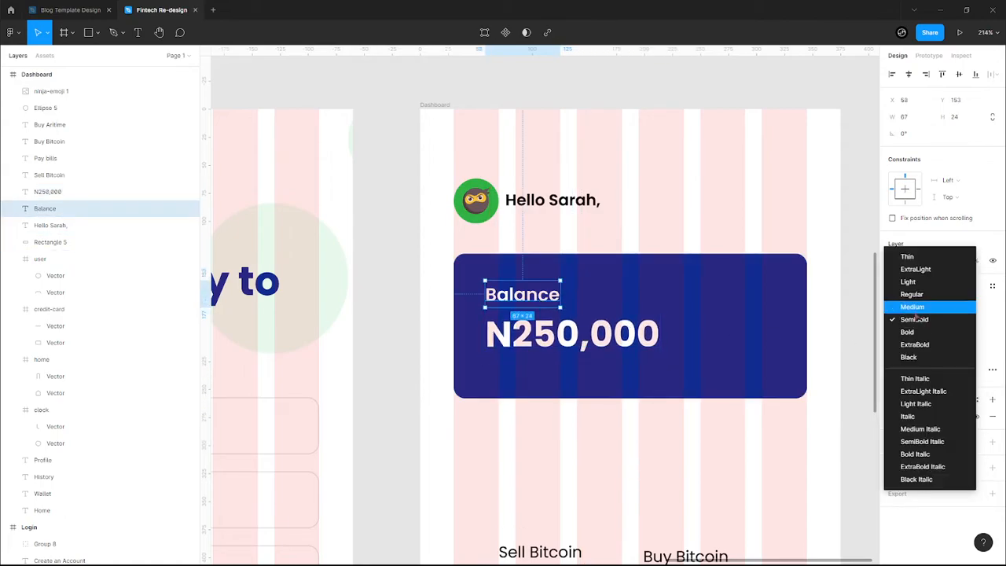
click(913, 307)
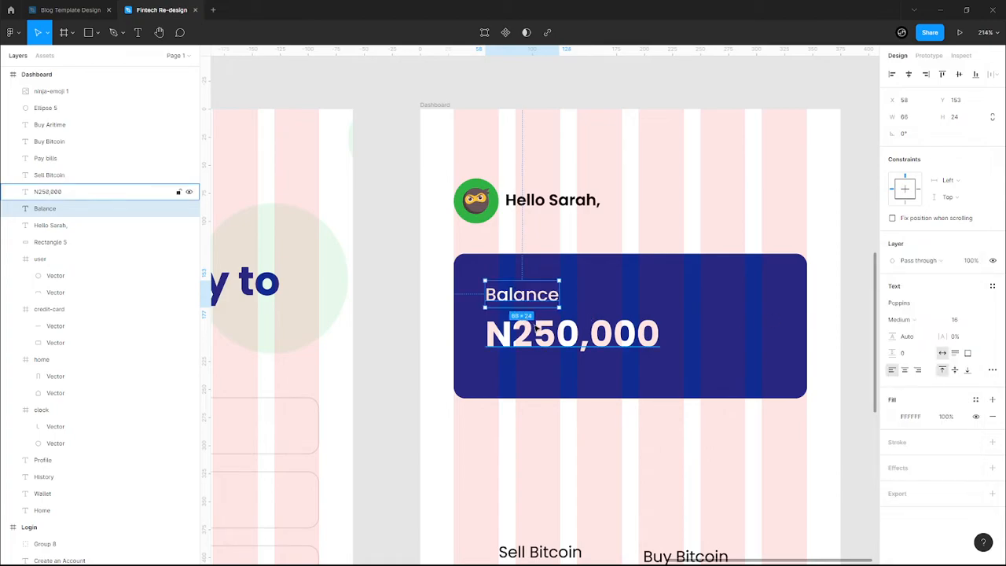
key(Down)
key(Down)
key(Down)
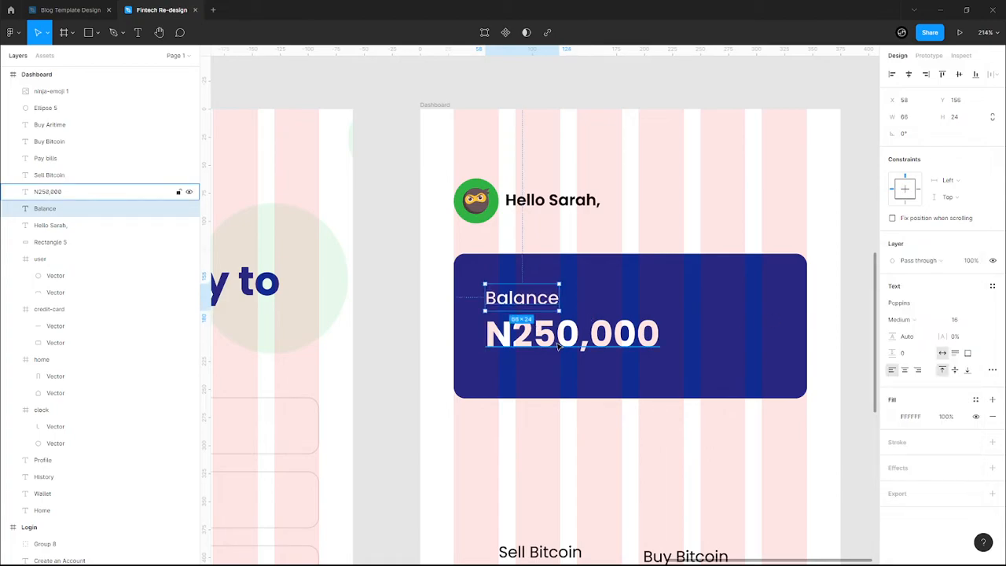
click(520, 344)
- Strike through the N in the amount so it reads ₦250,000
double_click(520, 344)
drag(512, 338, 493, 337)
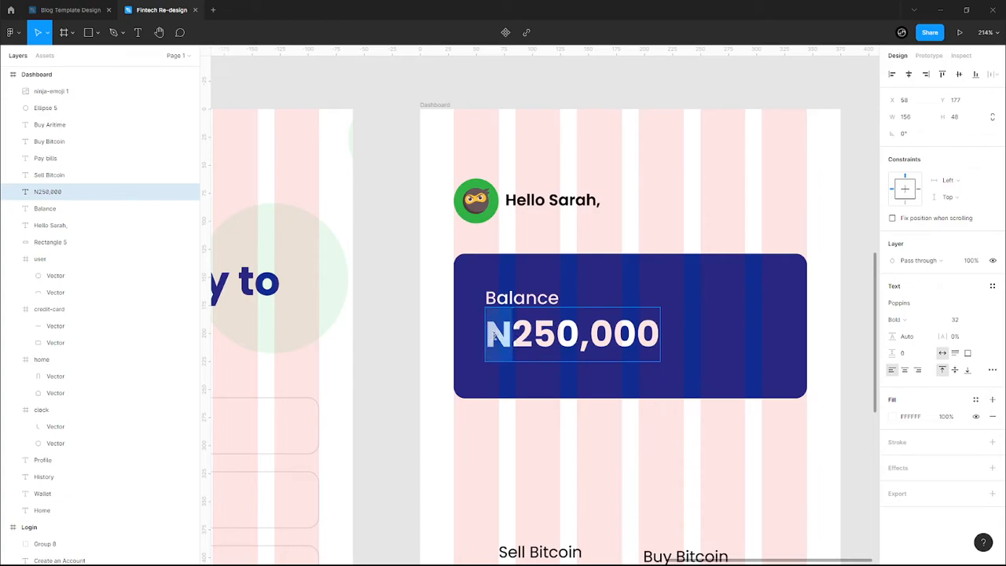
click(991, 370)
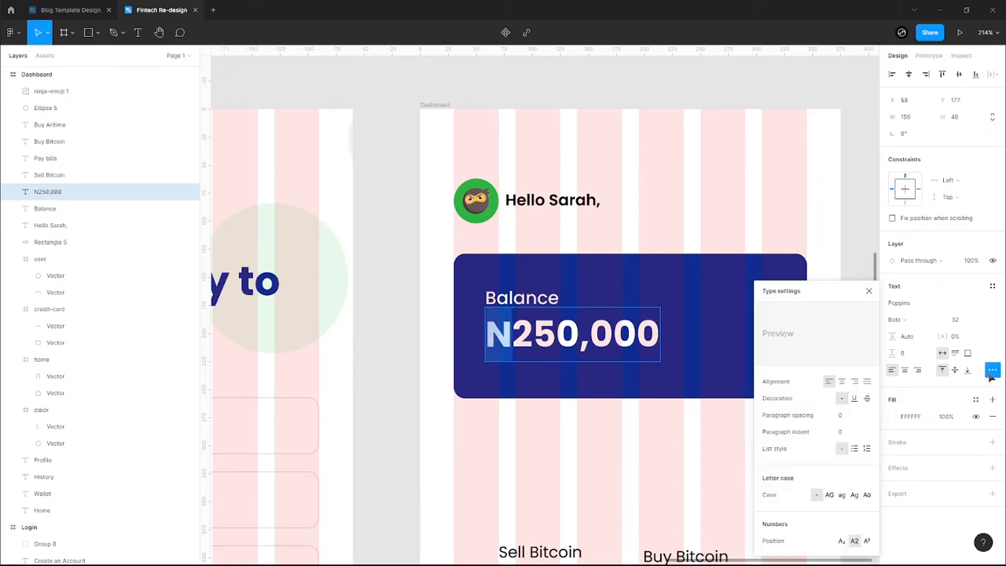
click(866, 399)
click(868, 290)
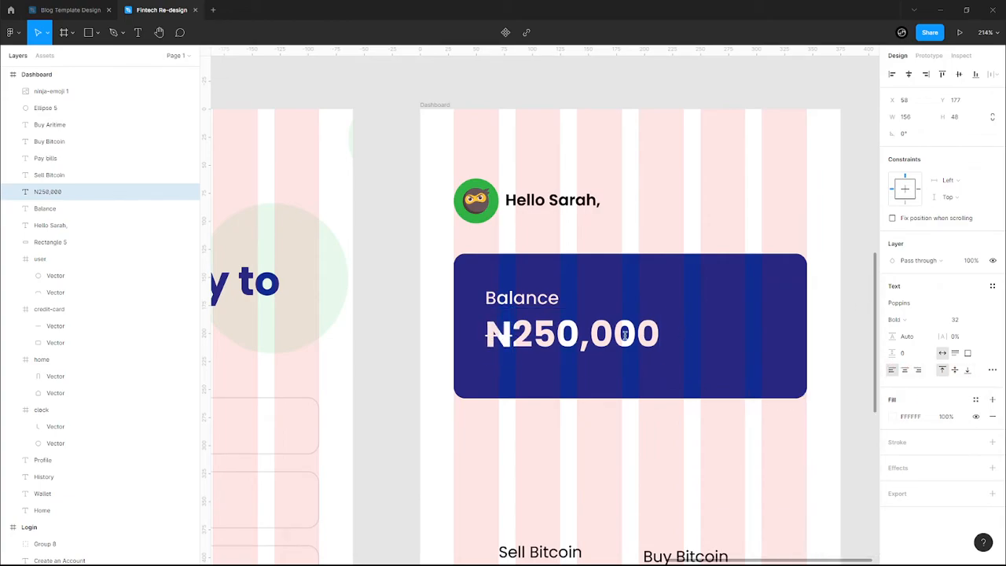
- Make the ₦250,000 amount SemiBold and the Balance label Regular
click(513, 336)
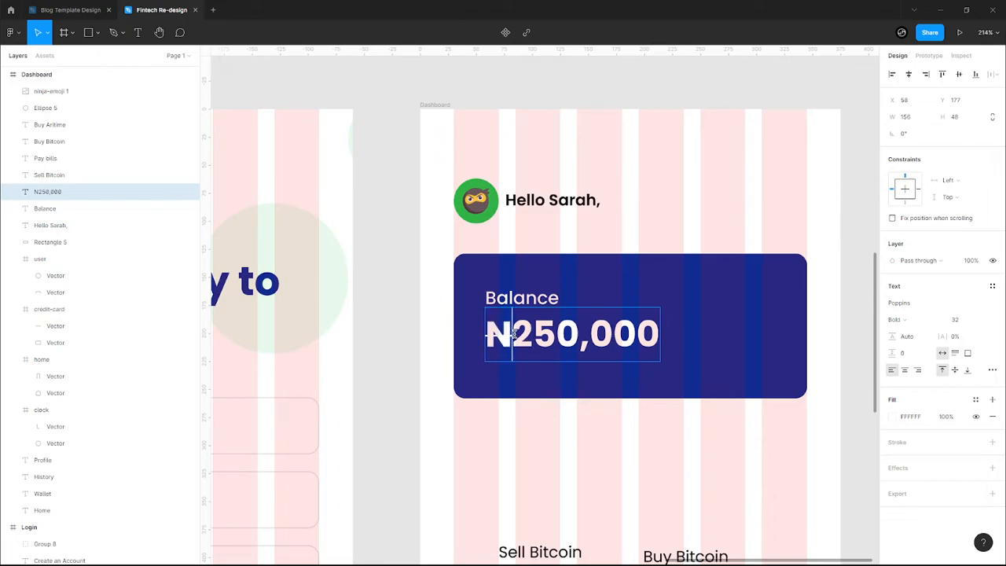
key(ctrl+a)
click(900, 319)
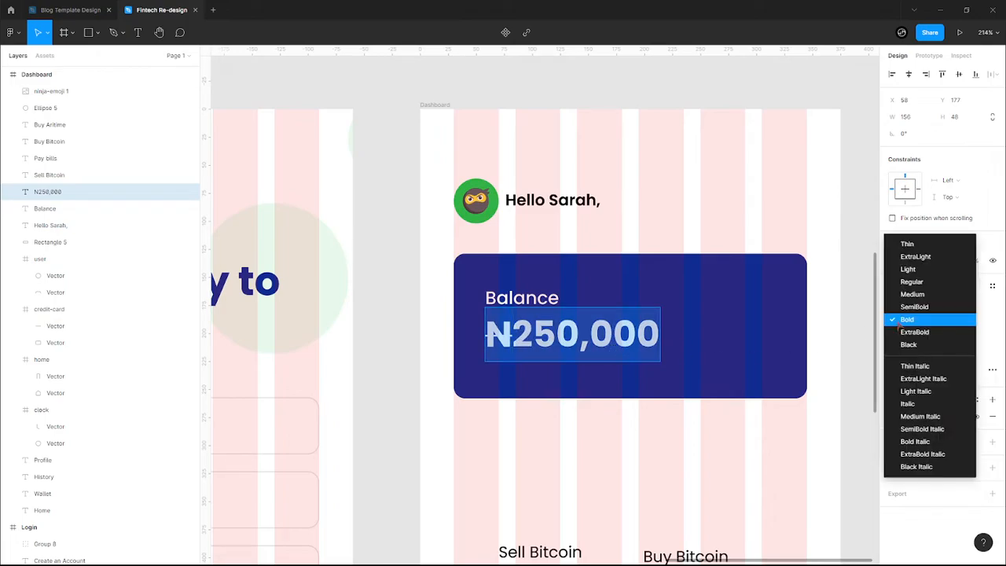
click(913, 305)
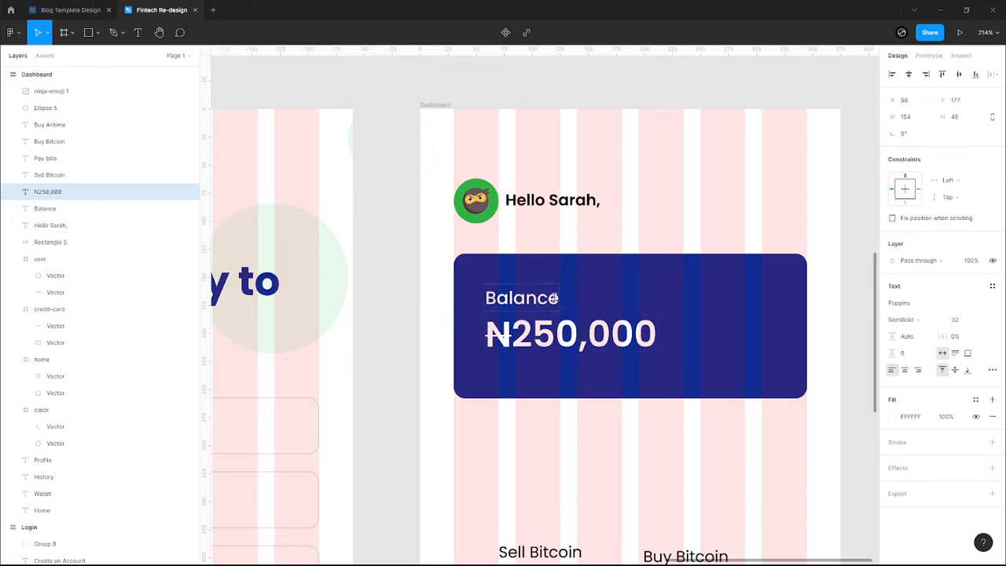
double_click(550, 297)
click(900, 319)
click(910, 306)
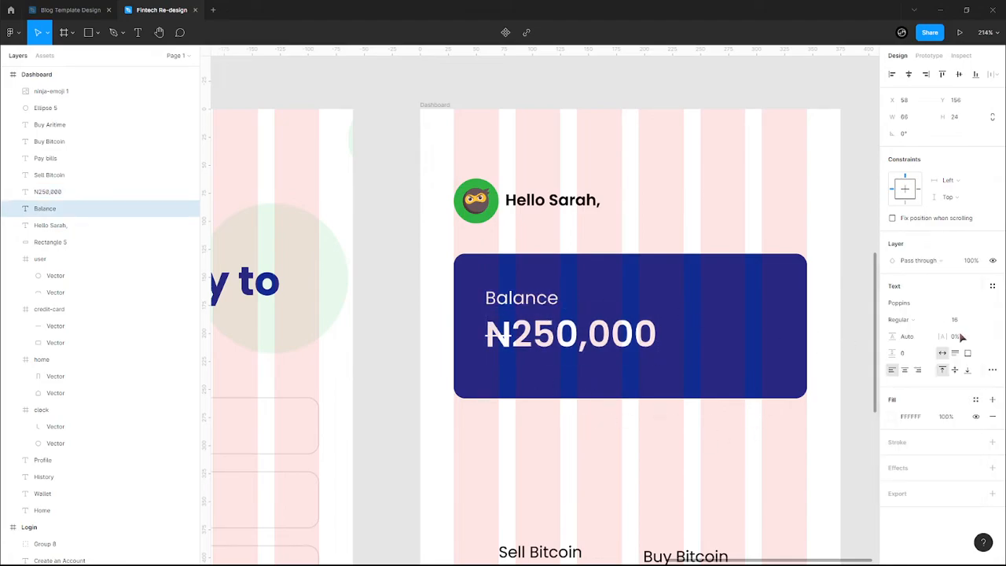
key(Escape)
- Set the spacing between Balance and ₦250,000 to 1
click(603, 352)
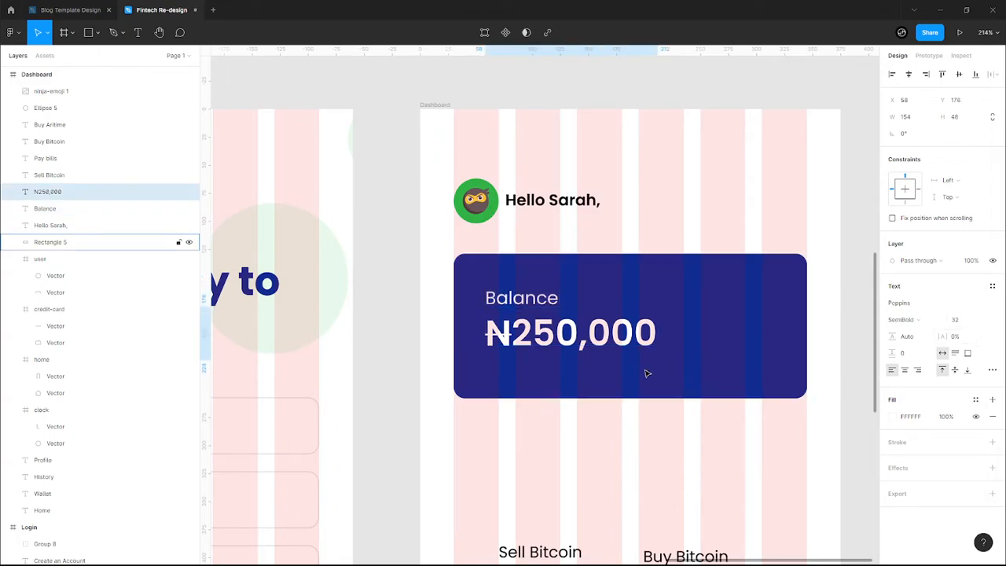
shift+click(507, 297)
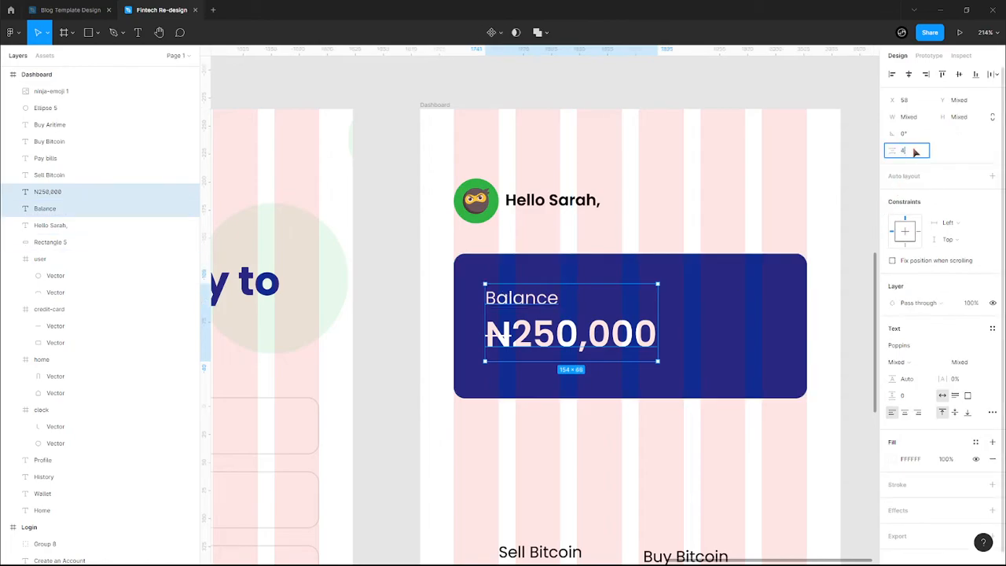
key(Return)
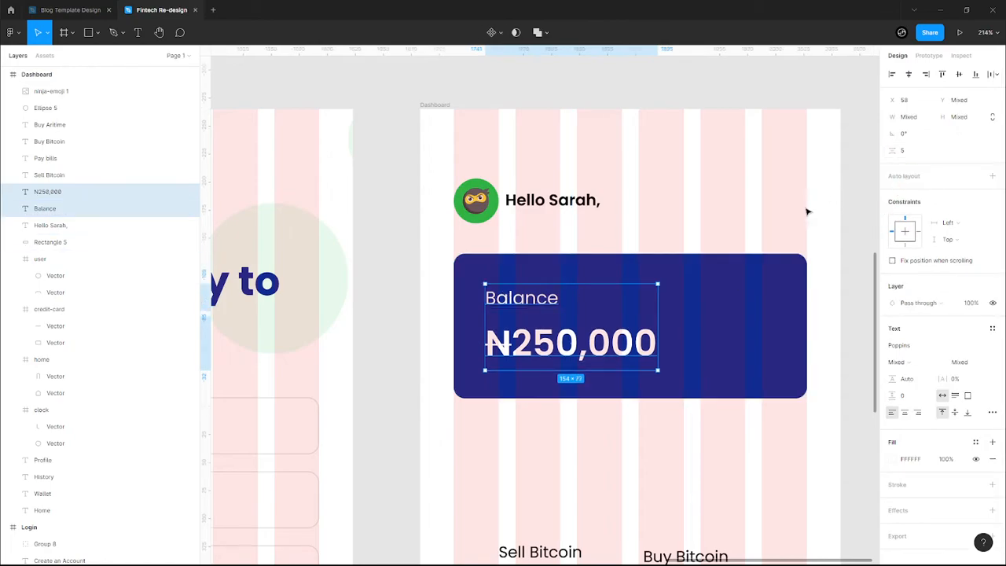
drag(894, 150, 893, 151)
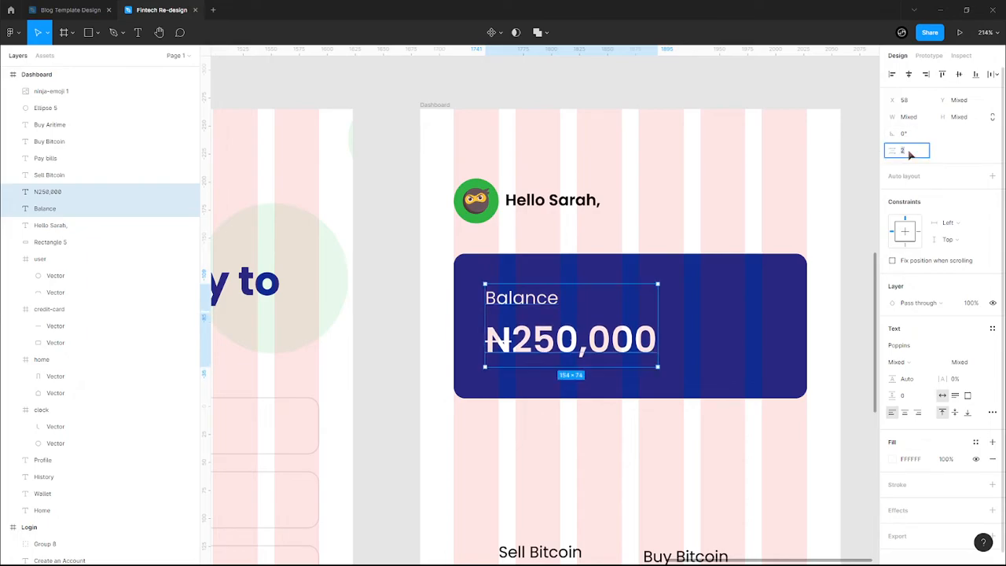
key(Down)
key(Return)
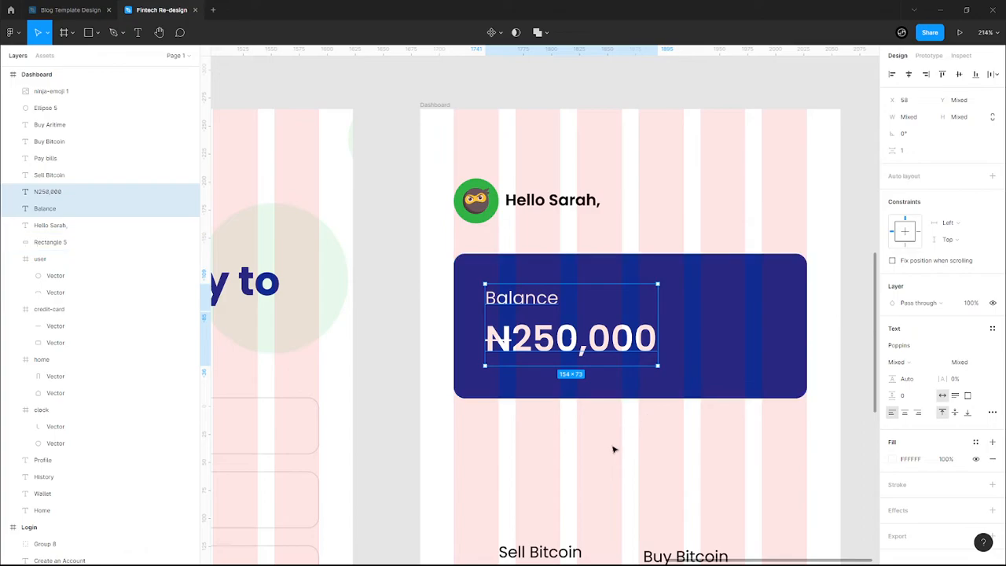
click(611, 452)
click(563, 340)
- Reduce the ₦250,000 amount to font size 24
click(589, 432)
scroll(589, 432, down, 1)
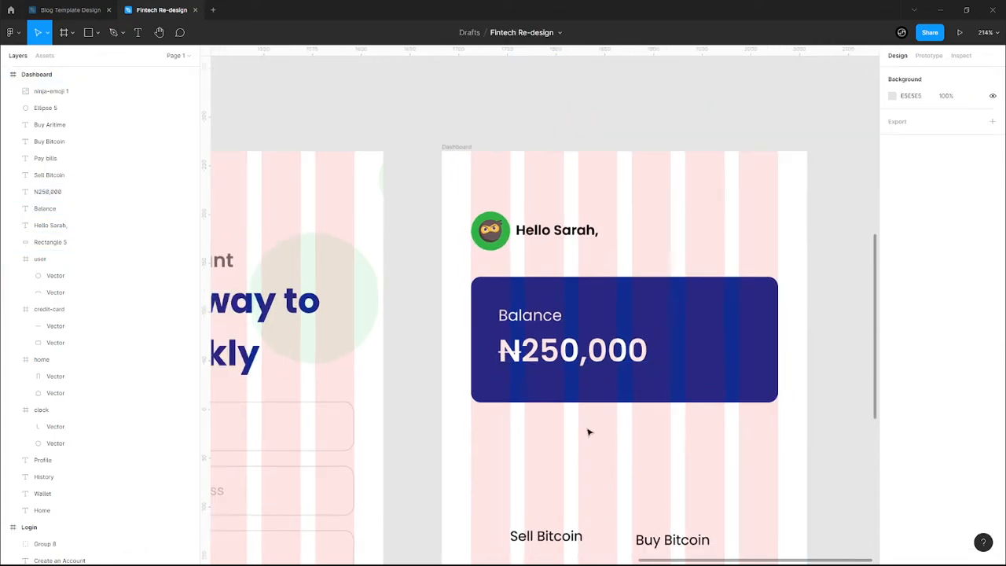
scroll(627, 440, down, 5)
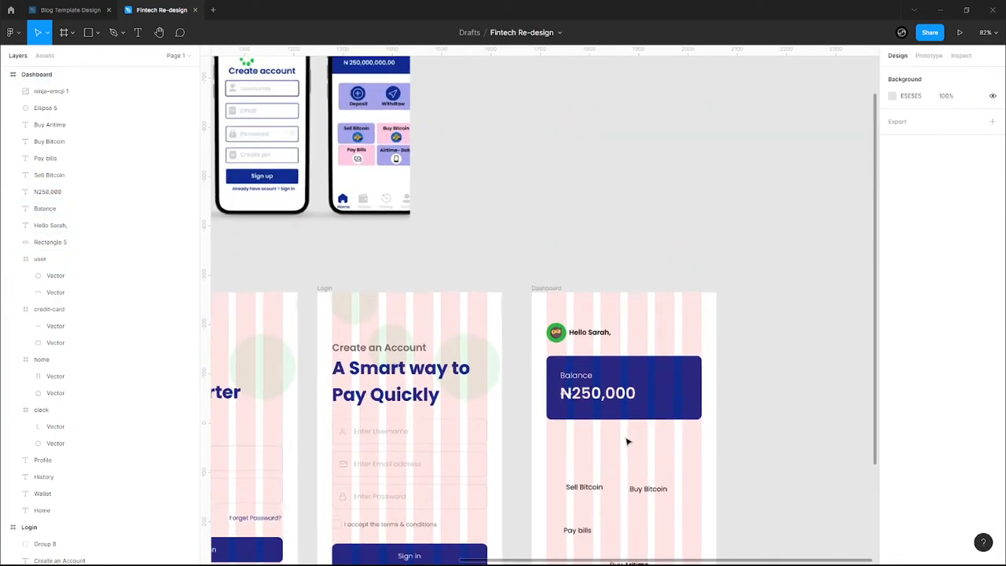
click(47, 192)
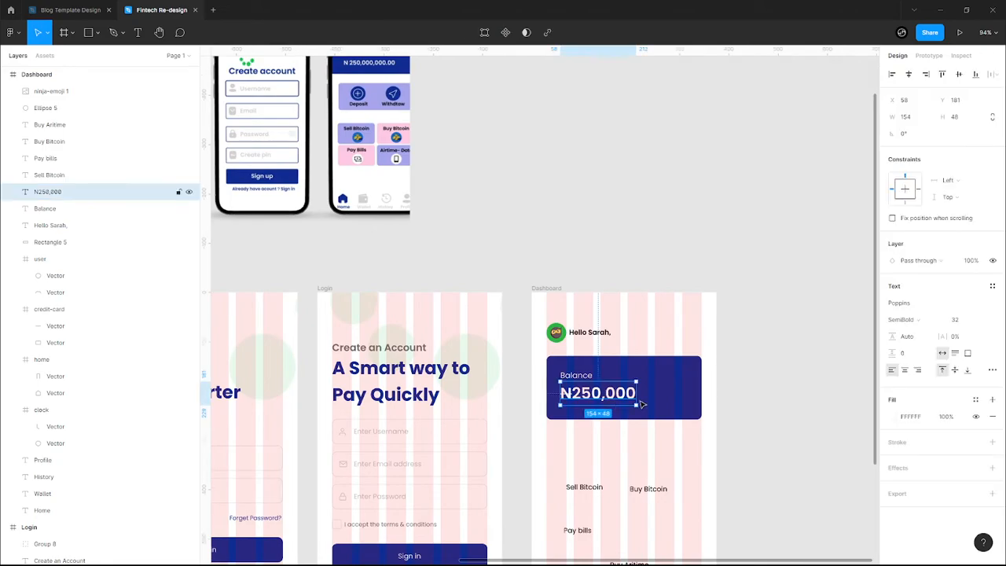
click(981, 320)
click(966, 303)
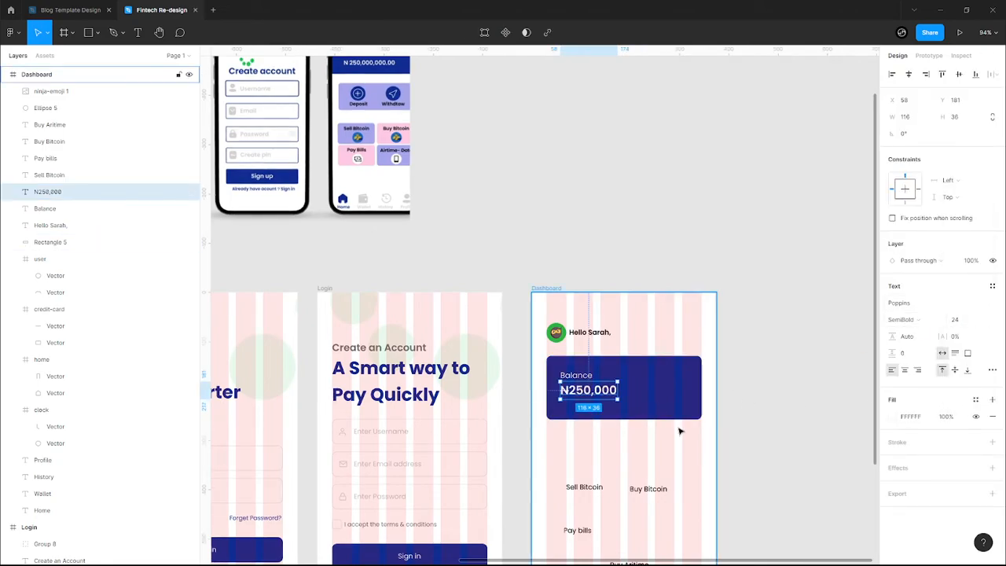
- Move Balance and ₦250,000 together a few pixels lower on the navy card
scroll(681, 431, up, 5)
shift+click(494, 331)
drag(516, 351, 514, 358)
click(527, 489)
scroll(527, 490, down, 5)
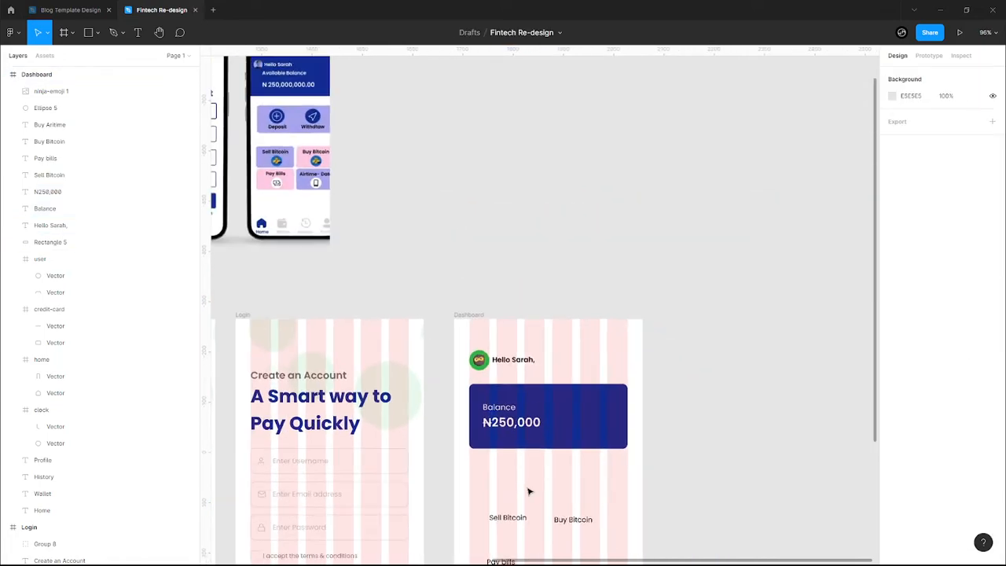
scroll(529, 492, down, 2)
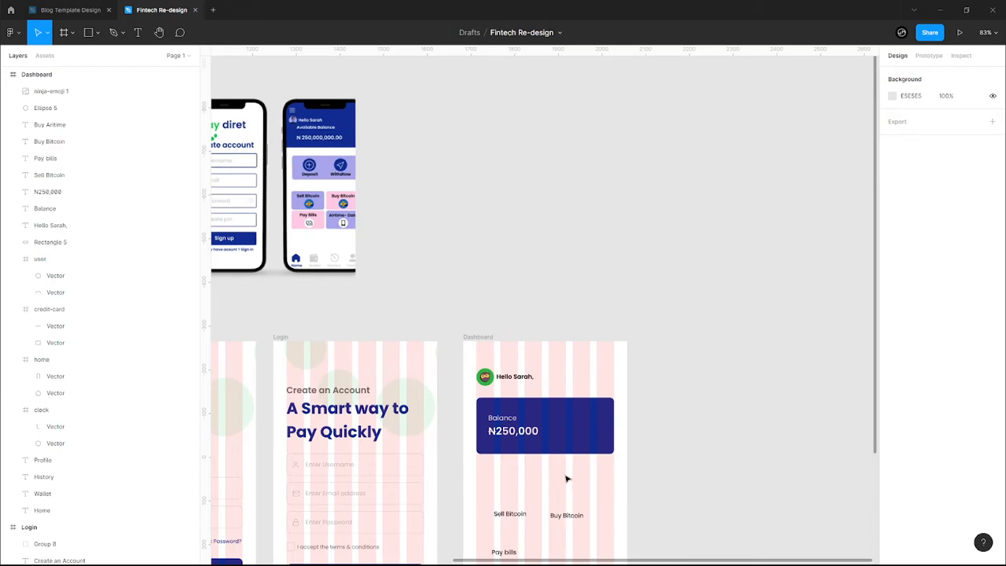
scroll(586, 473, up, 1)
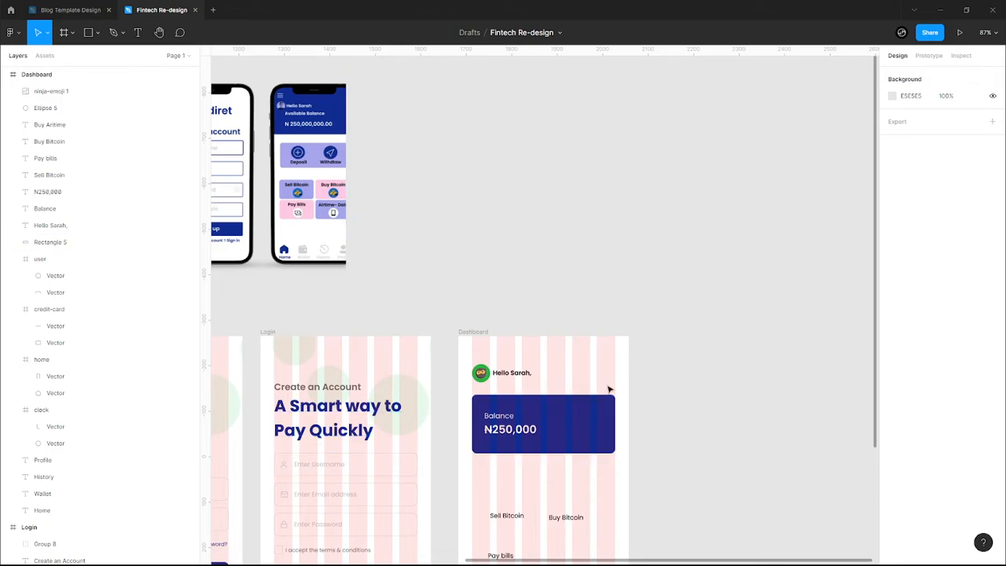
- Rename the last nav tab from Profile to More and delete its person icon
scroll(618, 374, down, 3)
scroll(617, 374, down, 1)
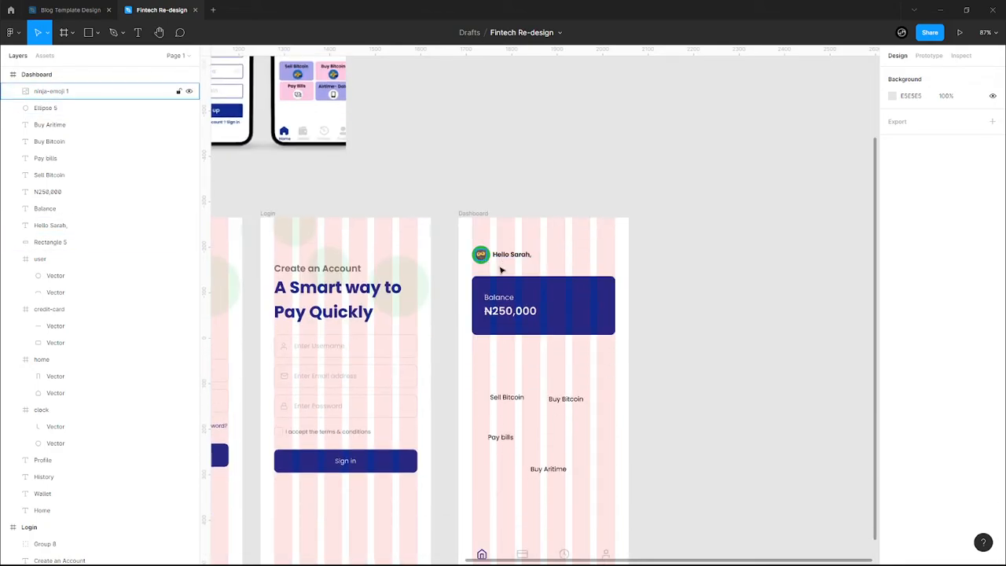
scroll(521, 349, down, 2)
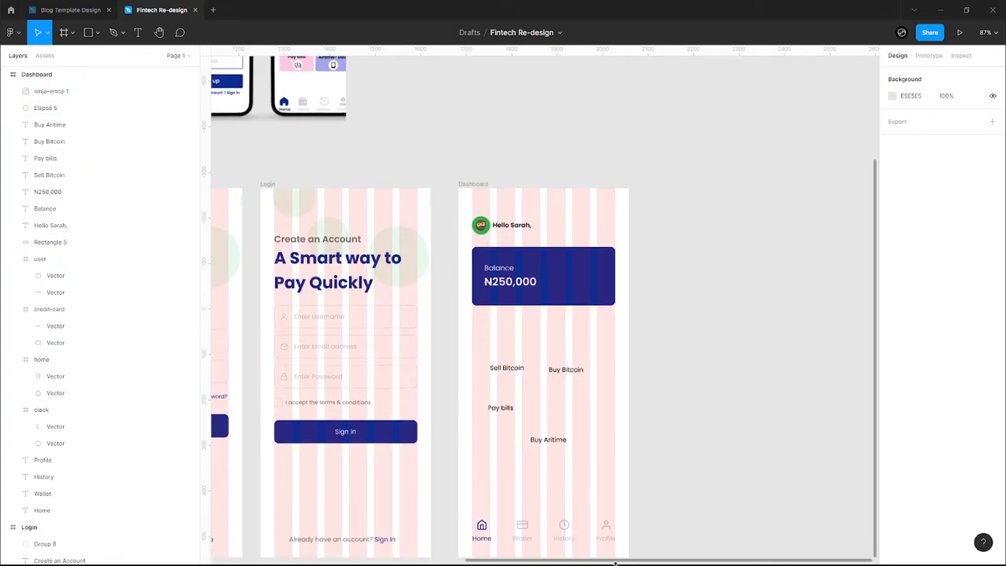
scroll(467, 253, up, 10)
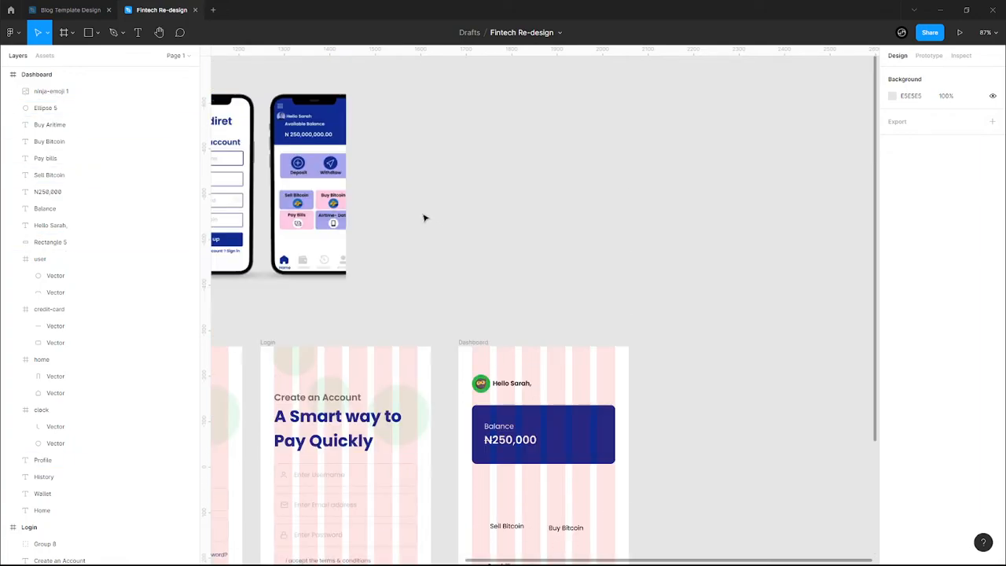
scroll(551, 310, down, 15)
scroll(619, 396, up, 3)
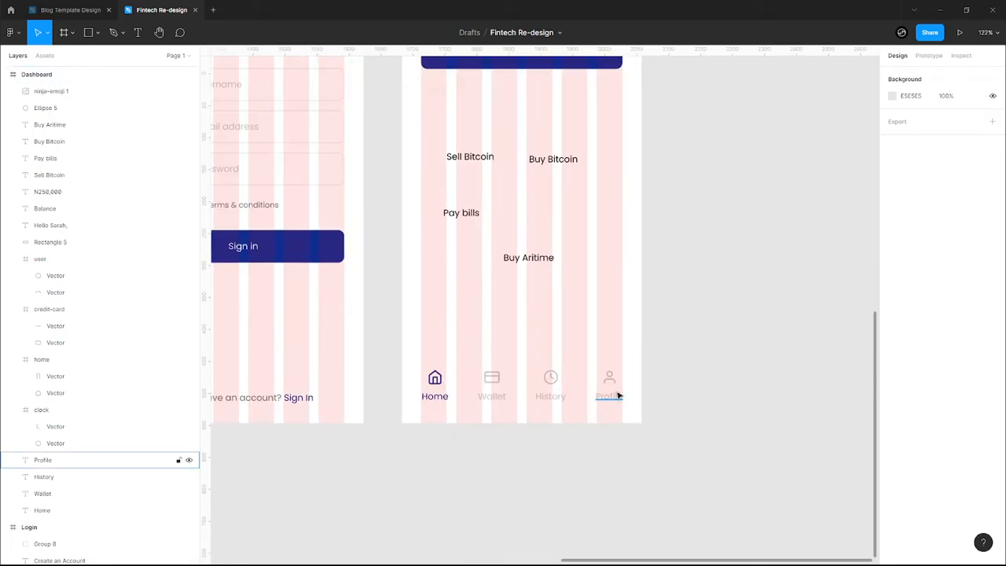
double_click(614, 404)
text(More)
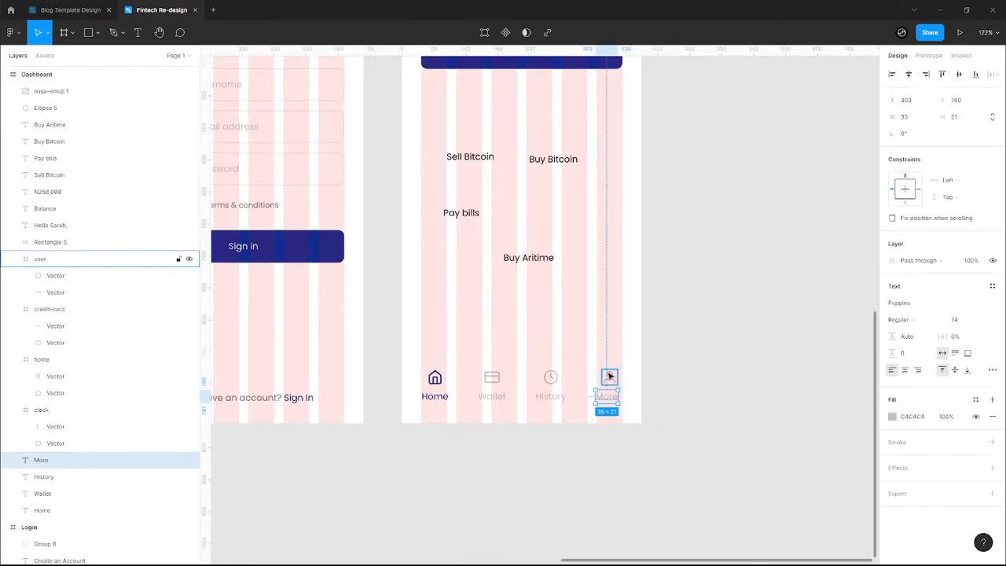
click(608, 374)
key(Delete)
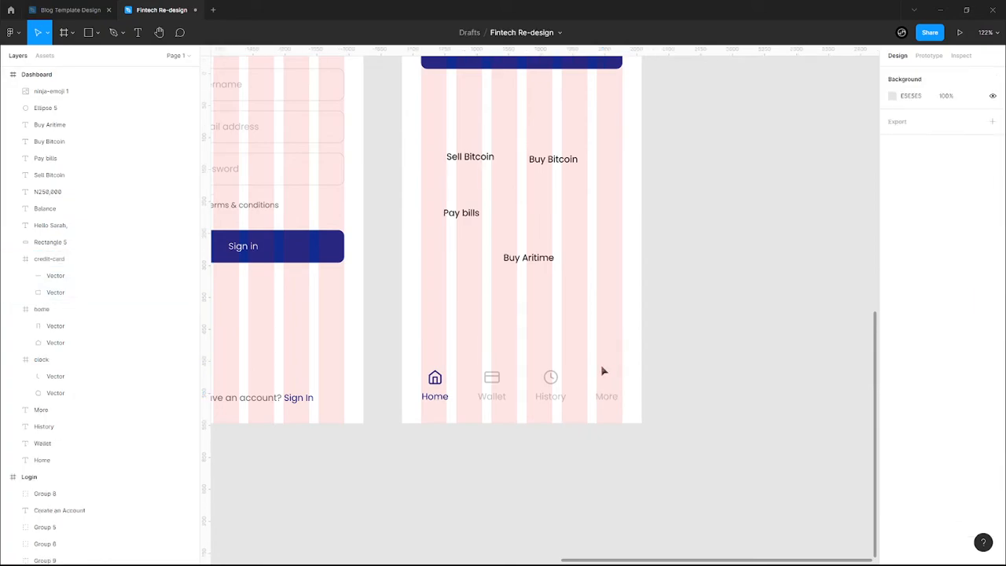
- Insert the Feather Icons align-justify hamburger icon above the More label
right_click(604, 371)
mouse_move(663, 487)
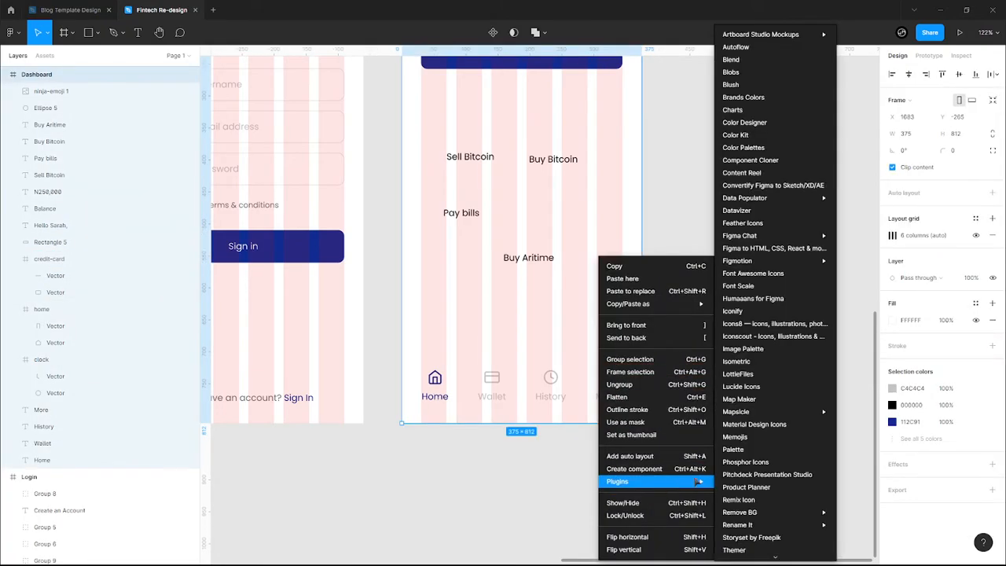
click(763, 226)
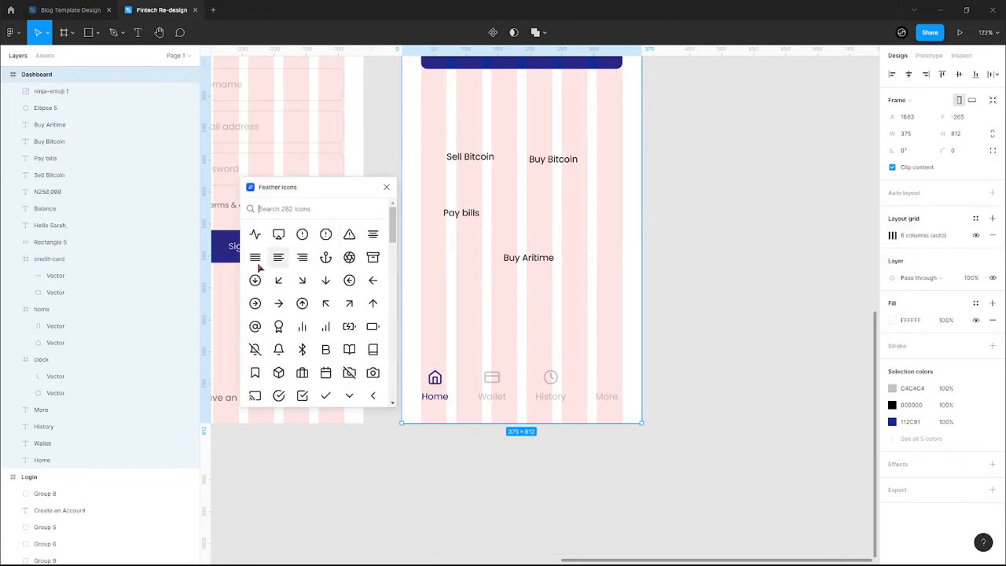
click(255, 257)
click(386, 188)
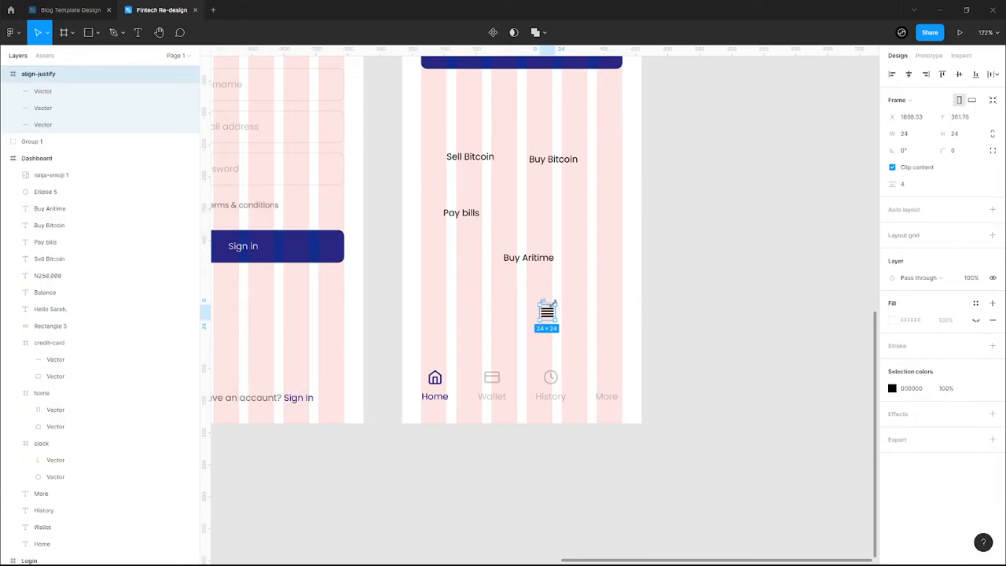
drag(547, 311, 605, 370)
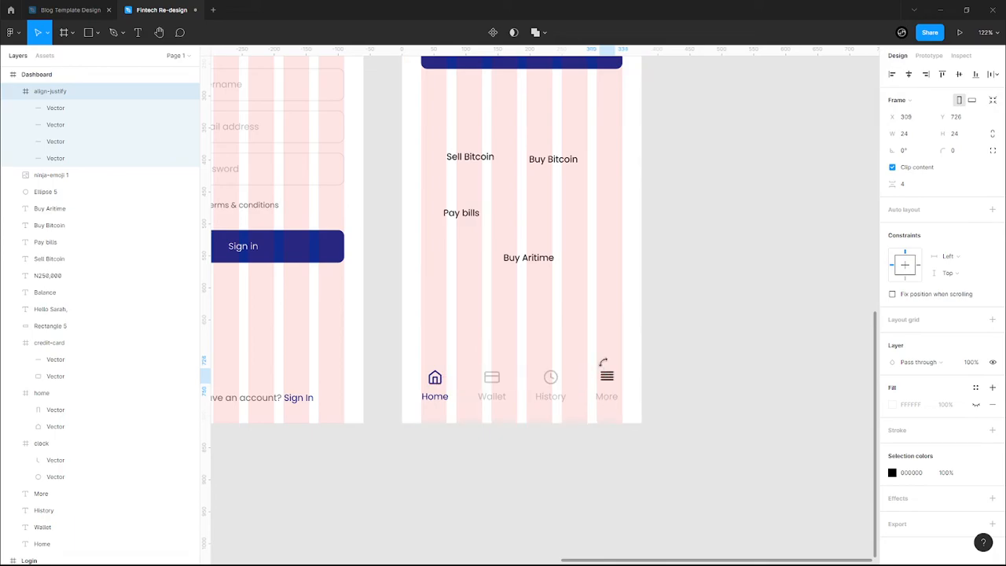
- Colour the hamburger icon C4C4C4 and line it up with the More label
click(892, 472)
click(841, 514)
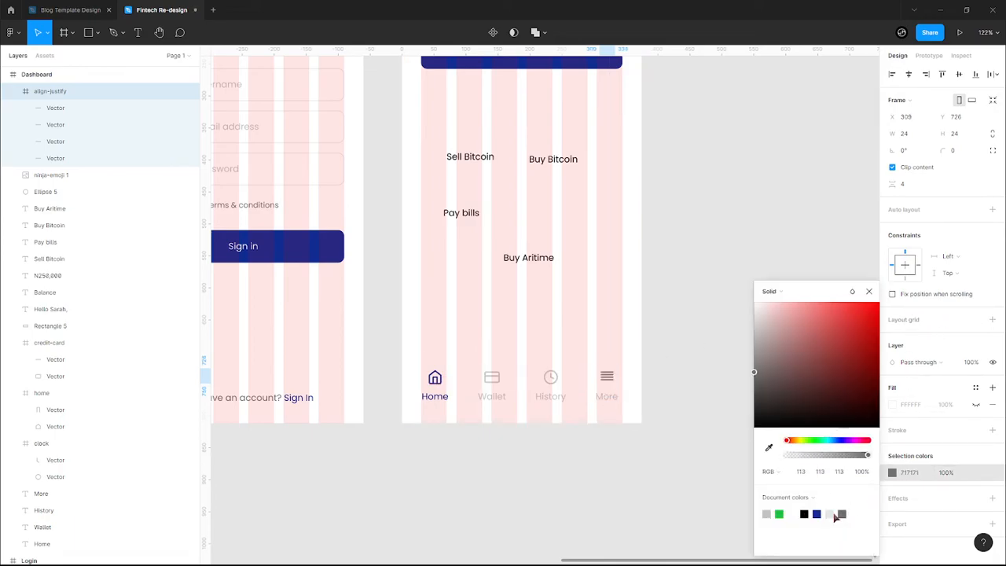
click(767, 514)
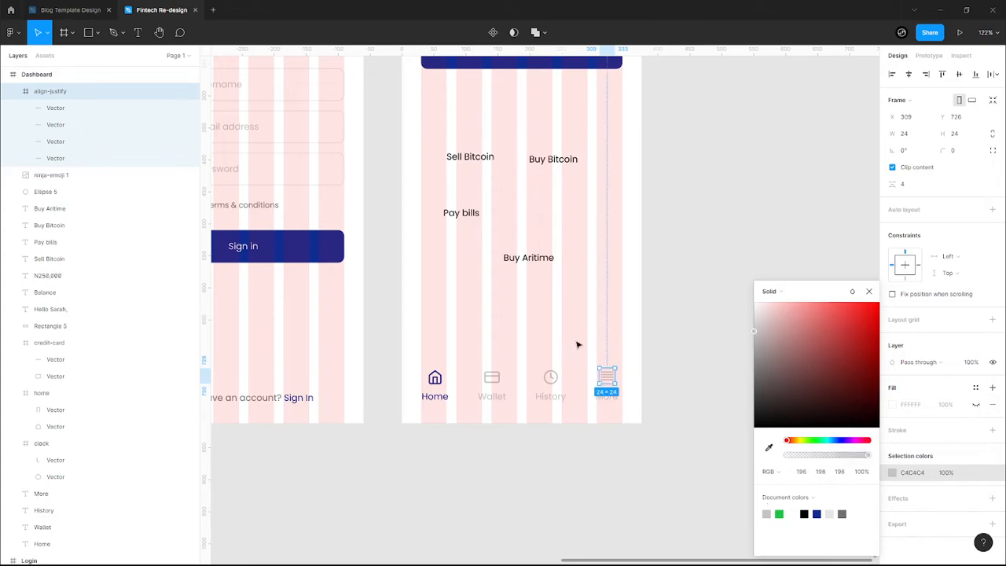
click(578, 348)
drag(605, 375, 610, 376)
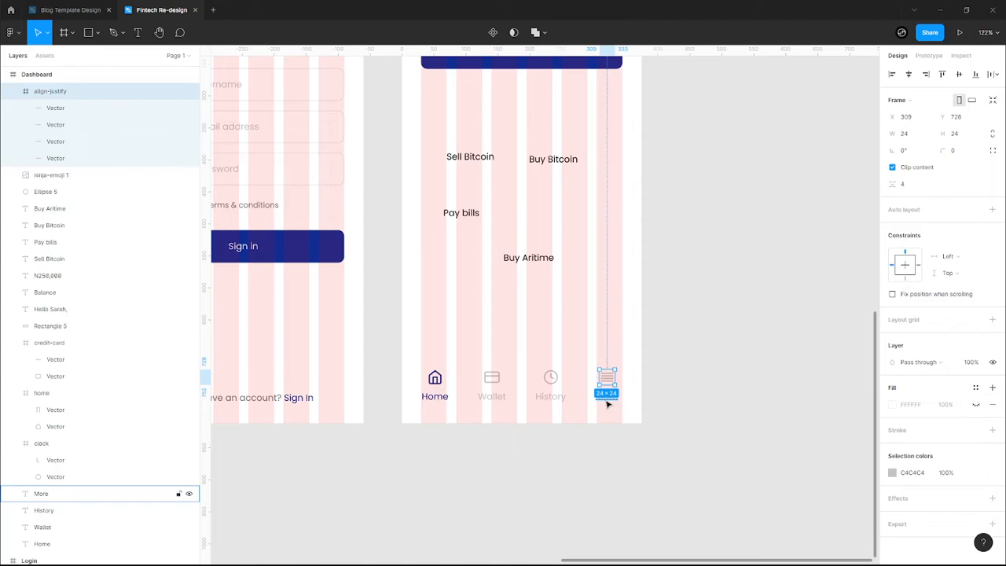
shift+click(607, 404)
key(Right)
key(Right)
key(Right)
key(Right)
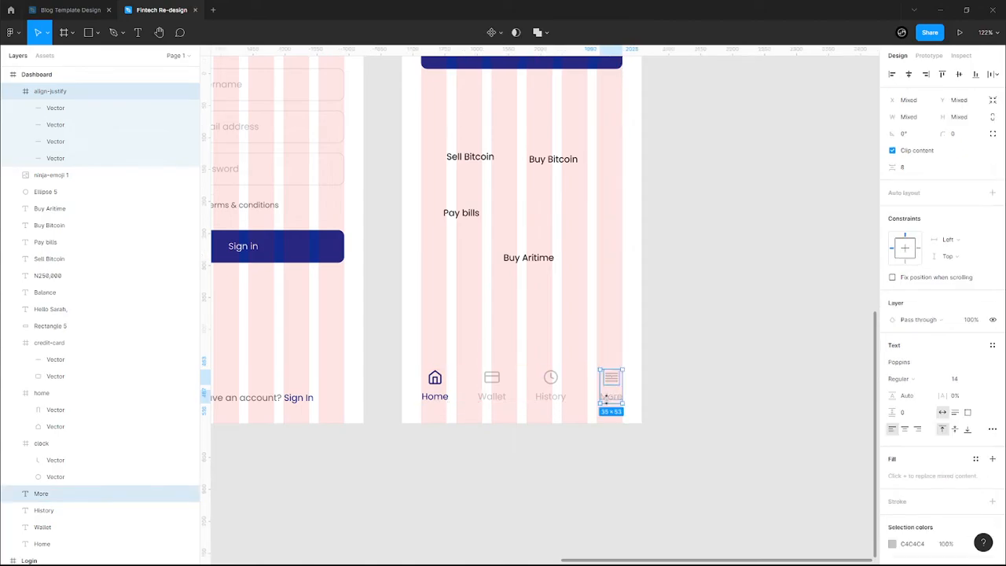
- Group the More, History and Wallet icons each with their labels
key(ctrl+g)
click(583, 409)
click(550, 396)
shift+click(549, 377)
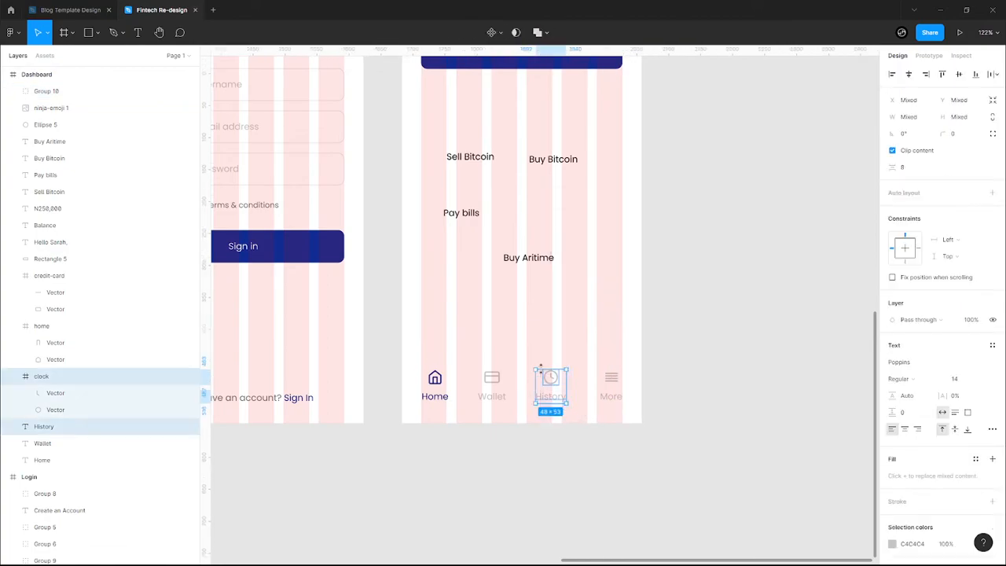
key(ctrl+g)
click(518, 417)
click(492, 380)
shift+click(492, 396)
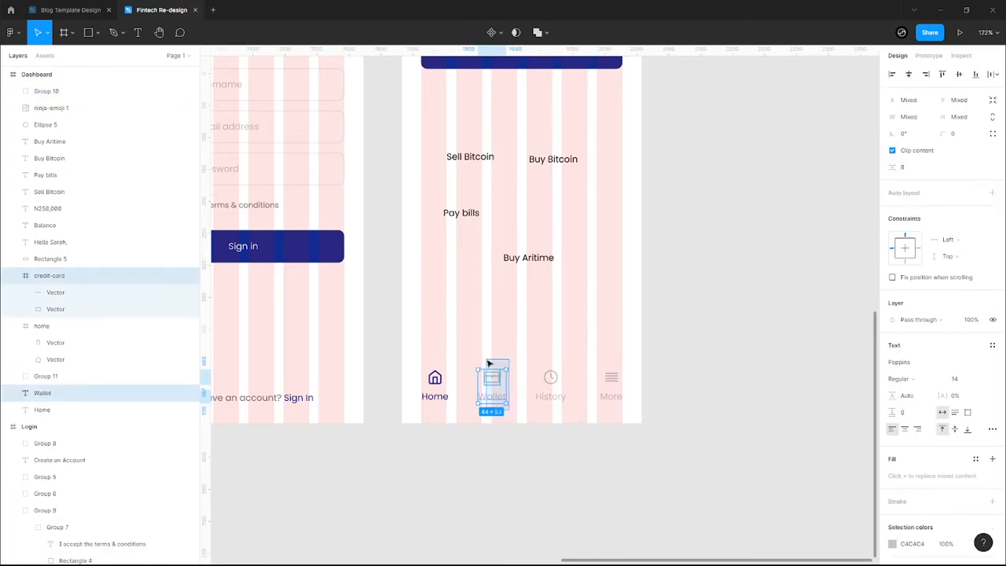
key(ctrl+g)
click(453, 420)
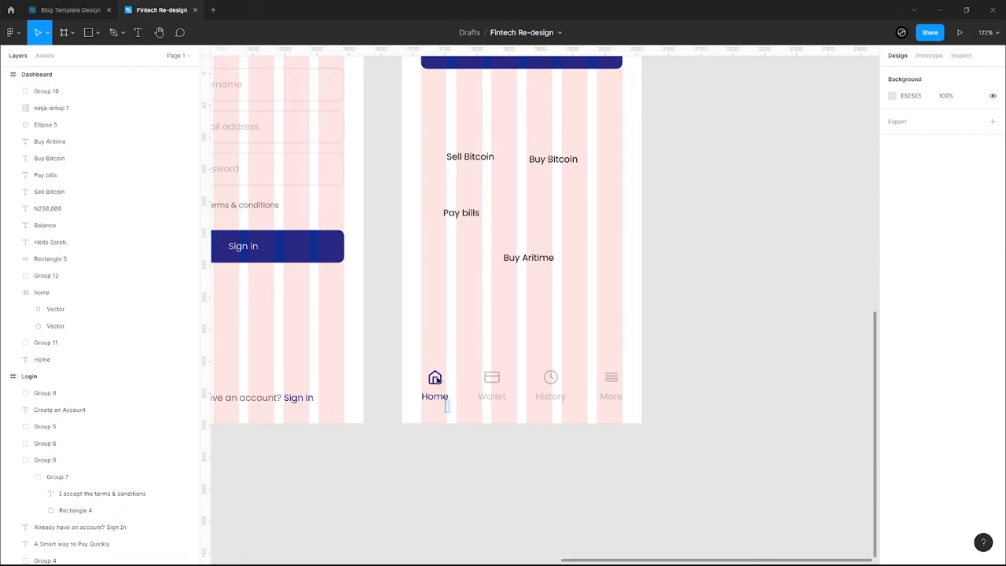
- Group the whole home icon frame with the Home label
click(438, 393)
shift+click(433, 377)
key(ctrl+g)
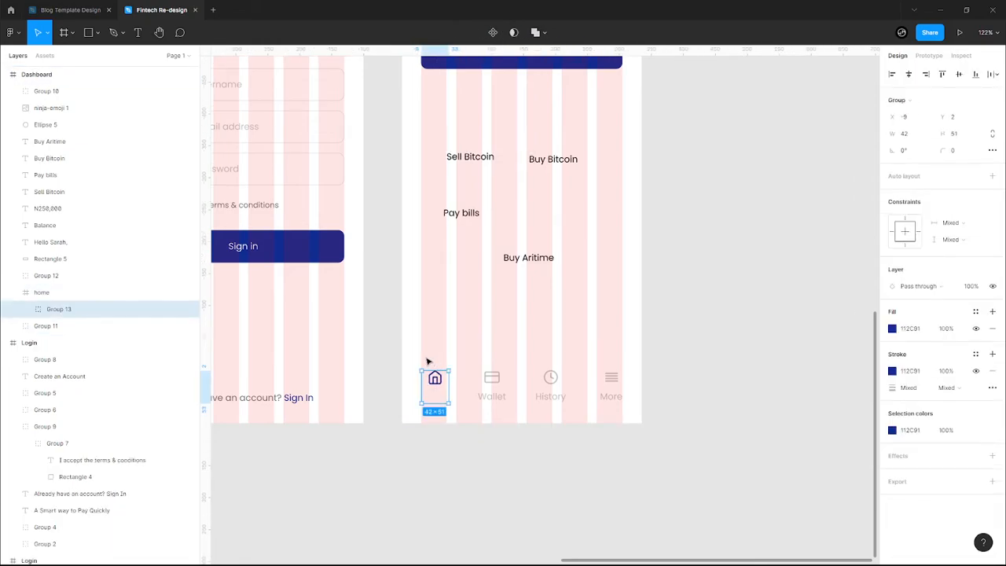
key(ctrl+shift+g)
key(ctrl+z)
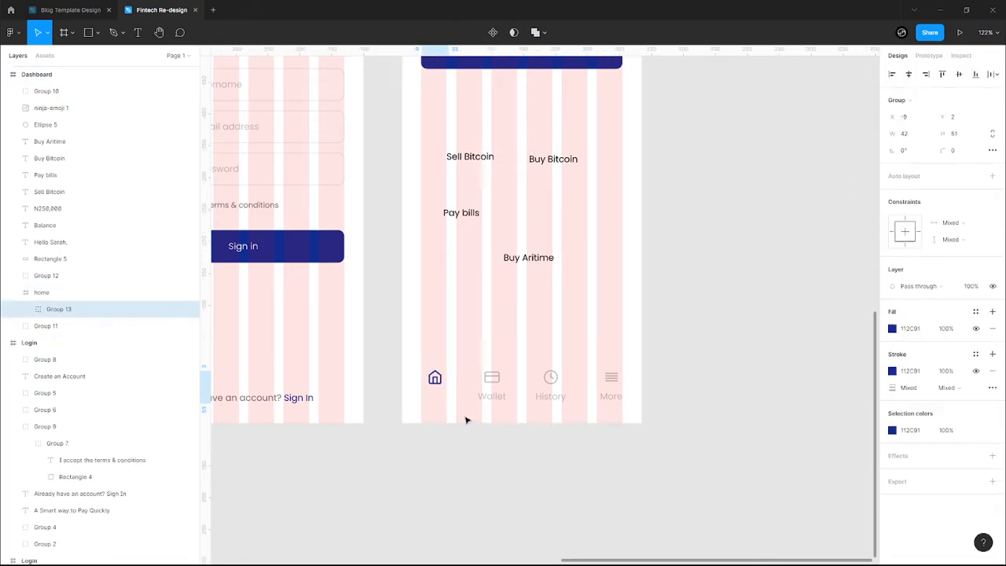
key(ctrl+shift+z)
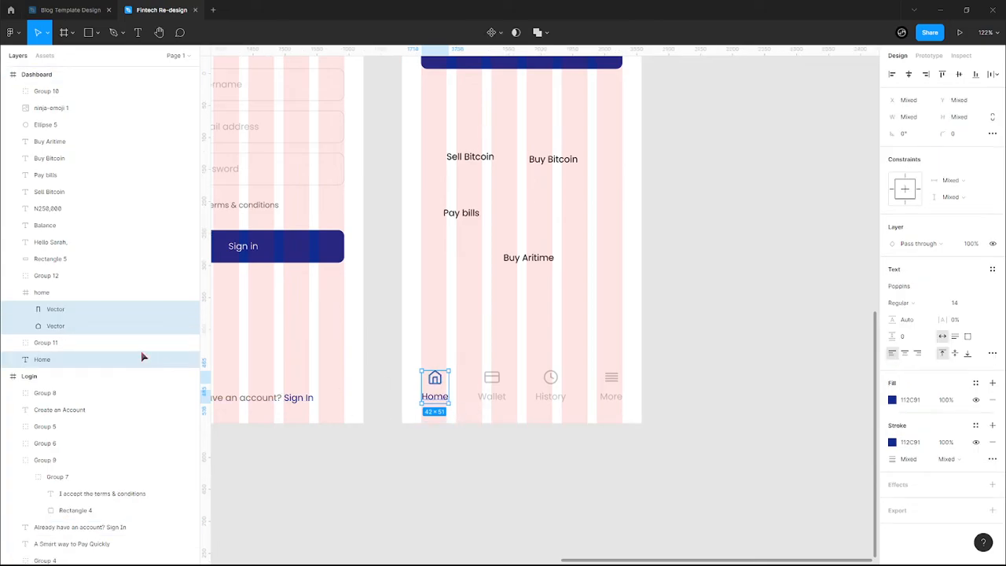
click(49, 292)
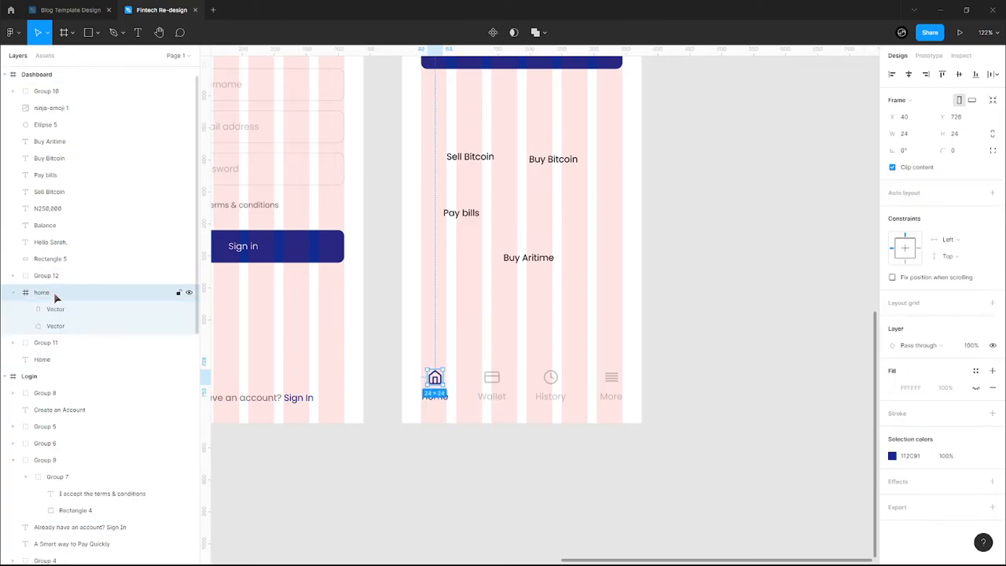
shift+click(69, 359)
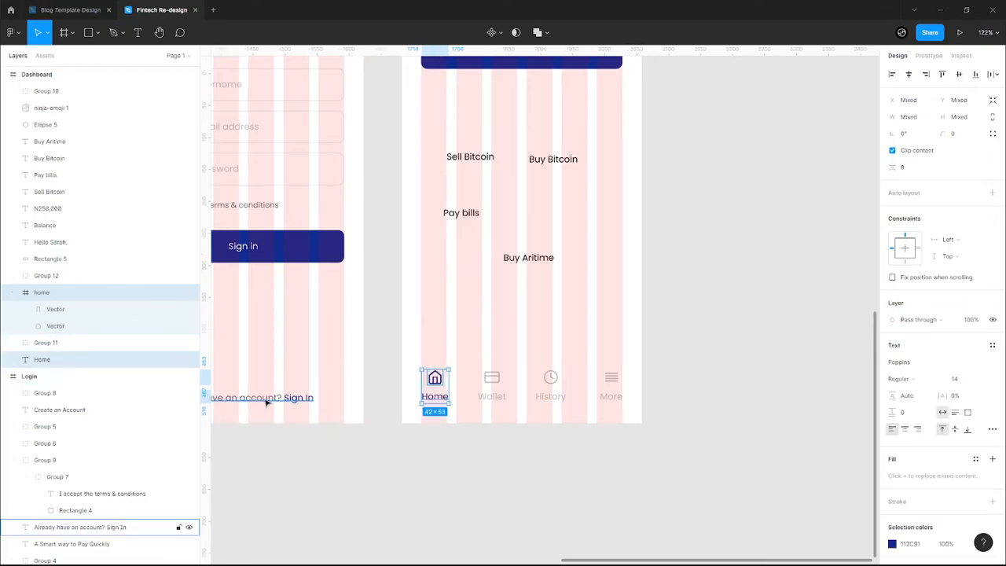
key(ctrl+g)
- Distribute the four nav tab groups with even horizontal spacing
drag(415, 358, 621, 409)
click(992, 74)
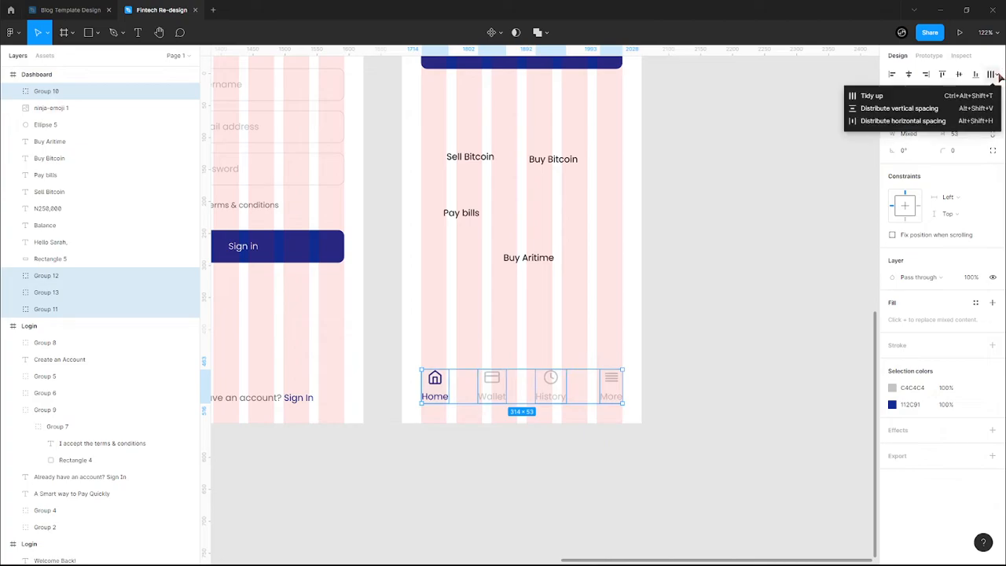
click(923, 119)
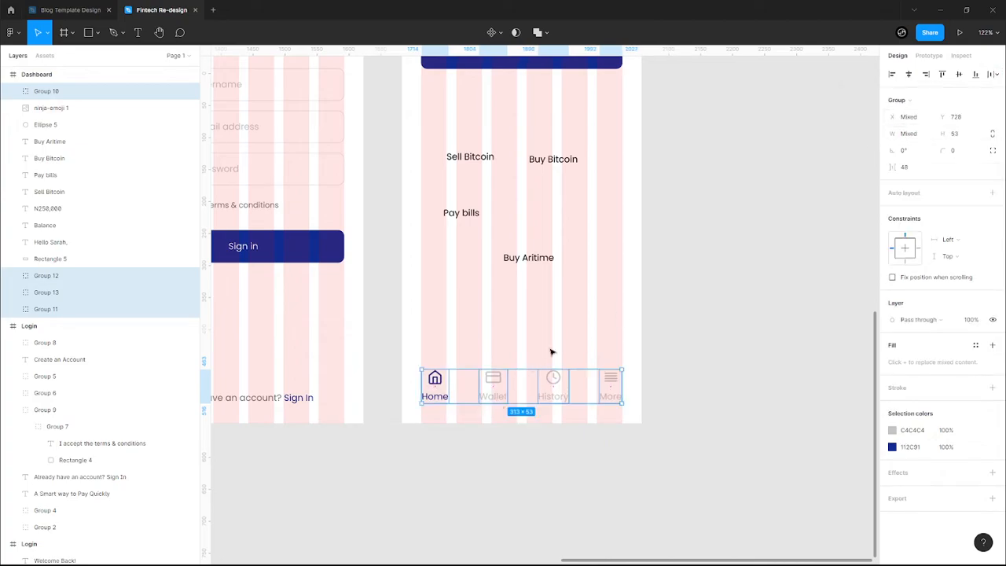
click(562, 345)
scroll(562, 344, up, 5)
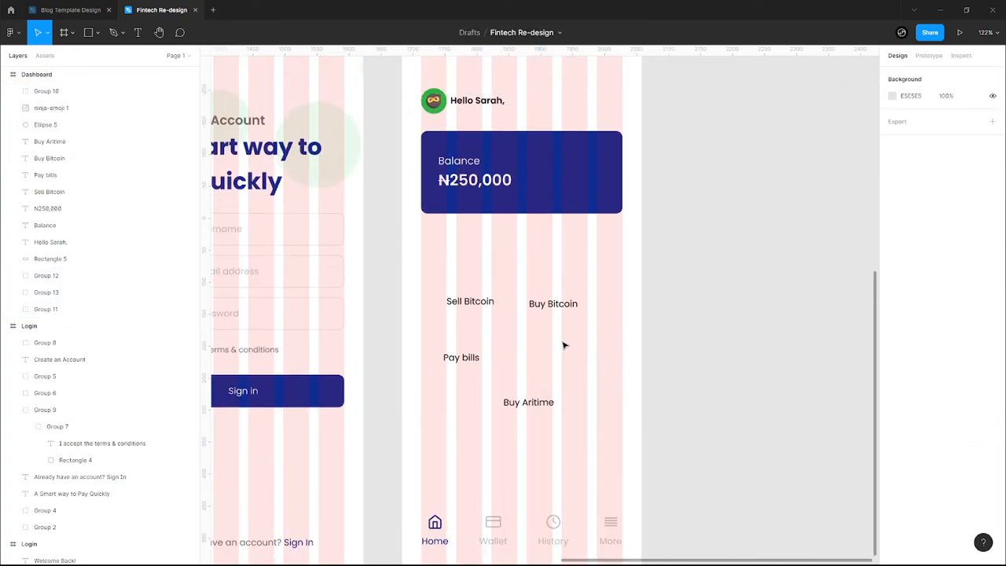
- Insert the Feather Icons eye-off icon on the right of the Balance card
click(569, 153)
right_click(564, 151)
mouse_move(610, 360)
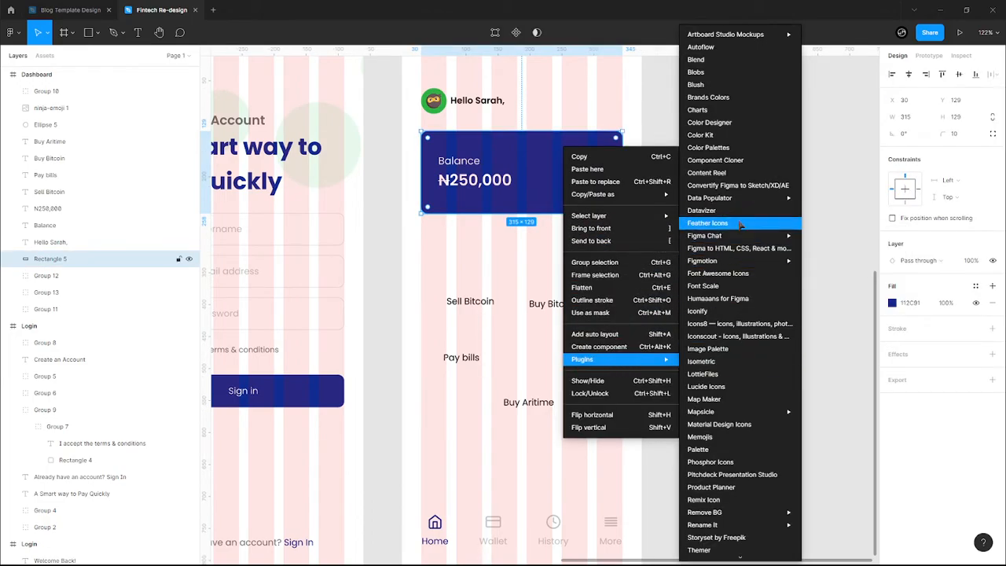
click(706, 225)
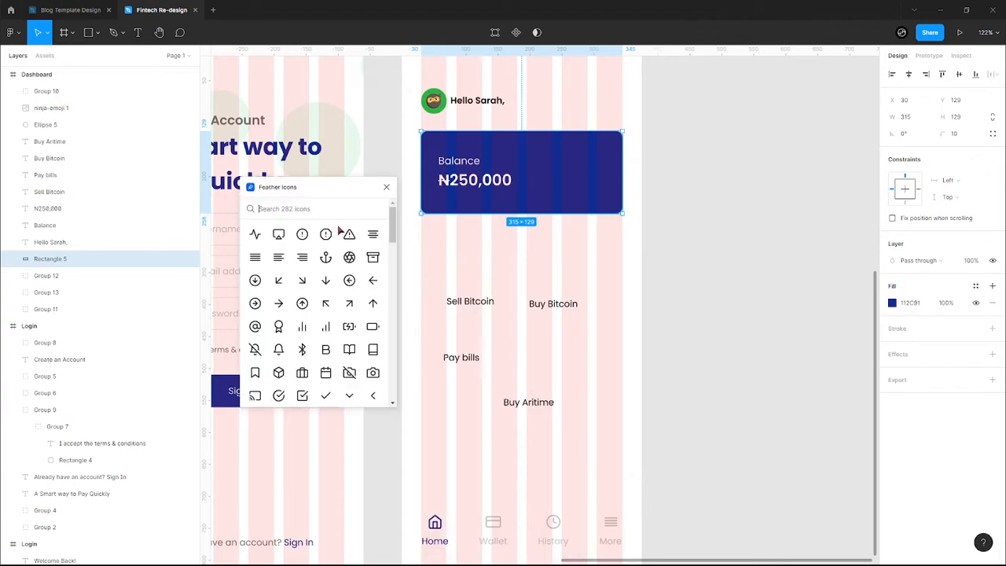
click(290, 209)
text(eye)
click(280, 234)
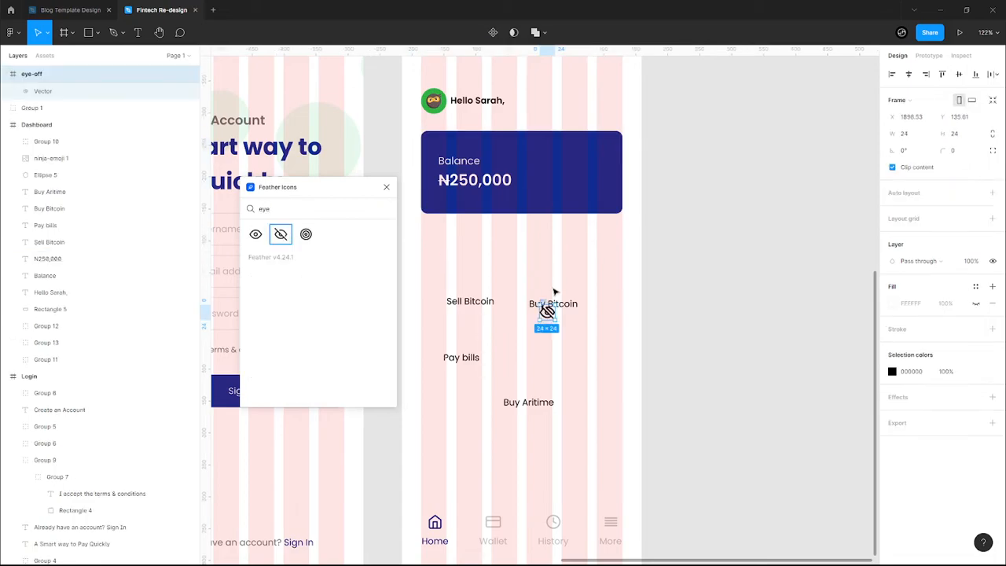
drag(547, 307, 603, 176)
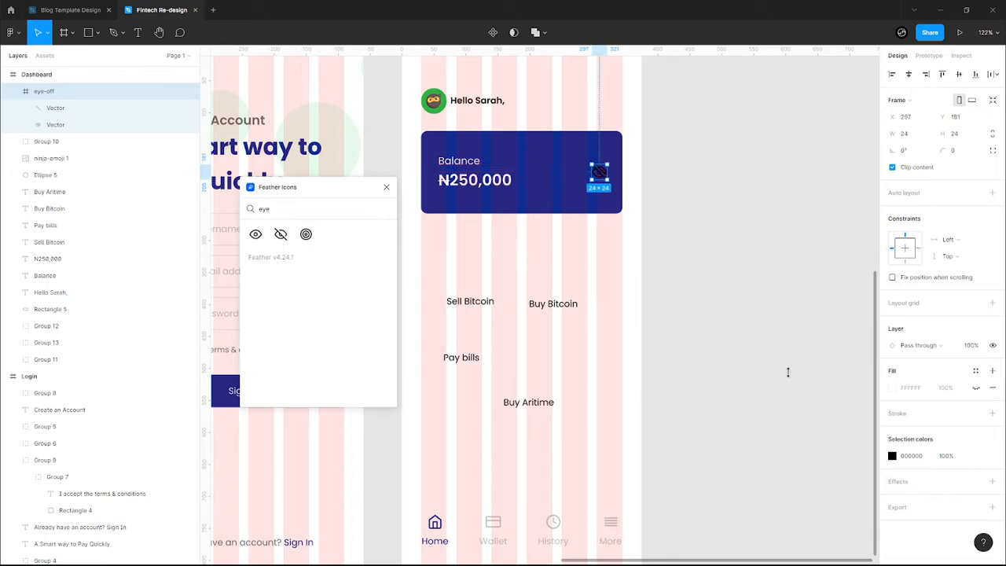
- Make the eye-off icon white with 50% layer opacity
click(892, 456)
click(793, 514)
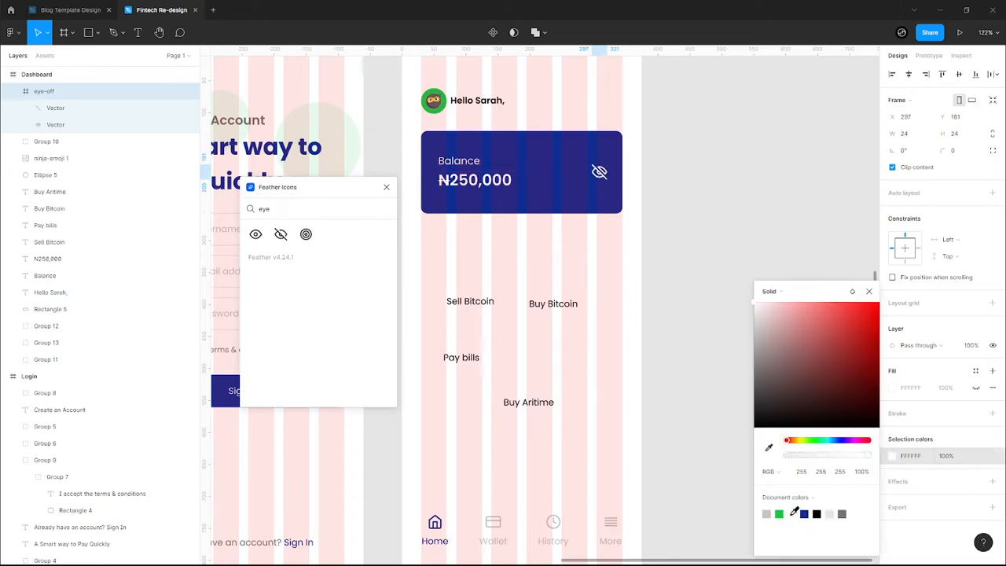
click(868, 291)
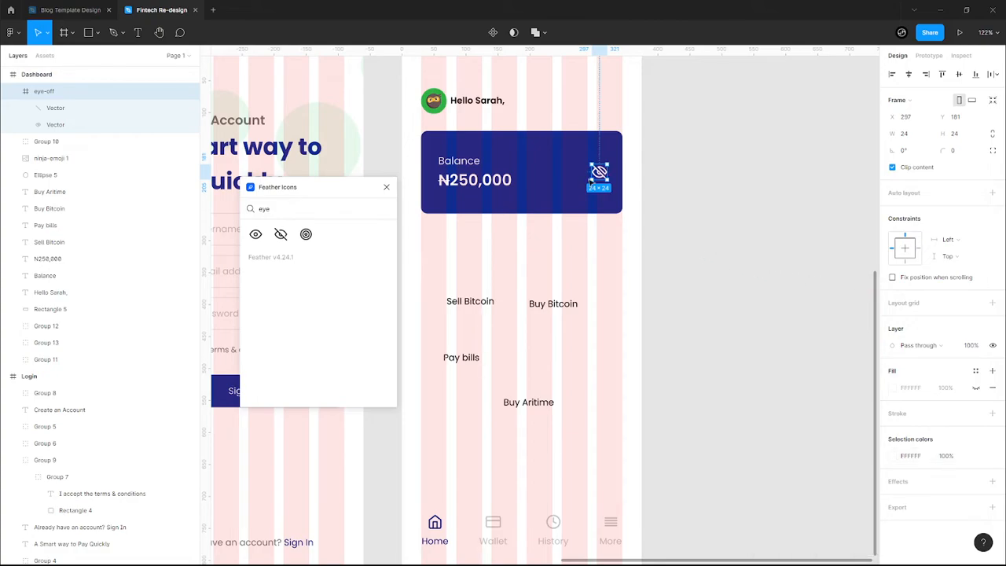
click(981, 346)
text(50)
key(Return)
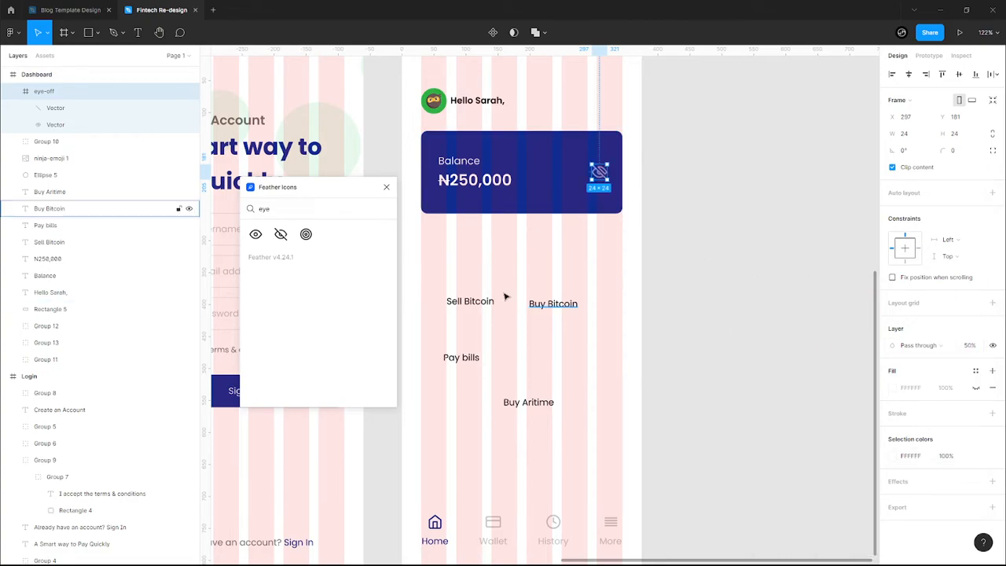
- Deselect the icon, clear the 'eye' search and close the Feather Icons plugin
click(523, 238)
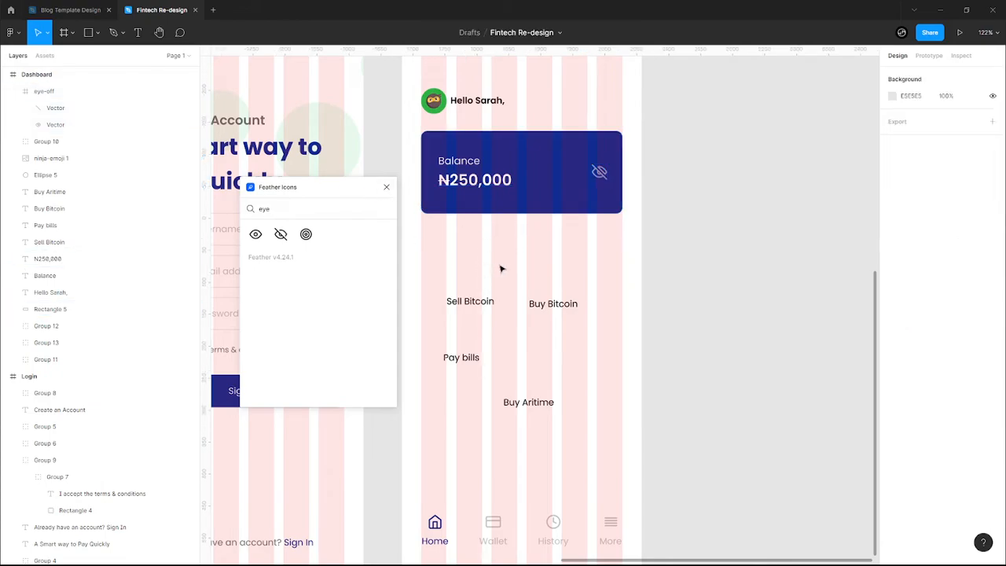
click(384, 210)
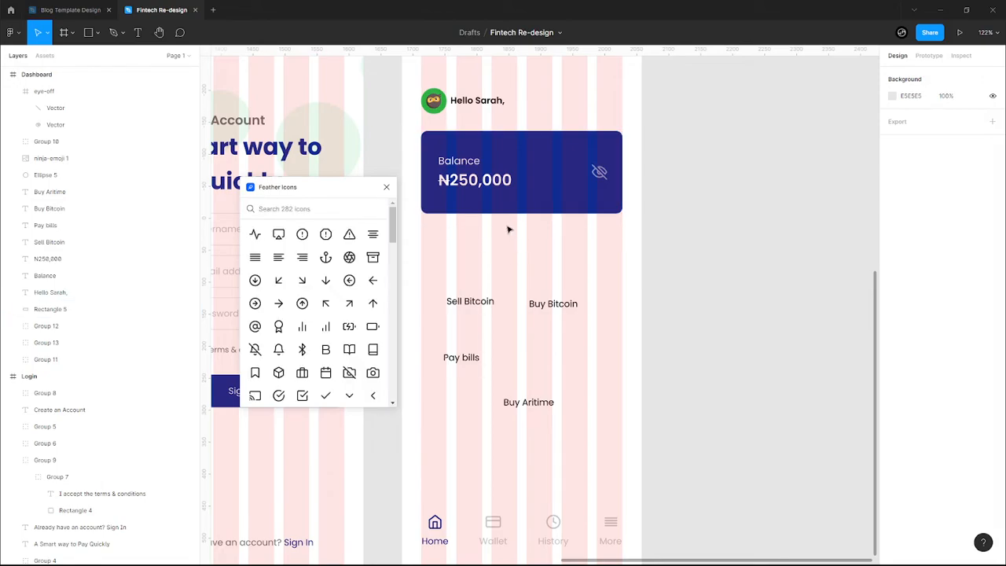
scroll(523, 288, down, 1)
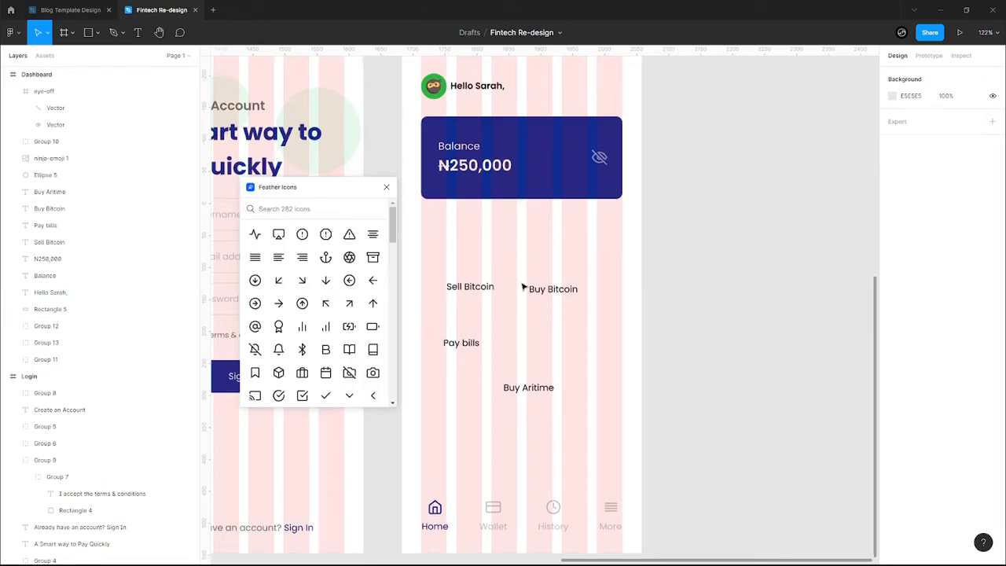
click(386, 187)
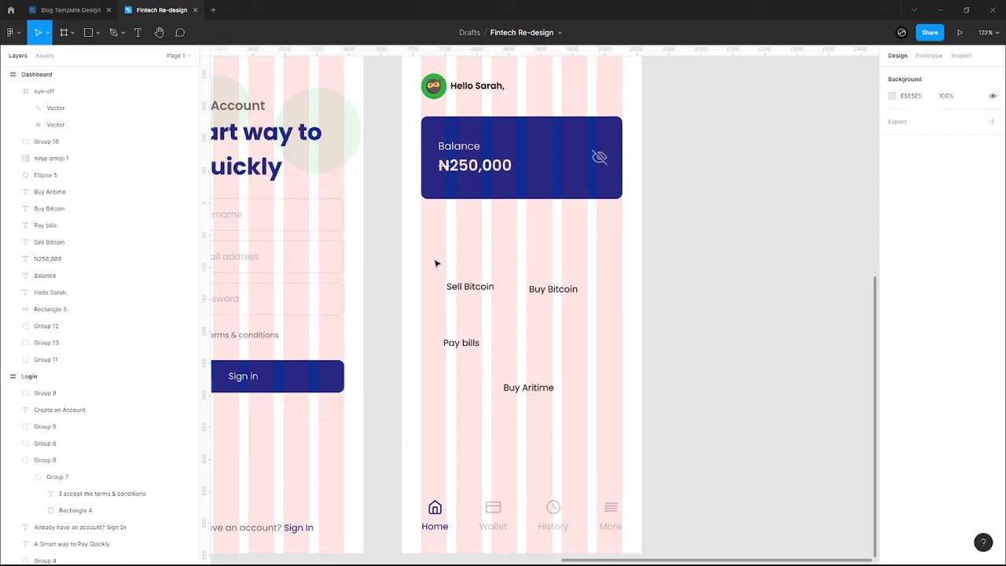
- Draw a rectangle above Sell Bitcoin with corner radius 10
key(r)
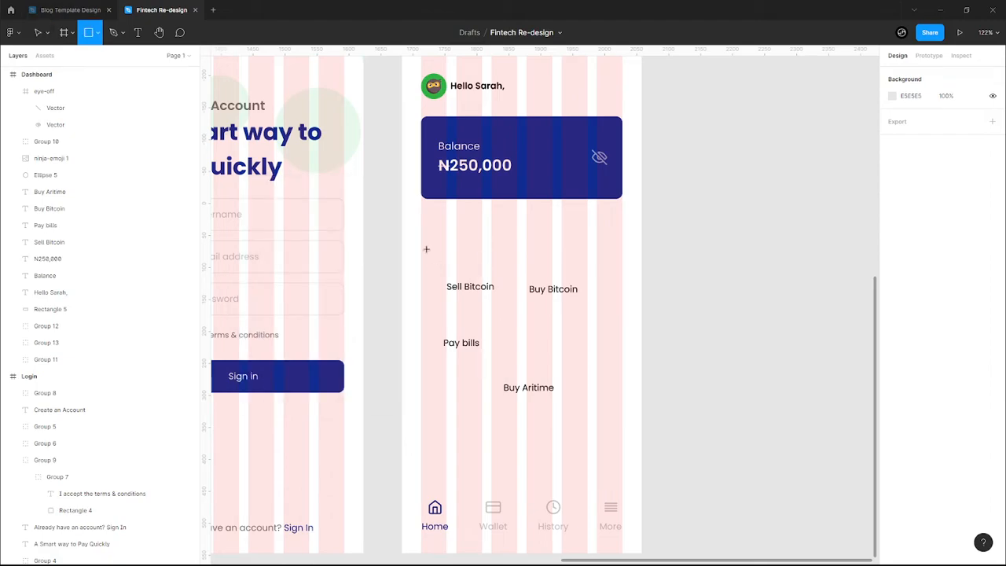
mouse_move(421, 243)
mouse_down()
mouse_move(469, 288)
mouse_move(447, 262)
mouse_move(519, 261)
mouse_move(488, 270)
mouse_up()
key(v)
click(972, 134)
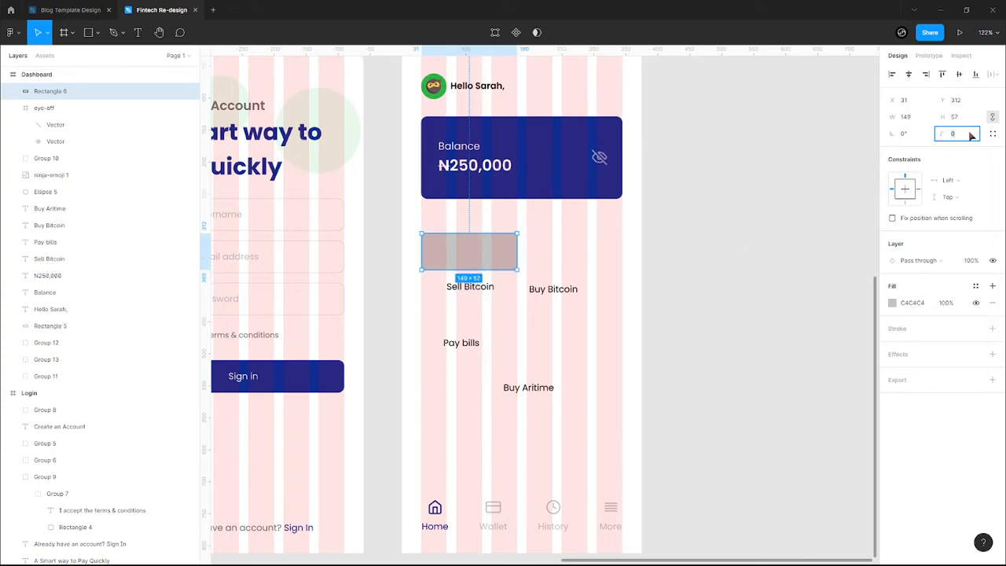
key(Return)
- Fill the rectangle with the document green and place a copy above Buy Bitcoin
click(893, 304)
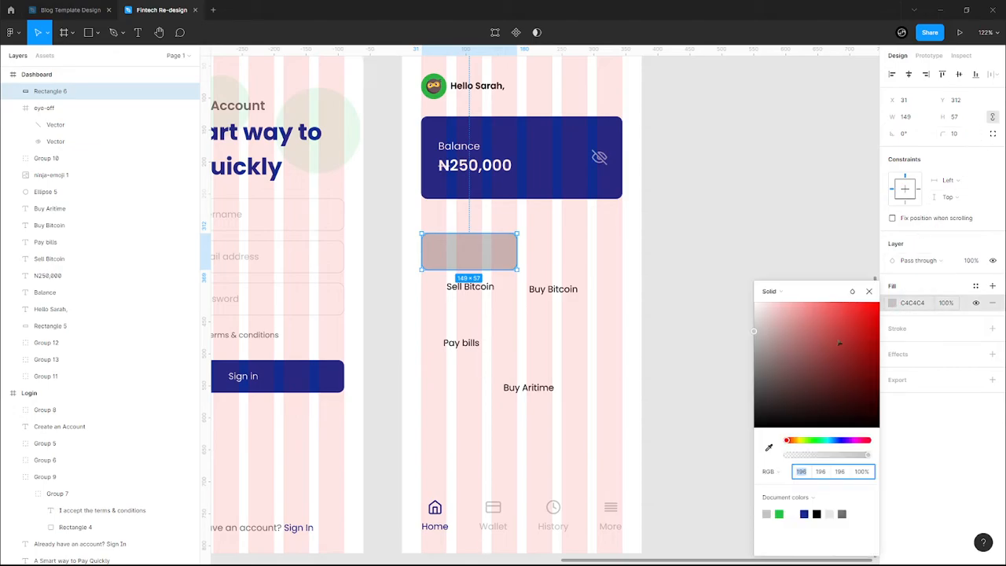
click(643, 358)
scroll(643, 358, down, 10)
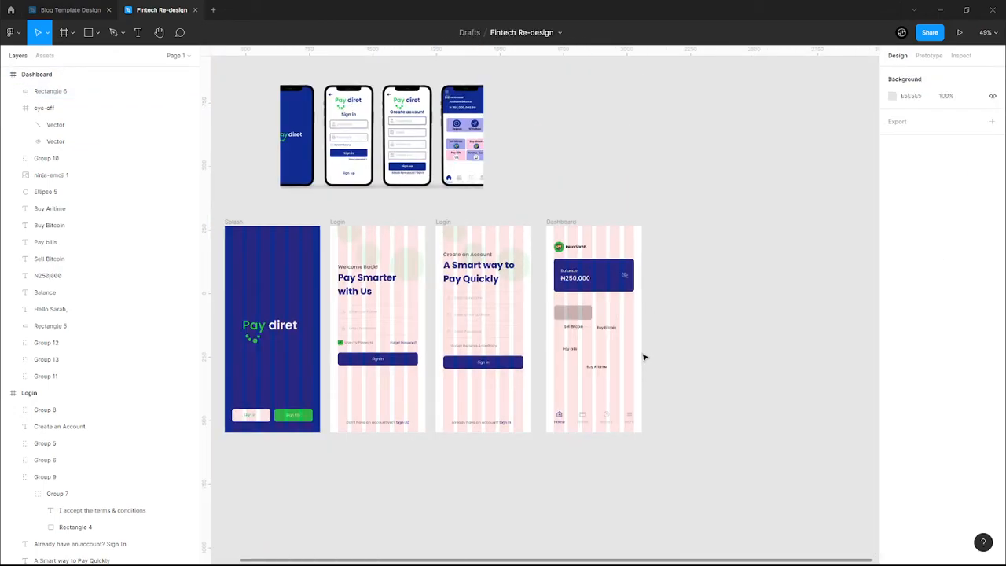
scroll(645, 366, up, 5)
scroll(644, 368, up, 5)
click(118, 91)
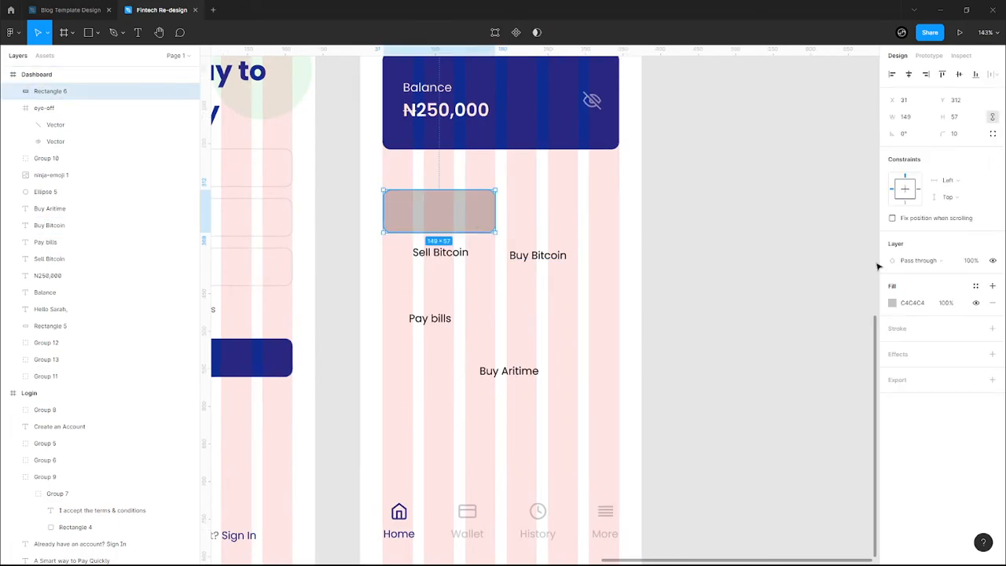
click(894, 302)
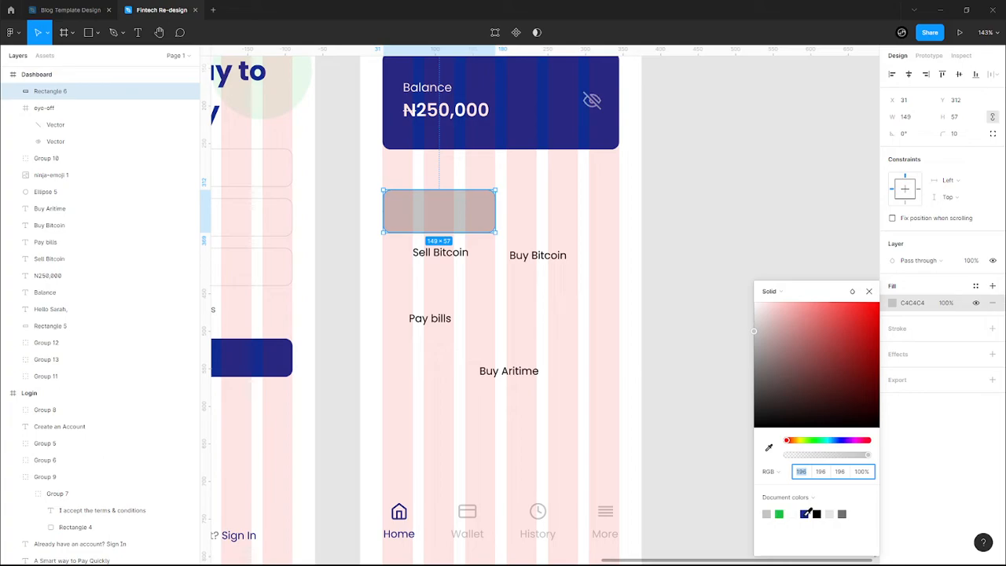
click(805, 513)
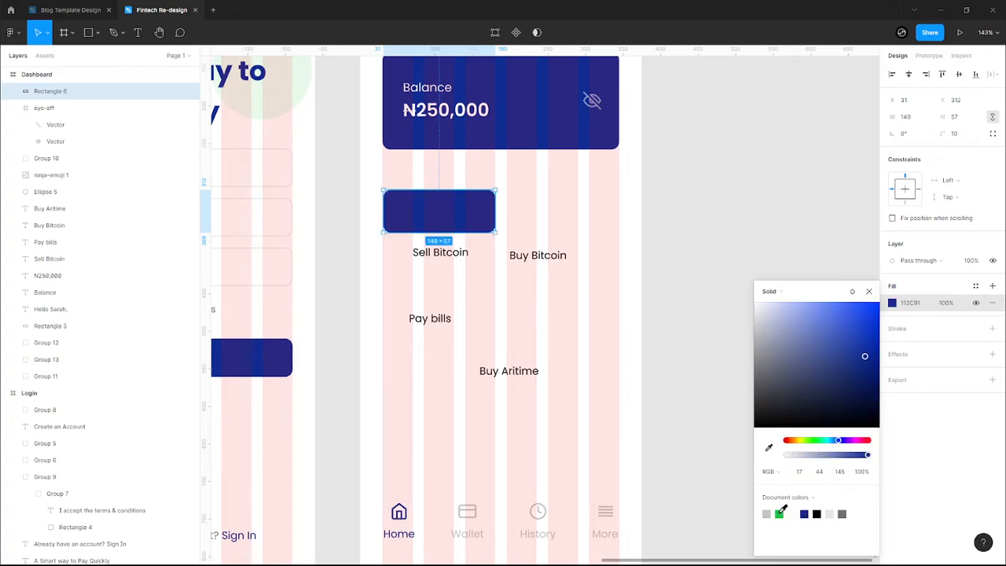
click(779, 513)
click(868, 291)
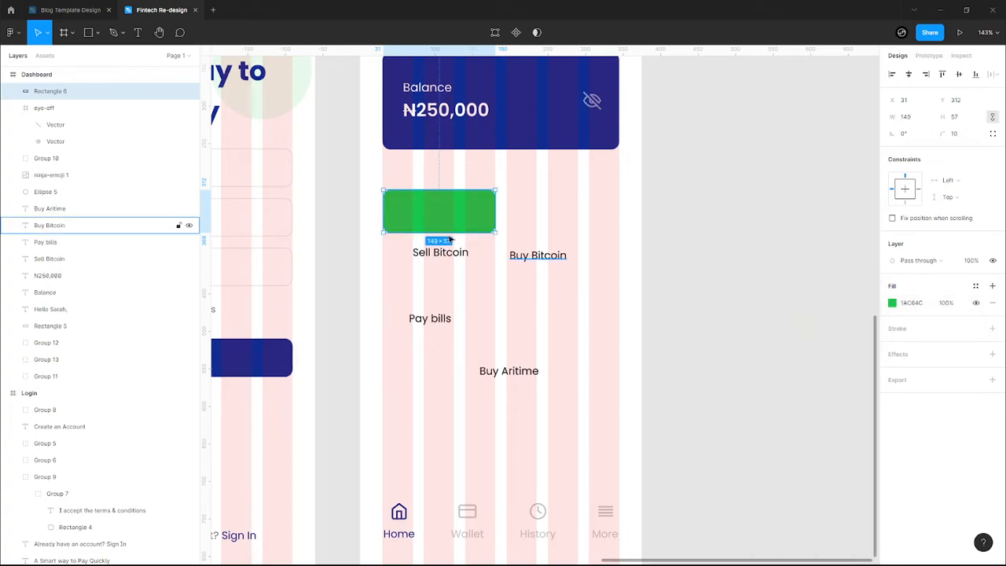
key(ctrl+d)
drag(427, 217, 550, 219)
- Bring the four labels to front and duplicate both green rectangles into a second row
scroll(422, 254, down, 1)
drag(412, 251, 605, 390)
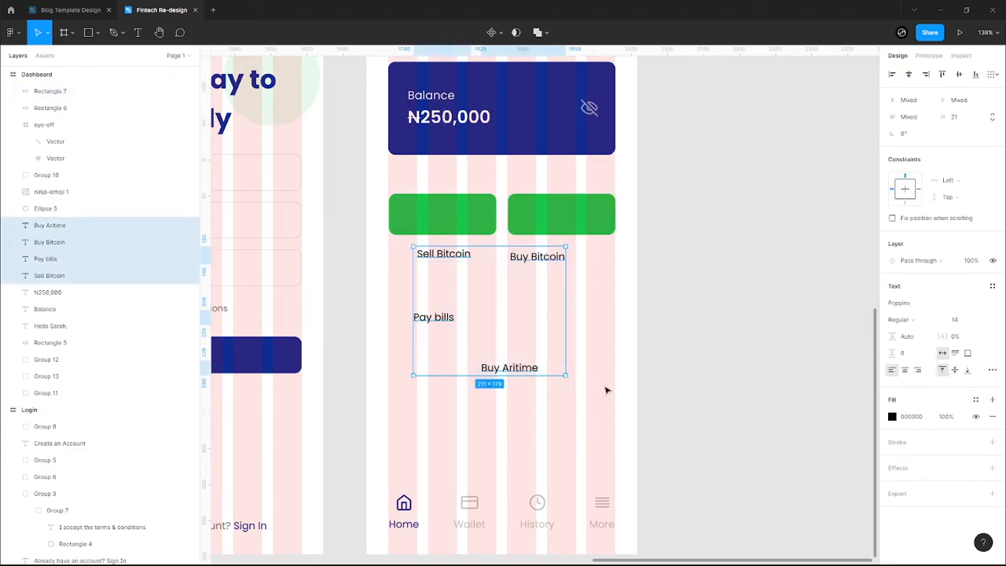
key(ctrl+shift+bracketright)
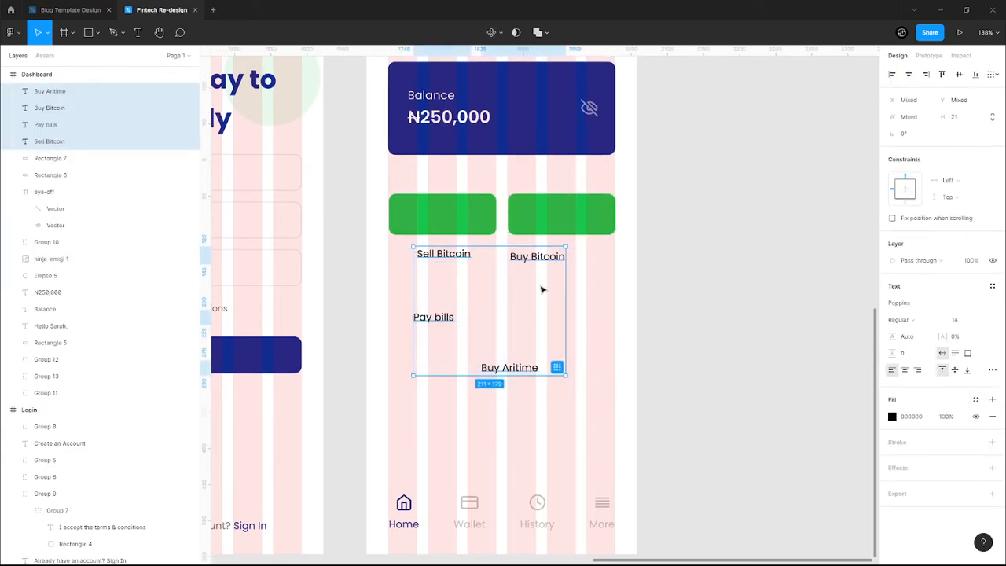
click(491, 223)
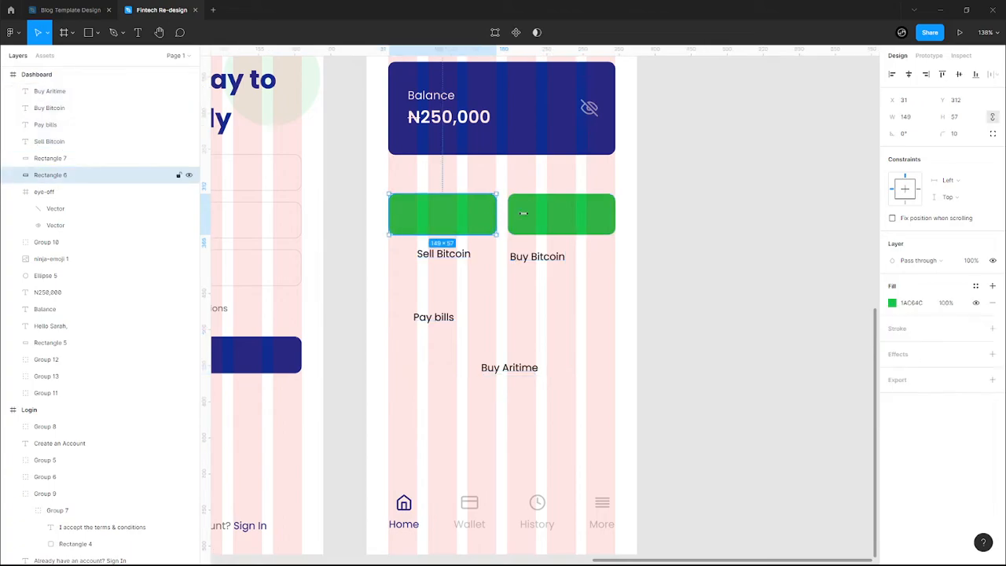
shift+click(537, 216)
key(ctrl+d)
drag(535, 218, 535, 265)
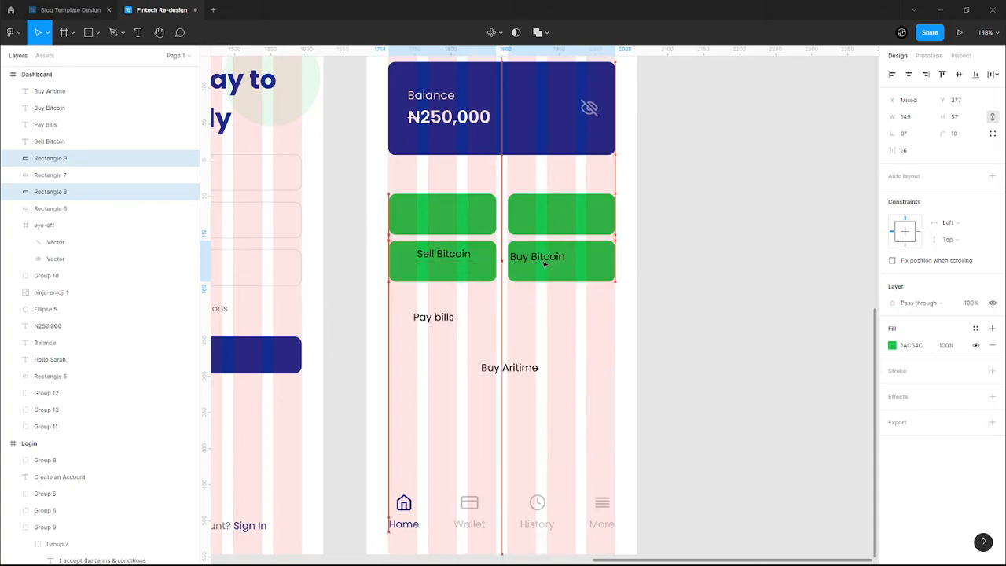
click(545, 301)
- Centre the Sell Bitcoin and Buy Bitcoin labels in the top green buttons
click(464, 256)
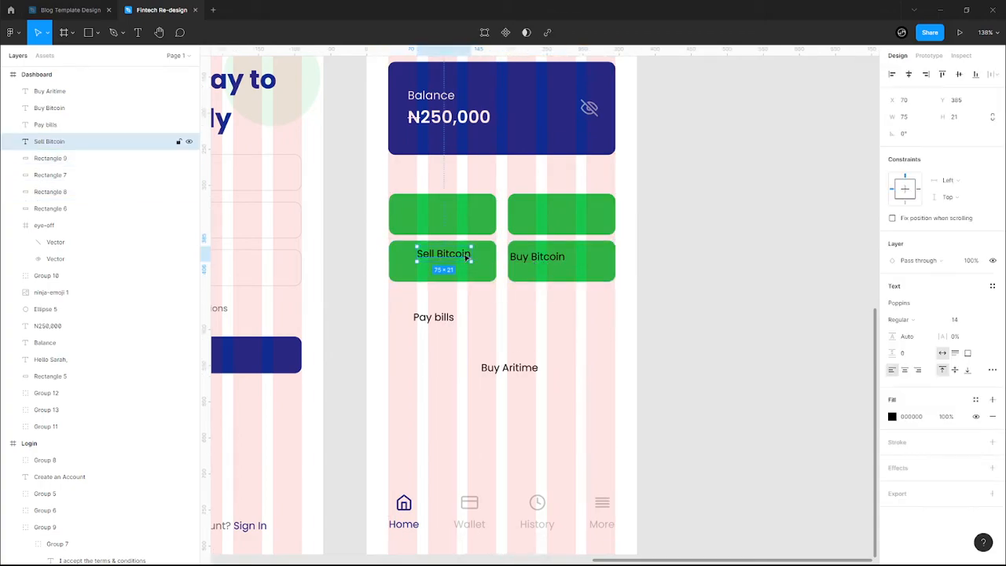
shift+click(528, 258)
drag(528, 258, 528, 221)
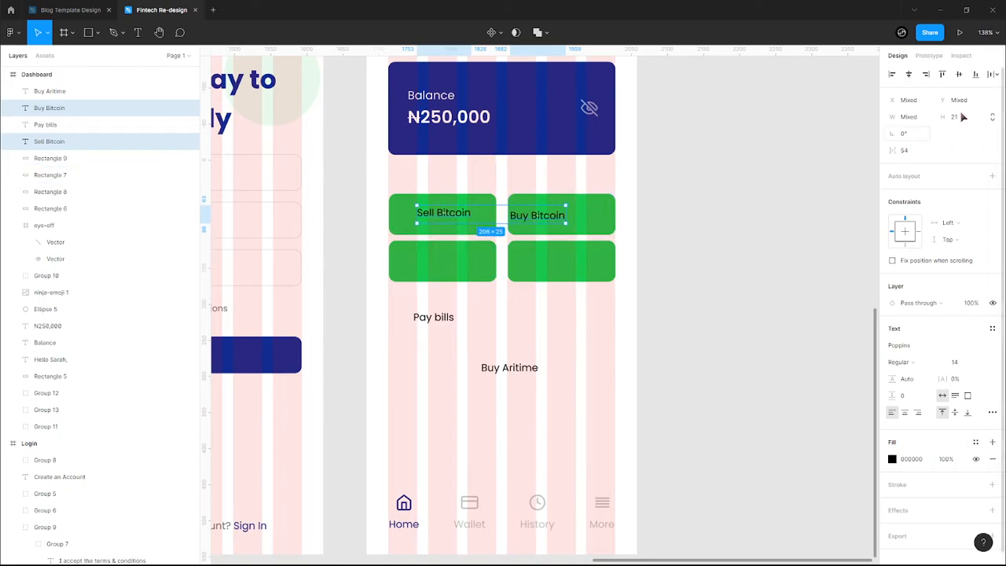
click(908, 75)
key(ctrl+z)
click(992, 74)
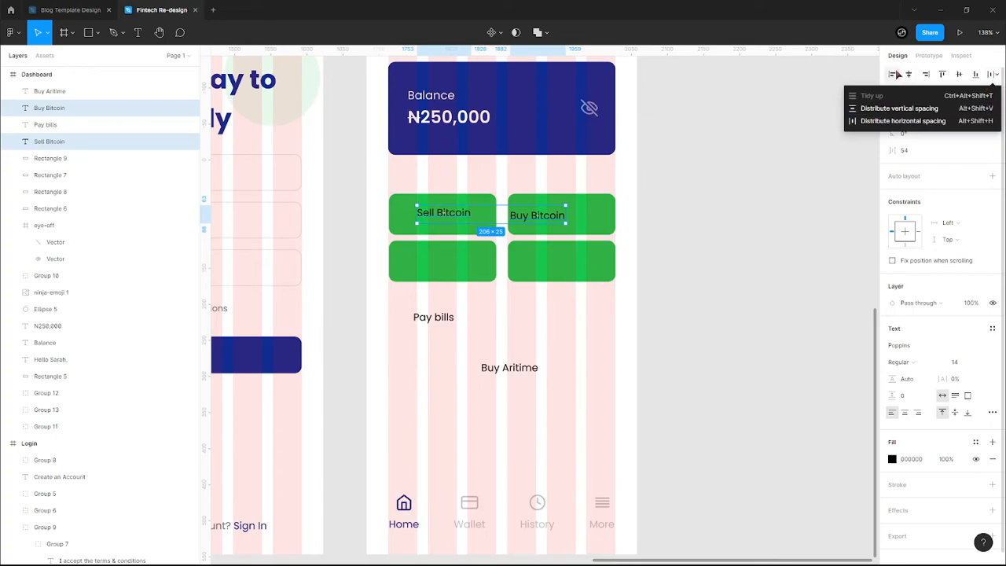
click(536, 215)
drag(547, 218, 570, 217)
click(445, 213)
drag(448, 216, 450, 217)
- Move Buy Aritime and Pay bills into the lower-right and lower-left green buttons
click(433, 319)
drag(509, 369, 561, 269)
click(448, 317)
drag(434, 319, 444, 261)
click(579, 334)
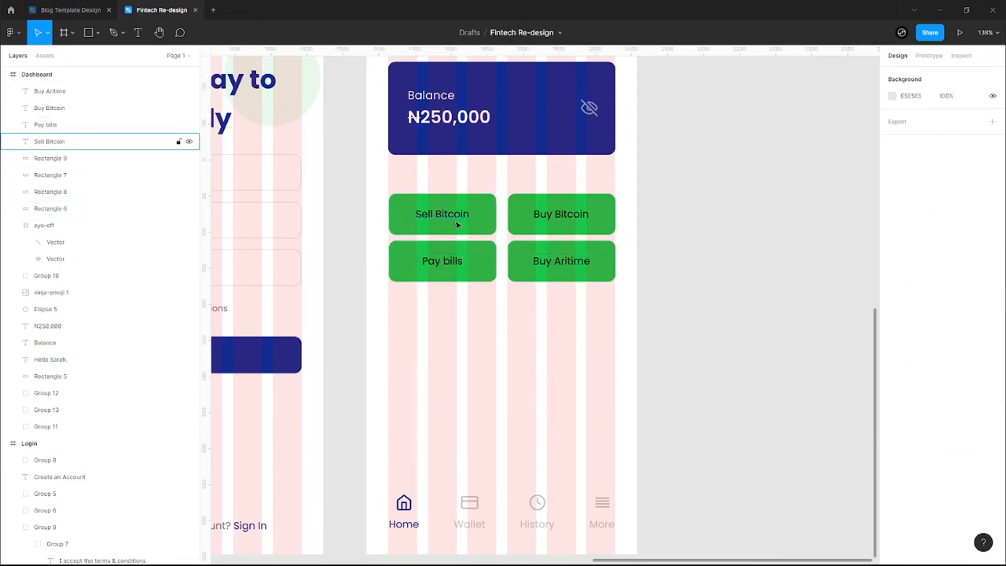
- Nudge the 2×2 green button grid up closer beneath the balance card
click(576, 218)
scroll(566, 223, down, 3)
click(574, 285)
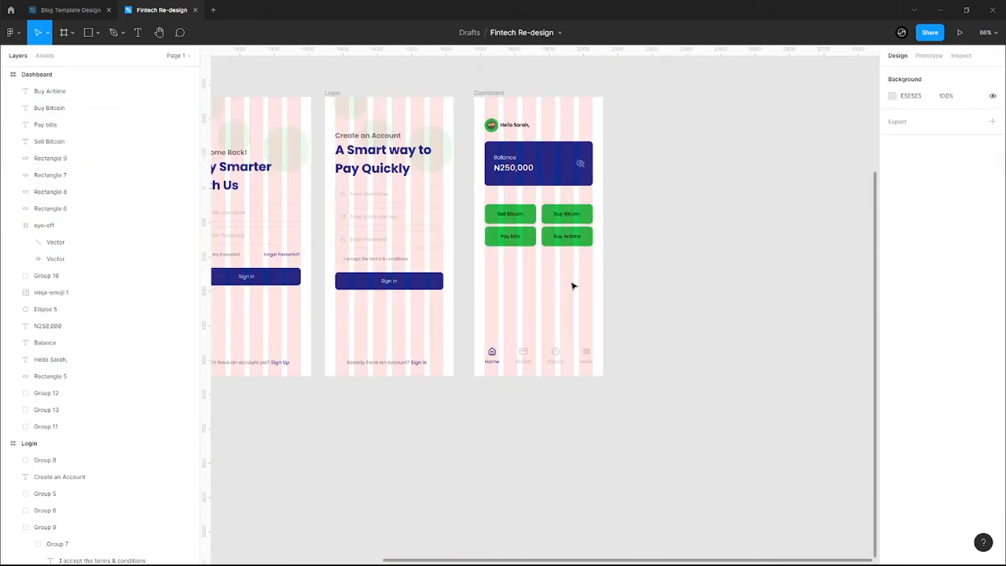
scroll(573, 286, up, 3)
scroll(599, 283, up, 3)
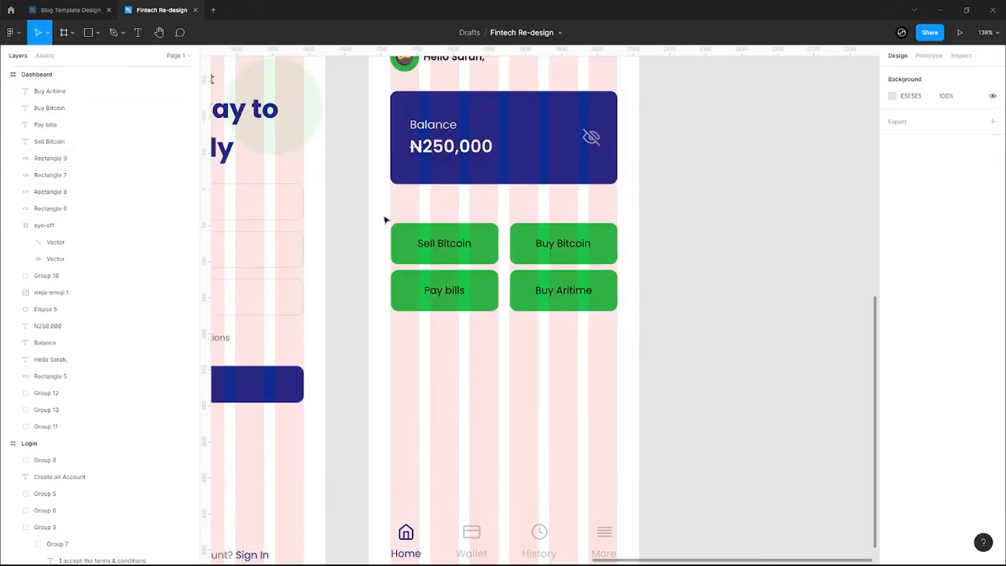
drag(376, 210, 625, 263)
key(Up)
key(Up)
key(Up)
click(584, 388)
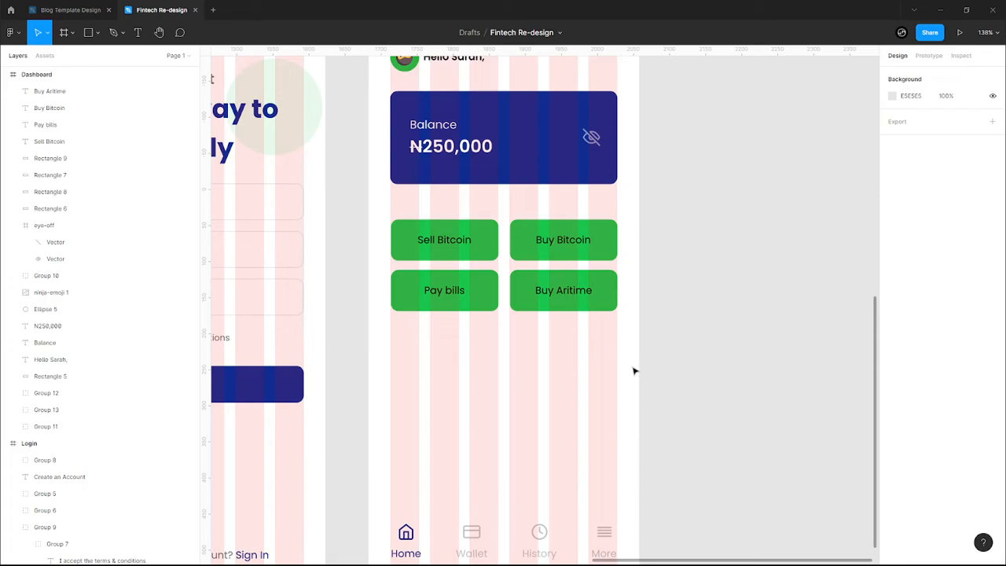
scroll(634, 371, up, 1)
drag(630, 368, 390, 216)
key(shift+Down)
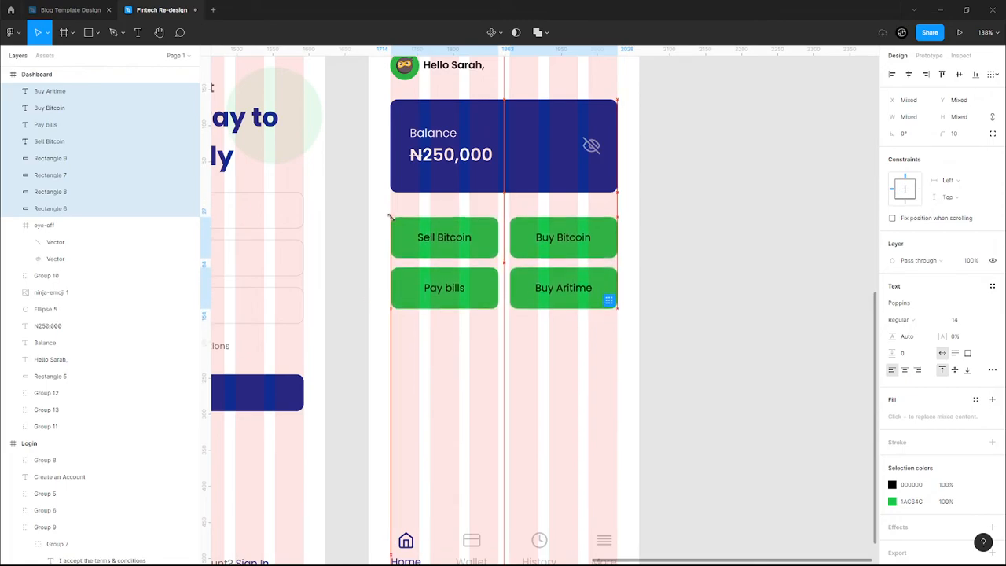
key(Up)
key(Up)
key(Up)
key(Up)
key(Up)
key(Up)
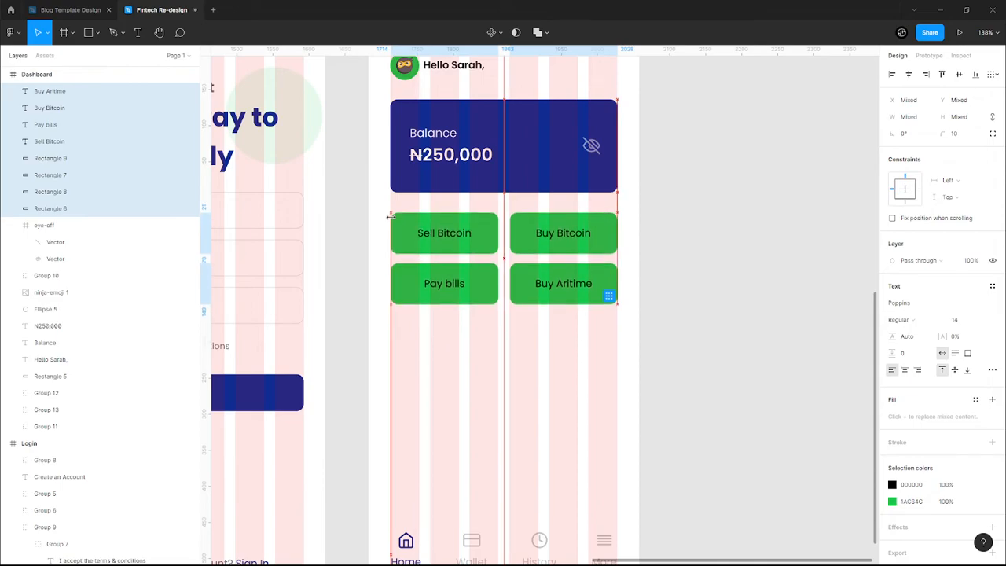
key(Up)
key(Up)
key(Up)
key(Up)
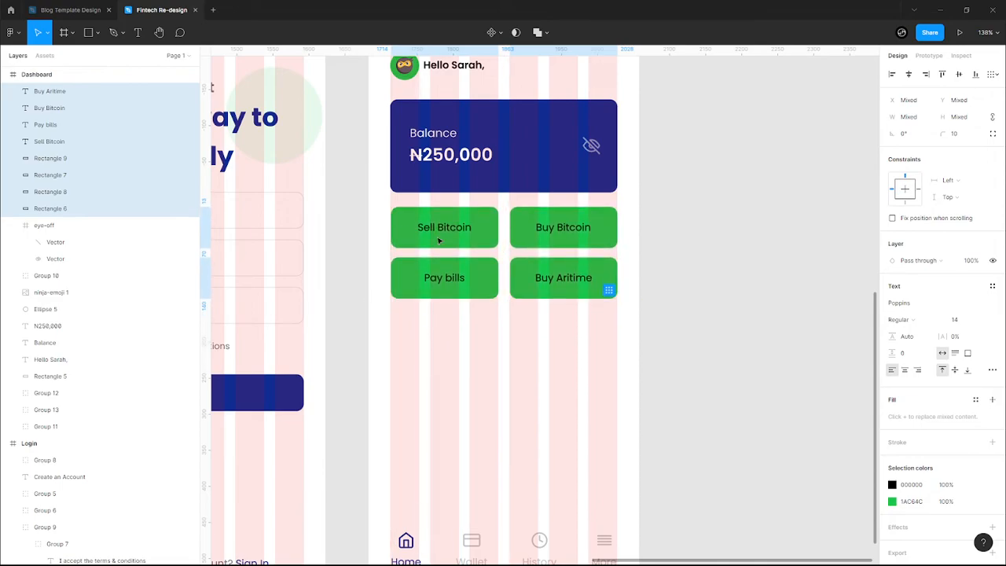
click(517, 442)
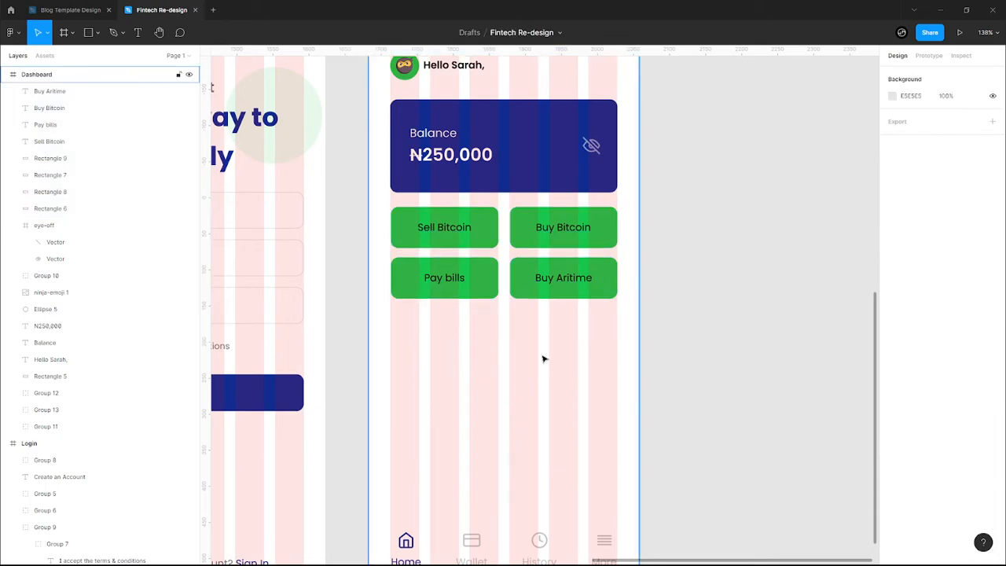
- Hide the layout grids with Ctrl+Shift+4
key(ctrl+shift+4)
scroll(543, 359, down, 5)
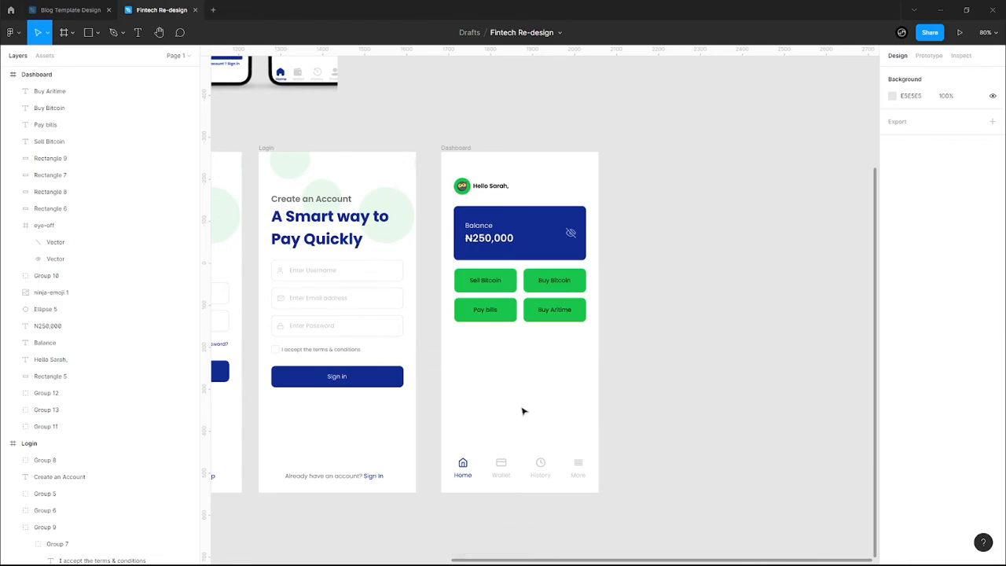
scroll(532, 359, up, 5)
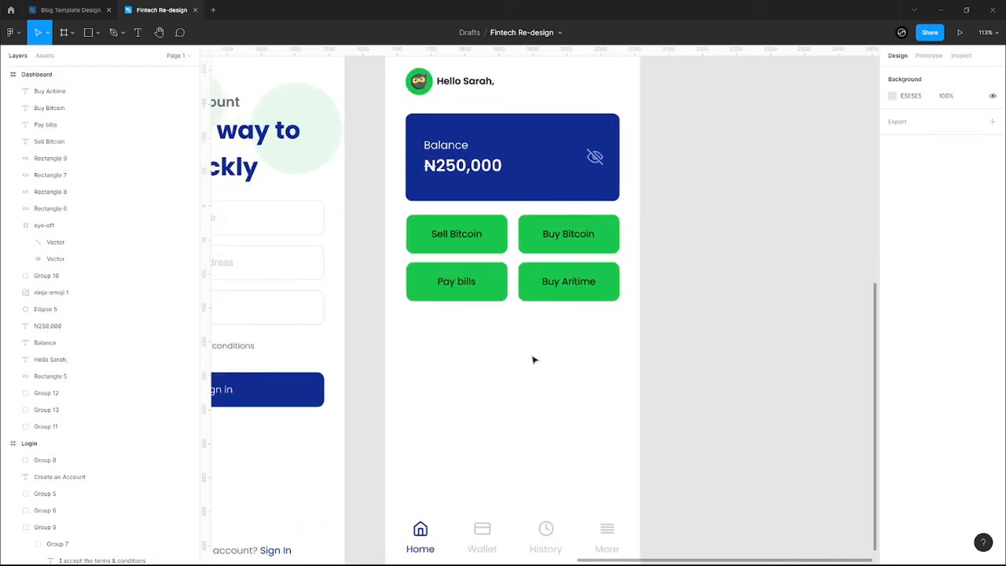
- Hide the green fill on the four button rectangles and give them a coloured outline
drag(534, 334, 495, 213)
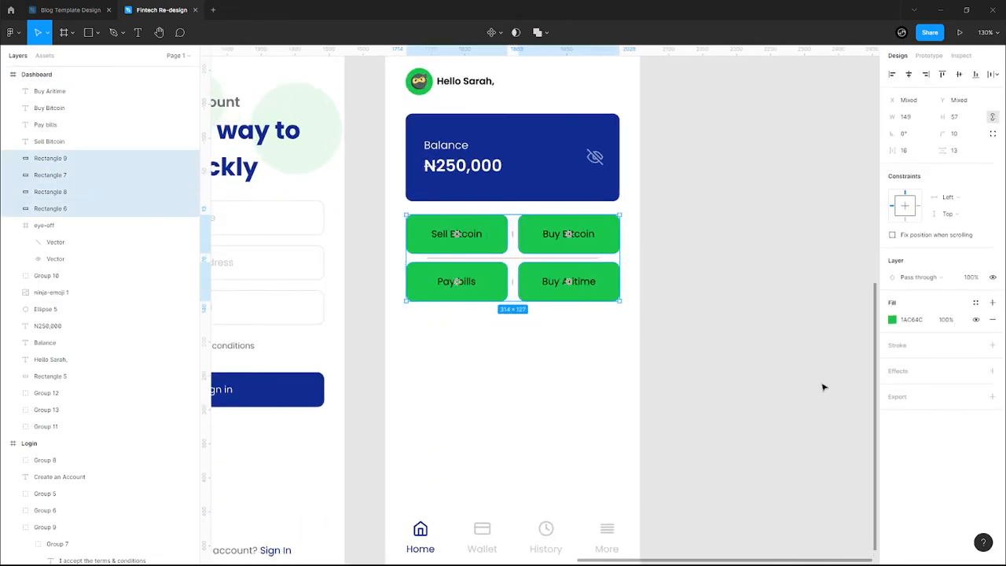
click(991, 345)
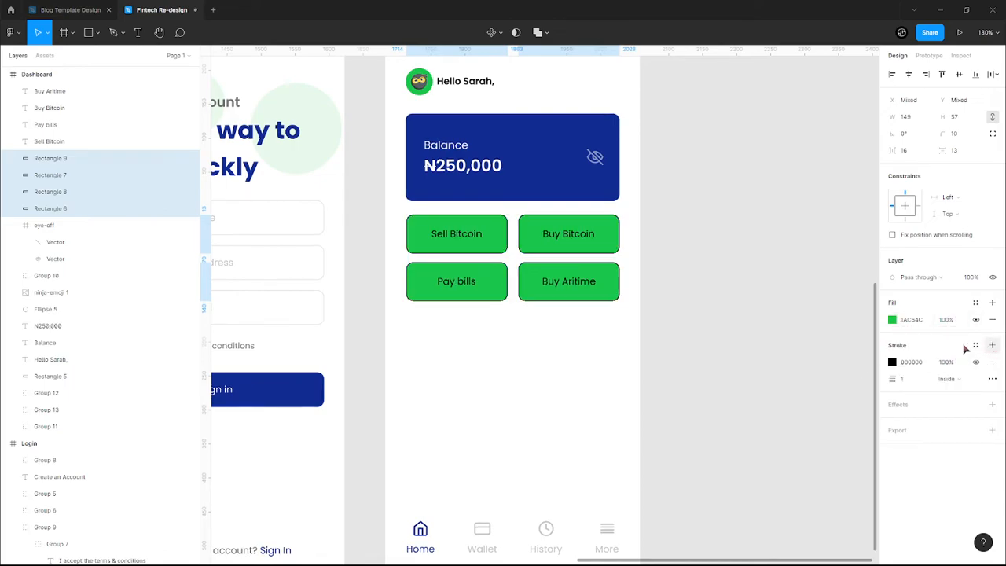
click(892, 363)
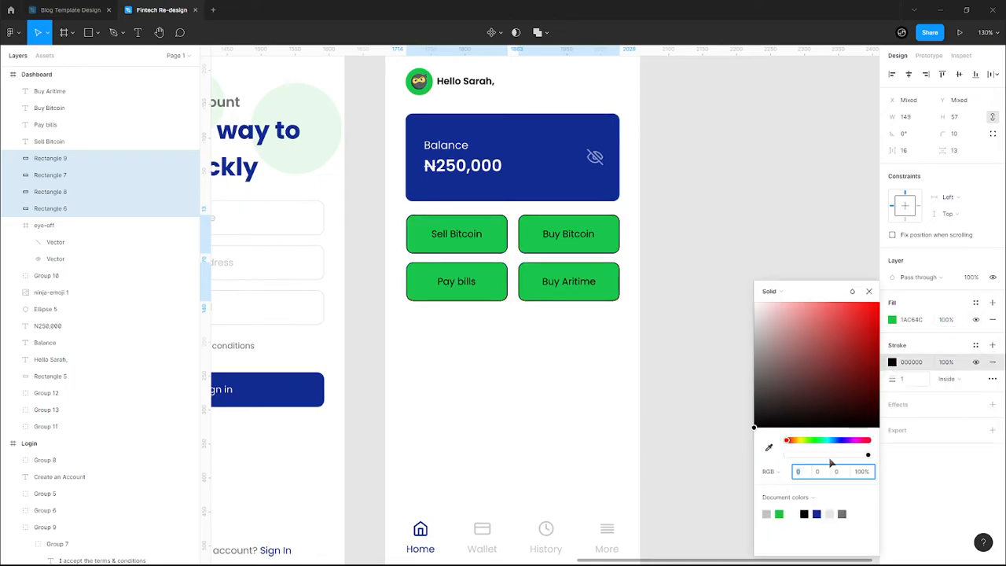
click(779, 513)
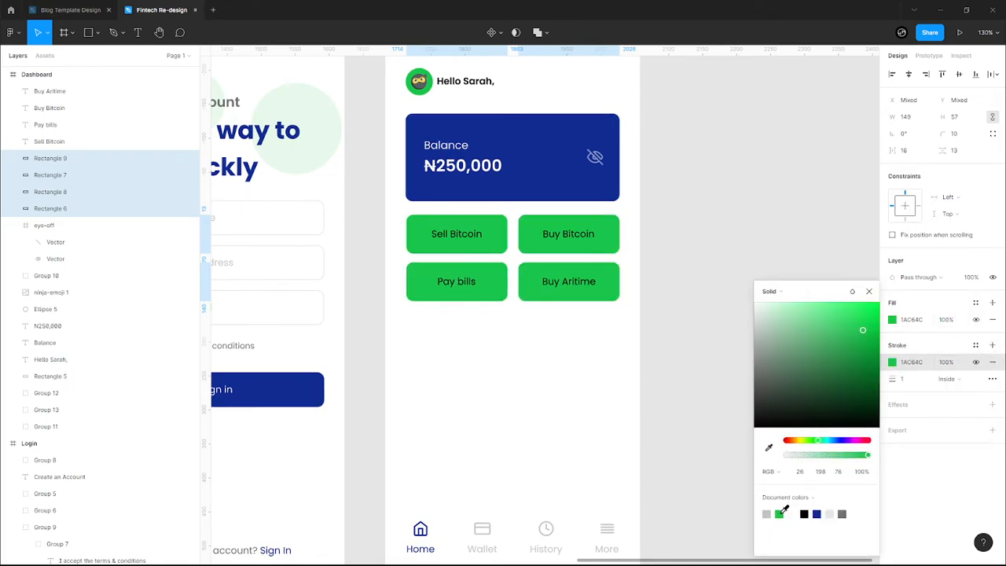
click(976, 319)
click(593, 323)
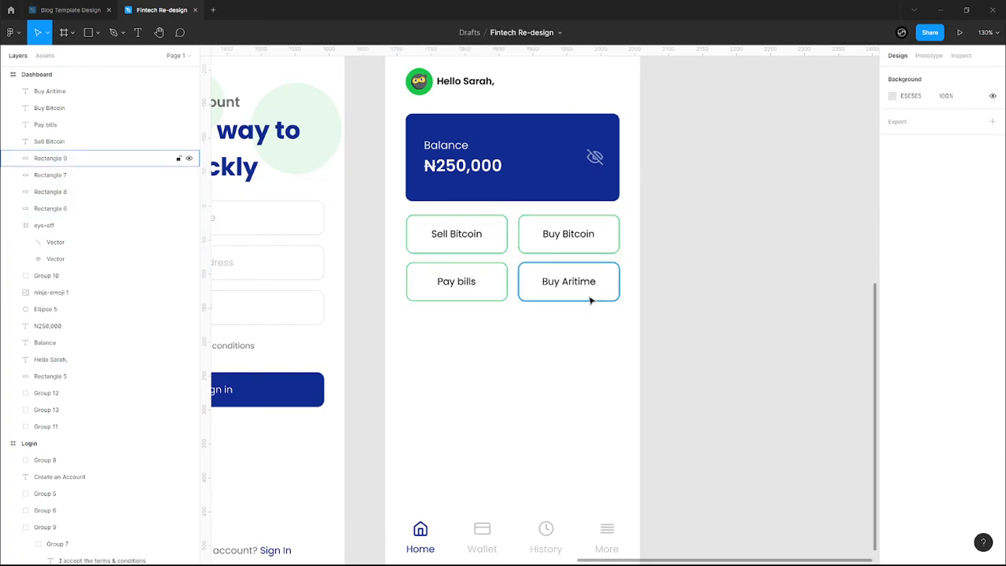
drag(528, 314, 498, 231)
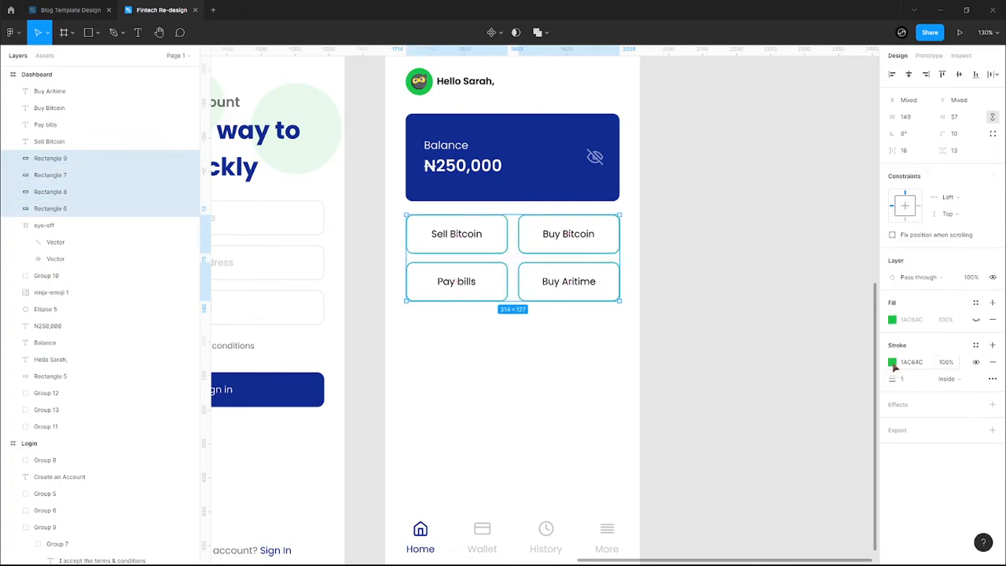
click(892, 362)
click(807, 512)
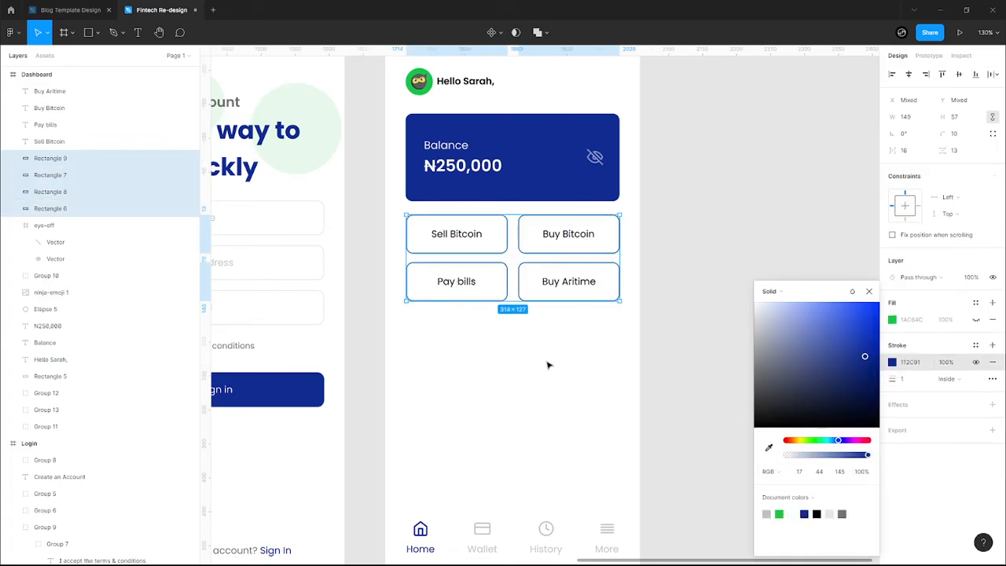
click(587, 286)
click(556, 409)
- Set the four button labels' text colour to grey 717171
click(579, 286)
shift+click(568, 235)
shift+click(458, 236)
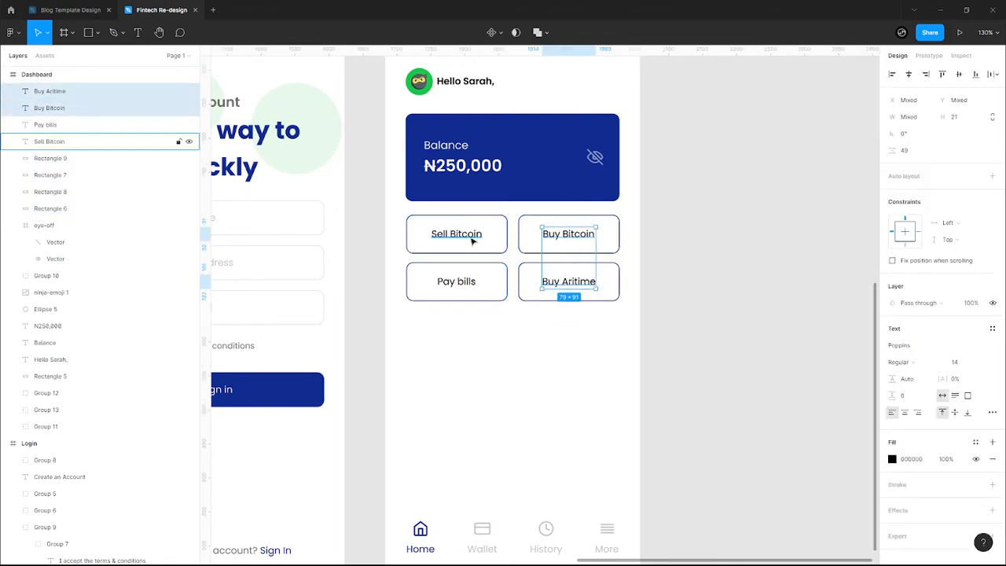
shift+click(468, 287)
click(892, 433)
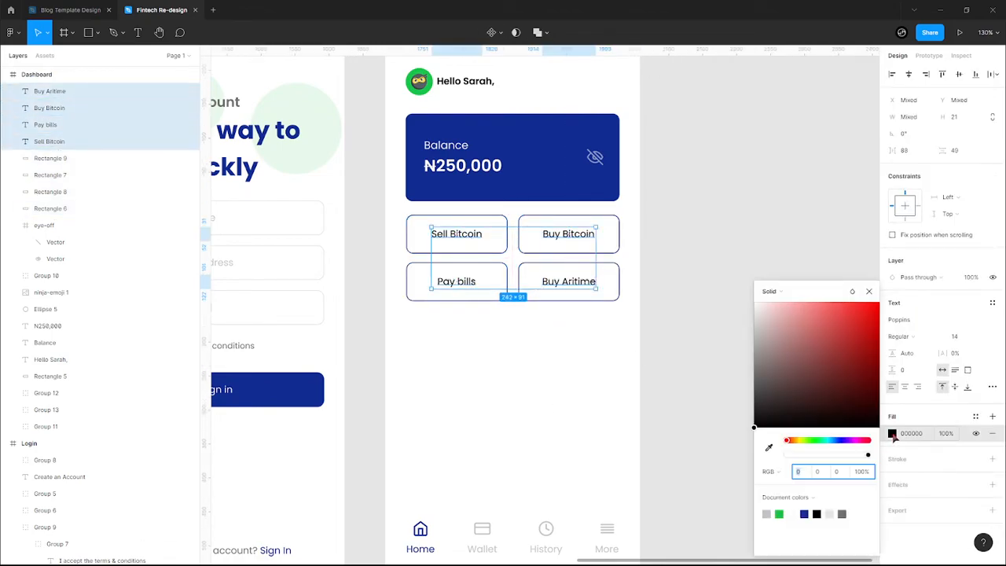
click(803, 514)
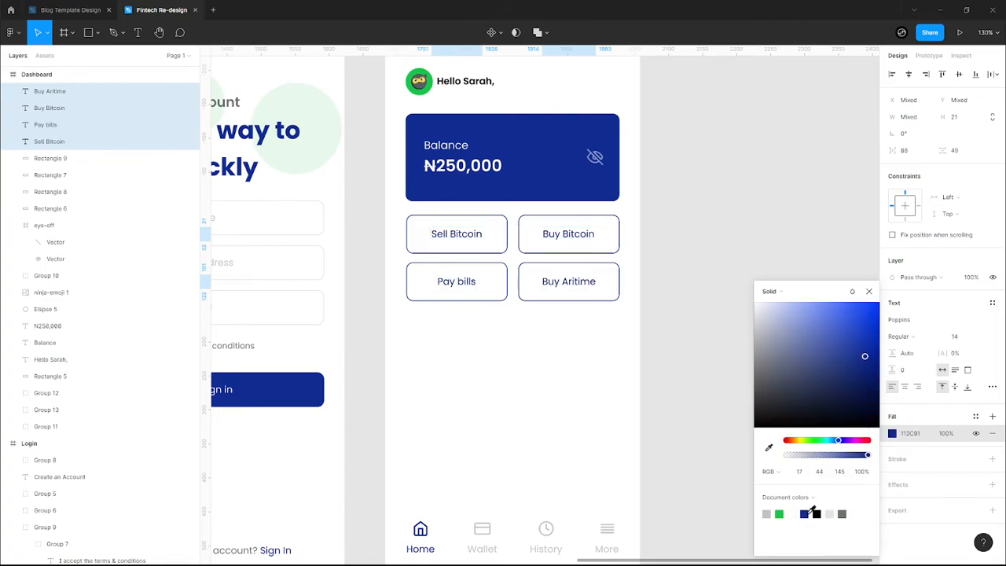
click(842, 514)
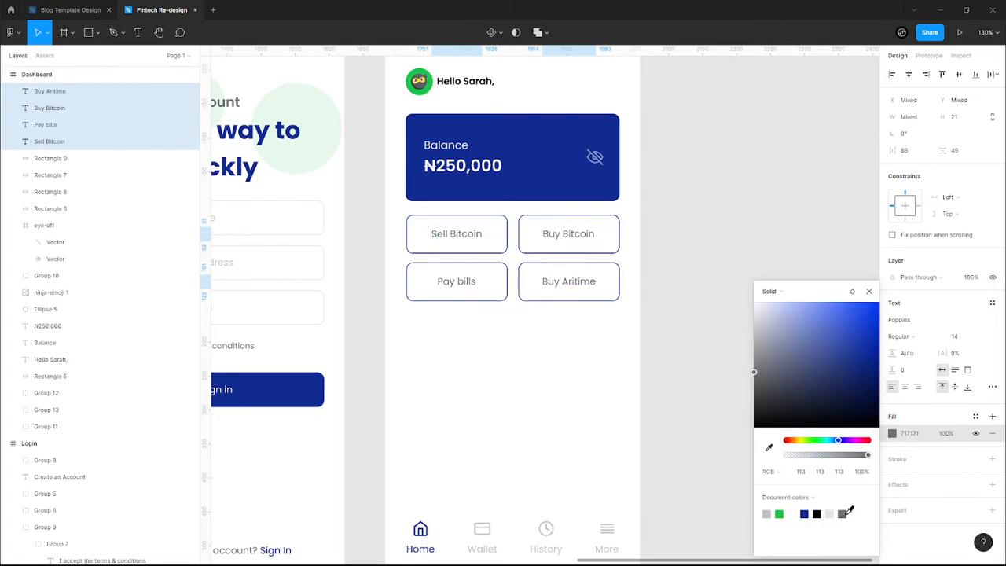
click(803, 514)
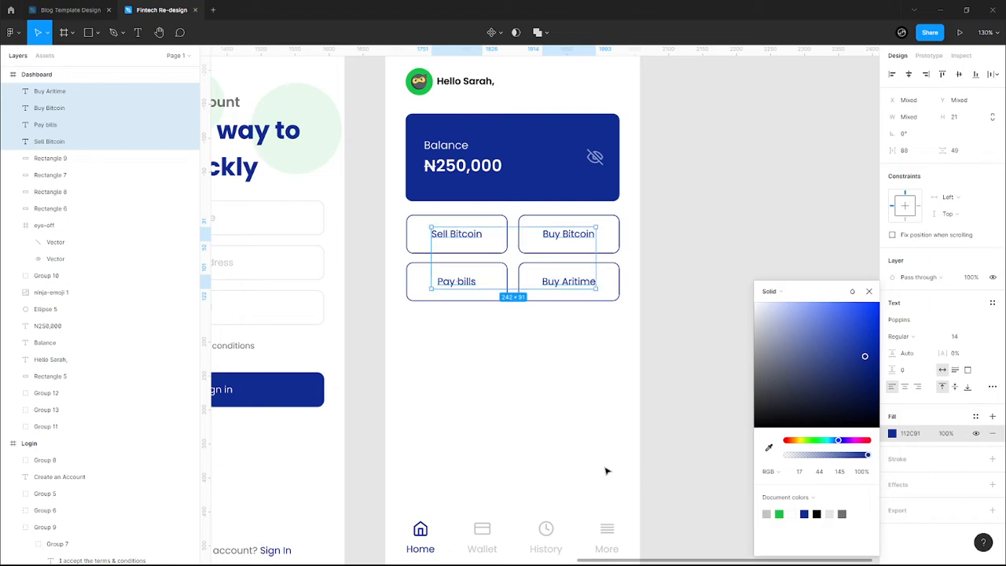
click(843, 512)
click(549, 363)
- Change the four button outlines to light grey C4C4C4
drag(528, 325, 499, 240)
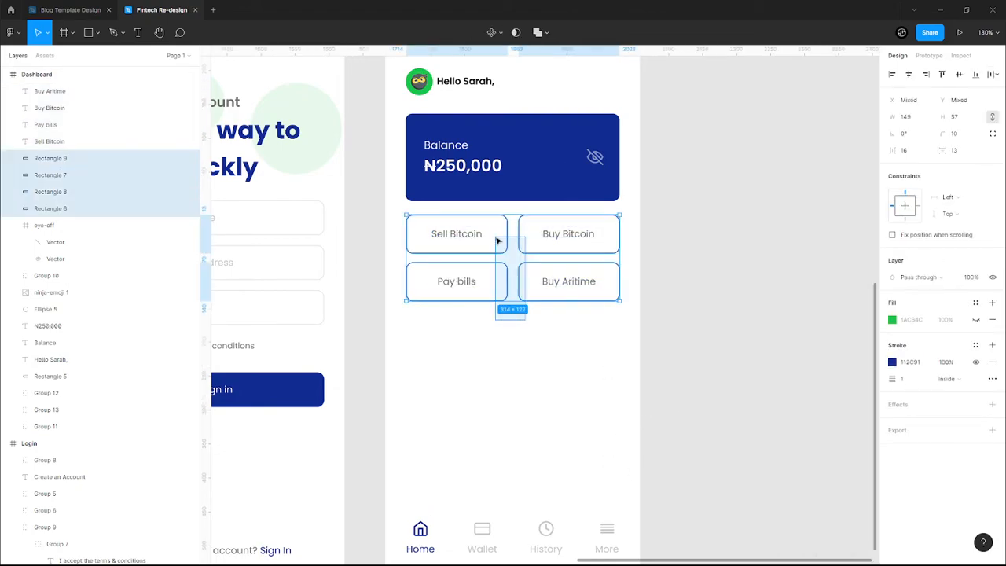
click(892, 363)
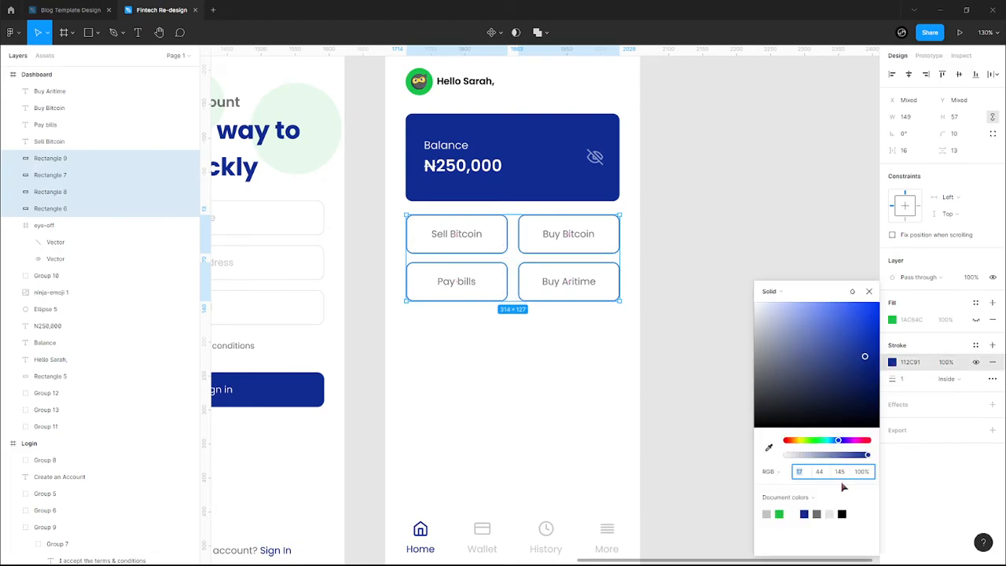
click(816, 513)
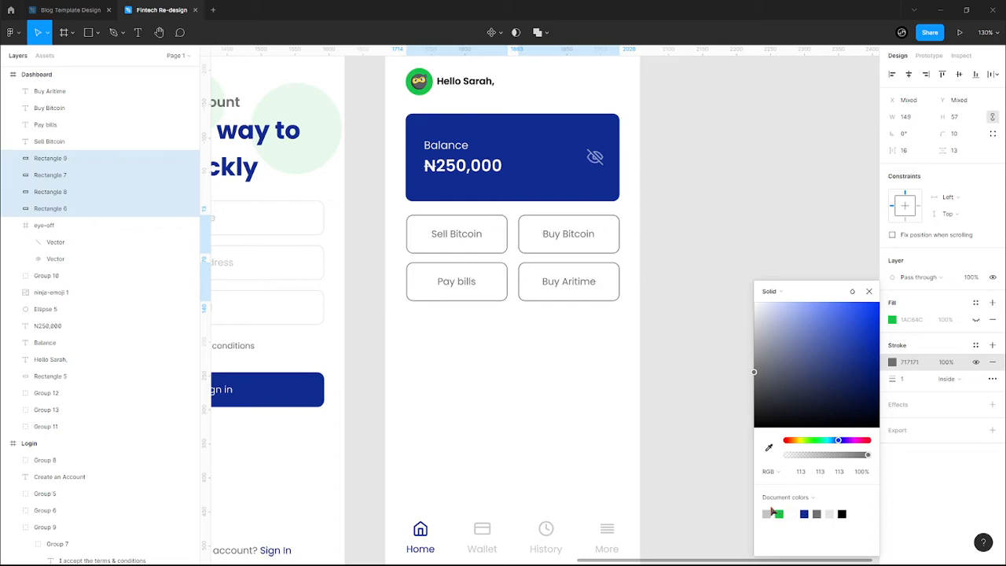
click(769, 512)
click(816, 513)
click(767, 513)
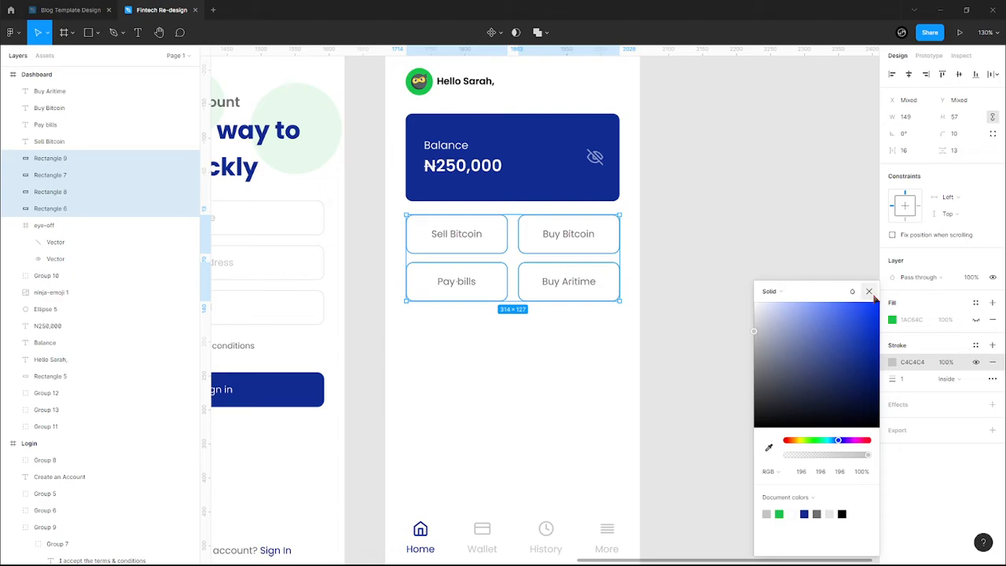
click(565, 386)
click(554, 393)
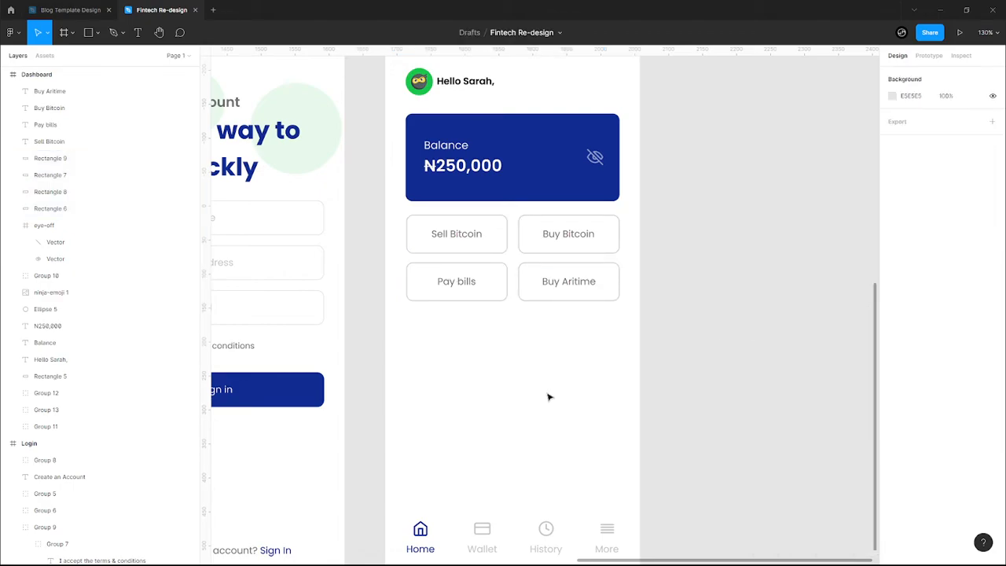
- Zoom out to review all frames, return to the Dashboard, and turn on the layout grid columns
scroll(548, 397, down, 3)
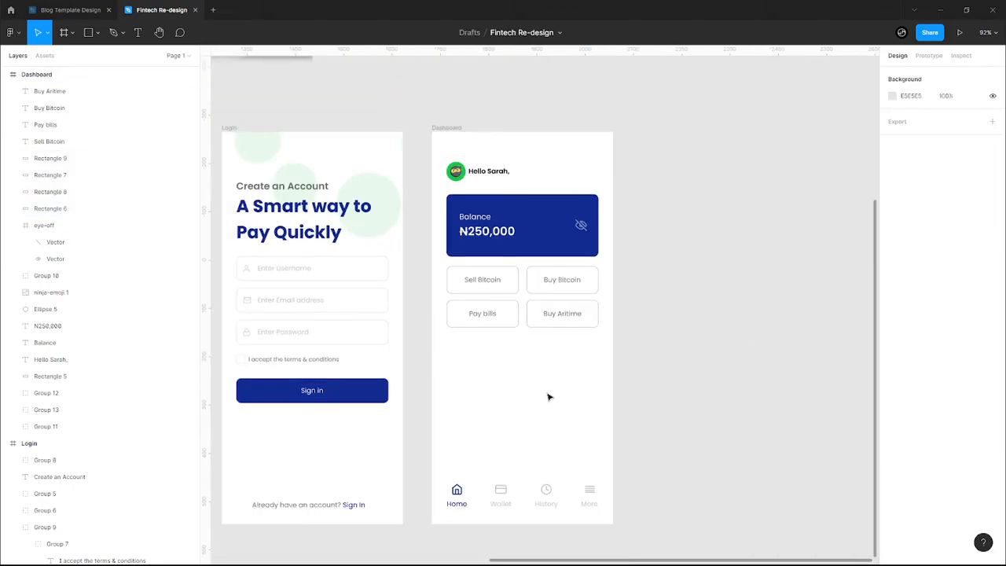
scroll(549, 397, down, 4)
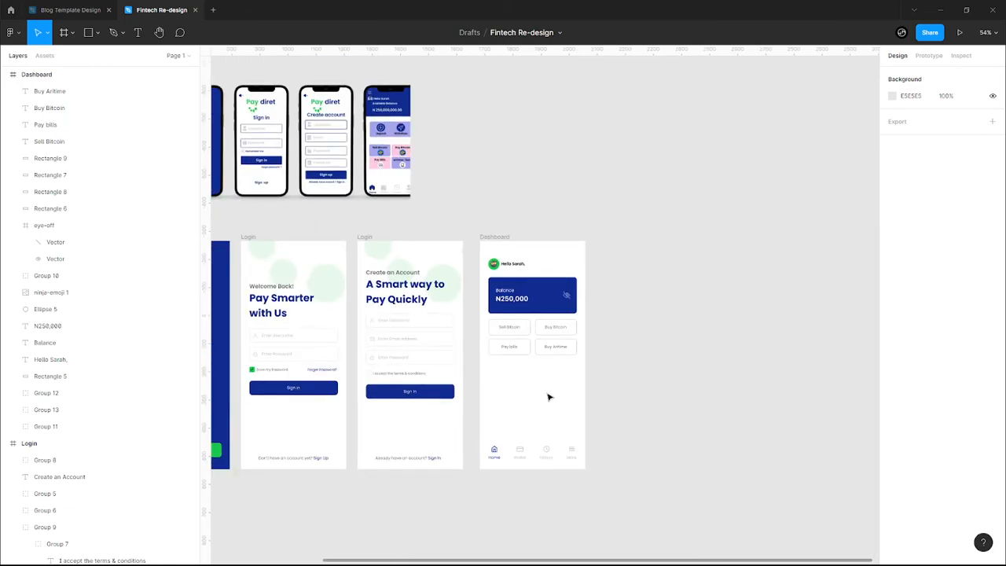
scroll(522, 392, down, 1)
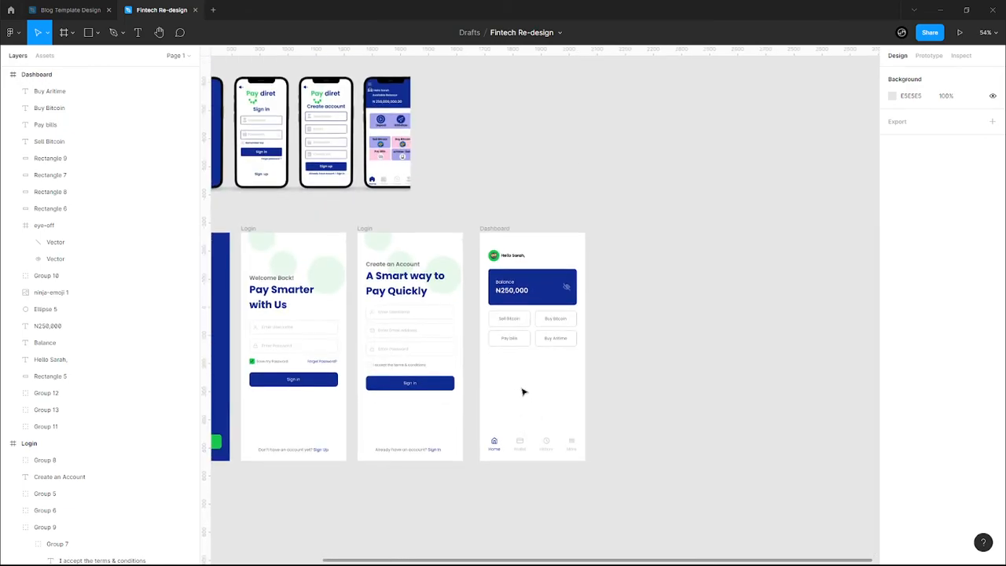
drag(531, 383, 577, 382)
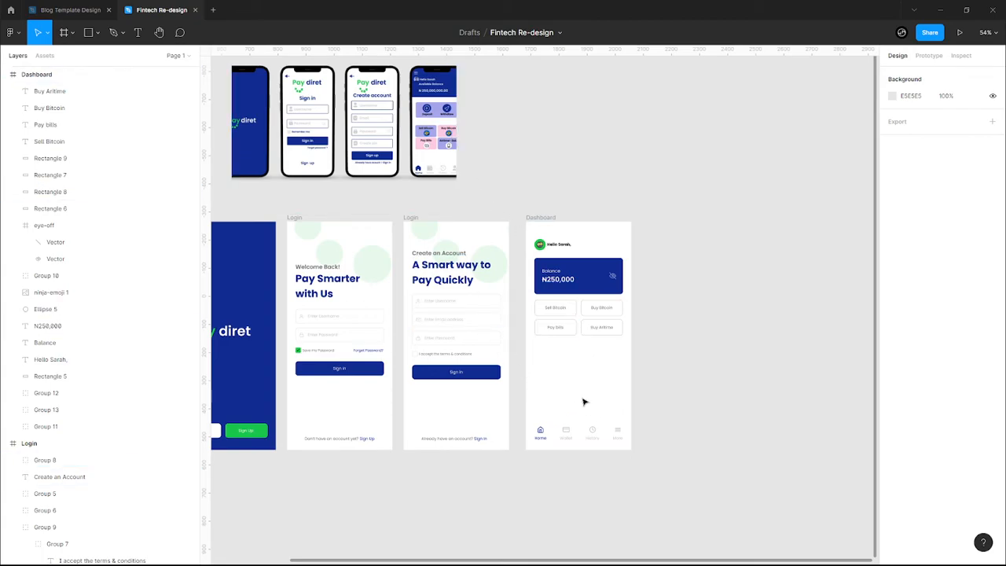
scroll(622, 359, up, 2)
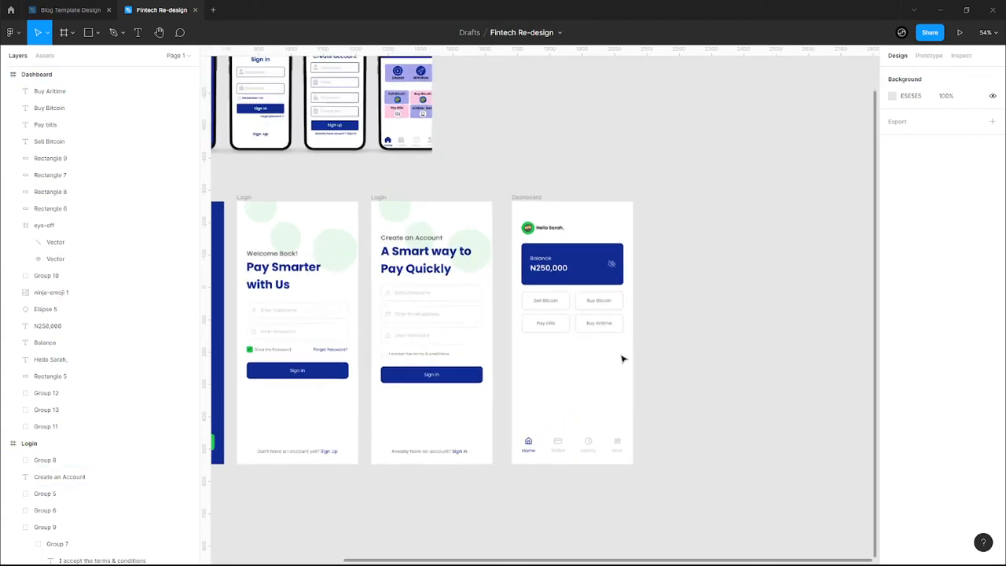
scroll(622, 360, up, 3)
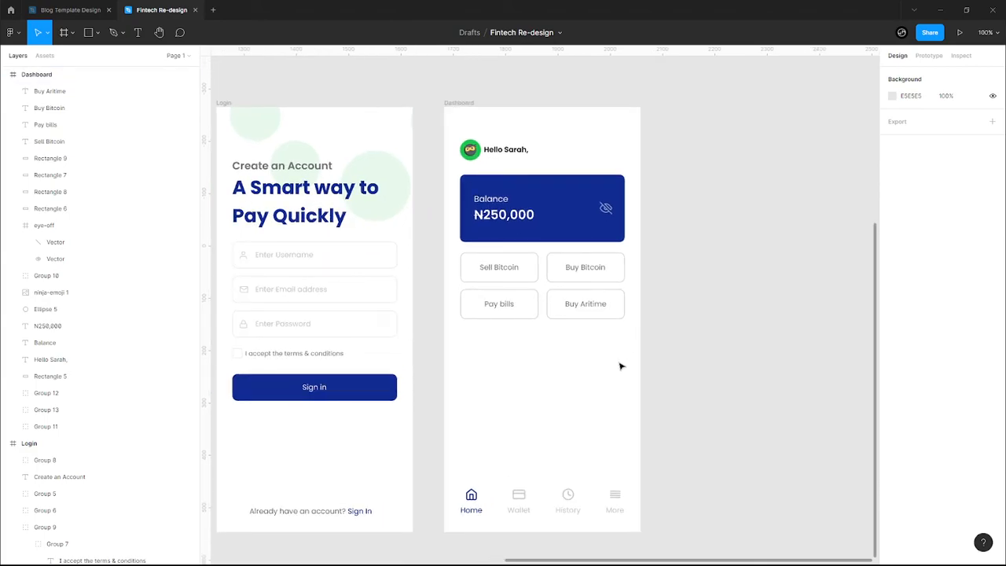
scroll(621, 366, down, 3)
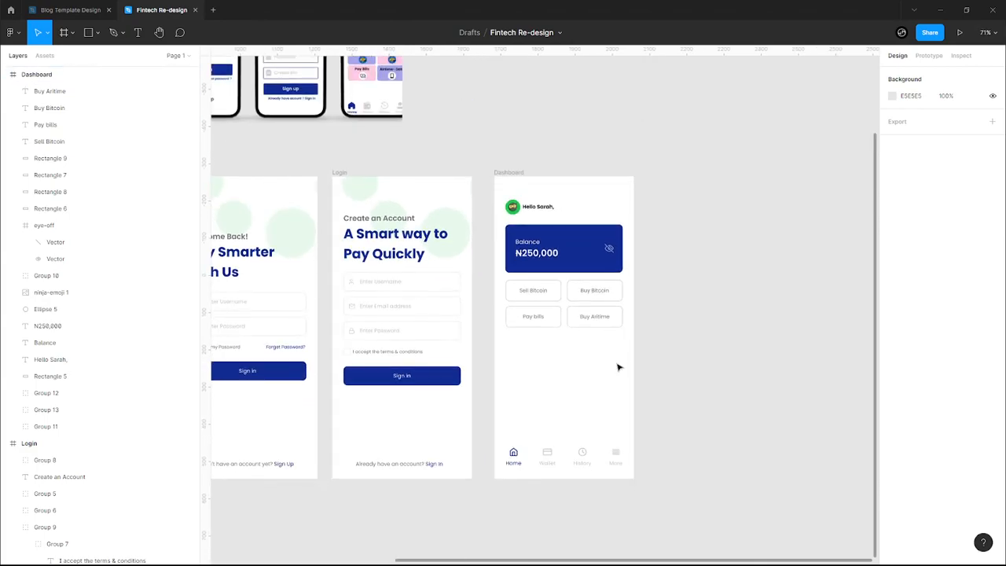
scroll(619, 367, up, 4)
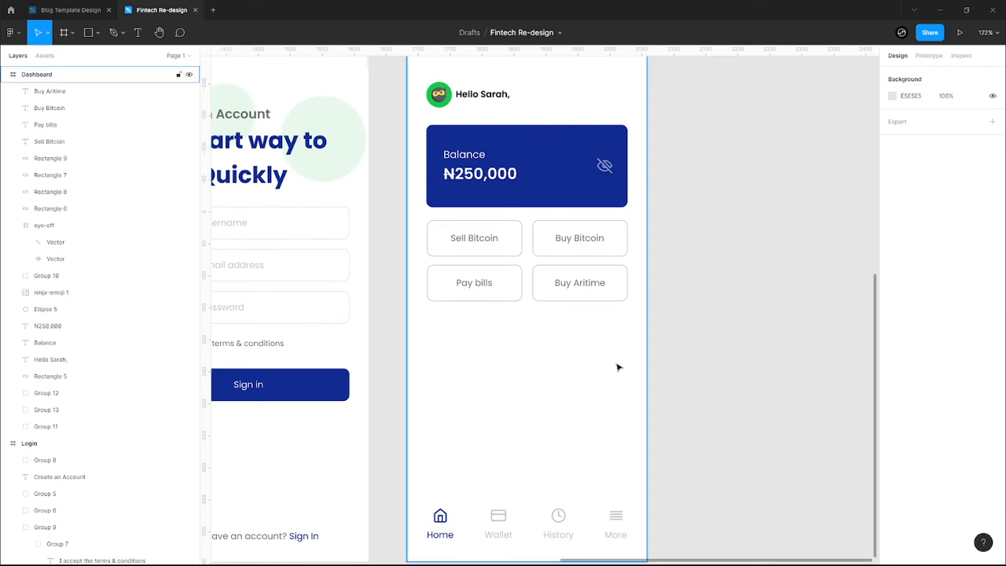
key(ctrl+shift+4)
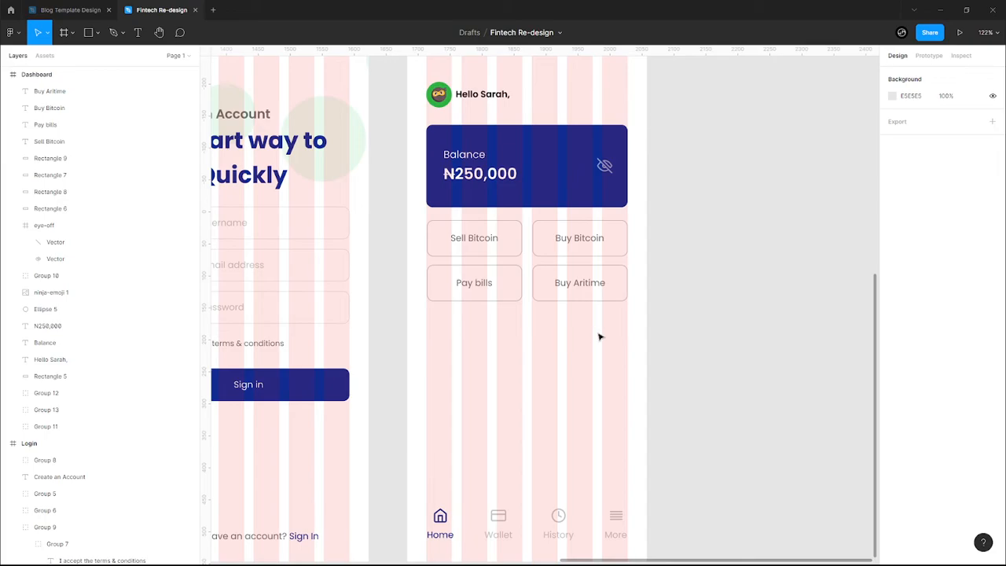
- Rename the Sell Bitcoin and Buy Bitcoin labels to 'Deposit' and 'Withdraw'
click(477, 240)
double_click(476, 240)
text(Dieposit)
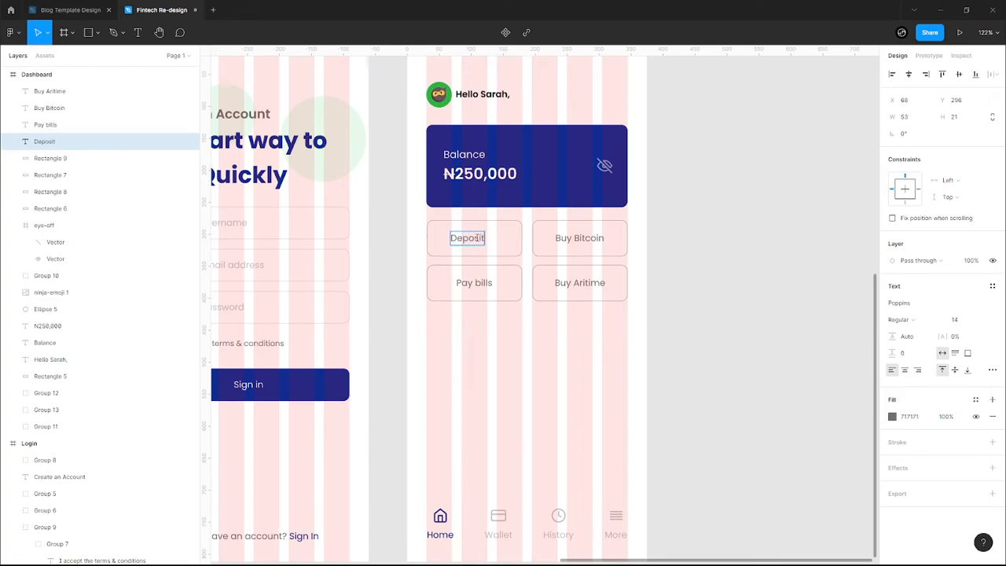
click(561, 239)
double_click(562, 238)
text(W)
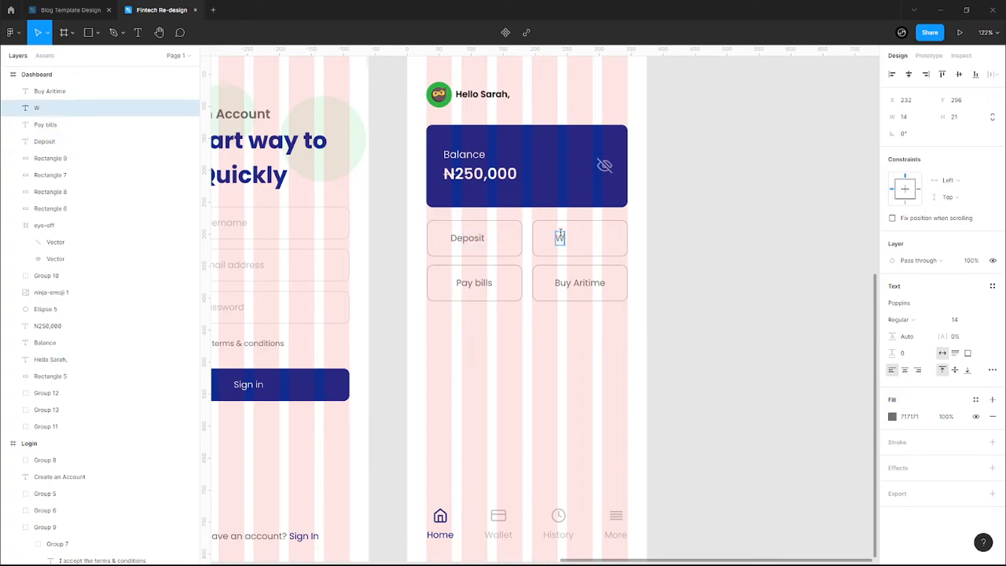
text(ithdraw)
key(Escape)
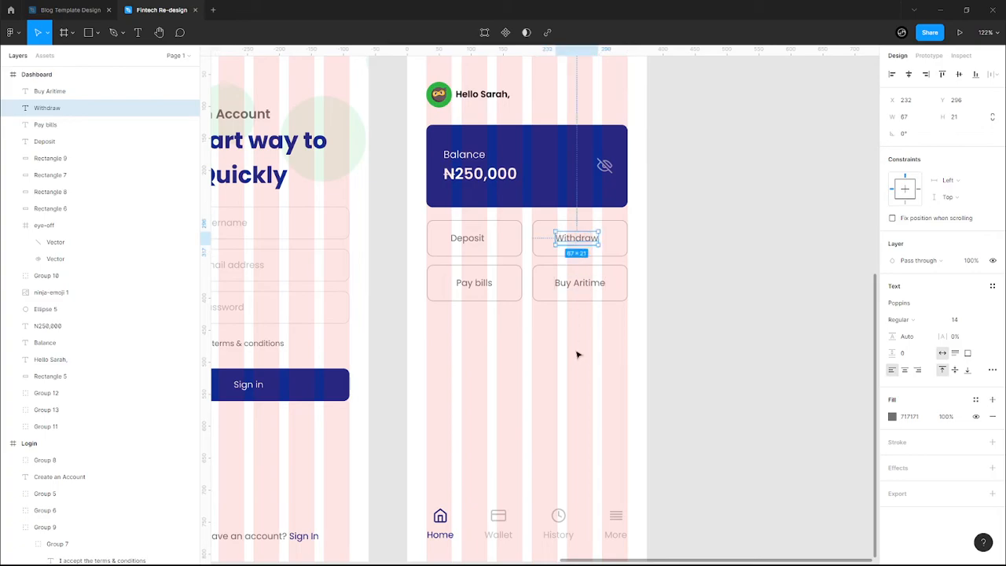
- Centre the Withdraw and Deposit labels on their buttons and adjust the Pay bills row
drag(579, 243, 582, 242)
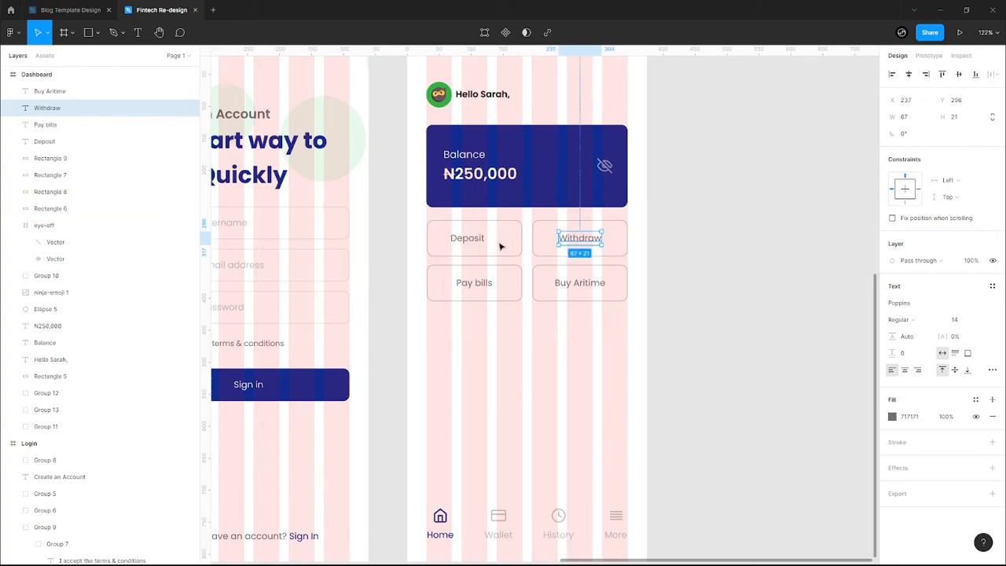
click(463, 238)
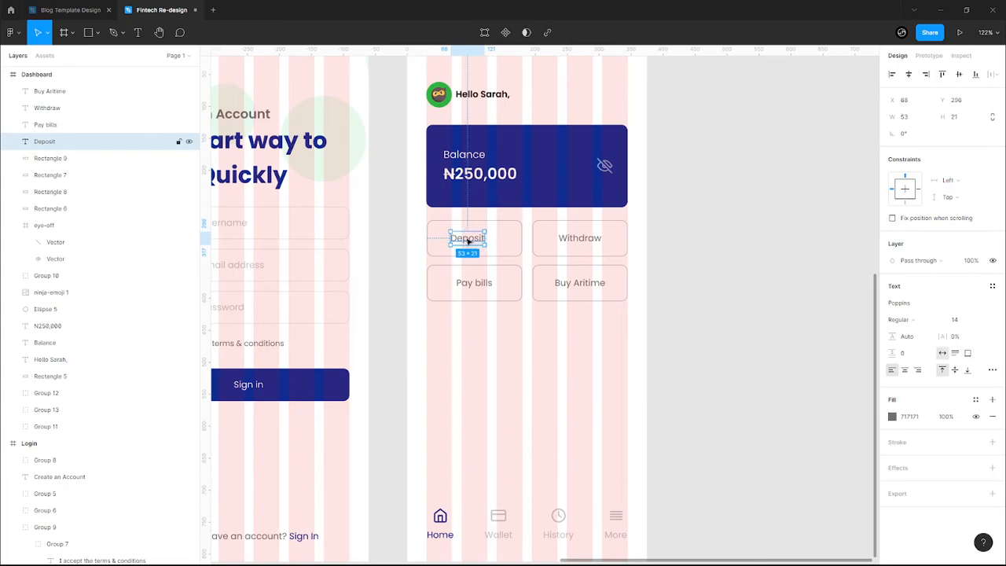
drag(468, 242, 473, 241)
click(572, 345)
drag(583, 334, 474, 295)
click(487, 277)
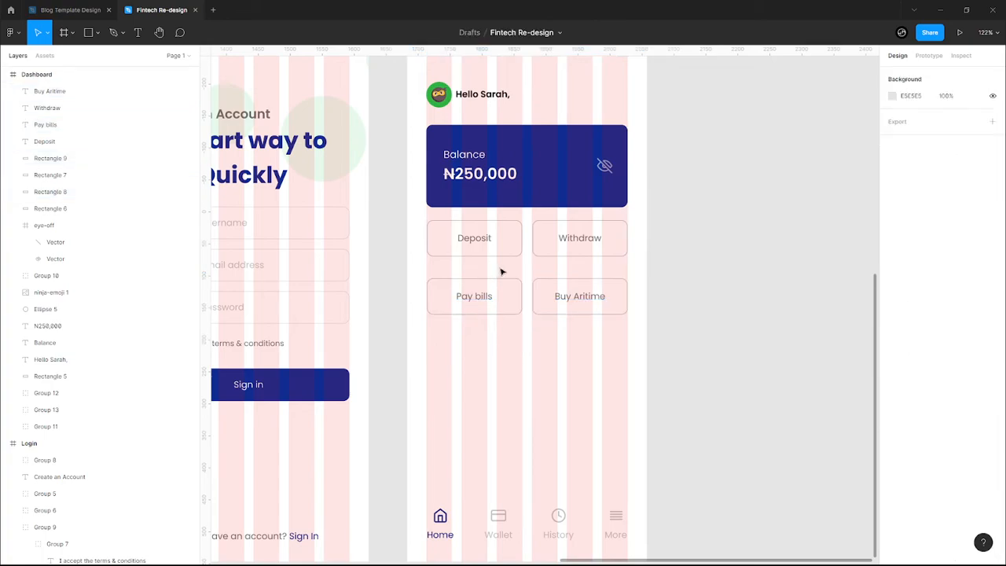
- Restore the Deposit button's solid green fill and remove its grey outline
click(512, 244)
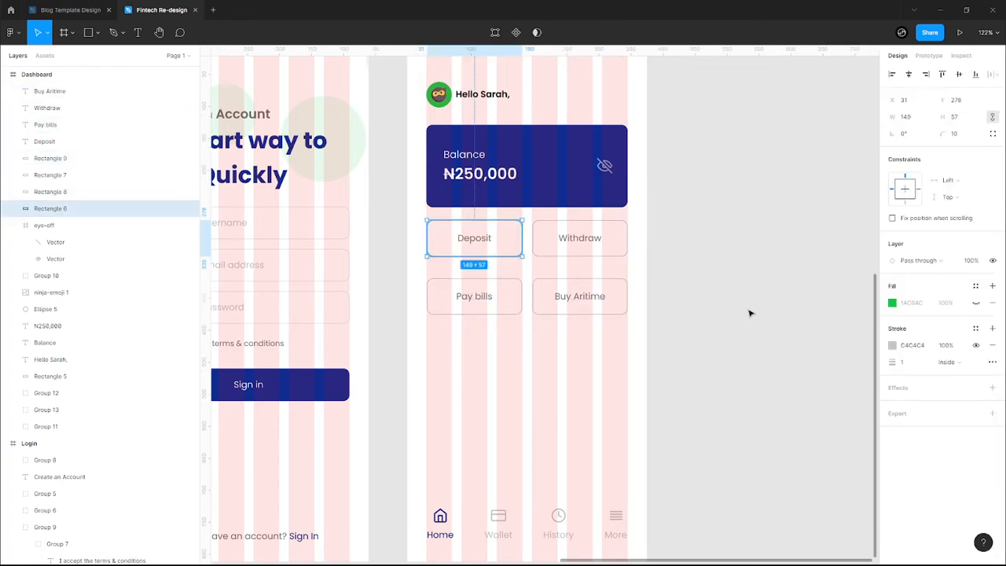
click(892, 345)
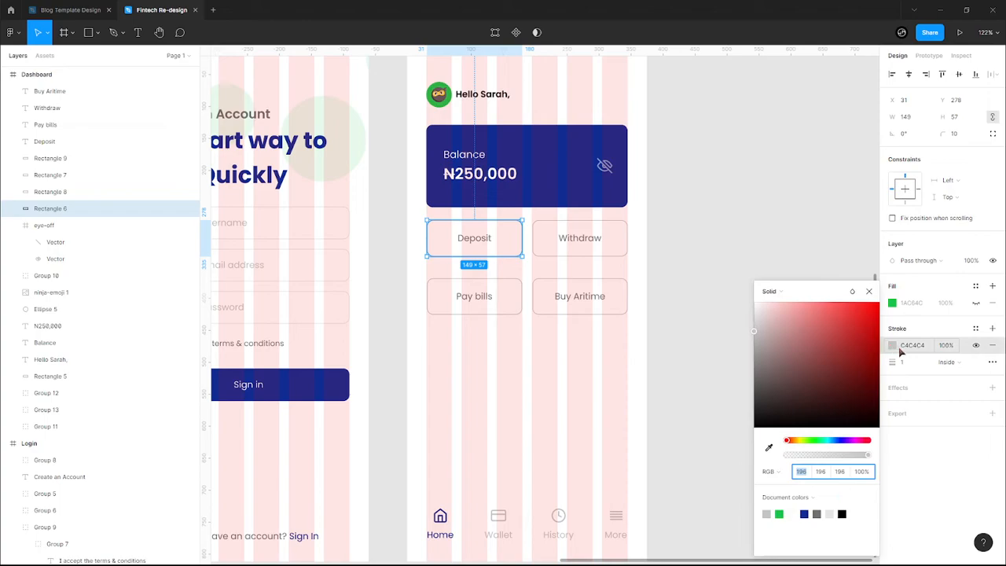
click(975, 303)
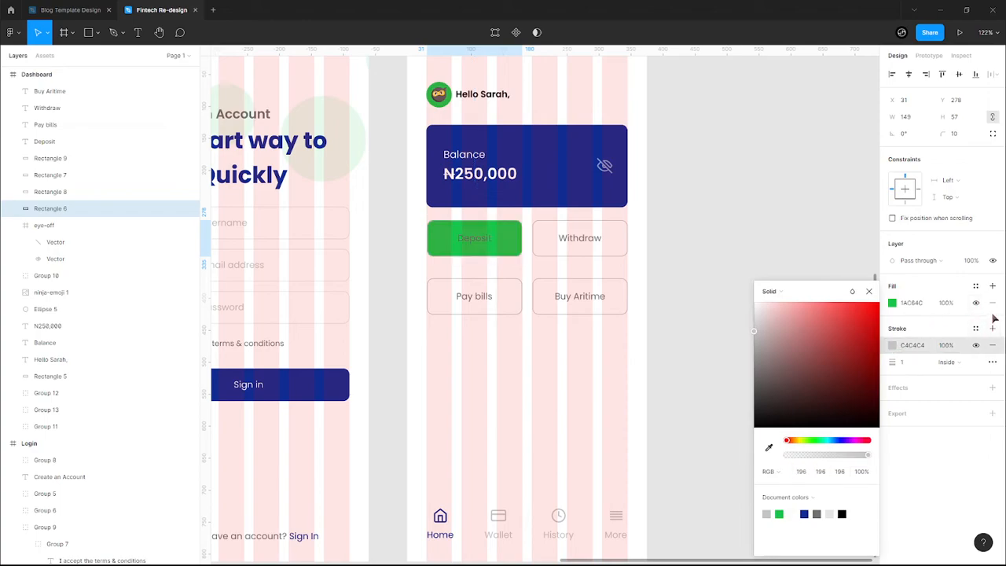
click(993, 345)
- Make the Deposit label text black
click(484, 245)
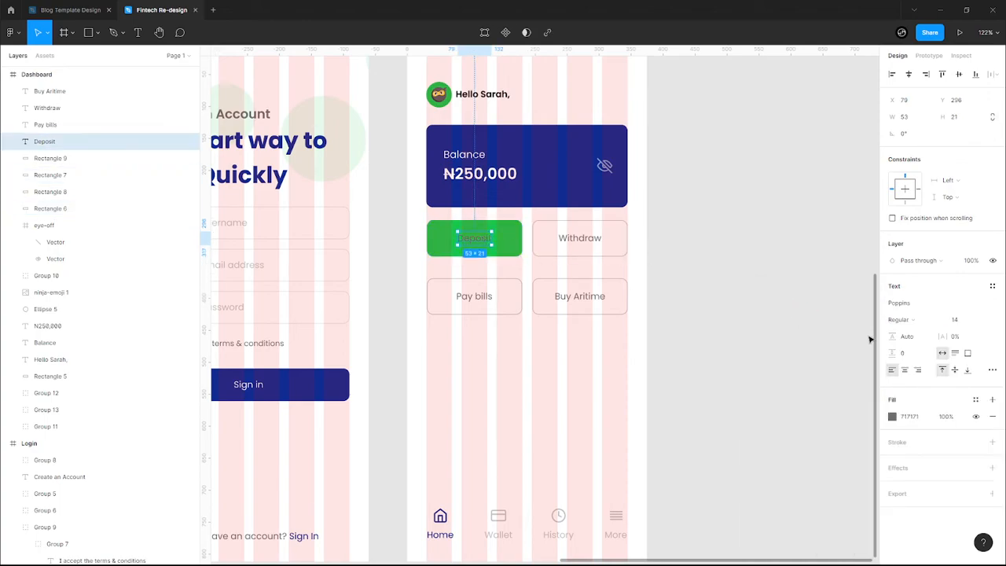
click(892, 416)
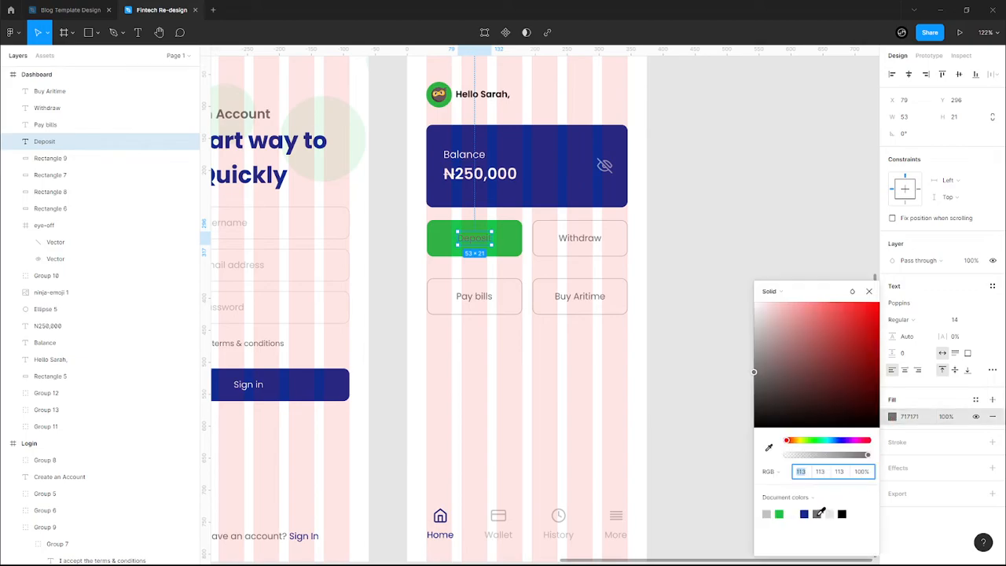
click(841, 515)
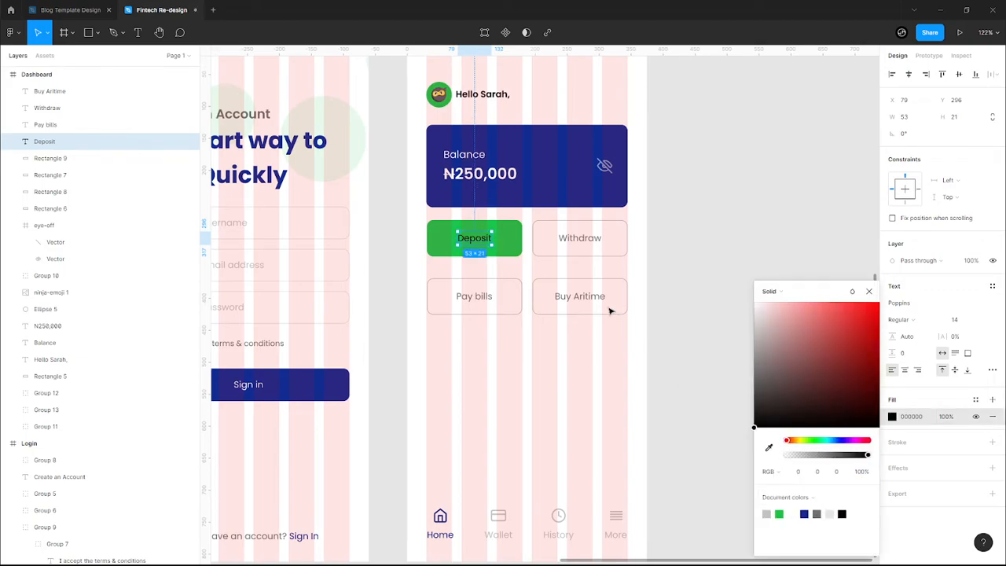
click(567, 253)
click(570, 253)
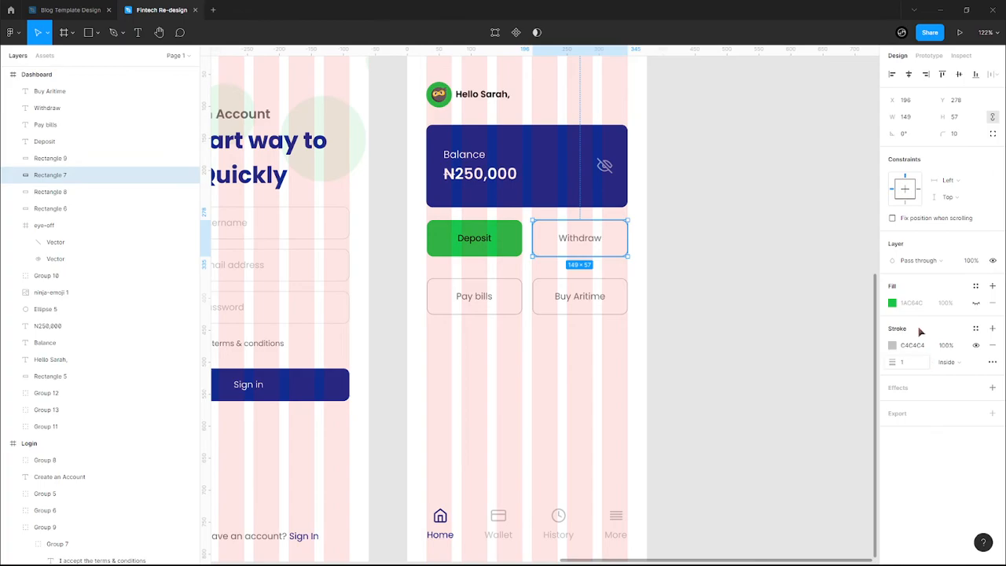
- Give the Withdraw rectangle a green 1AC64C outline, keeping its fill hidden
click(976, 303)
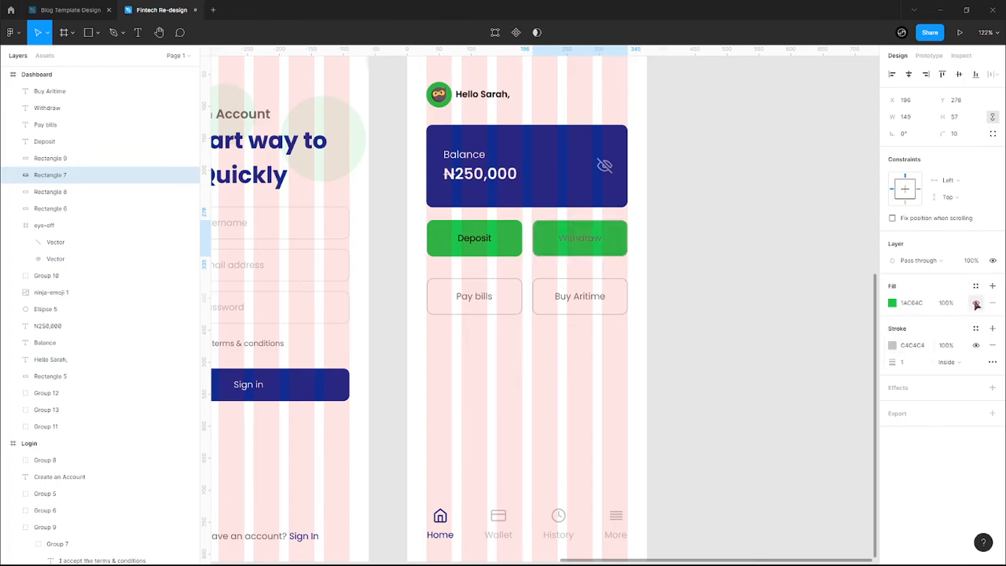
click(976, 304)
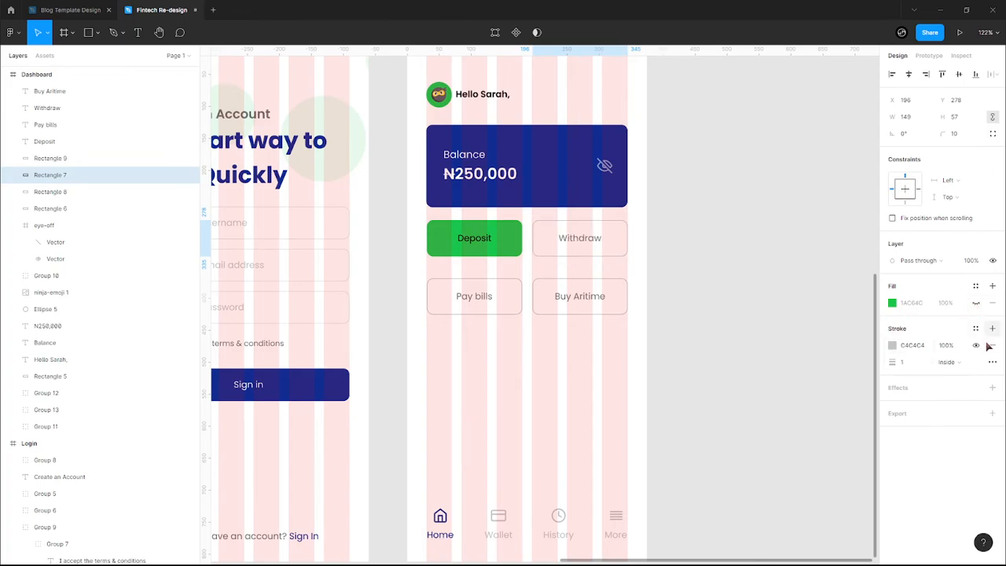
click(893, 345)
click(779, 514)
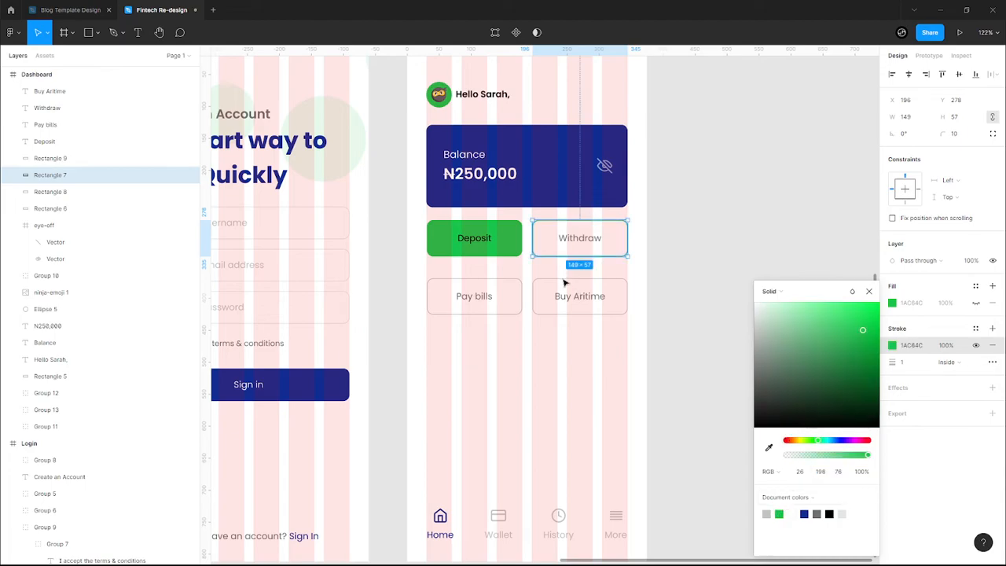
- Set the Withdraw label to the dark document colour, checking it with layout grids off
click(590, 245)
click(891, 417)
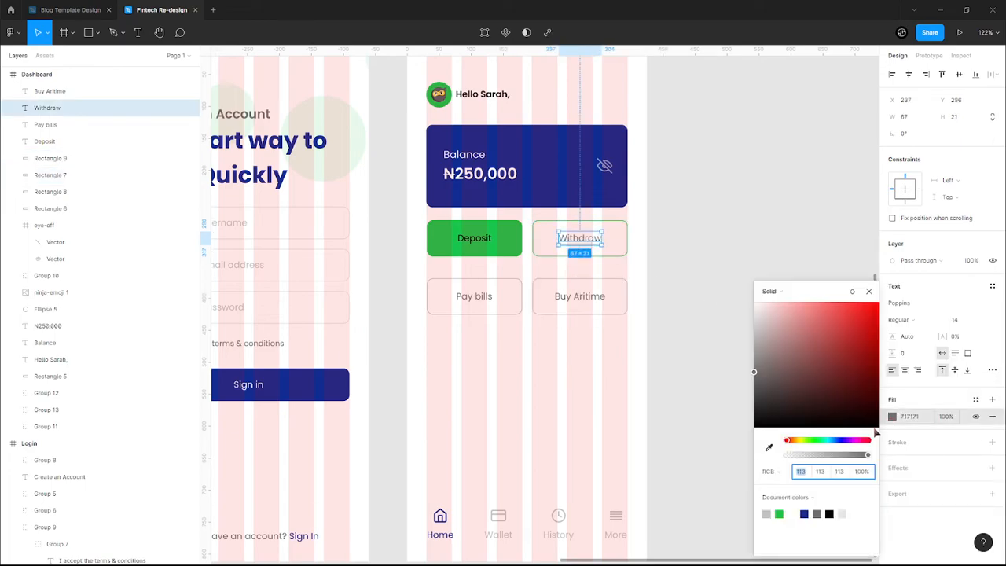
click(780, 514)
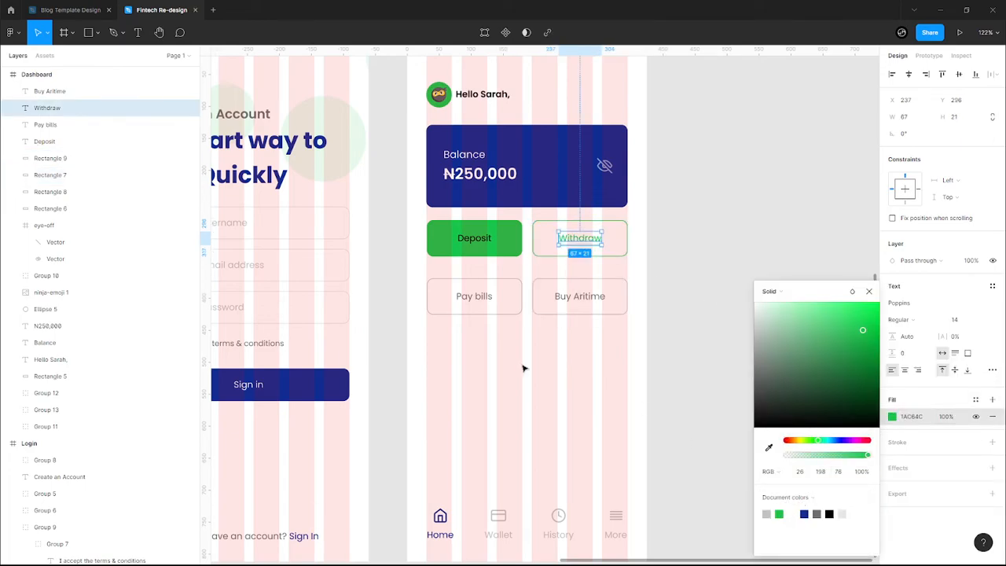
click(523, 366)
key(ctrl+shift+4)
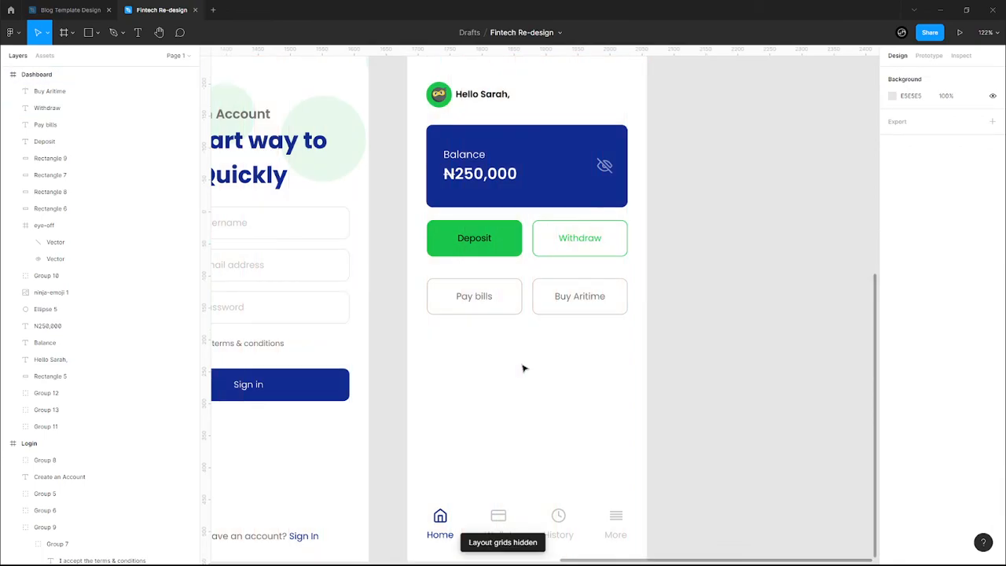
scroll(524, 368, down, 3)
click(585, 245)
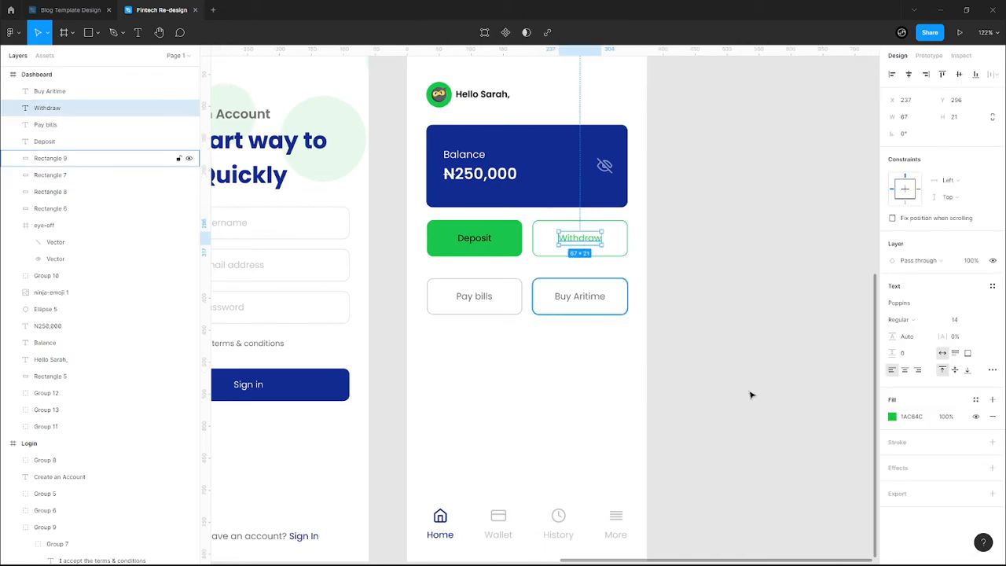
click(892, 417)
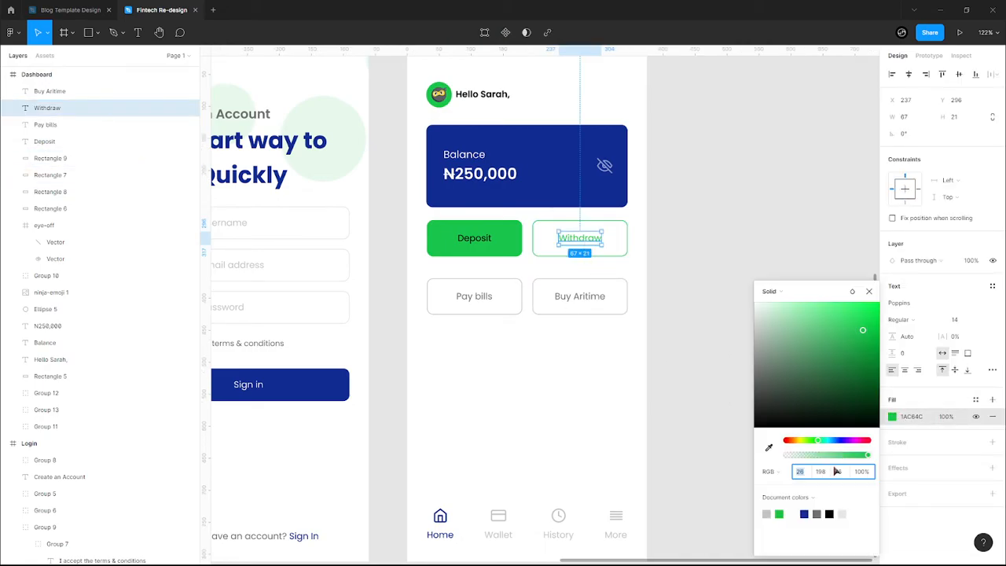
click(829, 513)
click(485, 385)
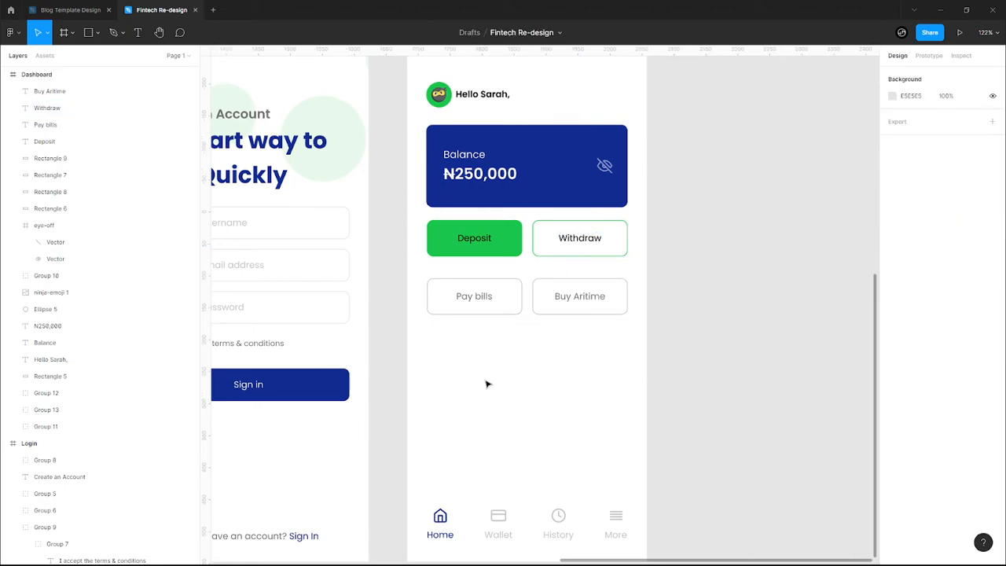
scroll(510, 365, down, 1)
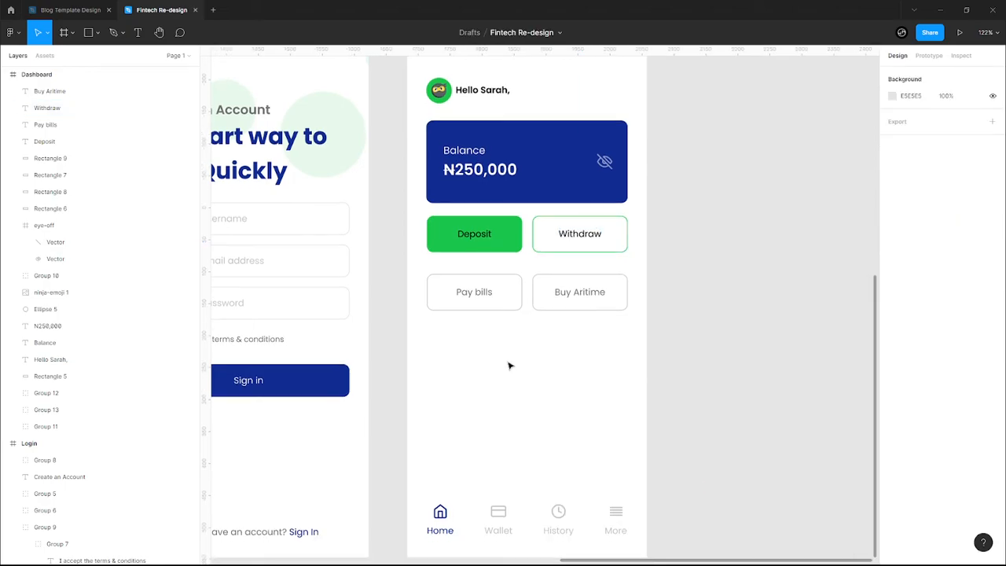
key(ctrl+shift+4)
- Move the Pay bills and Buy Aritime labels below their buttons
click(508, 307)
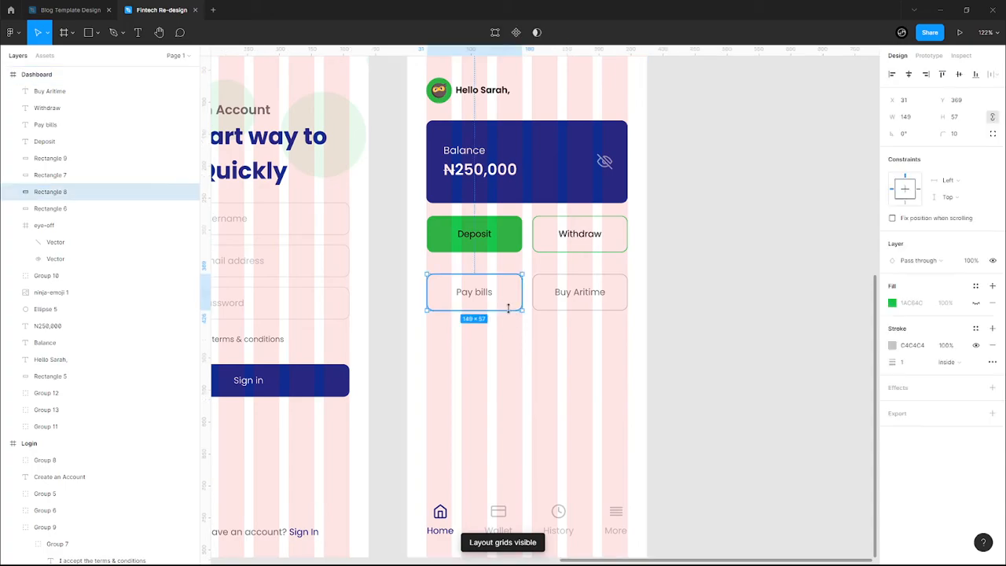
click(485, 299)
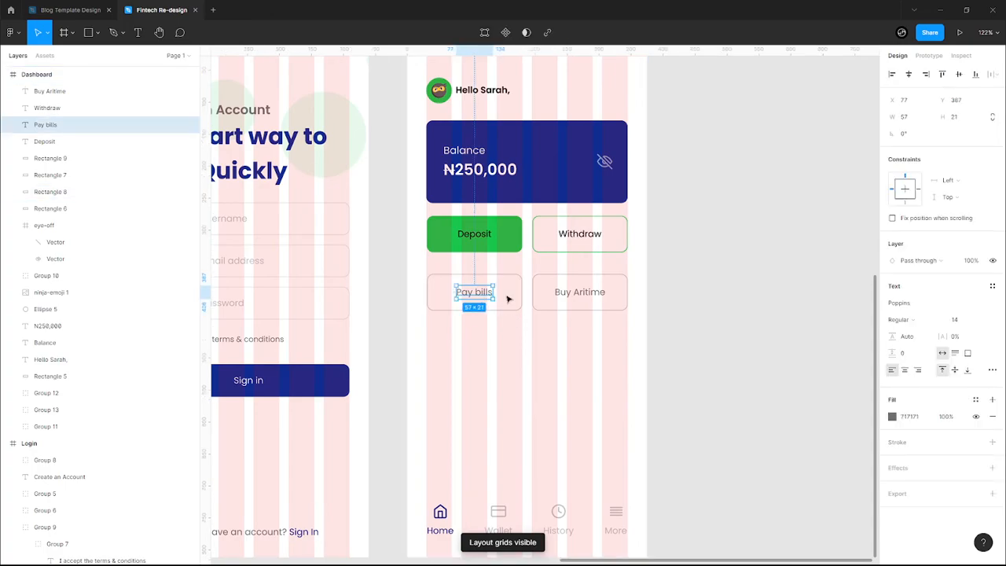
shift+click(594, 296)
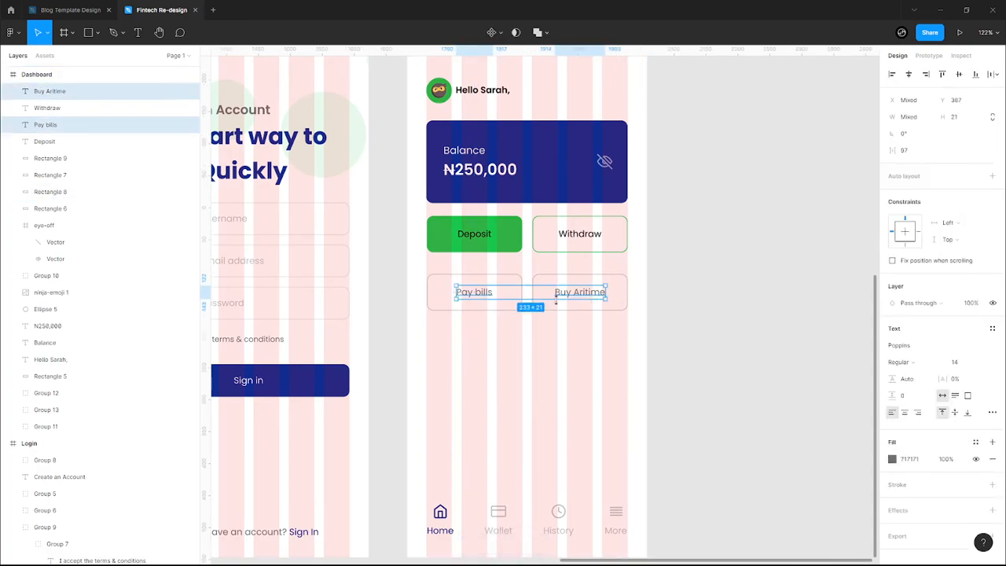
drag(574, 296, 574, 356)
click(512, 314)
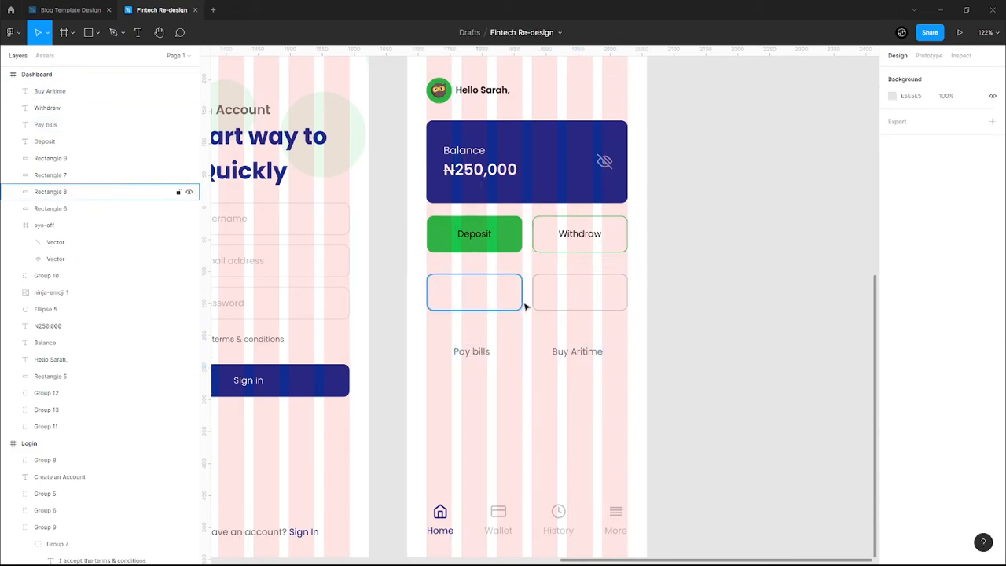
- Narrow the Pay bills rectangle into a small box and delete the Buy Aritime rectangle
click(521, 304)
drag(511, 297, 485, 299)
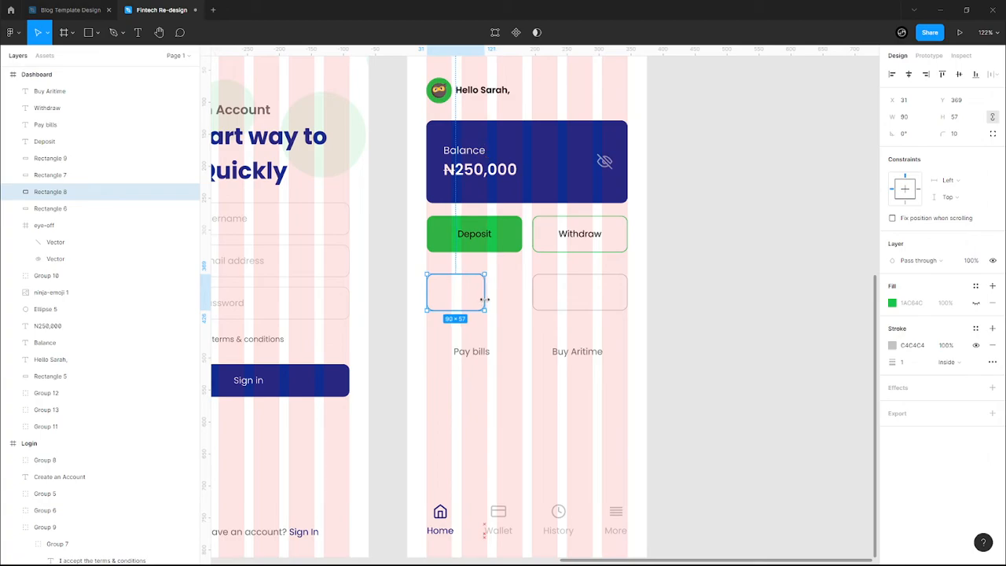
click(543, 299)
click(548, 308)
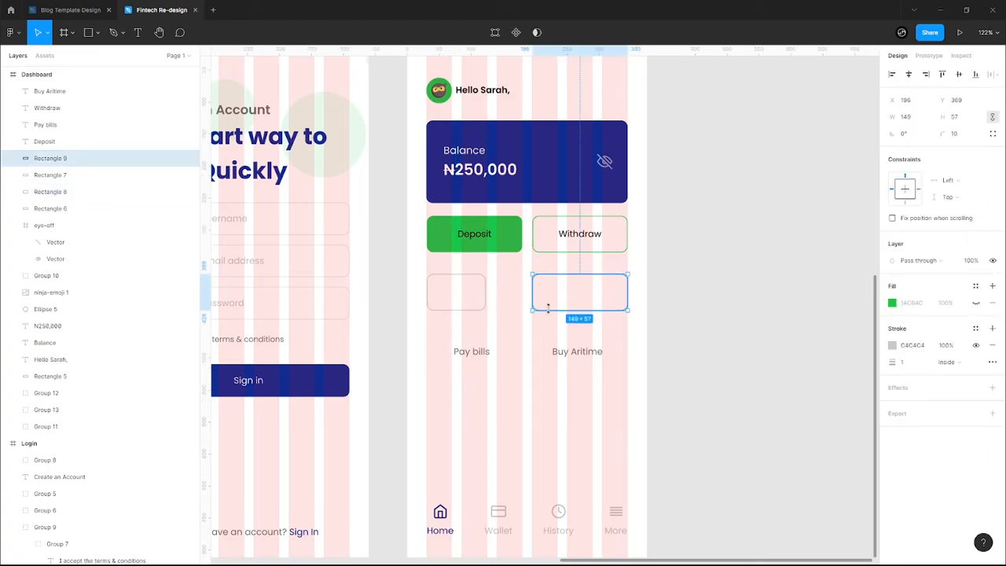
key(Delete)
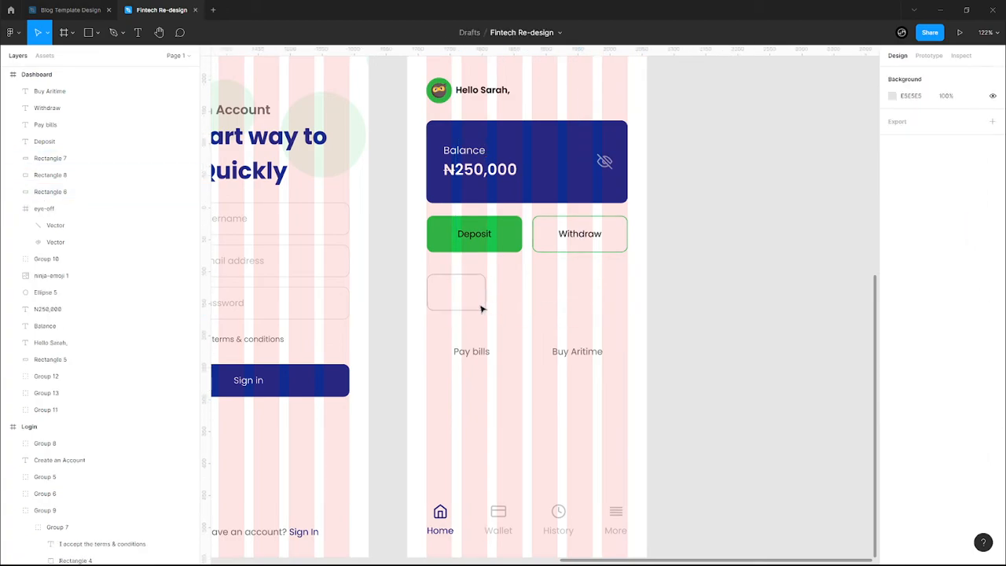
click(484, 302)
drag(484, 294, 525, 299)
- Make three evenly spaced small boxes and place the Pay bills label in the first
key(ctrl+d)
click(623, 332)
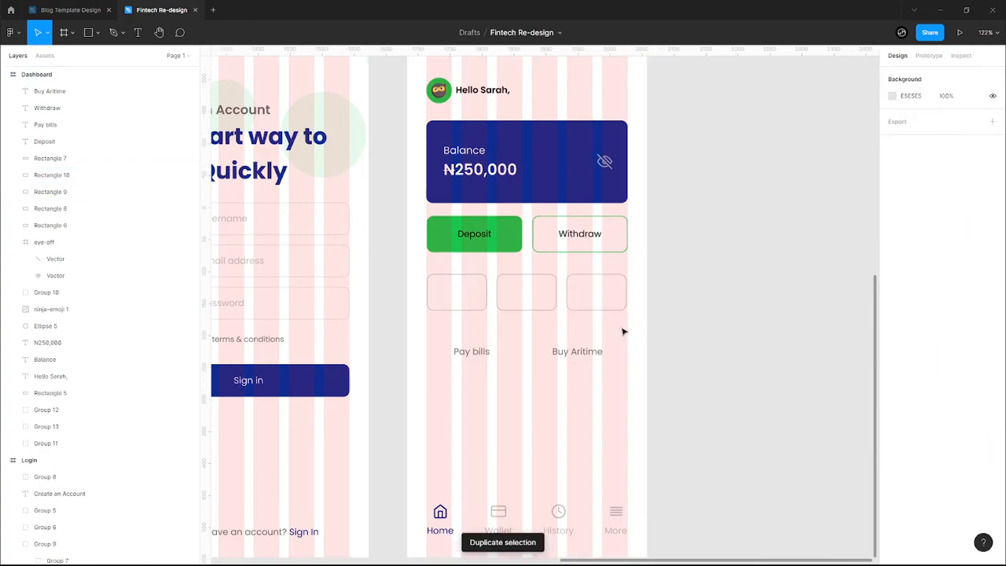
drag(596, 328, 460, 292)
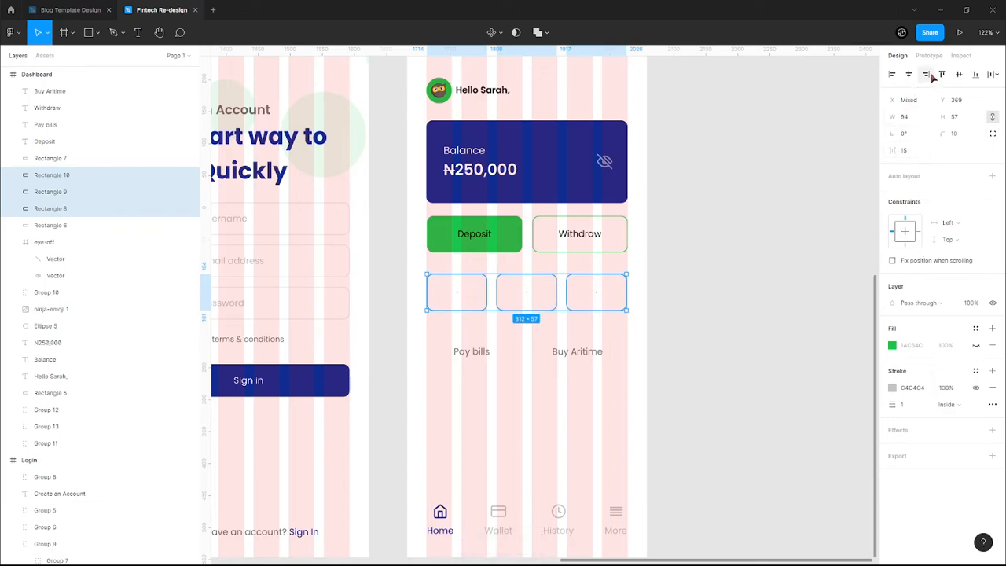
click(994, 74)
click(935, 122)
click(508, 332)
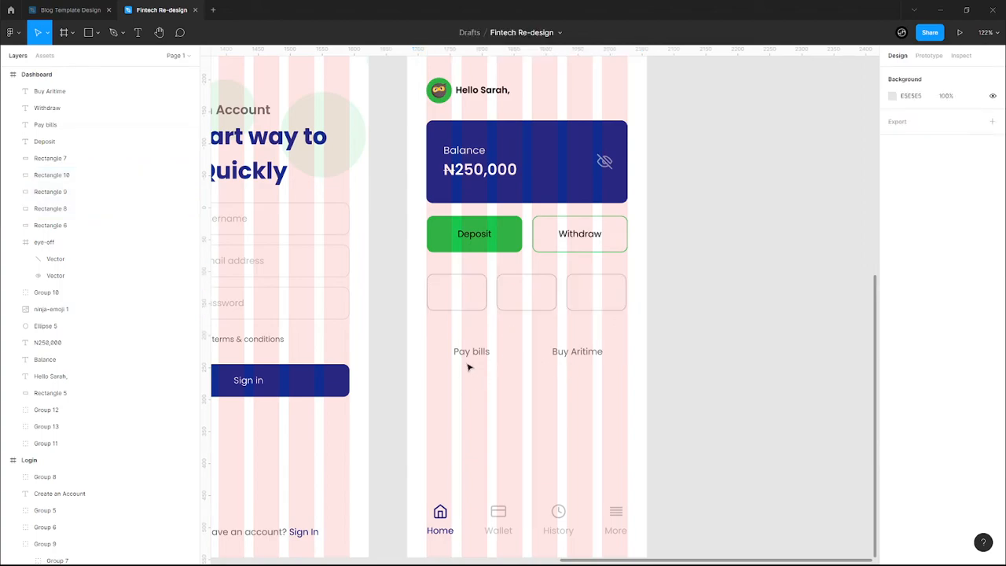
click(478, 354)
drag(474, 354, 459, 294)
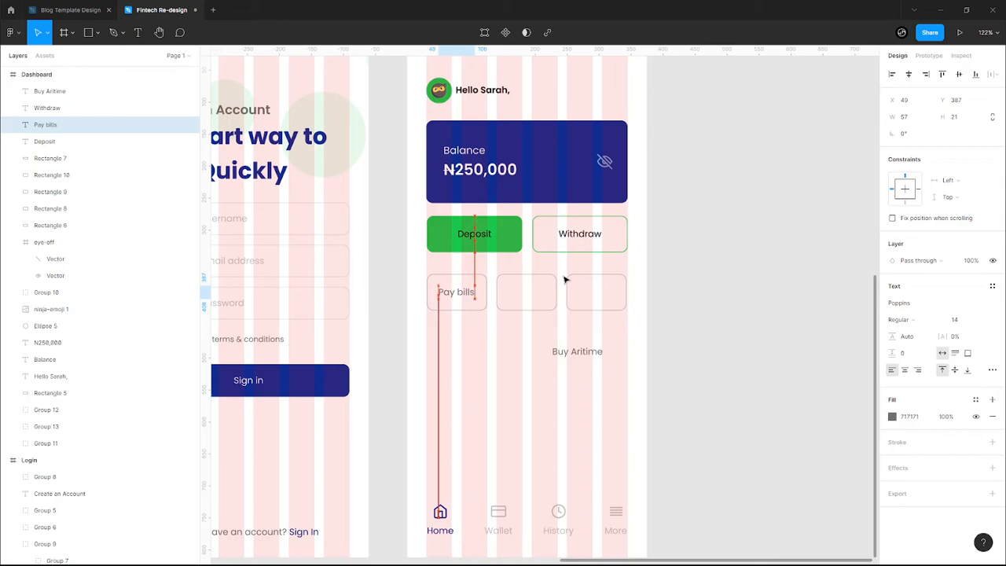
- Move Buy Aritime into the third box, discarding a duplicated 'Sell Bitcoin' label
click(596, 354)
drag(583, 357, 531, 297)
key(ctrl+d)
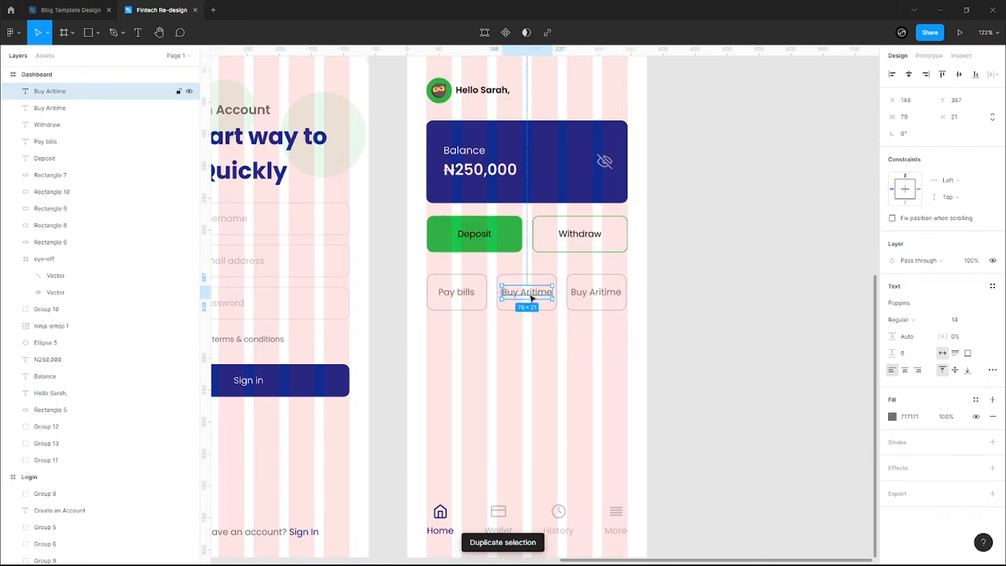
double_click(531, 298)
text(Sell)
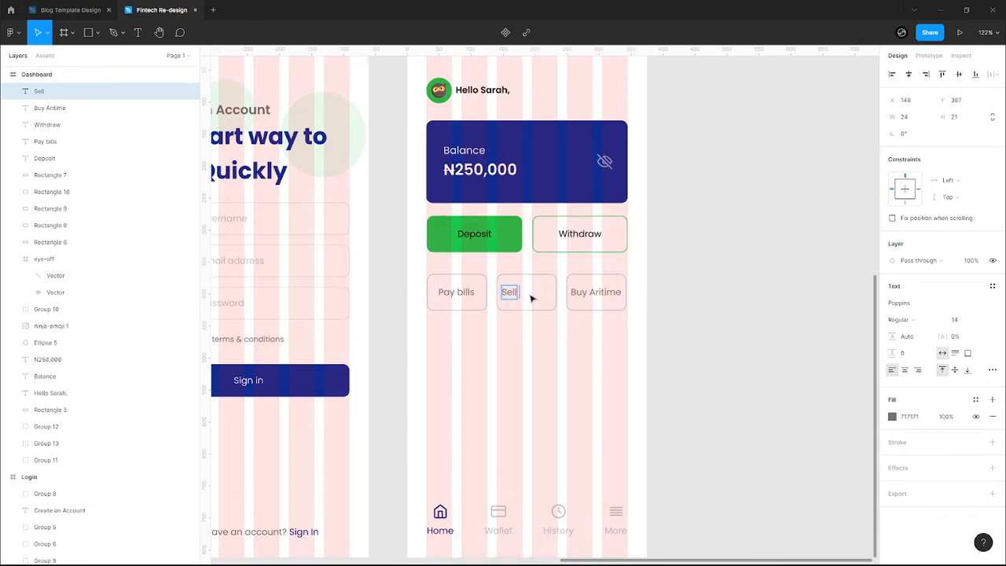
text( Bitcoin)
key(Escape)
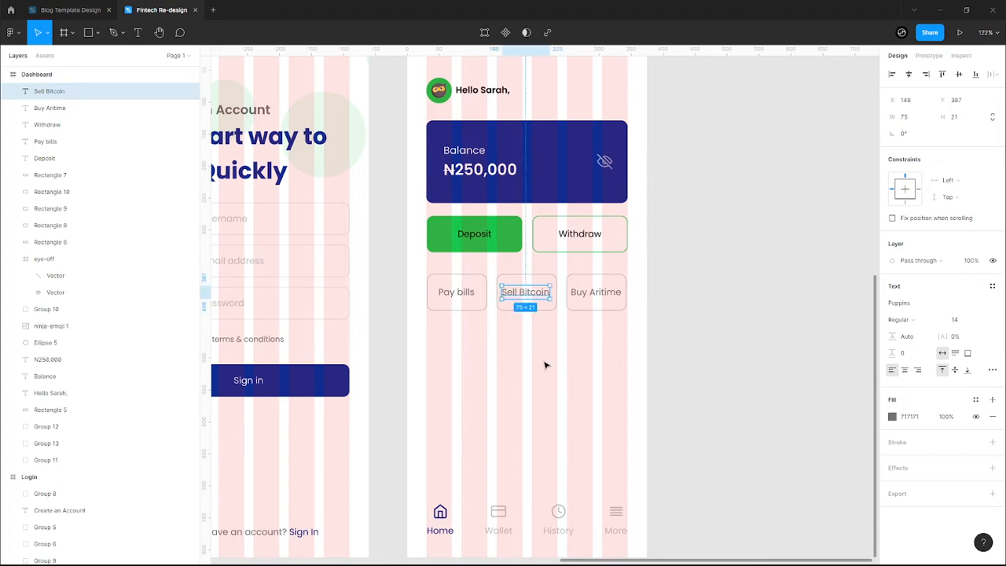
click(546, 364)
click(527, 296)
key(Delete)
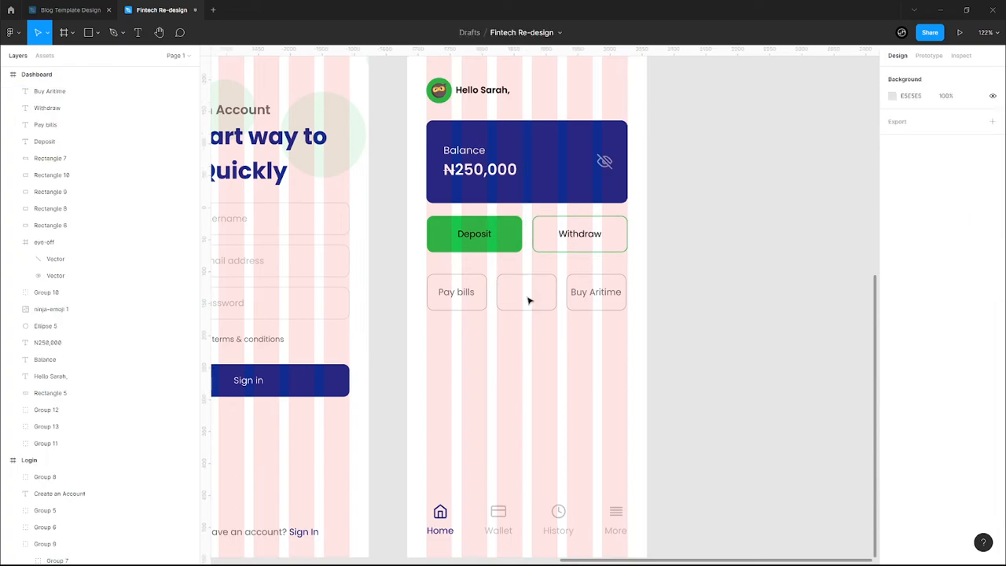
- Inspect the empty middle box and the Pay bills button
click(539, 309)
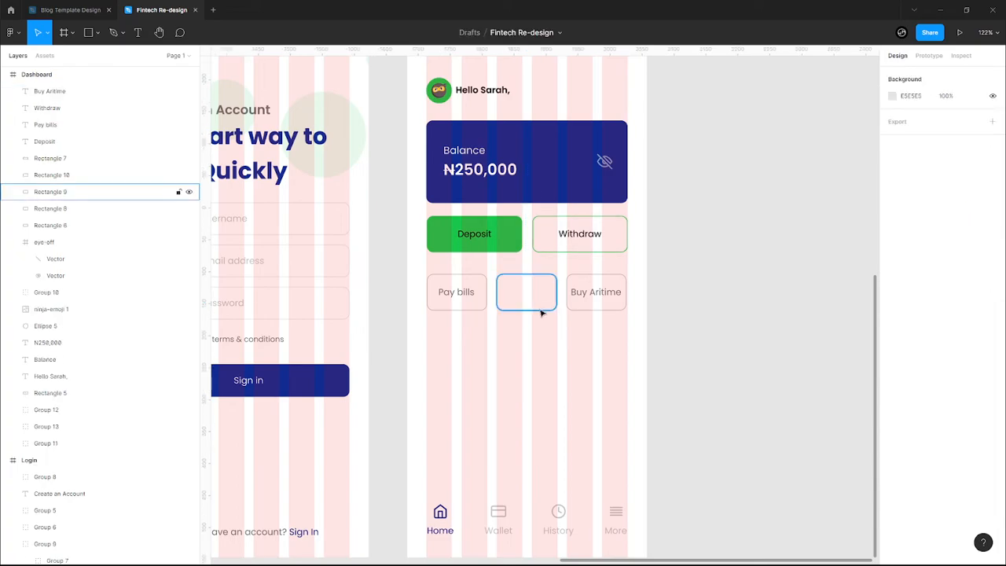
click(502, 348)
drag(480, 331, 440, 286)
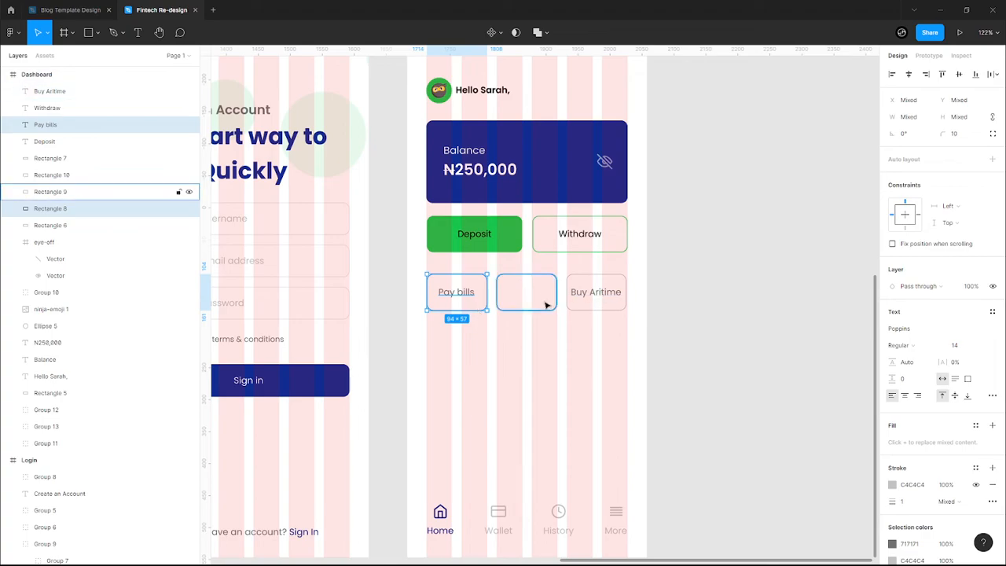
key(Escape)
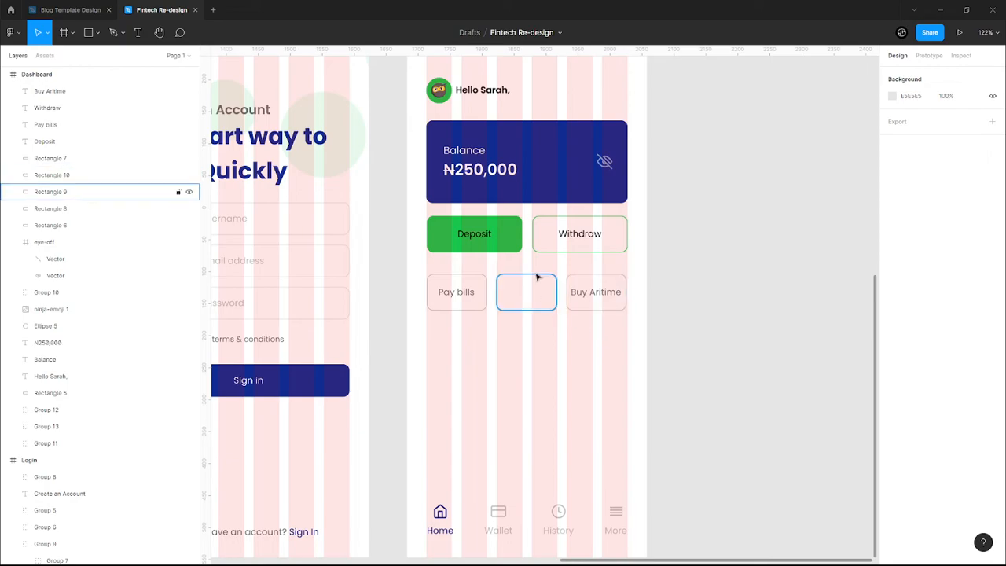
ctrl+scroll(538, 276, down, 10)
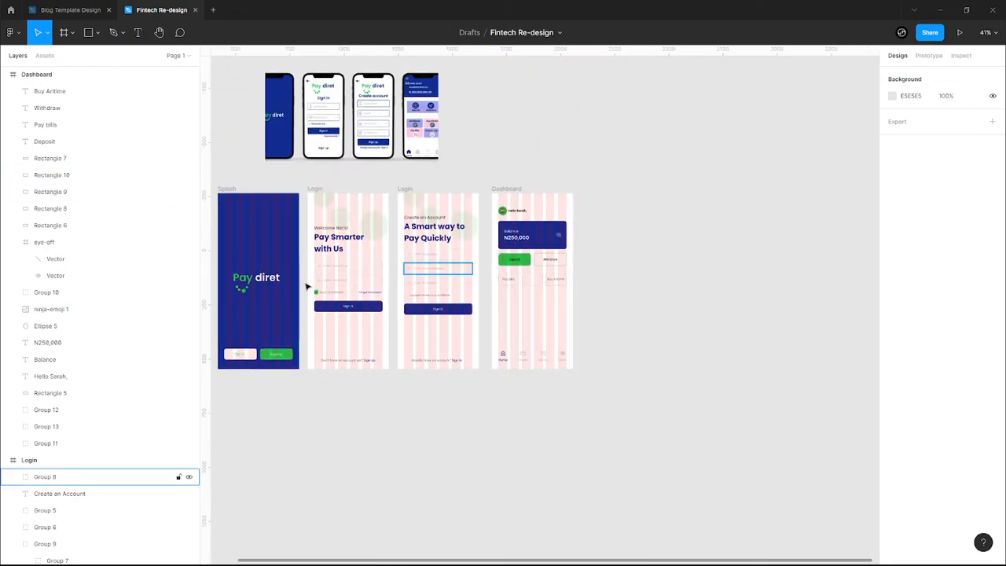
scroll(300, 237, up, 1)
ctrl+scroll(274, 204, up, 10)
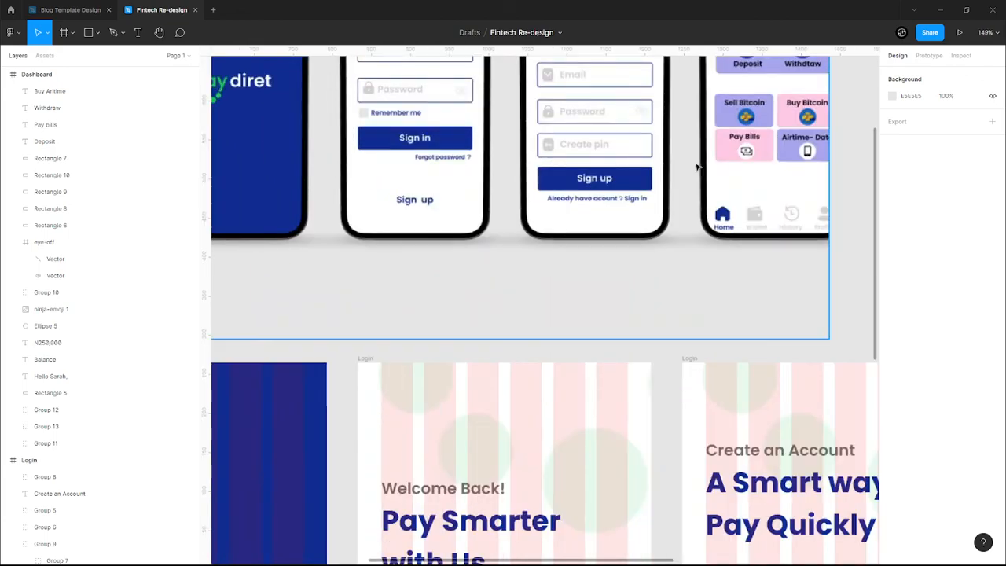
scroll(842, 218, right, 2)
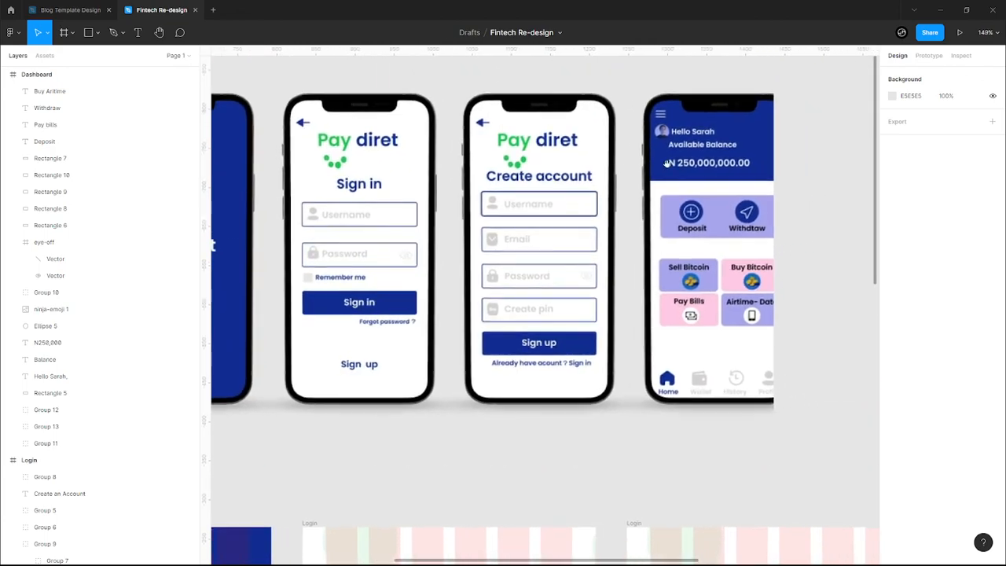
ctrl+scroll(815, 357, down, 3)
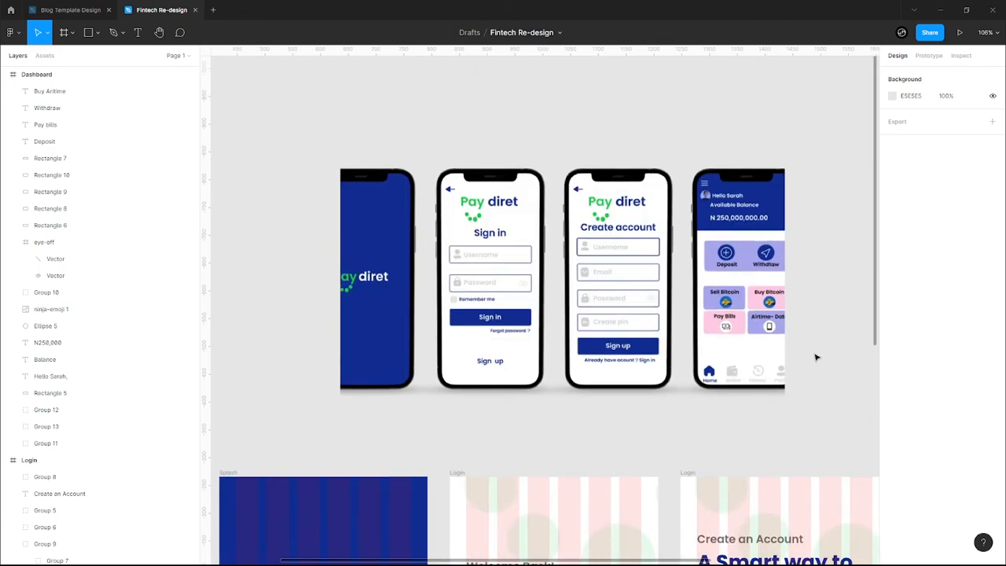
drag(802, 362, 703, 296)
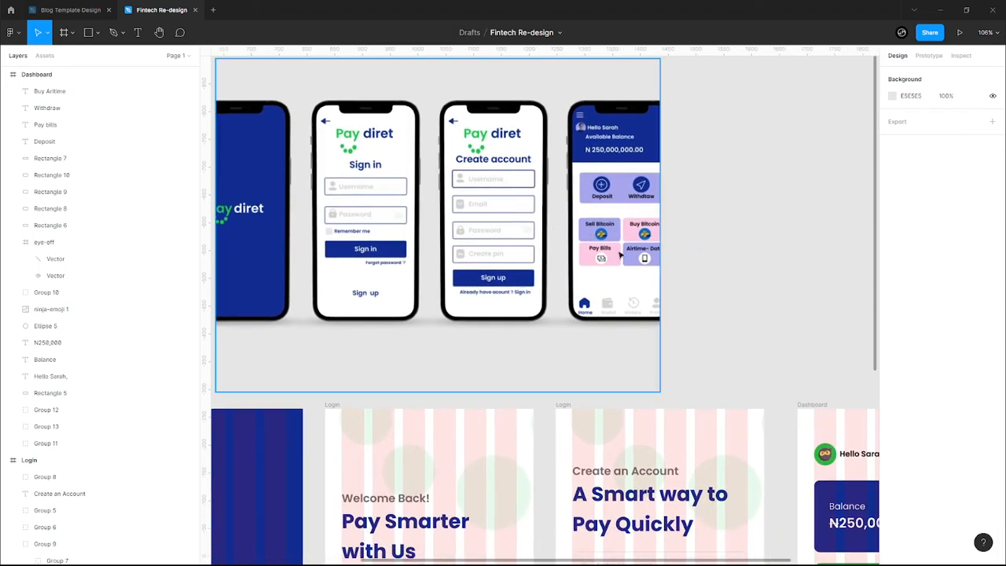
drag(698, 285, 552, 179)
drag(589, 220, 587, 285)
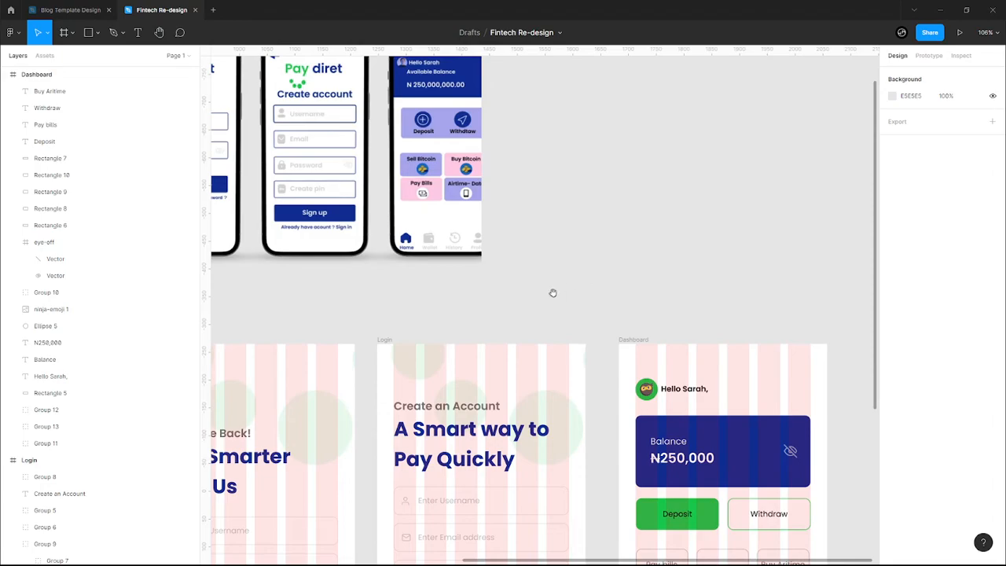
scroll(567, 217, up, 1)
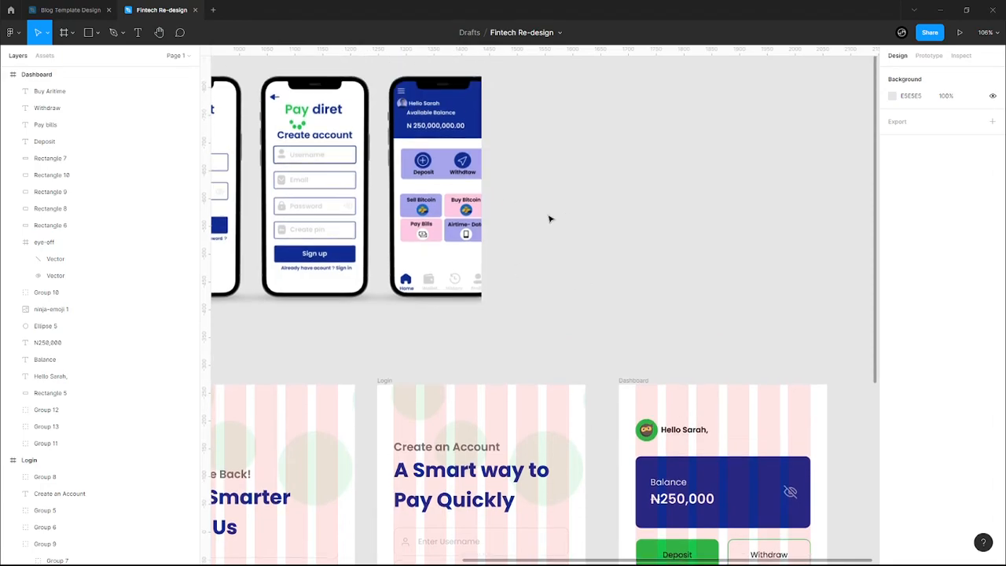
- Delete the empty middle box and nudge both bill buttons down
scroll(613, 226, down, 4)
scroll(598, 181, right, 4)
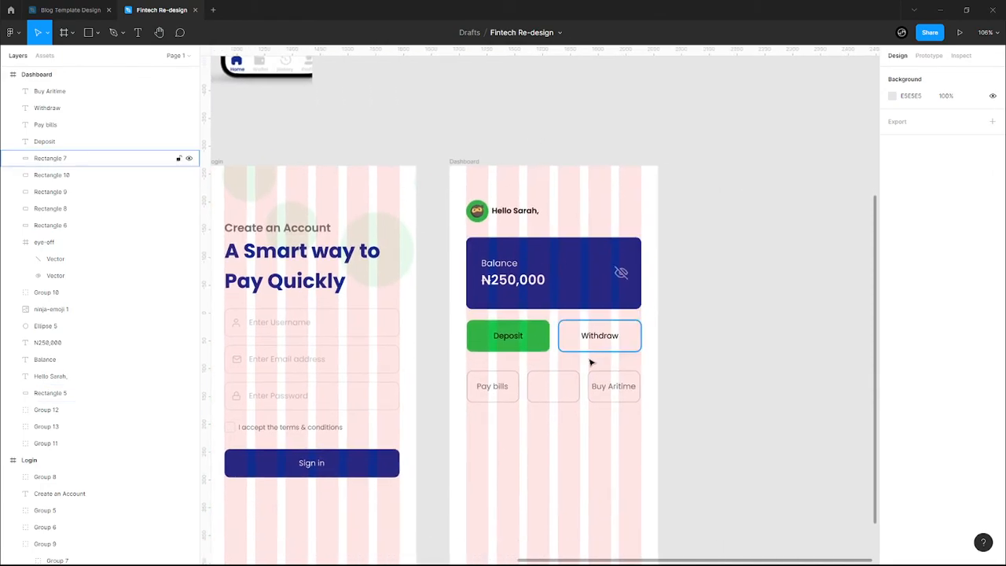
scroll(586, 388, down, 3)
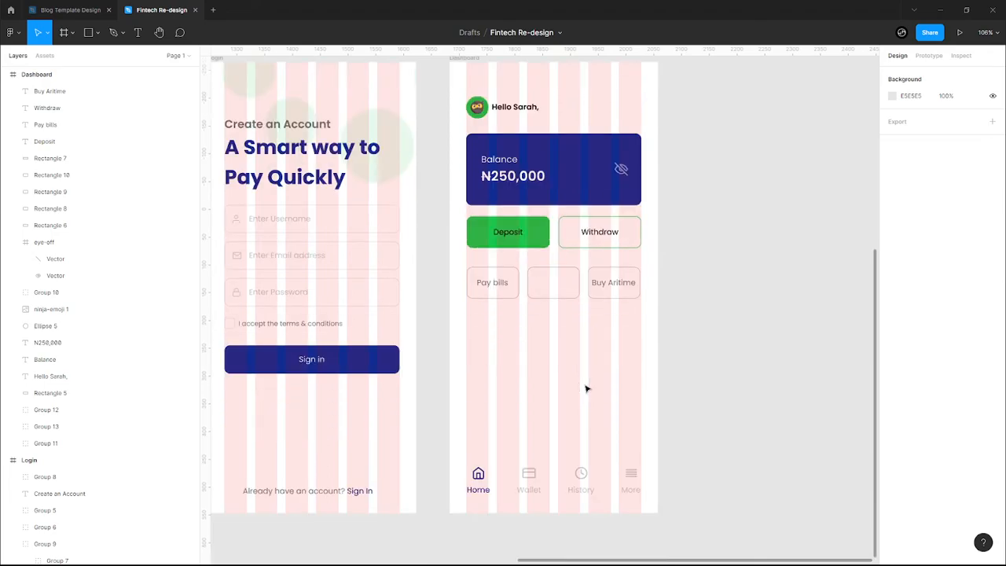
click(569, 301)
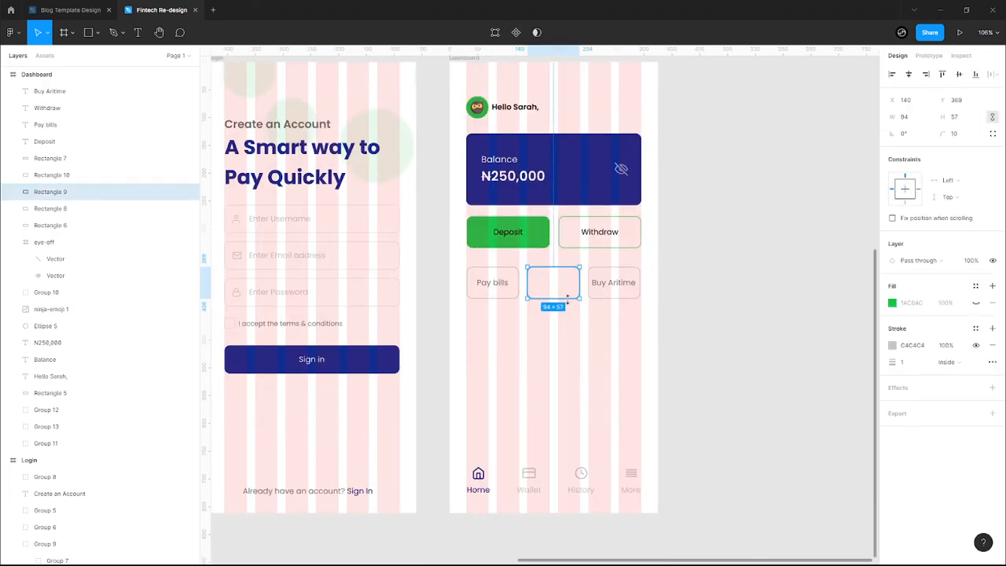
key(Delete)
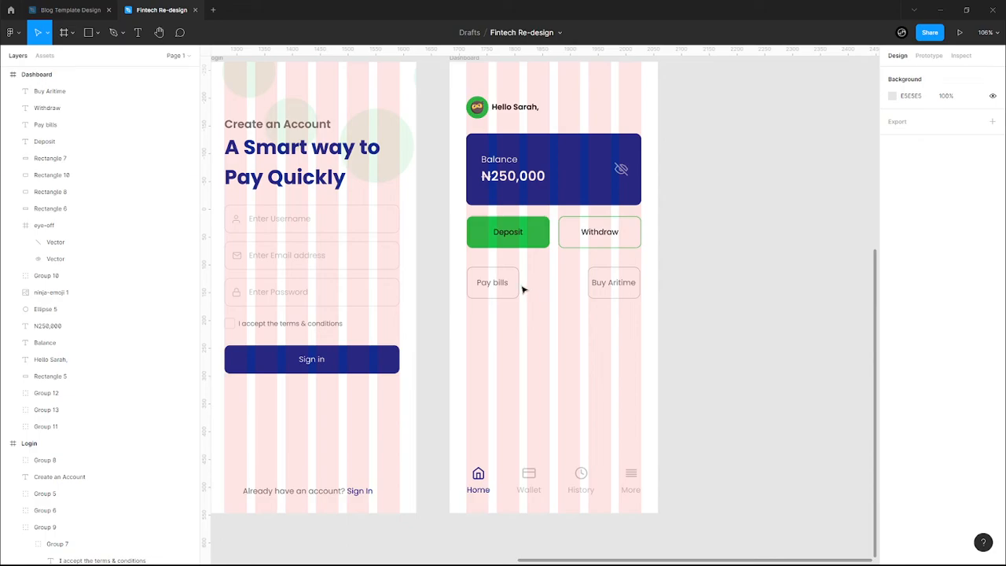
click(517, 288)
drag(518, 286, 552, 290)
key(ctrl+z)
key(ctrl+z)
key(ctrl+z)
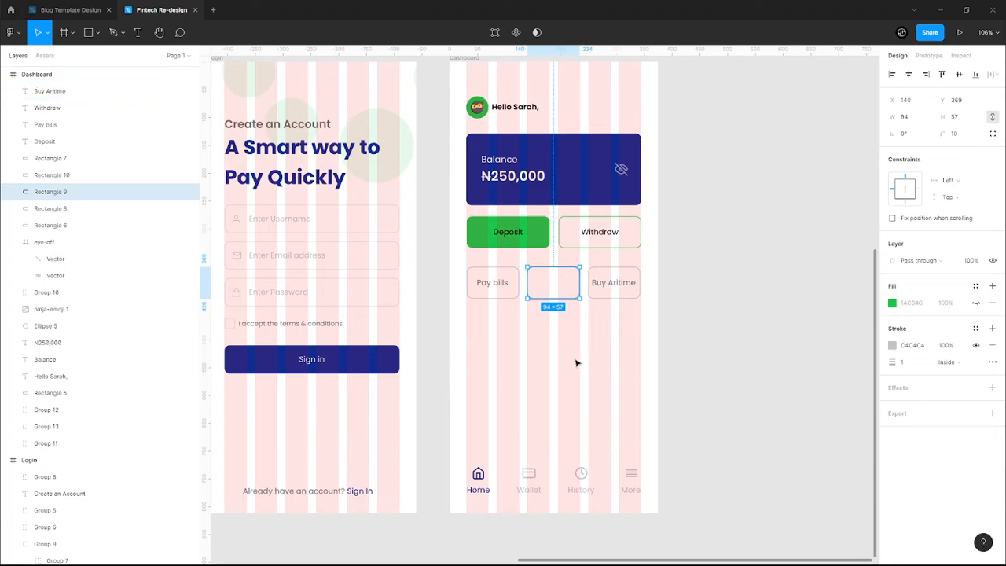
key(Delete)
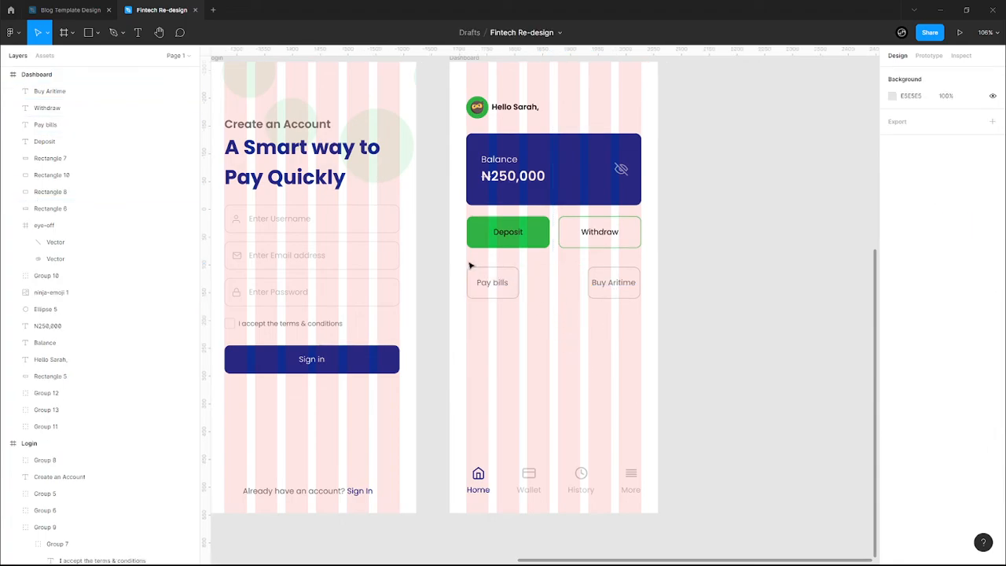
drag(461, 264, 649, 319)
key(Down)
key(Down)
key(Down)
key(Down)
key(Down)
key(Down)
key(Down)
key(Down)
key(Down)
key(Down)
key(Down)
key(Down)
key(Down)
key(Down)
key(Down)
key(Down)
key(Down)
key(Down)
key(Down)
key(Down)
key(Down)
key(Down)
key(Down)
key(Down)
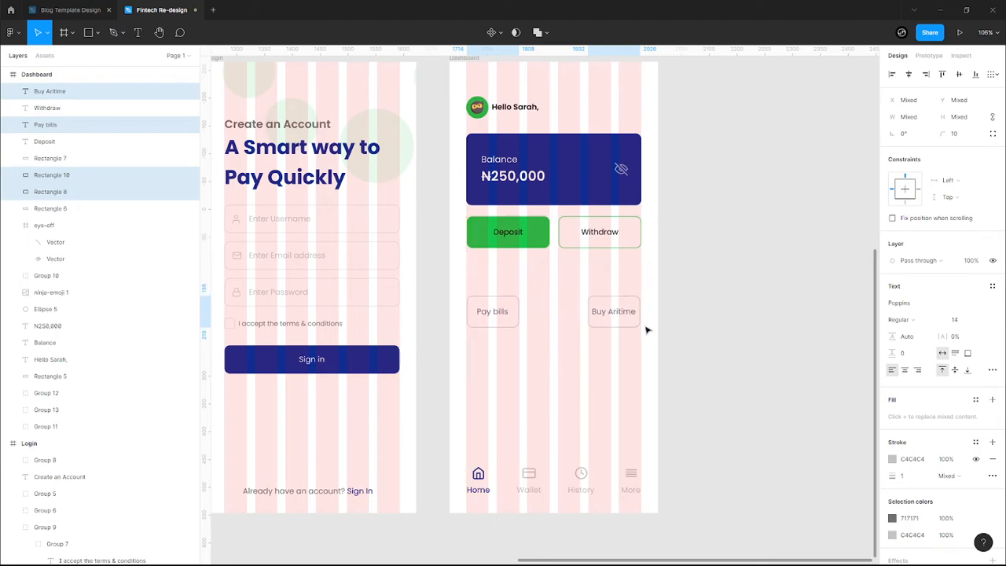
click(567, 338)
- Widen the Buy Aritime and Pay bills boxes to 149 and centre the Buy Aritime label
drag(569, 279, 645, 364)
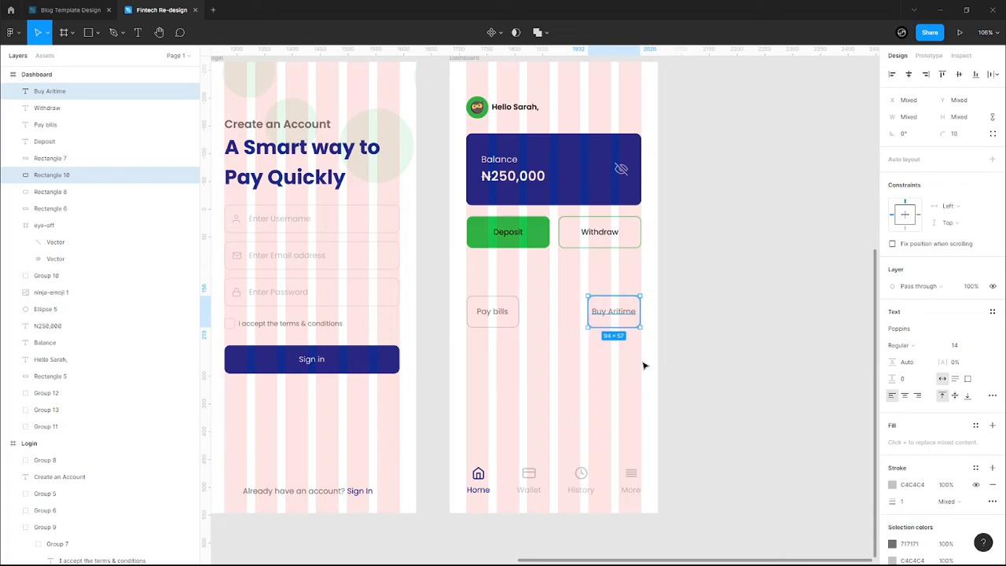
click(589, 319)
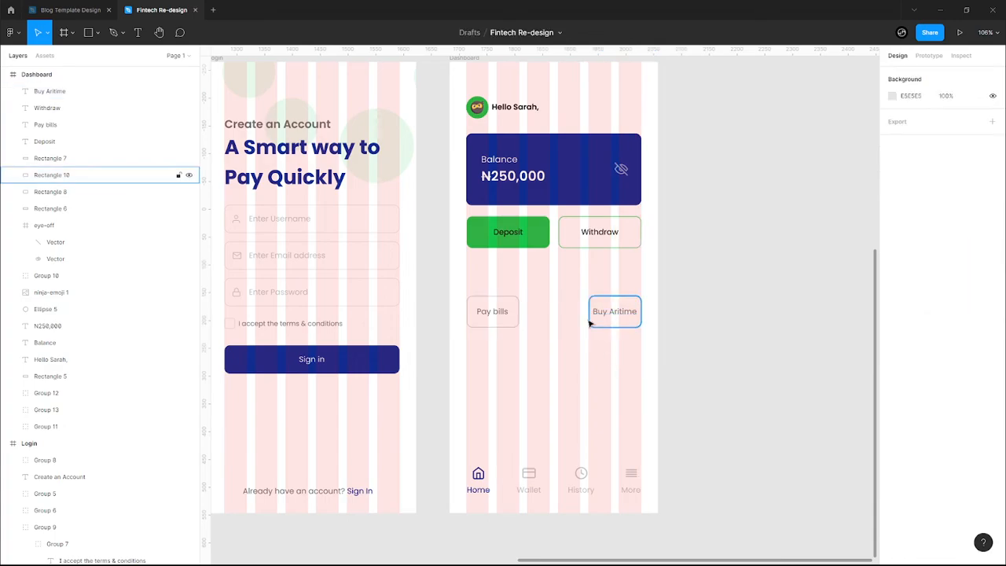
drag(582, 318, 559, 323)
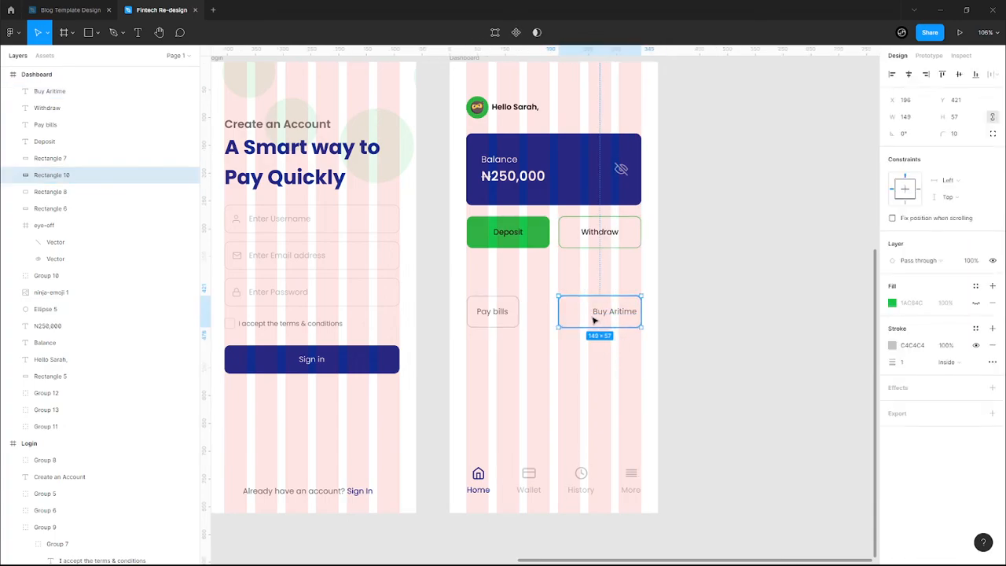
click(629, 319)
drag(629, 319, 612, 317)
click(521, 321)
drag(545, 321, 509, 318)
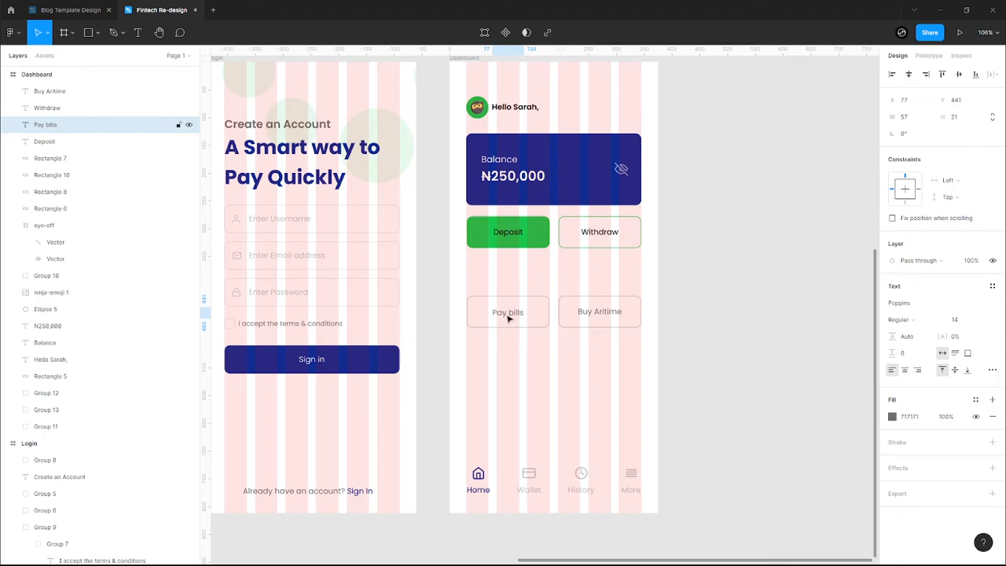
- Lower both bill buttons further and duplicate the Pay bills box
click(562, 272)
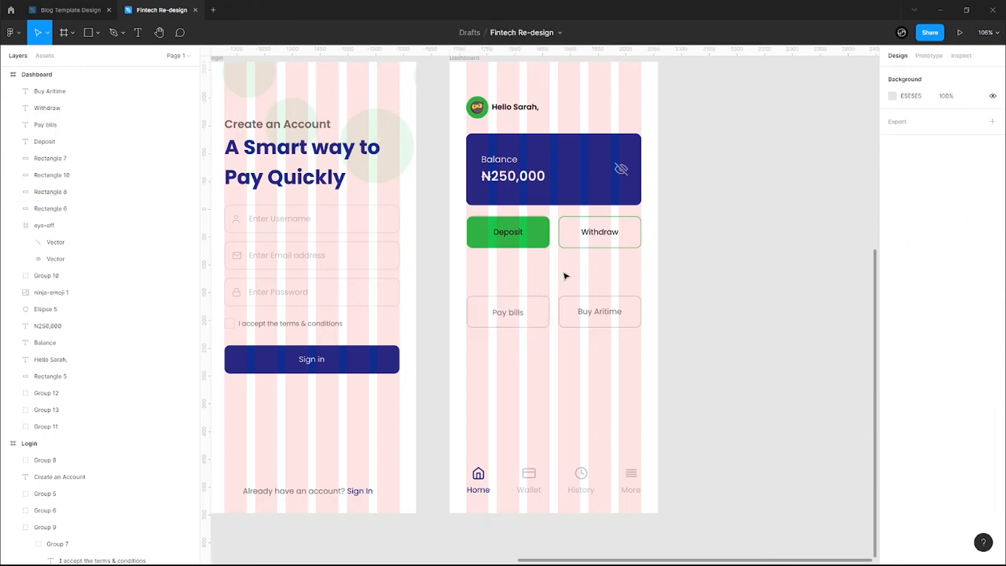
drag(454, 276, 645, 348)
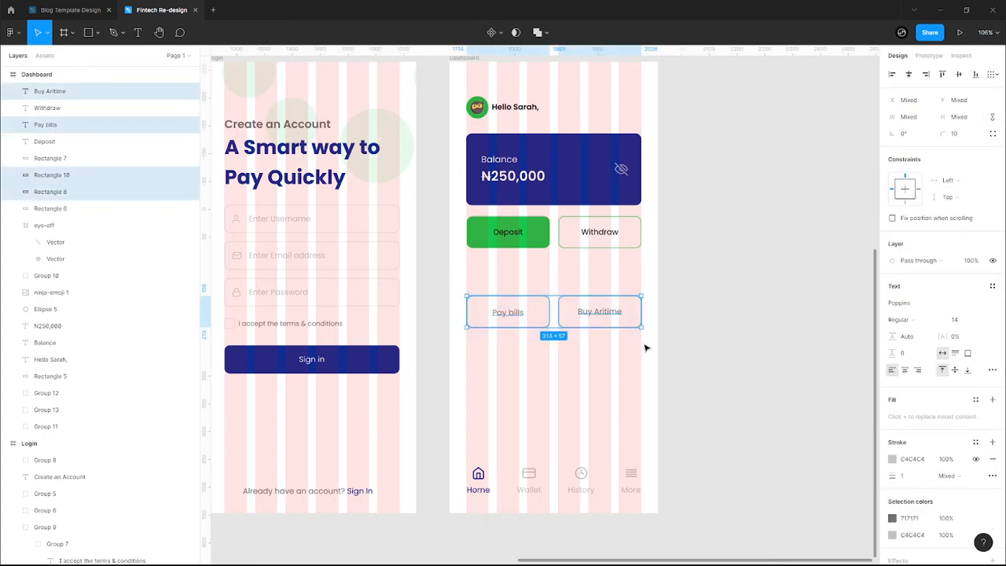
key(Down)
key(Down)
key(Down)
key(Down)
key(Down)
key(Down)
key(Down)
key(Down)
key(Down)
key(Down)
key(Down)
key(Down)
key(Down)
key(Down)
key(Down)
key(Down)
key(Down)
key(Down)
key(Down)
key(Down)
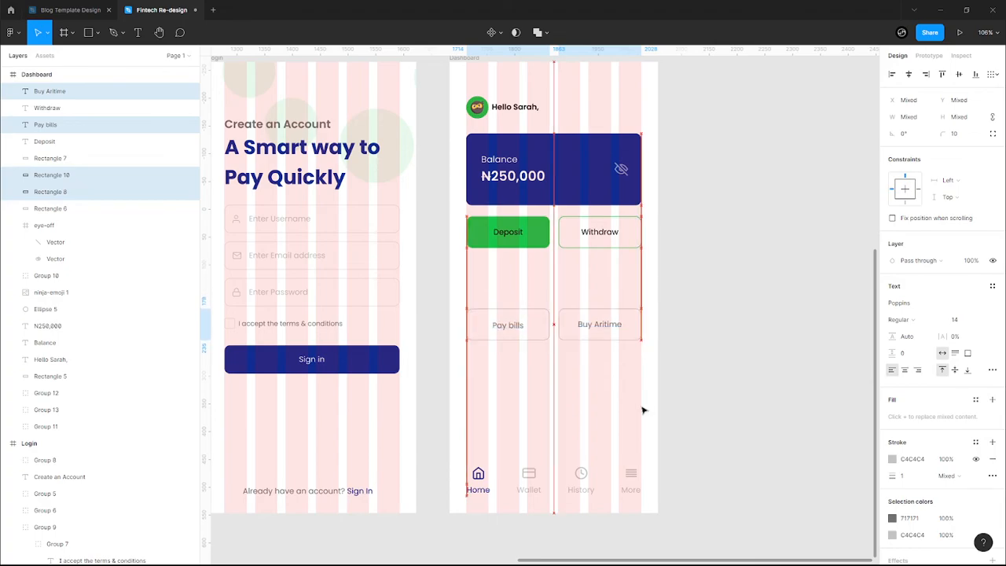
key(Down)
key(Down)
key(Down)
key(Down)
key(Down)
key(Down)
key(Down)
key(Down)
key(Down)
key(Down)
key(Down)
key(Down)
key(Down)
click(642, 408)
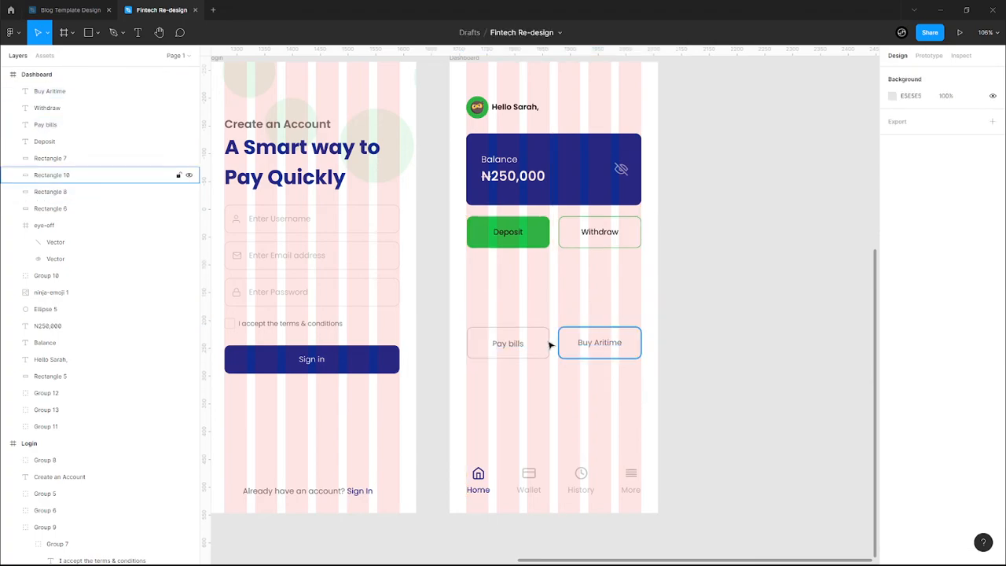
click(546, 342)
key(ctrl+d)
- Move the copied box below Deposit and Withdraw, make it 115 tall, and enable its fill
drag(548, 346, 642, 285)
drag(577, 295, 574, 325)
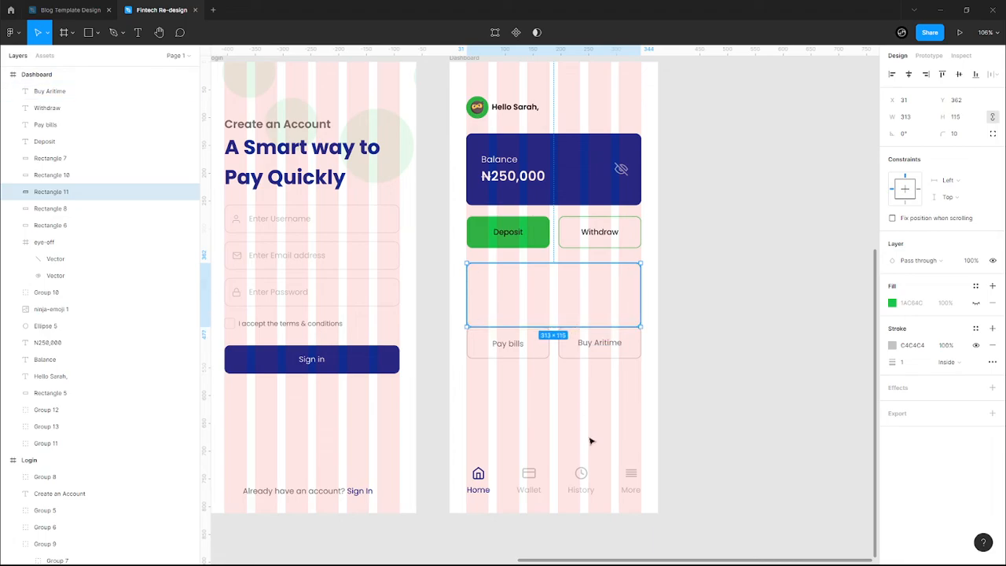
key(Up)
key(Up)
key(Up)
key(Up)
key(Up)
key(Up)
key(Up)
key(Up)
key(Up)
key(Up)
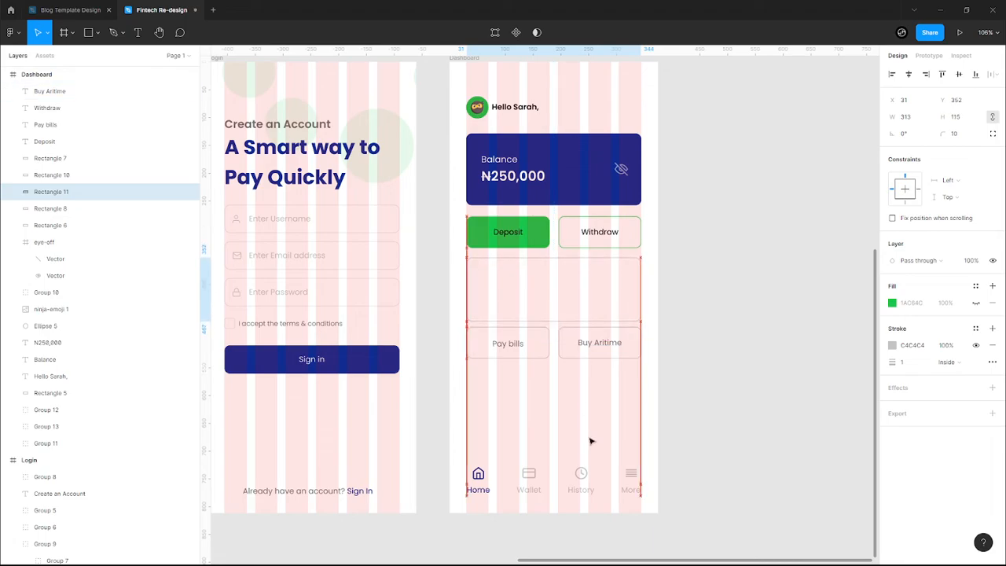
key(Up)
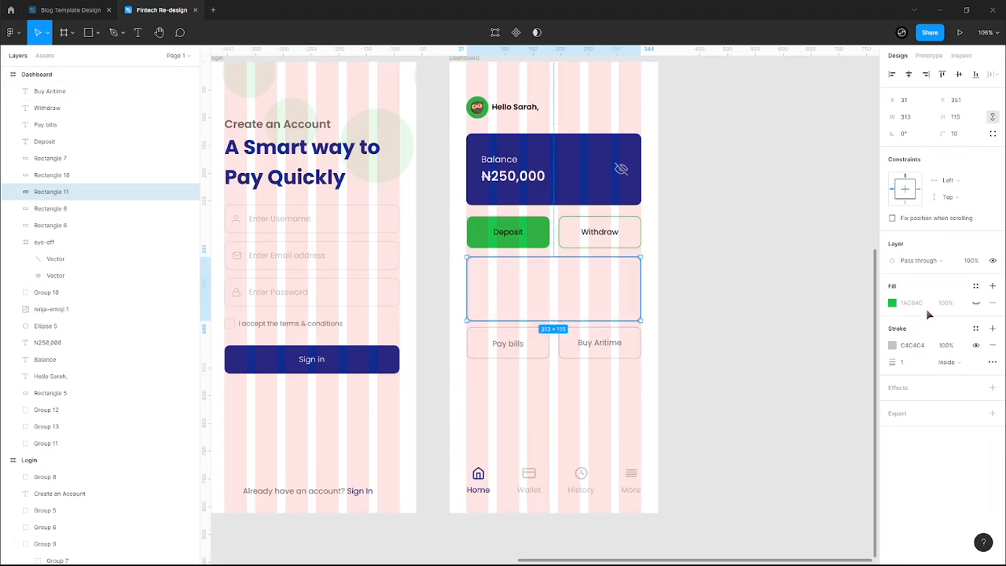
click(976, 304)
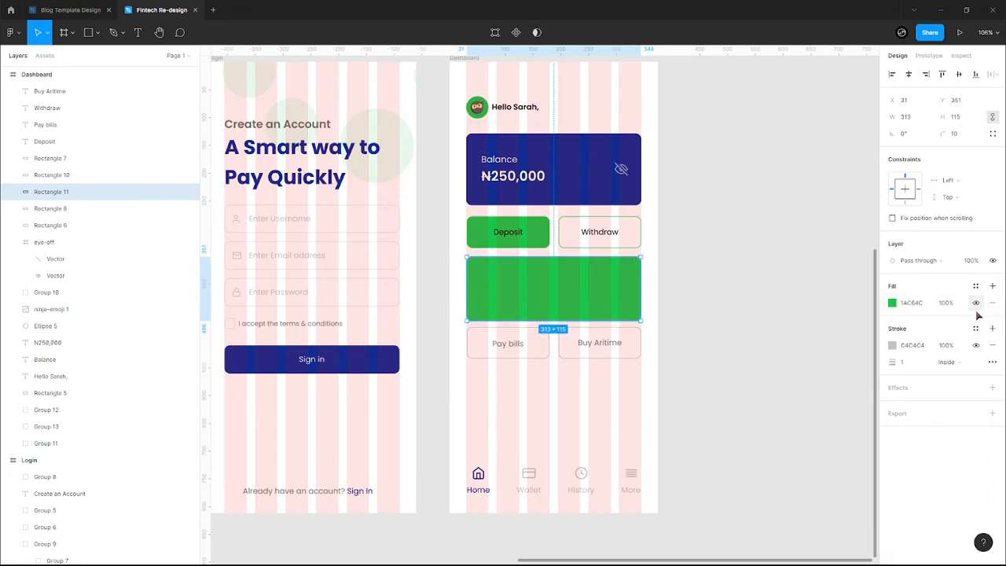
key(shift+g)
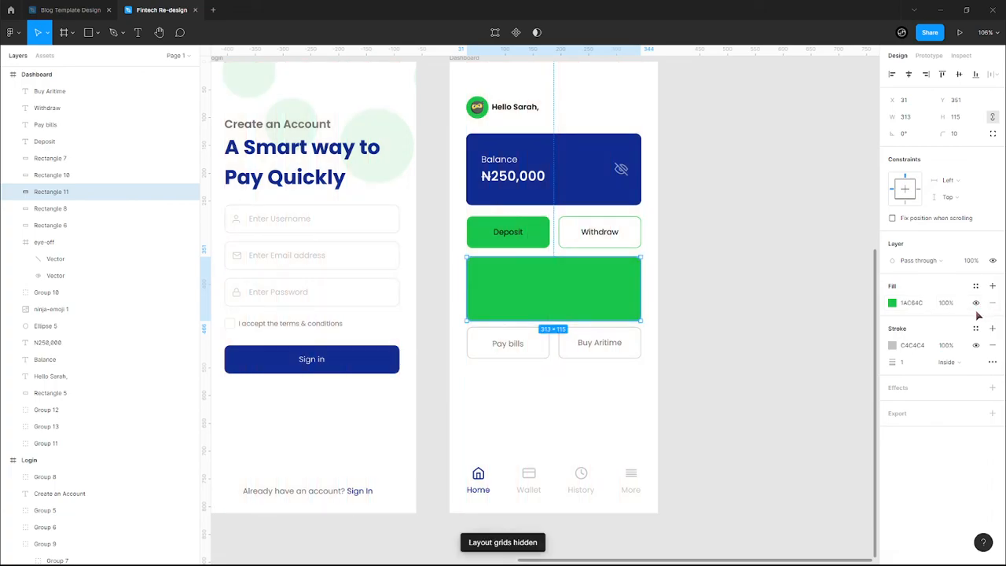
- Try a dark-blue linear gradient border on the card, then remove the border
click(892, 346)
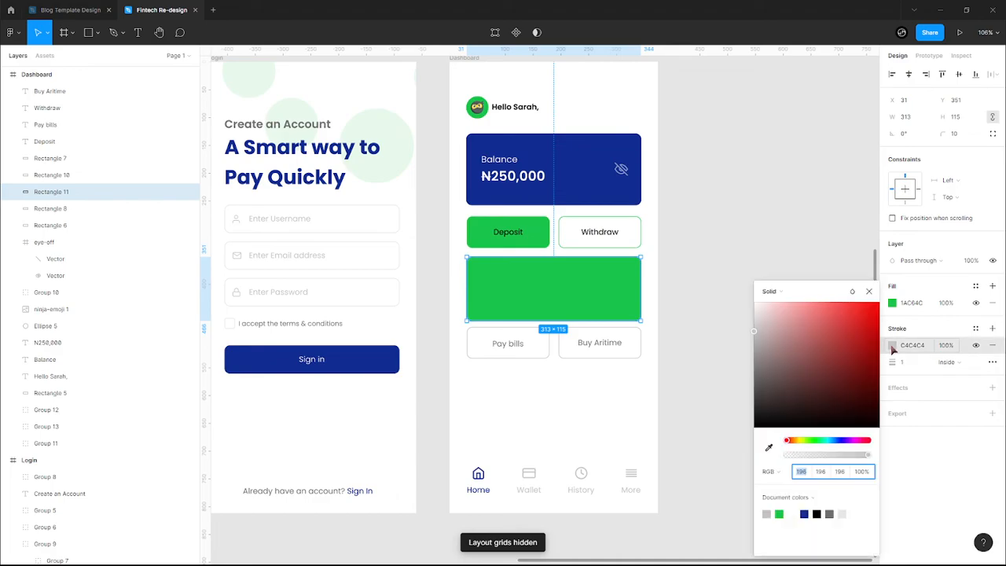
click(768, 291)
click(780, 304)
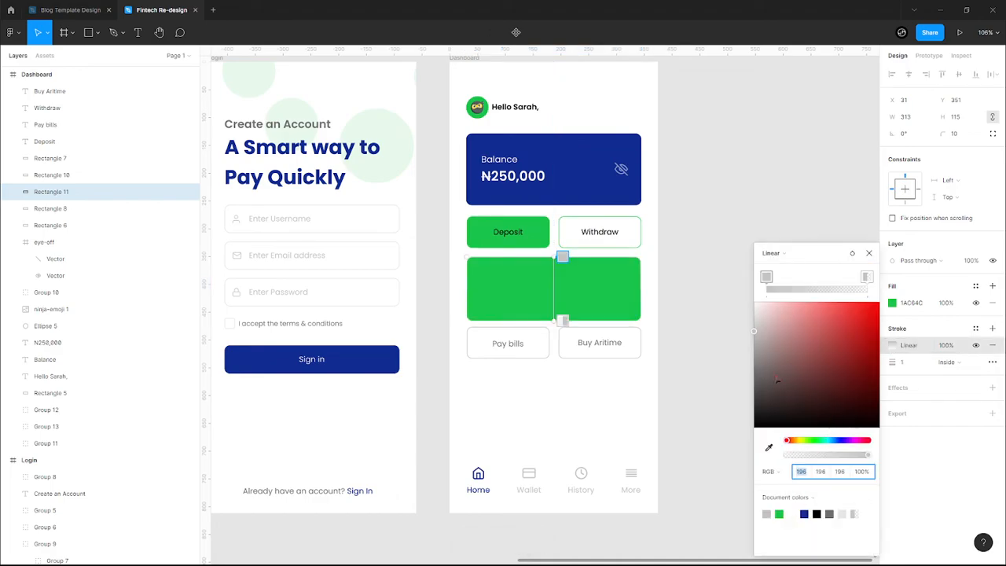
click(804, 513)
click(867, 277)
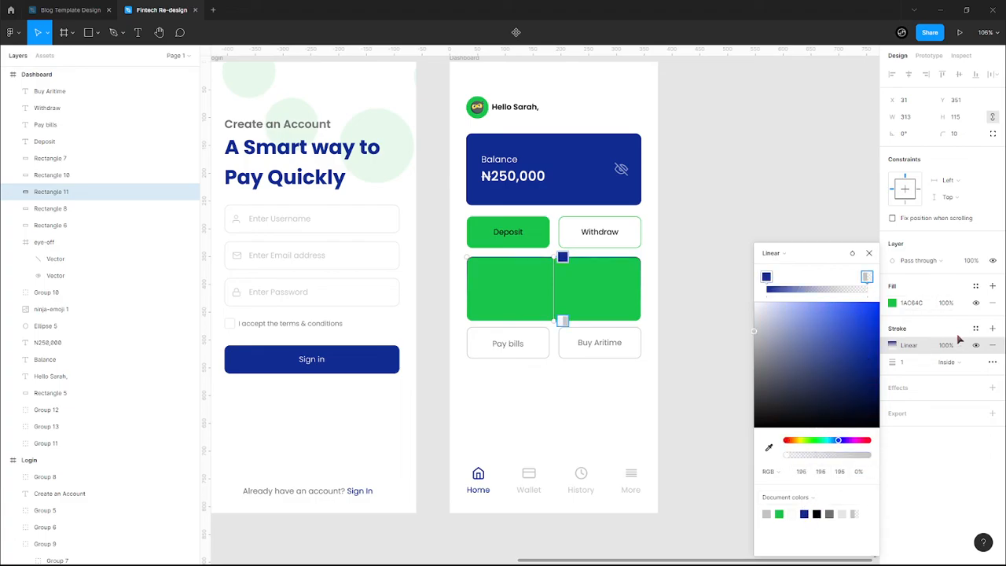
click(991, 345)
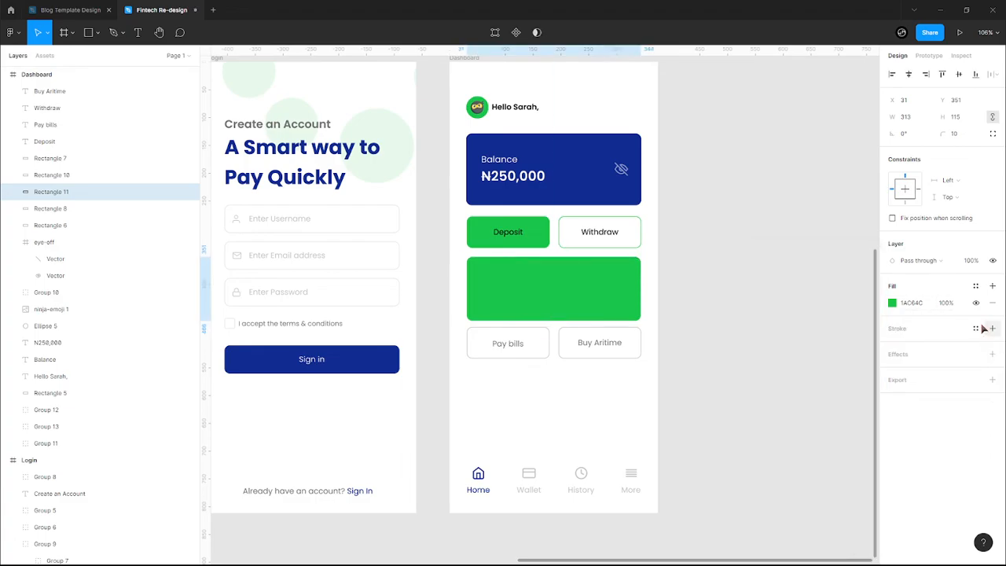
- Try a navy-to-green gradient fill, revert to solid 112C91, and place a duplicate below Pay bills
click(893, 304)
click(770, 290)
click(778, 303)
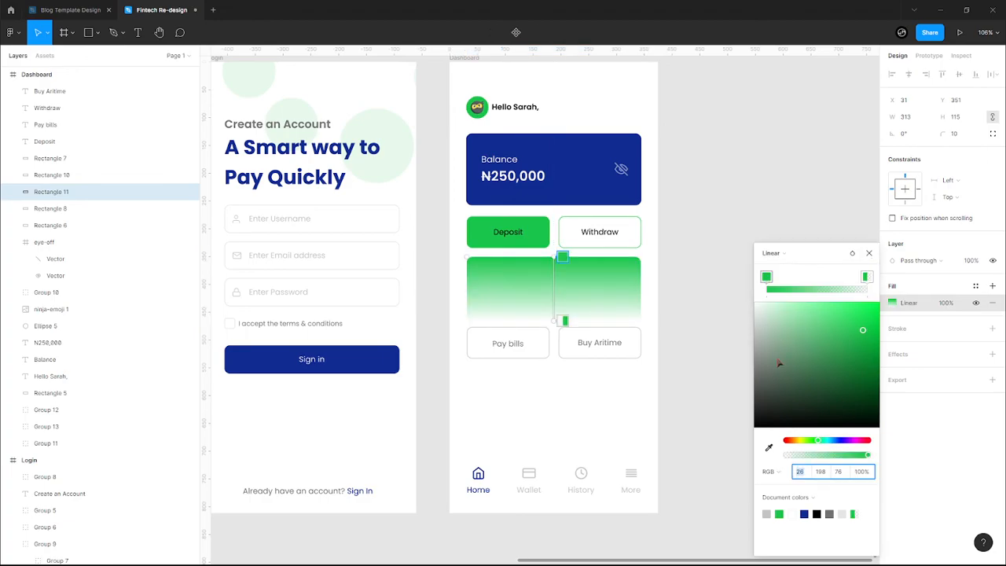
click(805, 514)
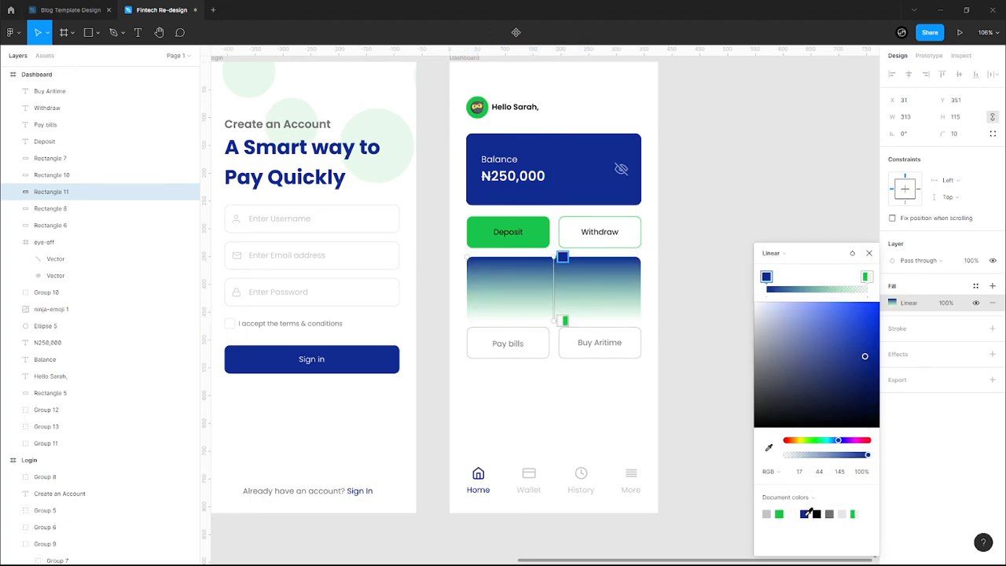
click(866, 277)
drag(822, 459, 880, 457)
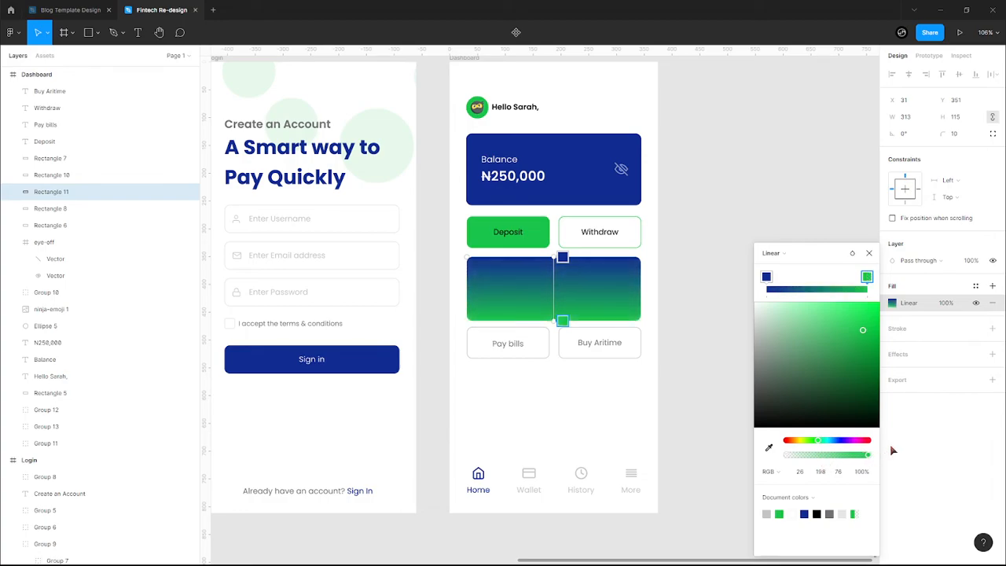
click(774, 253)
click(783, 240)
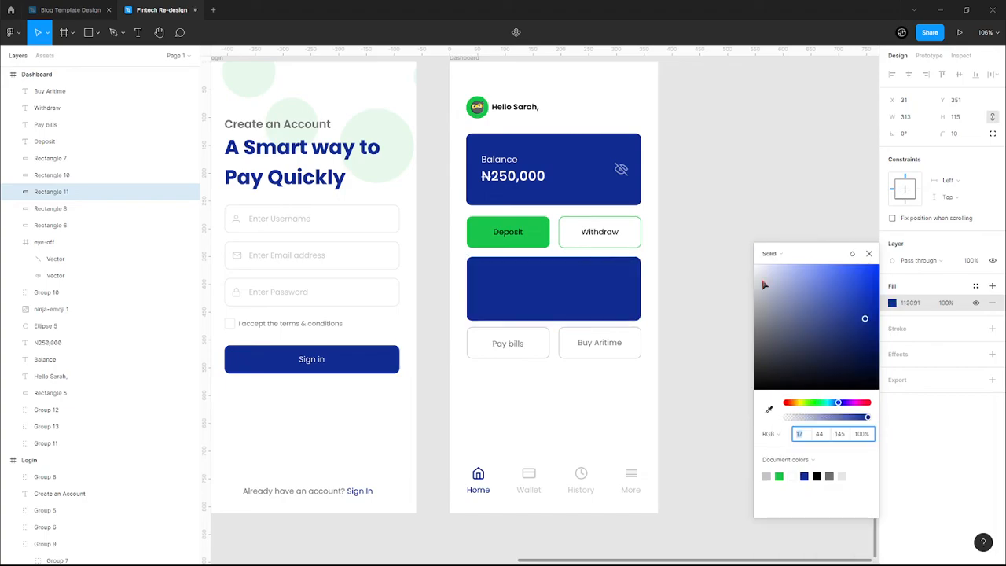
click(868, 253)
key(ctrl+d)
drag(571, 296, 566, 417)
- Launch the Unsplash plugin on the middle navy card below Deposit and Withdraw
right_click(565, 417)
key(Escape)
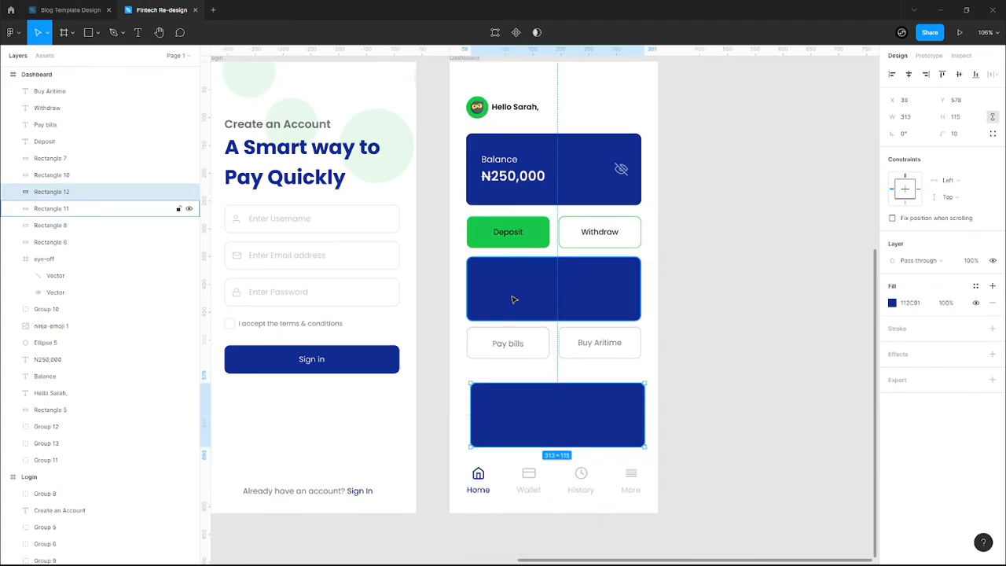
click(514, 299)
right_click(514, 299)
mouse_move(593, 482)
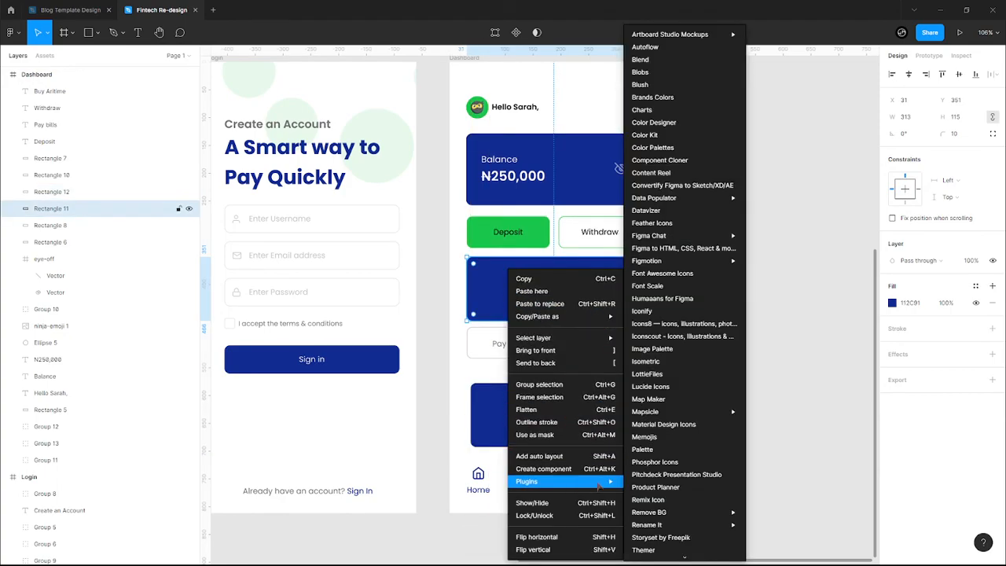
scroll(665, 477, down, 3)
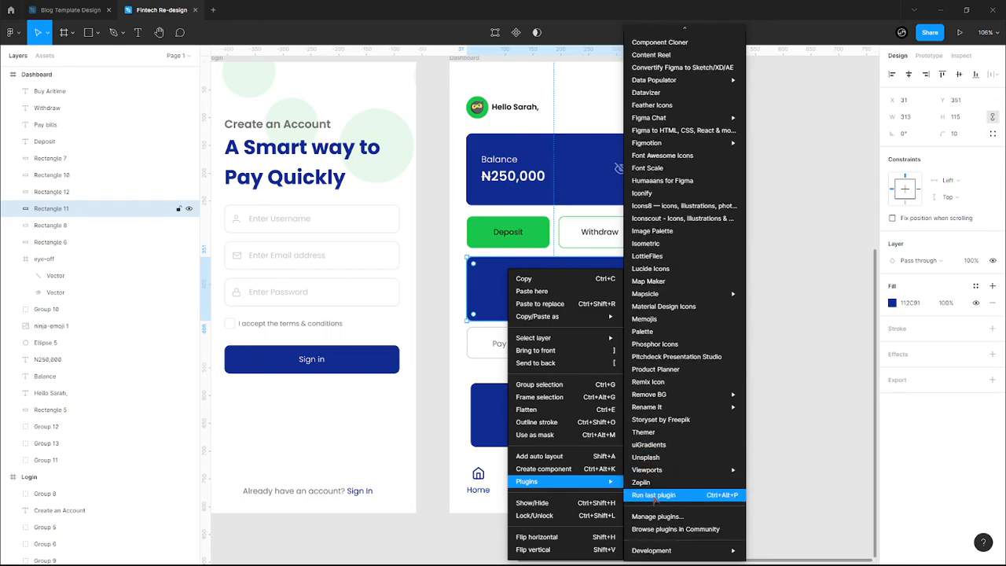
click(658, 461)
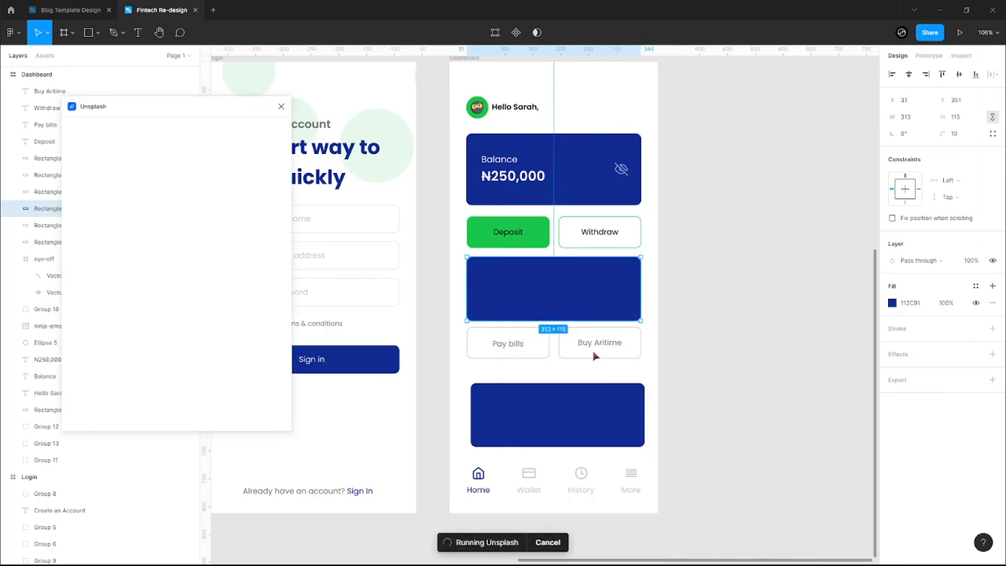
- Search Unsplash for 'crypto' and fill the card with a trading-chart photo
click(168, 163)
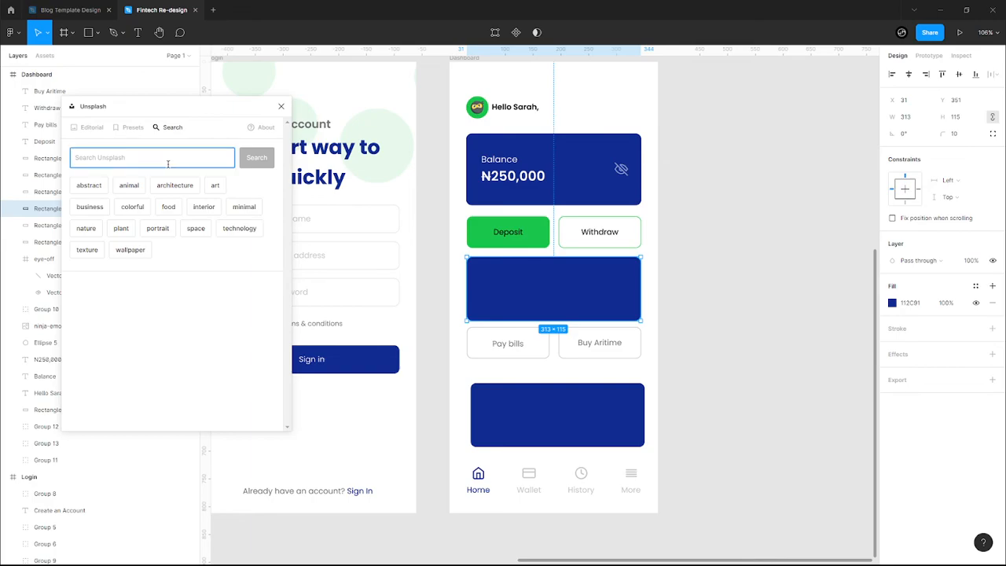
text(crypto)
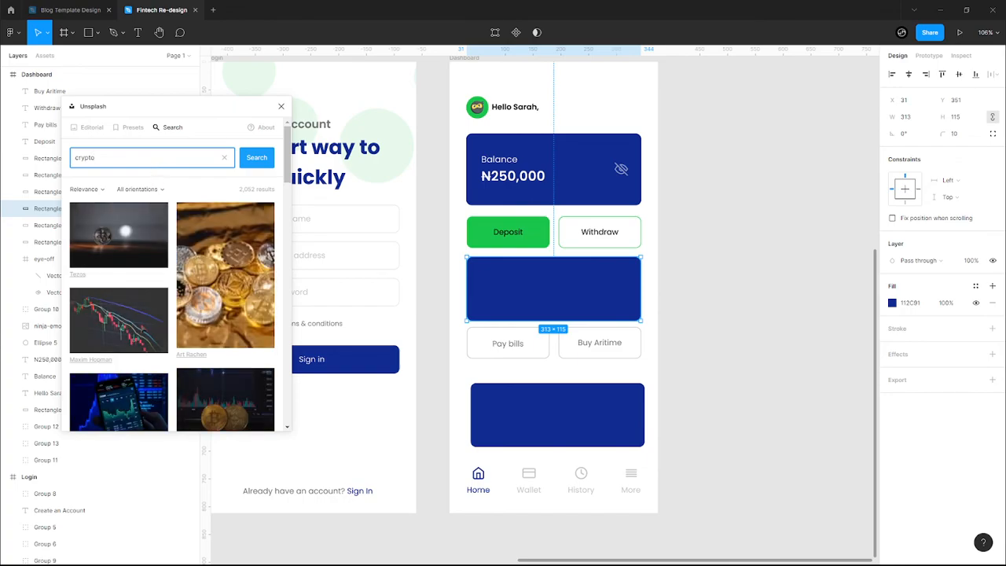
scroll(172, 307, down, 3)
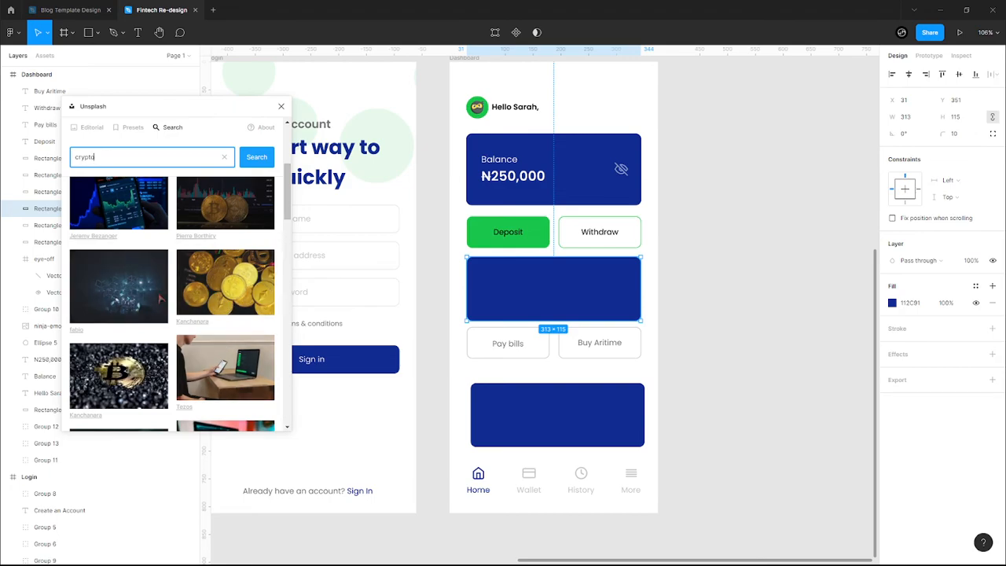
scroll(158, 302, down, 3)
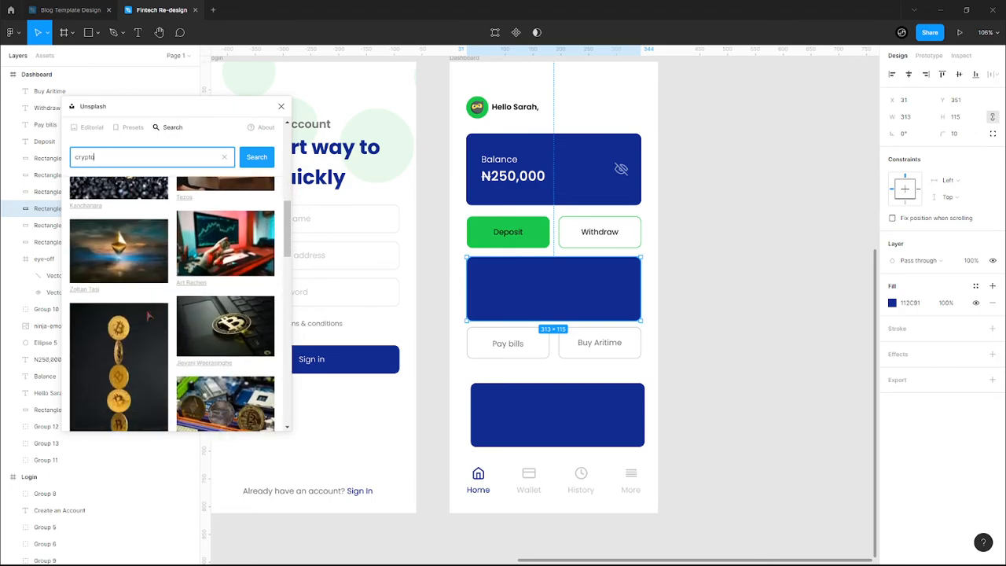
scroll(148, 315, down, 5)
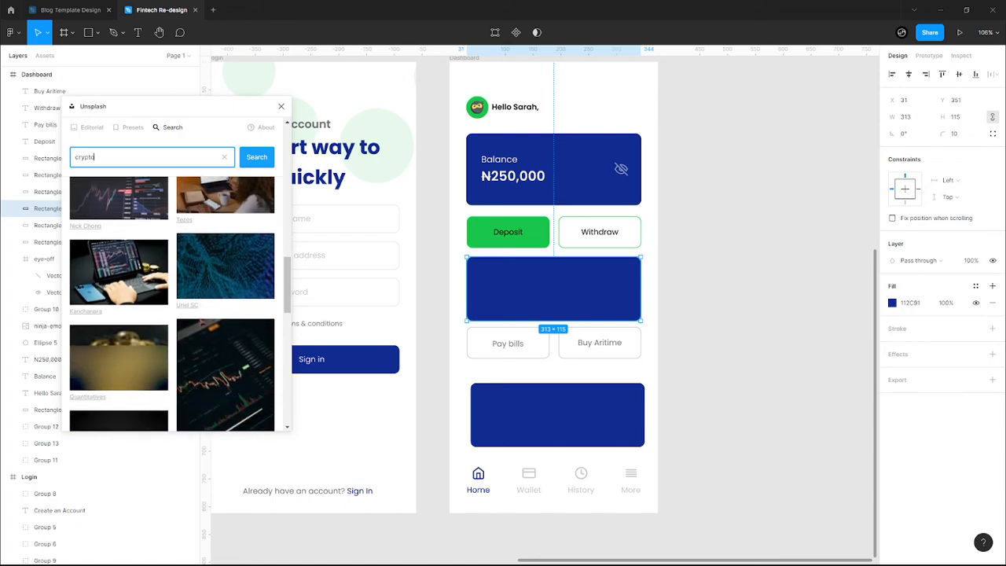
scroll(157, 314, down, 2)
click(216, 309)
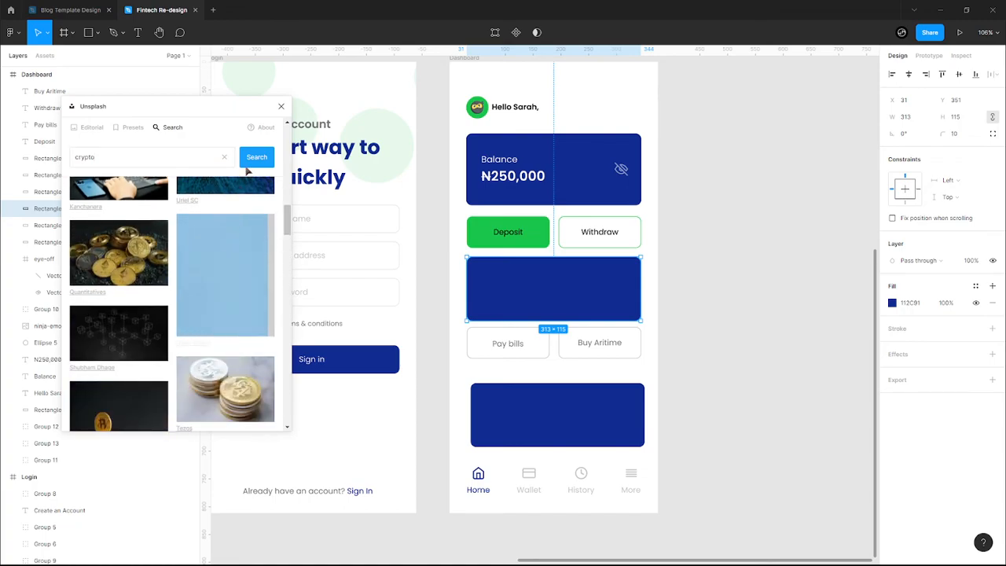
- Move the spare navy rectangle exactly over the chart card
click(281, 106)
click(566, 418)
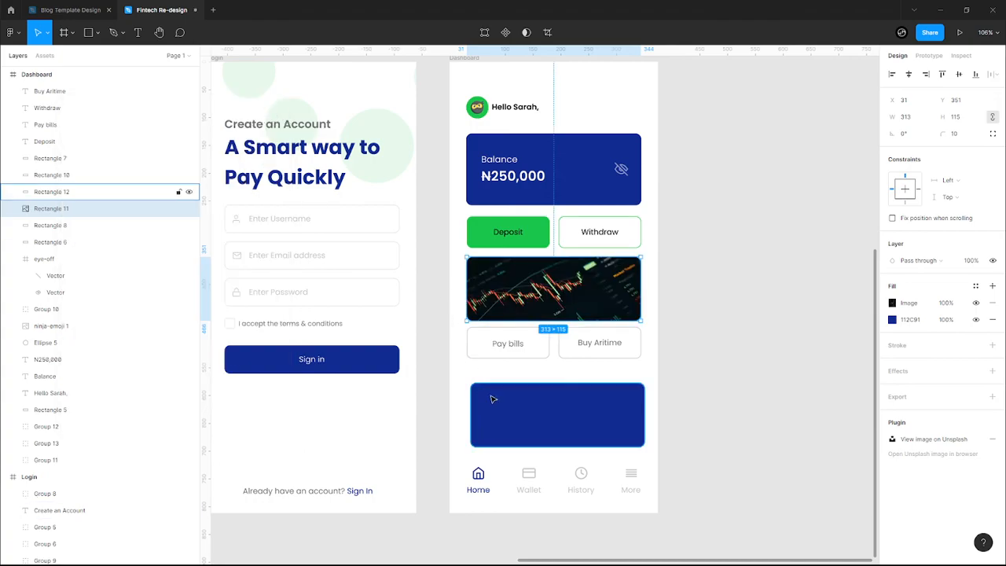
drag(566, 417, 561, 299)
key(shift+2)
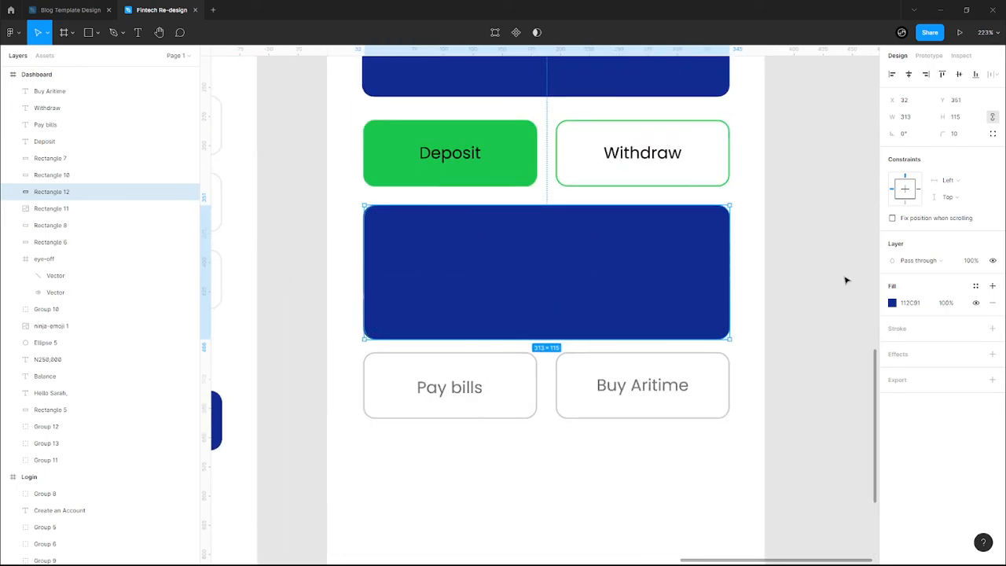
key(Left)
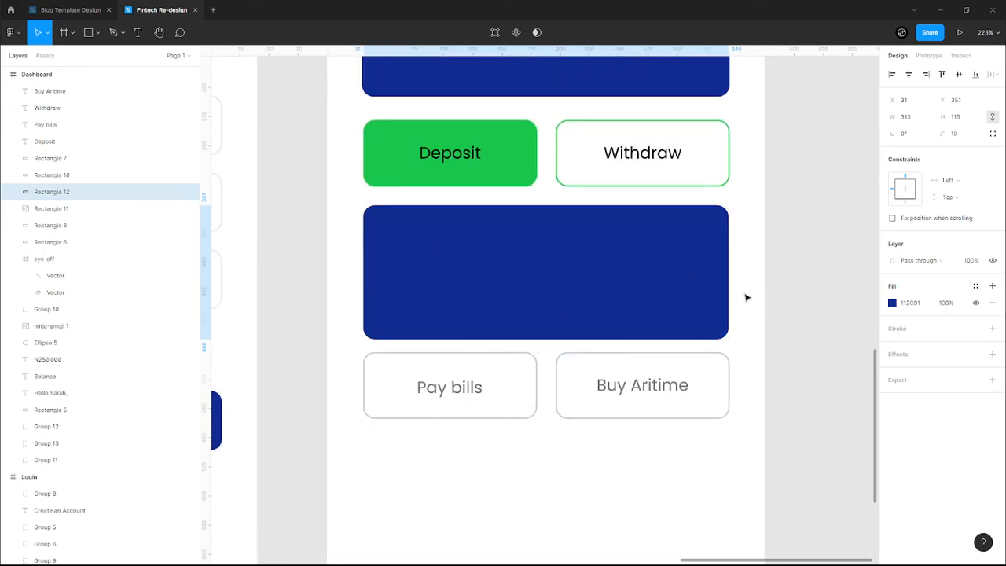
- Set the overlay rectangle to 60% layer opacity with a white FFFFFF fill
click(981, 261)
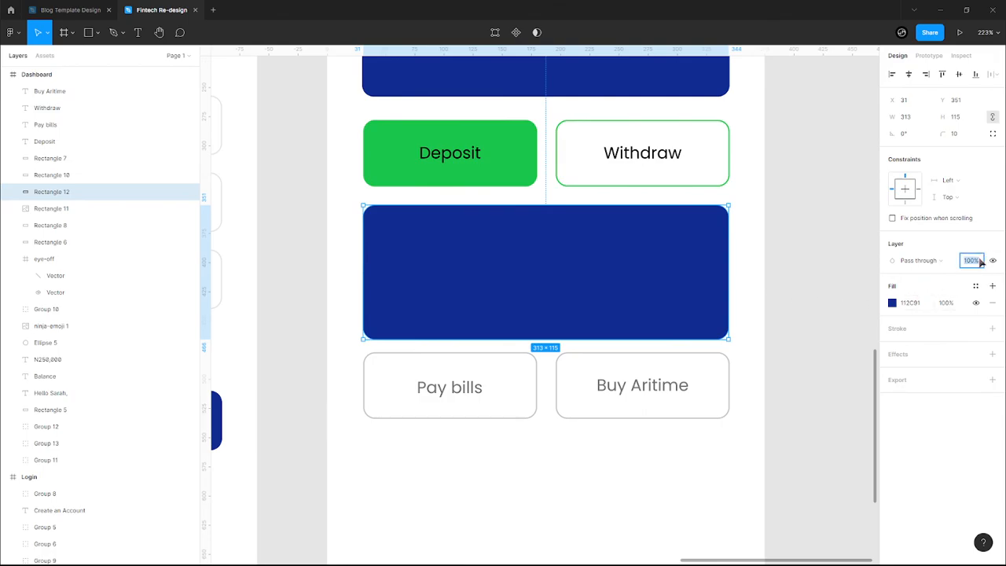
text(60)
key(Return)
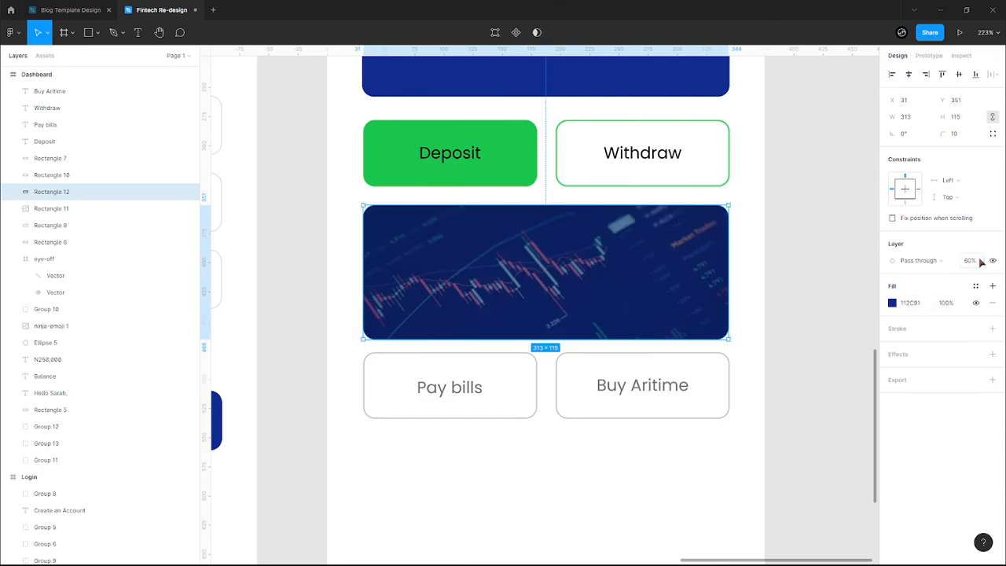
click(892, 303)
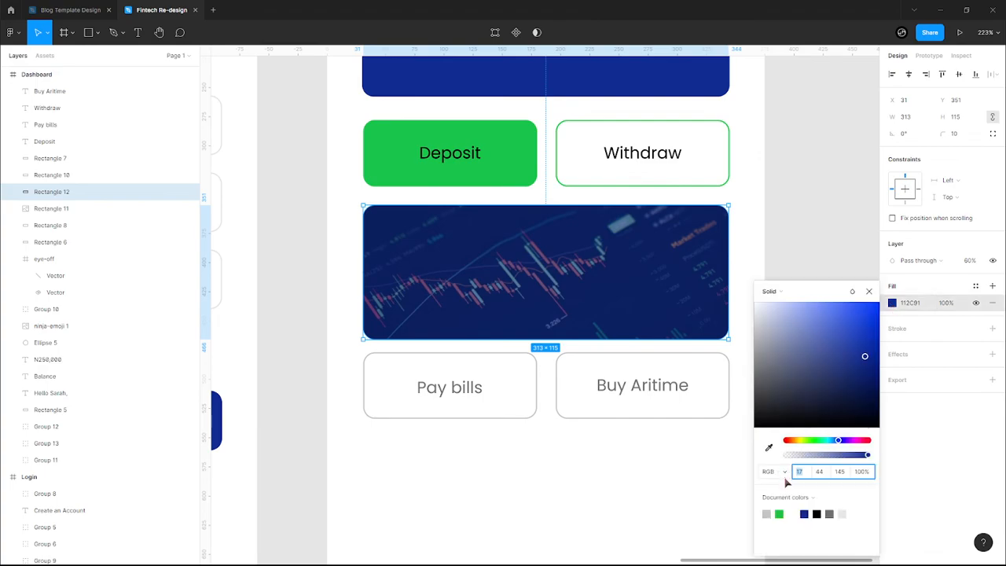
click(792, 512)
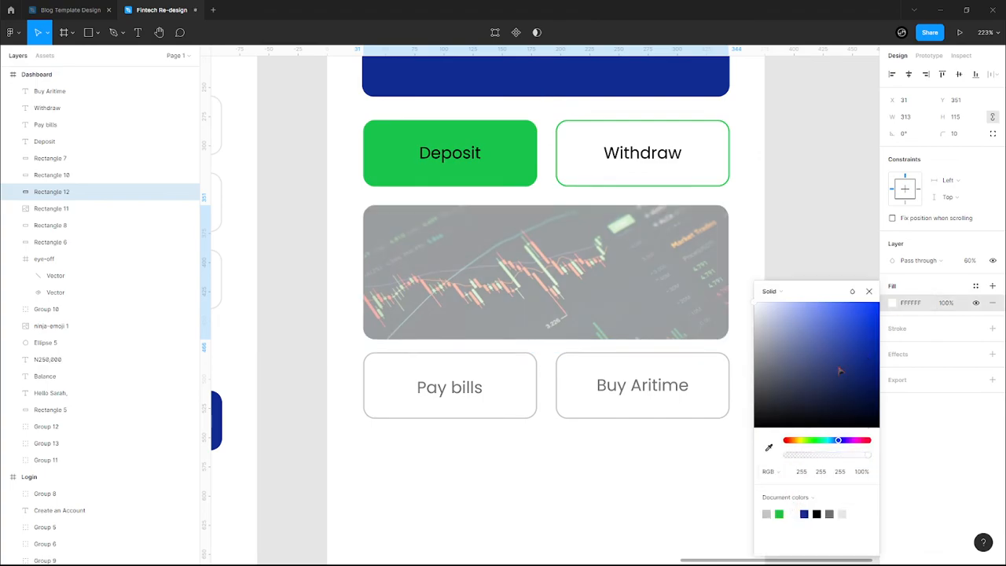
- Add a 'Buy/Sell Crypto' text label on the chart card
click(869, 291)
key(t)
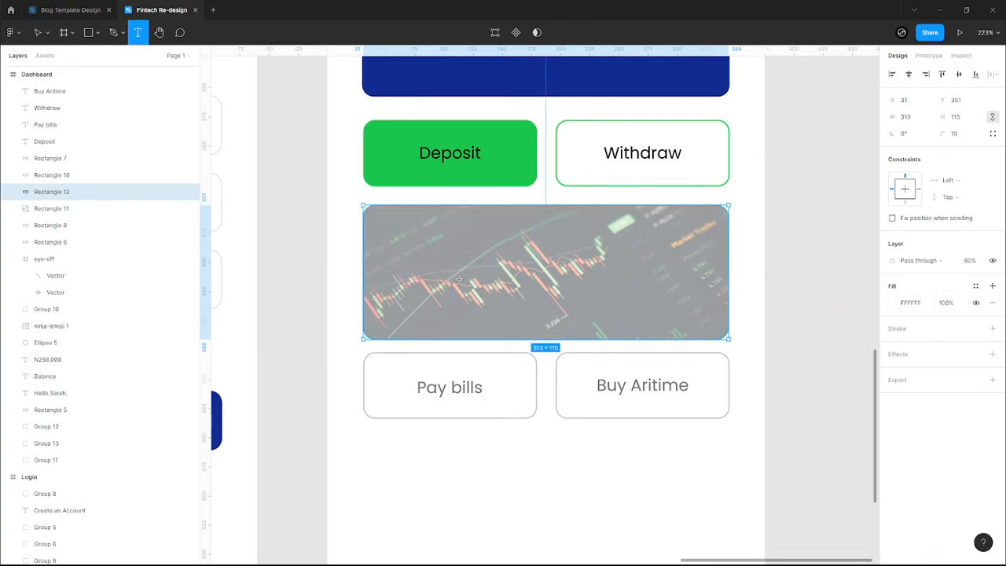
click(458, 284)
text(Buy)
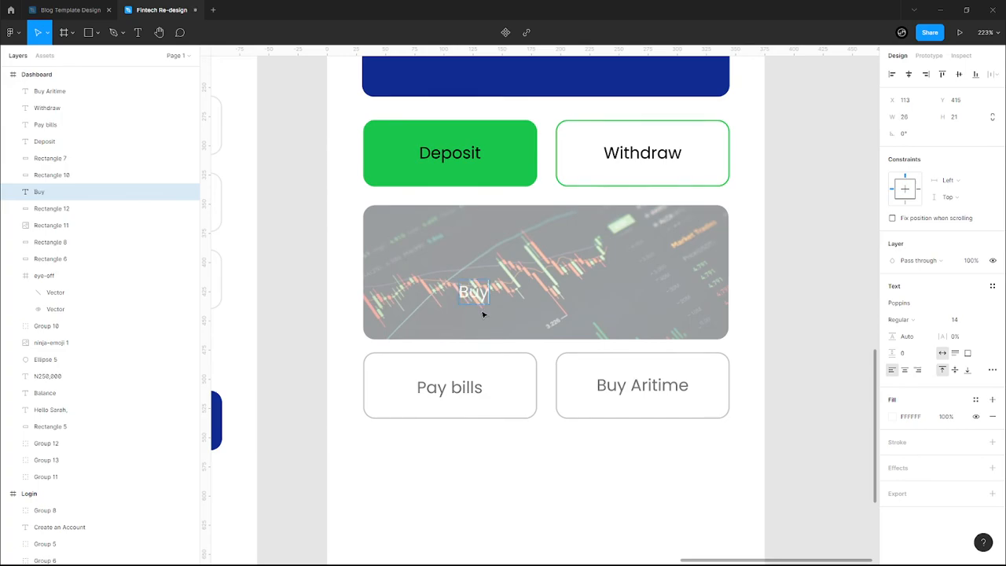
text(/Sell Crypto)
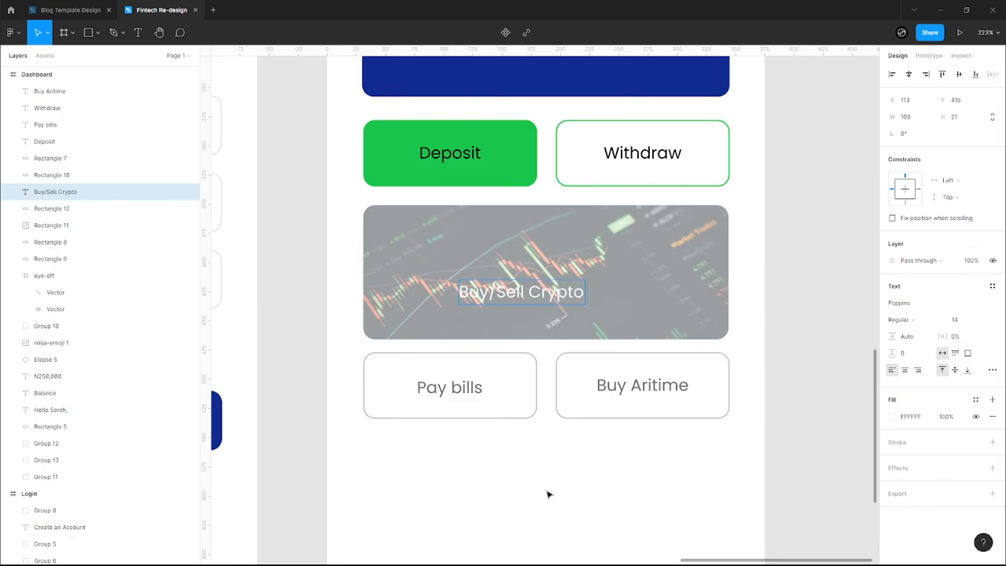
key(Escape)
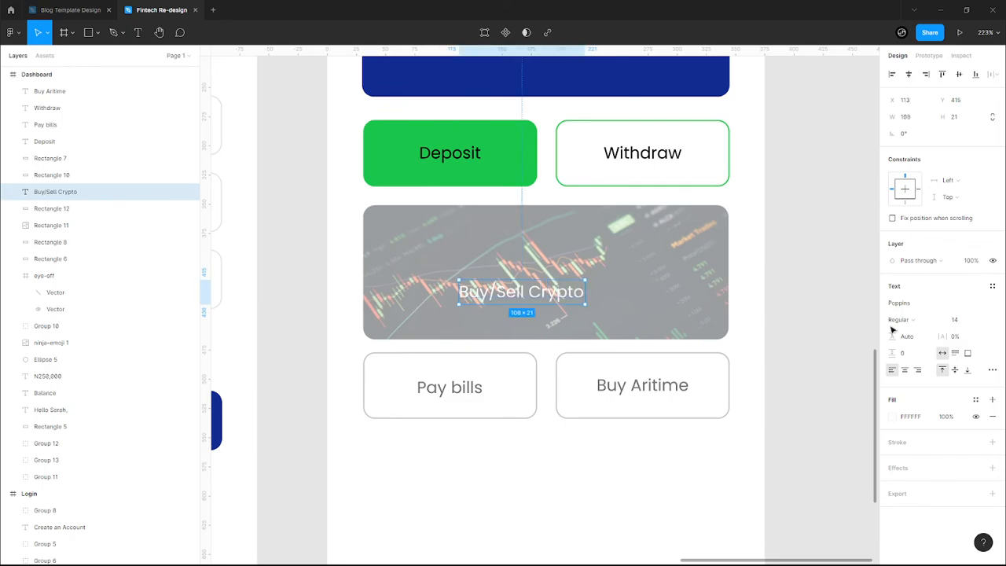
- Make the label black 000000 in Medium weight
click(894, 416)
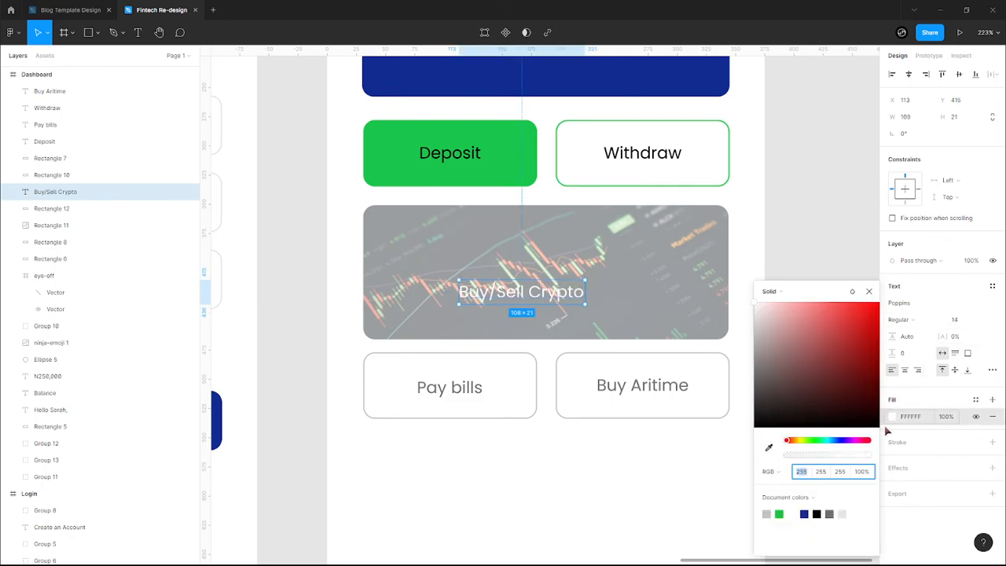
click(817, 514)
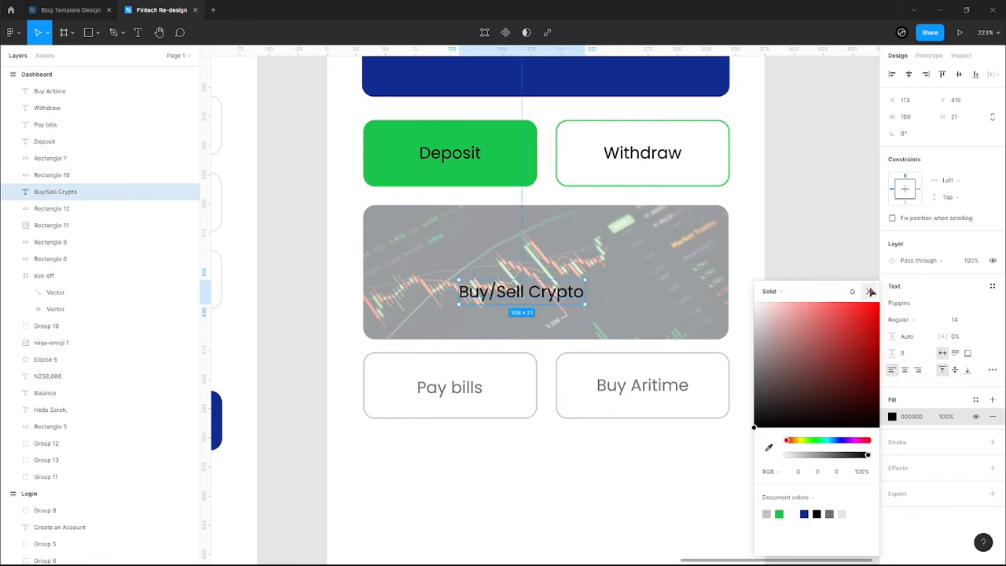
click(806, 513)
click(817, 512)
click(869, 291)
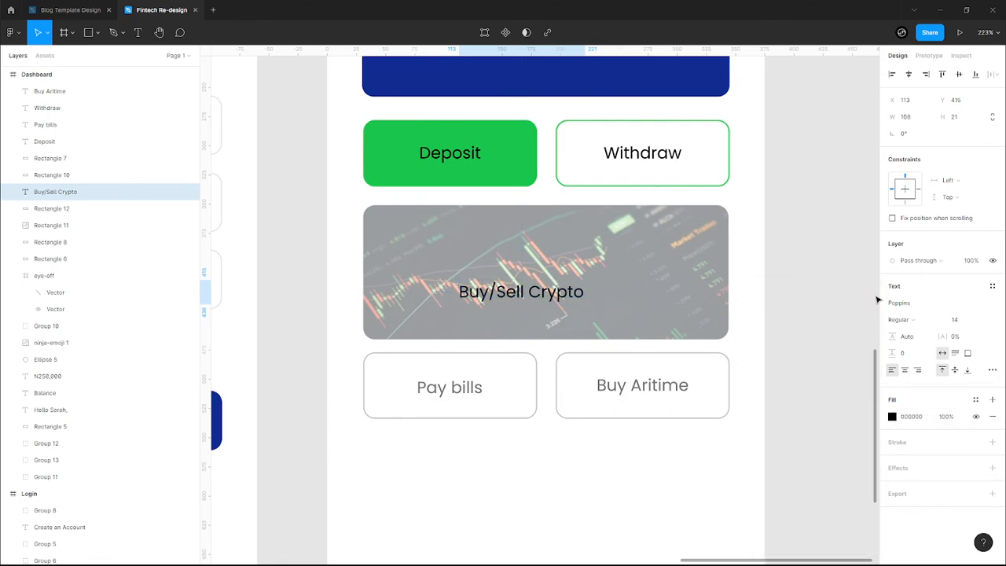
click(926, 321)
click(911, 332)
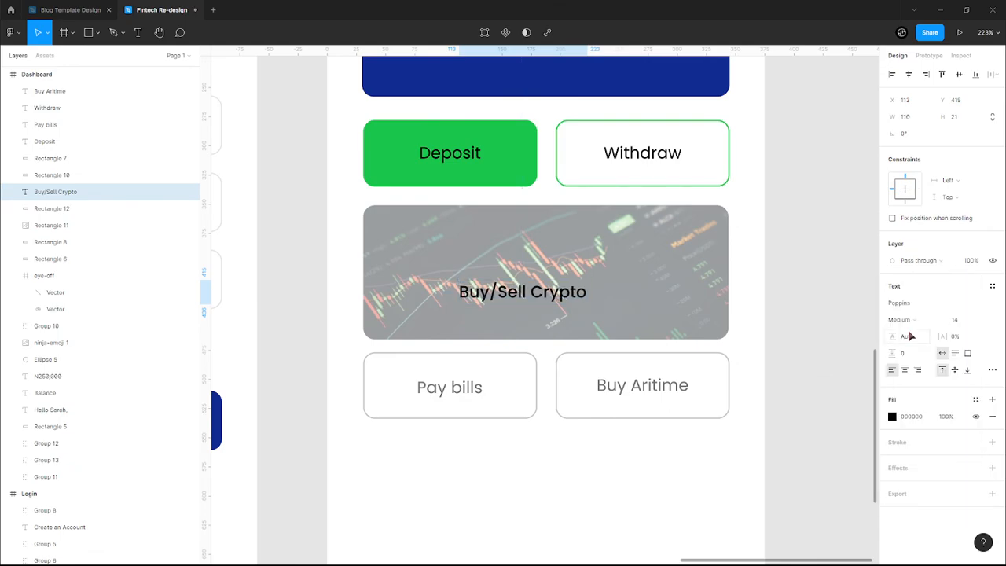
- Extend the label to 'Buy/Sell Crypto here' and centre it on the card
double_click(573, 290)
key(Right)
text(here)
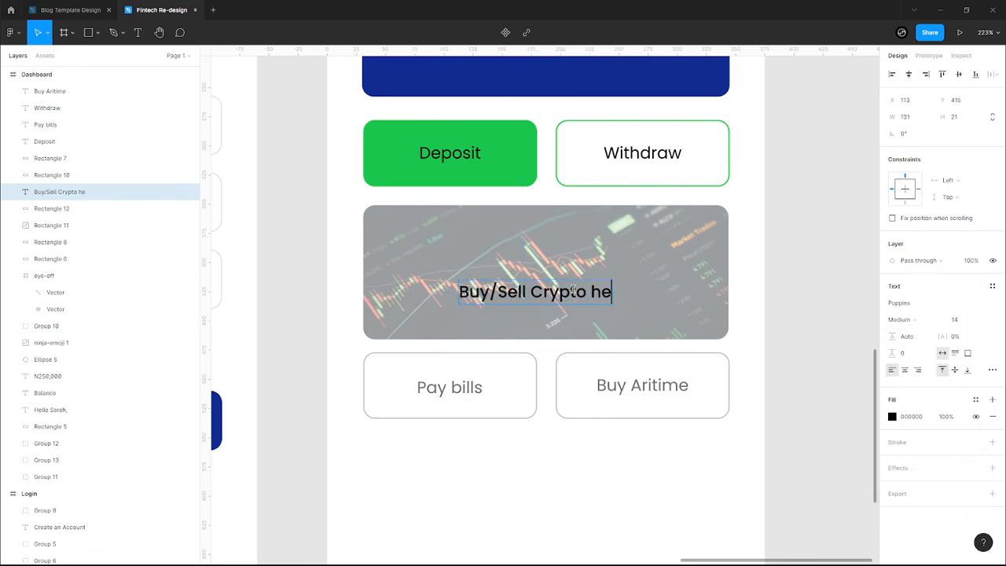
key(Escape)
drag(559, 295, 565, 282)
click(657, 285)
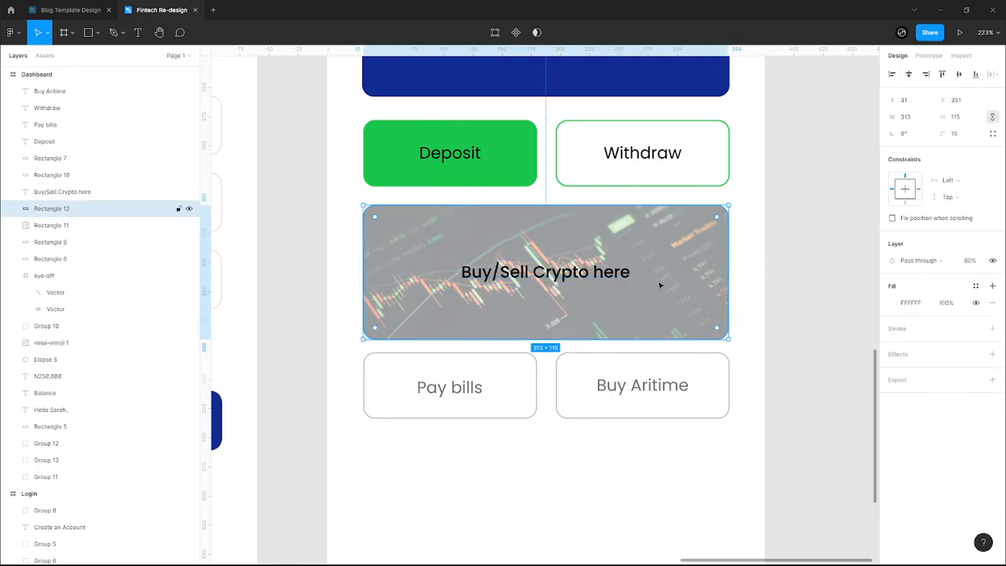
- Turn the banner text white and the overlay rectangle black
click(897, 305)
click(805, 513)
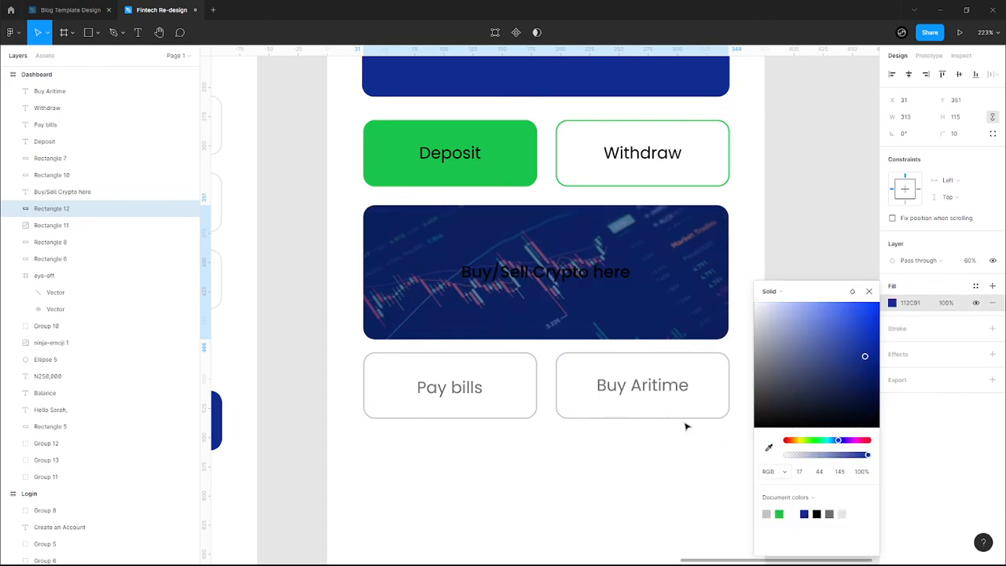
click(545, 272)
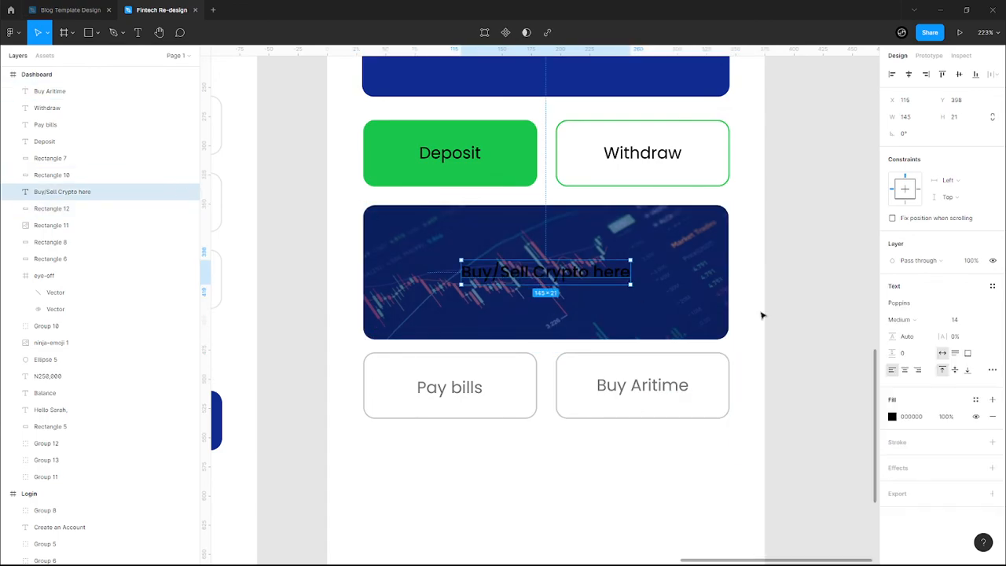
click(892, 417)
click(792, 513)
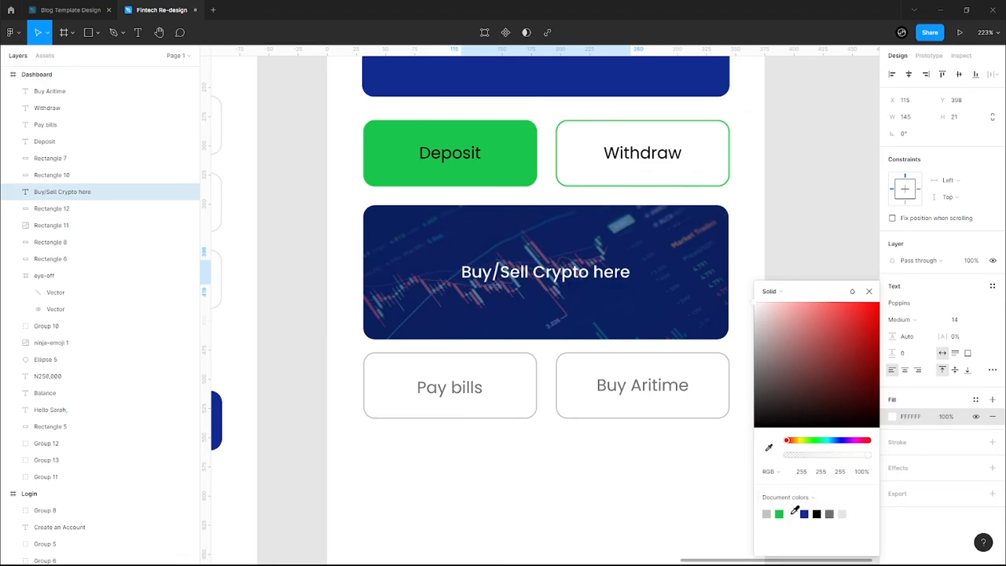
click(647, 299)
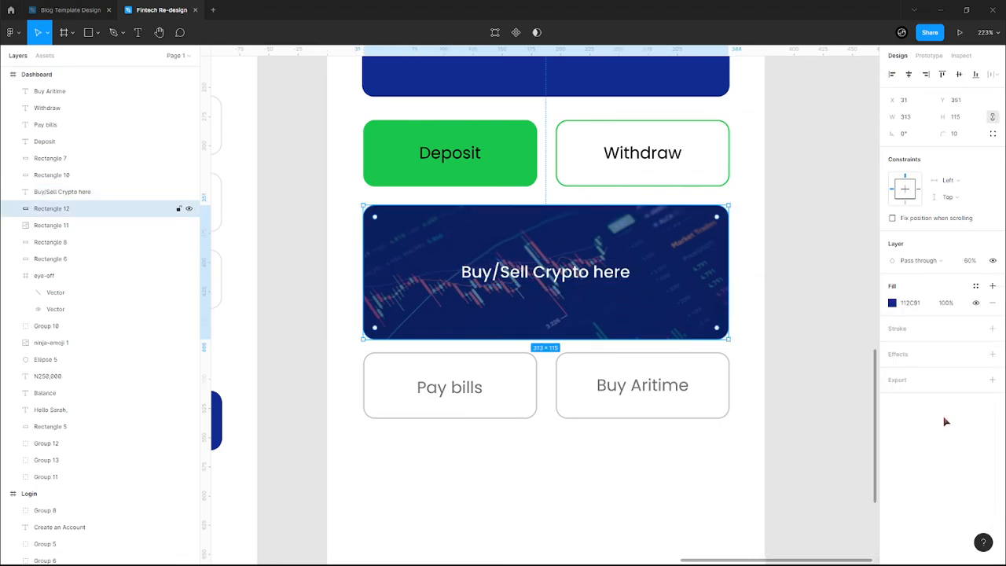
click(892, 303)
click(816, 513)
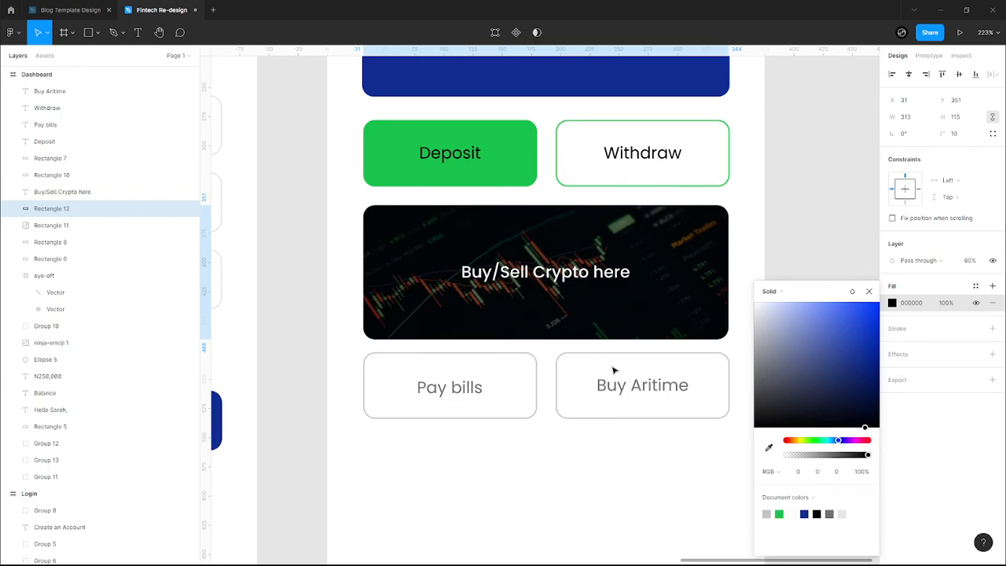
- Raise the black overlay's layer opacity to 80%, then 90%
click(562, 284)
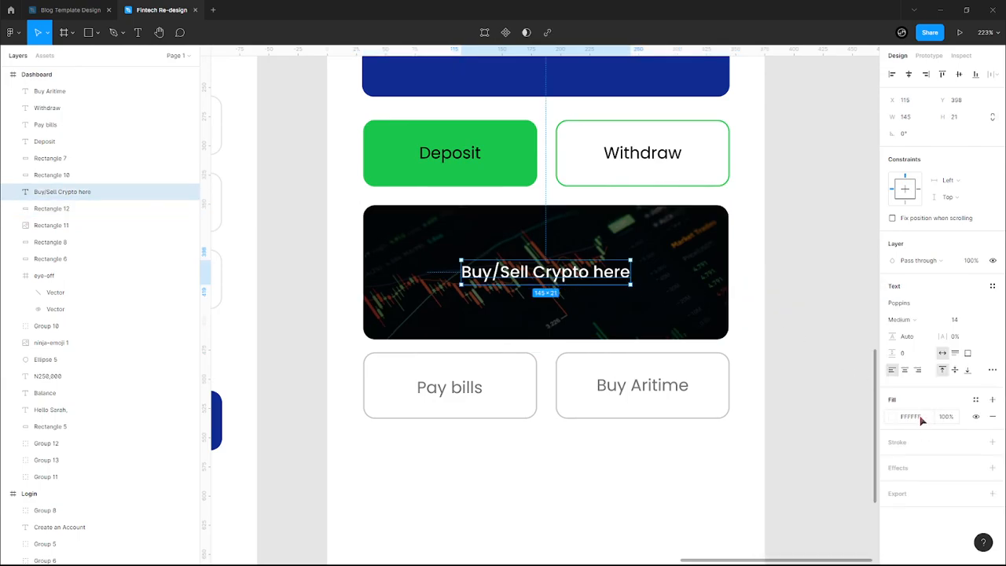
click(669, 271)
click(970, 264)
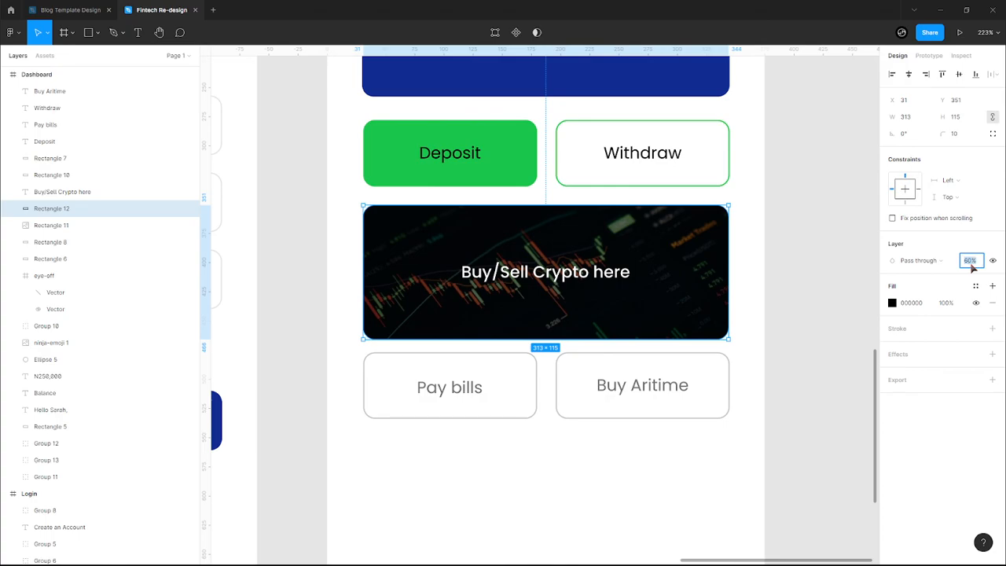
text(80)
key(Return)
click(970, 261)
text(90)
key(Return)
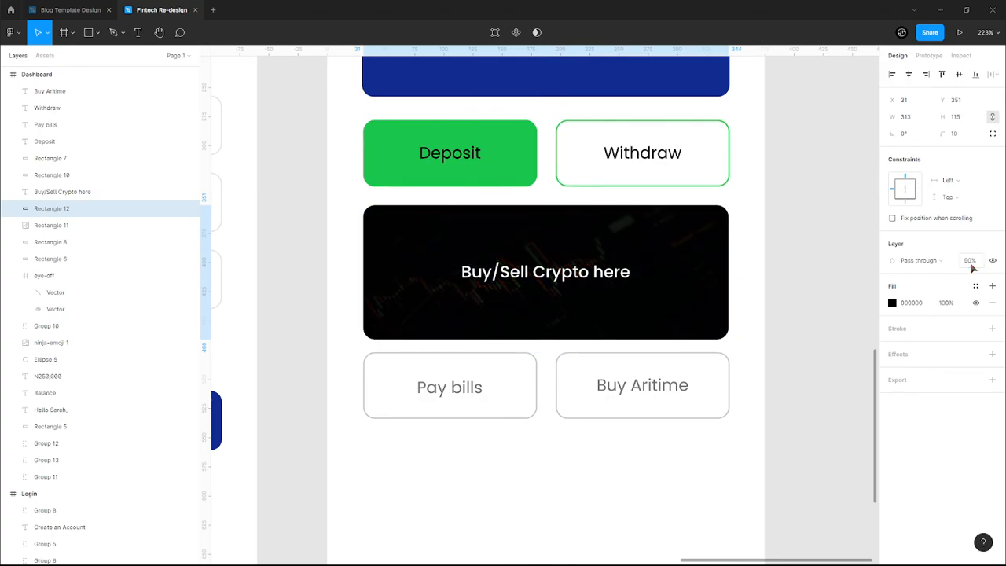
- Duplicate the Pay bills text below the bill buttons and retype it 'Recent Transaction'
click(748, 346)
scroll(749, 351, down, 2)
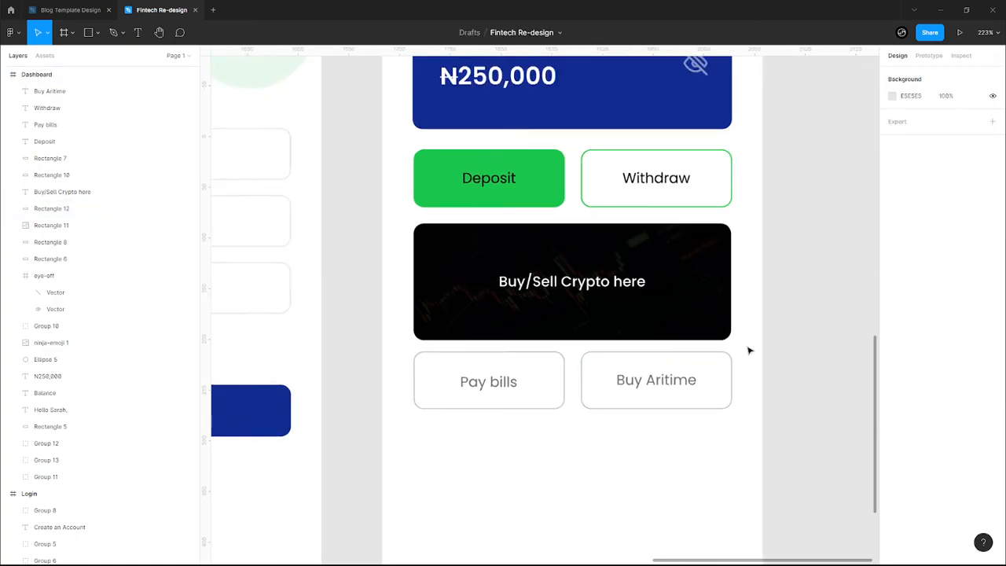
scroll(749, 350, down, 3)
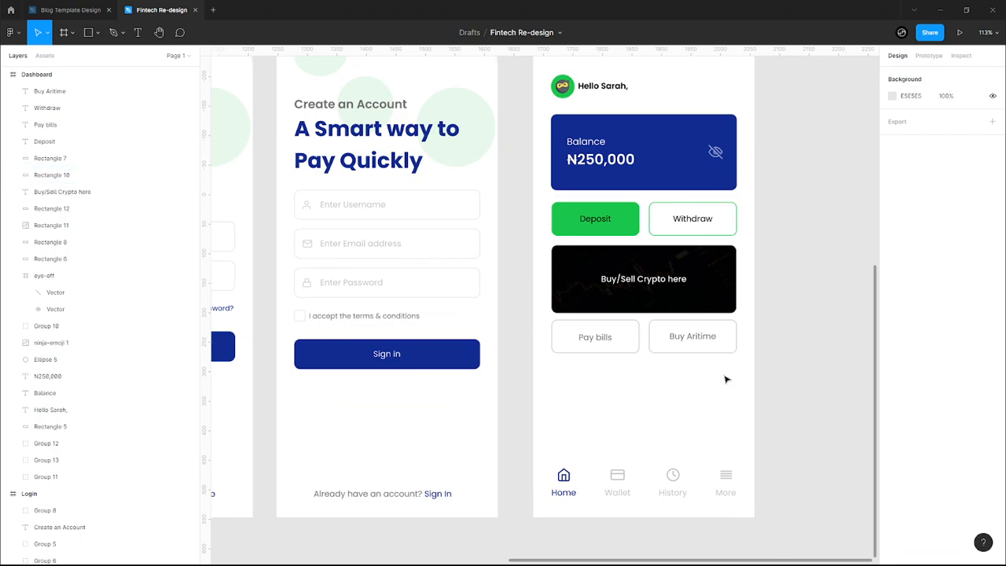
scroll(716, 386, up, 1)
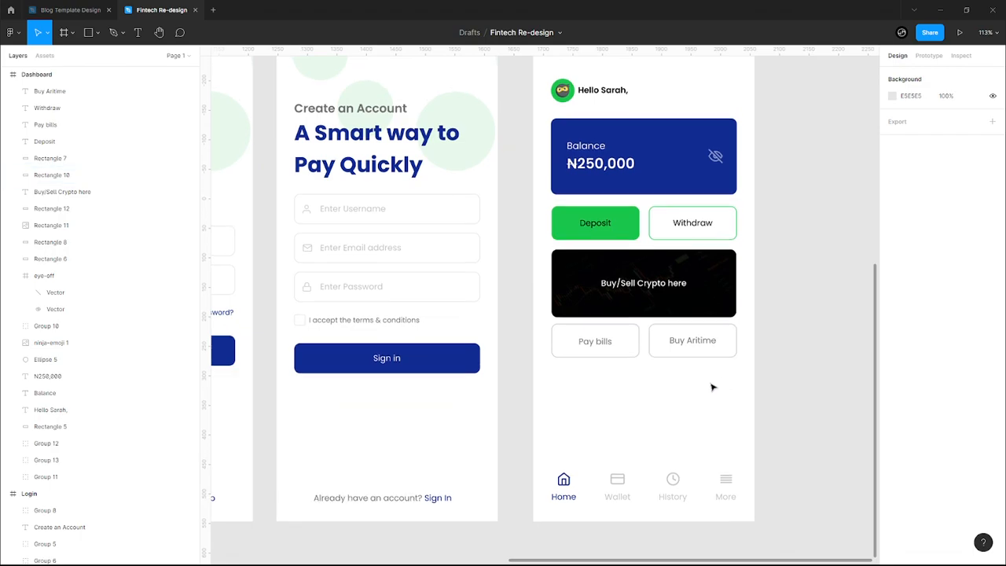
click(591, 343)
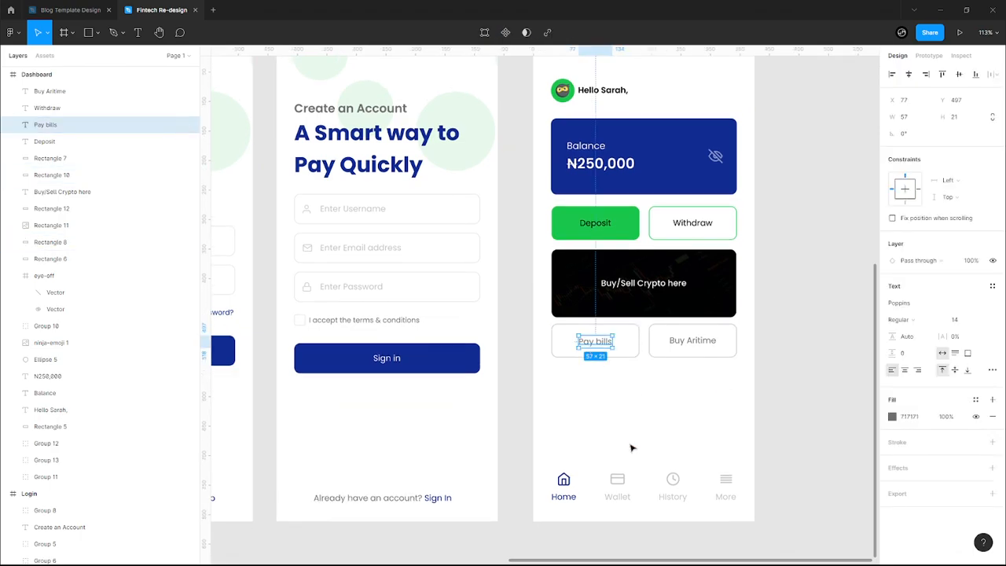
key(ctrl+d)
drag(595, 342, 569, 380)
double_click(568, 380)
text(Recent Transaction)
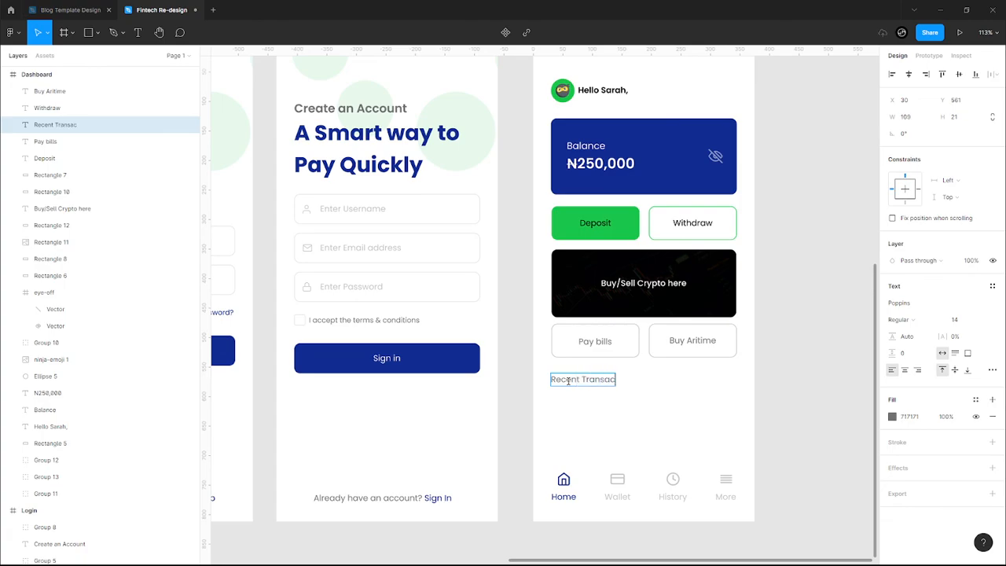
key(Escape)
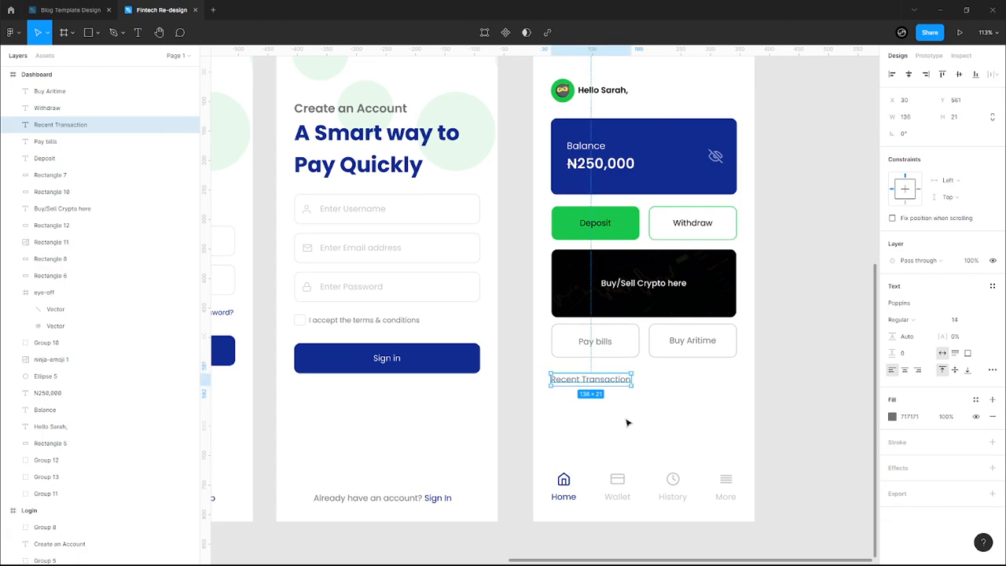
click(625, 422)
- Add a size-12 placeholder text copy under the heading, aligned to its left edge
click(609, 382)
key(ctrl+d)
drag(609, 381, 612, 407)
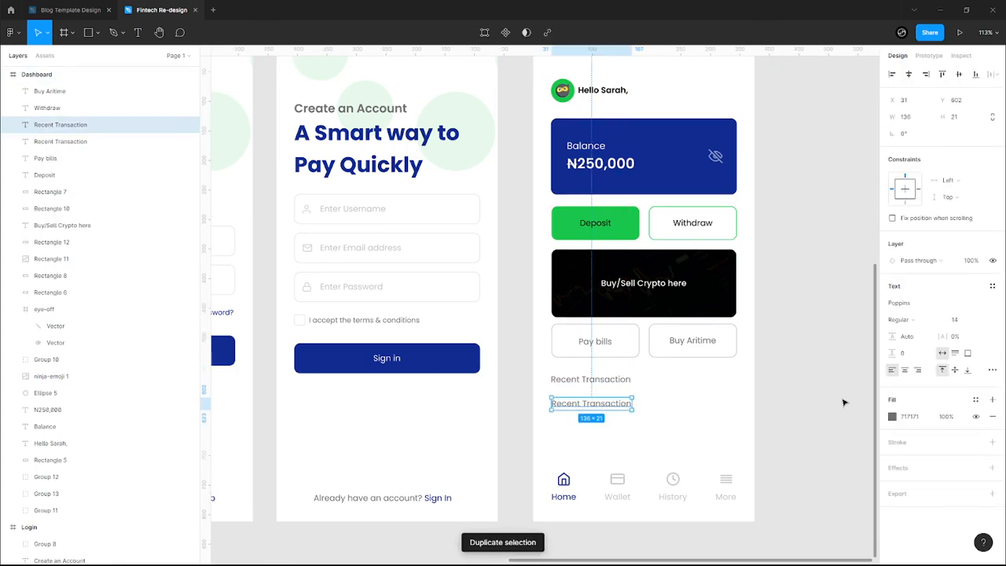
double_click(578, 404)
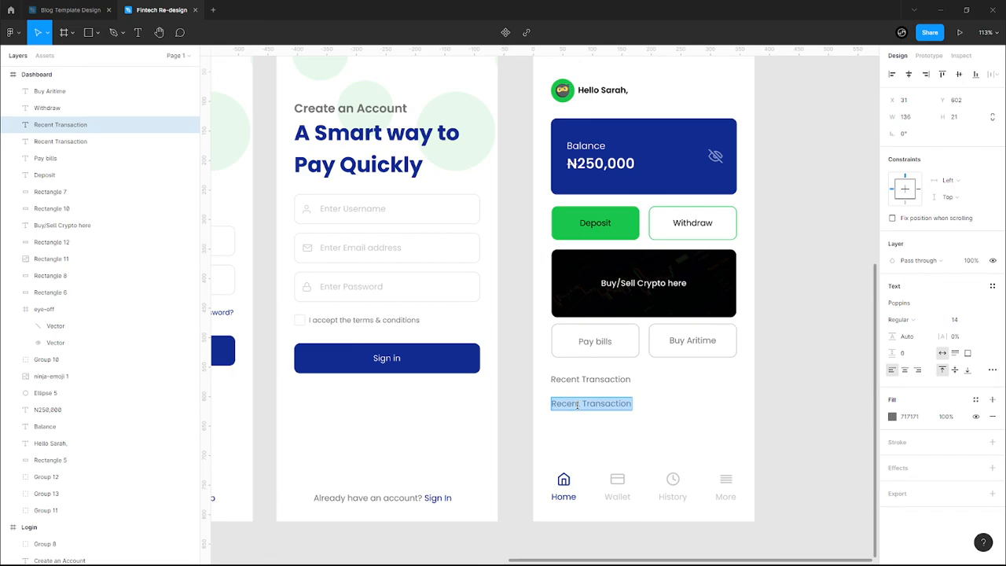
text(Rivasult)
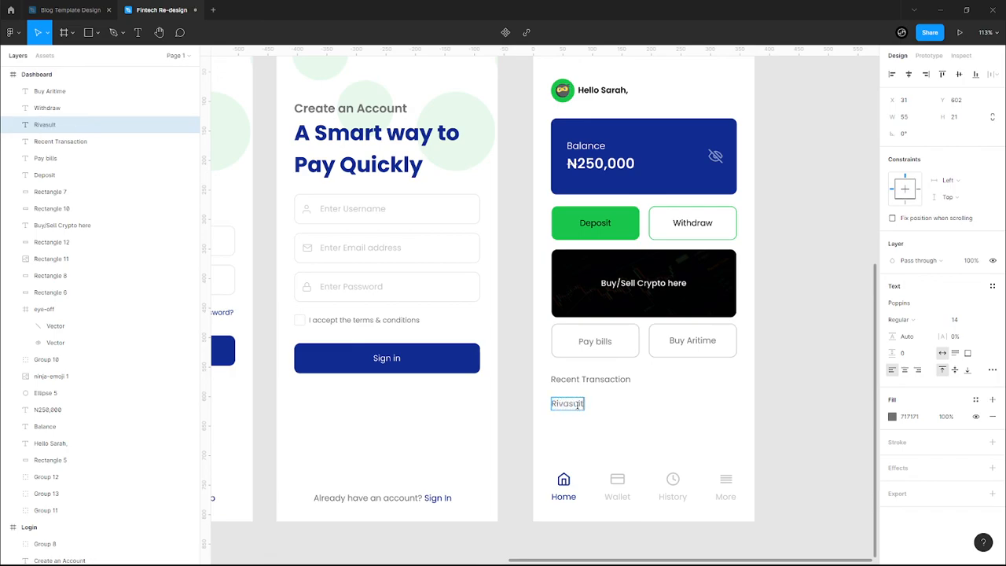
key(Escape)
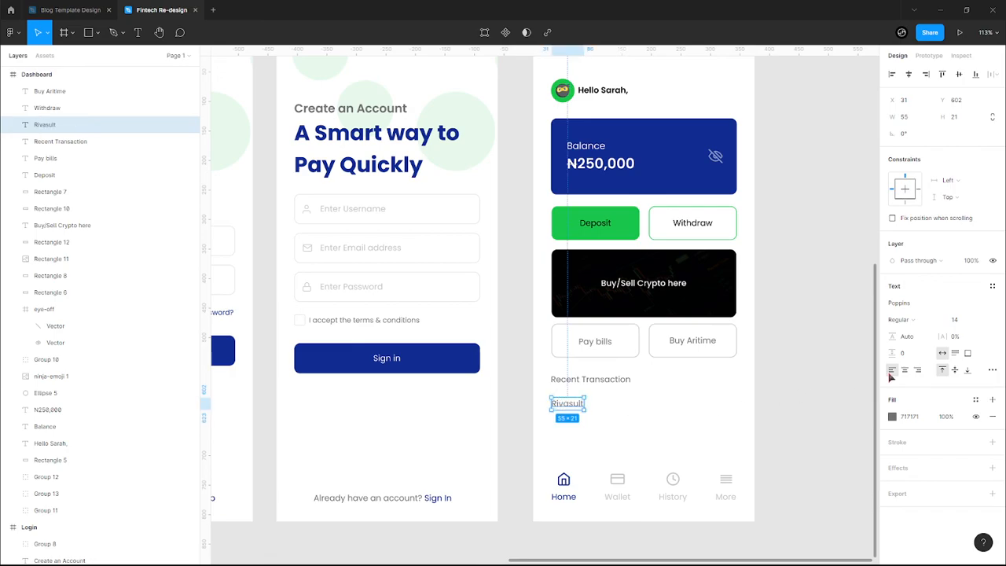
click(980, 320)
click(968, 294)
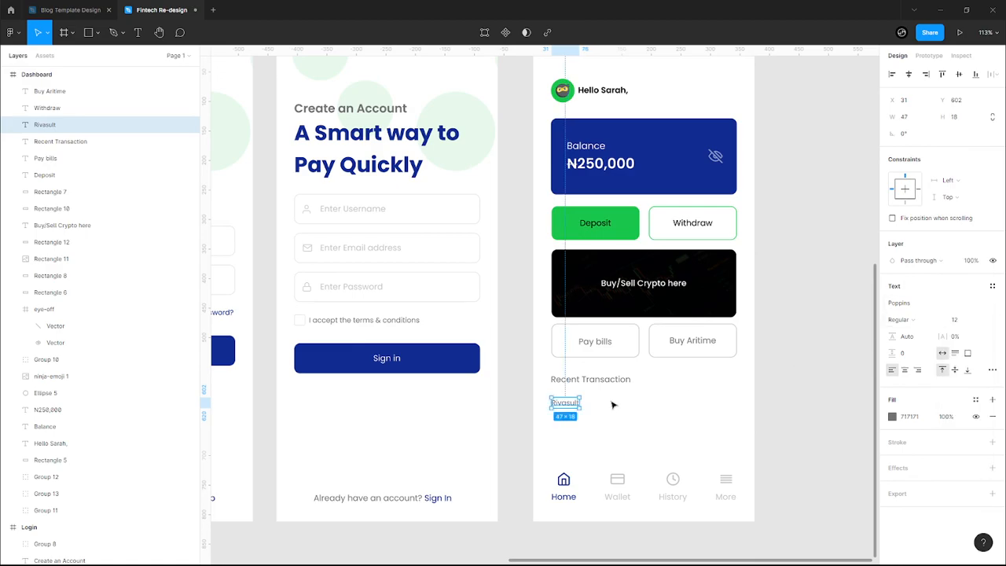
drag(569, 407, 548, 397)
- Remove the extra duplicate placeholder, keeping a single copy
key(ctrl+d)
key(Delete)
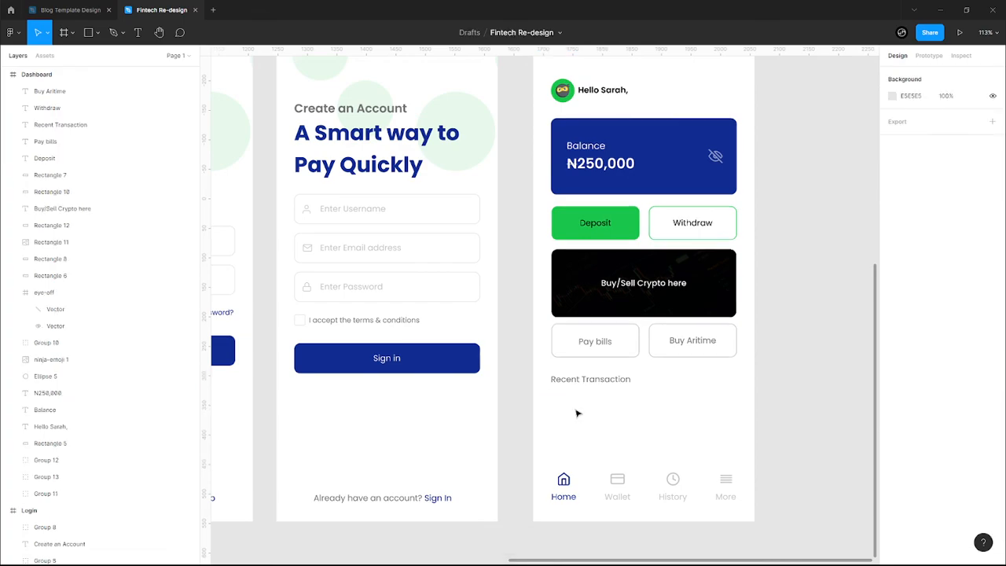
key(ctrl+z)
click(583, 434)
click(573, 429)
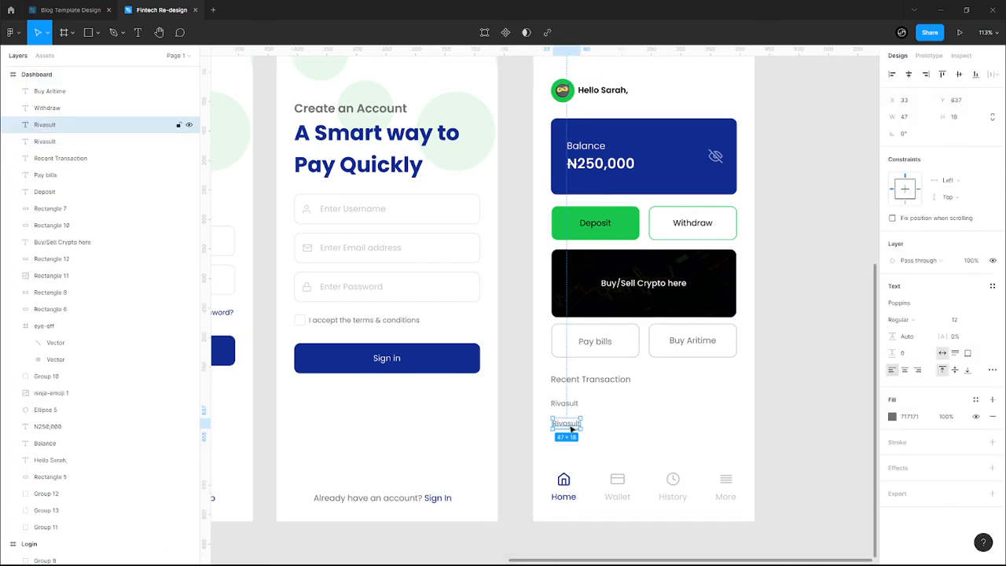
key(Delete)
- Retype the placeholder as 'Nothing Yet!', centre it, and colour it light grey E5E5E5
double_click(563, 407)
text(Nothing)
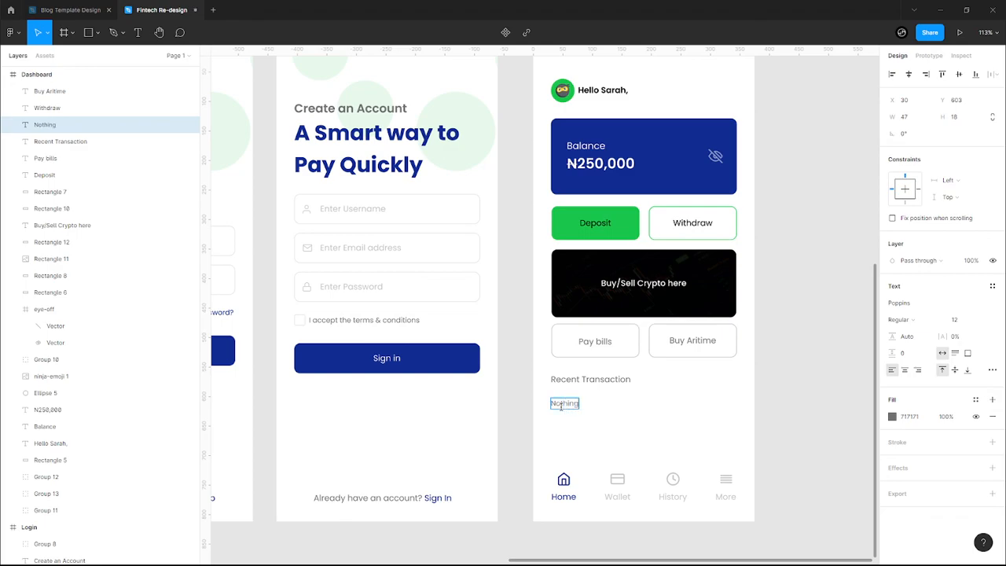
text( Yet!)
key(Escape)
drag(583, 408, 654, 423)
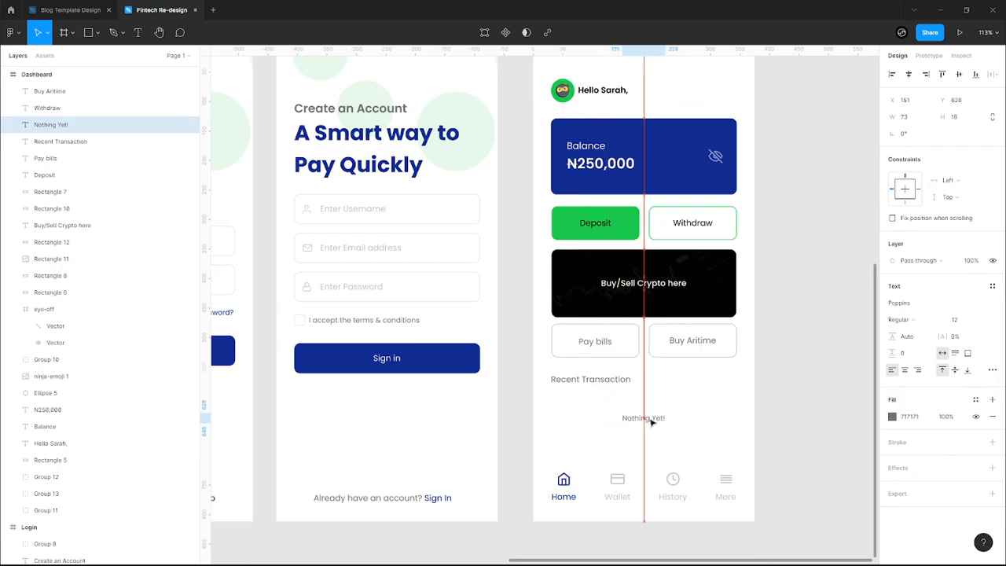
click(892, 417)
click(842, 514)
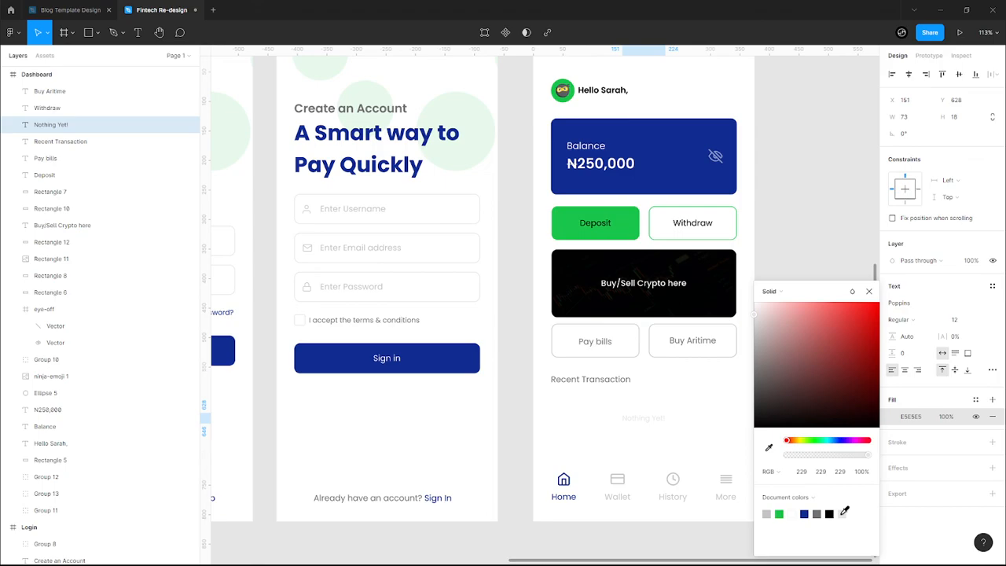
click(707, 431)
- Enlarge the phone mockup image and move it up off the screens
ctrl+scroll(707, 429, down, 3)
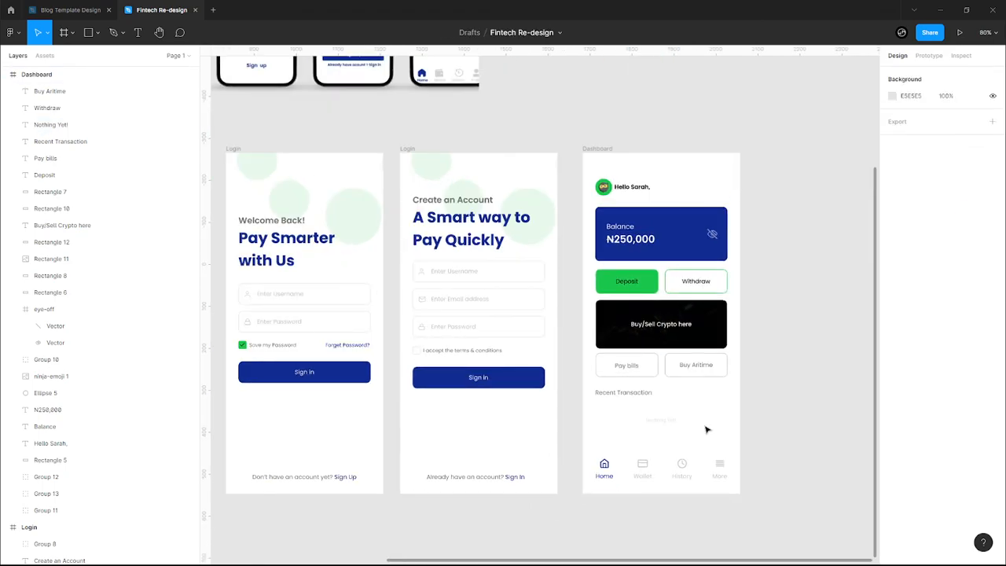
ctrl+scroll(640, 447, down, 3)
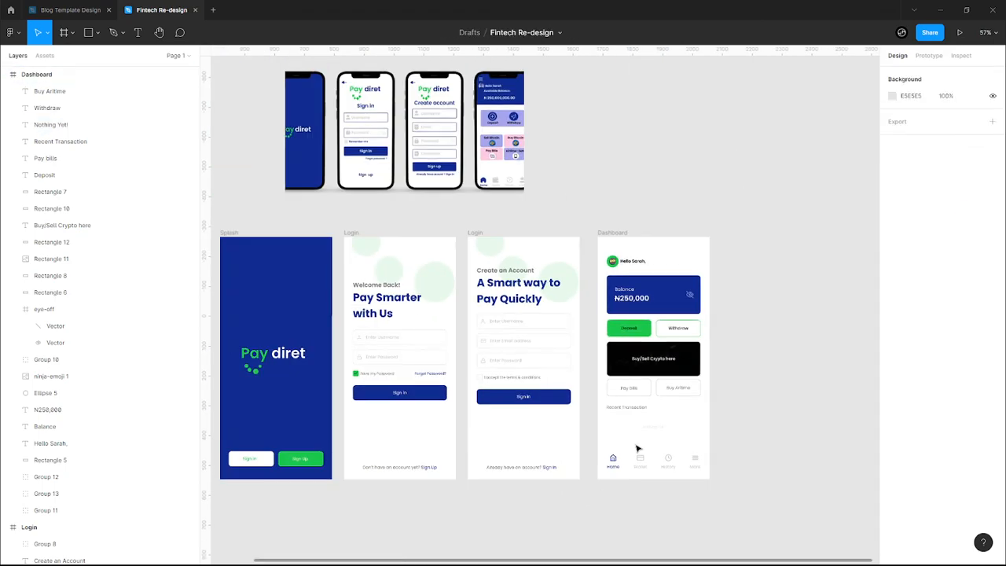
ctrl+scroll(638, 448, down, 1)
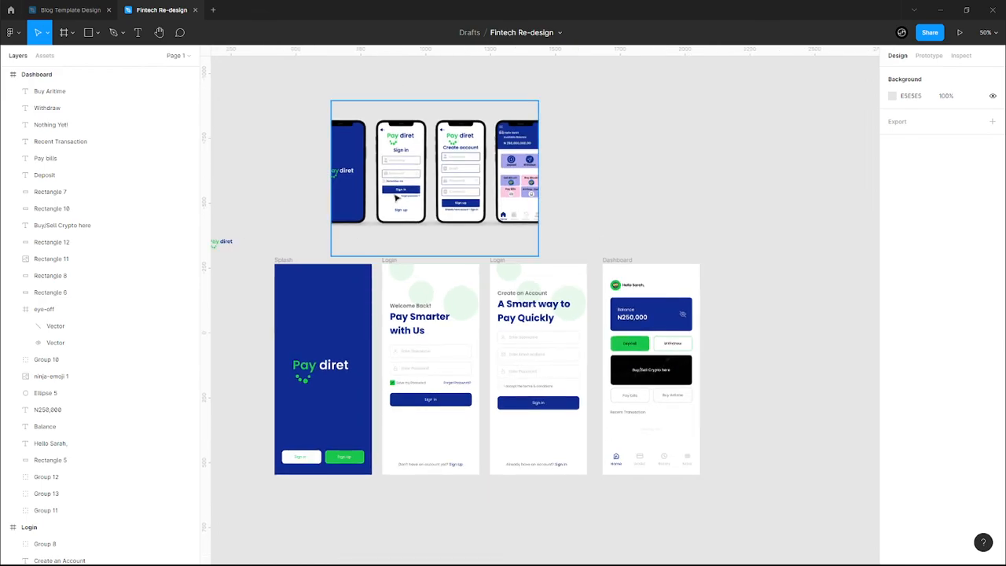
click(444, 199)
drag(444, 199, 373, 165)
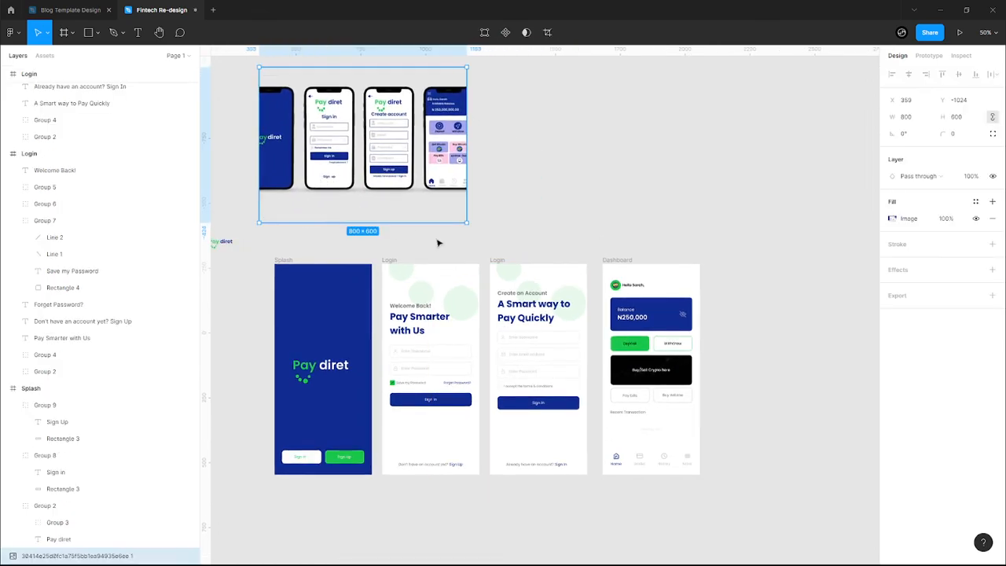
drag(466, 224, 635, 312)
drag(513, 206, 540, 172)
scroll(600, 271, down, 2)
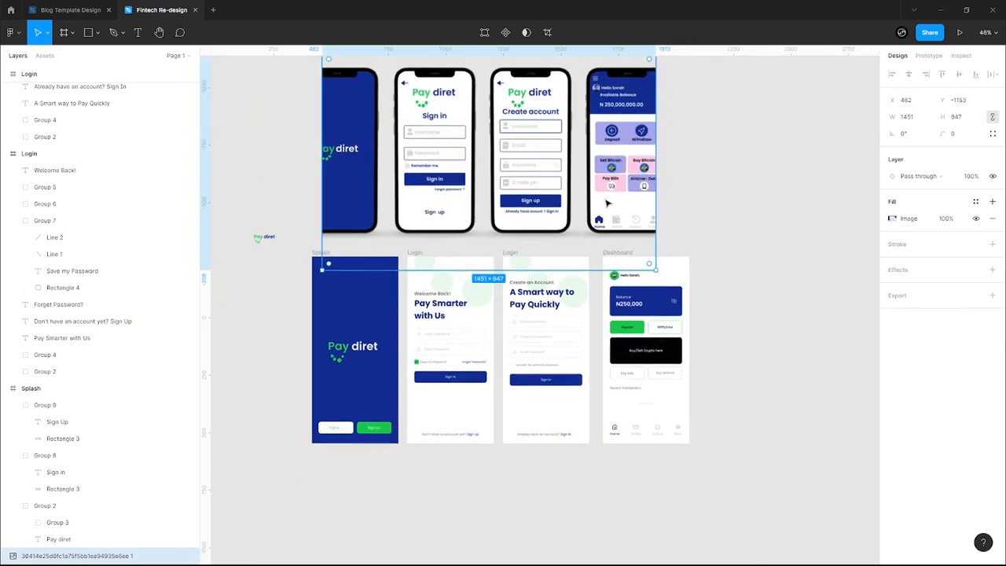
scroll(604, 206, up, 1)
scroll(485, 240, up, 3)
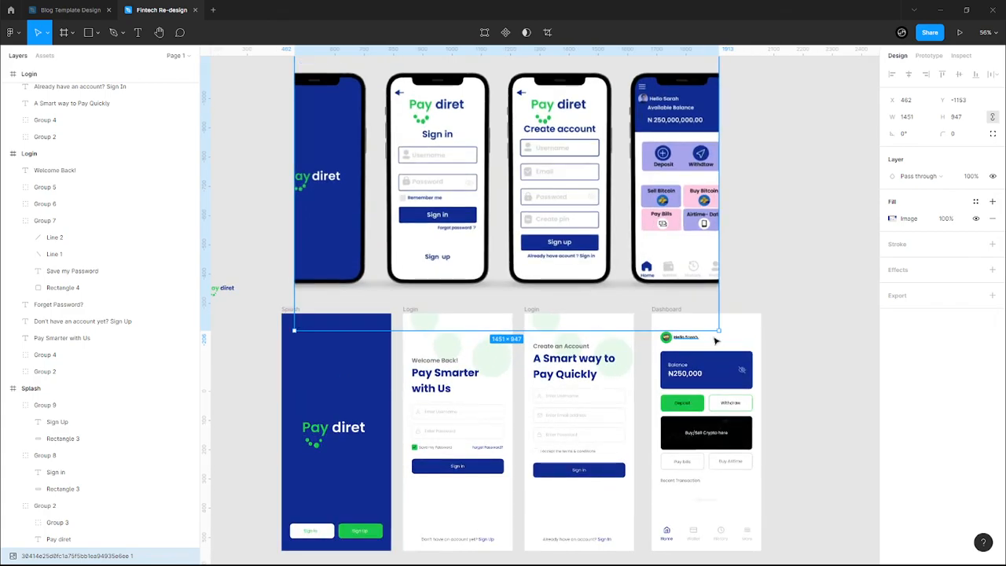
- Resize the mockup to about 1648×1064 and raise it above the Splash, Login and Dashboard frames
drag(721, 331, 762, 351)
drag(631, 242, 615, 216)
scroll(615, 217, down, 1)
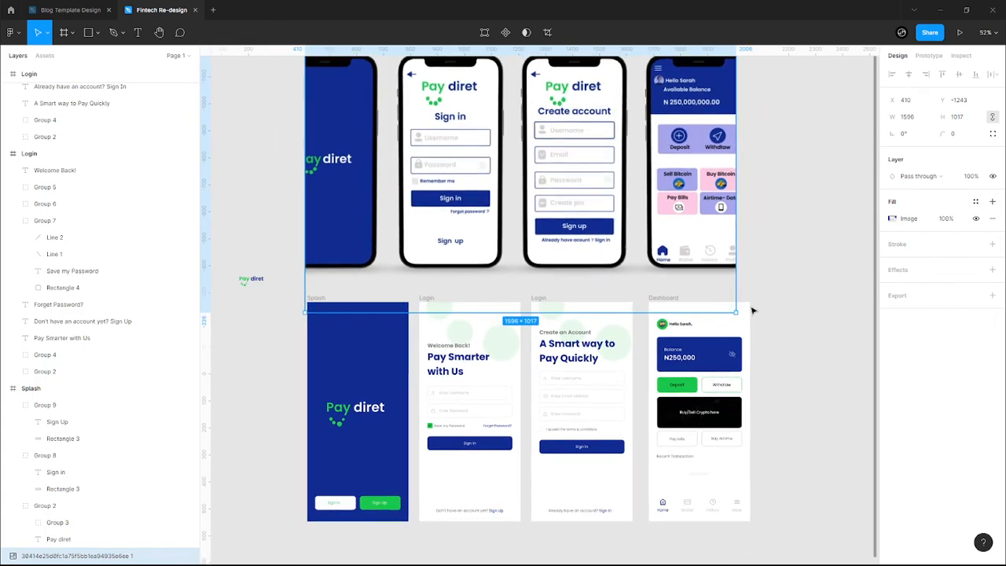
drag(737, 312, 751, 325)
click(794, 236)
drag(611, 220, 612, 196)
click(764, 234)
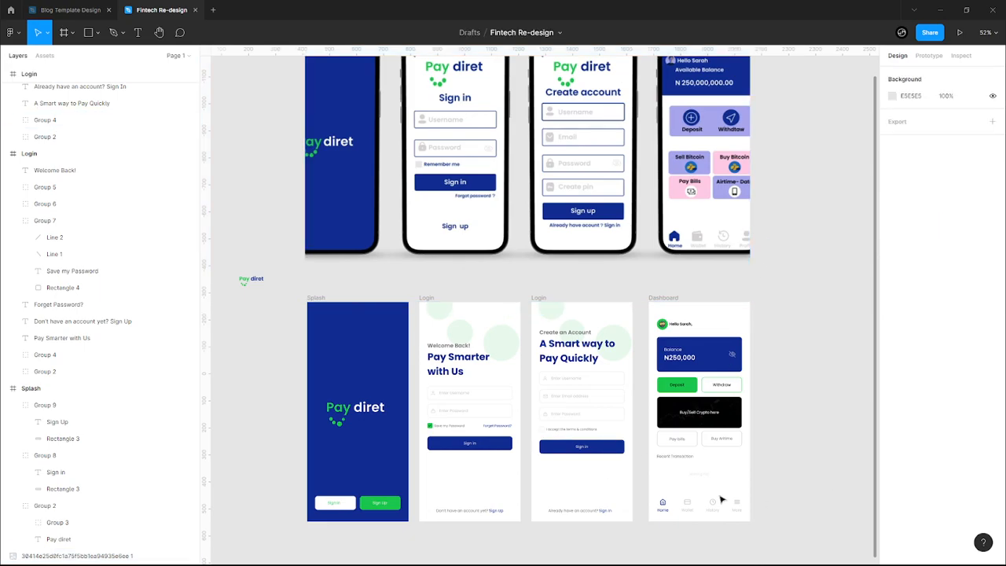